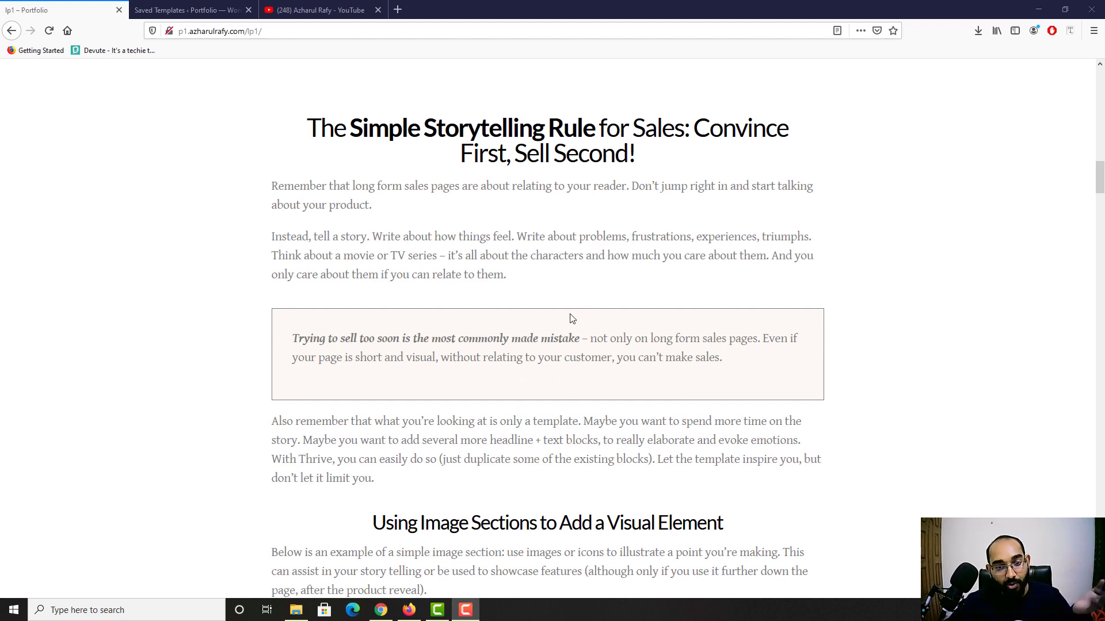
Examine the lp1 sales page from the Simple Storytelling Rule section down to the product reveal section
scroll(173, 395, "down", 5)
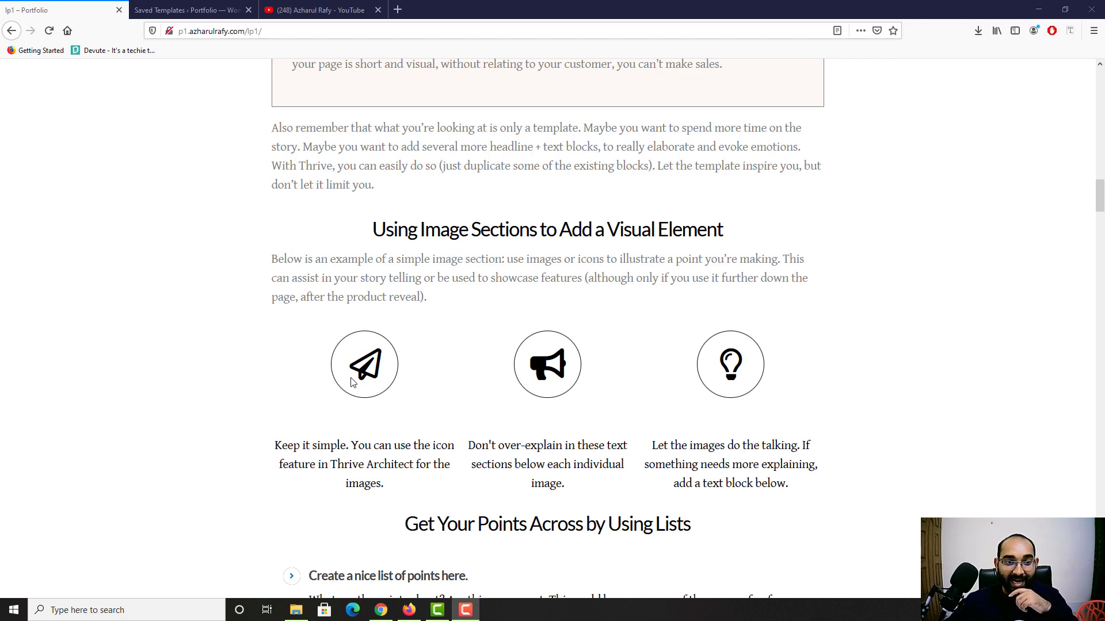
scroll(670, 440, "down", 5)
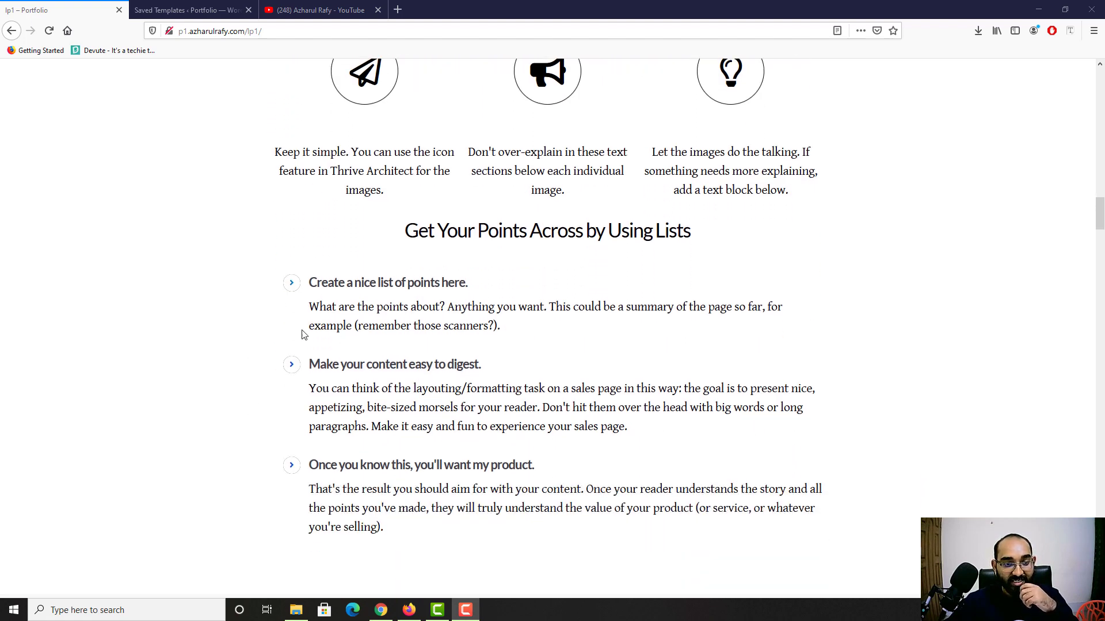
scroll(111, 446, "down", 8)
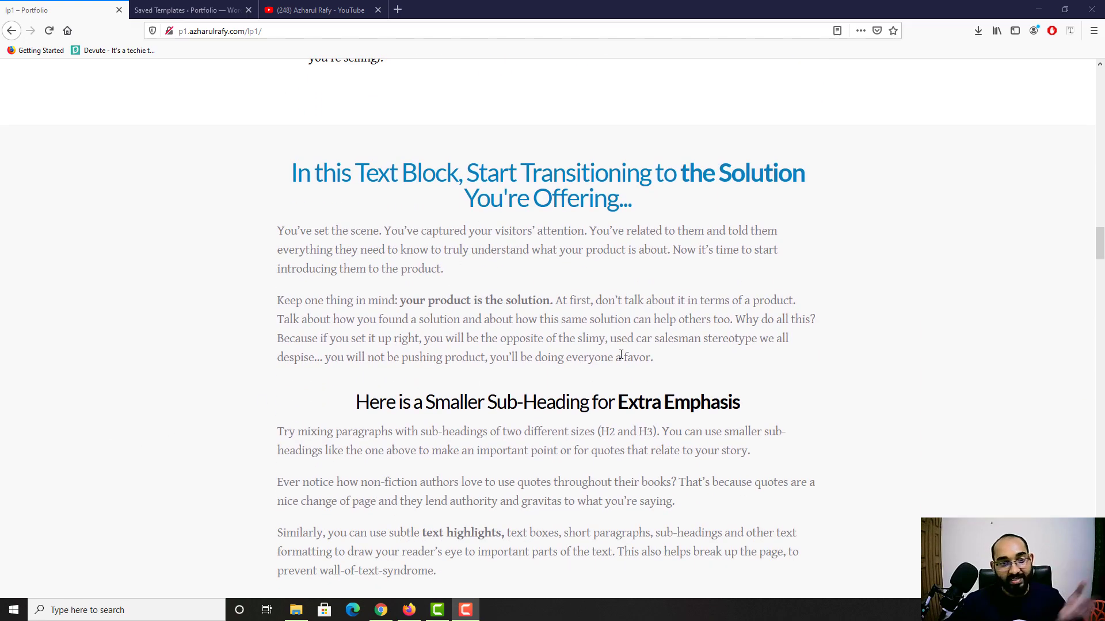
scroll(621, 354, "down", 8)
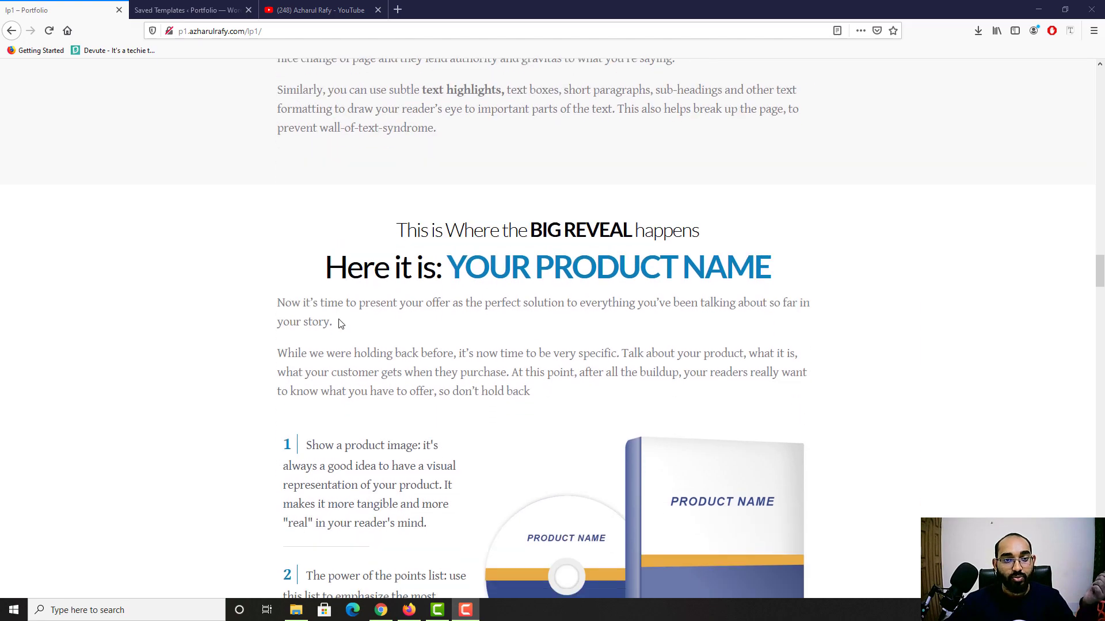
scroll(340, 324, "down", 1)
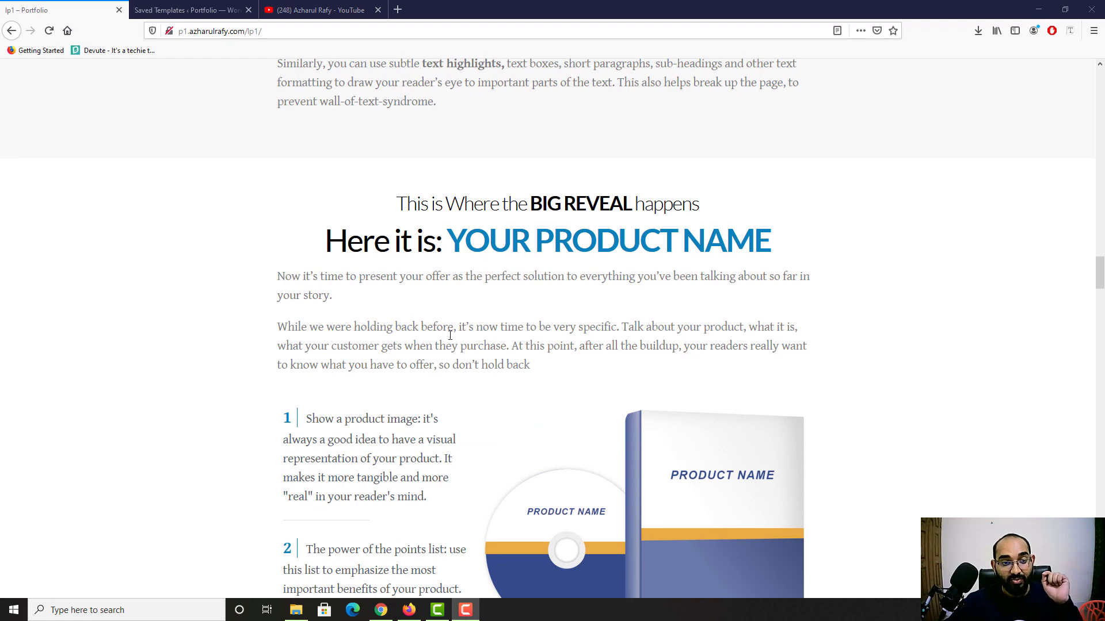
scroll(450, 335, "down", 2)
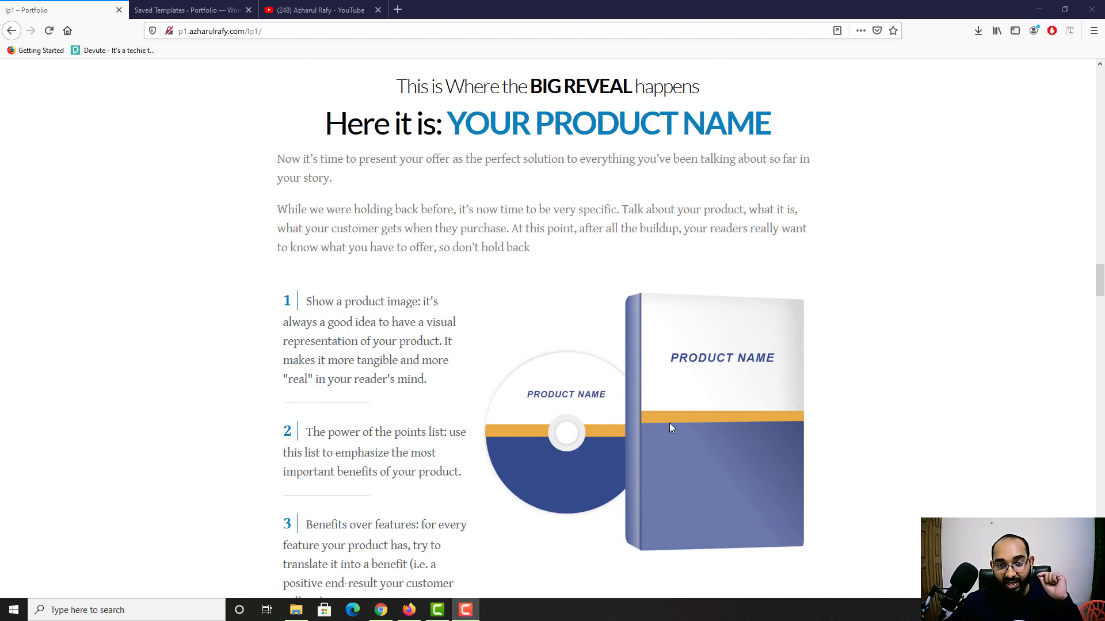
scroll(584, 330, "down", 2)
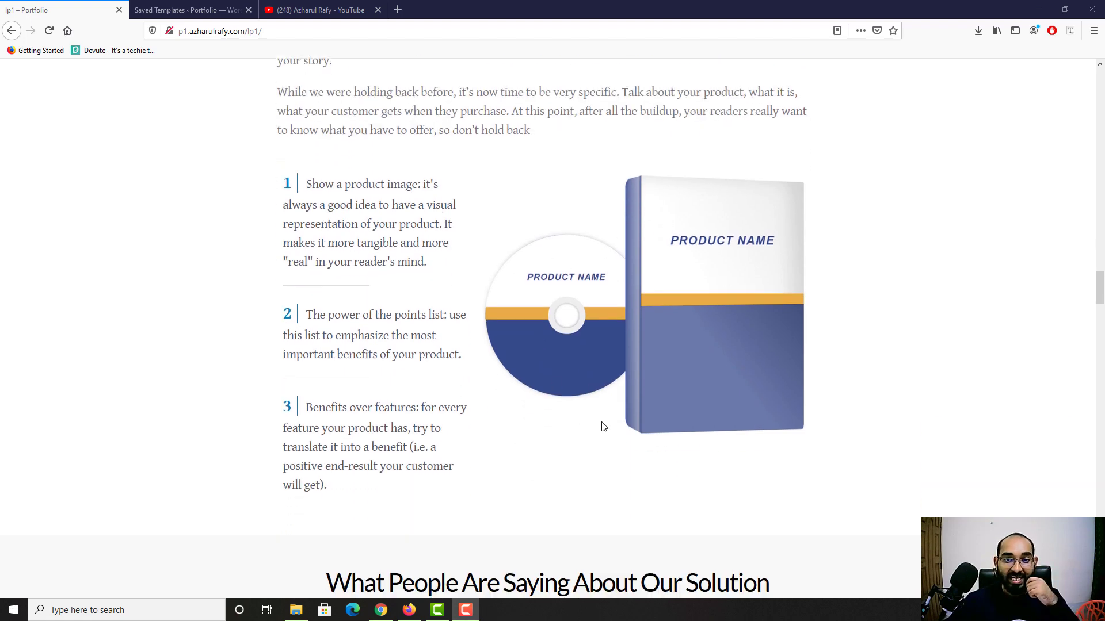
scroll(392, 407, "up", 5)
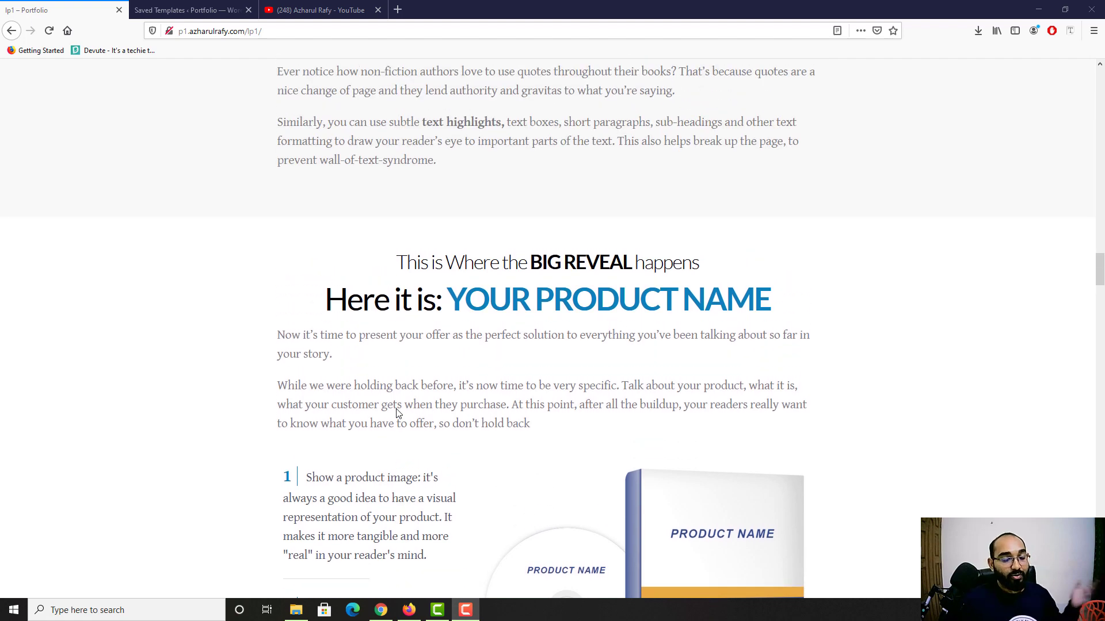
scroll(396, 413, "up", 1)
Check the uploads on the YouTube channel and view the saved WordPress template lp1 – cc in a new tab
left_click(318, 10)
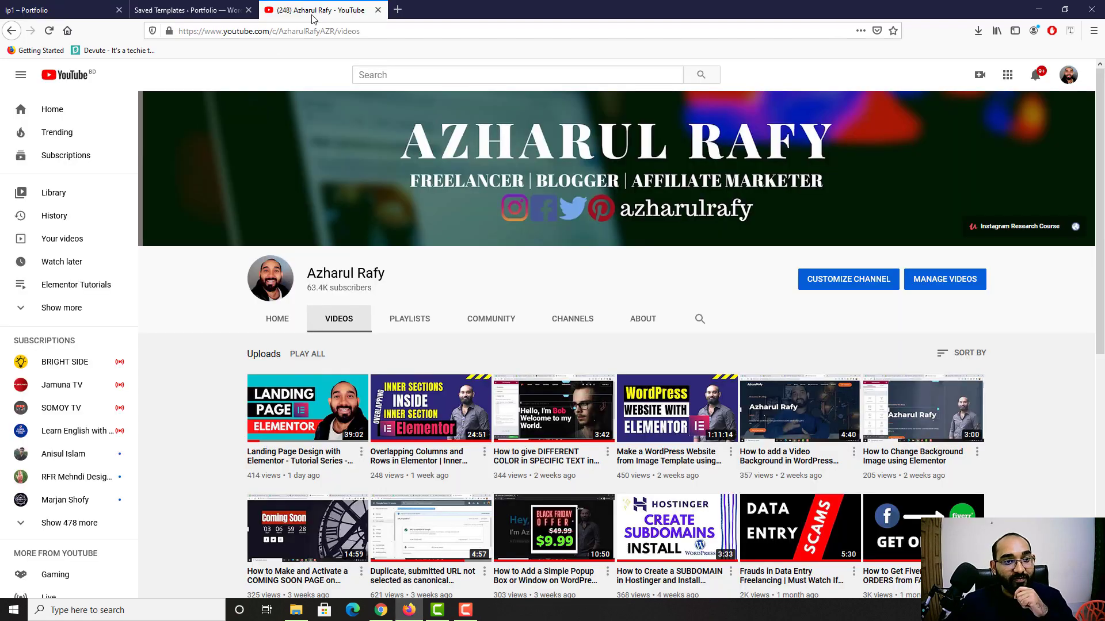
scroll(219, 345, "down", 1)
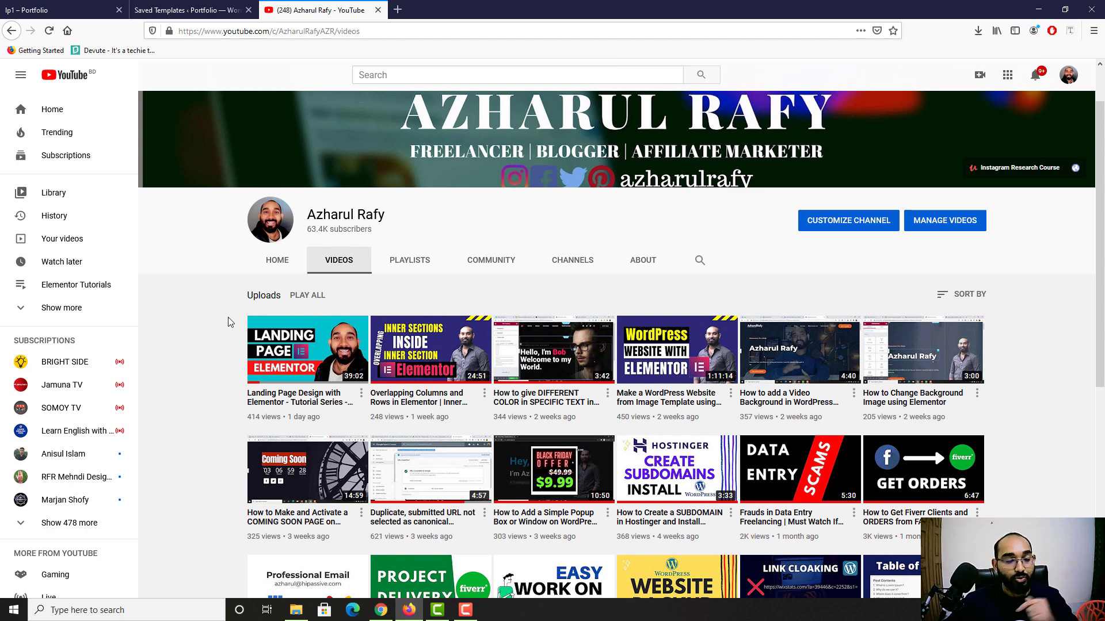
left_click(196, 10)
scroll(512, 275, "down", 3)
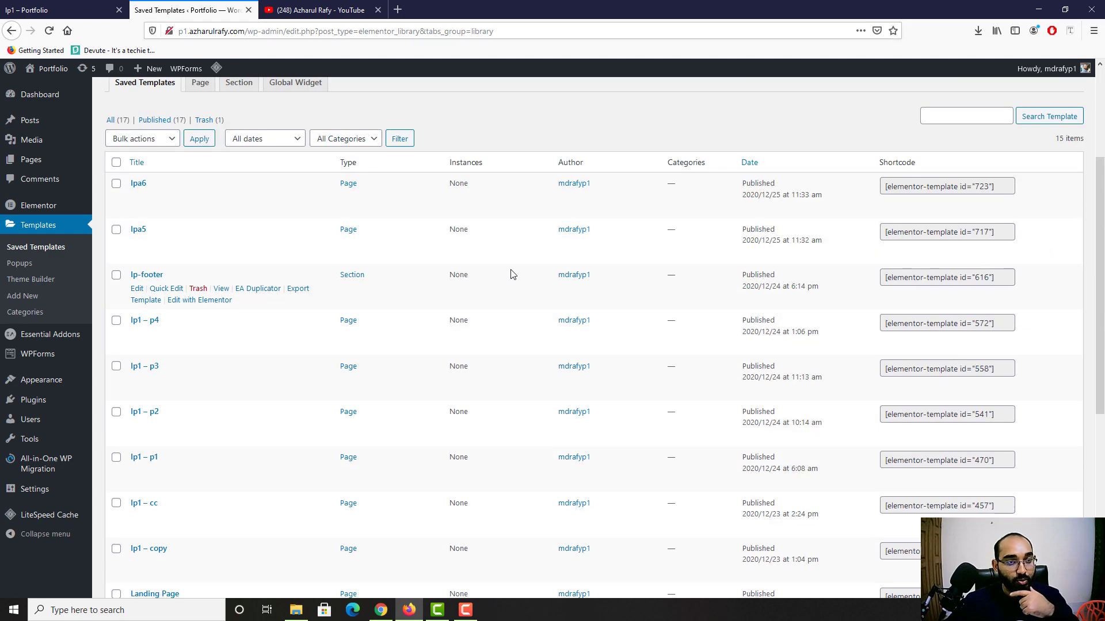
left_click(313, 10)
left_click(190, 10)
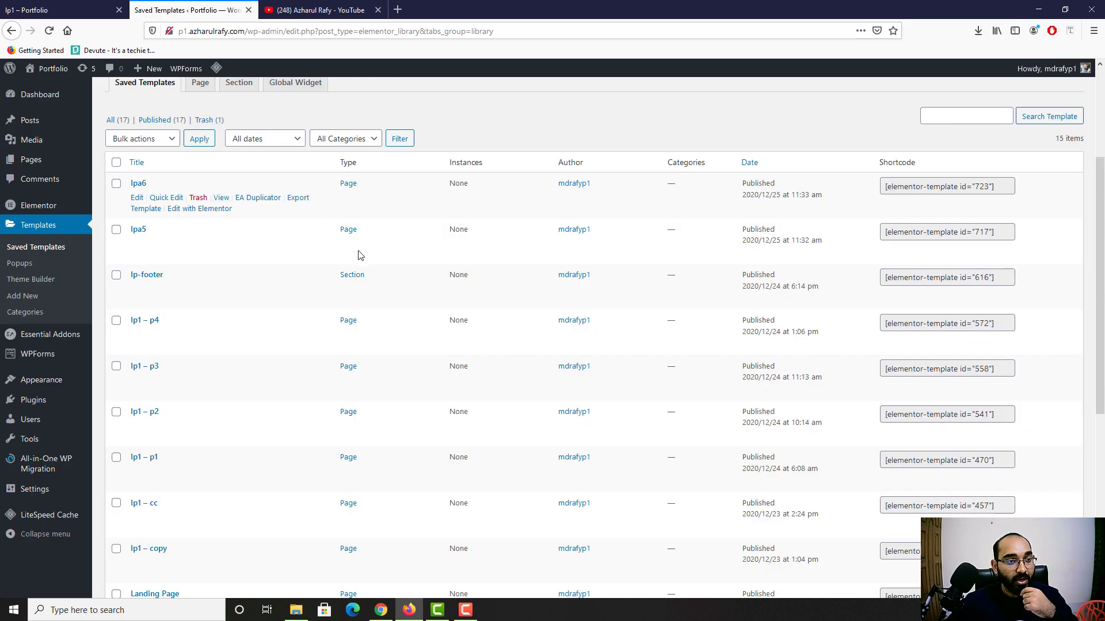
scroll(359, 255, "down", 2)
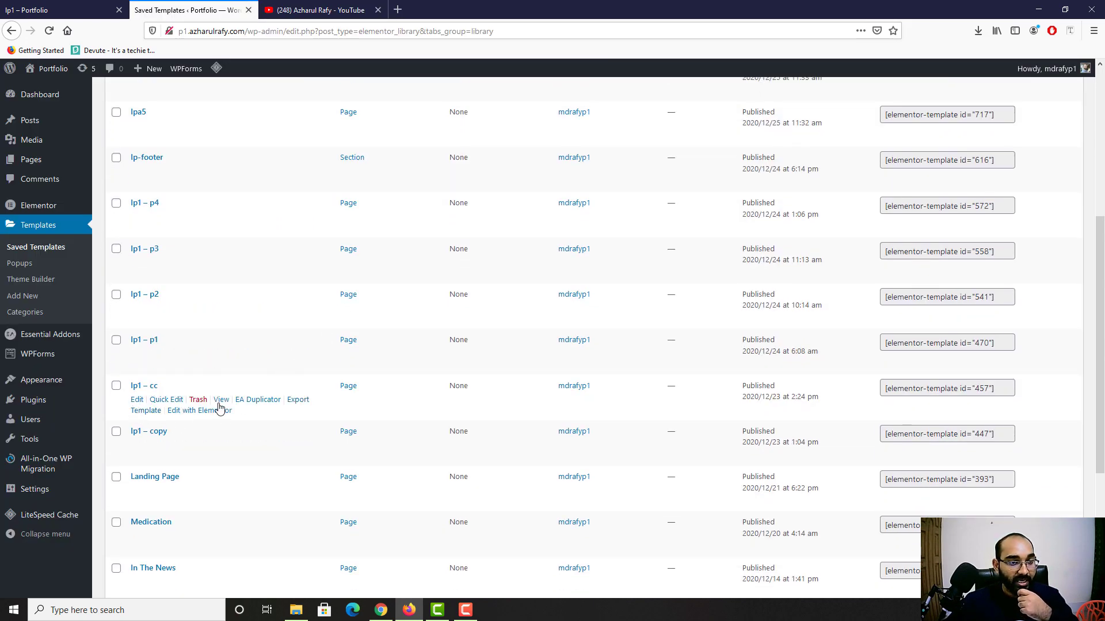
right_click(220, 407)
left_click(272, 410)
left_click(322, 9)
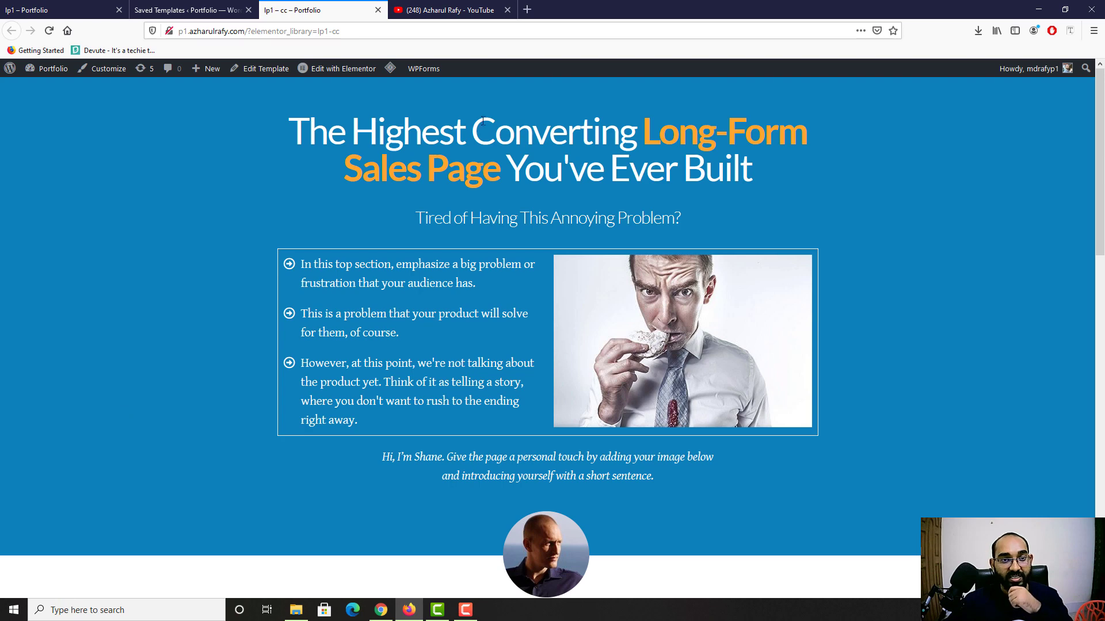
Review the lp1 – cc template page from its main headline down to the dark Building Rapport section
scroll(378, 385, "down", 3)
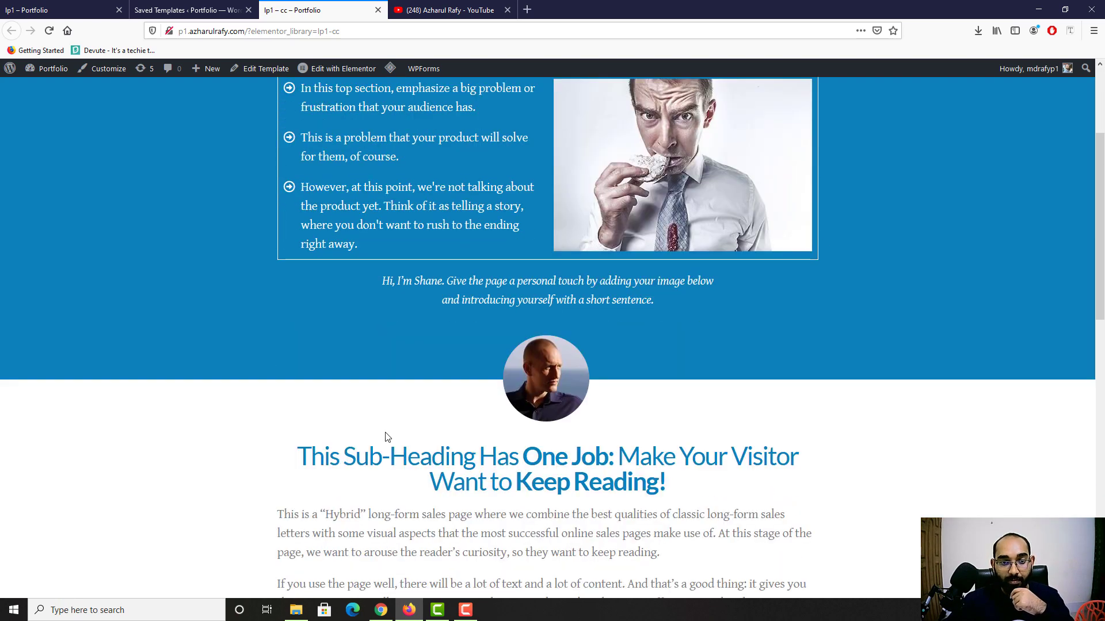
scroll(524, 180, "up", 3)
left_click_drag(644, 139, 483, 171)
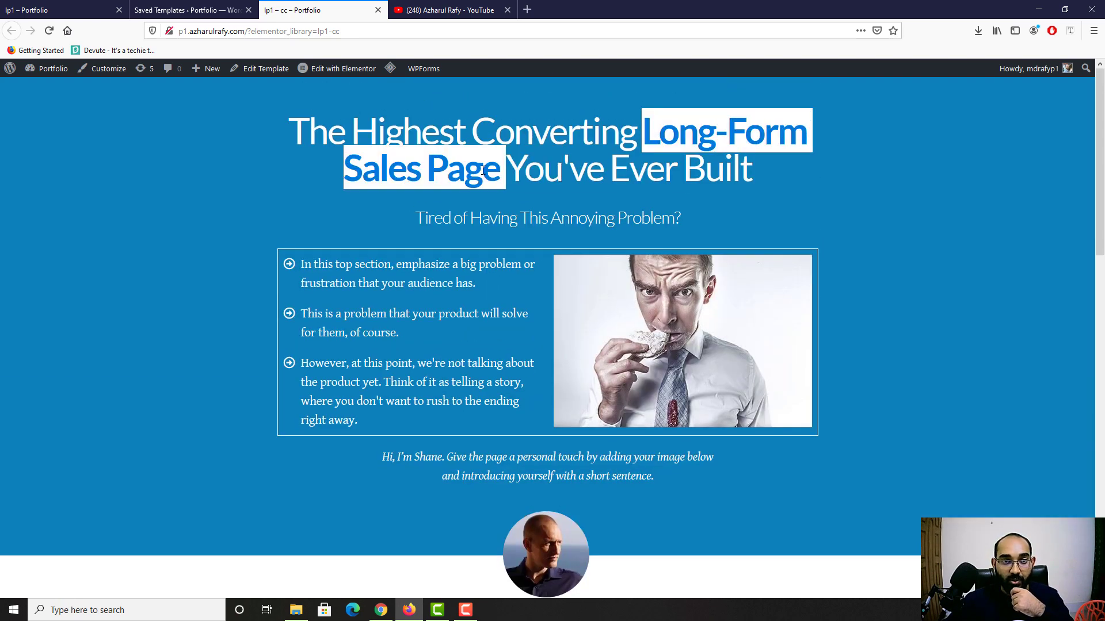
left_click(652, 139)
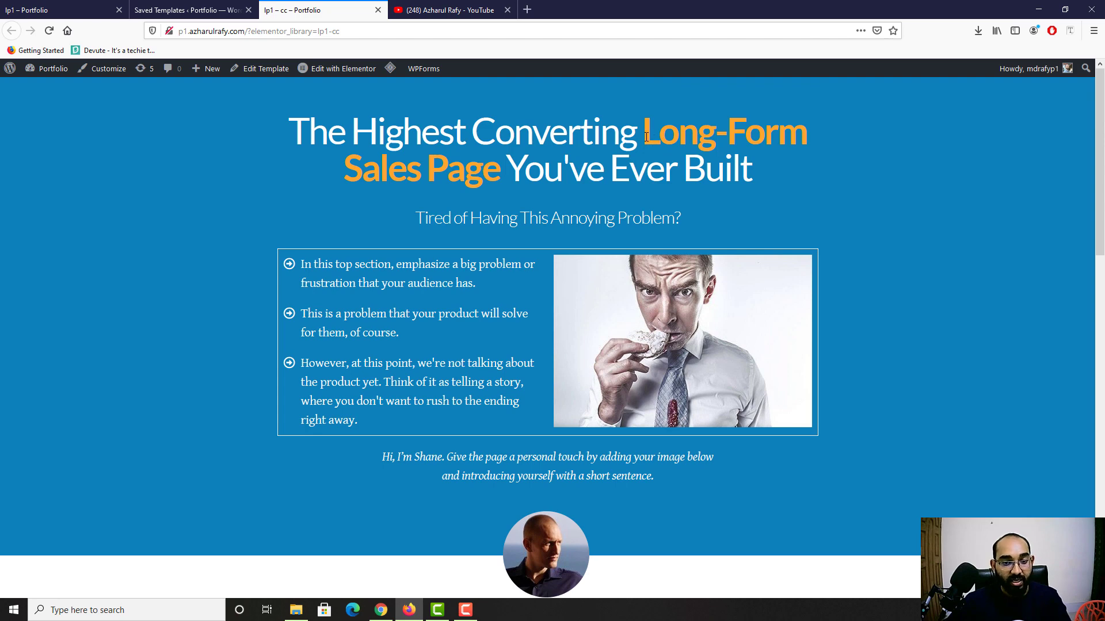
scroll(468, 382, "down", 4)
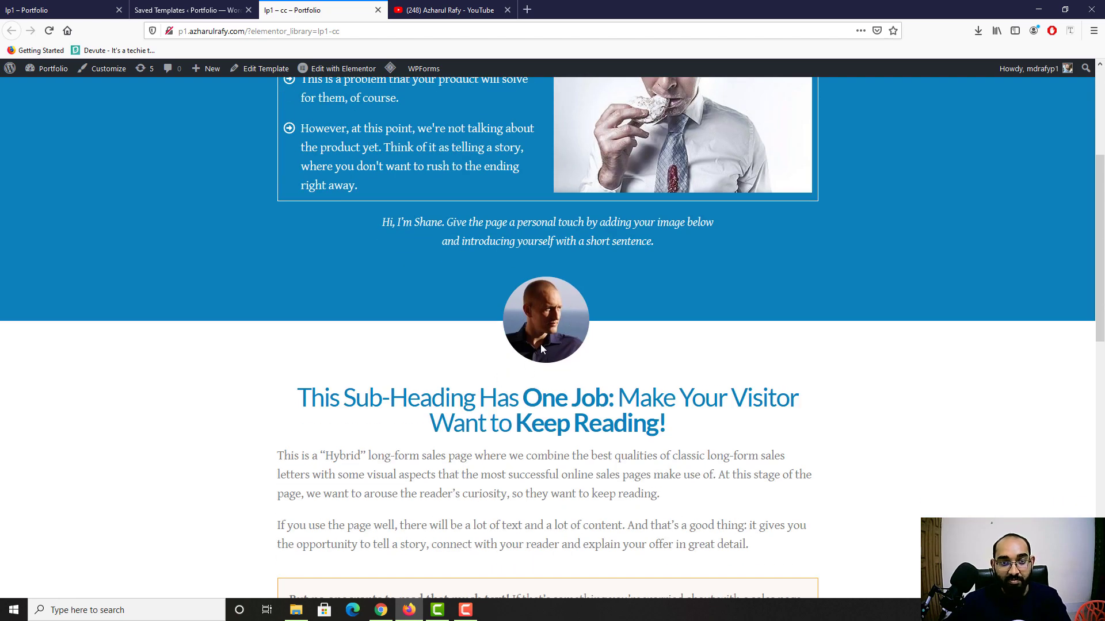
scroll(555, 343, "down", 10)
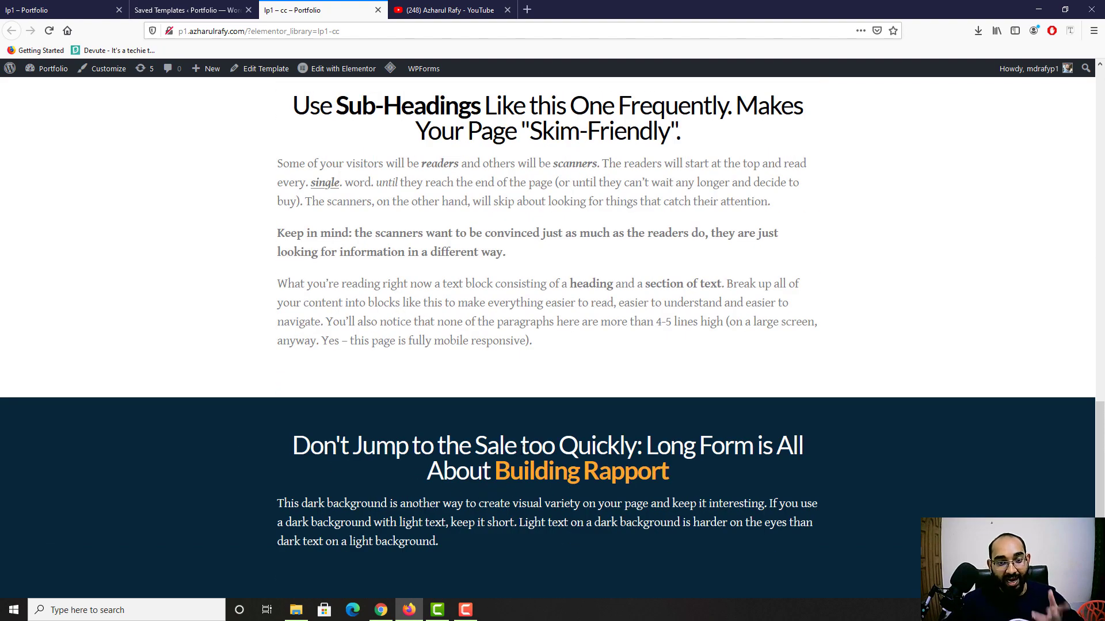
scroll(384, 424, "up", 7)
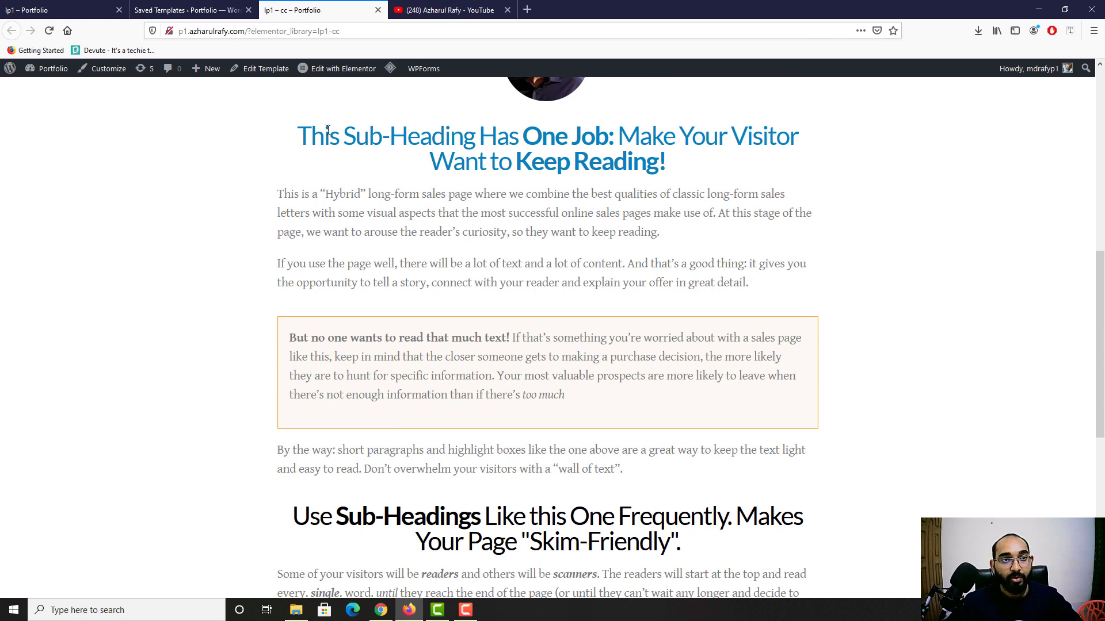
Open the lp1 – cc template for editing in Elementor and close the YouTube and Saved Templates pages
left_click(340, 90)
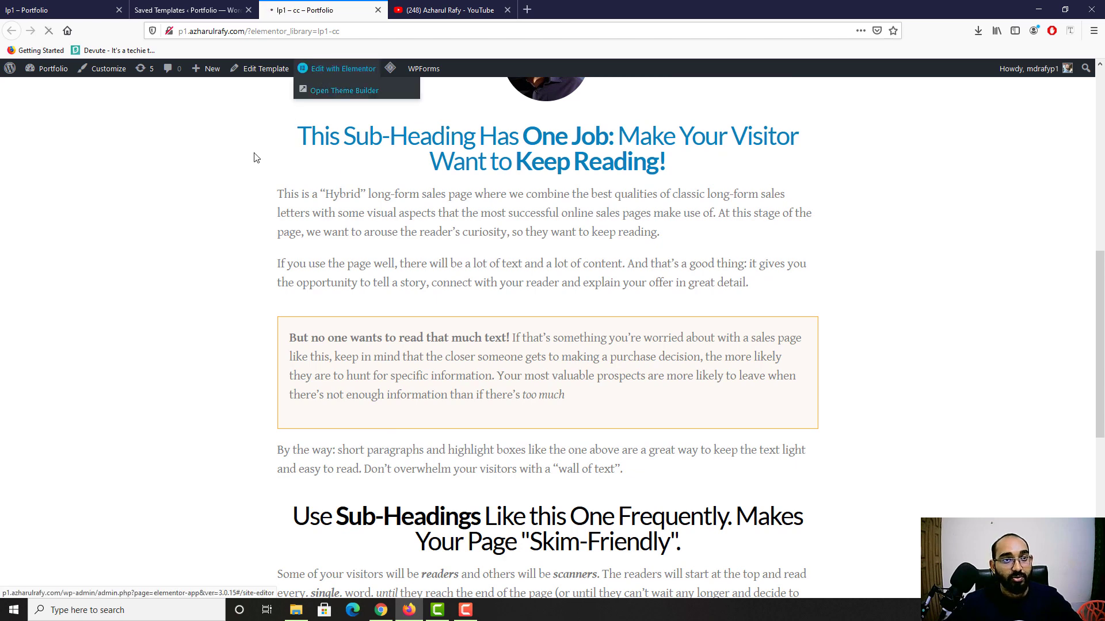
left_click(404, 10)
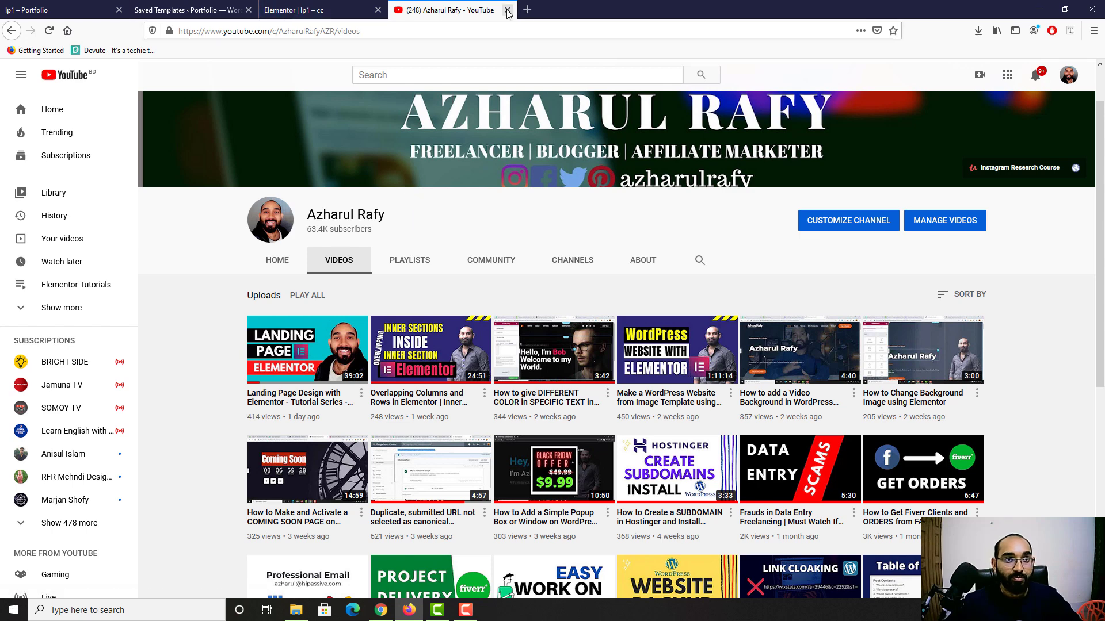
left_click(507, 11)
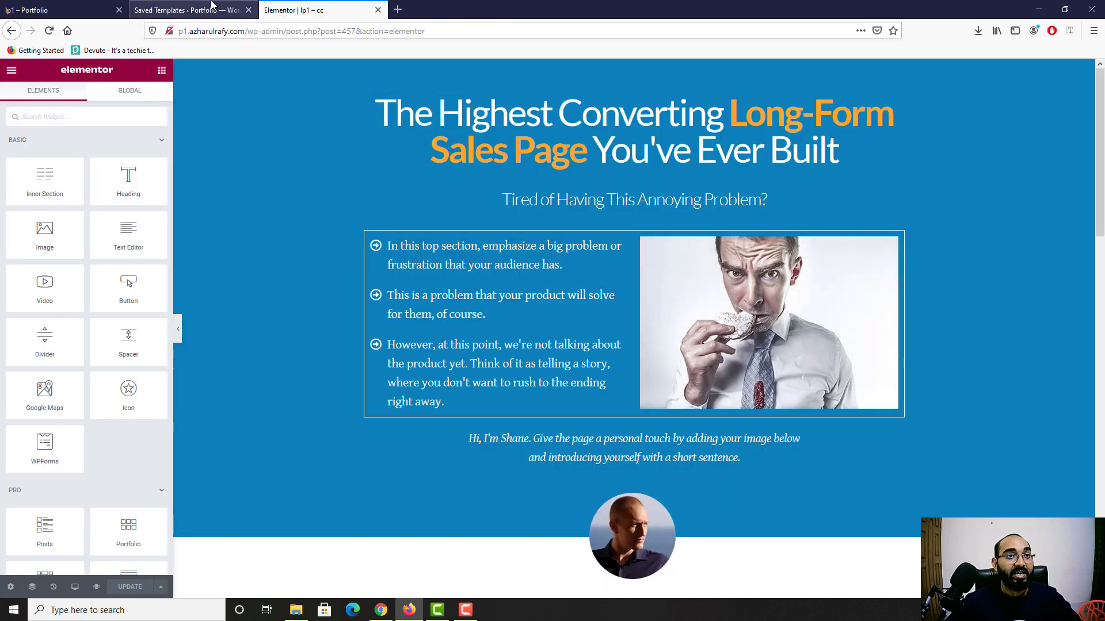
left_click(230, 10)
left_click(249, 10)
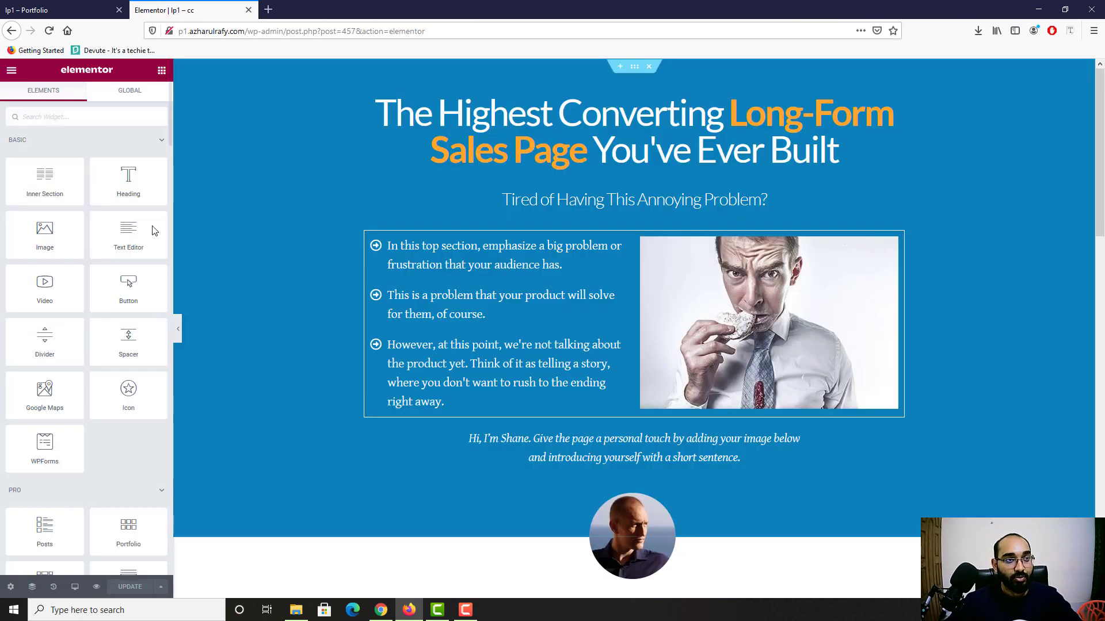
left_click(85, 8)
left_click(162, 7)
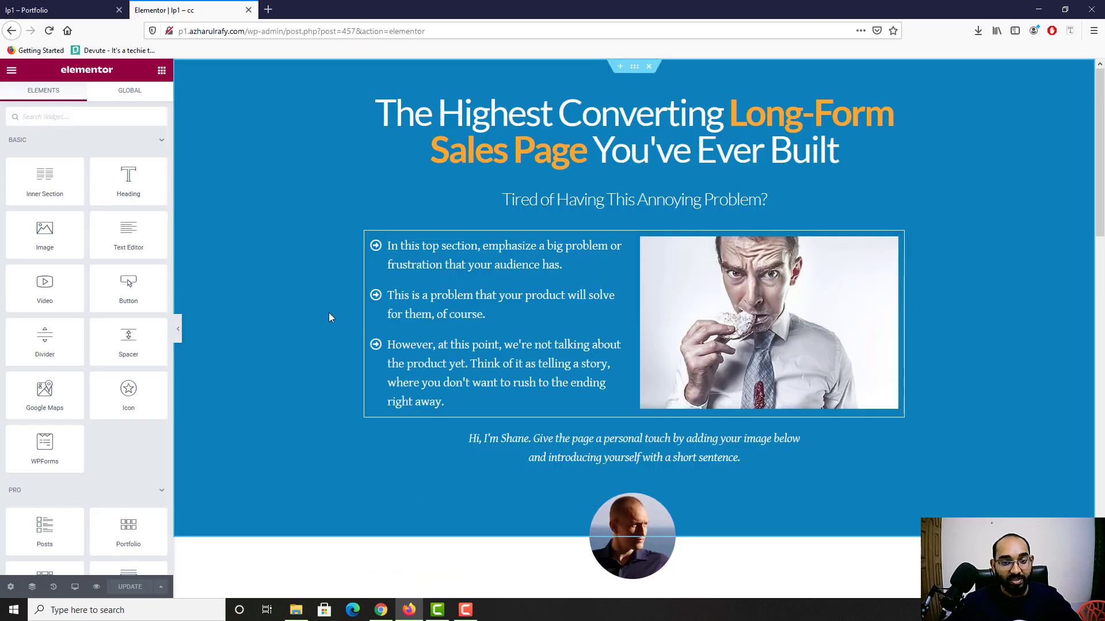
Review the template's sections in the editor down to the empty area below the Building Rapport section
scroll(352, 374, "down", 4)
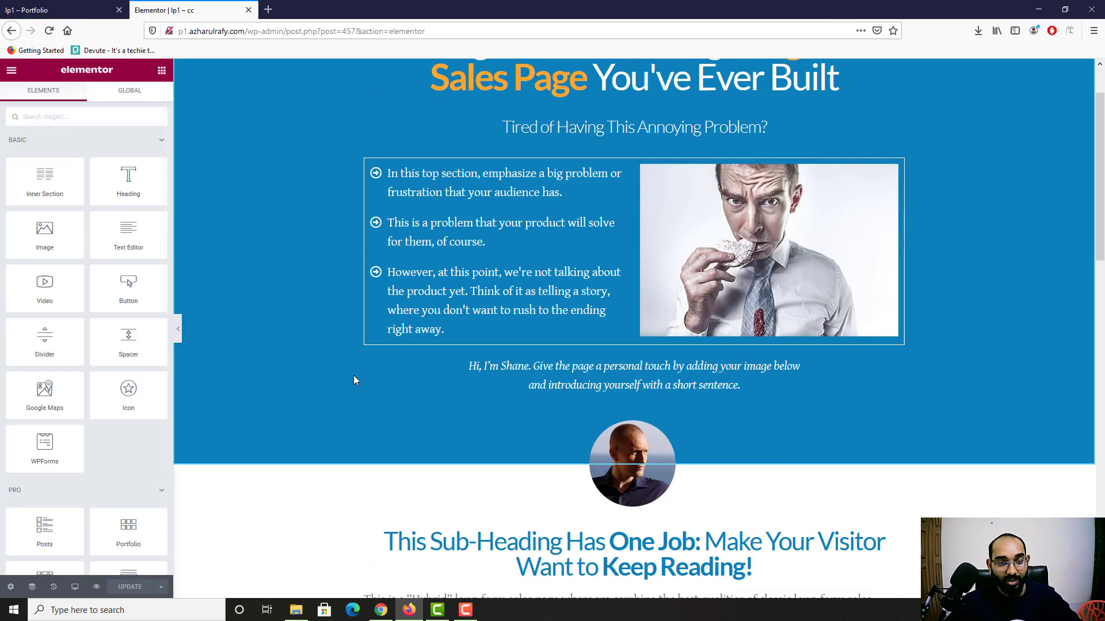
scroll(362, 397, "down", 14)
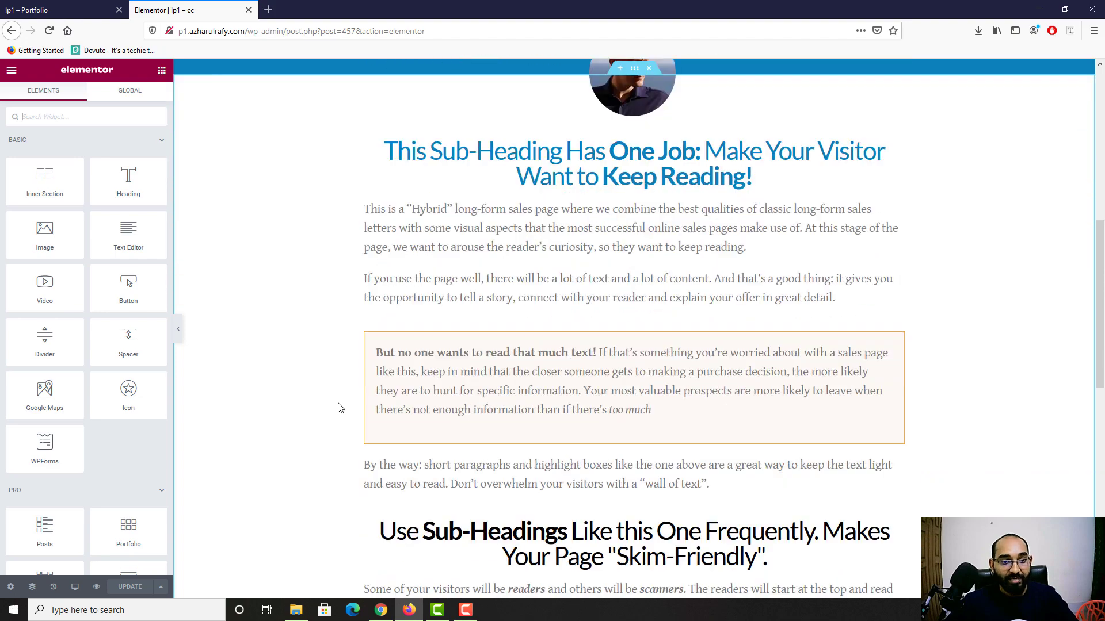
scroll(638, 457, "down", 1)
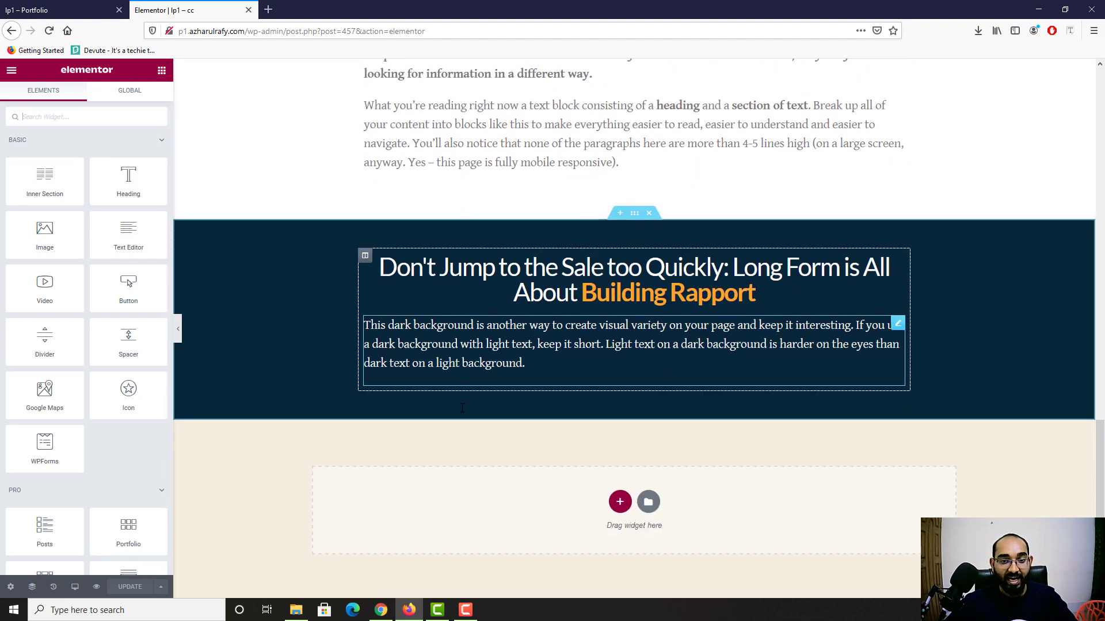
Examine the heading, paragraphs and bordered text box of the Simple Storytelling Rule section on the lp1 reference page
left_click(51, 7)
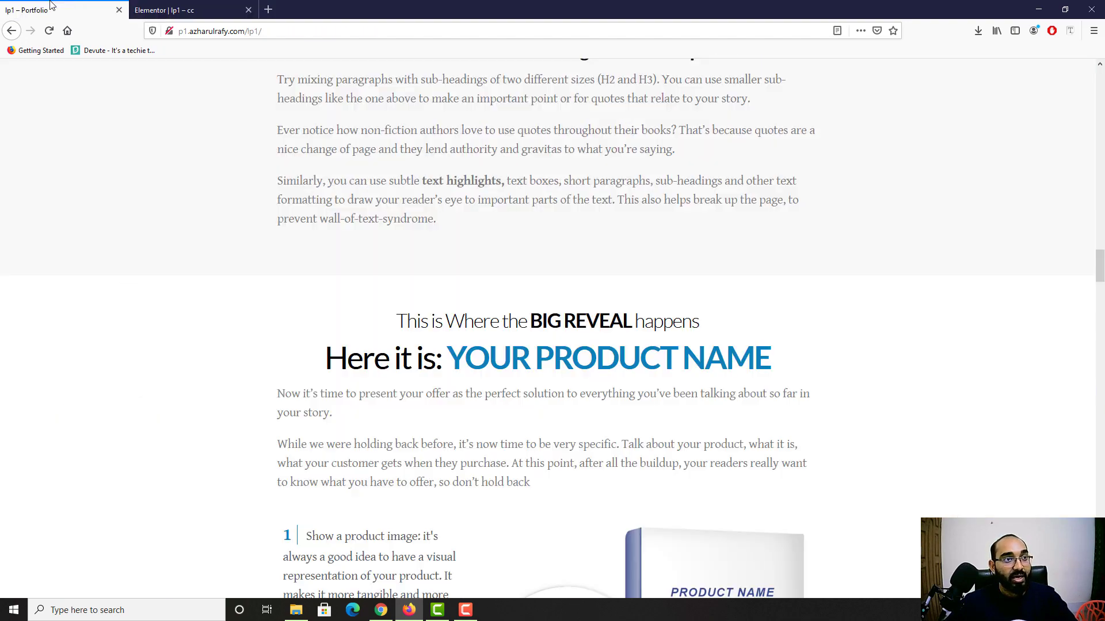
scroll(96, 330, "up", 15)
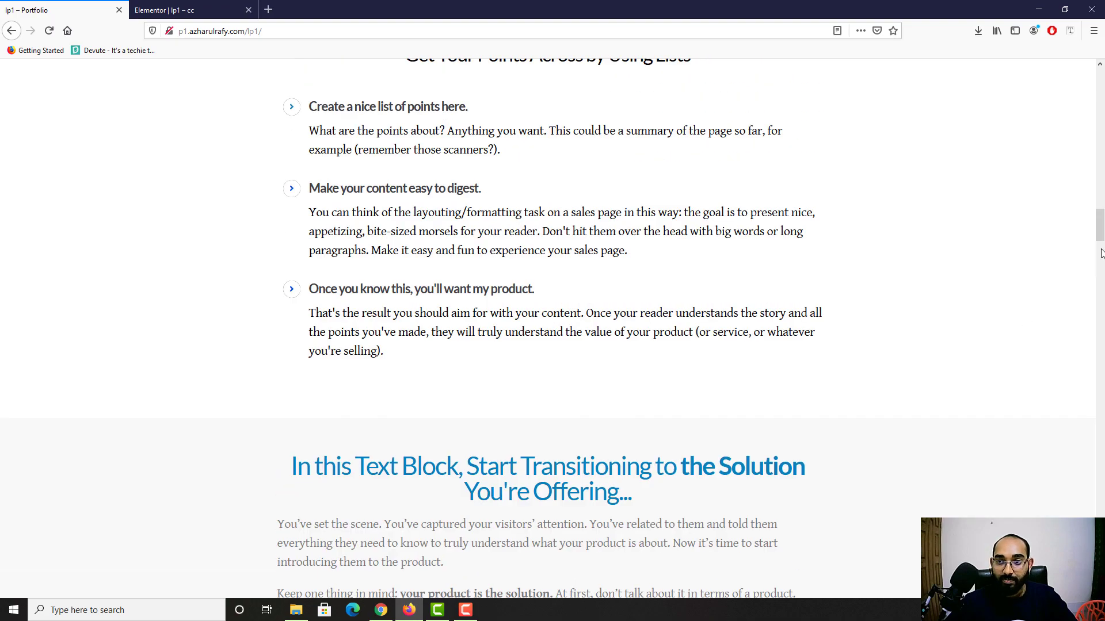
left_click_drag(1103, 229, 1103, 167)
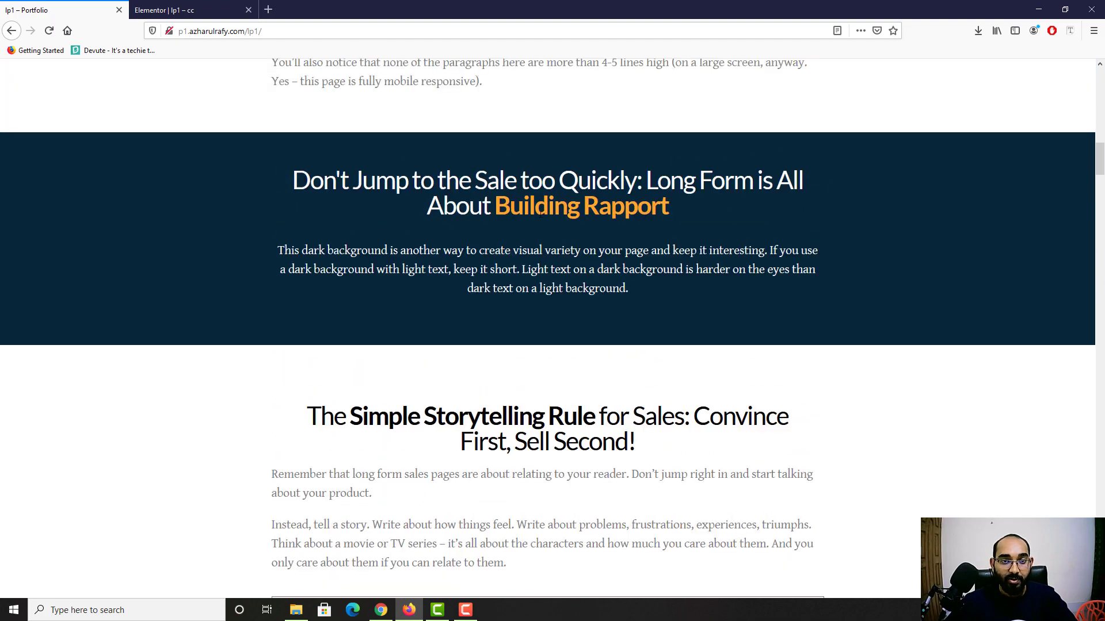
scroll(719, 357, "down", 3)
scroll(339, 216, "down", 1)
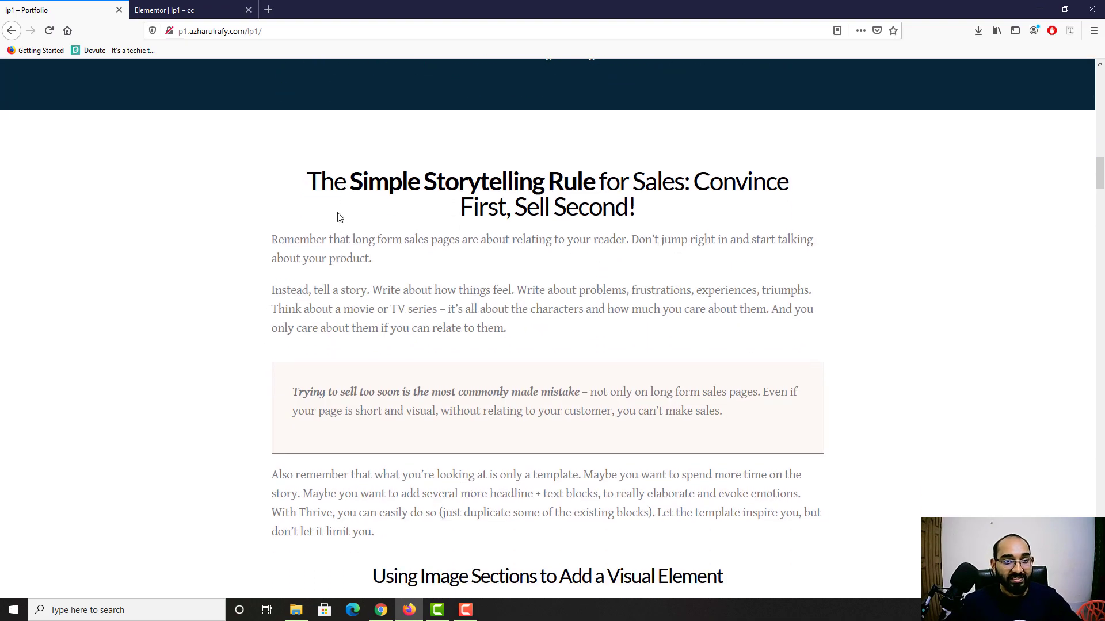
left_click_drag(309, 182, 608, 208)
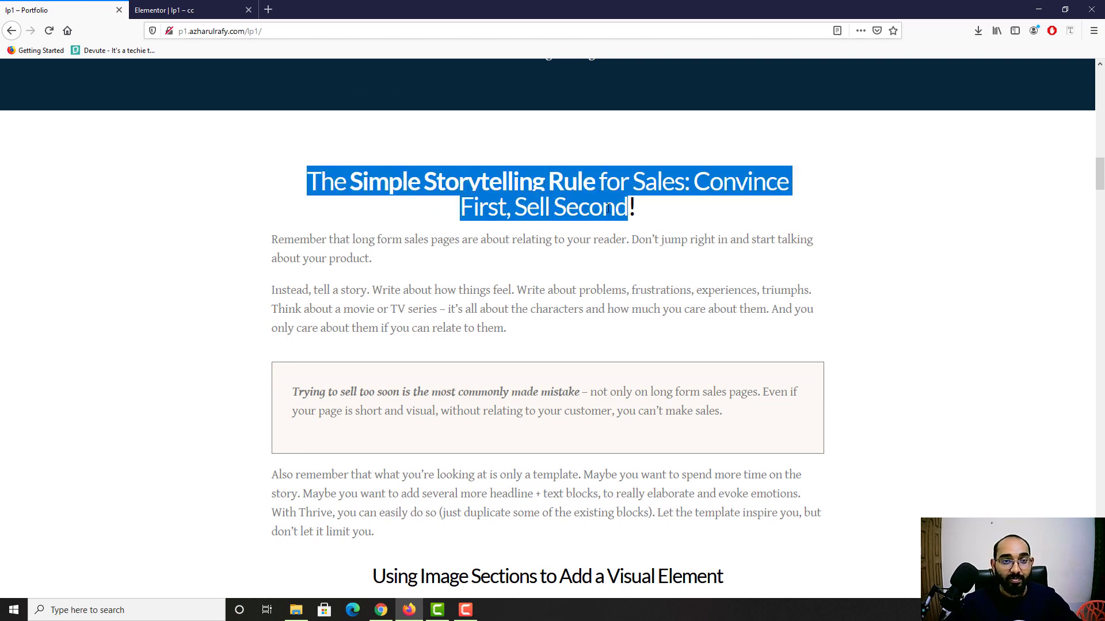
left_click_drag(290, 238, 452, 539)
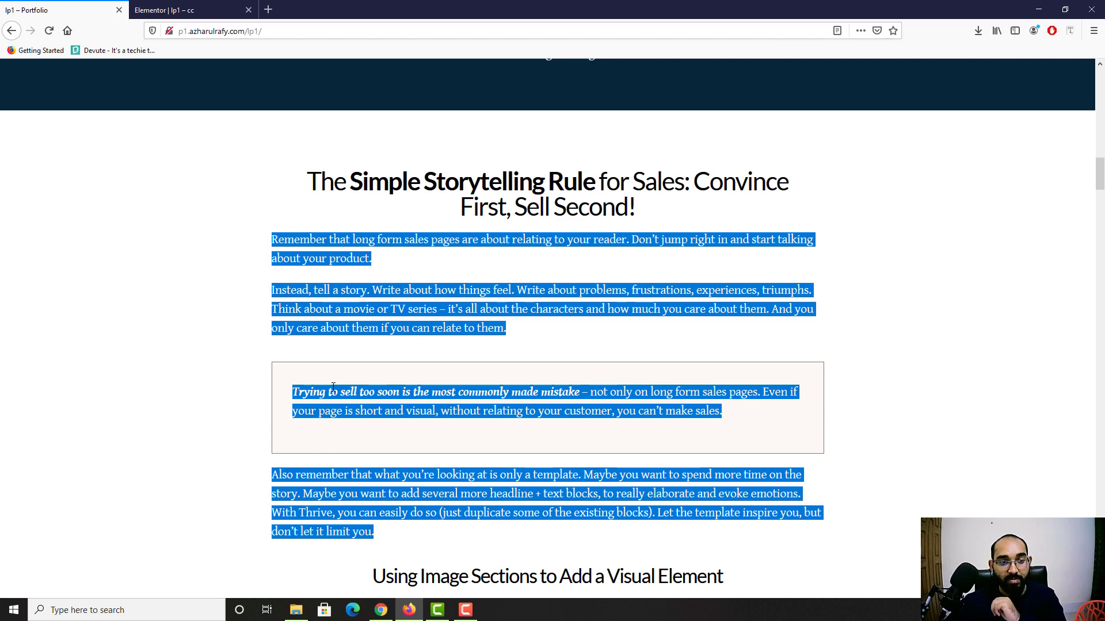
left_click(310, 404)
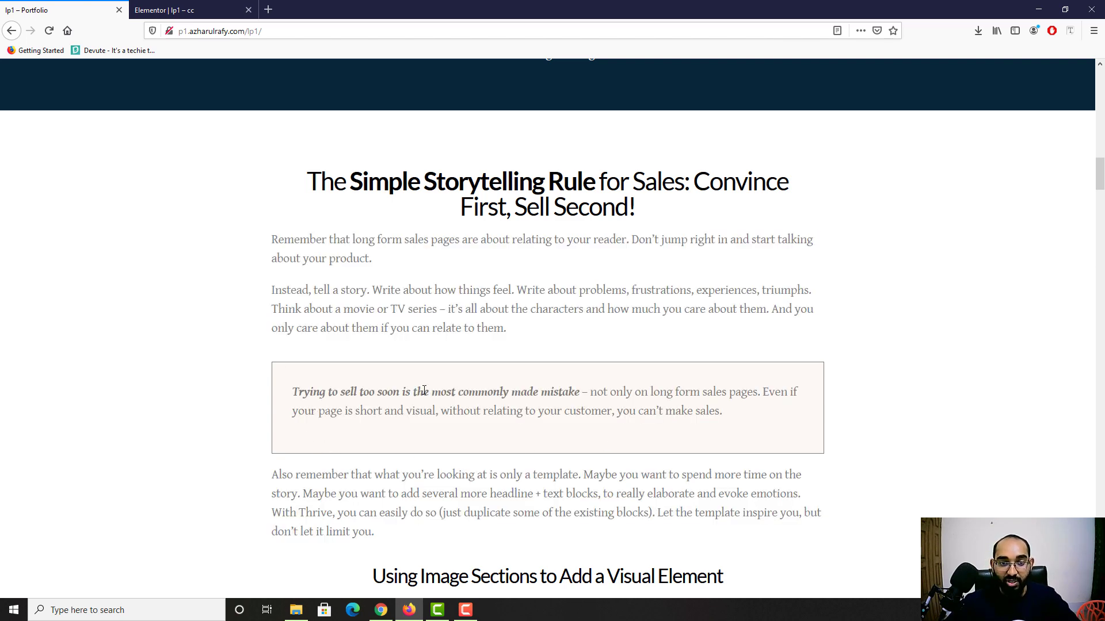
Add a Heading widget with a Text Editor widget beneath it in the empty area below the Building Rapport section of the template
scroll(251, 410, "down", 2)
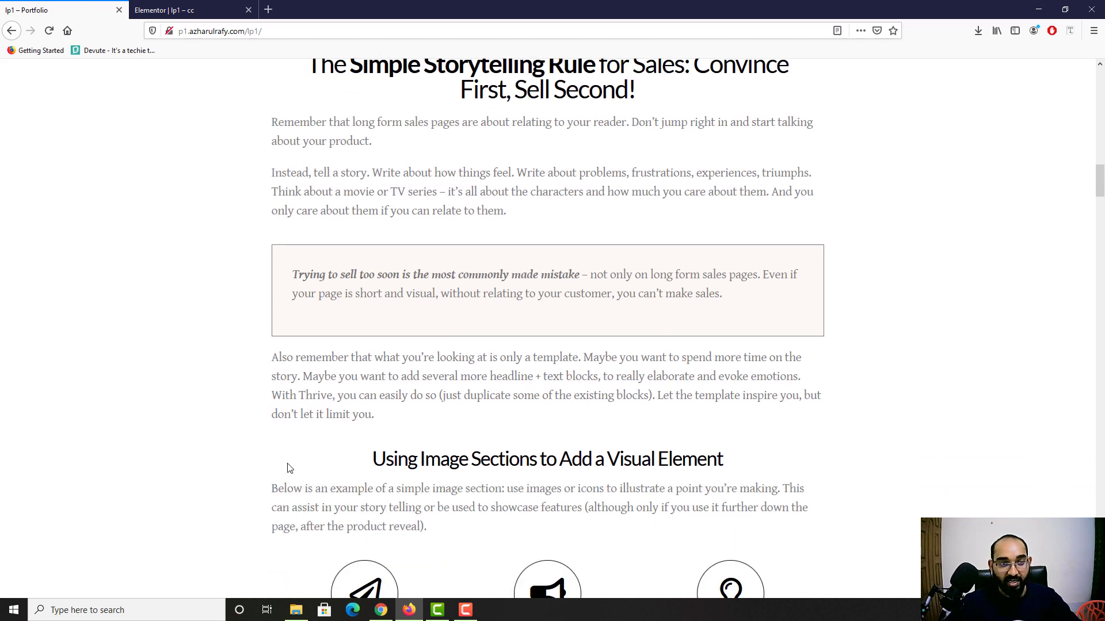
scroll(343, 317, "up", 1)
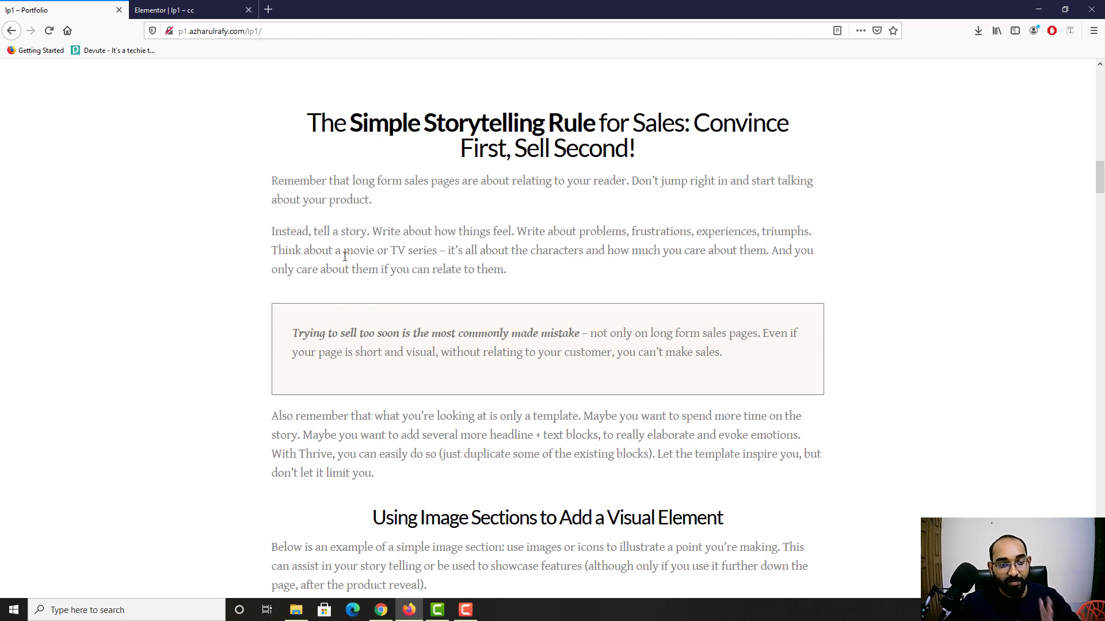
scroll(346, 257, "down", 2)
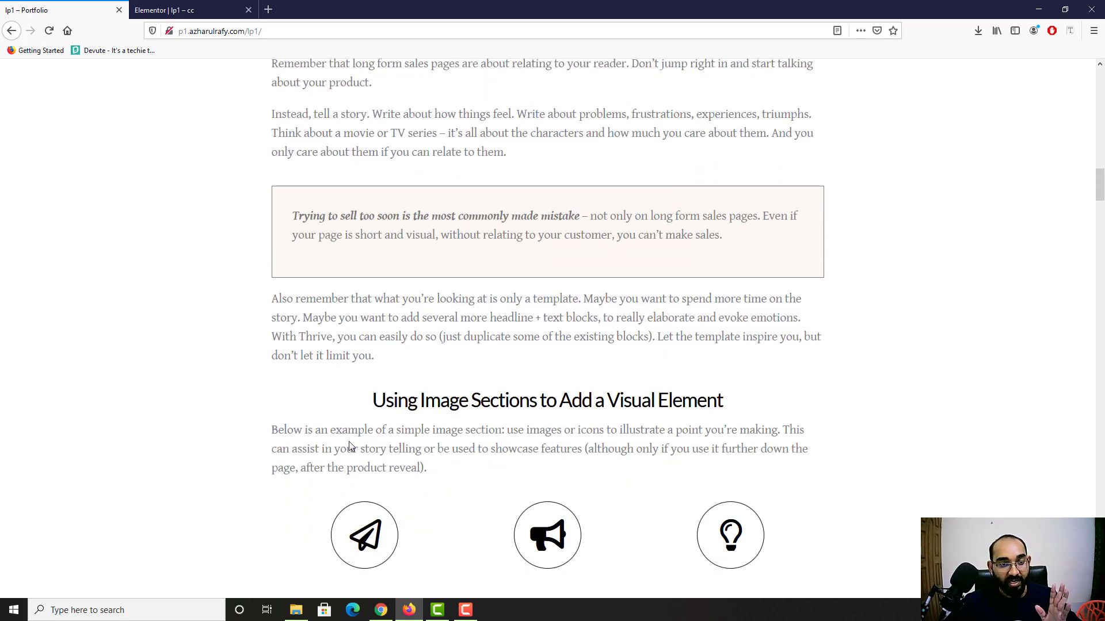
left_click(198, 6)
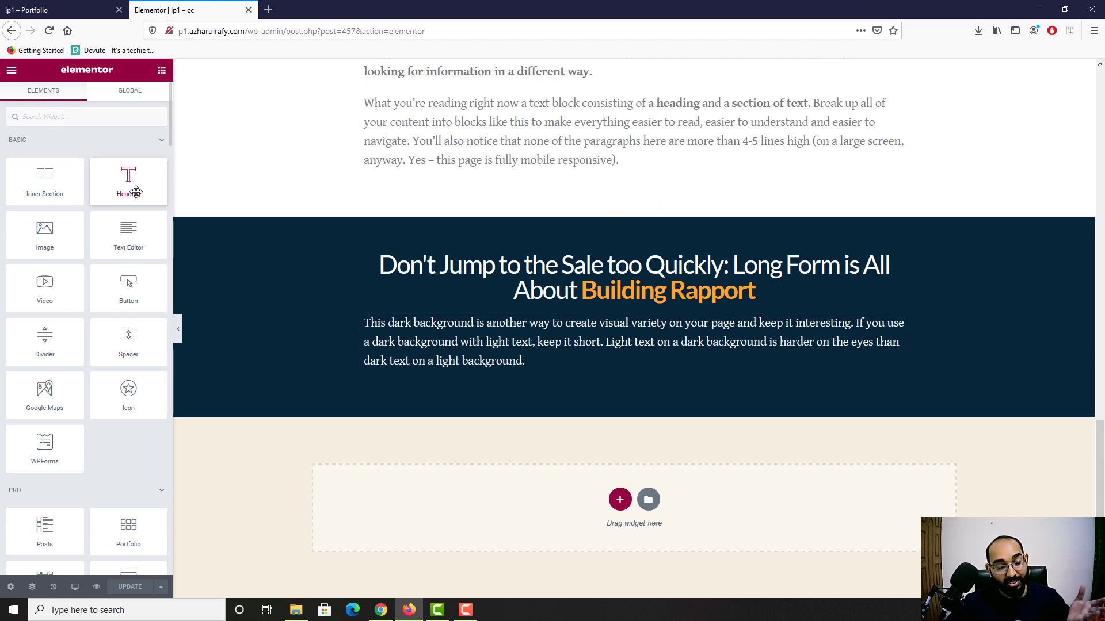
left_click_drag(127, 183, 632, 505)
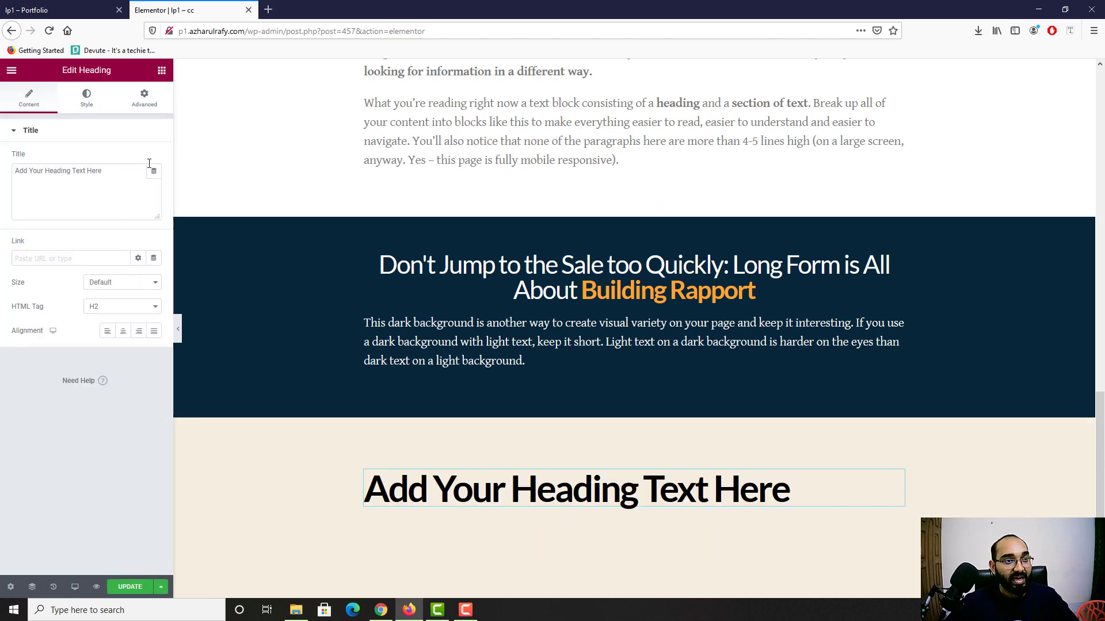
left_click(162, 70)
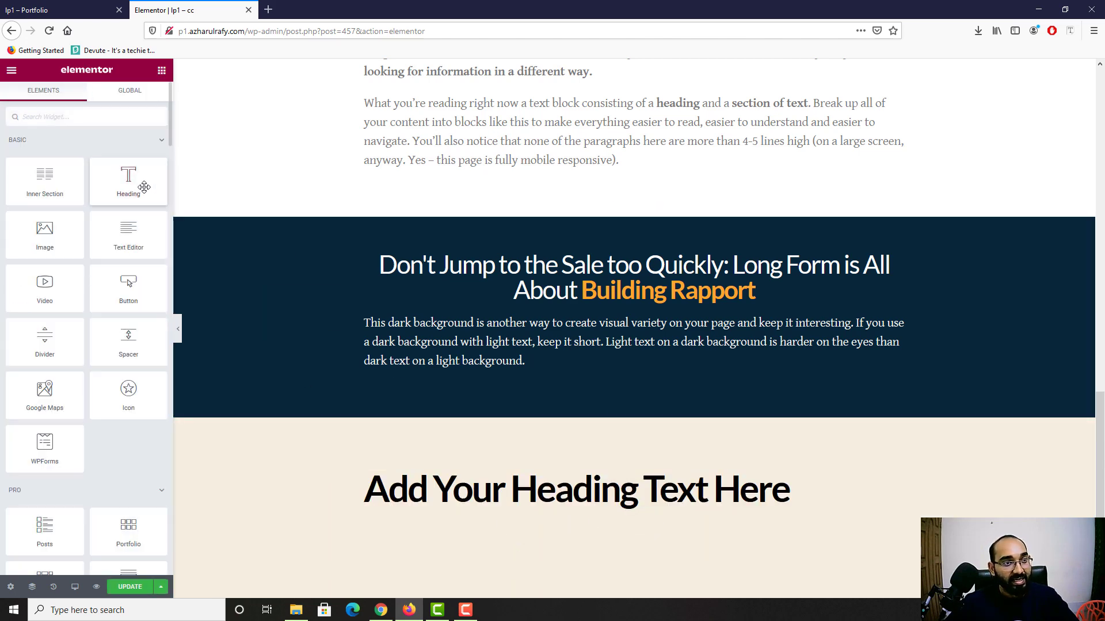
left_click_drag(129, 231, 506, 509)
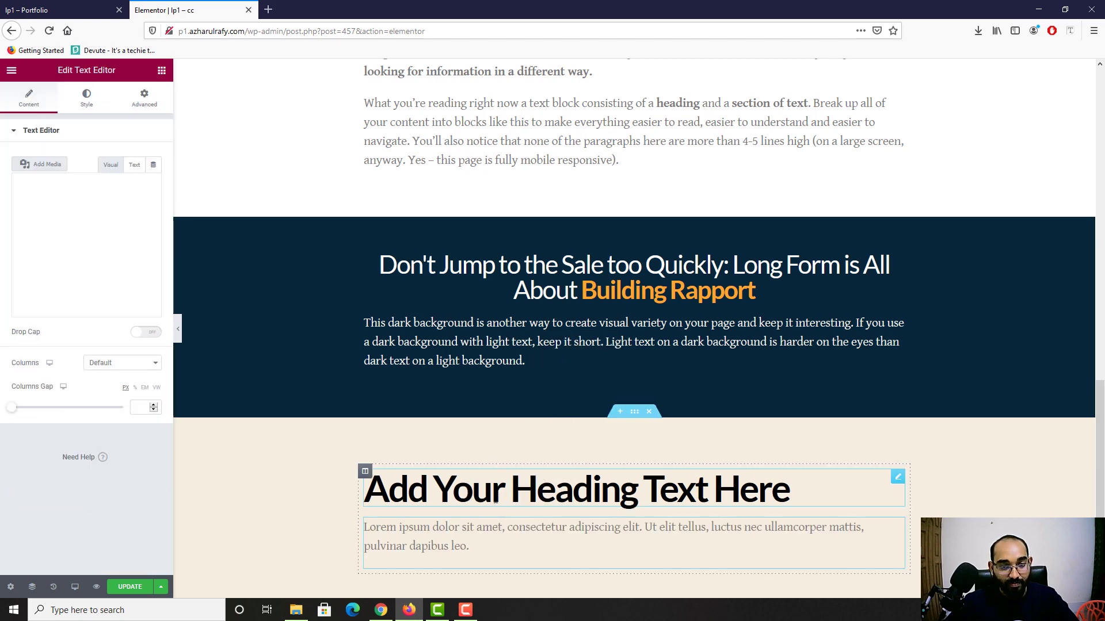
Duplicate the new text block twice so three placeholder paragraphs are stacked under the heading
scroll(388, 451, "down", 2)
right_click(722, 412)
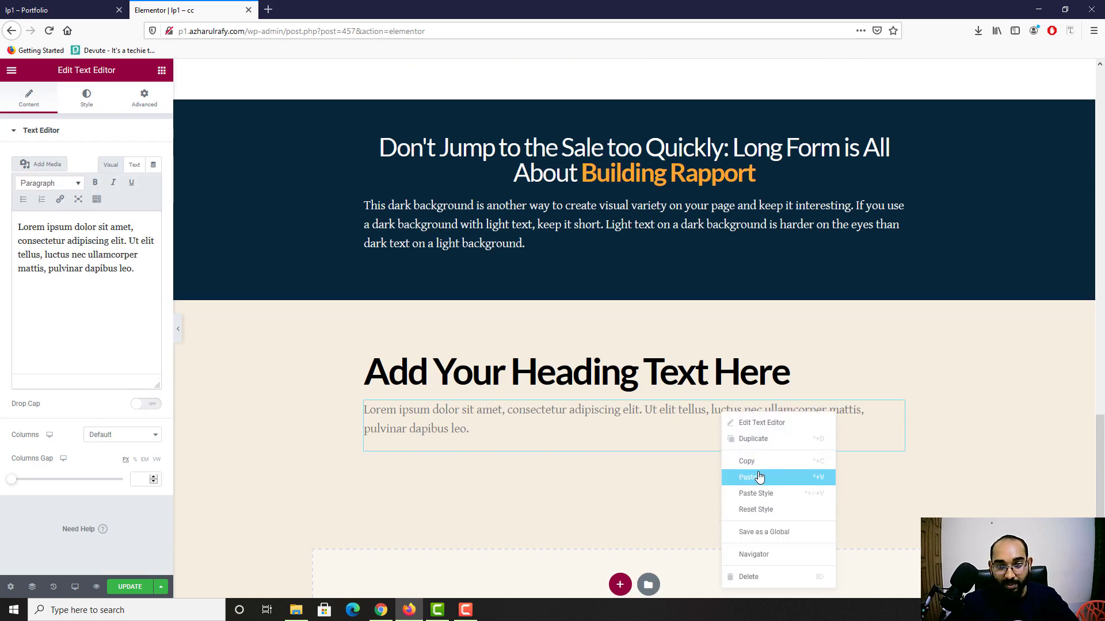
left_click(751, 437)
scroll(632, 443, "down", 2)
right_click(612, 433)
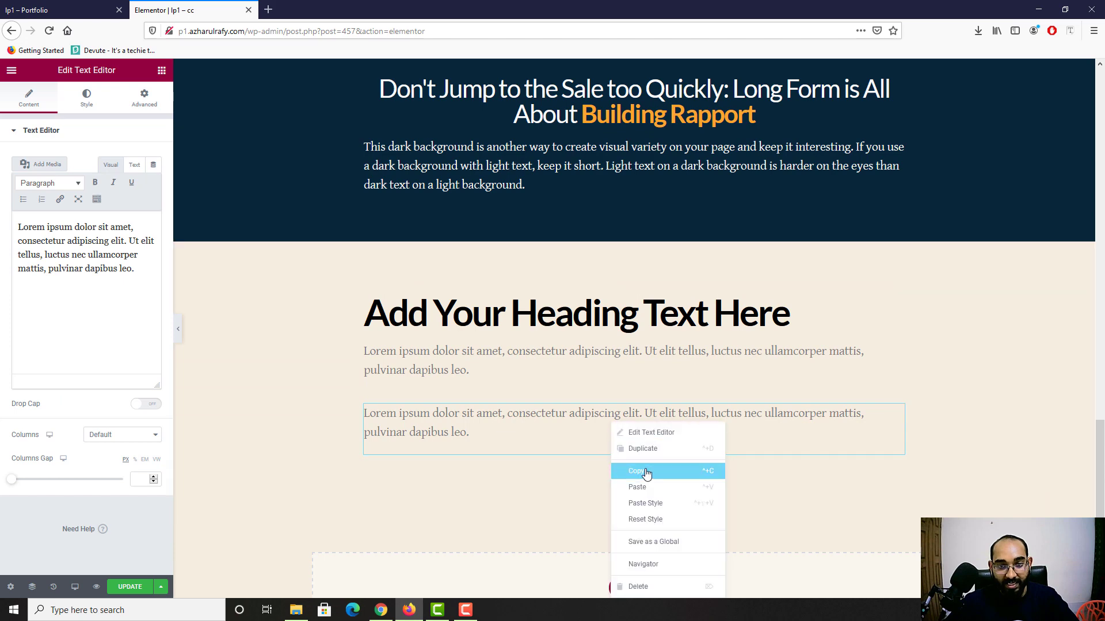
left_click(650, 452)
scroll(675, 431, "down", 3)
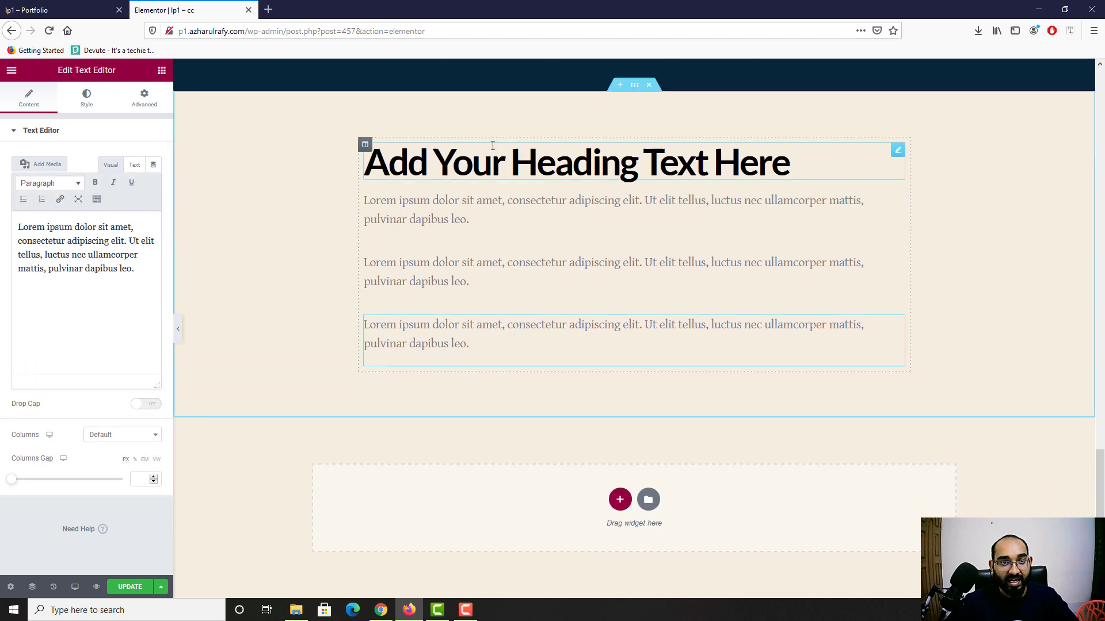
Add a second Heading widget and another Text Editor widget below the third placeholder paragraph
left_click(162, 70)
left_click_drag(128, 178, 454, 368)
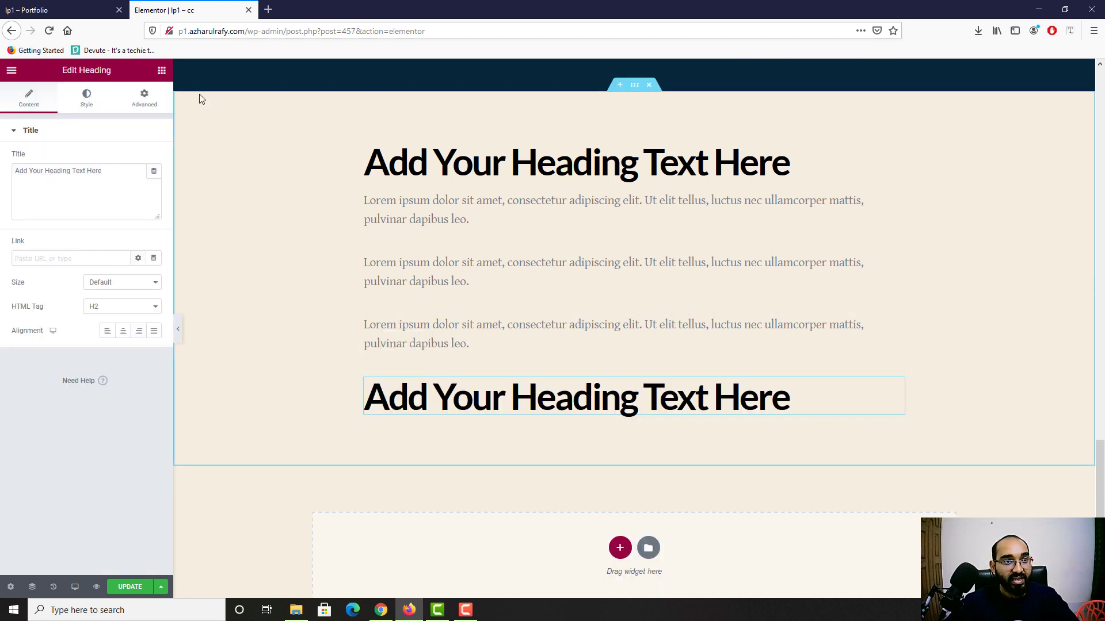
left_click(162, 69)
left_click_drag(141, 232, 478, 436)
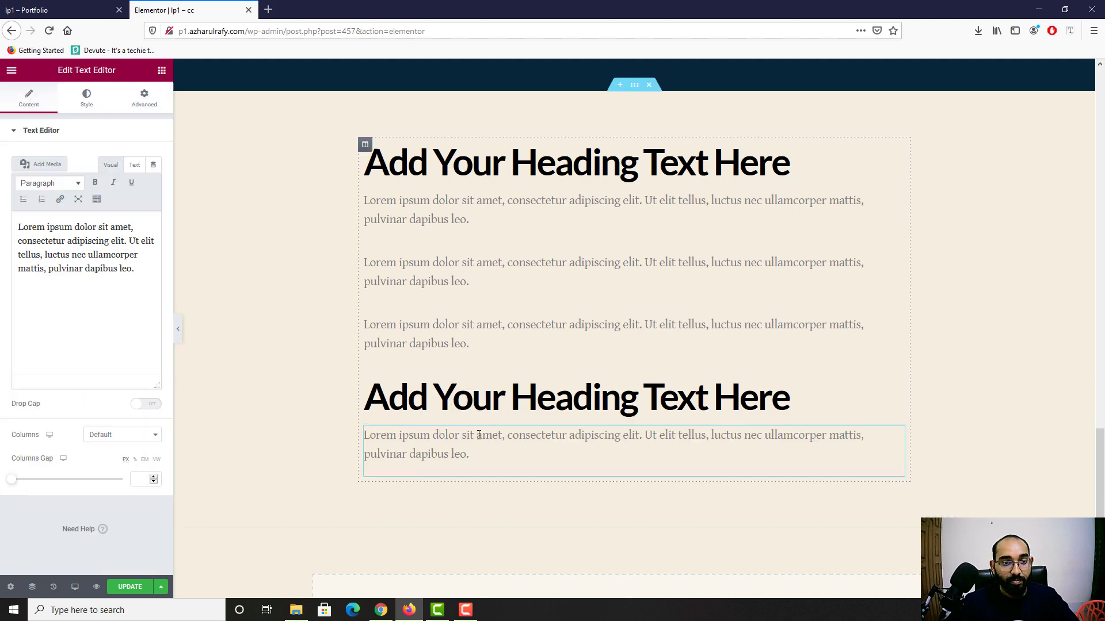
Check the reference page's image section and add an Inner Section below the last text block in the template
left_click(58, 10)
scroll(370, 272, "up", 5)
scroll(300, 323, "down", 5)
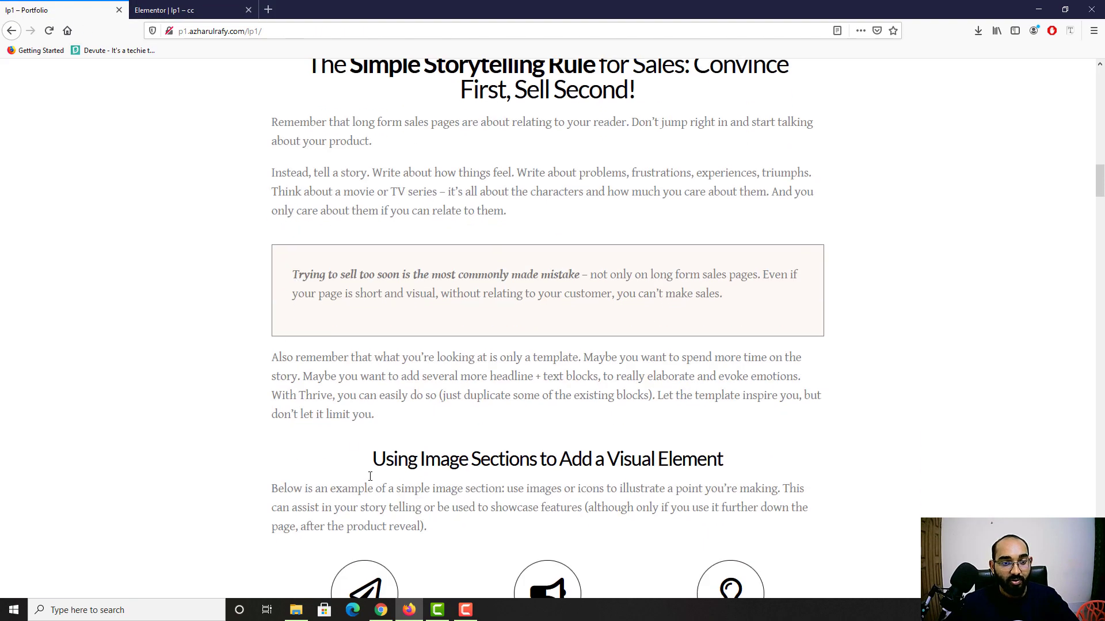
left_click(189, 10)
scroll(492, 376, "down", 2)
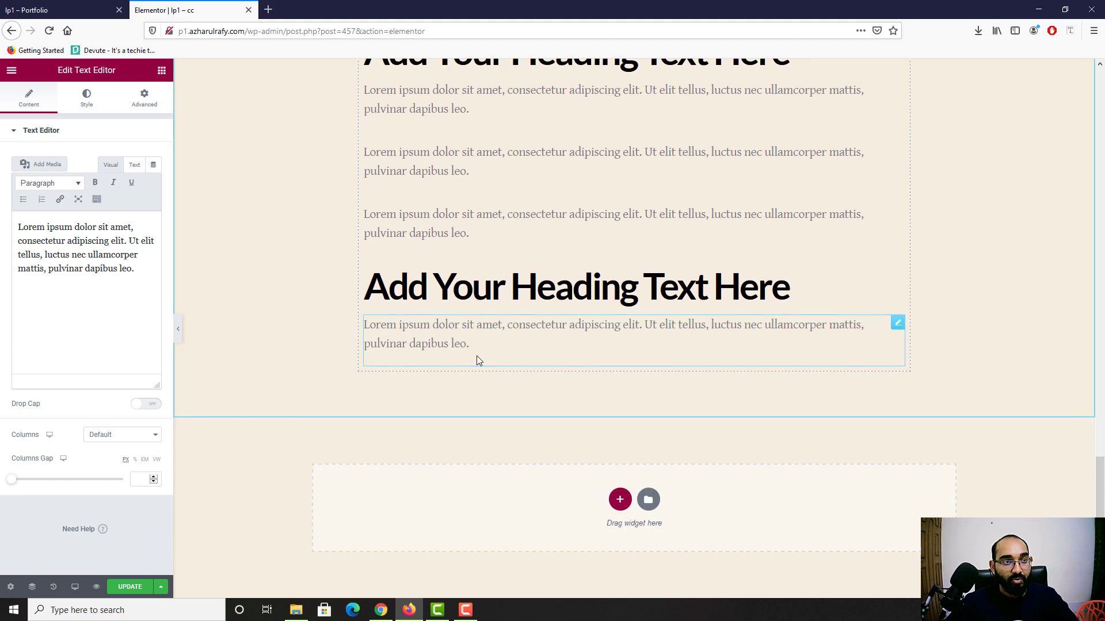
left_click(162, 70)
left_click_drag(50, 183, 481, 370)
Check the reference page's icon row and add an Icon Box widget to the first column of the inner section
left_click(49, 7)
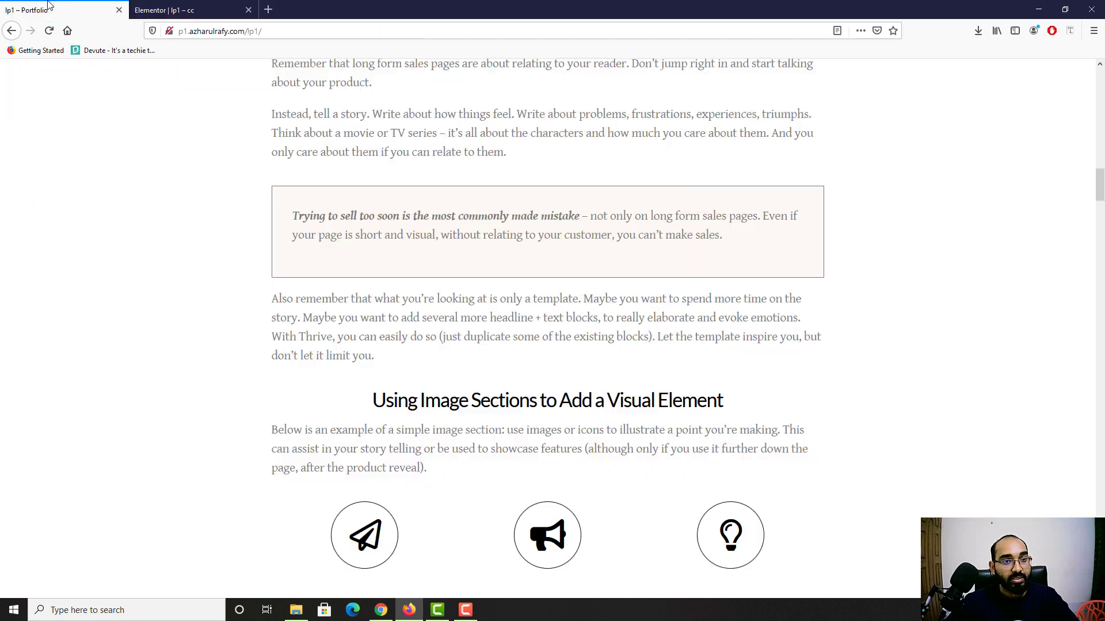
scroll(331, 386, "down", 2)
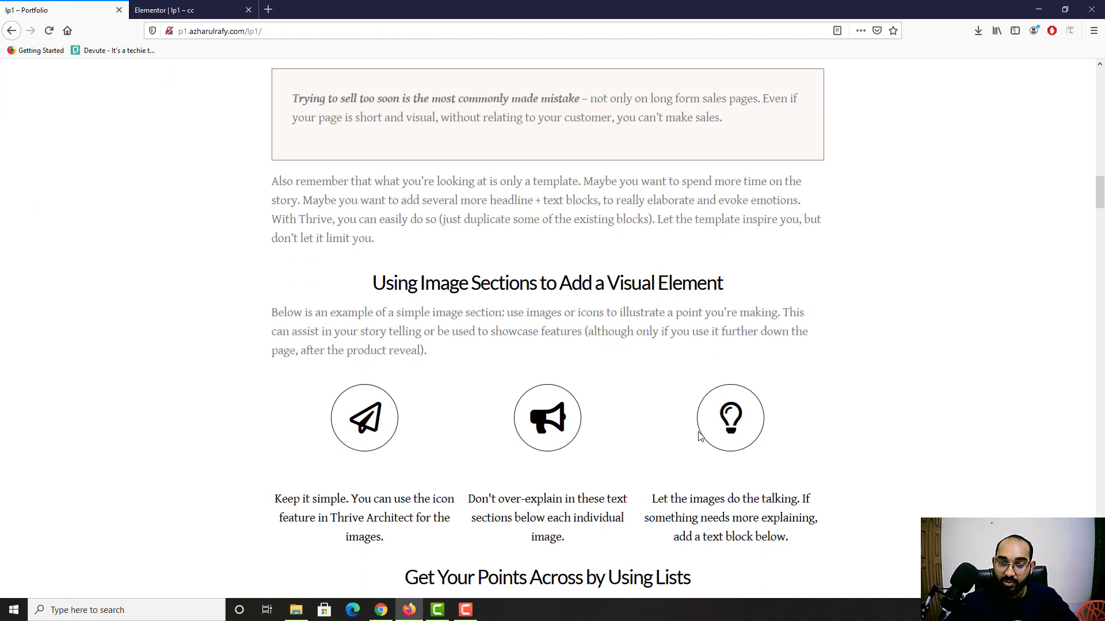
scroll(395, 454, "down", 1)
left_click(190, 10)
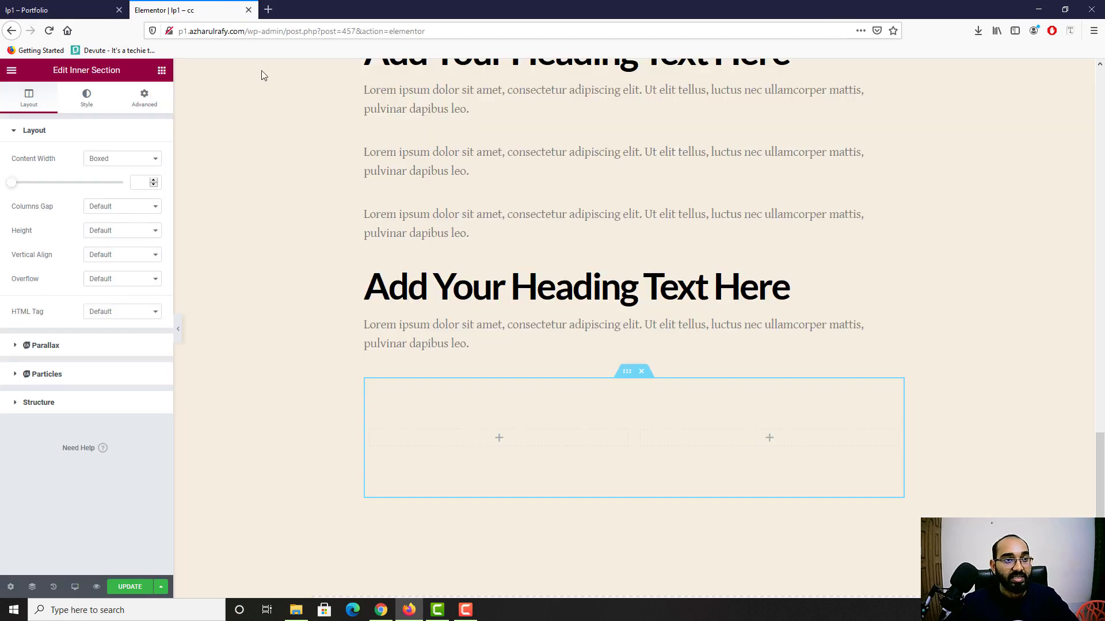
left_click(478, 435)
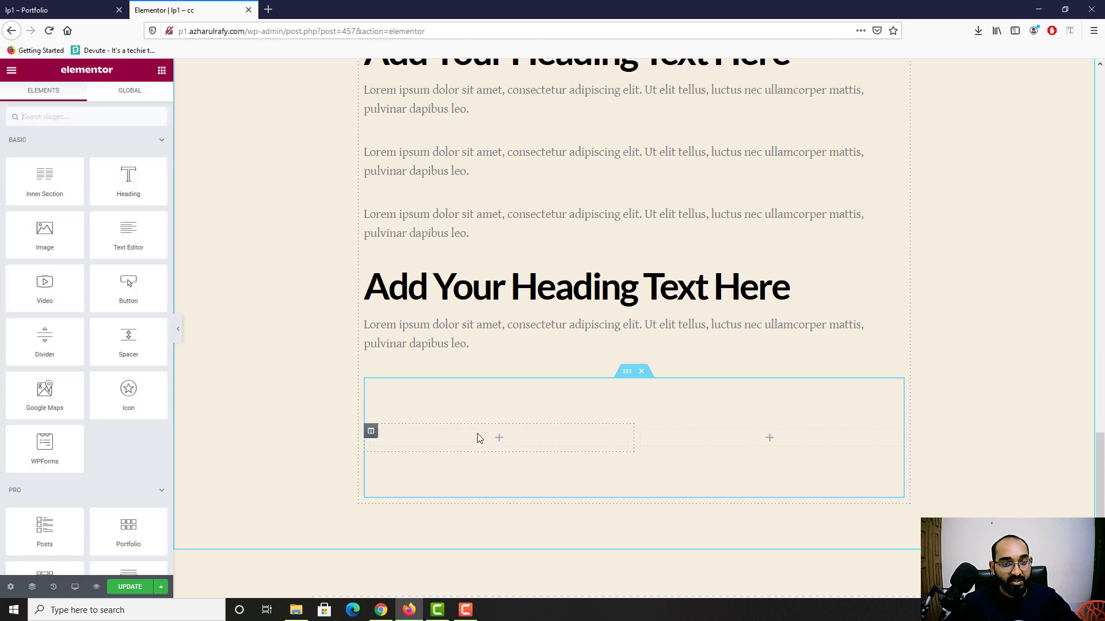
left_click(98, 117)
type("icon")
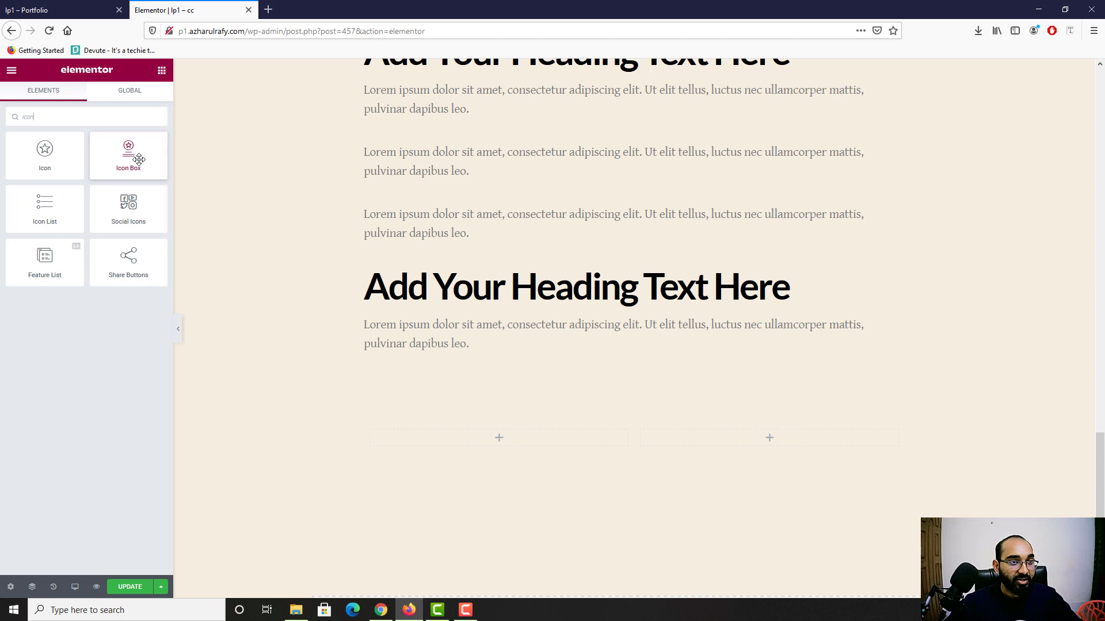
left_click_drag(130, 155, 485, 444)
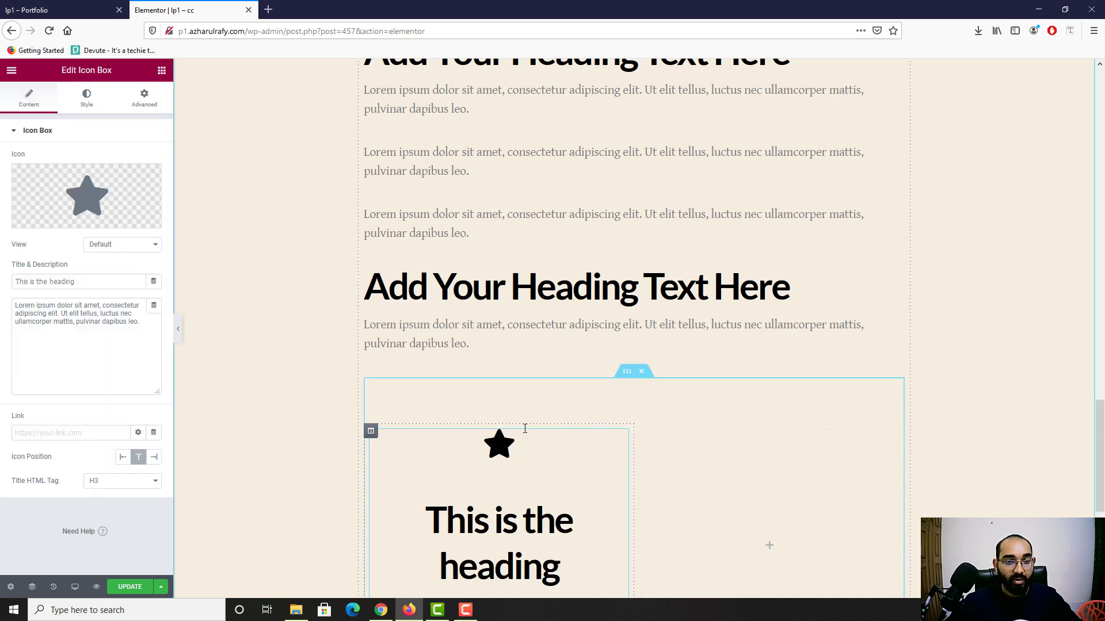
Compare the reference page's storytelling, icon and list sections with the placeholder layout built in the template
left_click(57, 9)
scroll(508, 407, "down", 3)
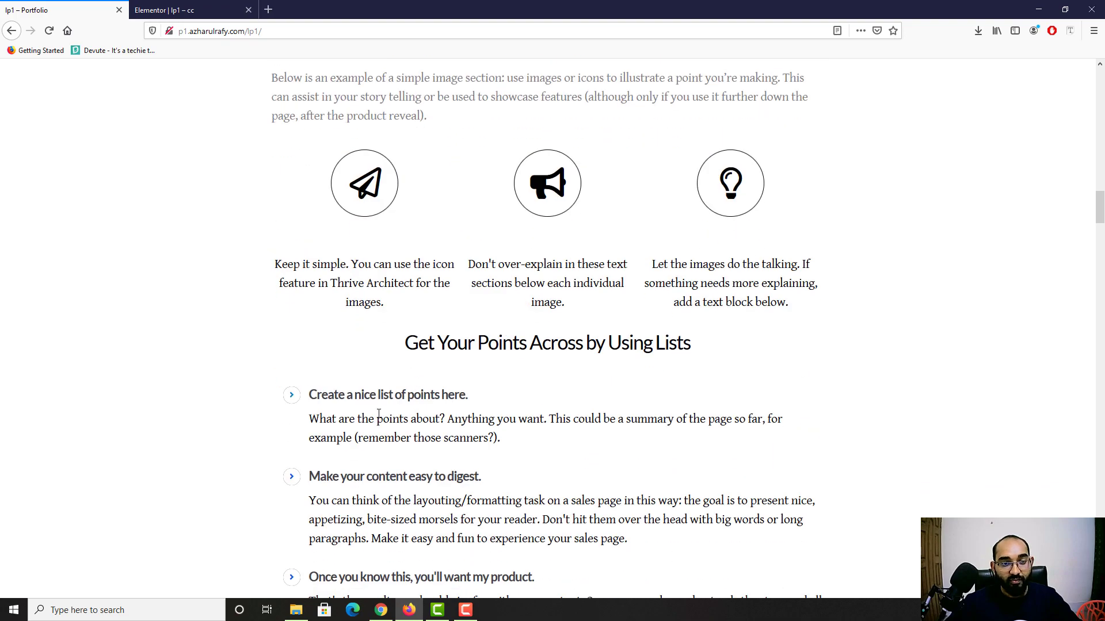
scroll(378, 413, "down", 4)
scroll(535, 435, "up", 6)
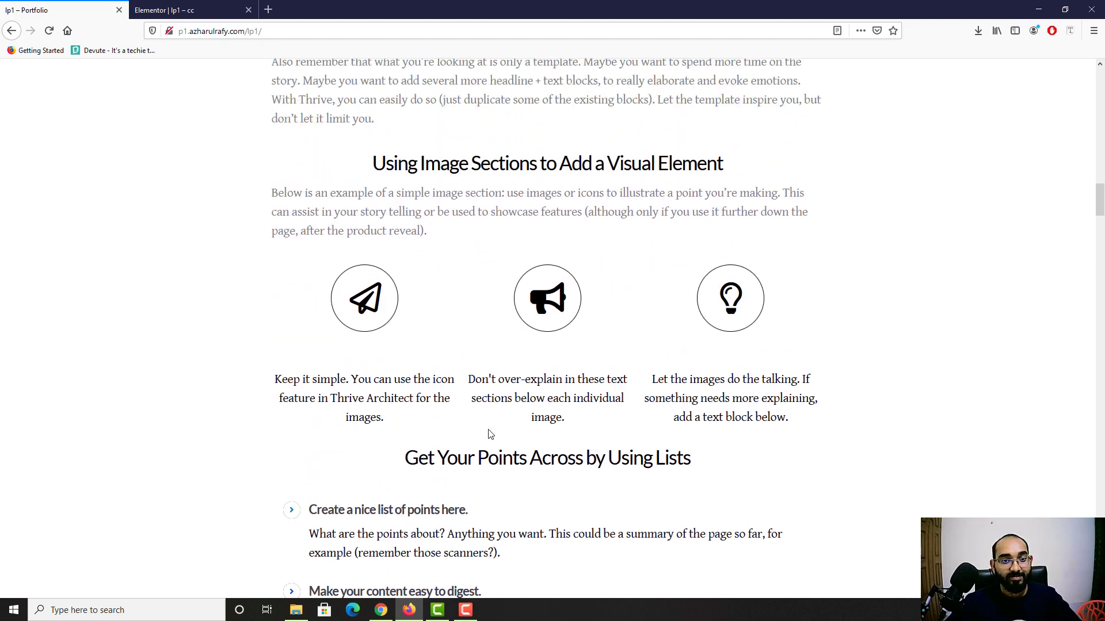
scroll(489, 435, "up", 3)
scroll(671, 453, "down", 2)
scroll(627, 378, "up", 7)
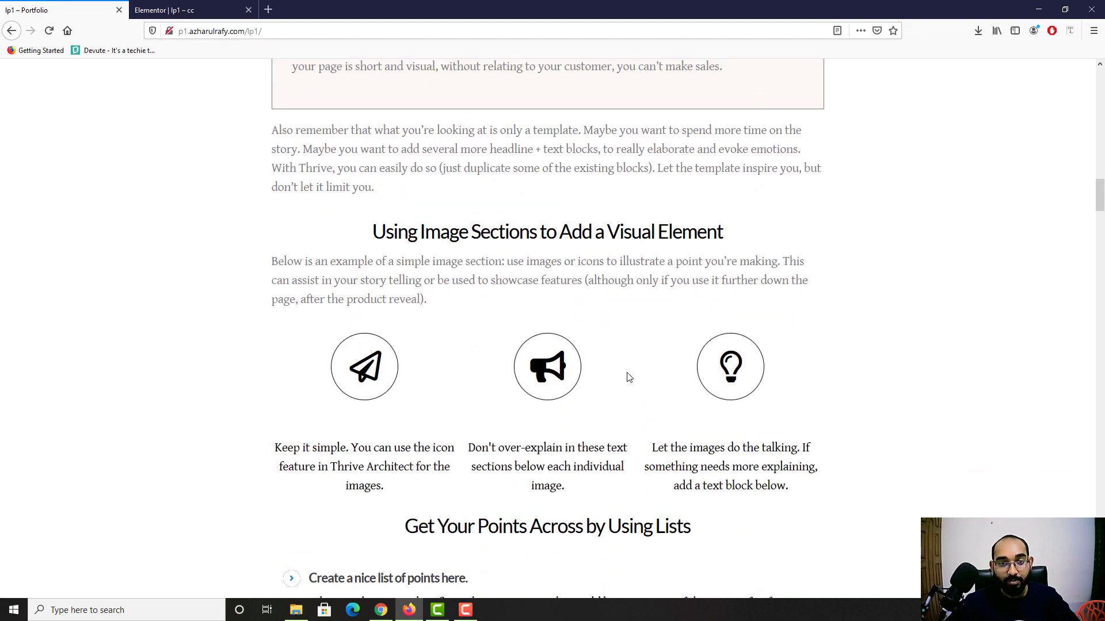
scroll(514, 204, "down", 2)
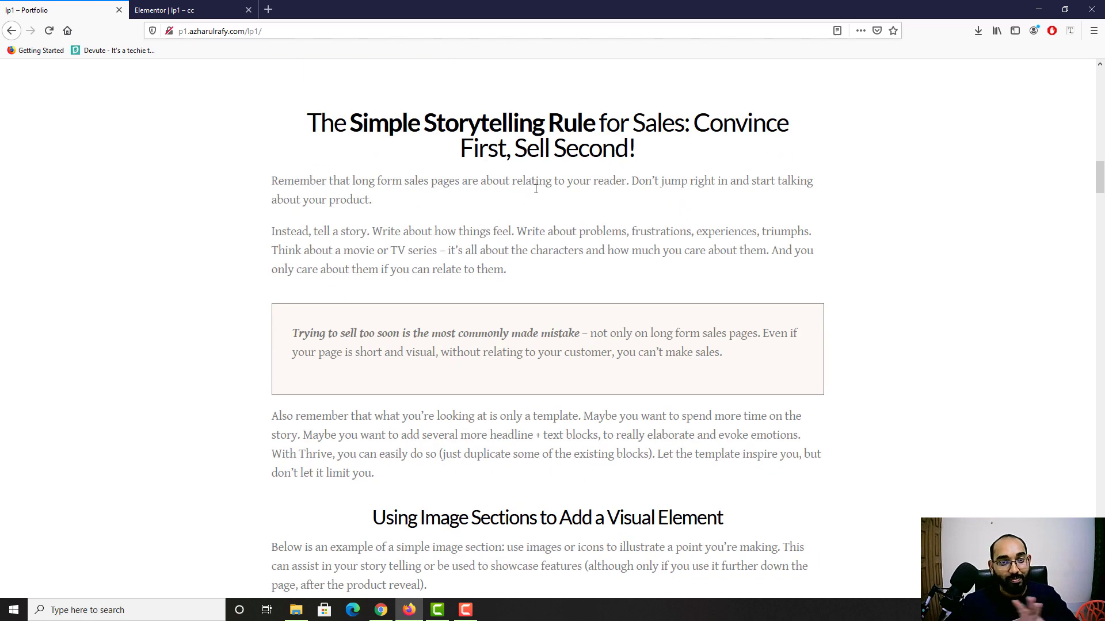
scroll(478, 311, "down", 3)
left_click(221, 6)
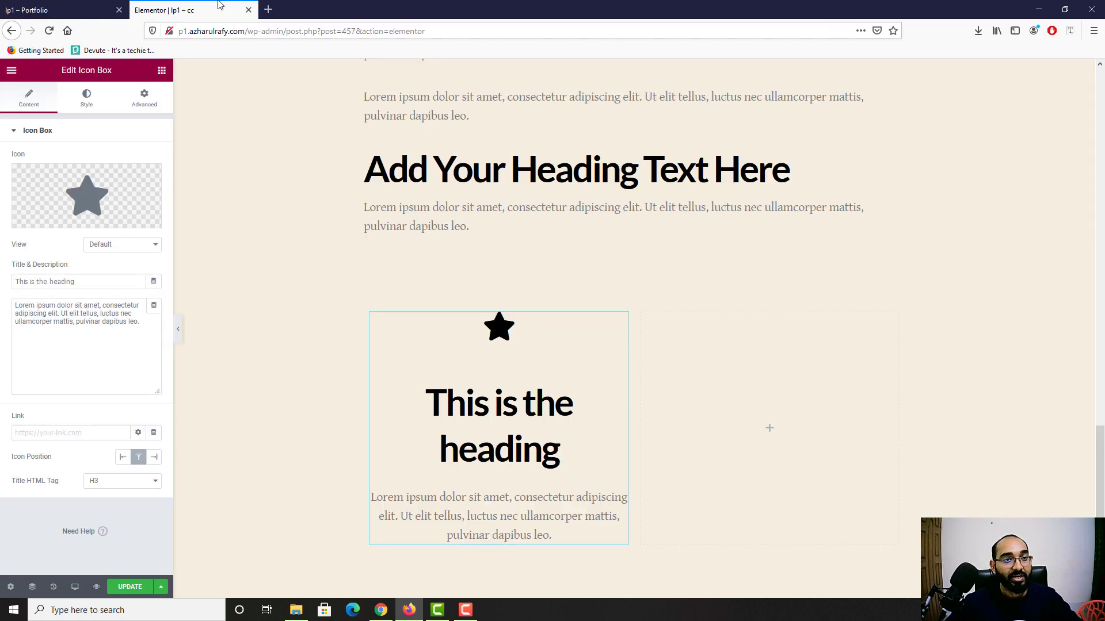
scroll(327, 357, "up", 4)
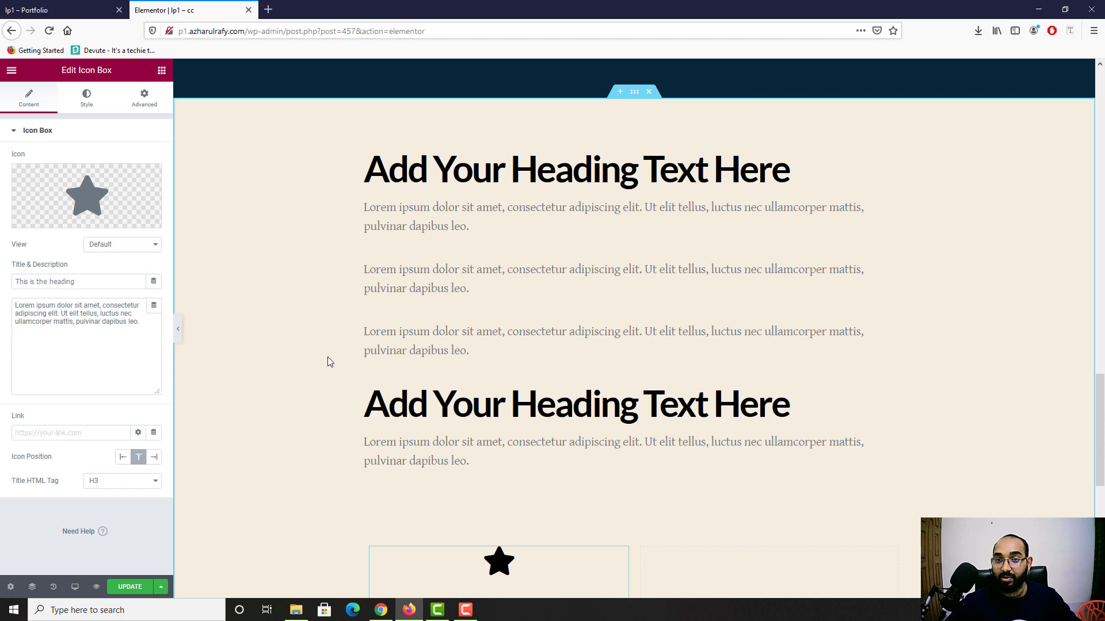
Copy the heading "The Simple Storytelling Rule for Sales: Convince First, Sell Second!" from the reference page
left_click(57, 7)
scroll(324, 306, "up", 6)
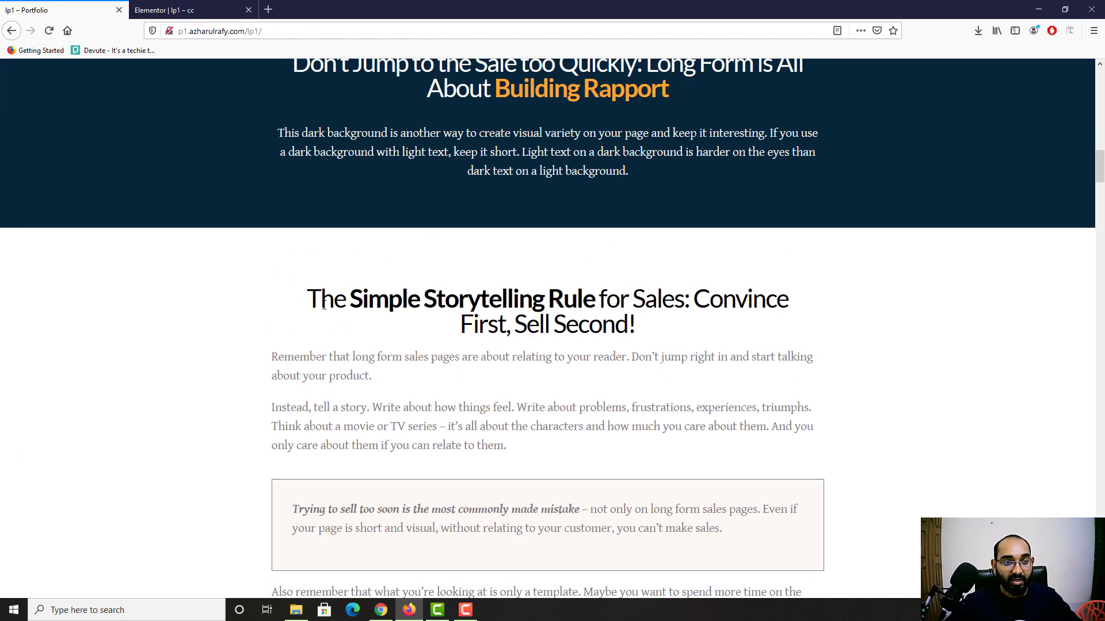
left_click_drag(307, 302, 627, 335)
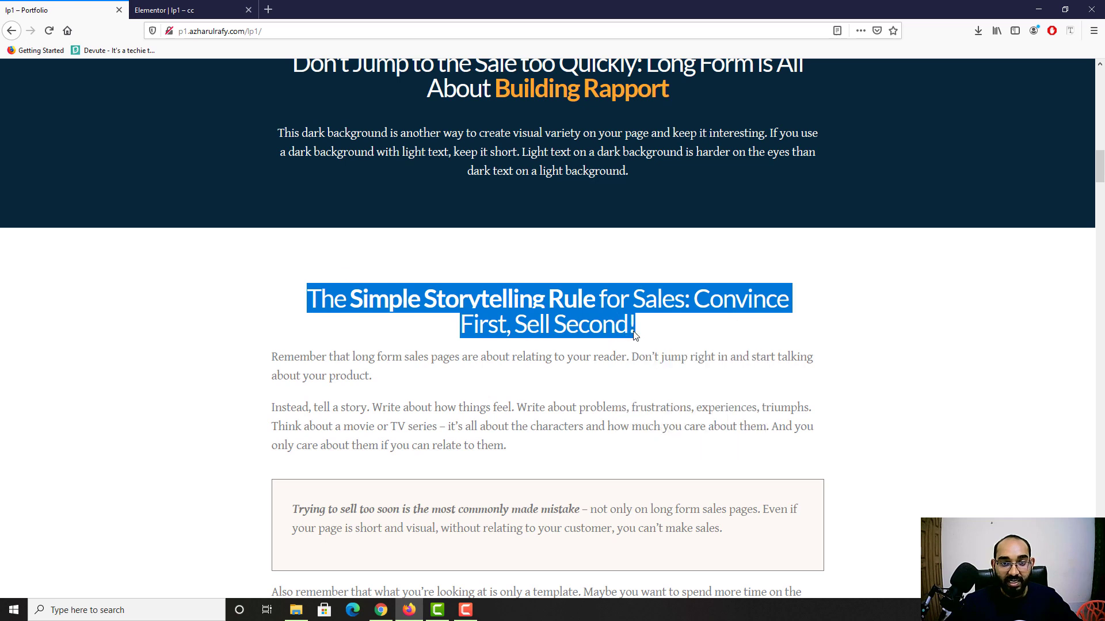
left_click(458, 320)
left_click_drag(308, 302, 635, 331)
key("ctrl+c")
left_click(458, 319)
left_click_drag(390, 296, 569, 298)
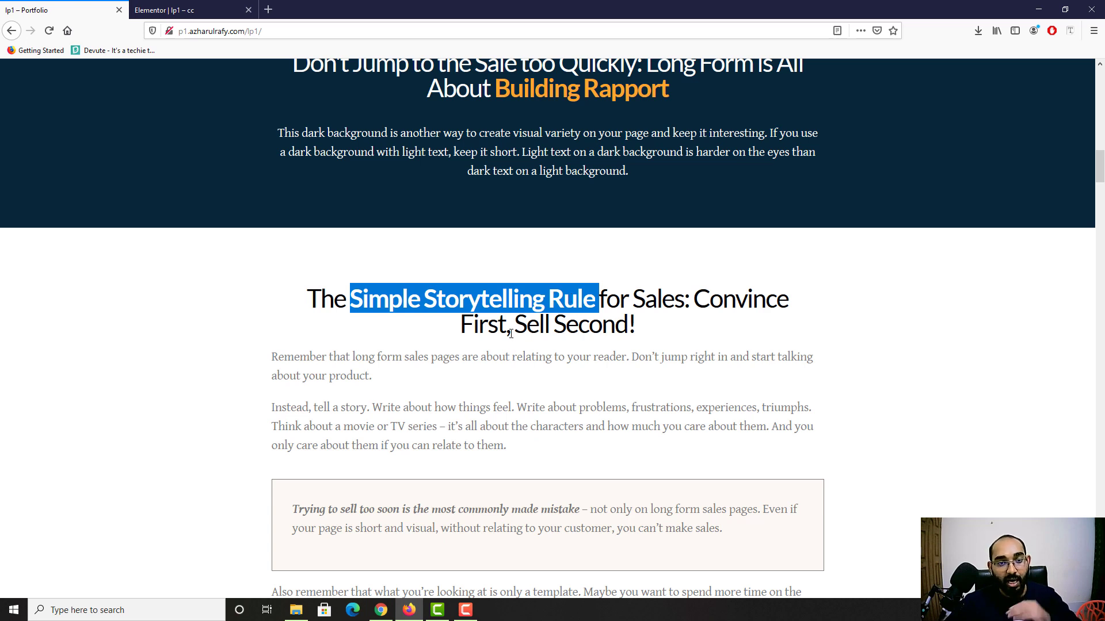
left_click(470, 311)
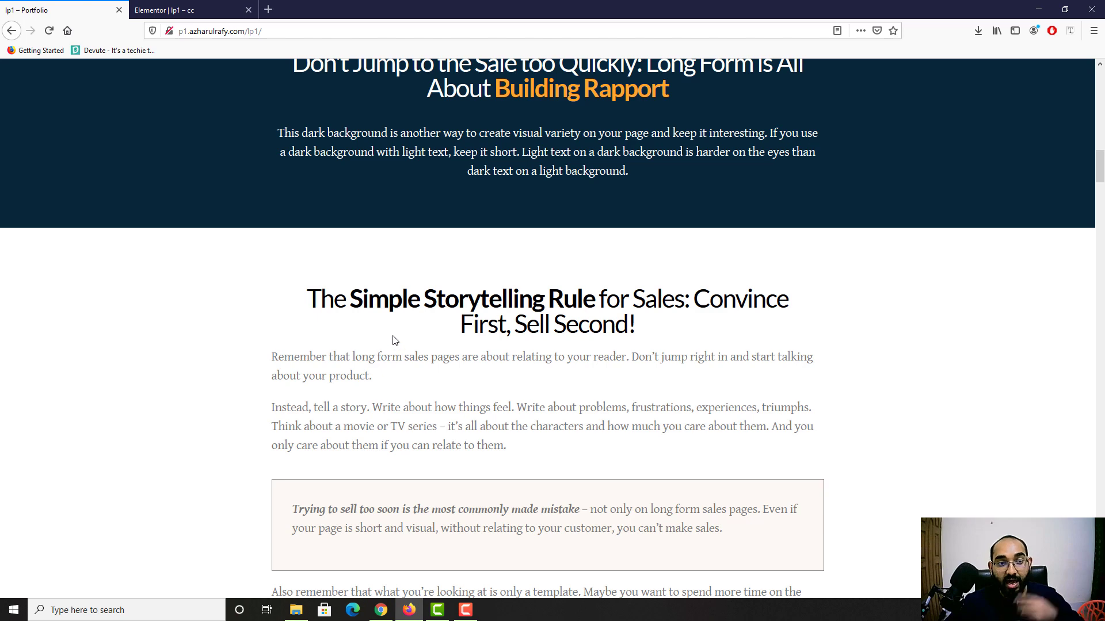
Replace the first placeholder heading's title with "The Simple Storytelling Rule for Sales: Convince First, Sell Second!" and center it
left_click(197, 4)
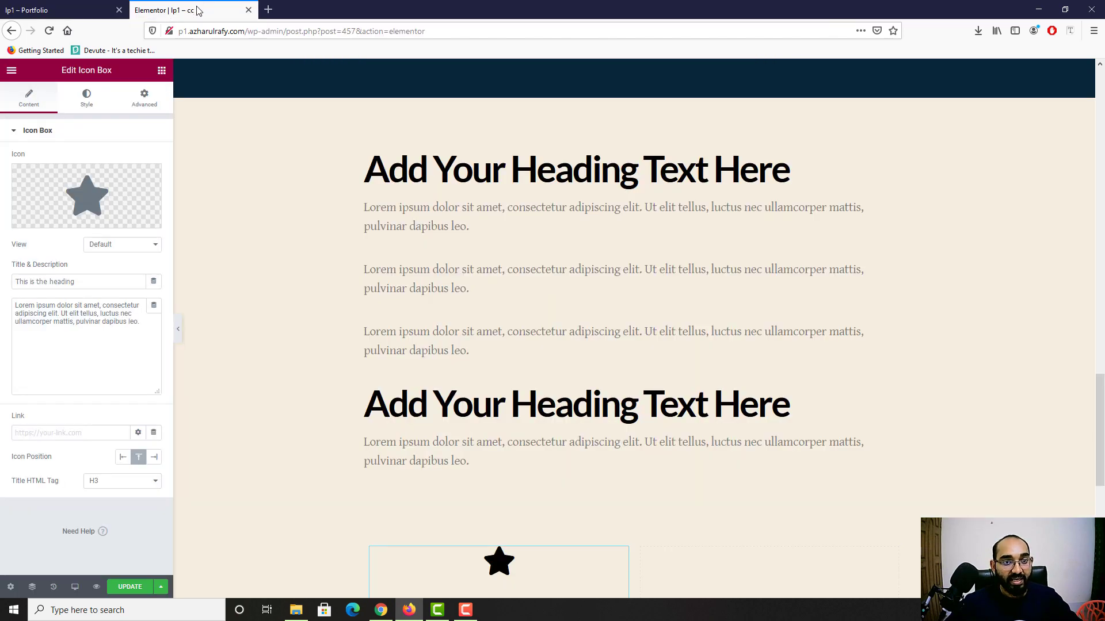
left_click(507, 169)
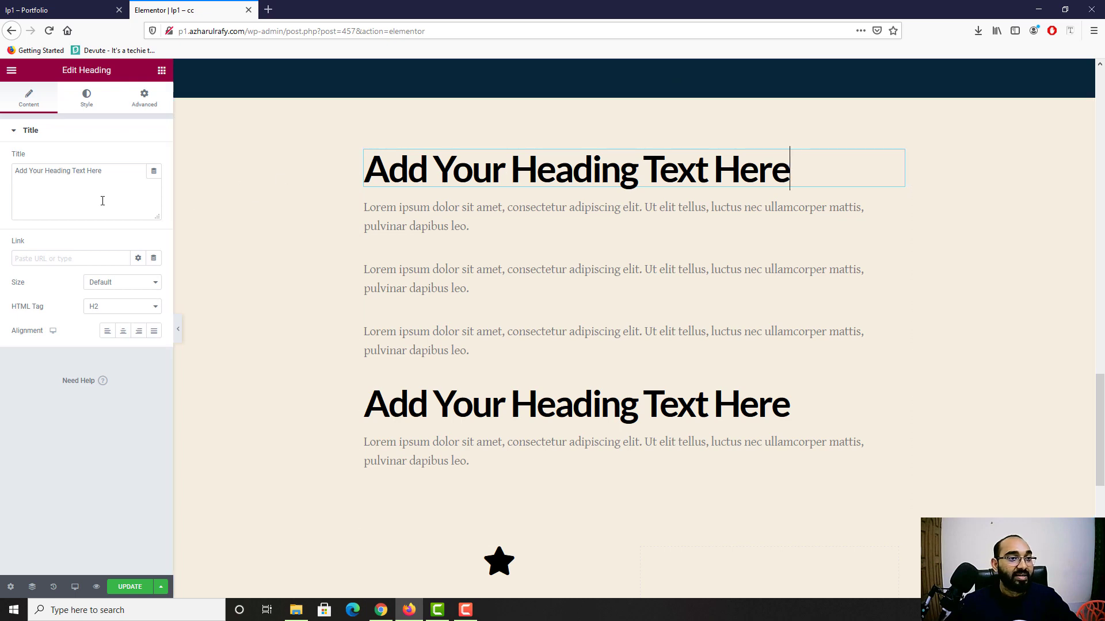
left_click_drag(109, 179, 1, 173)
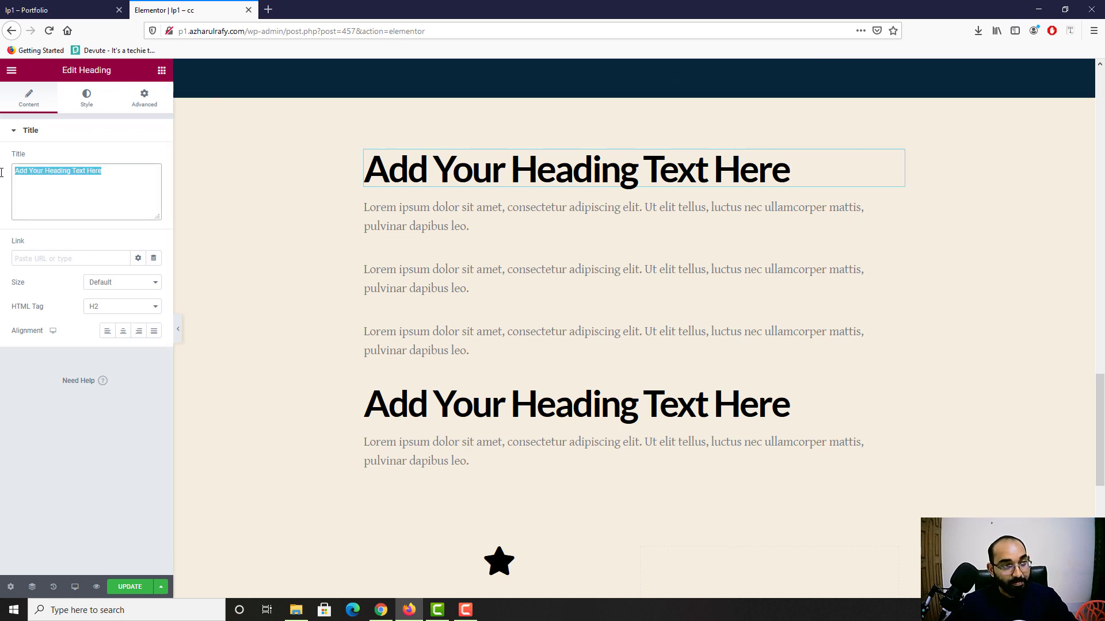
key("ctrl+v")
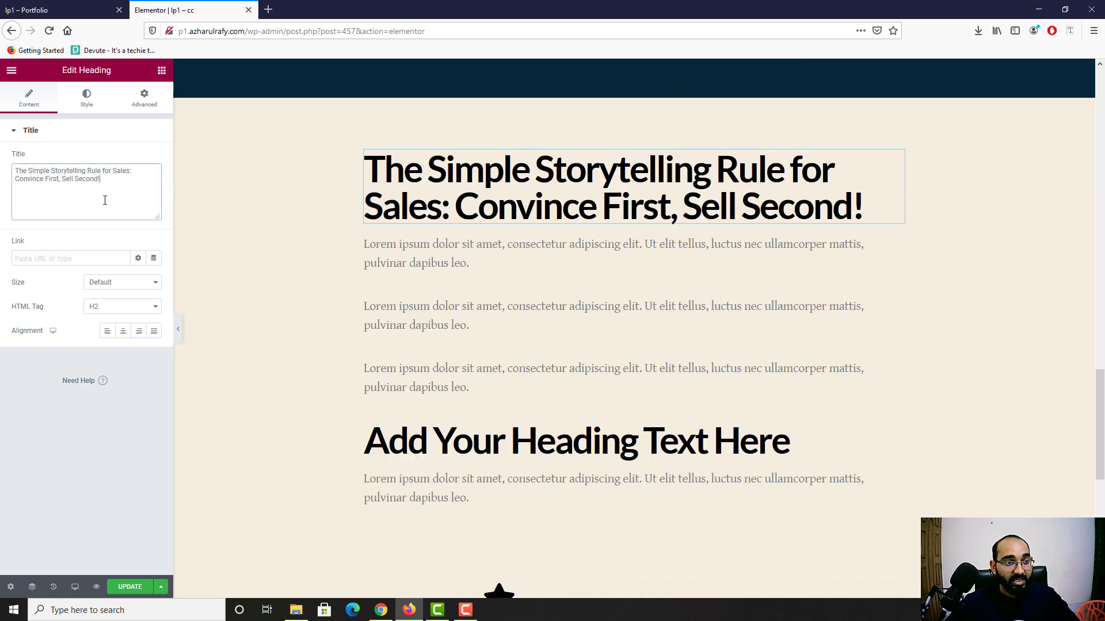
left_click(123, 332)
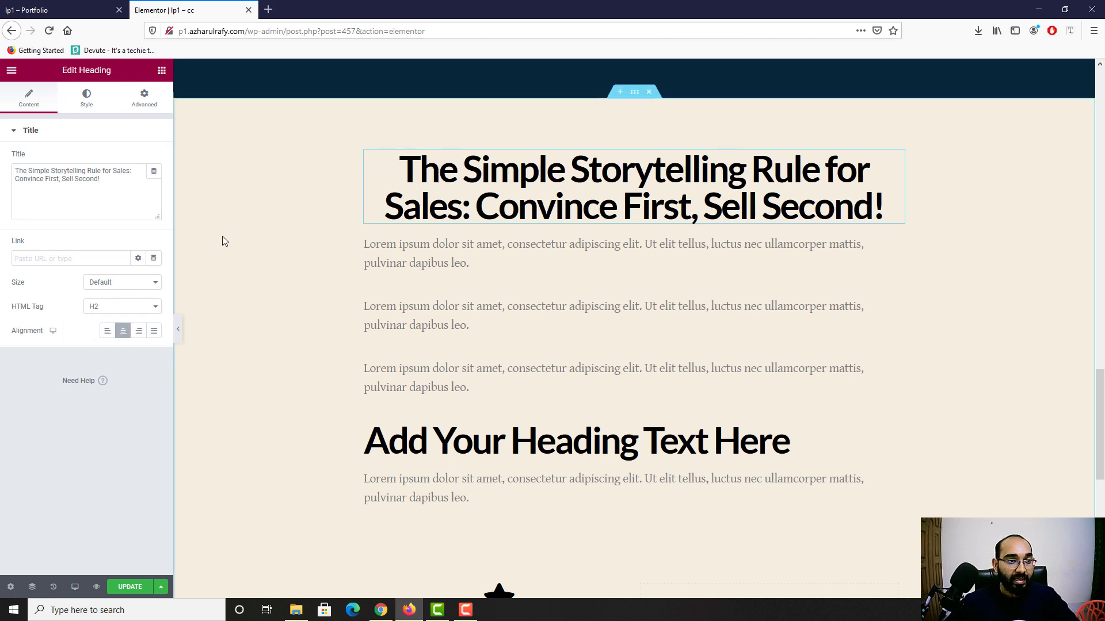
Inspect the font properties of the Simple Storytelling Rule heading on the reference page with Font Finder
left_click(68, 7)
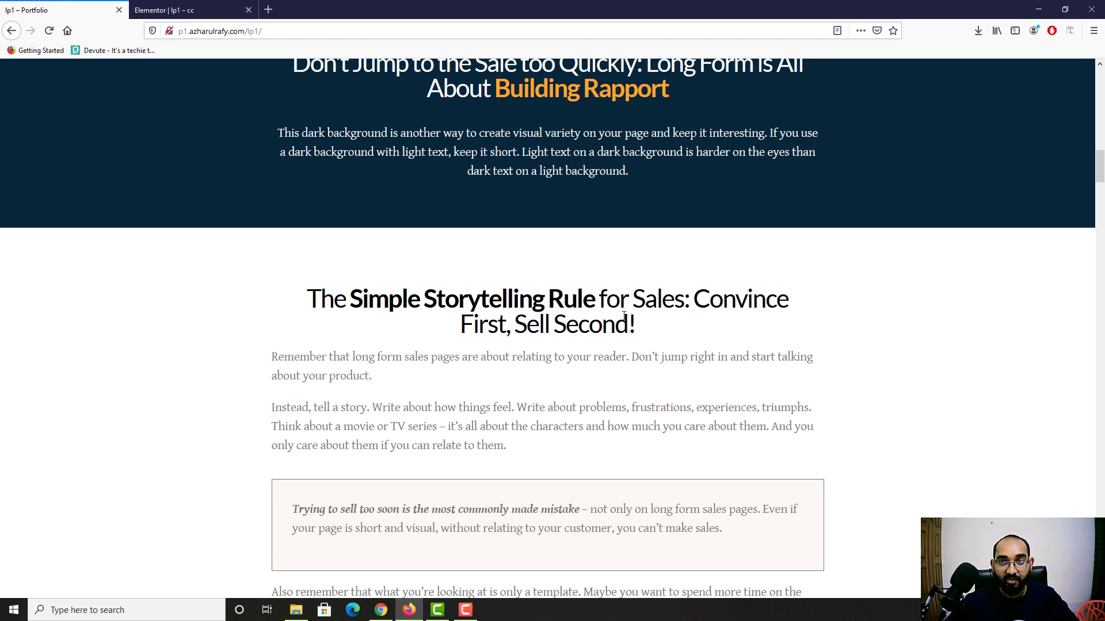
left_click(1070, 31)
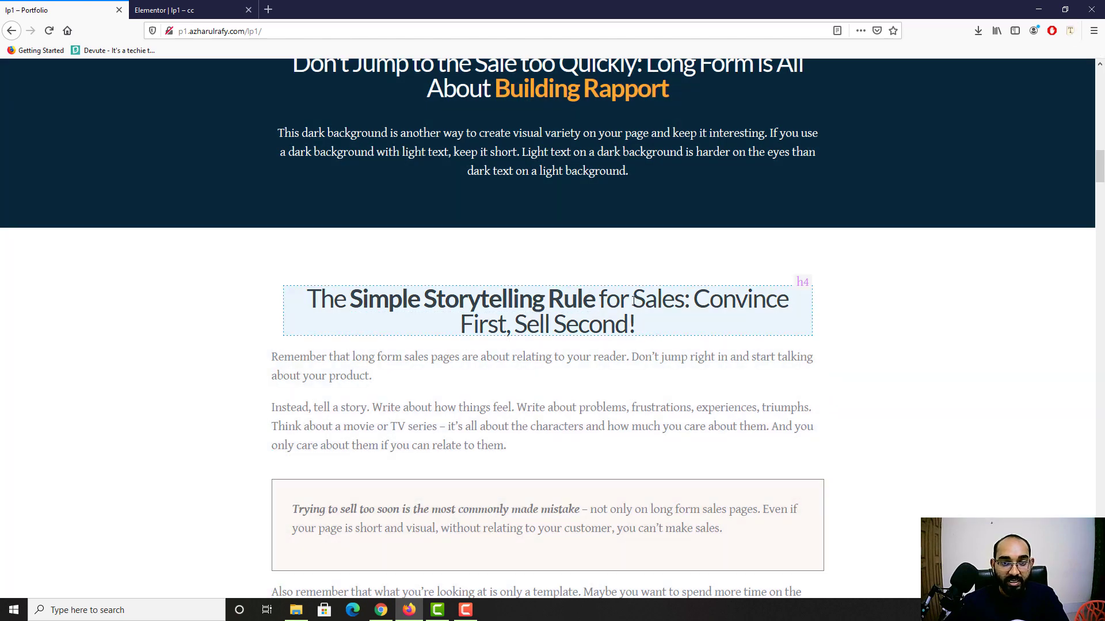
left_click(633, 300)
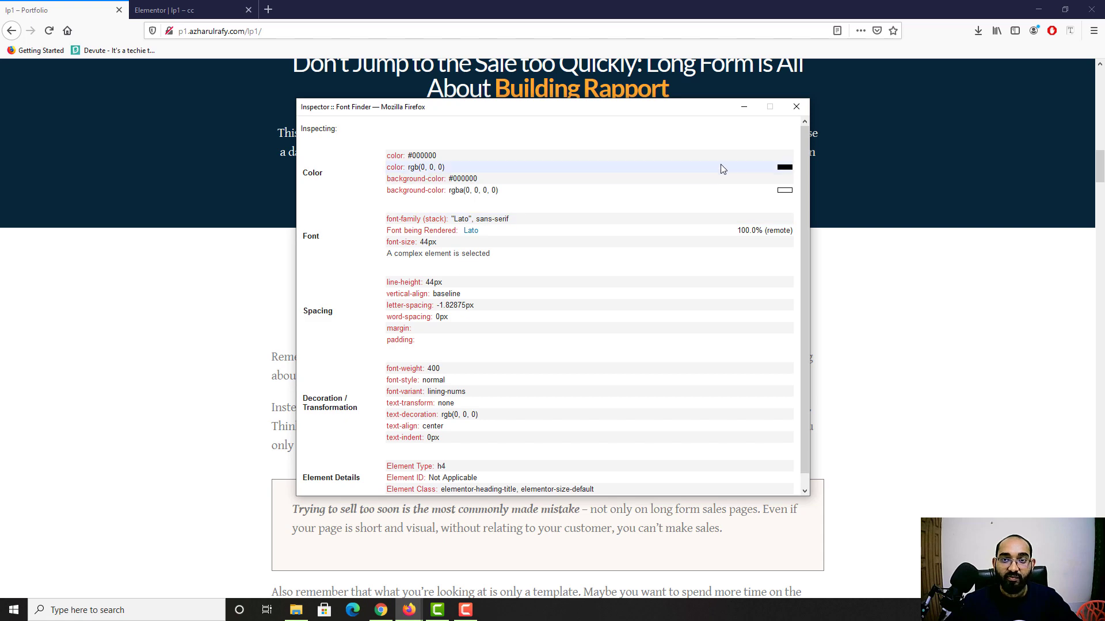
left_click(796, 106)
Set the template's Simple Storytelling Rule heading to a font size of 44 px
left_click(249, 5)
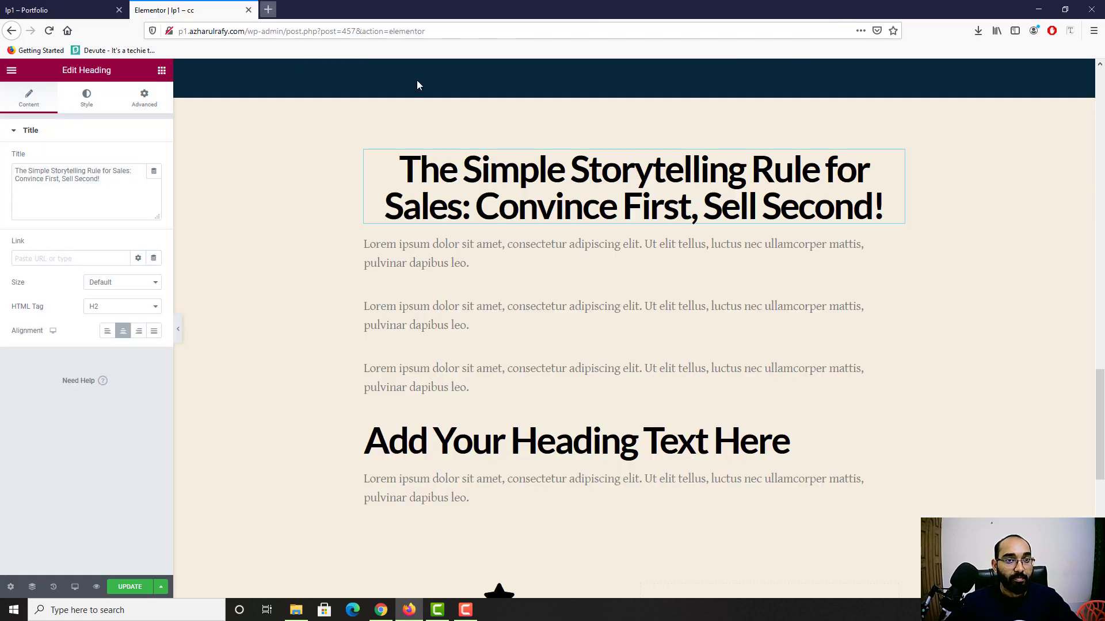
left_click(88, 99)
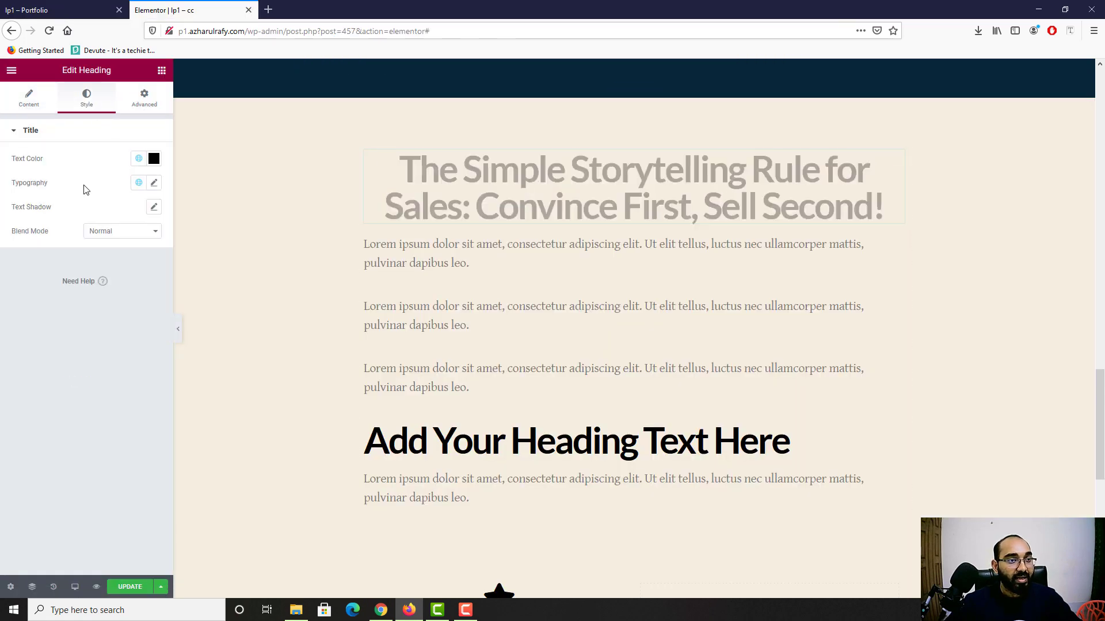
left_click(153, 183)
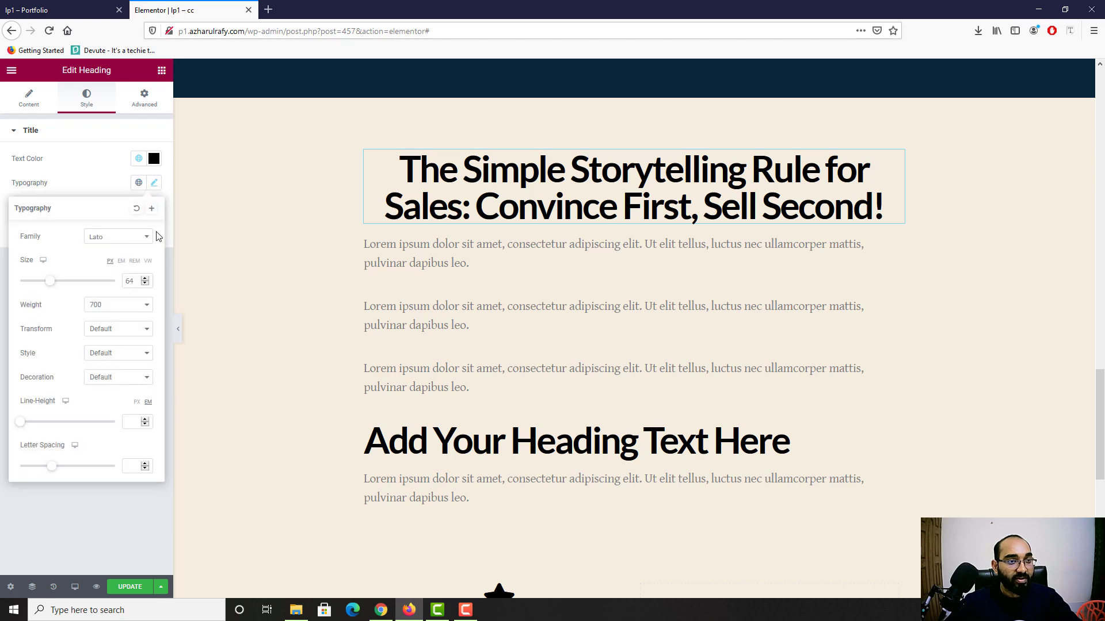
left_click(129, 282)
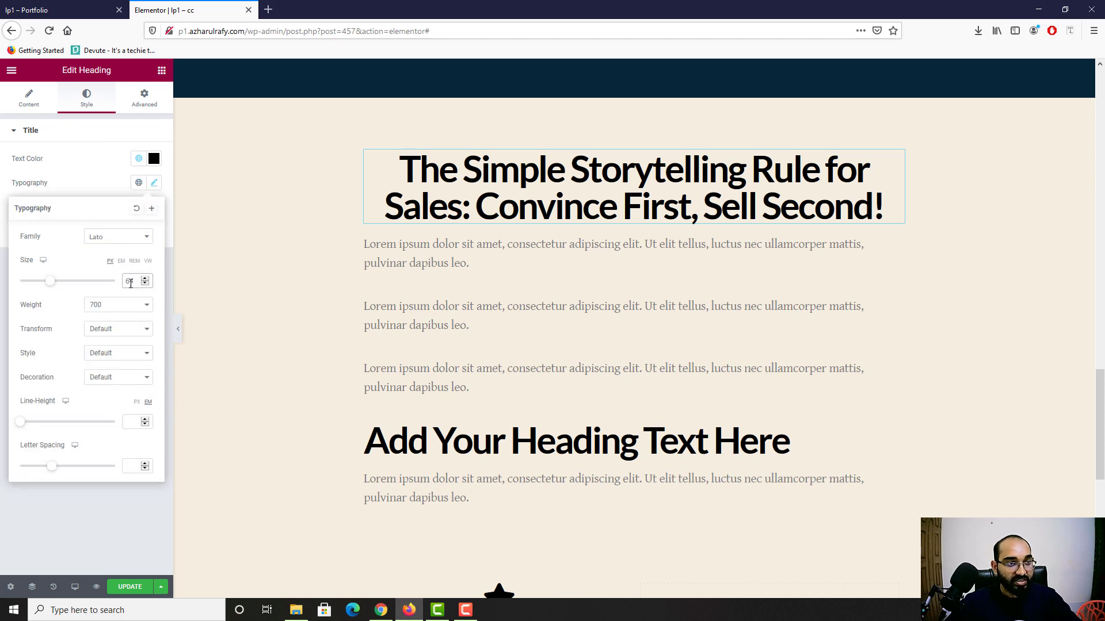
left_click_drag(130, 282, 122, 282)
type("474")
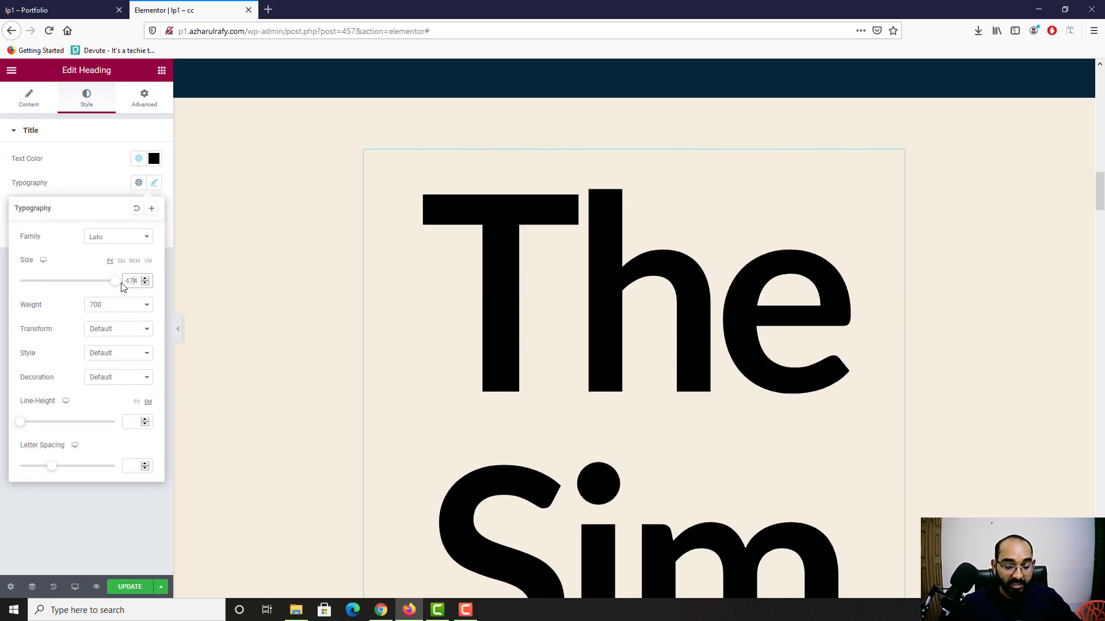
key("BackSpace")
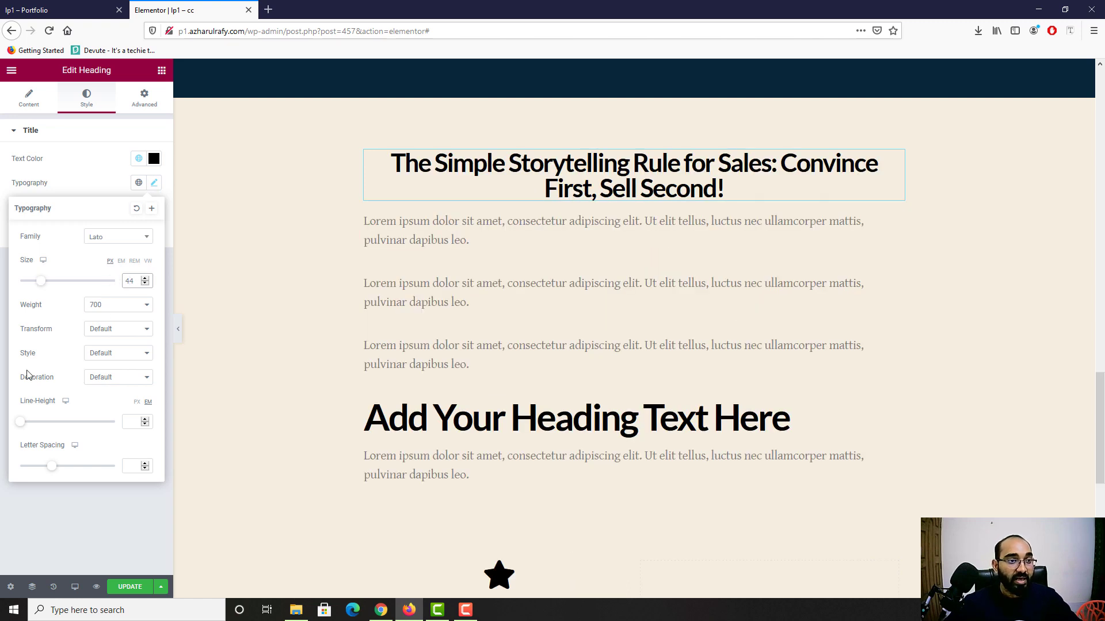
Set the storytelling heading's font weight to 400 and check its text color
left_click(102, 309)
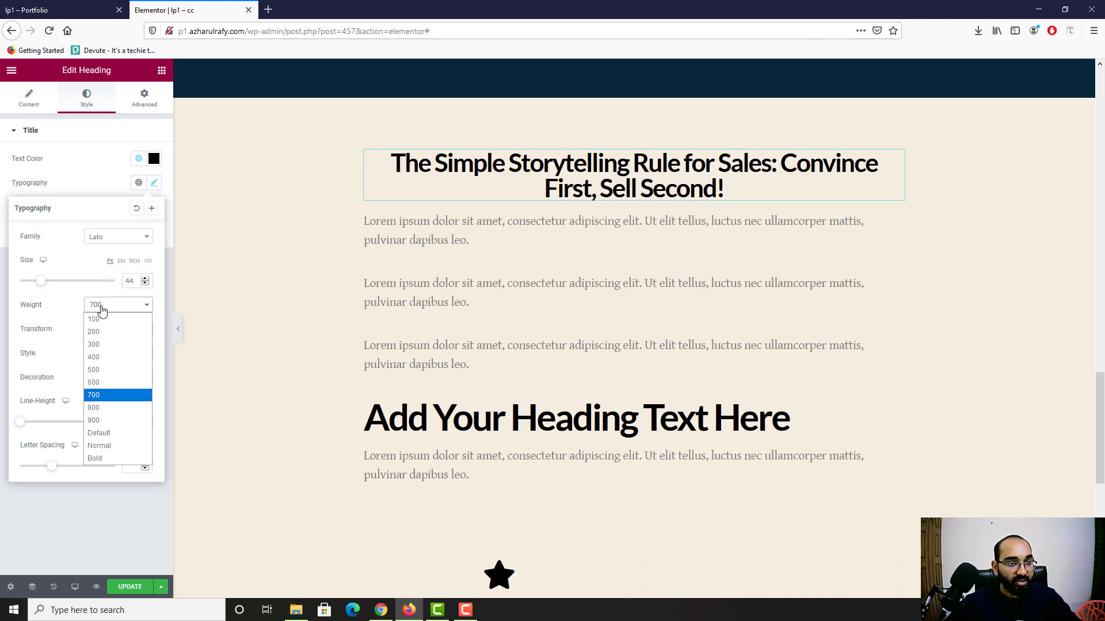
left_click(107, 357)
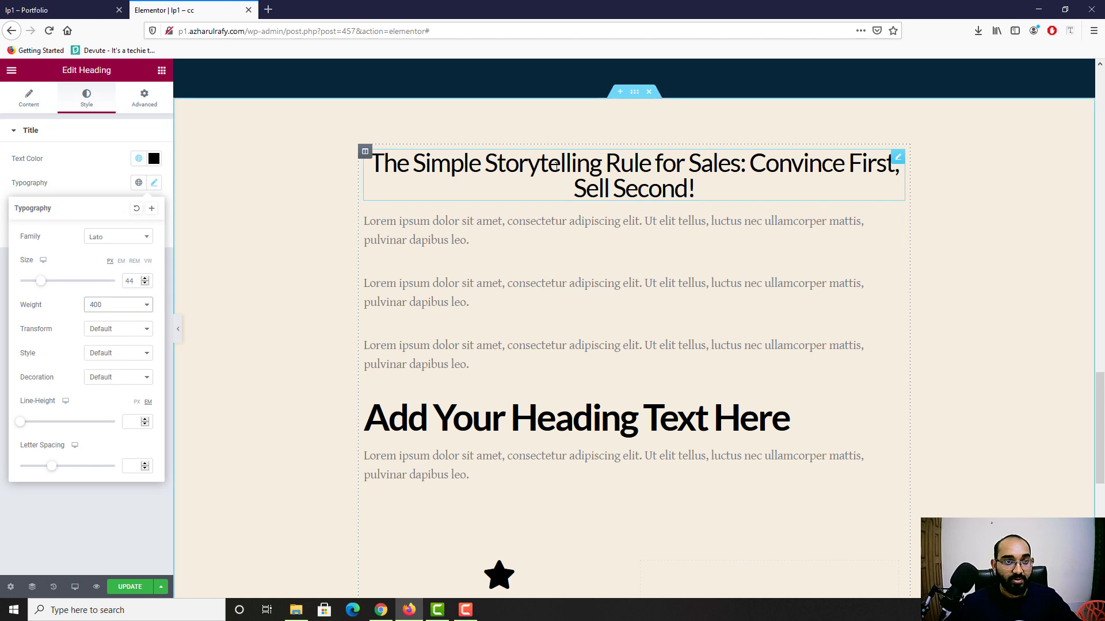
left_click(94, 182)
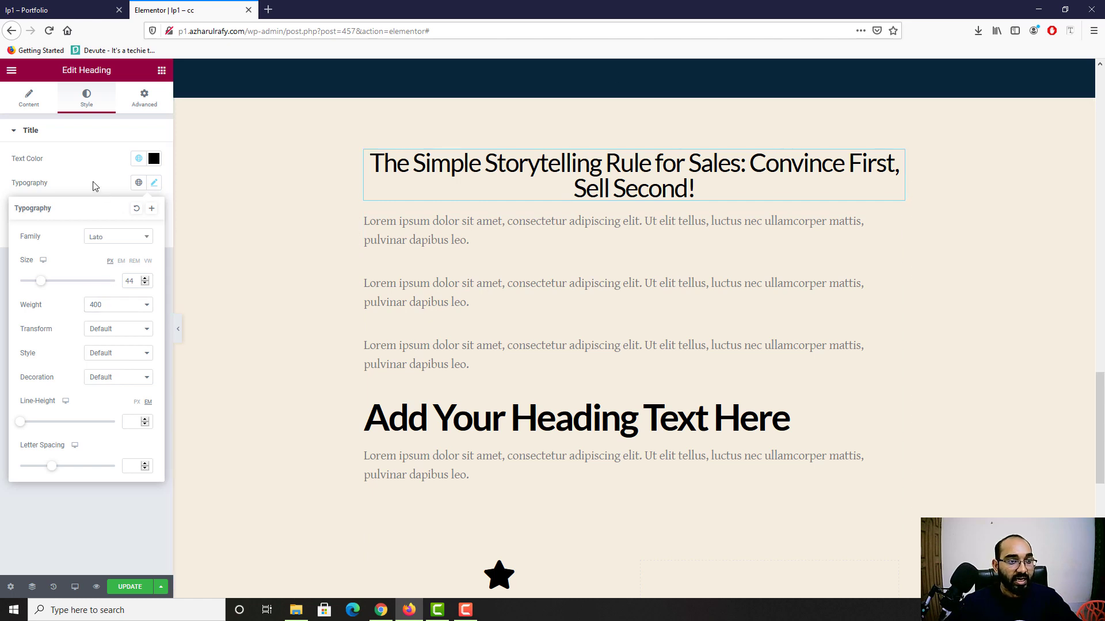
left_click(95, 185)
left_click(153, 159)
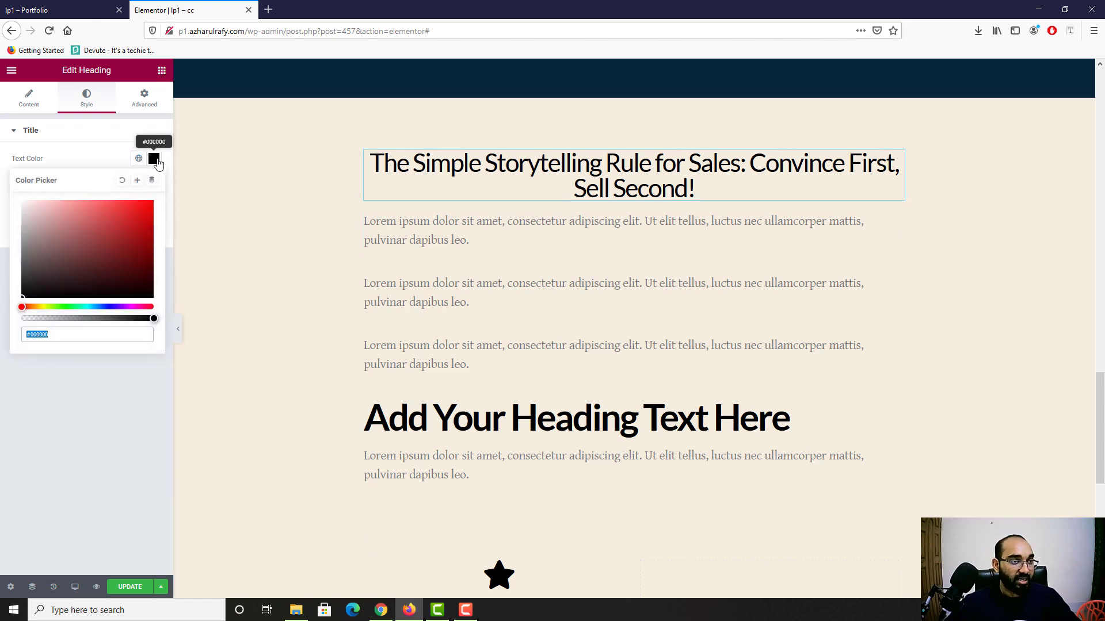
left_click(355, 199)
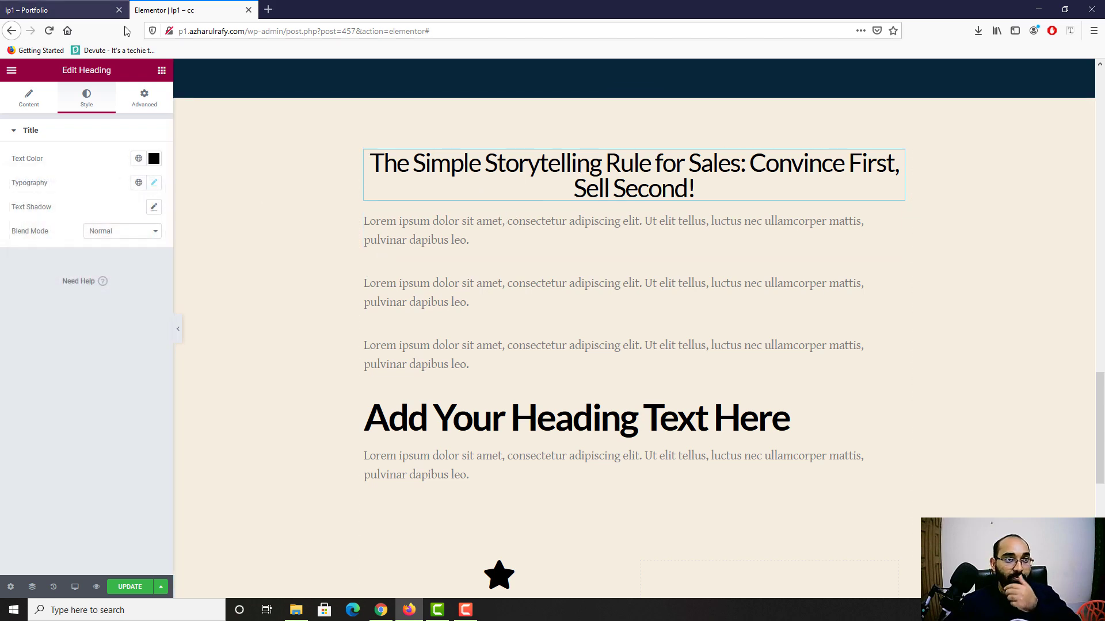
Check which words of the storytelling heading are emphasized in bold on the reference page
left_click(30, 5)
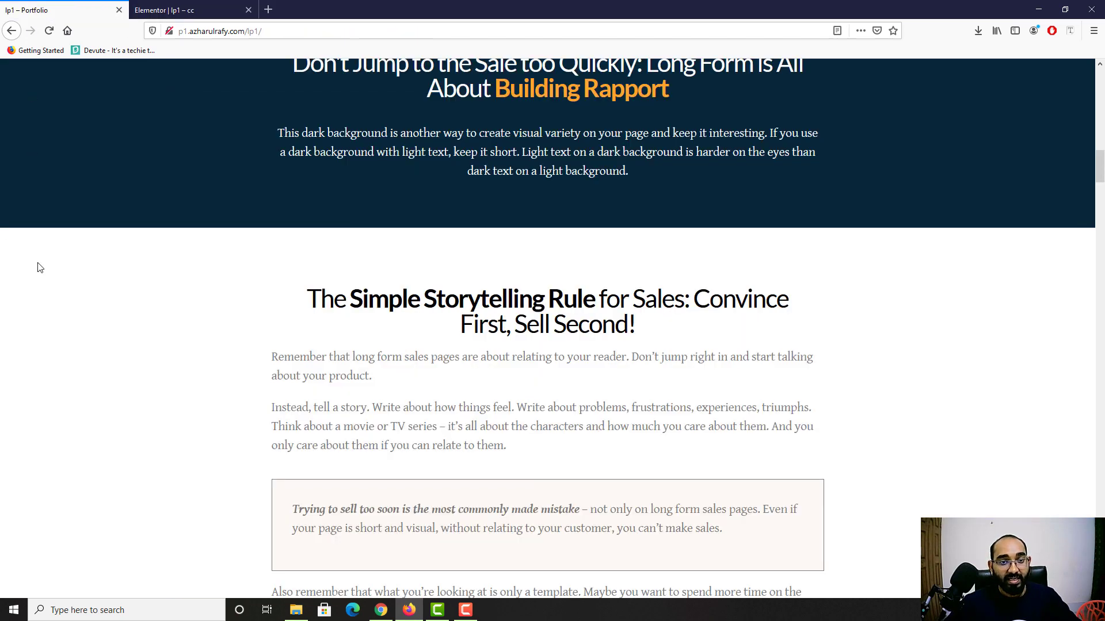
left_click_drag(350, 299, 558, 300)
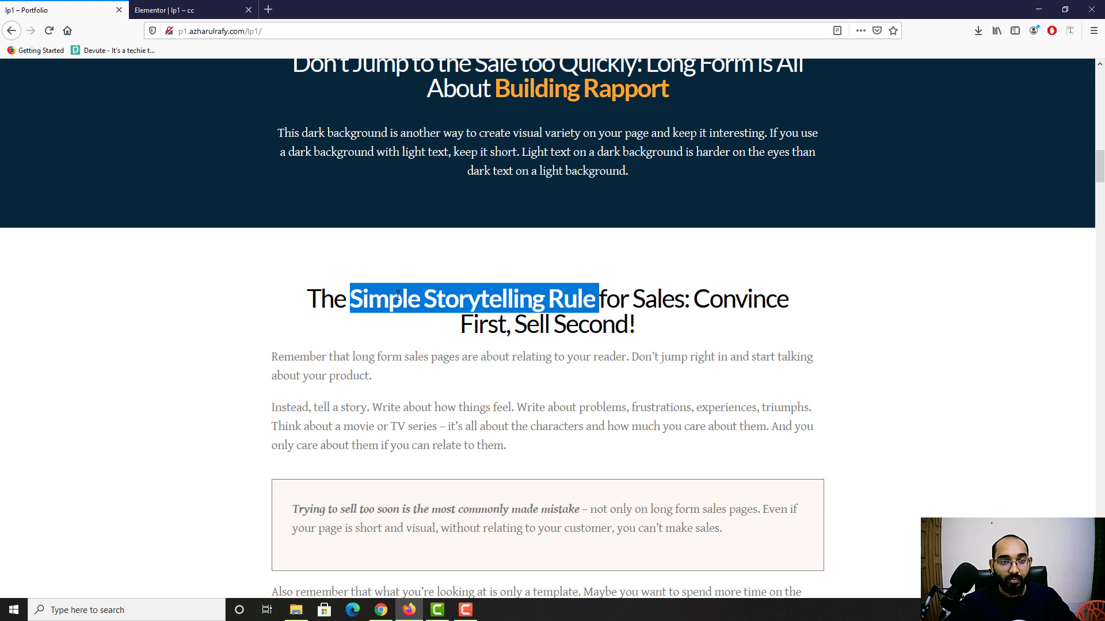
left_click(423, 301)
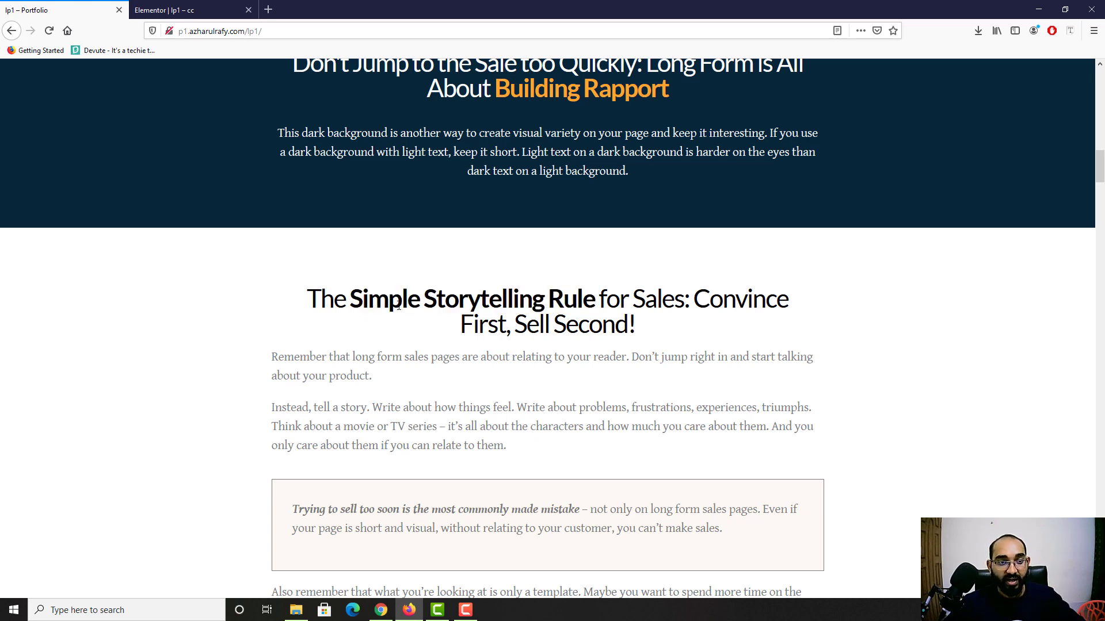
left_click_drag(352, 300, 595, 294)
left_click(557, 297)
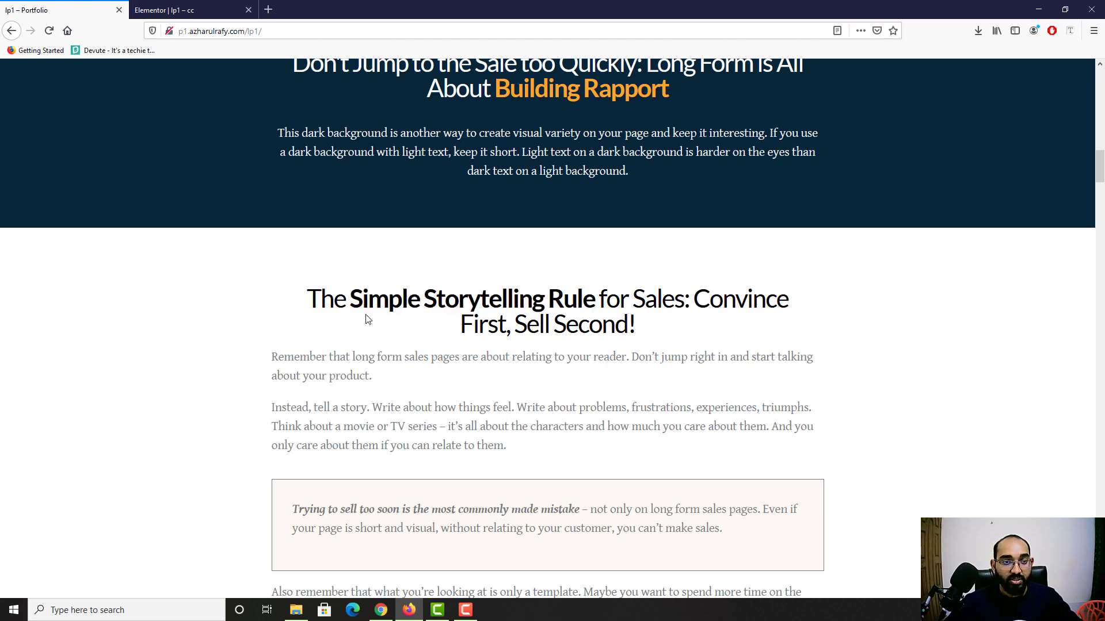
left_click_drag(356, 298, 598, 299)
Wrap the words "Simple Storytelling Rule" in the template heading's title in <span> and </span> tags
left_click(177, 6)
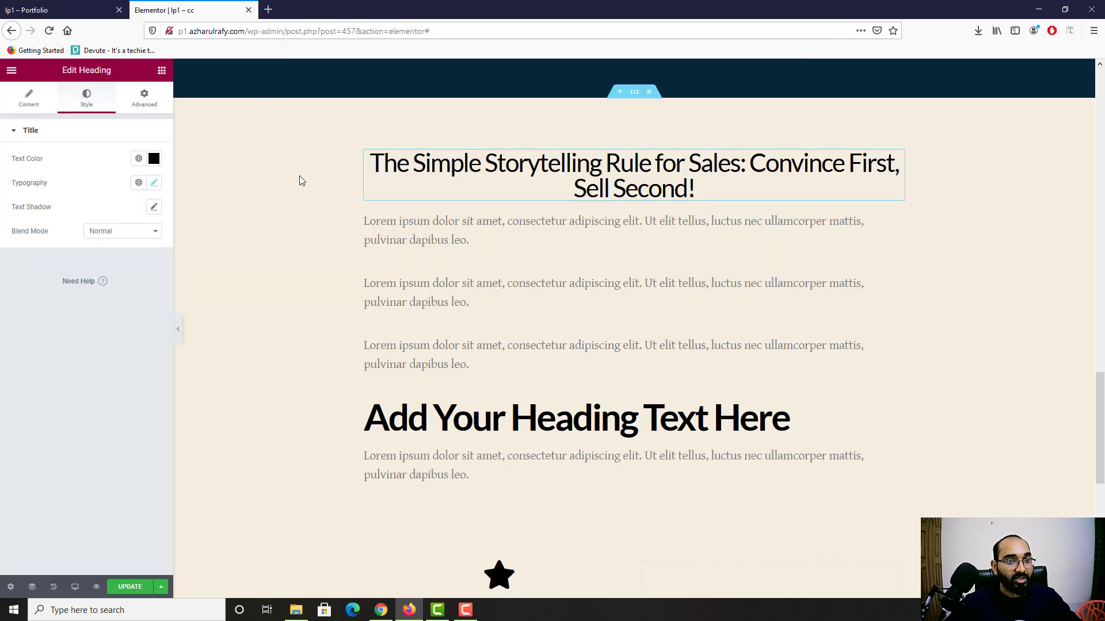
left_click(27, 98)
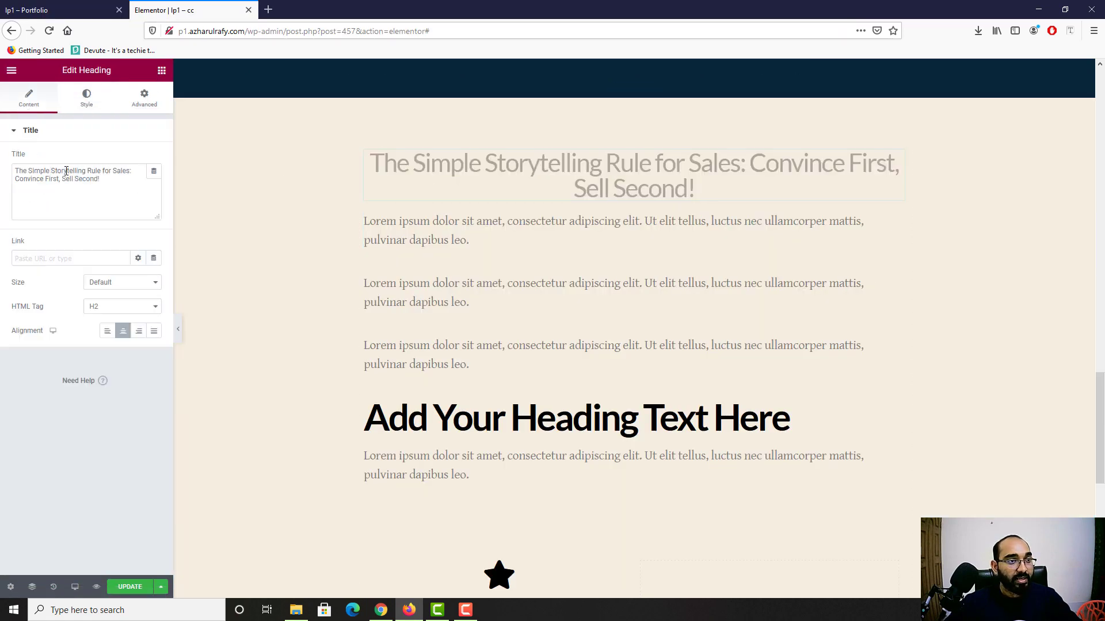
left_click(29, 171)
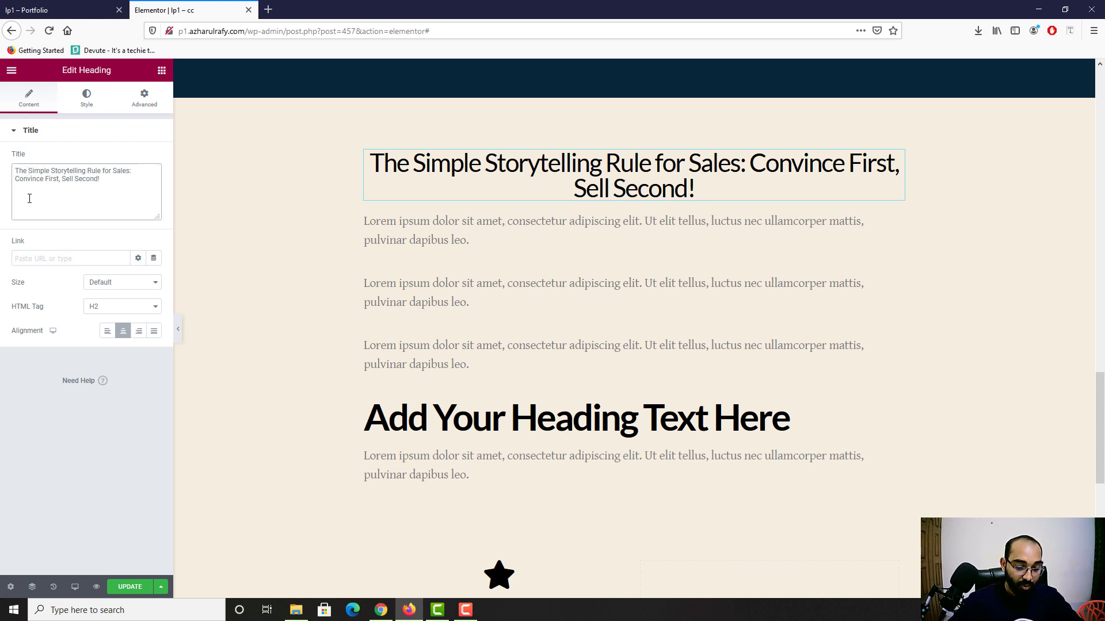
type("<span")
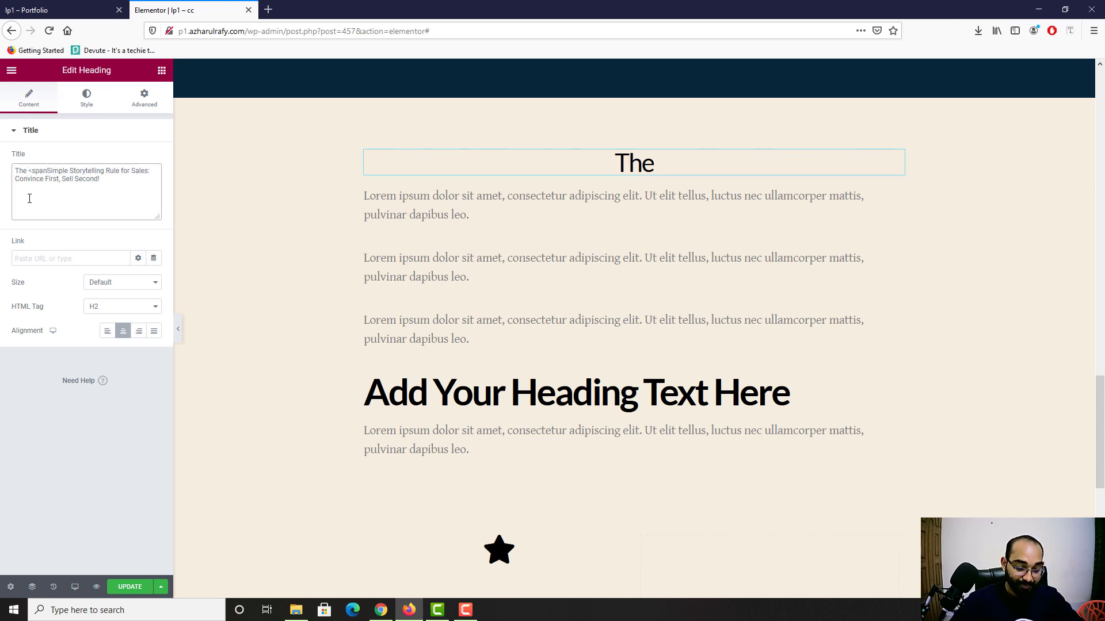
type(">")
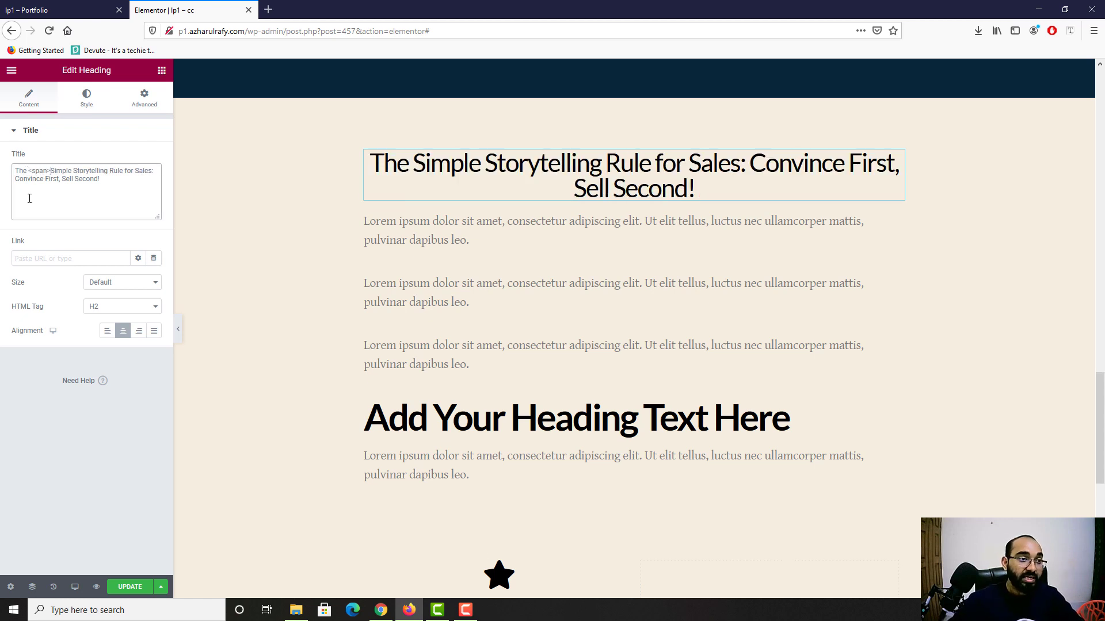
left_click(124, 171)
type("</")
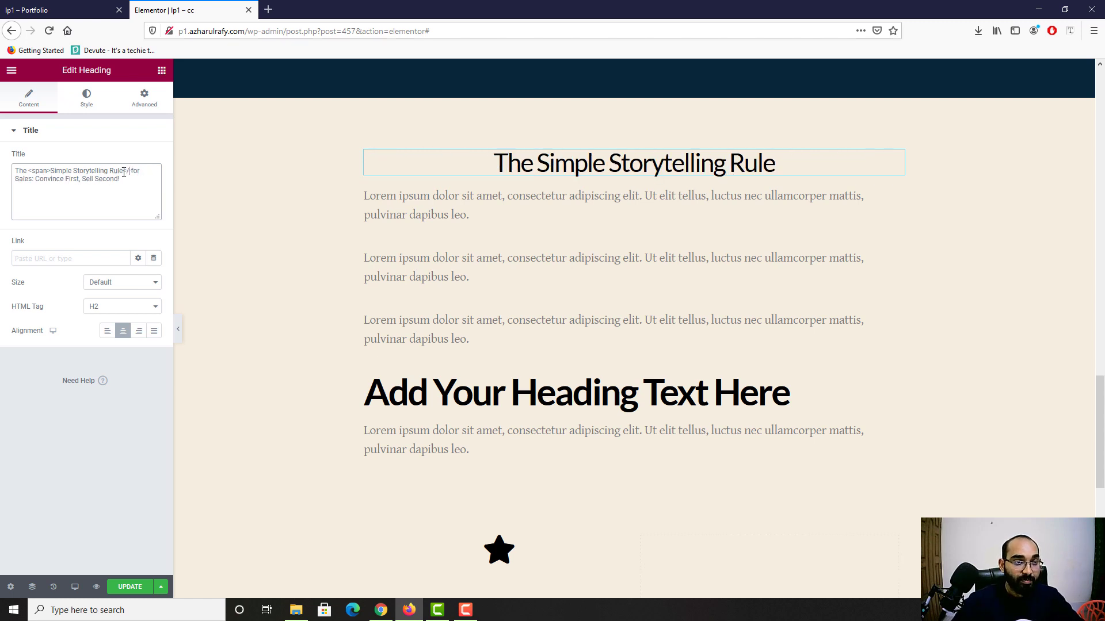
type("span>")
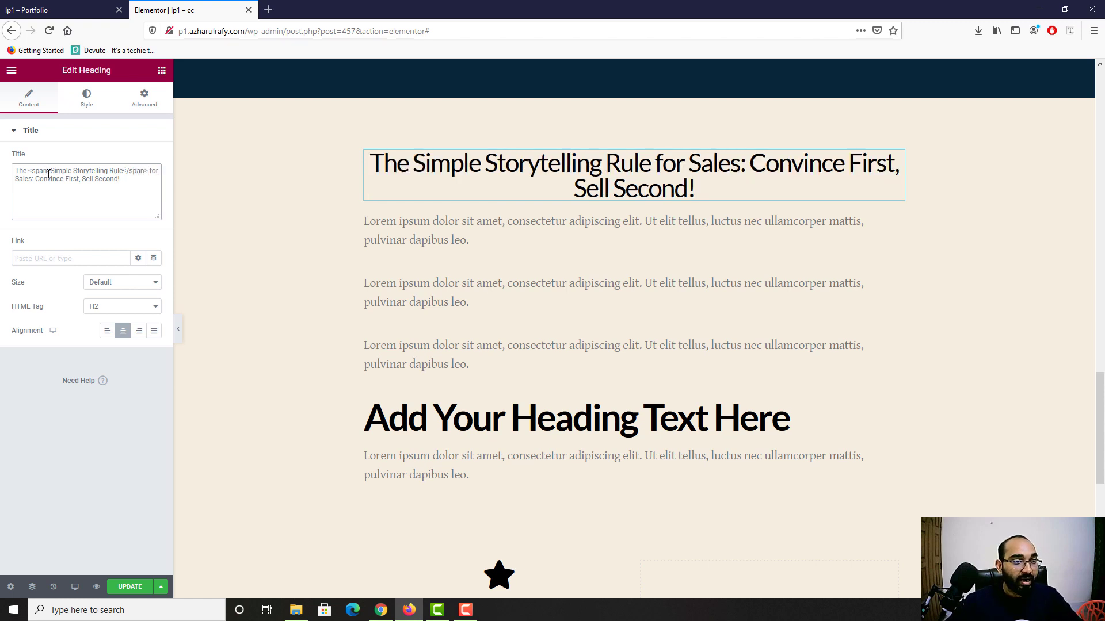
Add the attribute class="big" to the opening span tag in the storytelling heading's title
type(" class")
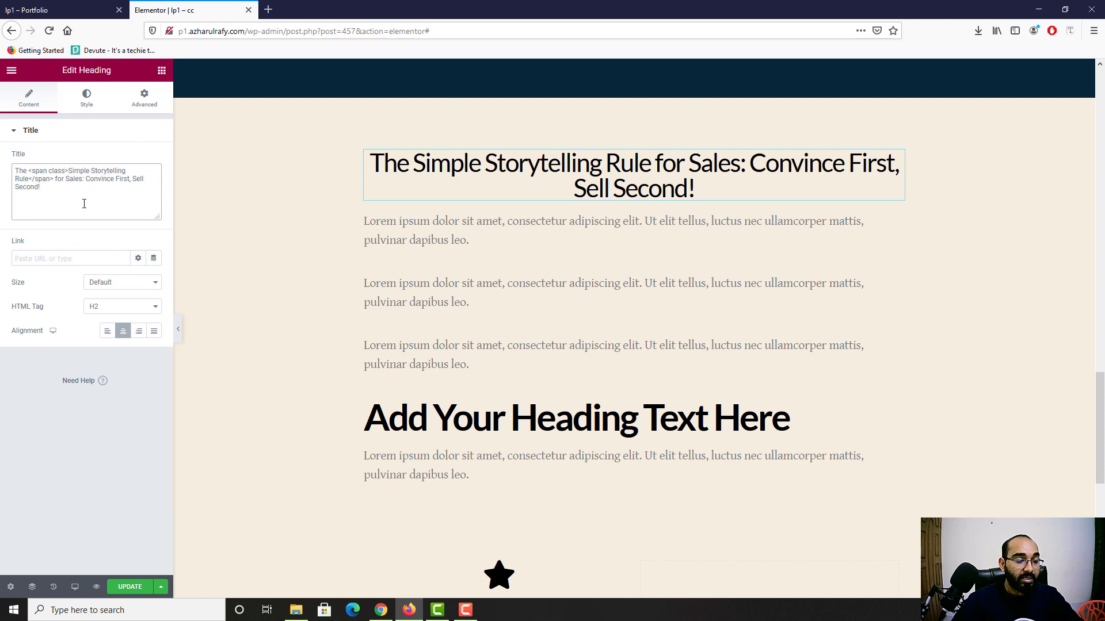
type("=\"")
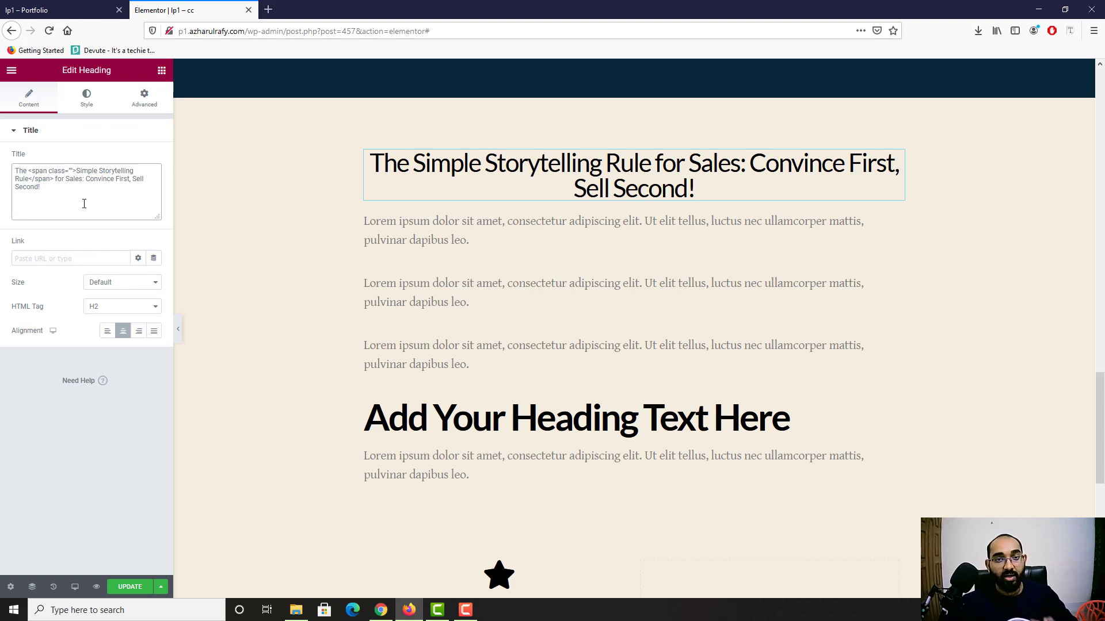
scroll(375, 320, "up", 15)
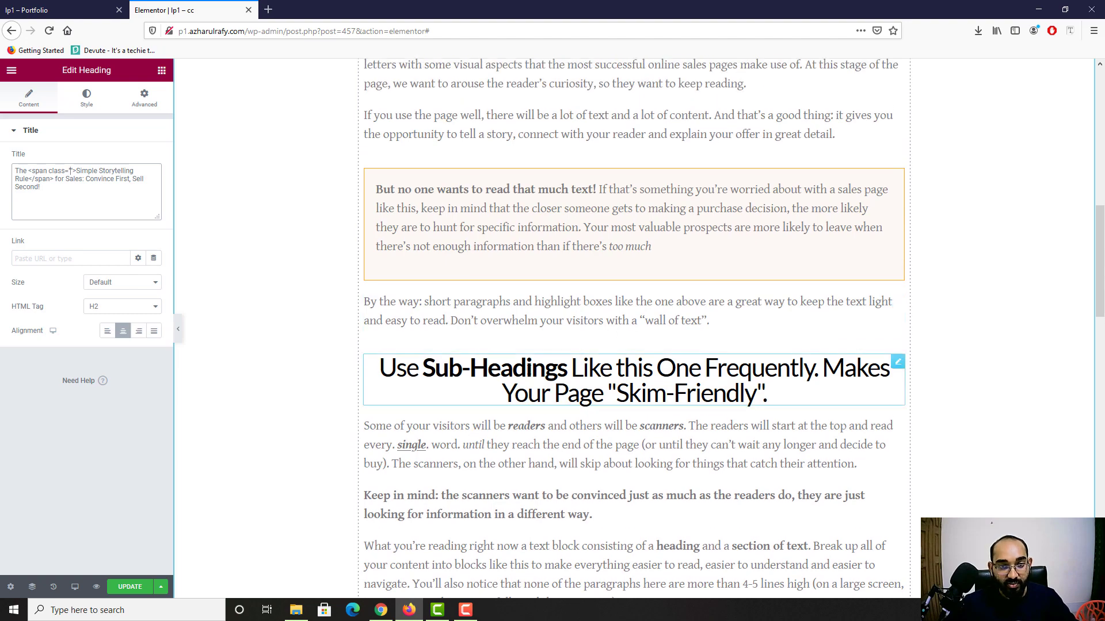
scroll(550, 374, "down", 12)
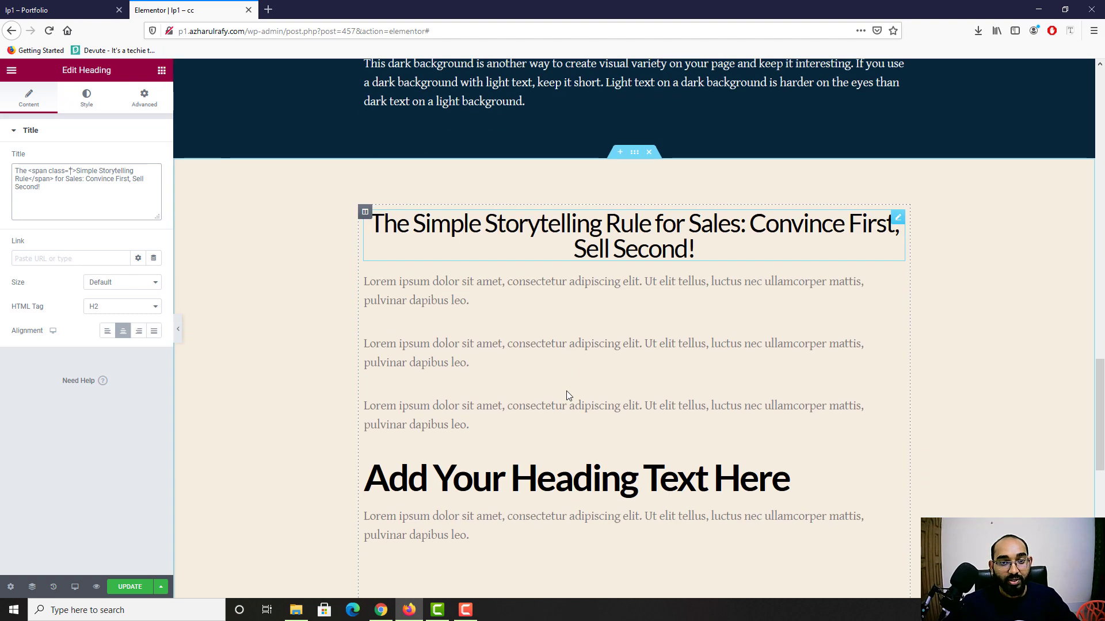
scroll(460, 432, "up", 11)
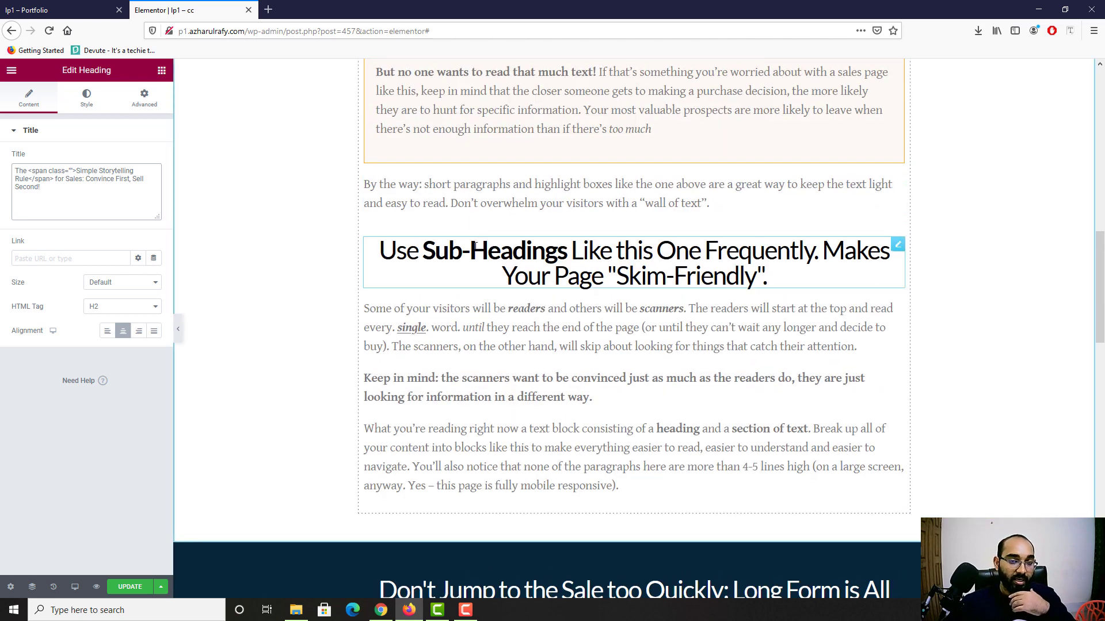
scroll(477, 246, "down", 8)
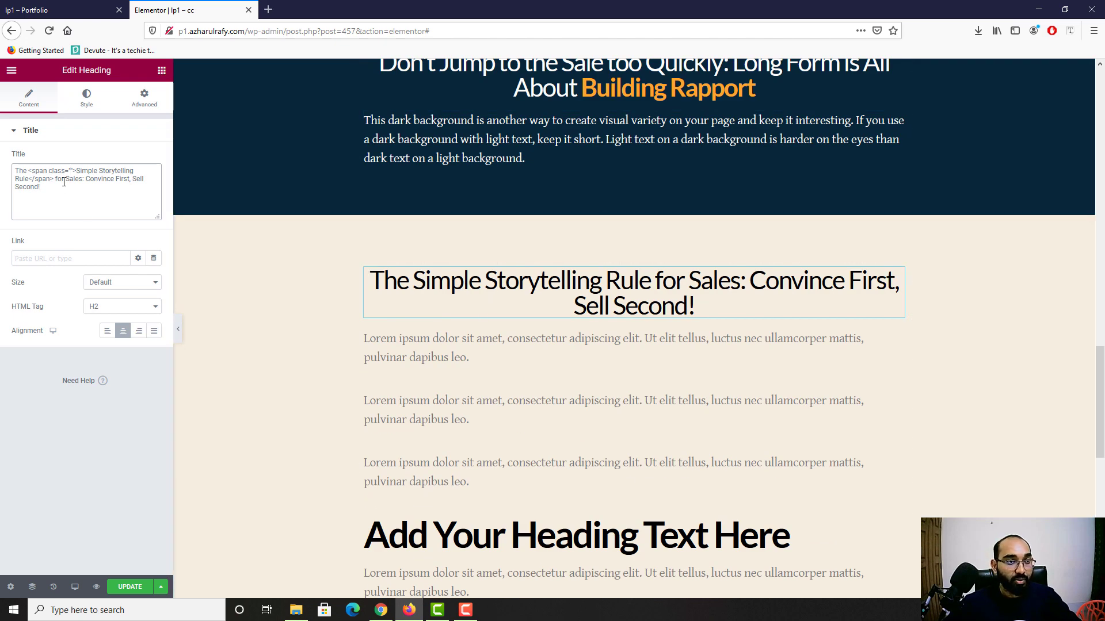
type("big")
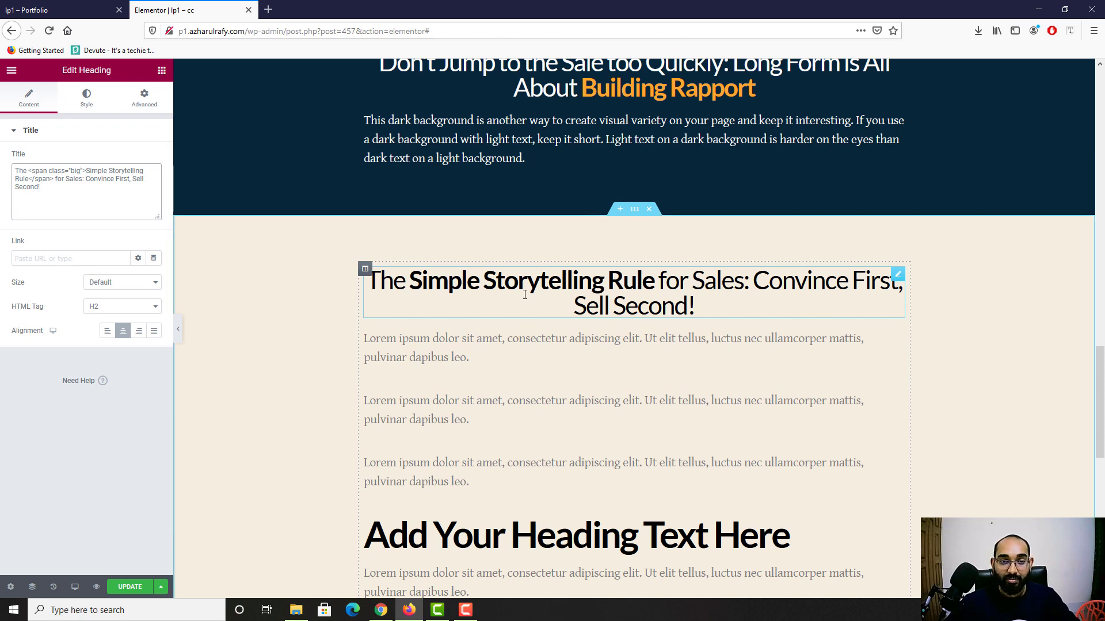
Copy the two paragraphs below the storytelling heading on the reference page, from "Remember that long form" to "relate to them."
key("ctrl+Tab")
scroll(508, 382, "down", 3)
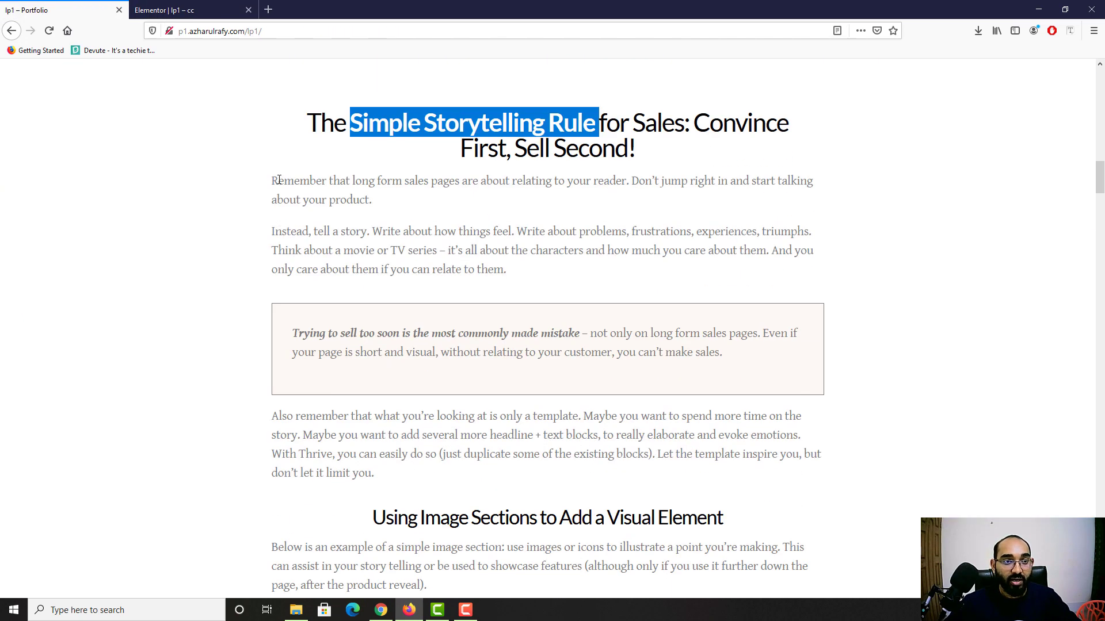
double_click(282, 180)
left_click_drag(387, 214, 548, 264)
key("ctrl+c")
right_click(423, 228)
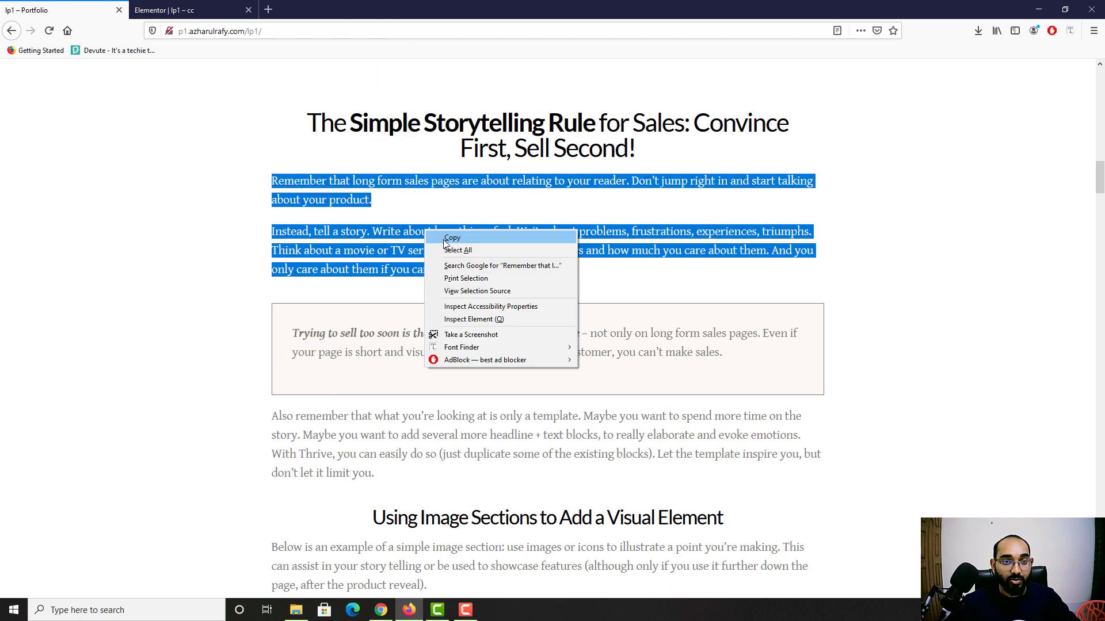
left_click(447, 239)
Replace the first placeholder text below the storytelling heading in the template with the two copied paragraphs
left_click(216, 10)
left_click(385, 355)
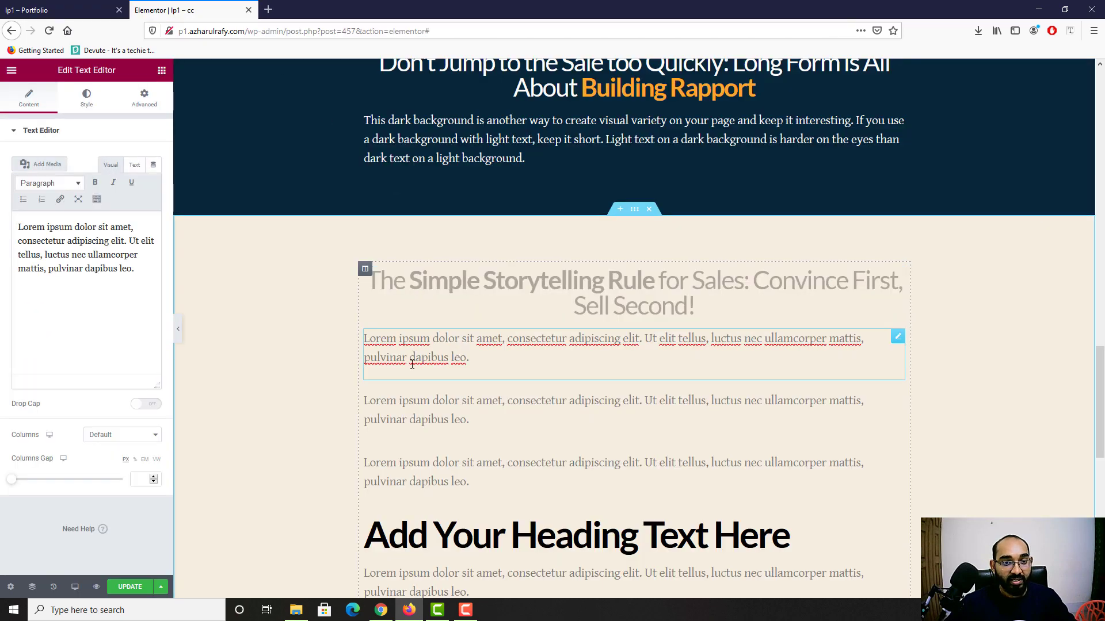
left_click(74, 298)
key("ctrl+a")
key("ctrl+v")
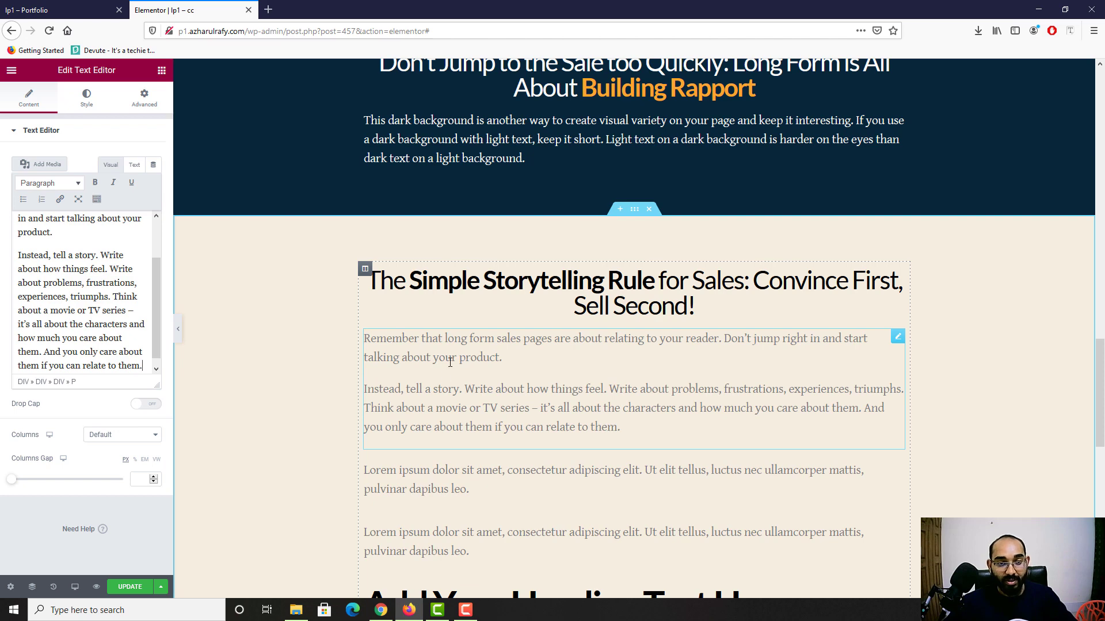
Replace the second placeholder text with the reference page's boxed paragraph, from "Trying to sell too soon" to "you can't make sales."
scroll(443, 454, "down", 2)
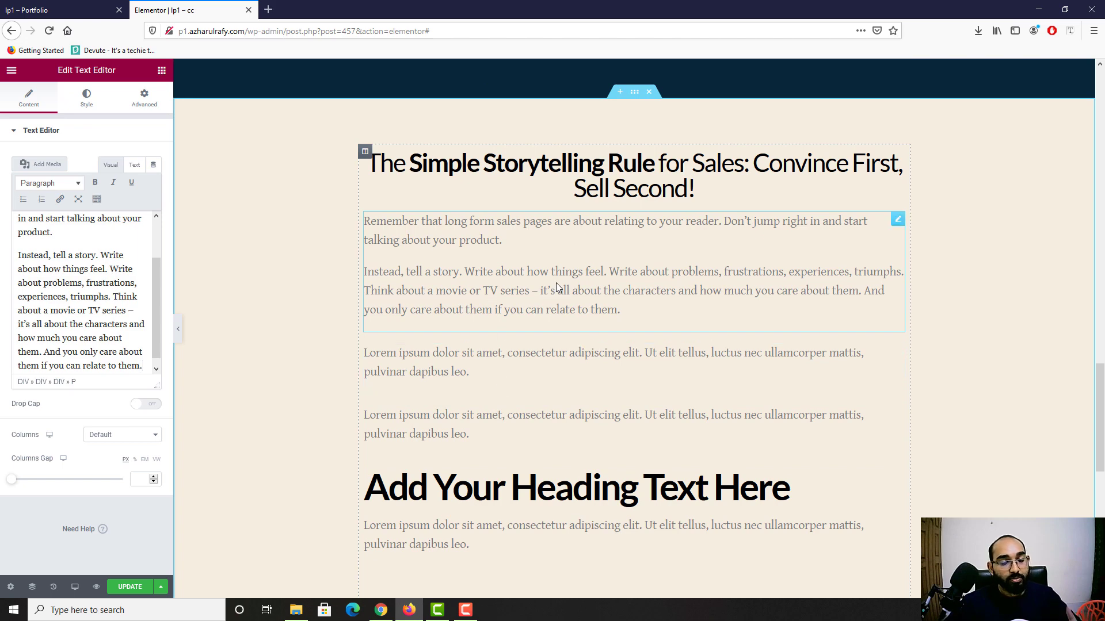
left_click(44, 9)
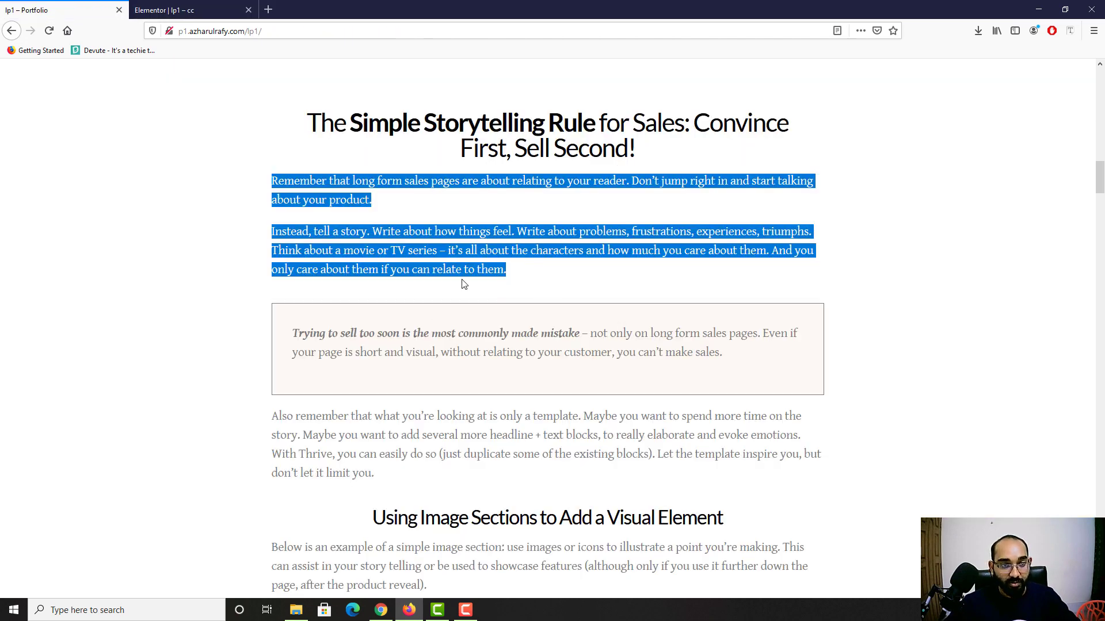
left_click_drag(292, 334, 744, 365)
right_click(669, 341)
left_click(682, 346)
key("ctrl+Tab")
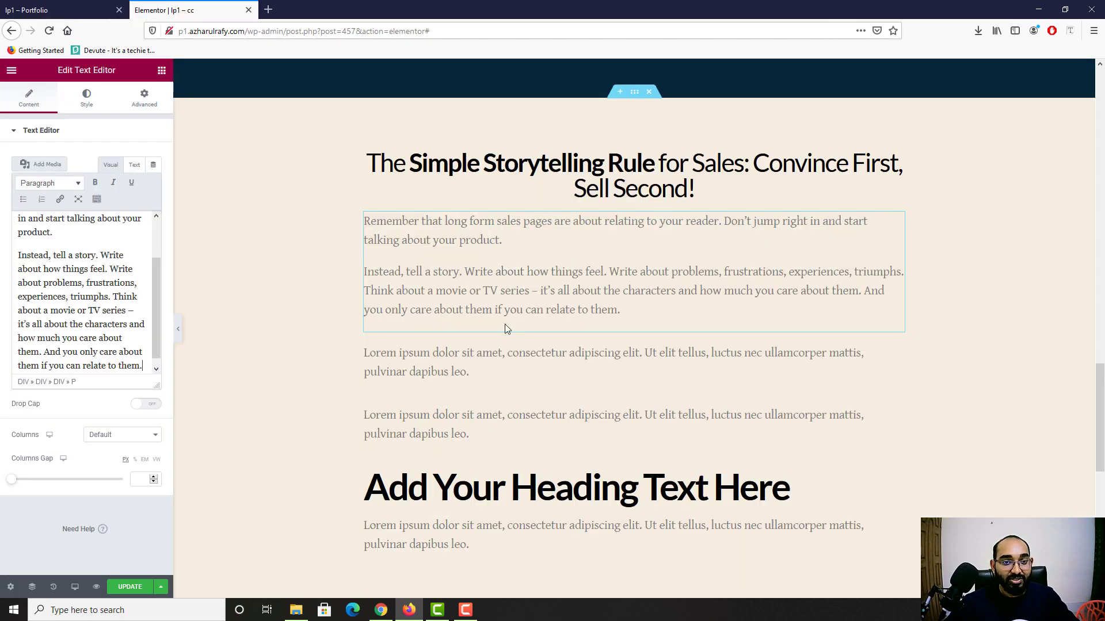
left_click(482, 373)
left_click(105, 366)
key("ctrl+a")
key("ctrl+v")
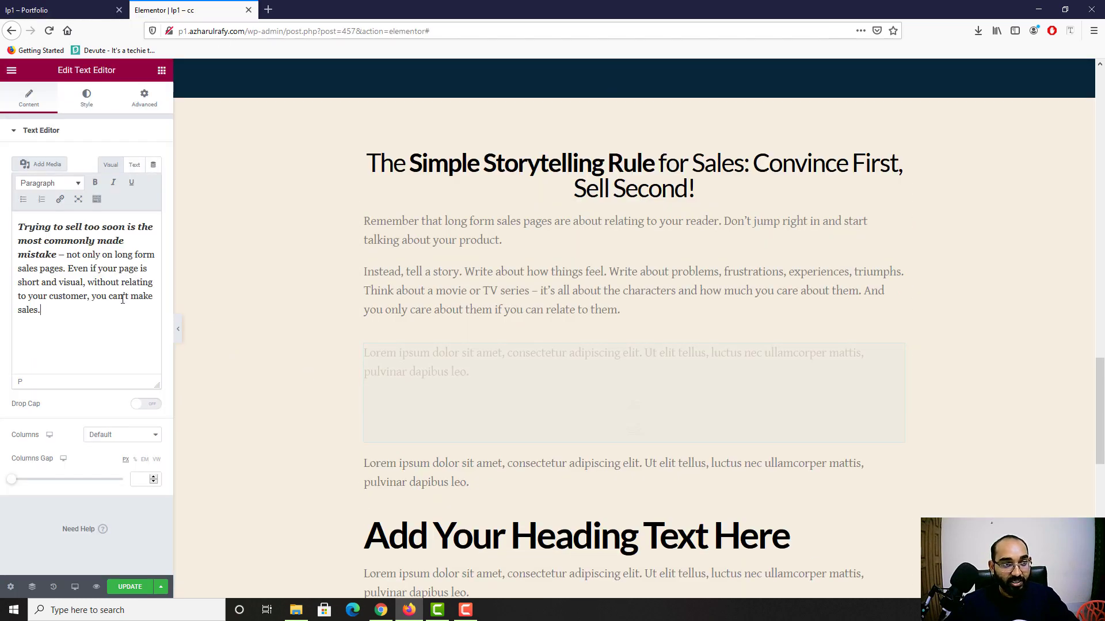
Replace the third placeholder text with the reference page's paragraph from "Also remember that" to "don't let it limit you."
left_click(58, 10)
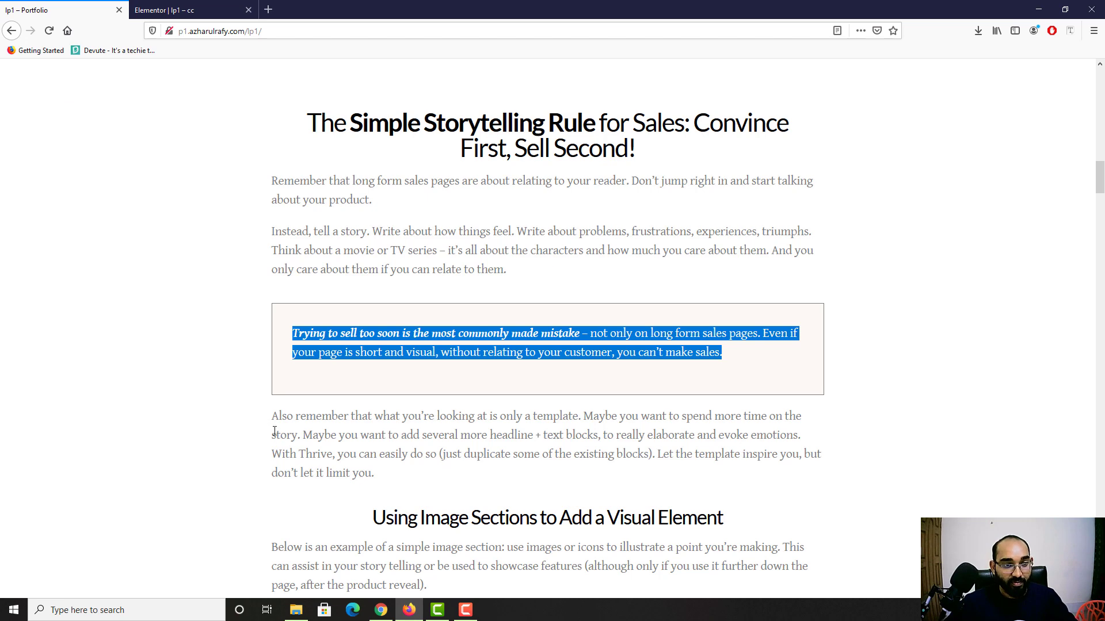
left_click_drag(272, 413, 426, 481)
key("ctrl+Tab")
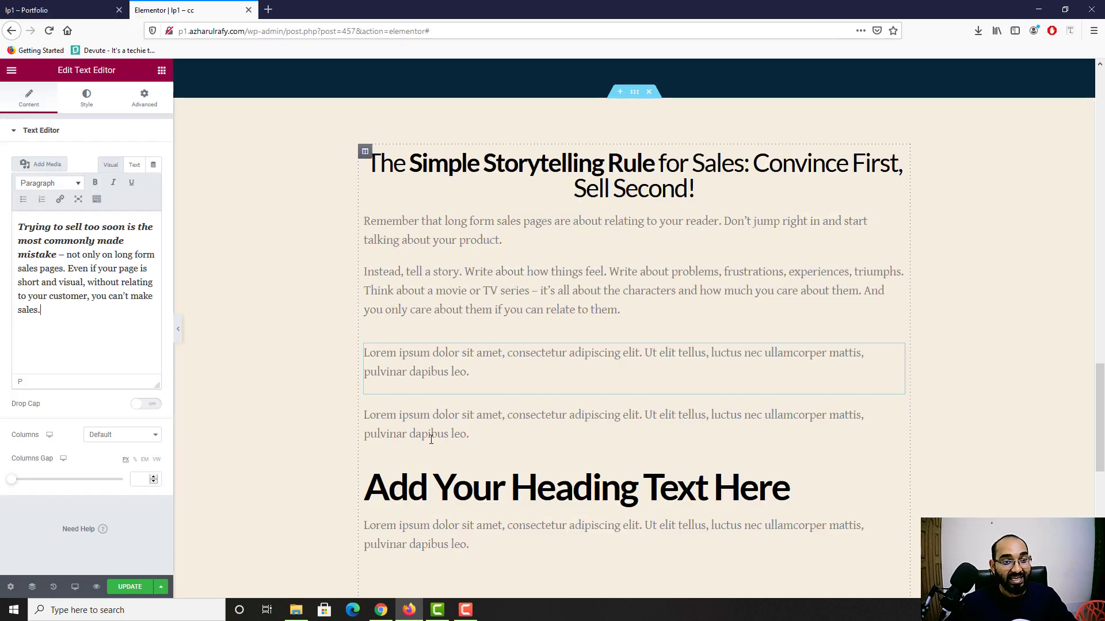
left_click(431, 440)
left_click(129, 313)
key("ctrl+a")
key("ctrl+v")
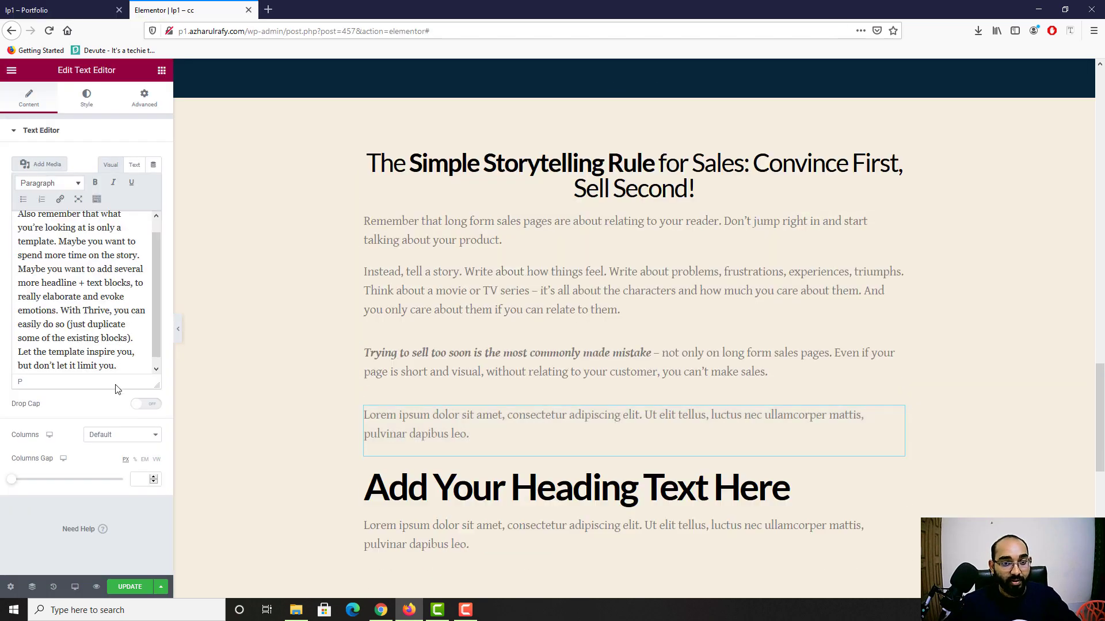
Set the padding of the "Trying to sell too soon" text to 30 px on all sides, comparing it with the reference page's box
left_click(440, 389)
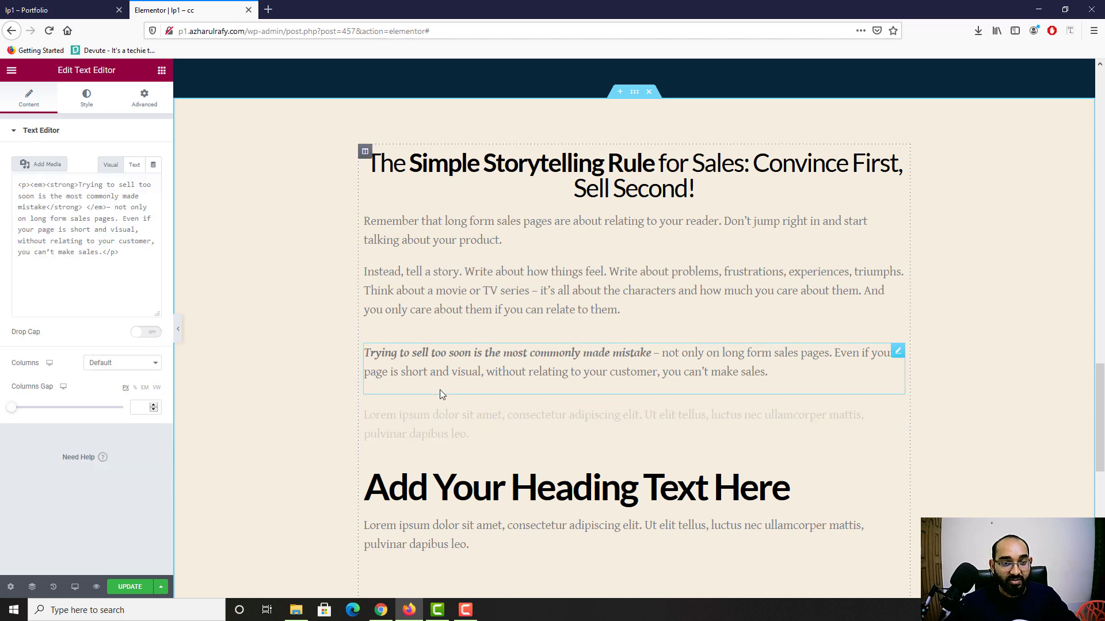
key("ctrl+Tab")
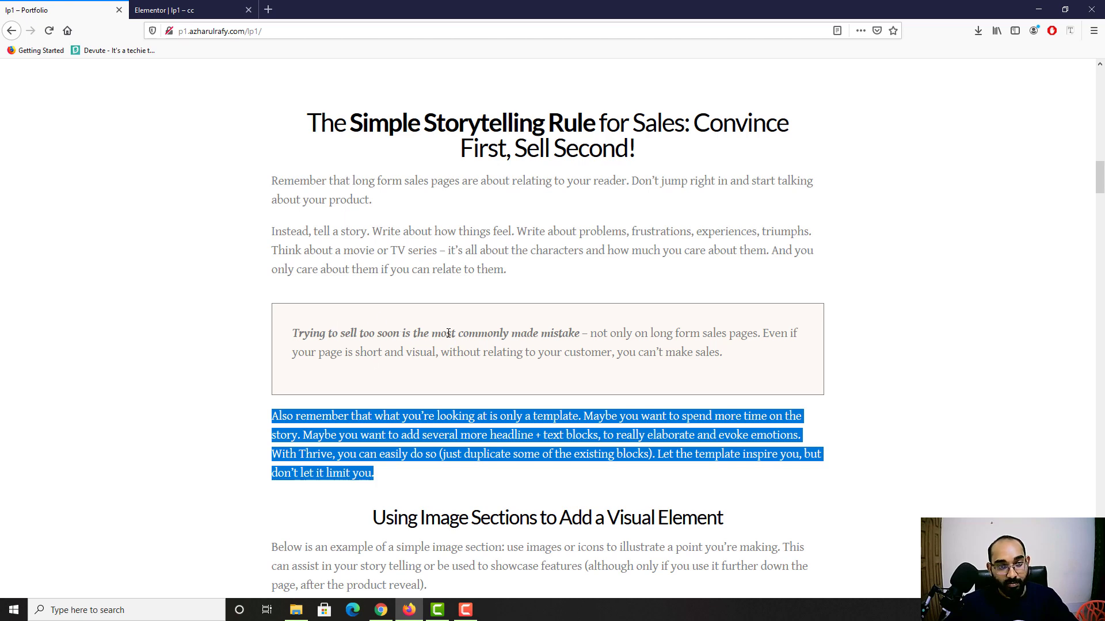
left_click(171, 10)
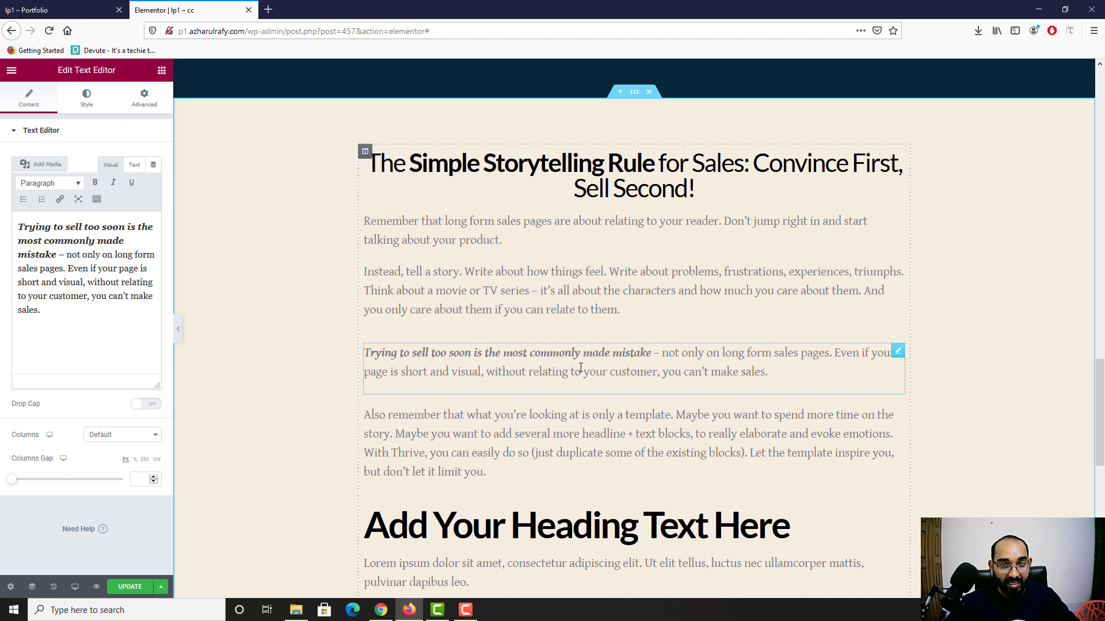
left_click(148, 109)
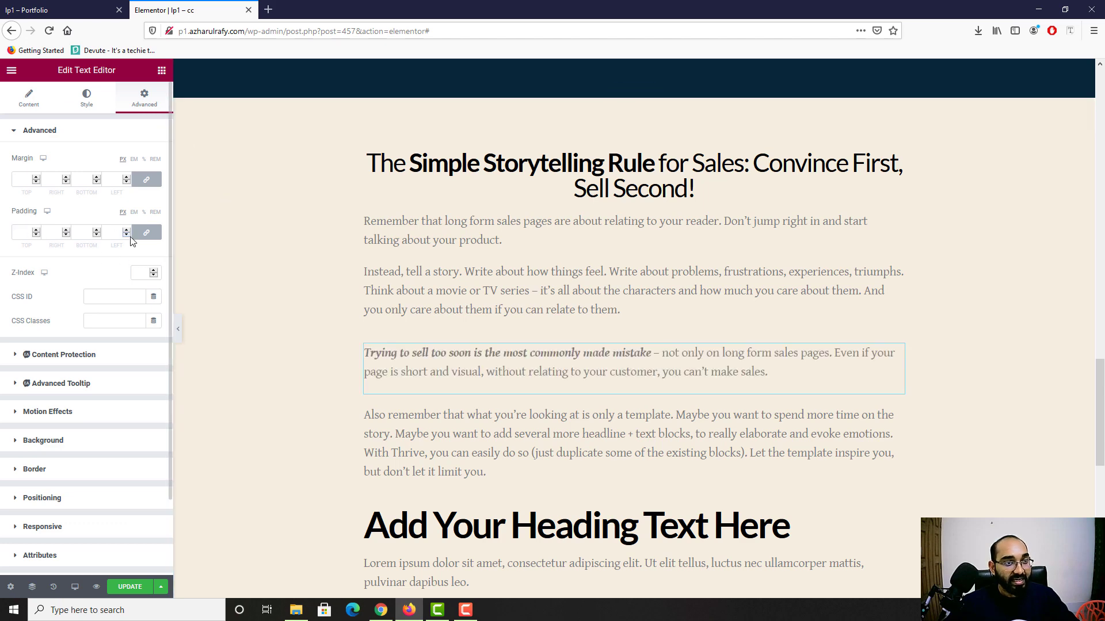
left_click(147, 236)
left_click(146, 236)
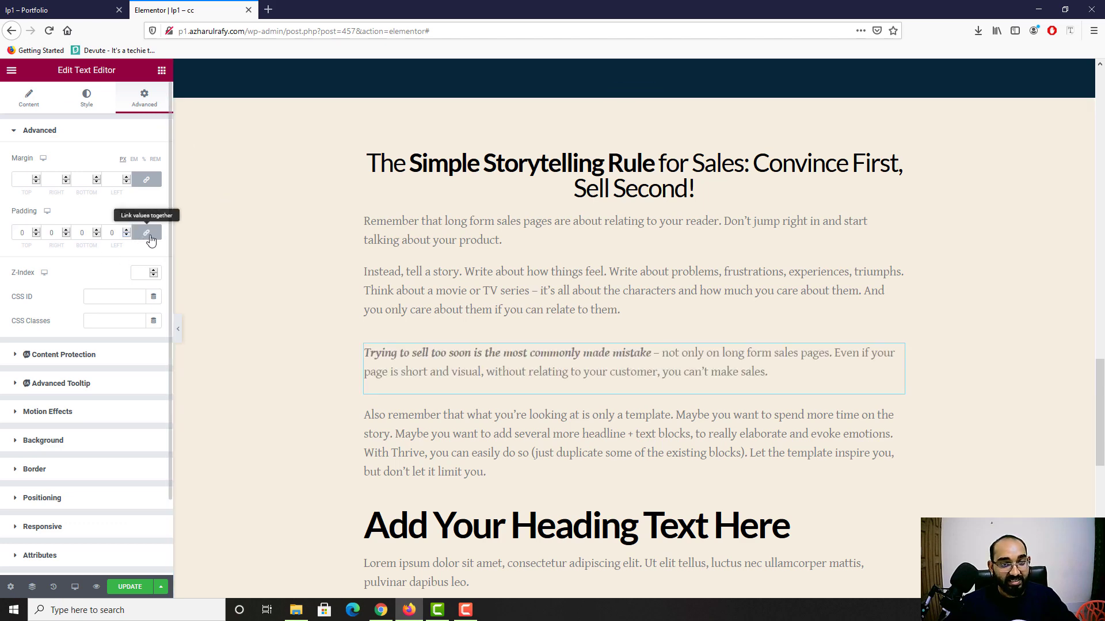
left_click_drag(30, 232, 2, 235)
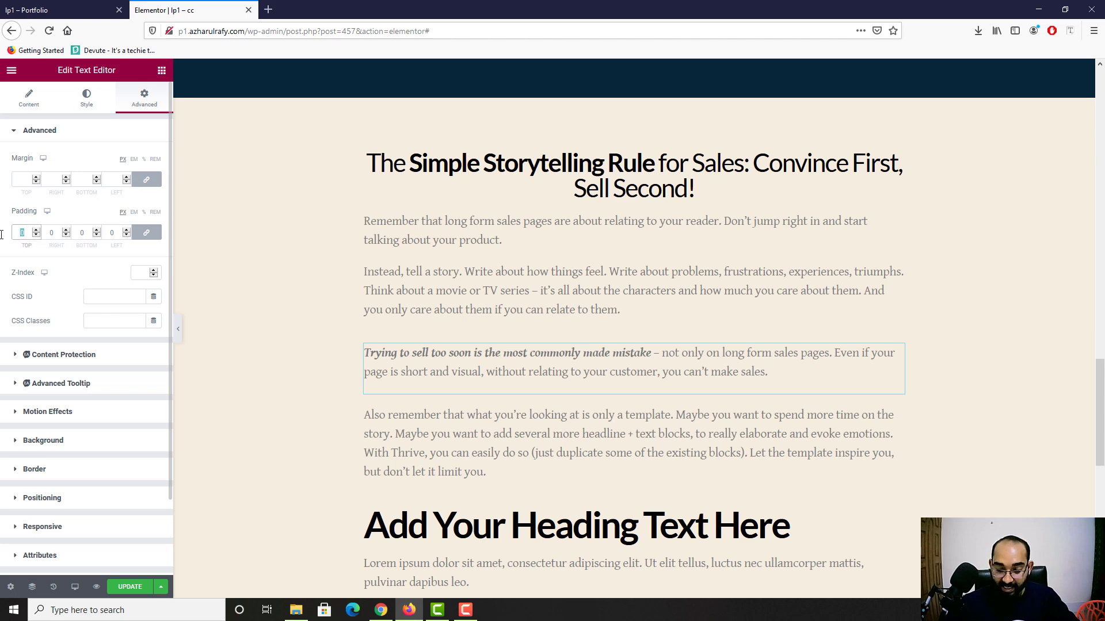
type("35")
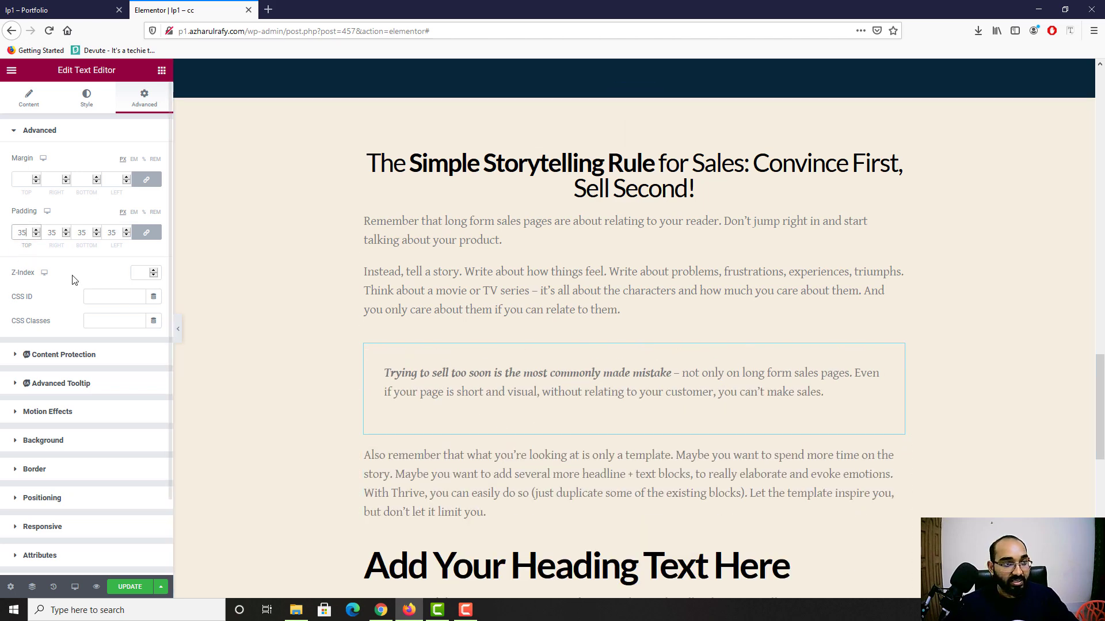
type("25")
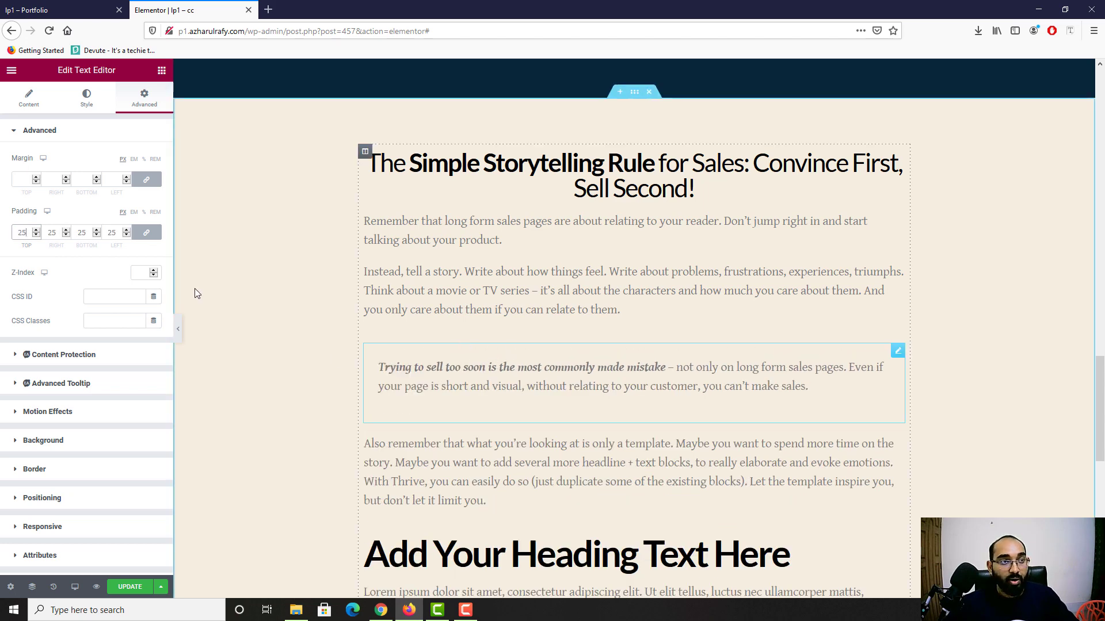
left_click(51, 12)
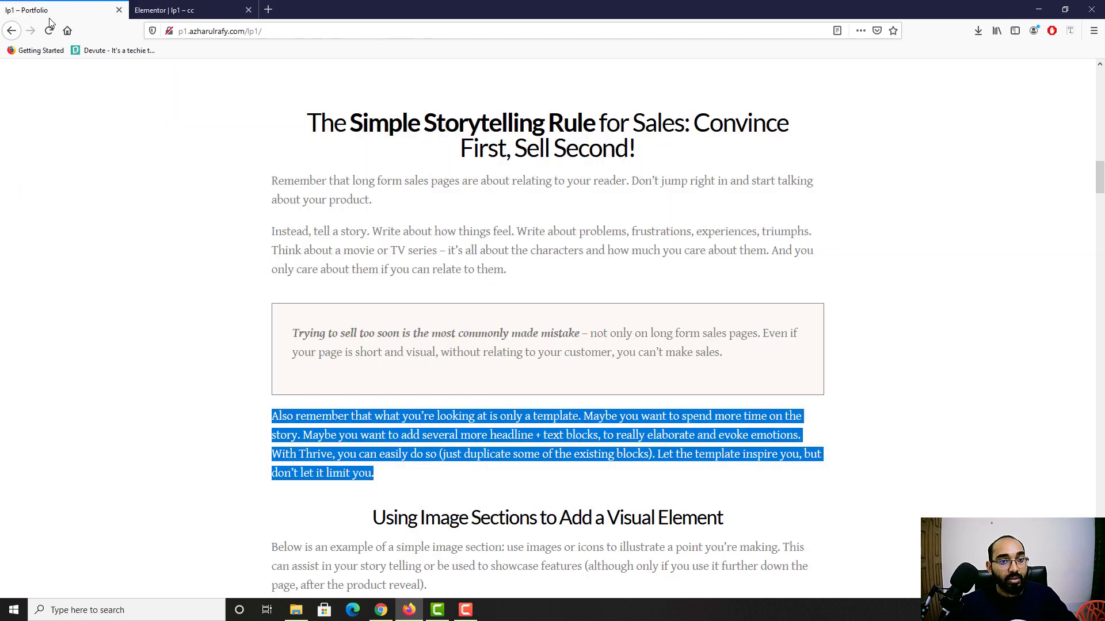
left_click(187, 6)
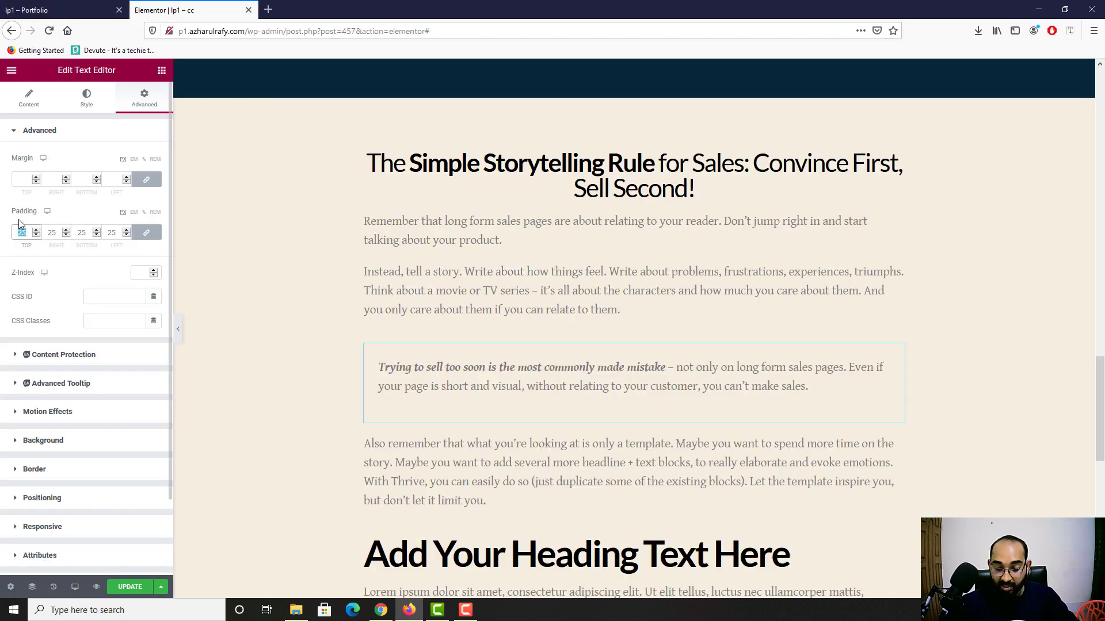
type("30")
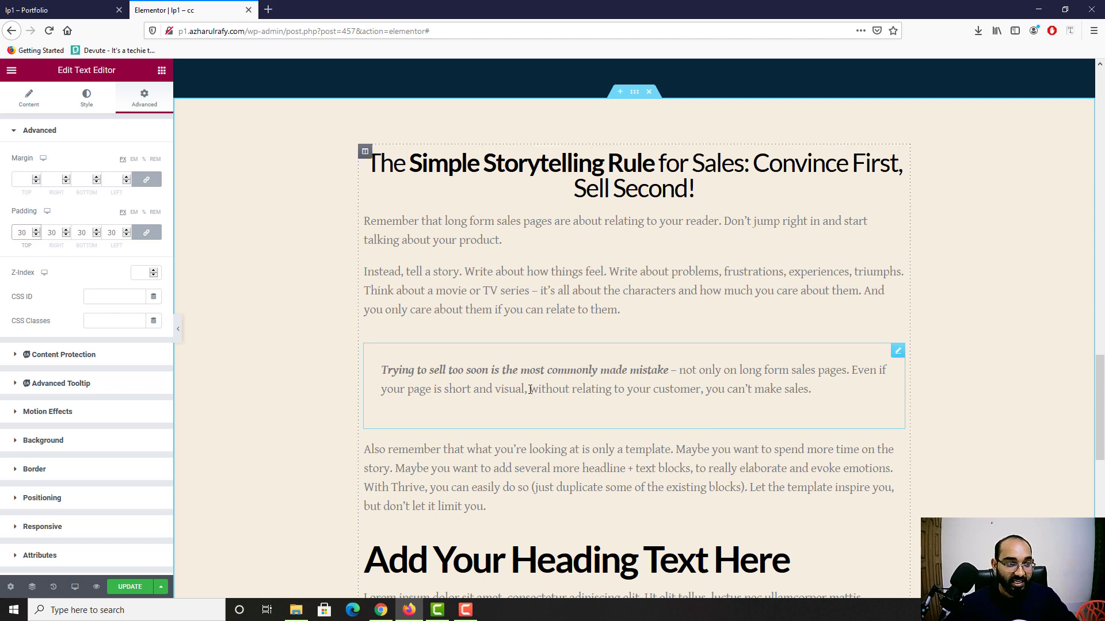
Give the "Trying to sell too soon" text a Classic background and open its background color picker
left_click(42, 440)
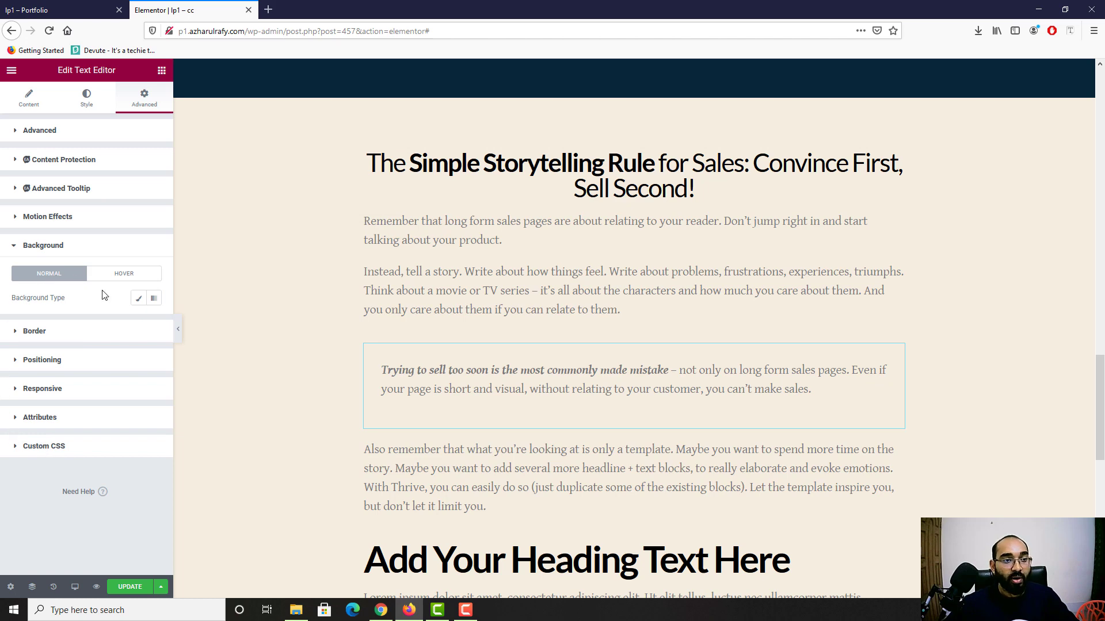
left_click(136, 300)
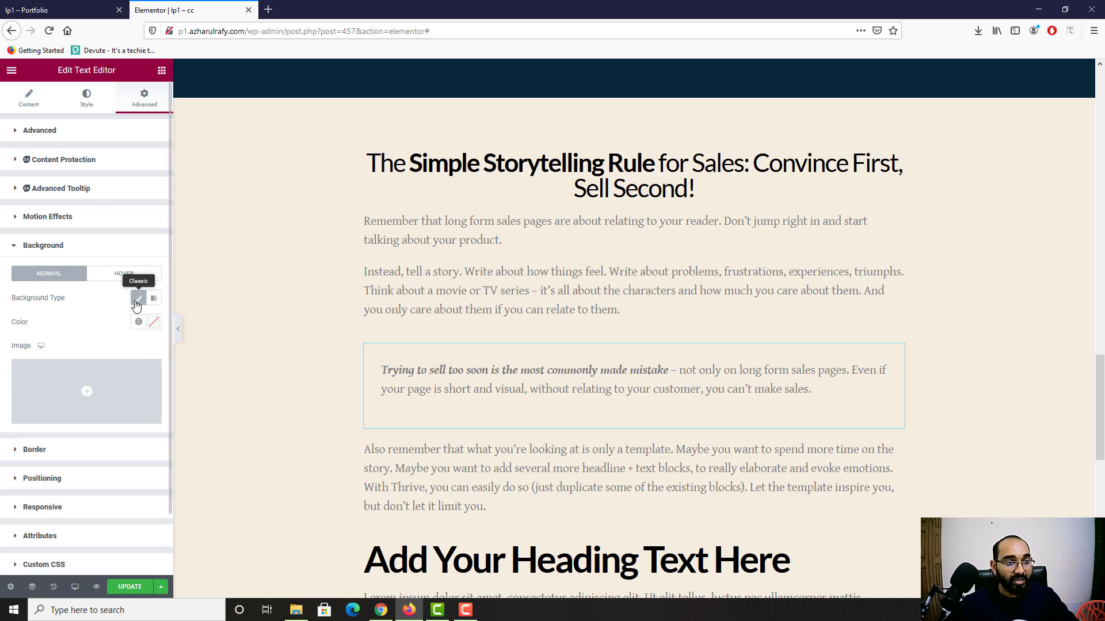
left_click(155, 323)
Launch the Pixie color picker over the reference page and move its window away from the shaded box for sampling
left_click(61, 6)
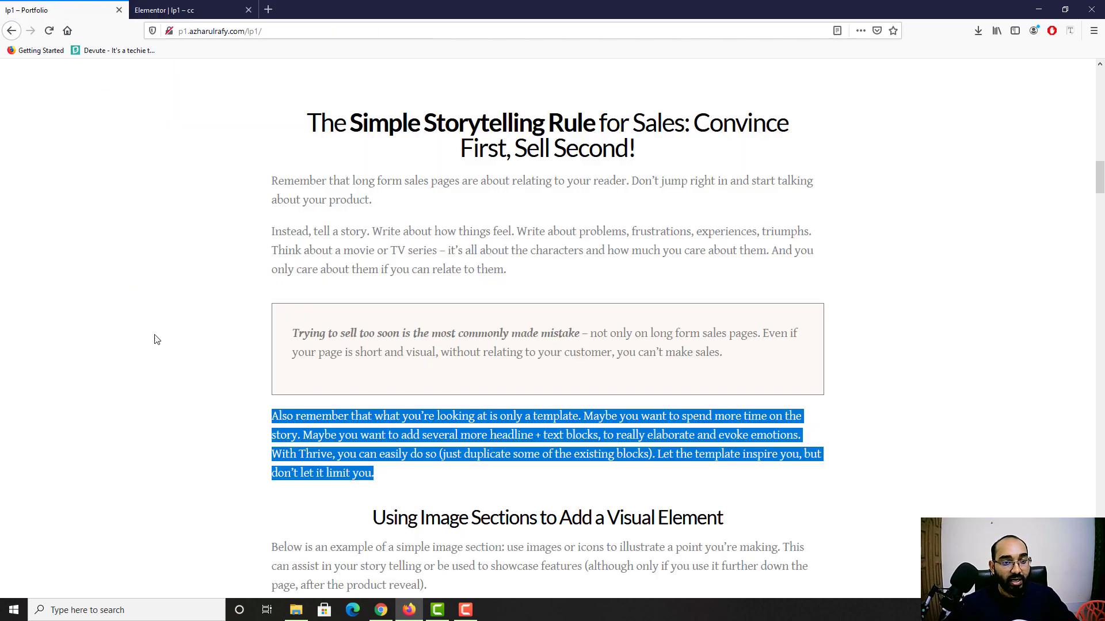
left_click(170, 399)
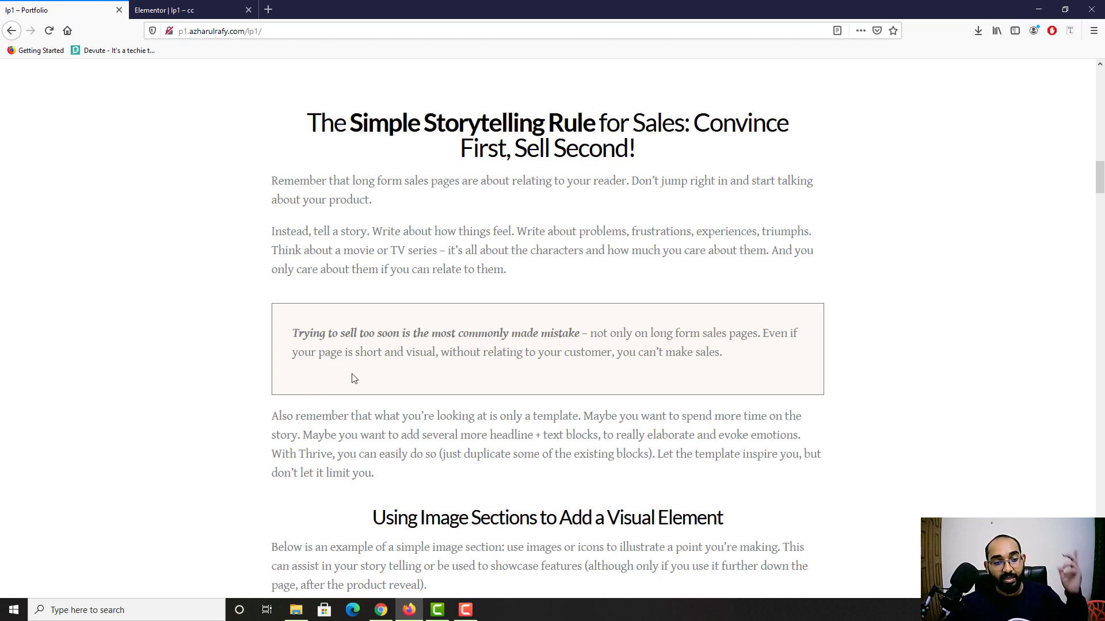
left_click(179, 614)
type("picie")
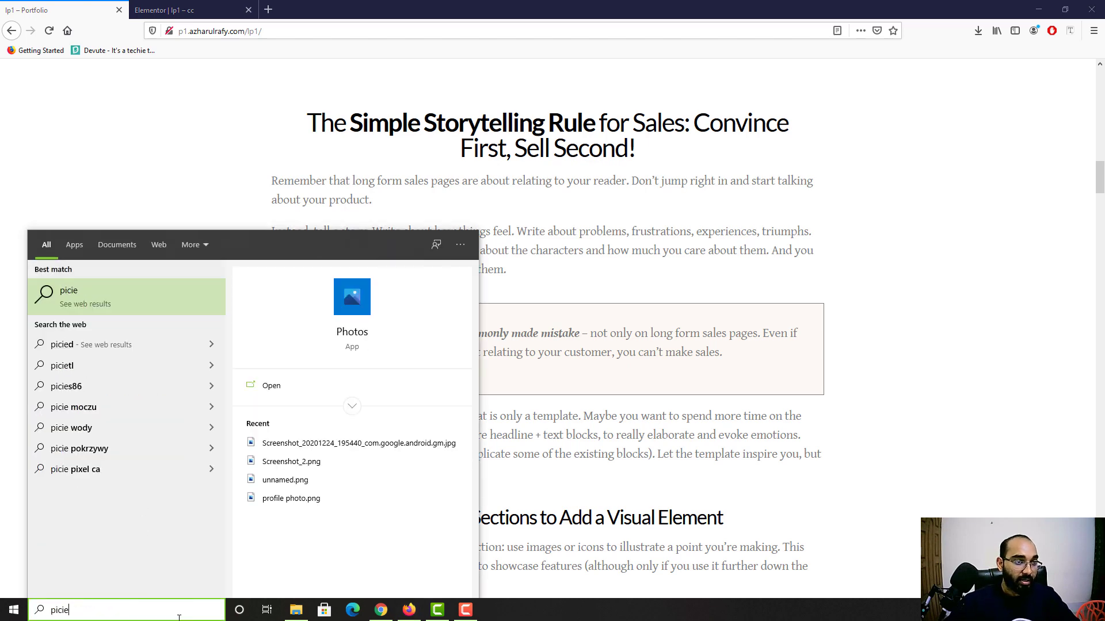
key("BackSpace")
key("BackSpace")
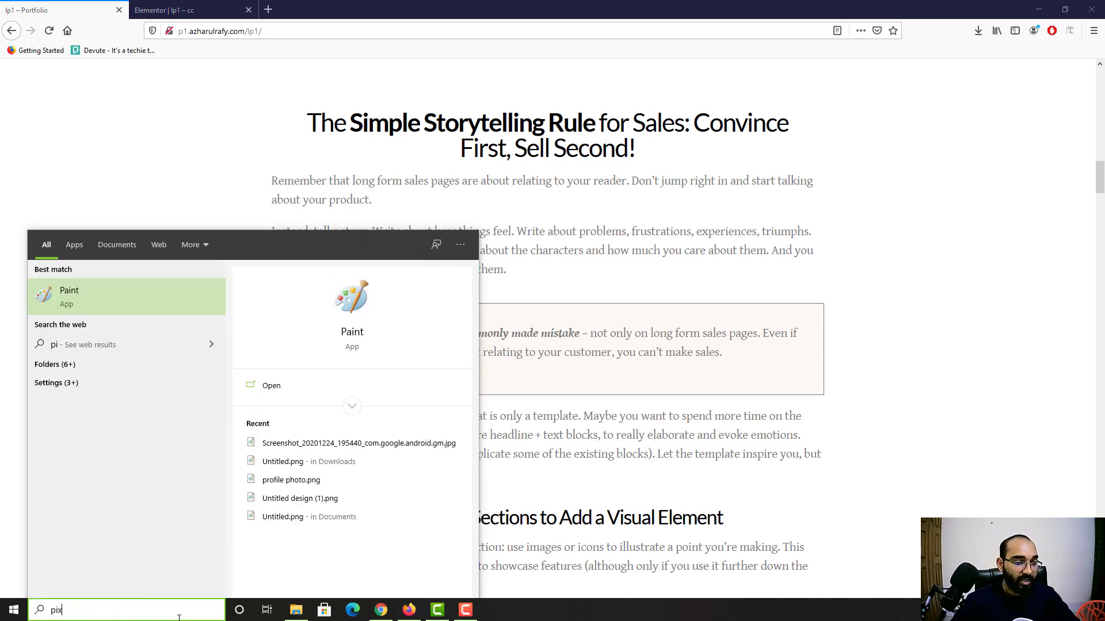
type("xie")
left_click(173, 305)
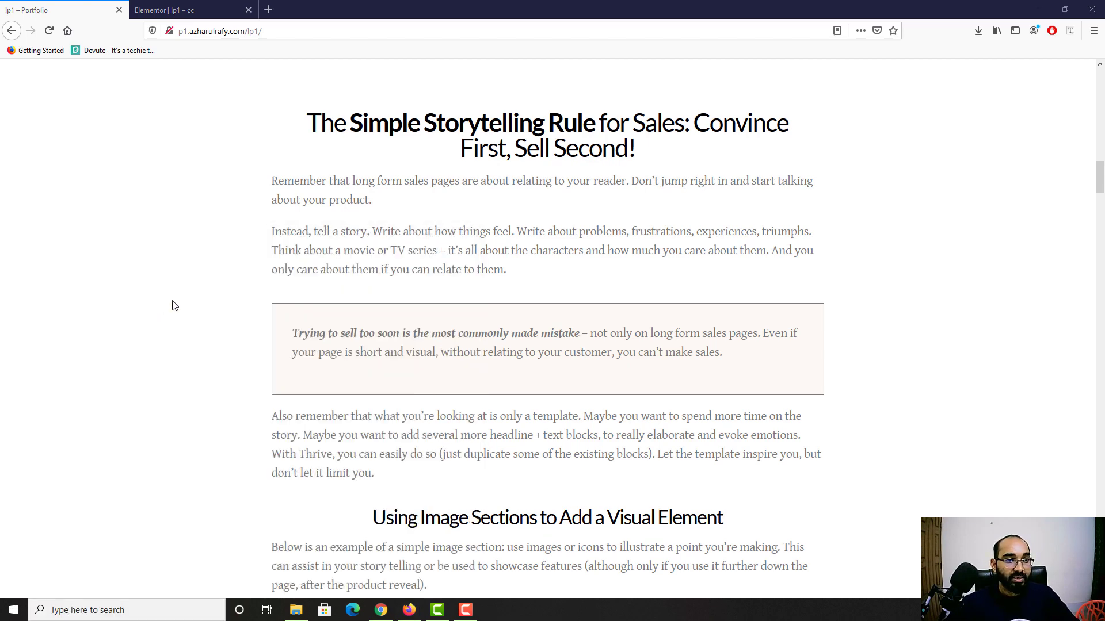
left_click_drag(897, 564, 910, 598)
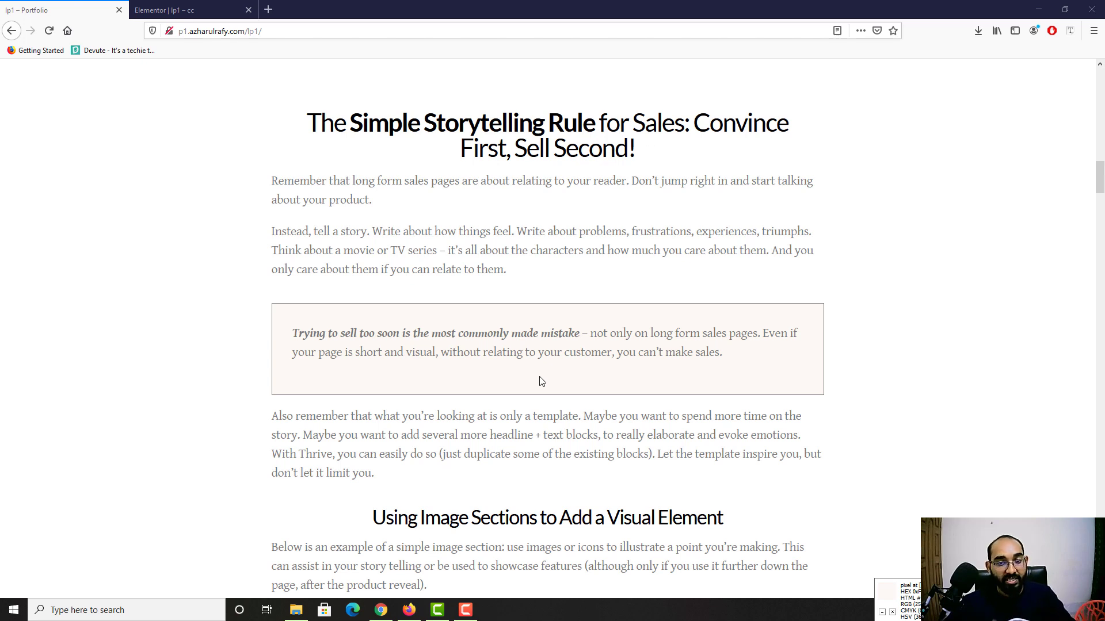
Set the background color of the "Trying to sell too soon" text to #FDF9F3
left_click(160, 5)
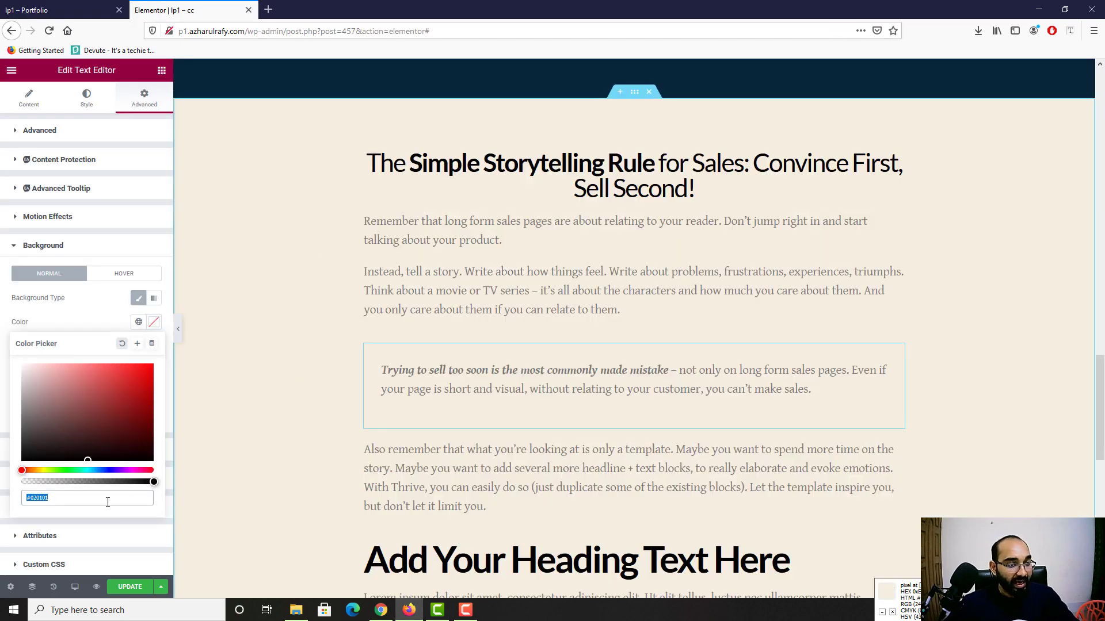
left_click(33, 498)
left_click_drag(33, 498, 98, 501)
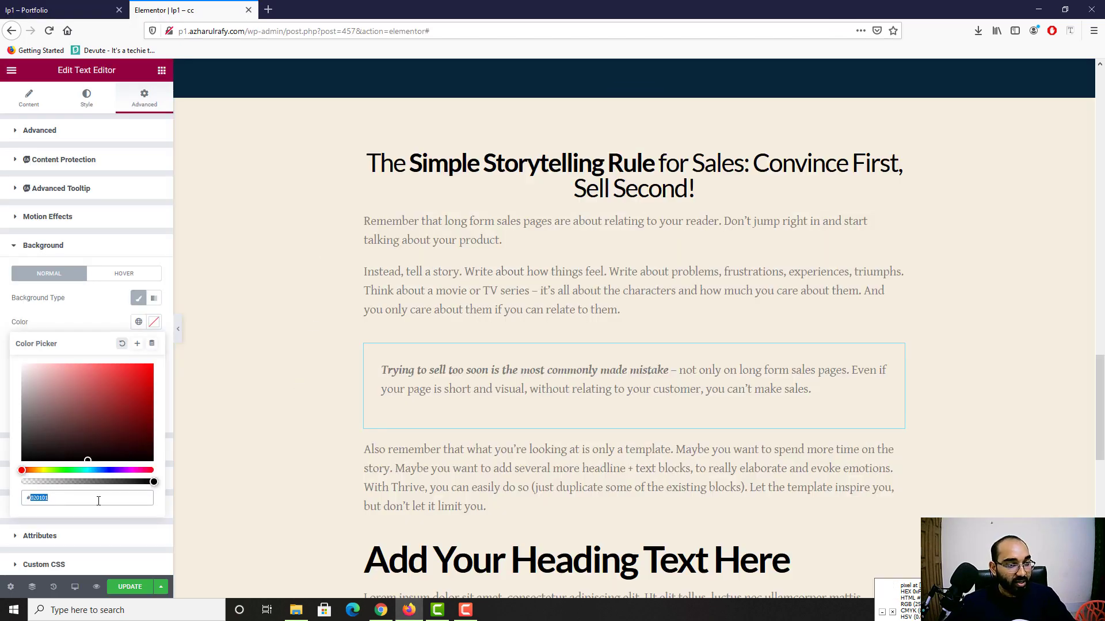
type("FDF9F3")
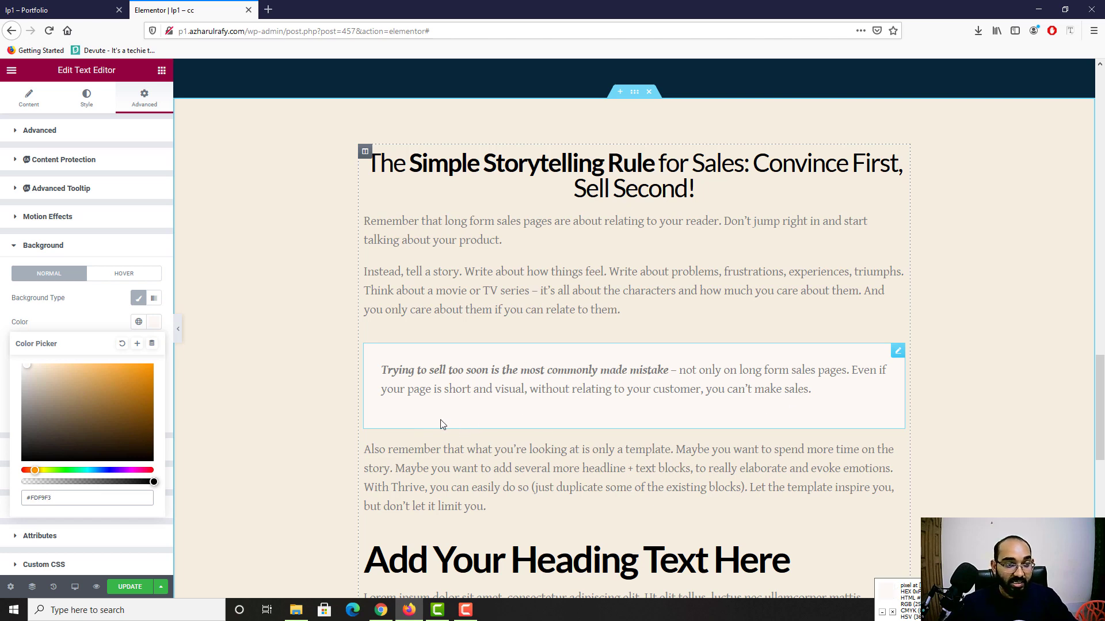
left_click(3, 350)
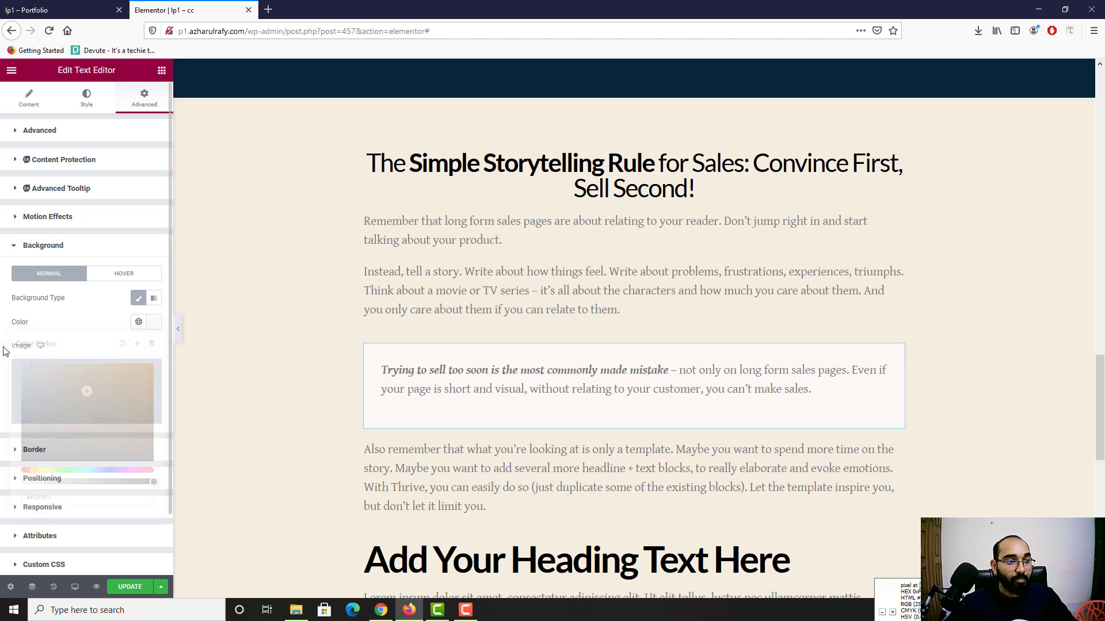
Compare the shaded box in the template's unobstructed preview with the bordered box on the reference page
left_click(178, 330)
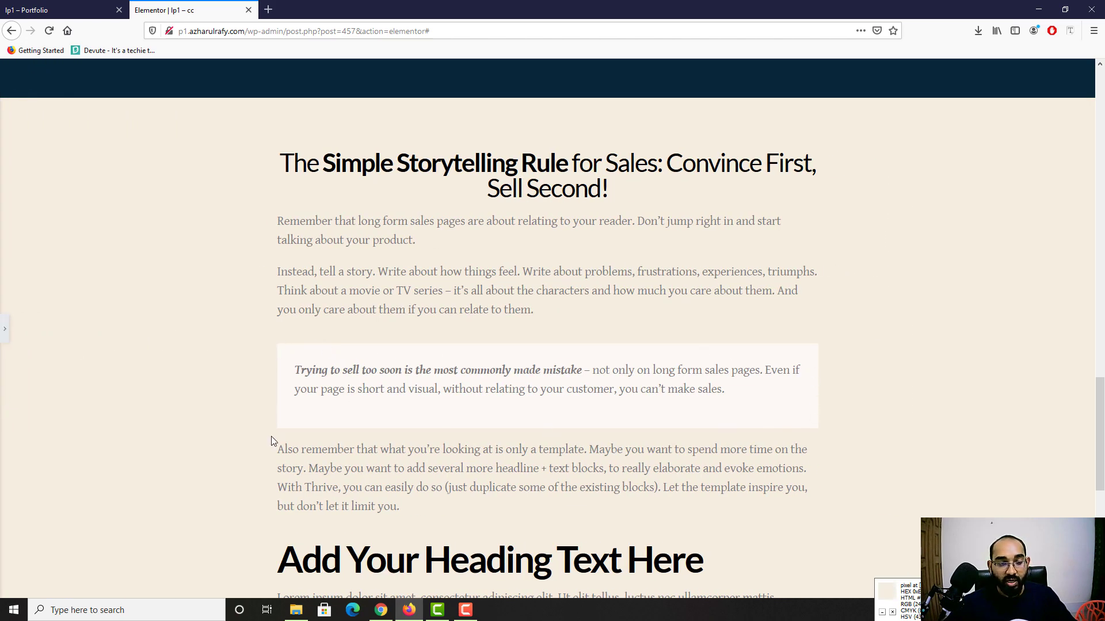
key("ctrl+shift+Tab")
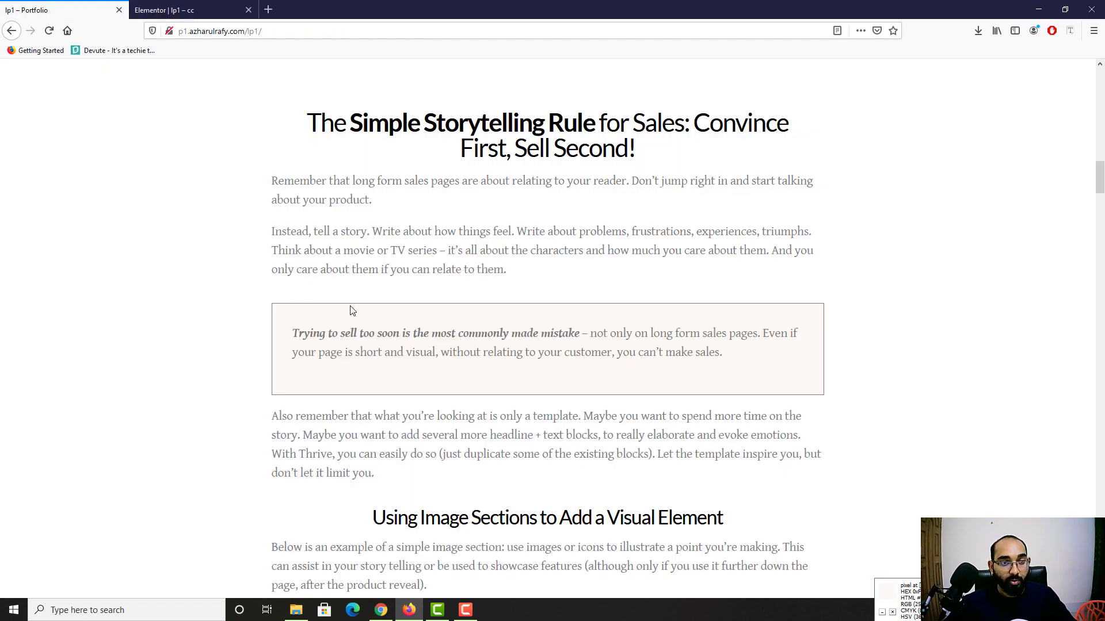
left_click(173, 10)
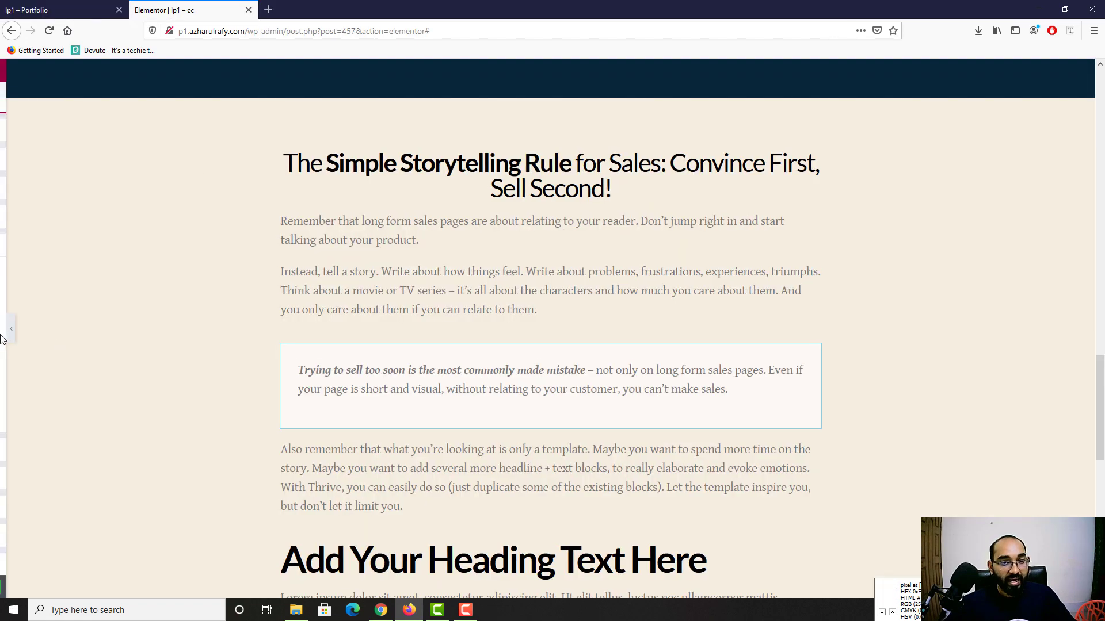
Give the "Trying to sell too soon" text box a Solid border and compare it with the bordered box on the reference page
left_click(10, 332)
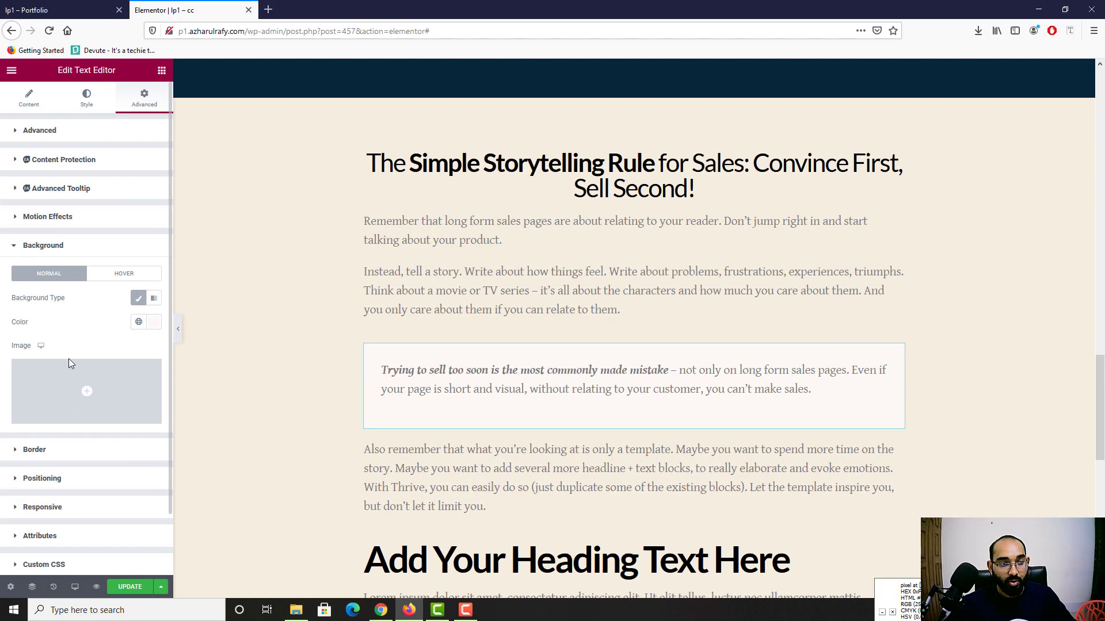
left_click(36, 452)
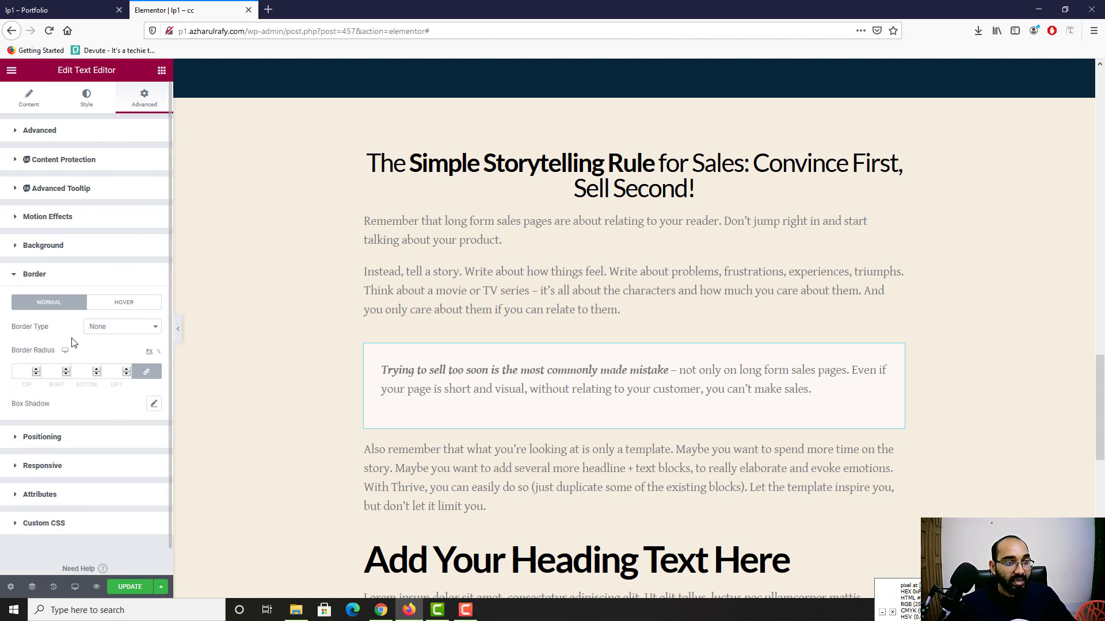
left_click(95, 326)
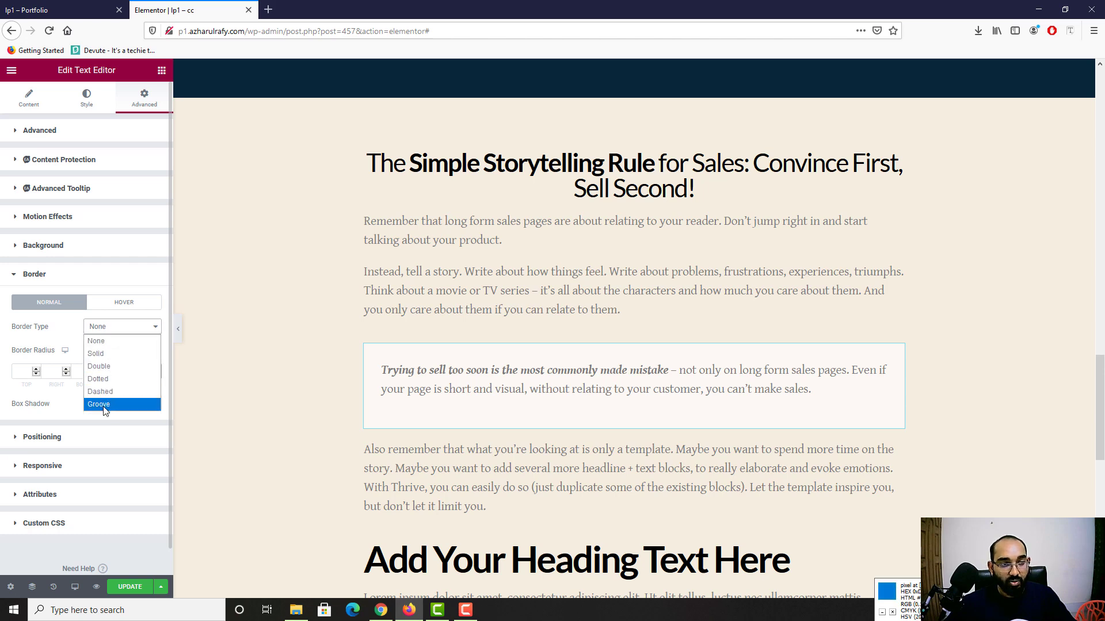
left_click(124, 354)
left_click(46, 10)
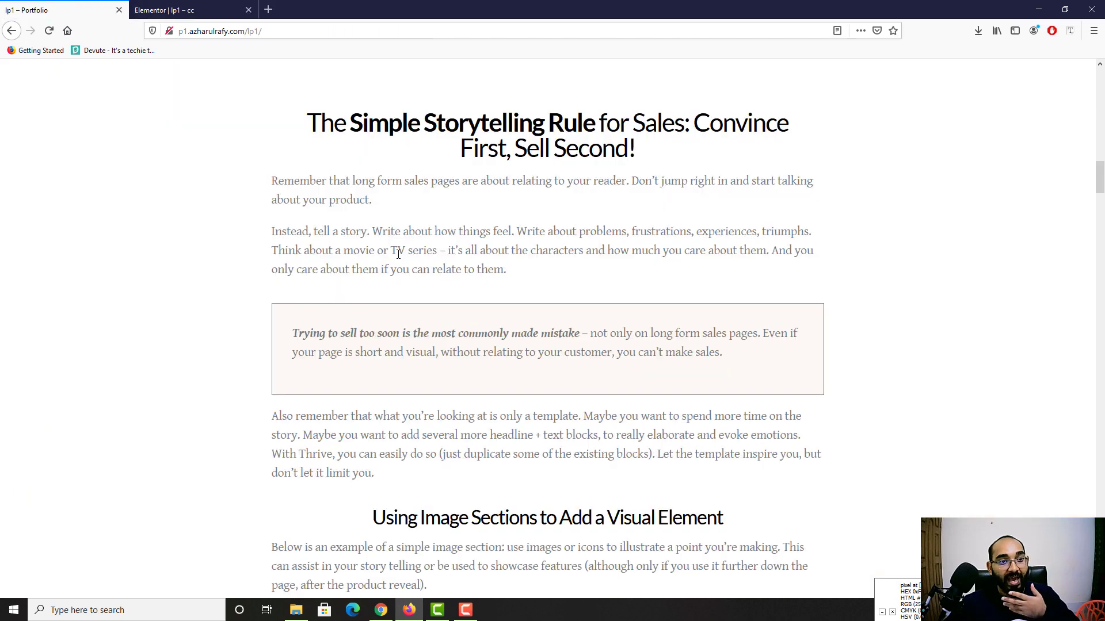
left_click(167, 8)
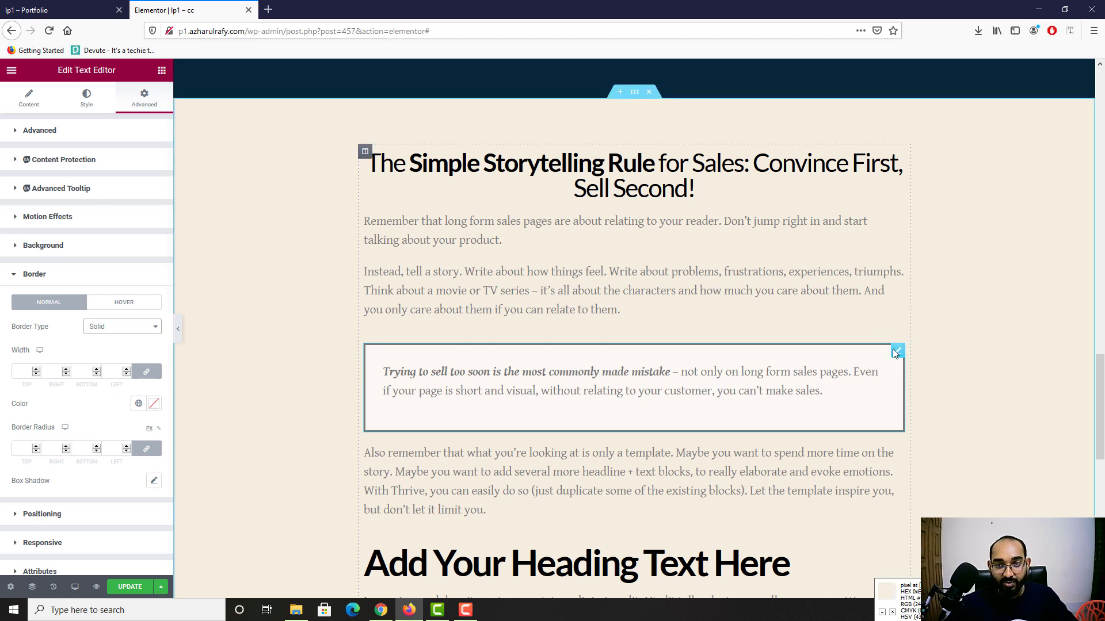
Set the text box's border width to 1 px on all four linked sides and check it in the unobstructed preview
left_click(147, 373)
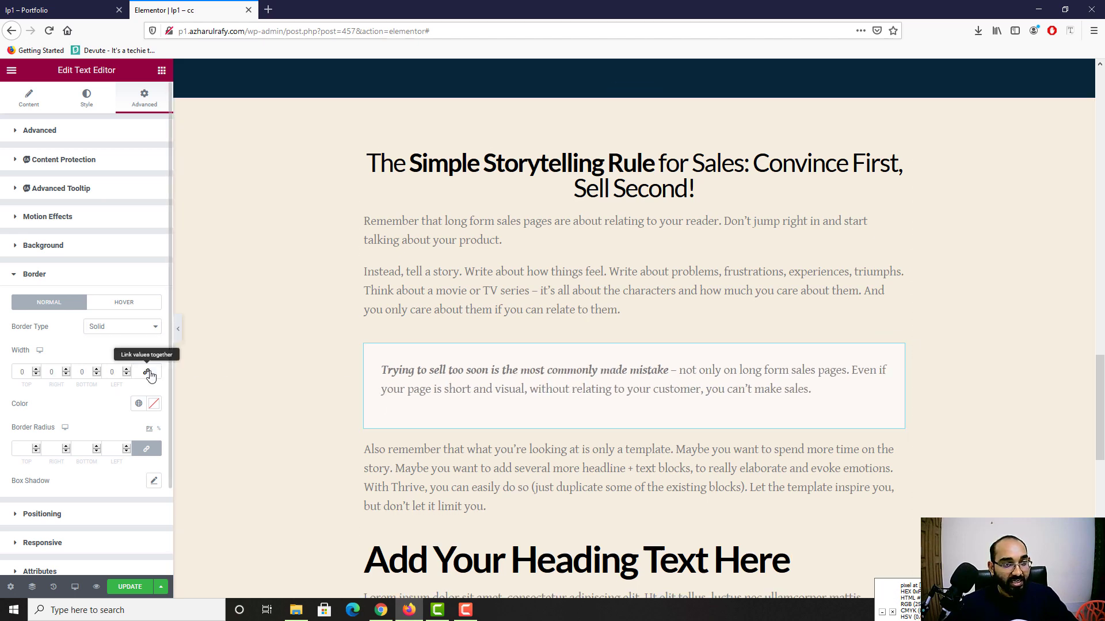
left_click(149, 374)
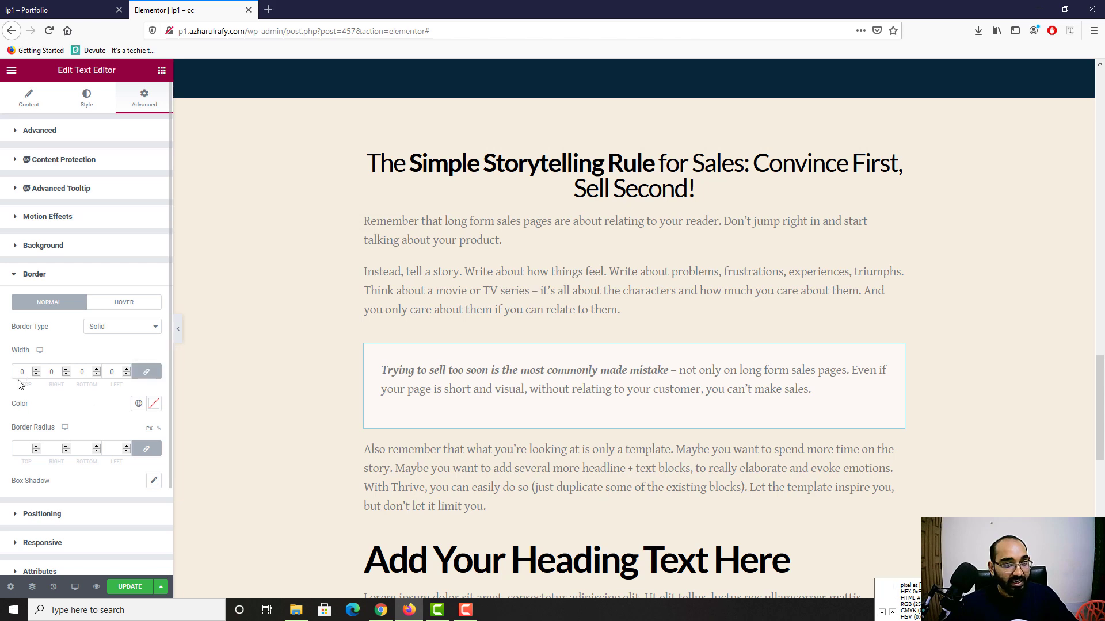
type("1")
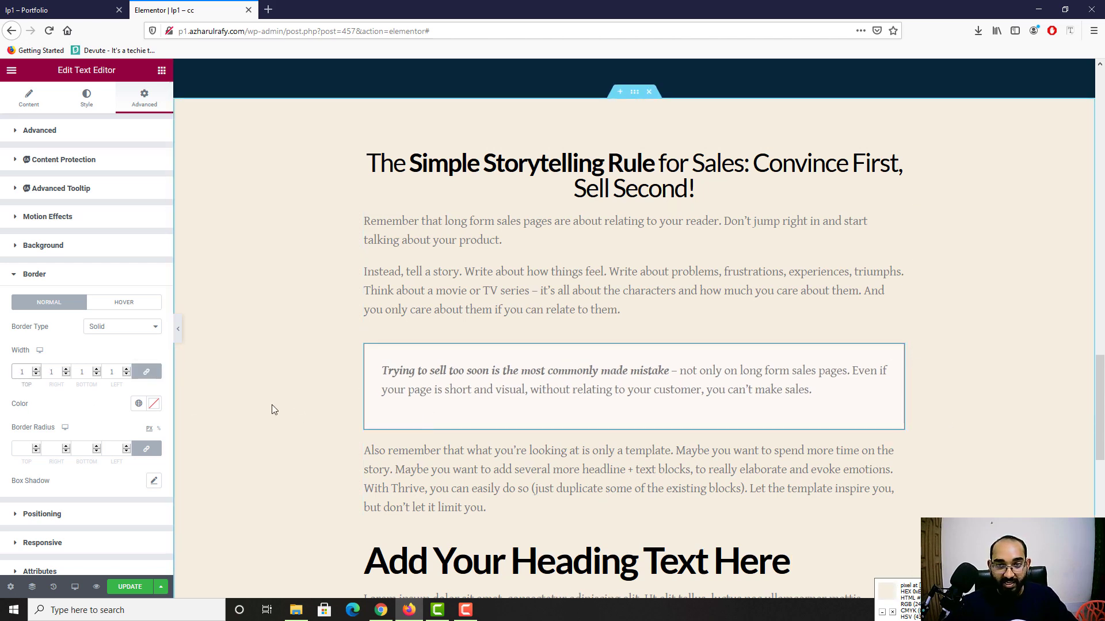
left_click(178, 329)
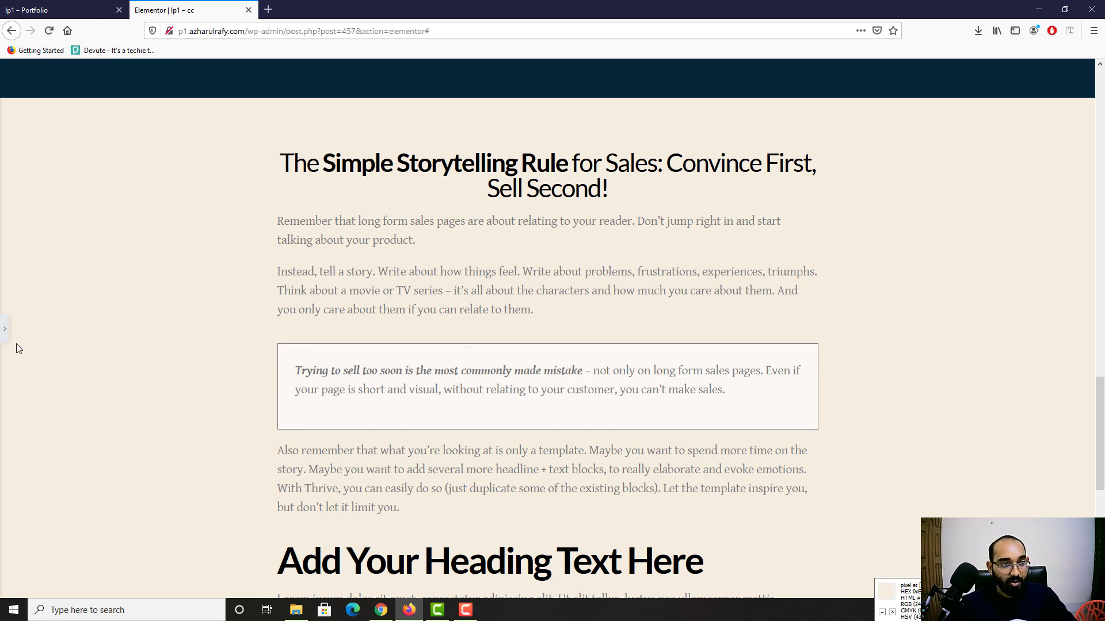
left_click(4, 328)
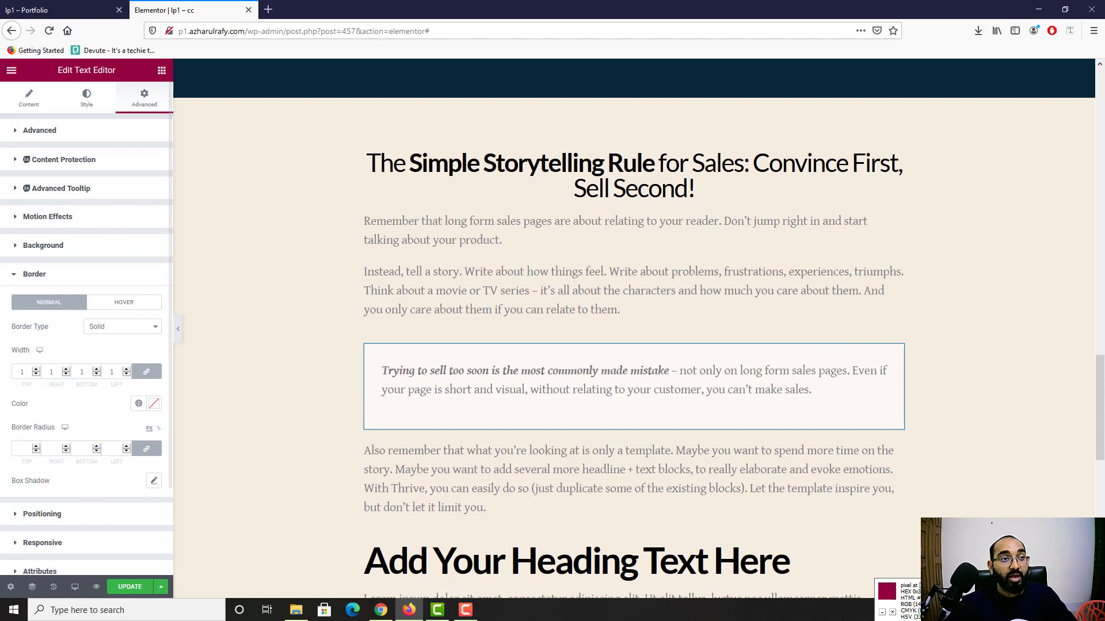
Copy the heading "Using Image Sections to Add a Visual Element" from the reference page
left_click(51, 5)
scroll(137, 361, "down", 3)
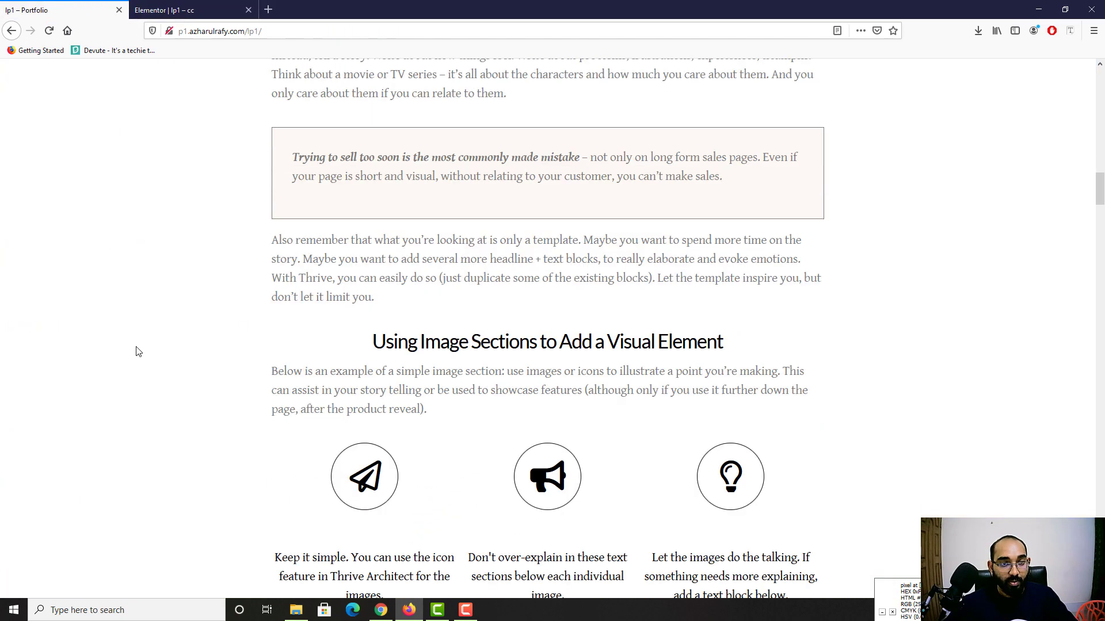
scroll(353, 283, "down", 2)
left_click_drag(390, 231, 692, 236)
right_click(680, 225)
left_click(703, 234)
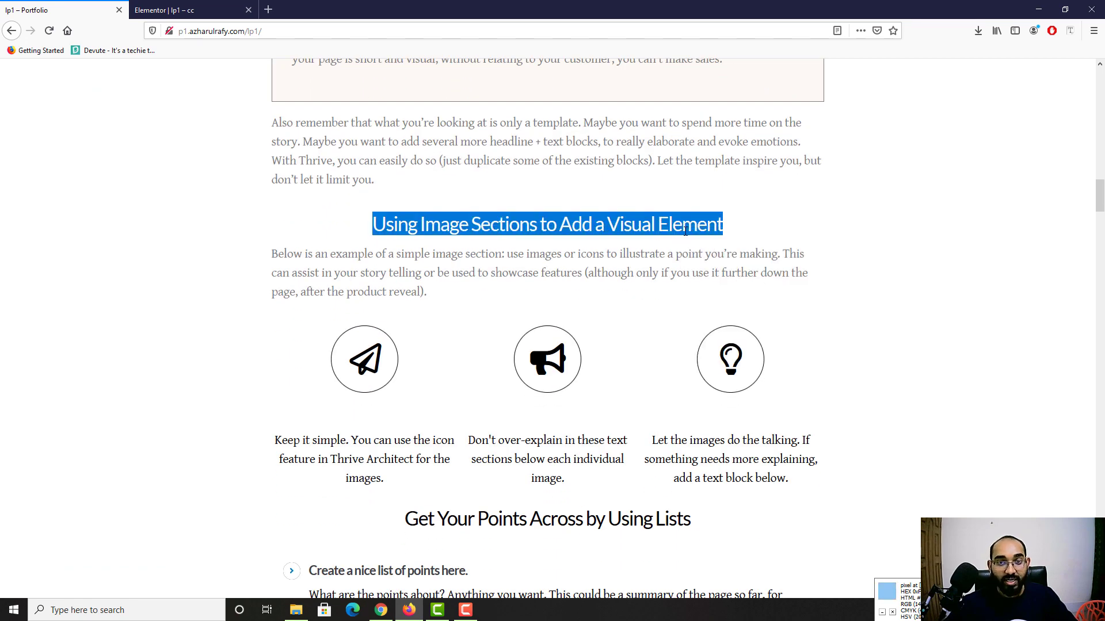
Replace the placeholder heading below the storytelling text in the template with "Using Image Sections to Add a Visual Element"
left_click(162, 8)
scroll(499, 404, "down", 2)
scroll(496, 399, "down", 2)
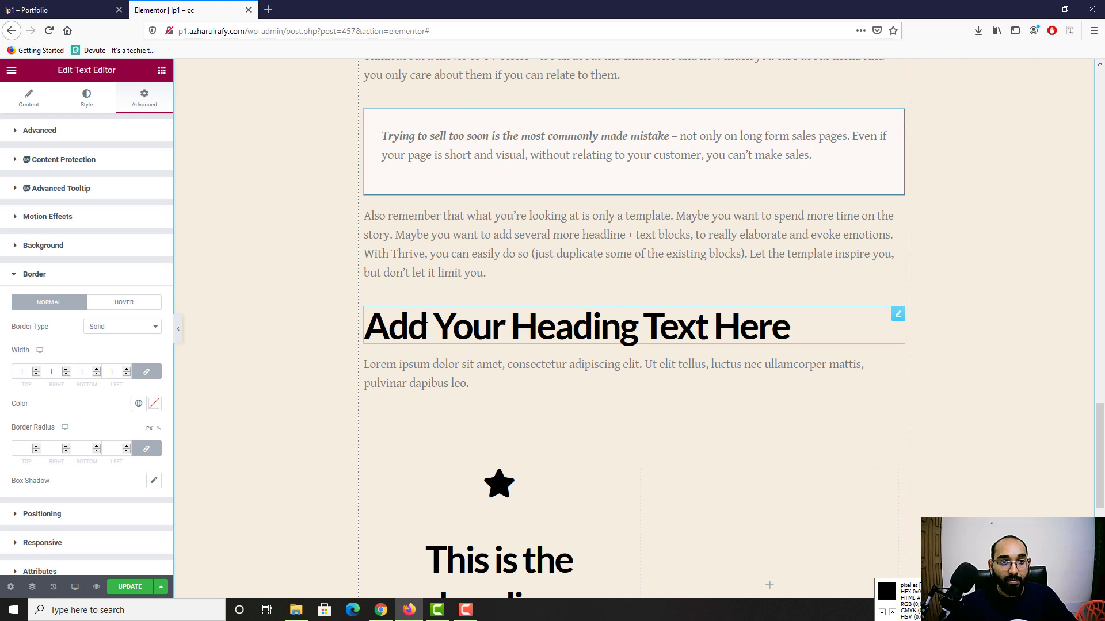
left_click(790, 325)
triple_click(79, 205)
key("ctrl+v")
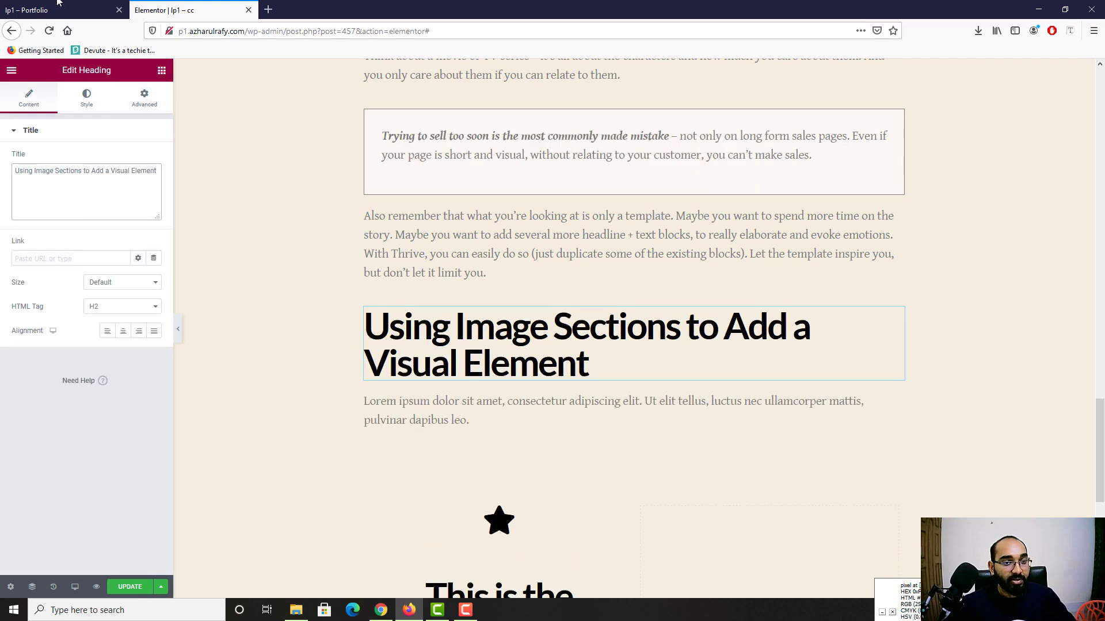
Inspect the font properties of the "Using Image Sections to Add a Visual Element" heading on the reference page with Font Finder
left_click(59, 7)
left_click(545, 237)
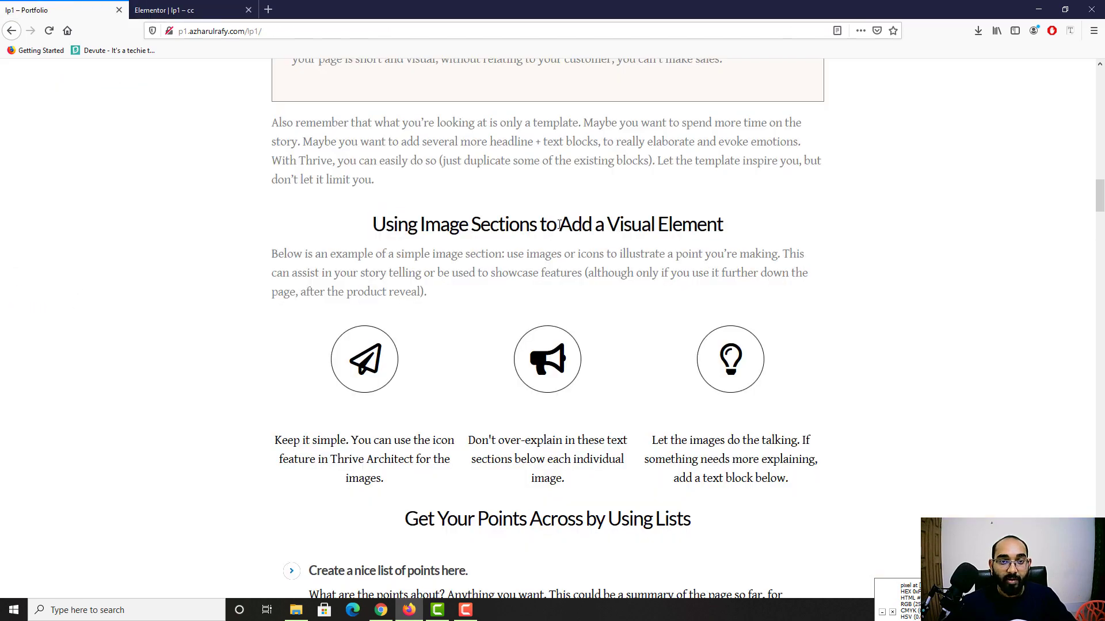
left_click(1070, 30)
left_click(587, 232)
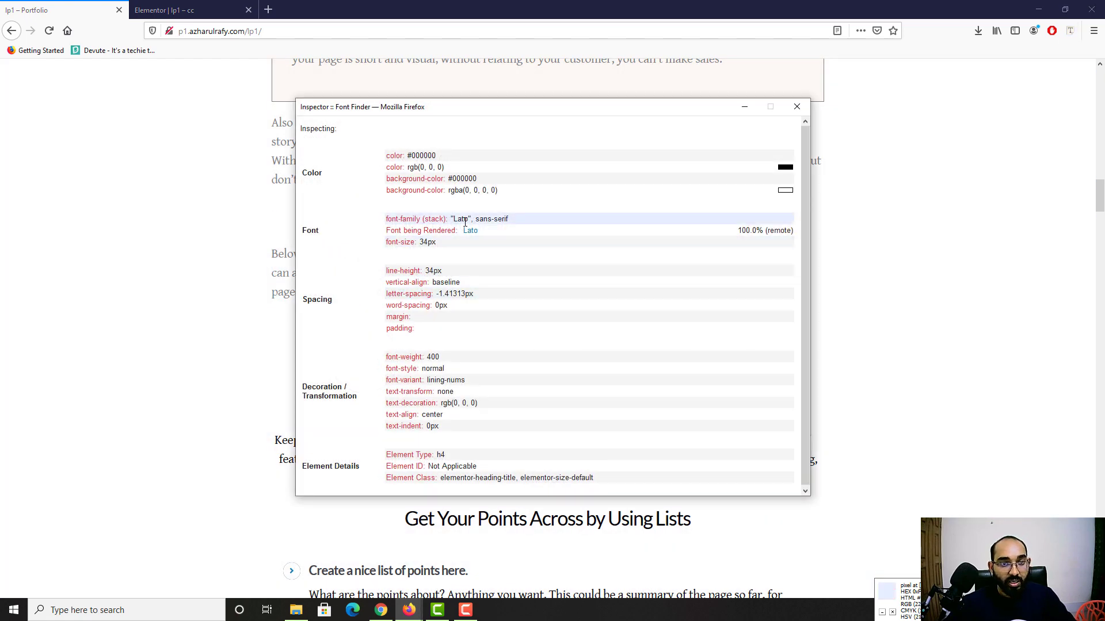
left_click(796, 108)
Center the template's image-section heading, set its font size to 34 px and weight to 400, and compare it with the reference heading
left_click(167, 10)
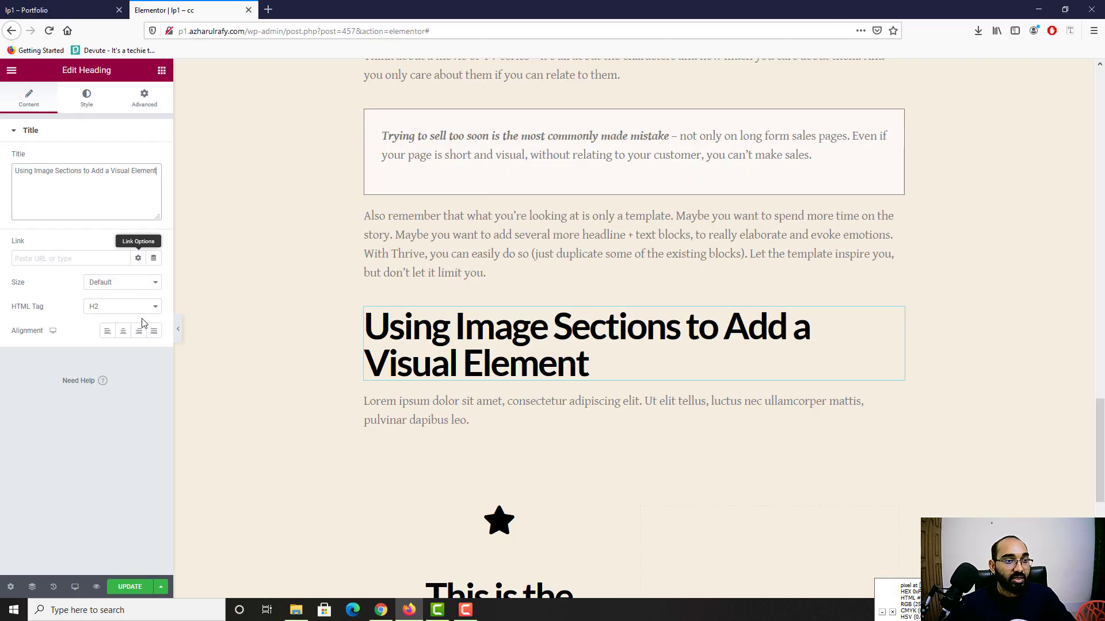
left_click(123, 331)
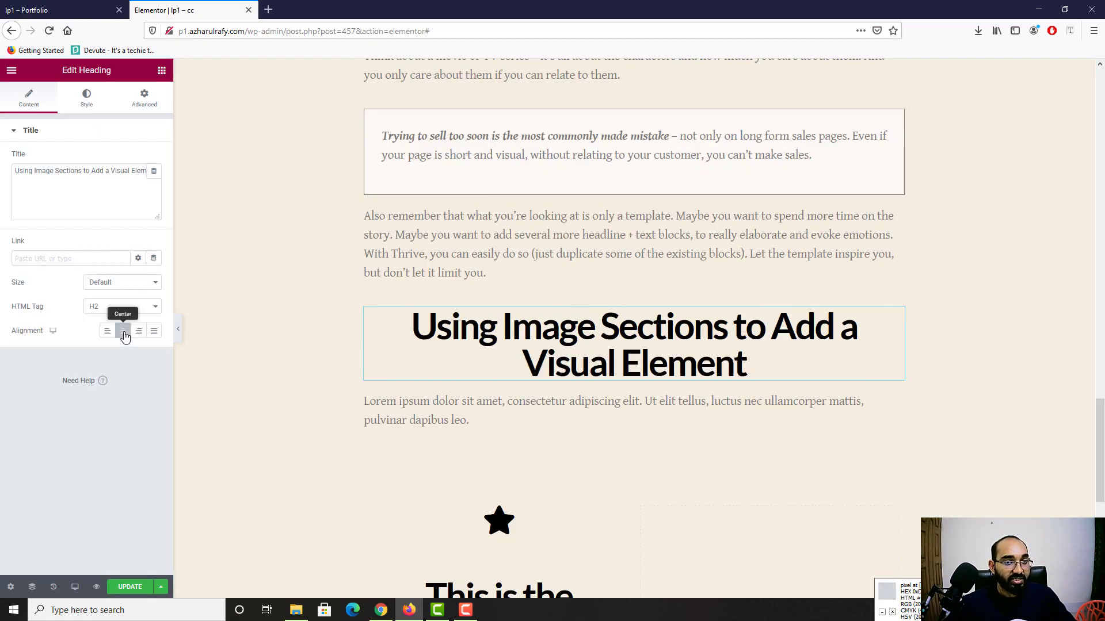
left_click(86, 96)
left_click(154, 183)
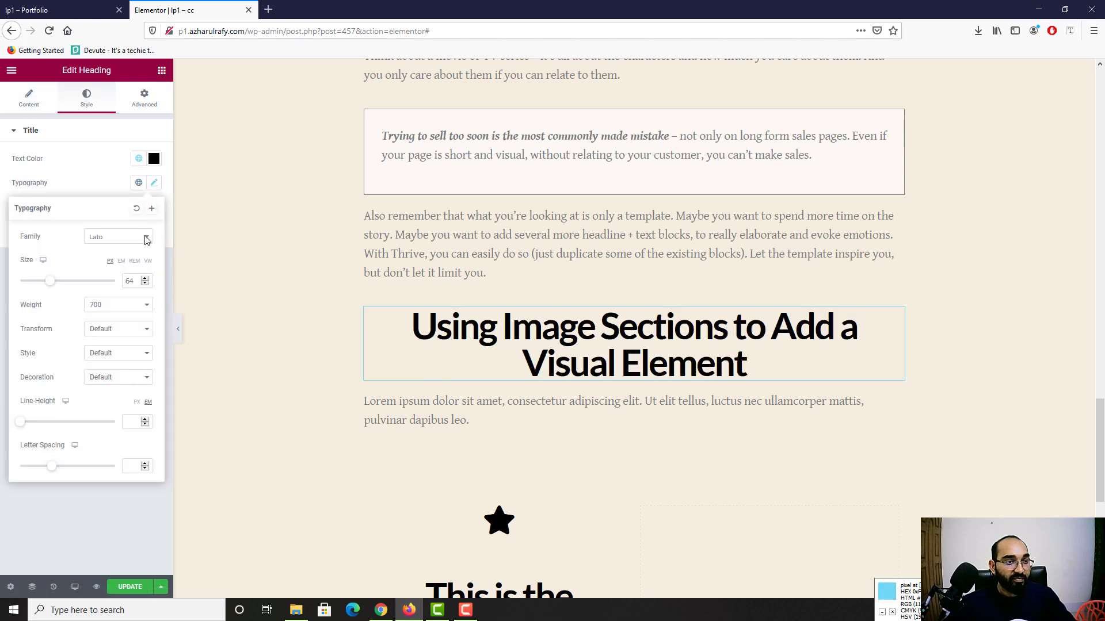
double_click(128, 281)
type("34")
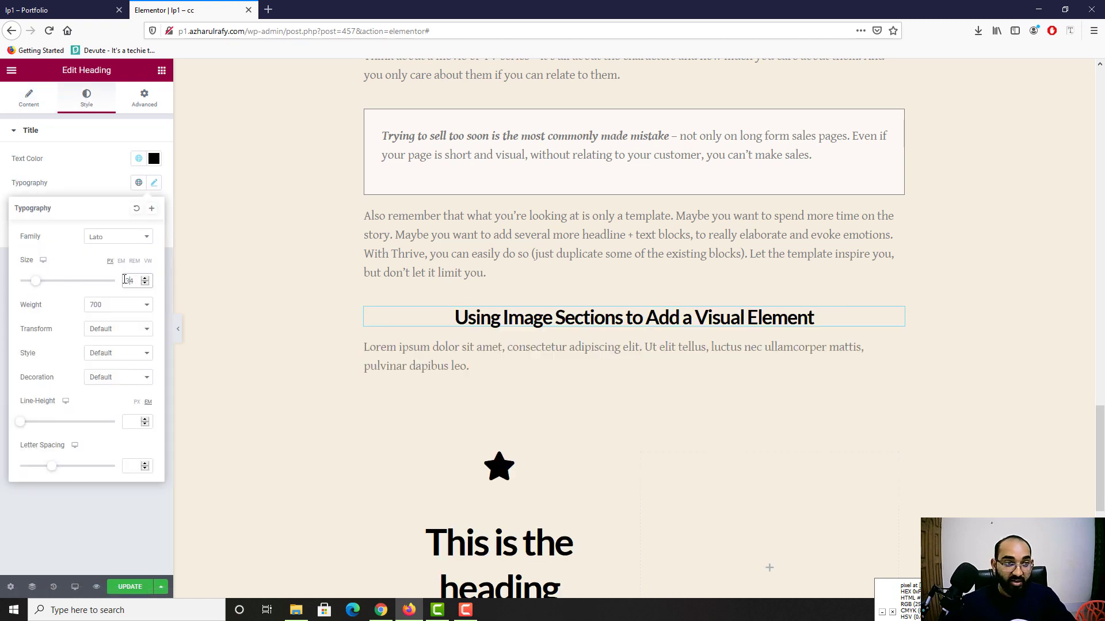
left_click(119, 304)
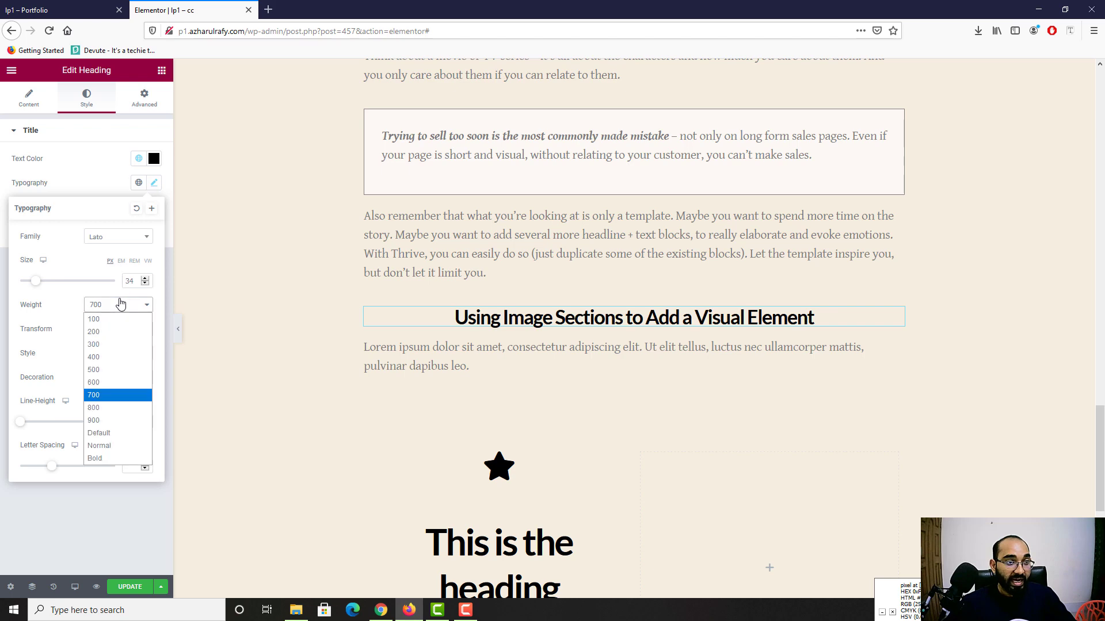
left_click(98, 368)
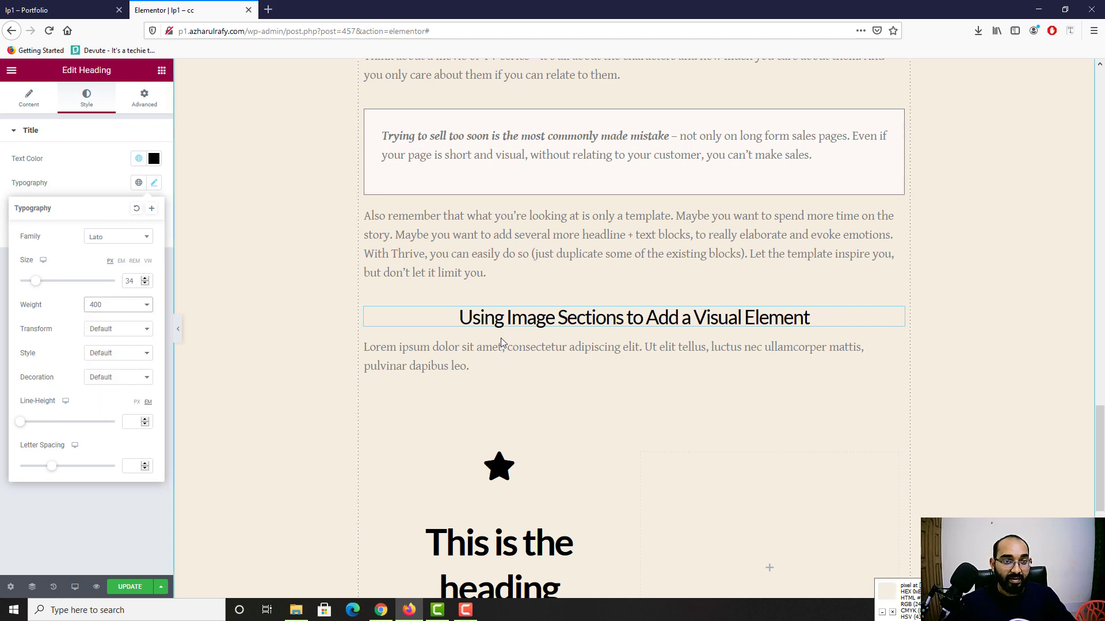
left_click(34, 6)
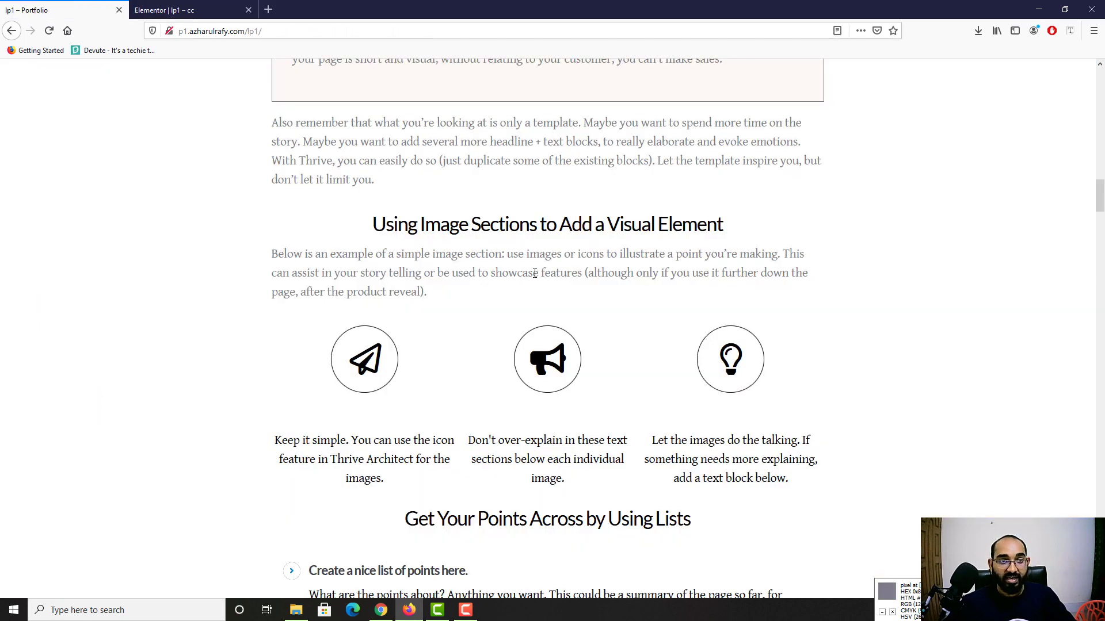
left_click(173, 7)
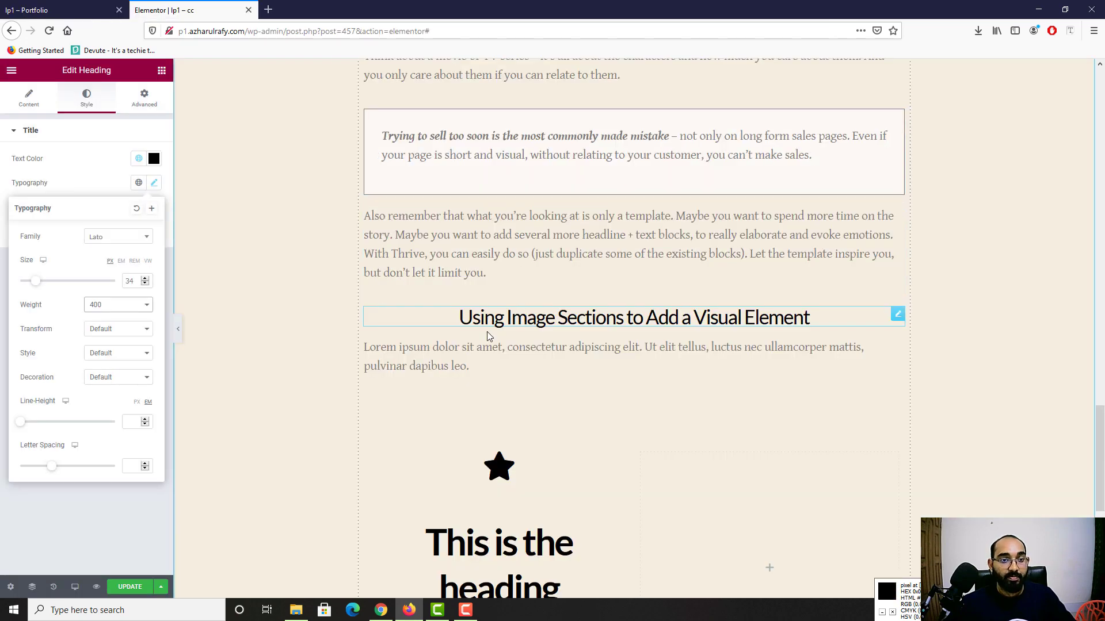
Replace the lorem ipsum text under the image-section heading with the reference paragraph starting "Below is an example of a simple image section"
key("ctrl+Tab")
left_click_drag(274, 253, 415, 295)
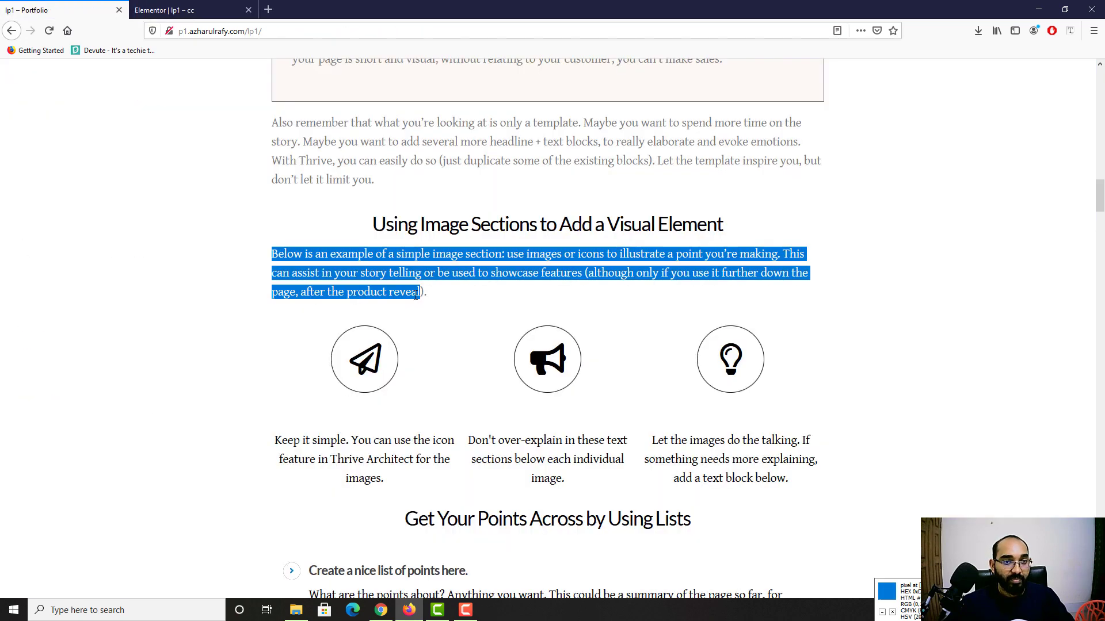
key("ctrl+Tab")
left_click(794, 369)
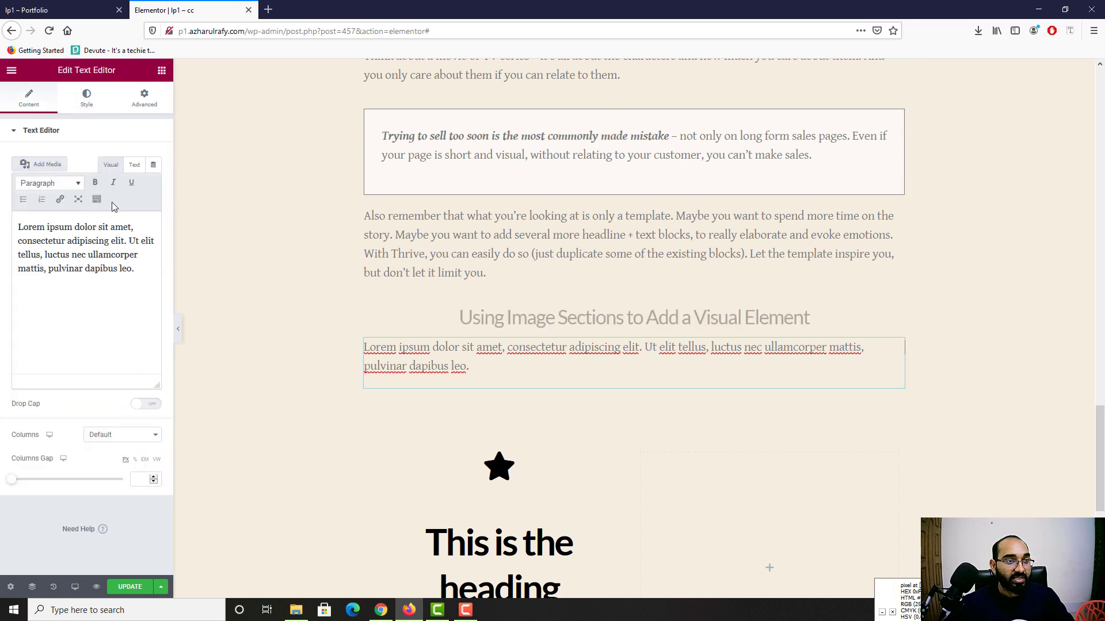
key("ctrl+a")
key("ctrl+v")
scroll(433, 358, "down", 1)
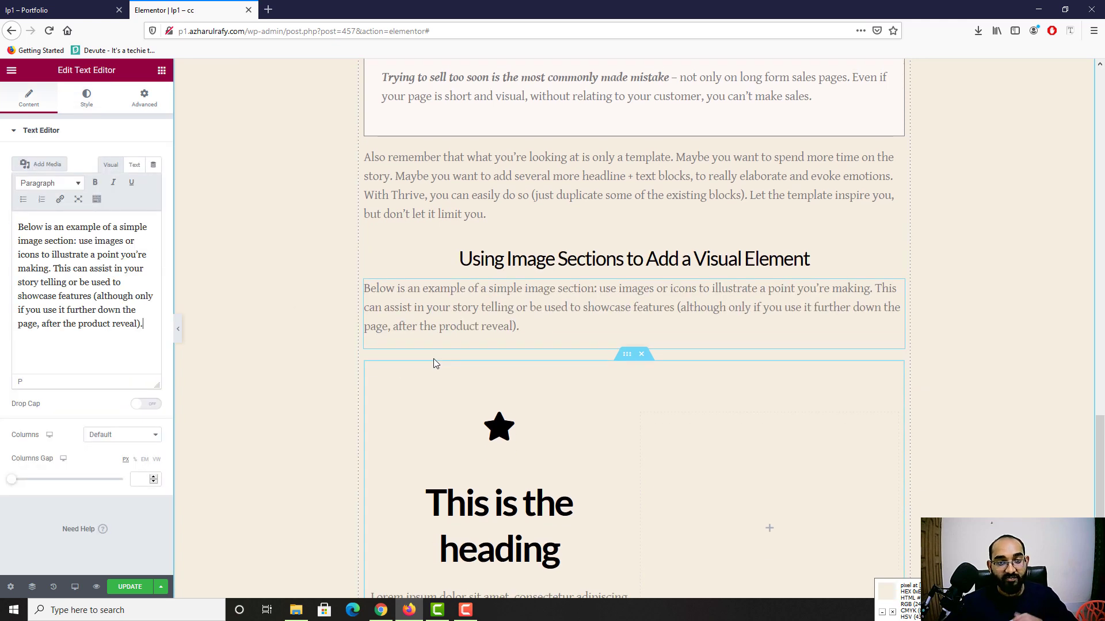
Compare the template's placeholder icon box and empty column with the three-icon row on the reference page
scroll(426, 362, "down", 1)
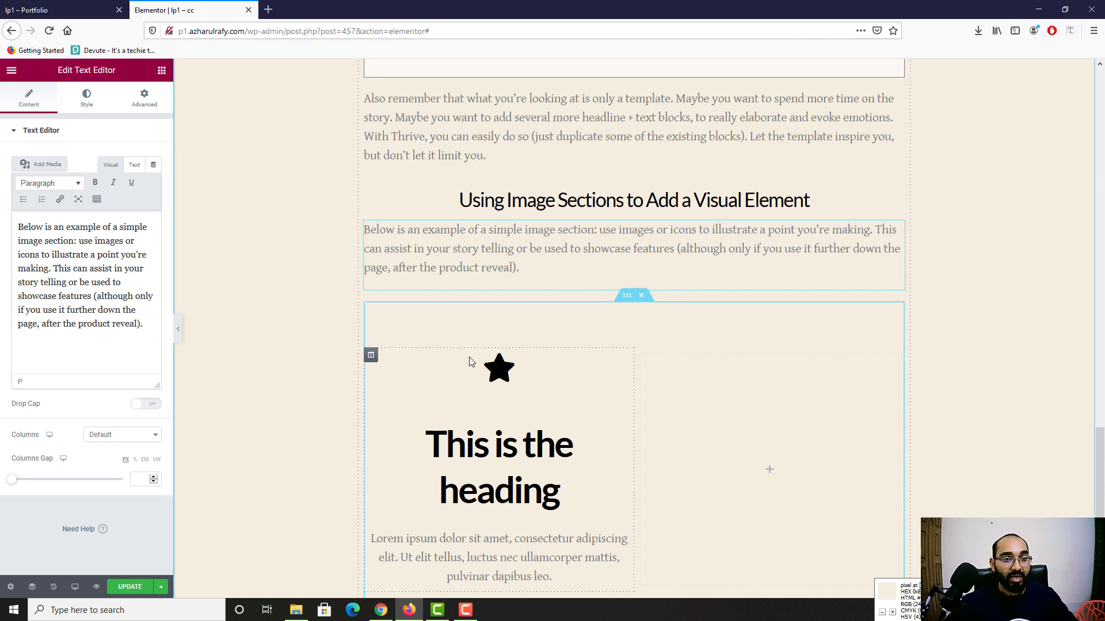
scroll(468, 356, "down", 2)
scroll(483, 304, "up", 2)
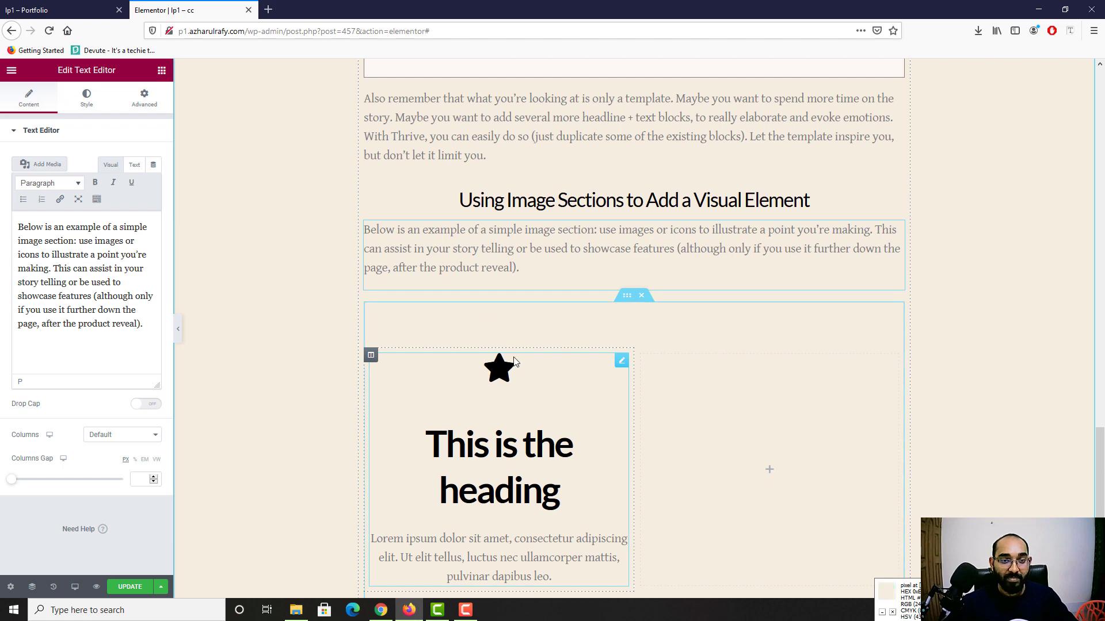
scroll(492, 435, "down", 2)
left_click(31, 5)
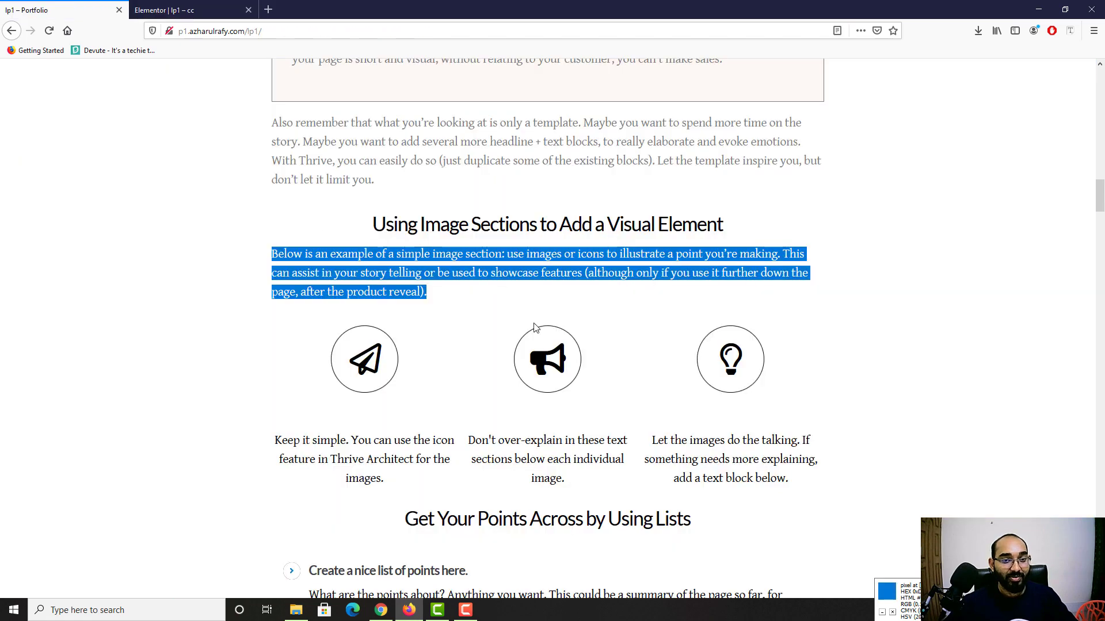
scroll(369, 372, "down", 1)
left_click(348, 319)
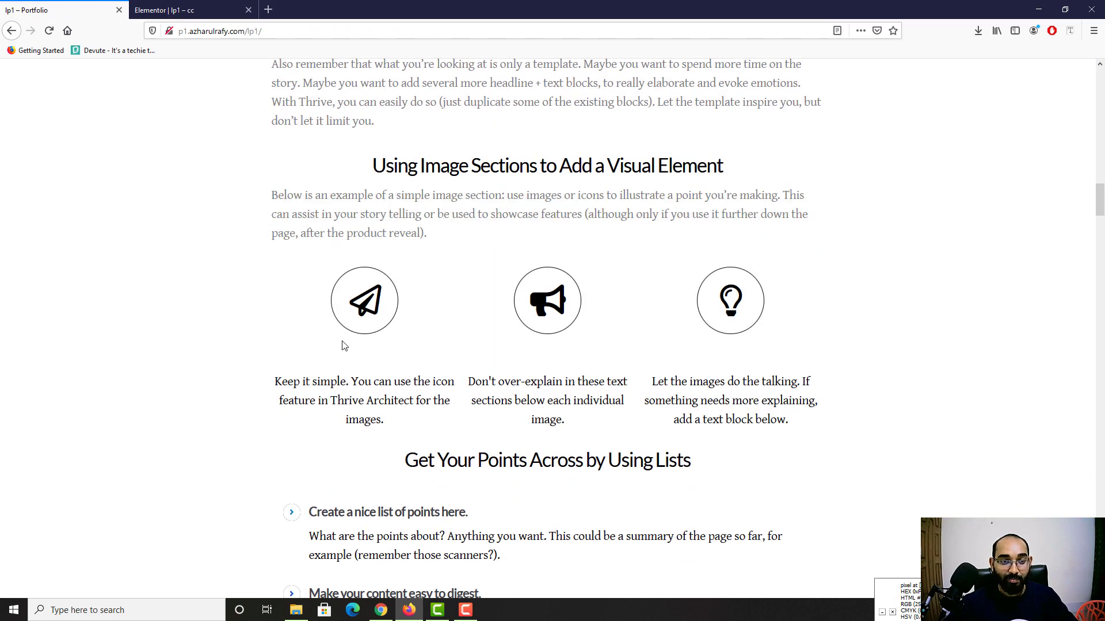
scroll(342, 345, "down", 2)
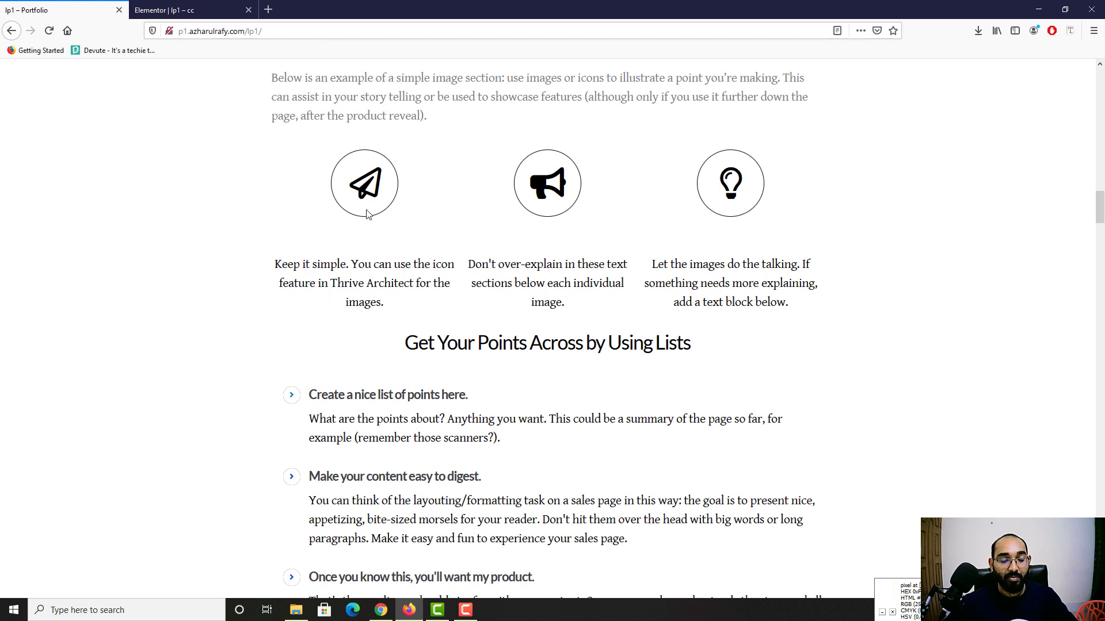
Copy the first icon's caption, "Keep it simple. You can use the icon feature in Thrive Architect for the images.", and return to the template
left_click_drag(383, 301, 384, 303)
key("ctrl+c")
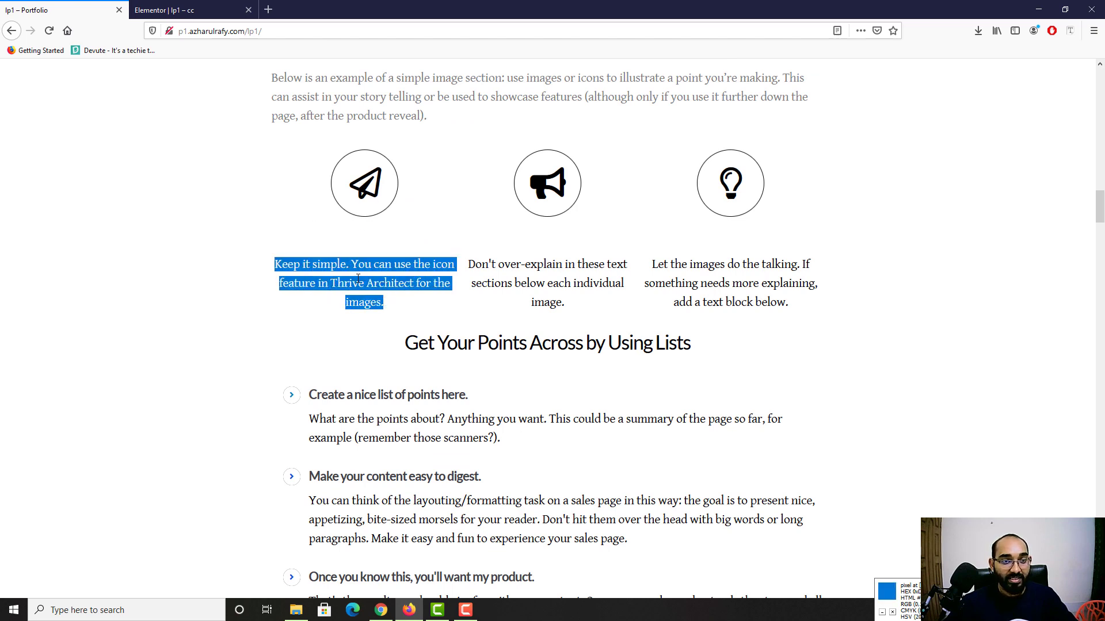
right_click(357, 273)
left_click(374, 283)
scroll(360, 357, "up", 1)
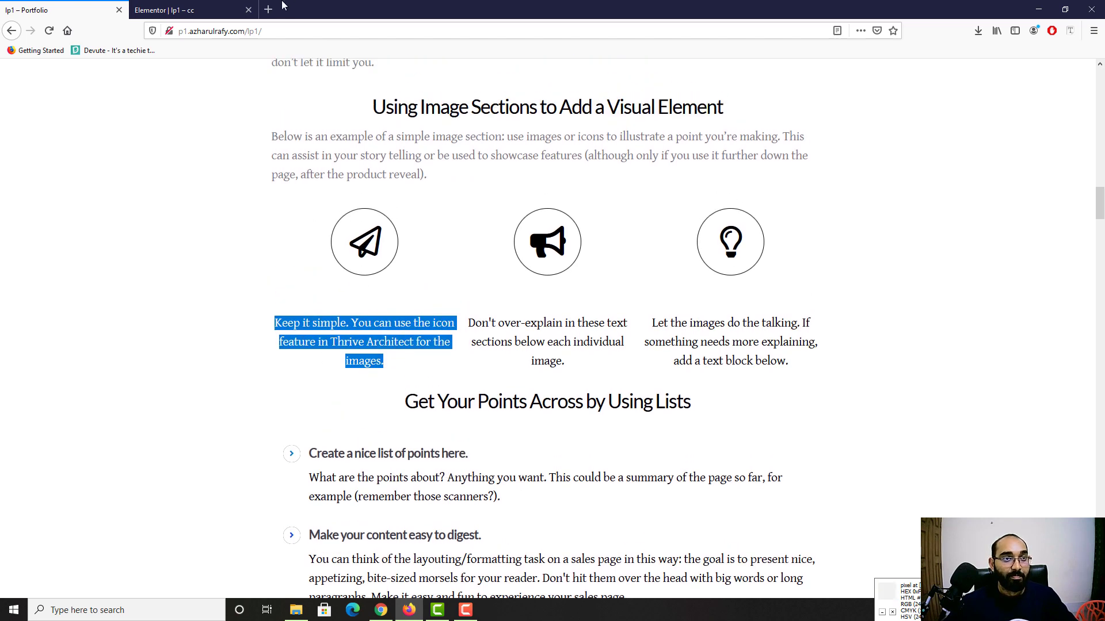
left_click(164, 10)
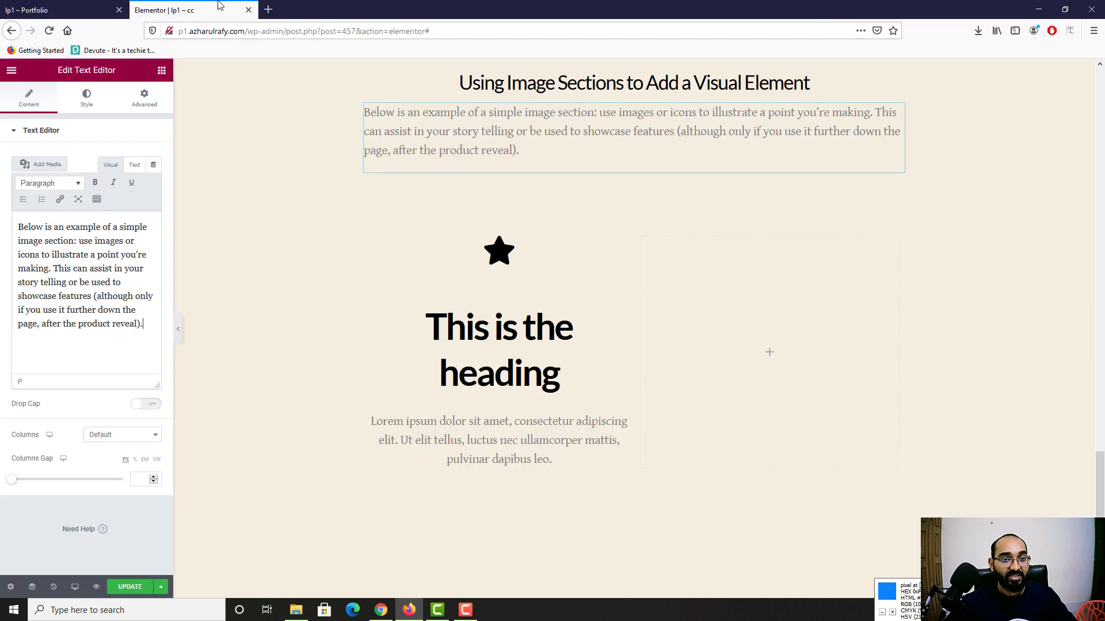
Replace the icon box's lorem ipsum description with the copied caption "Keep it simple. You can use the icon feature in Thrive Architect for the images."
left_click(499, 299)
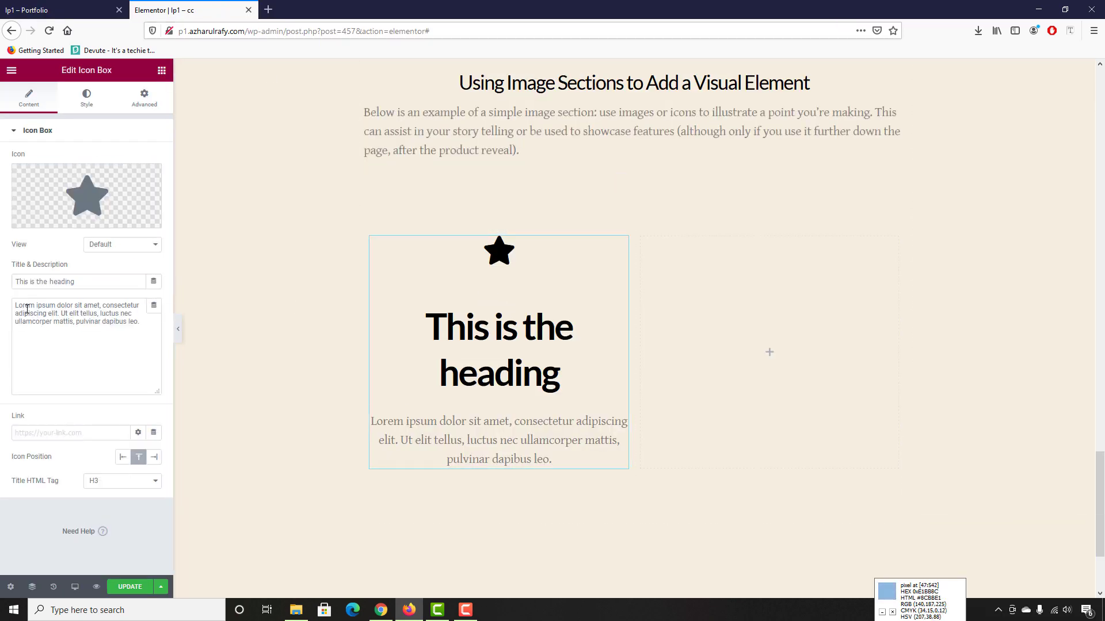
left_click(46, 310)
key("ctrl+a")
right_click(107, 314)
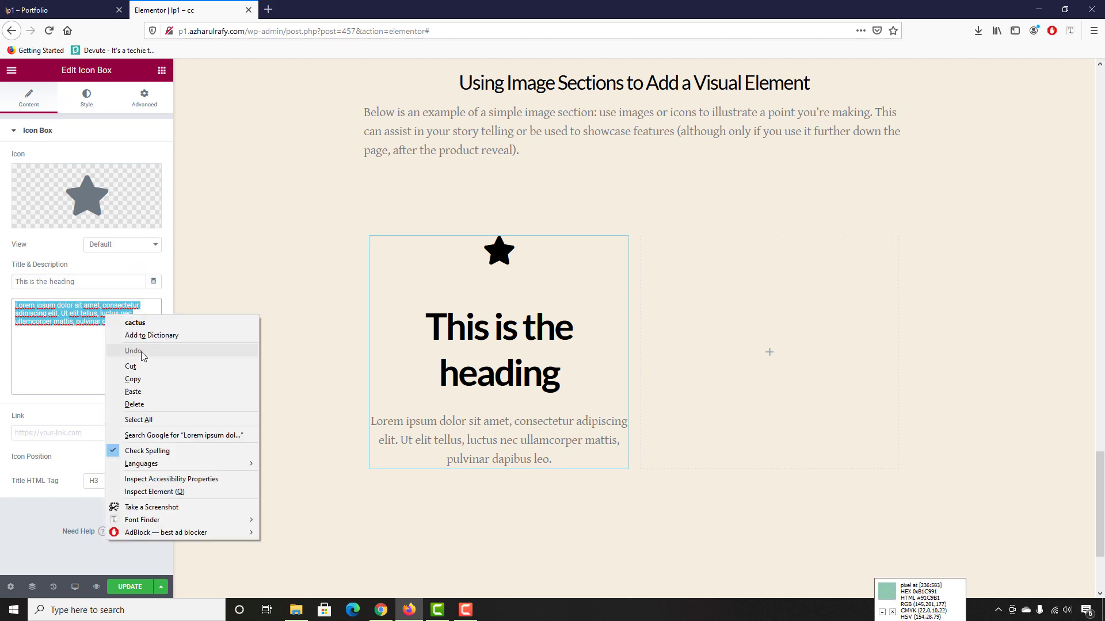
left_click(118, 379)
Check the first icon on the reference page and delete the icon box's title text
left_click(77, 6)
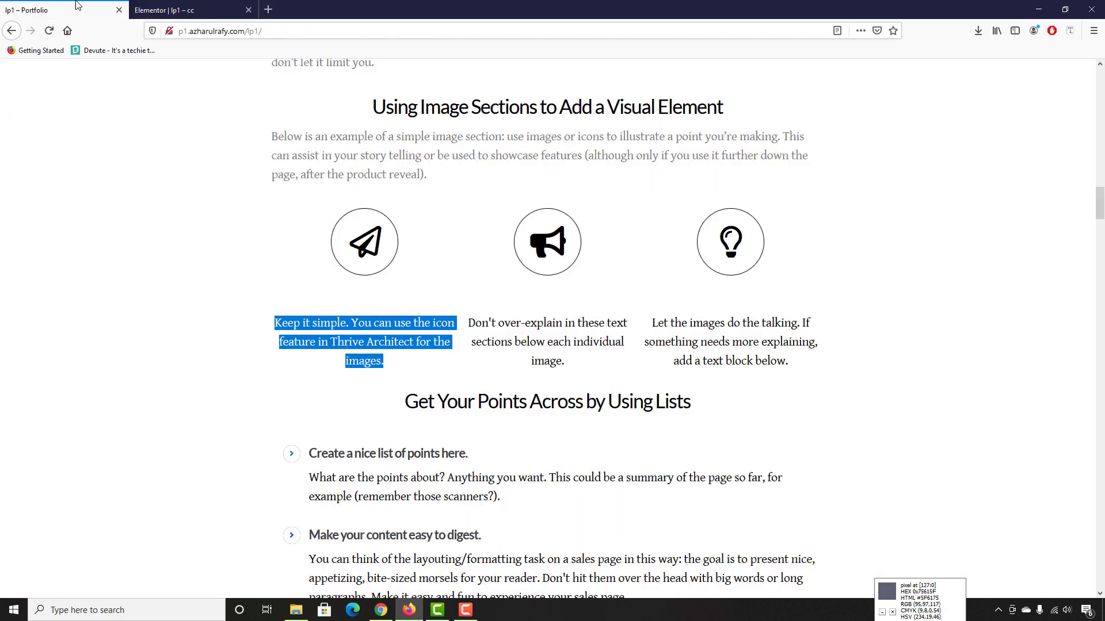
left_click(410, 302)
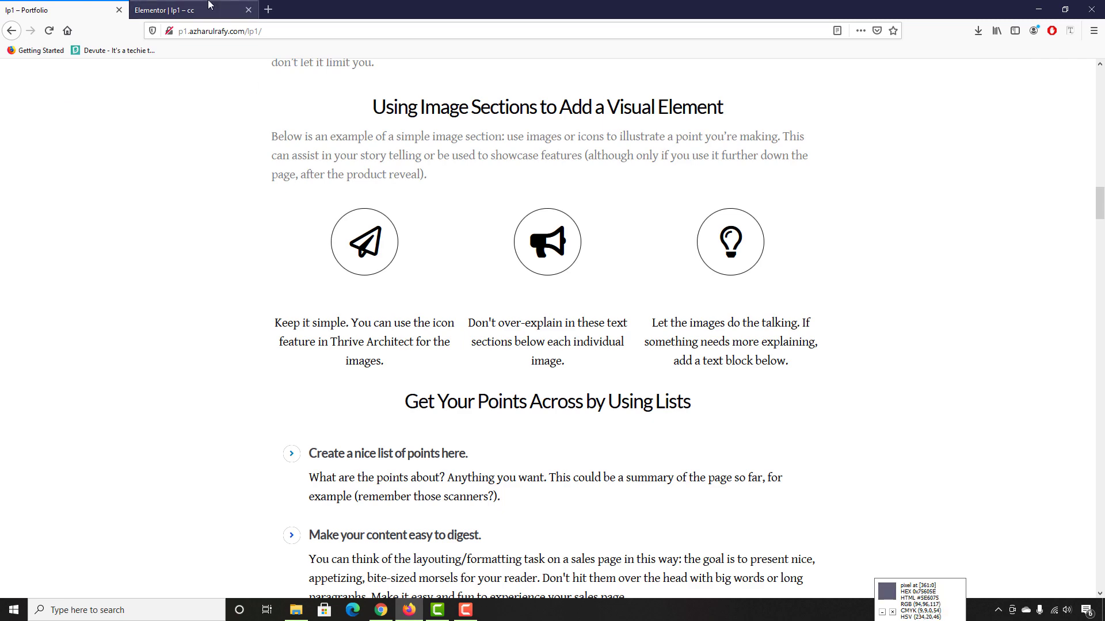
left_click(172, 10)
left_click_drag(115, 281, 2, 284)
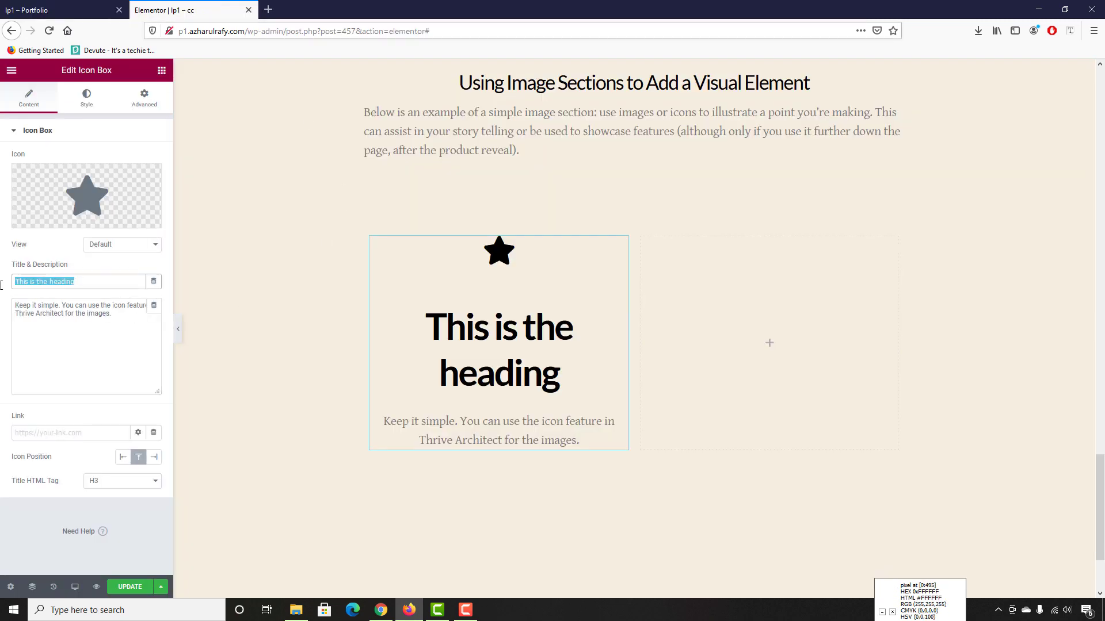
key("BackSpace")
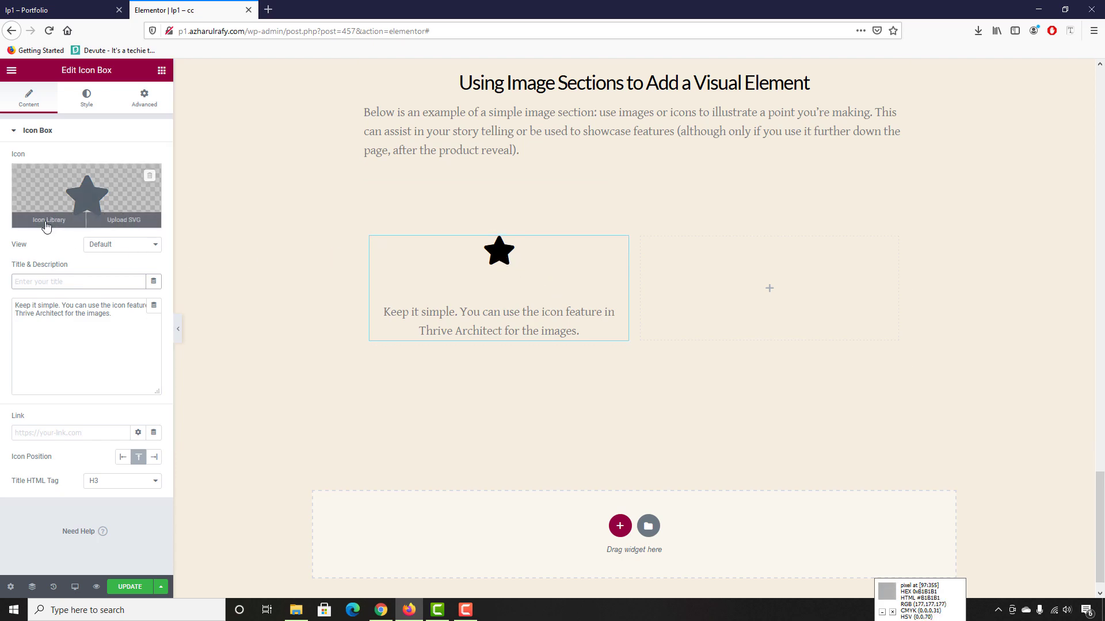
Search the icon library for "paper" and replace the star with the outlined paper plane icon used on the reference page
left_click(46, 224)
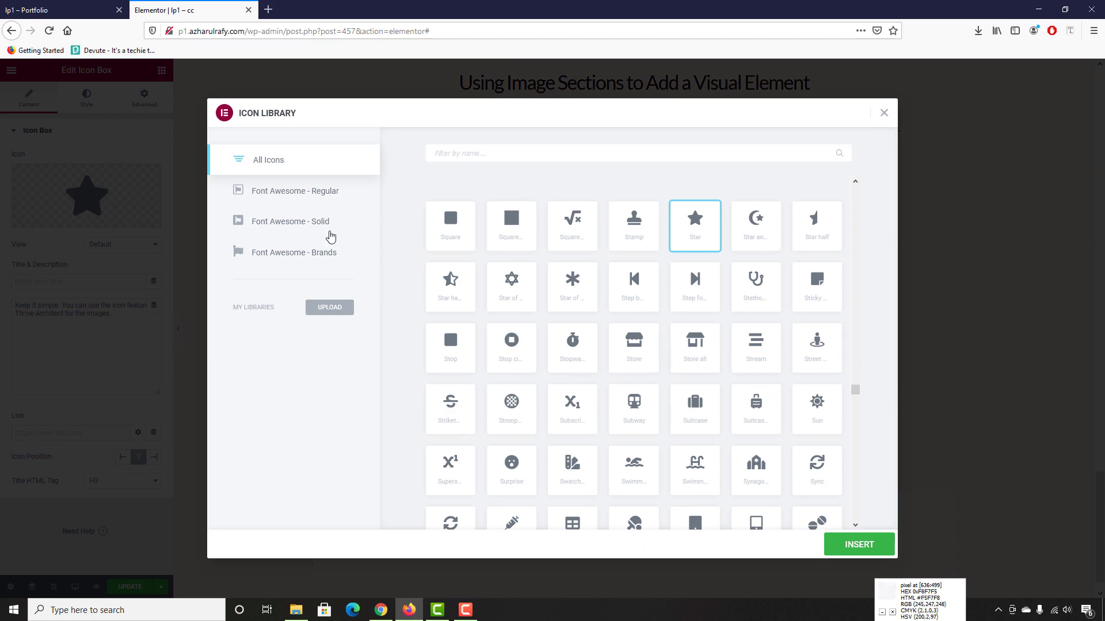
left_click(33, 6)
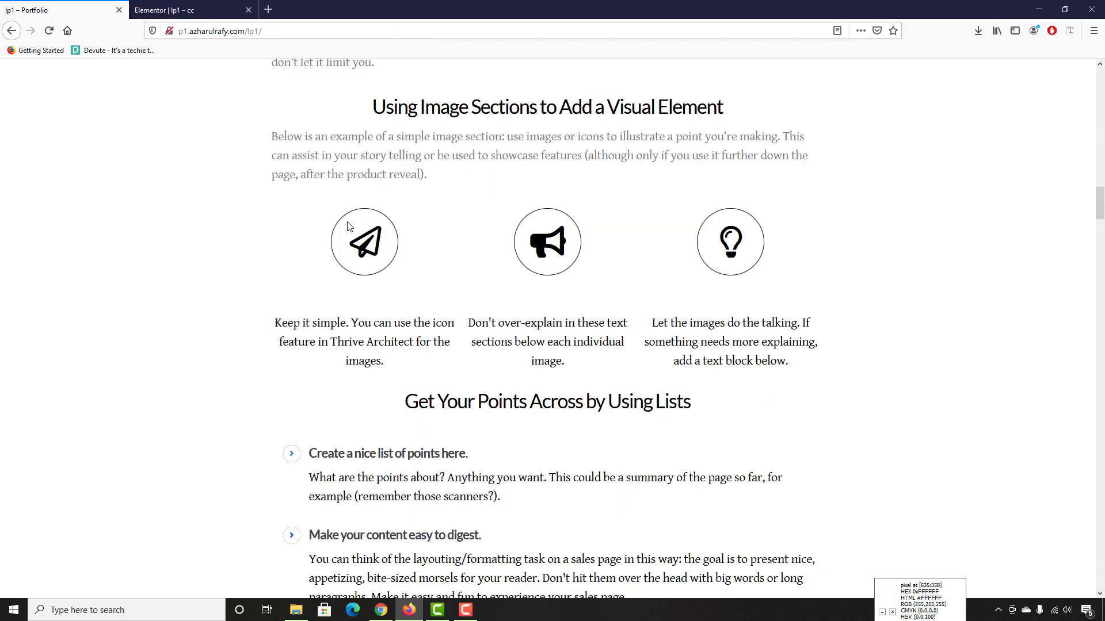
left_click(255, 5)
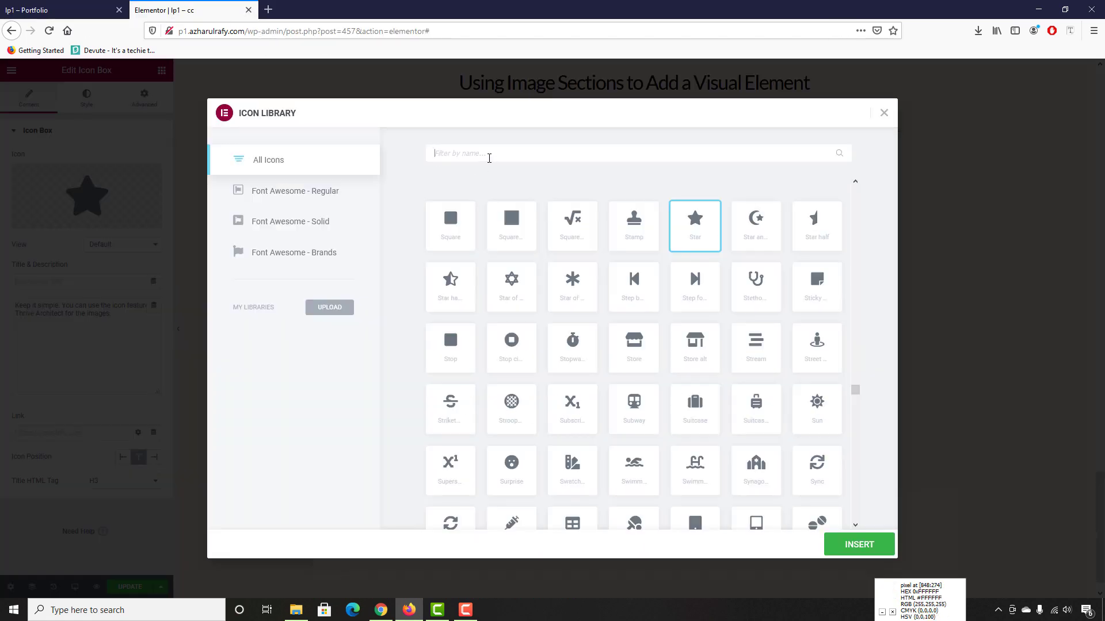
type("paper")
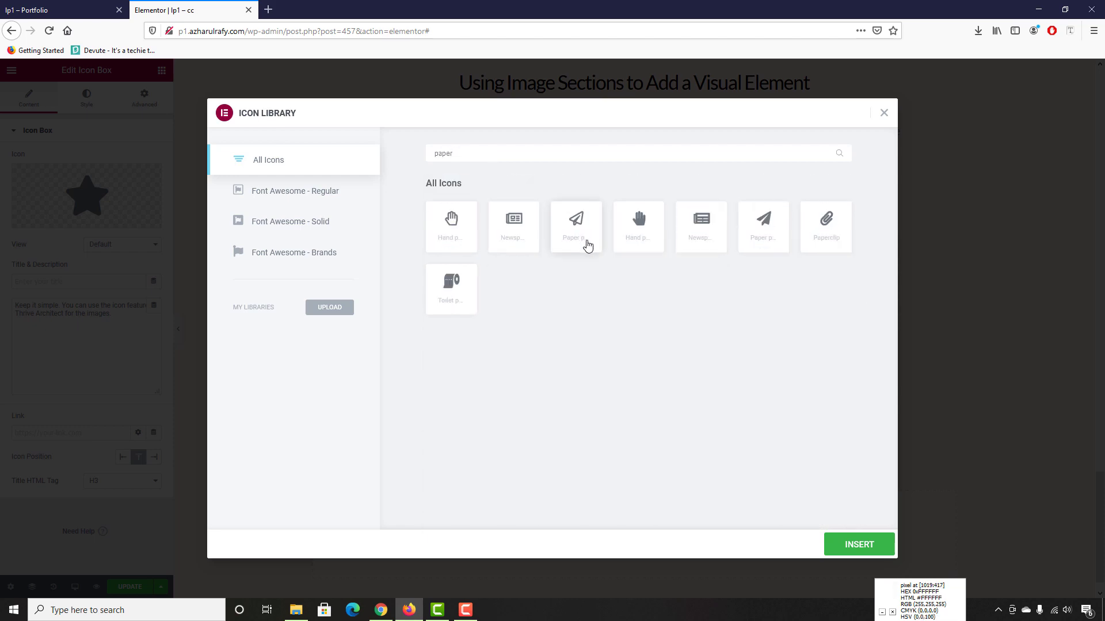
left_click(586, 245)
left_click(852, 545)
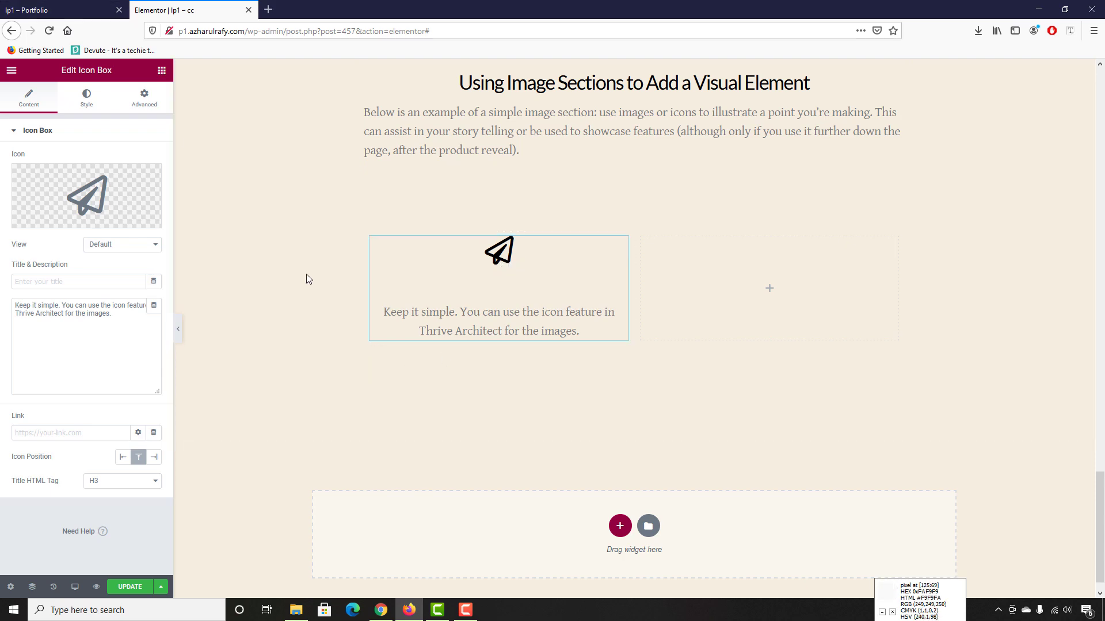
Compare the paper plane icon with the reference page and set its view to Framed
key("ctrl+Tab")
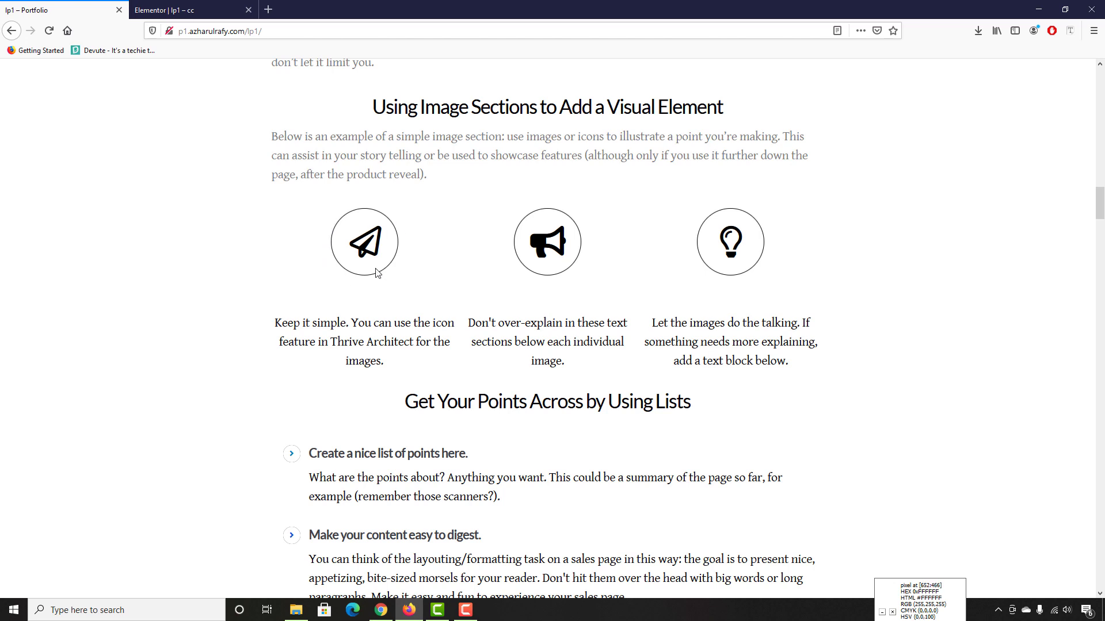
key("ctrl+Tab")
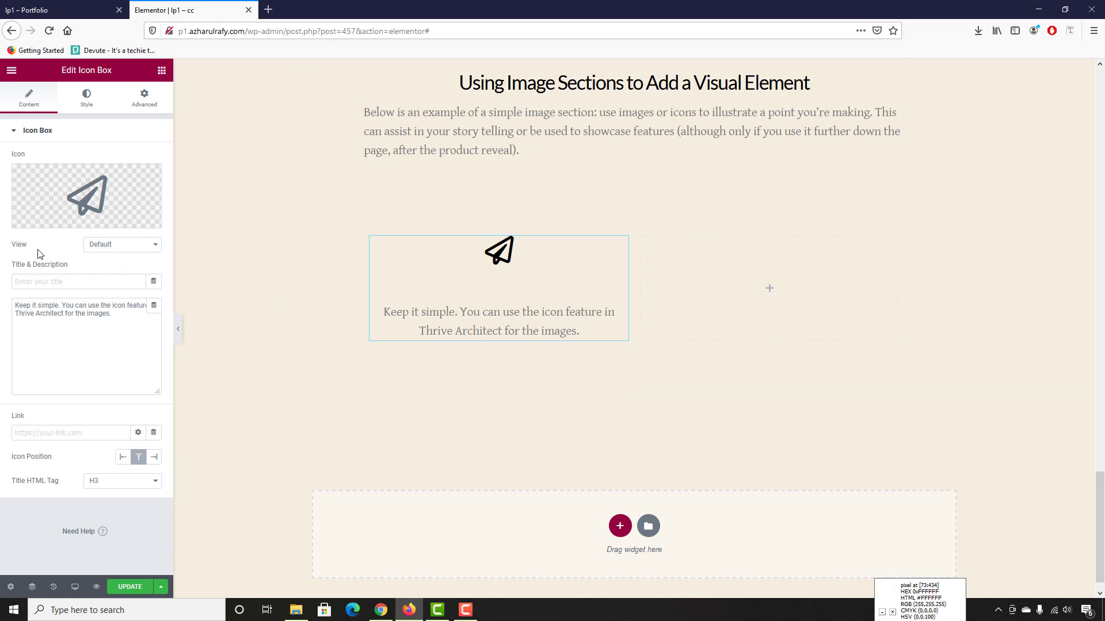
left_click(109, 246)
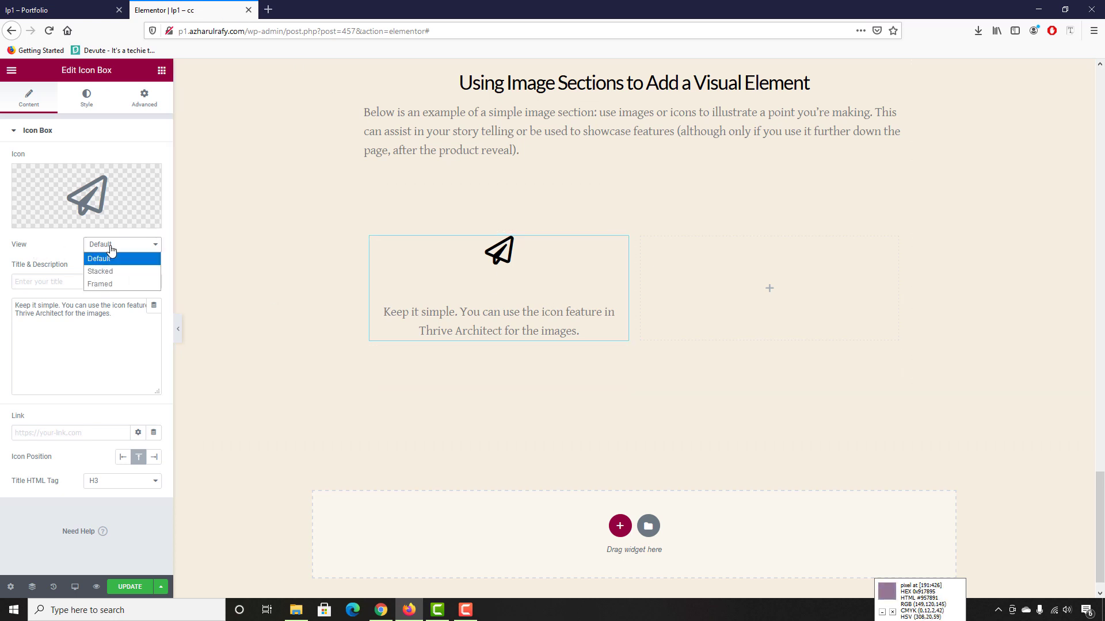
left_click(114, 286)
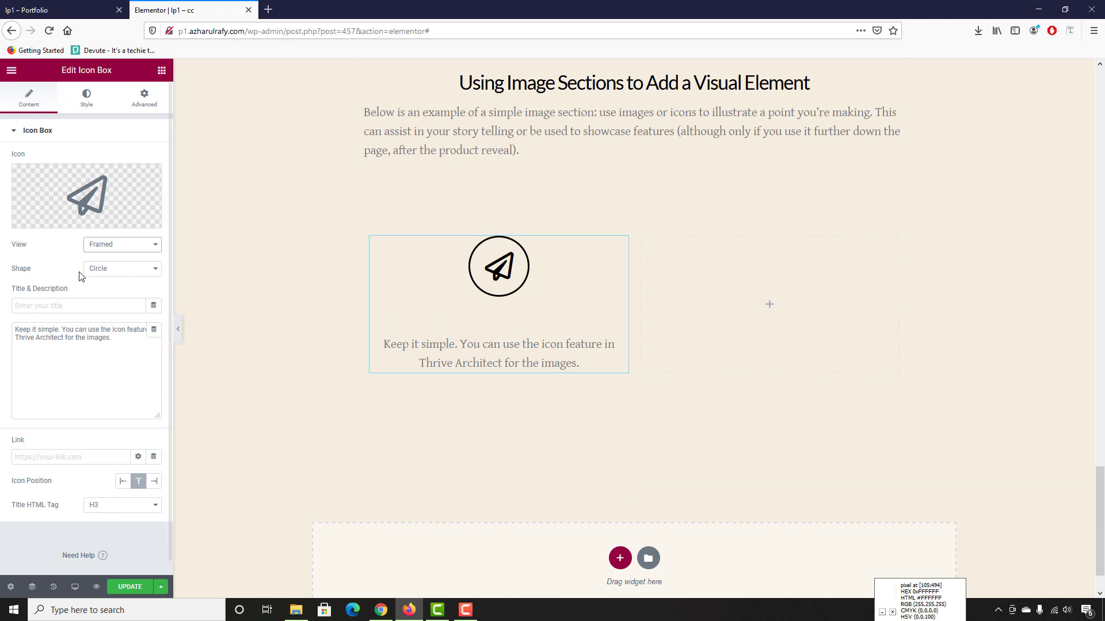
Try the Square shape for the icon's frame and return it to Circle
left_click(99, 269)
left_click(116, 295)
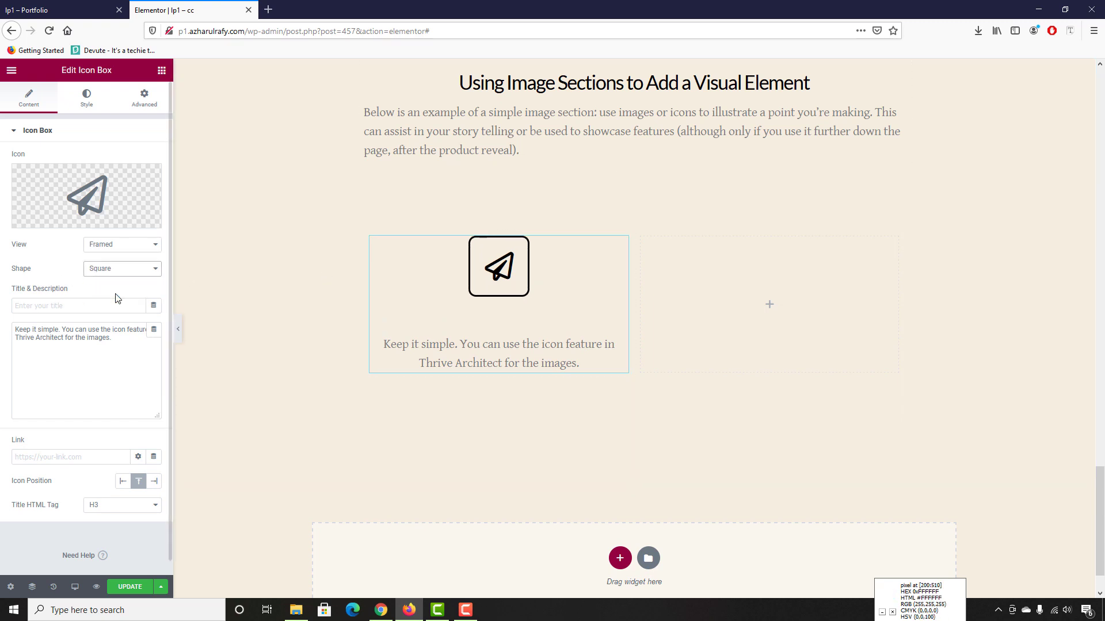
left_click(118, 276)
left_click(116, 286)
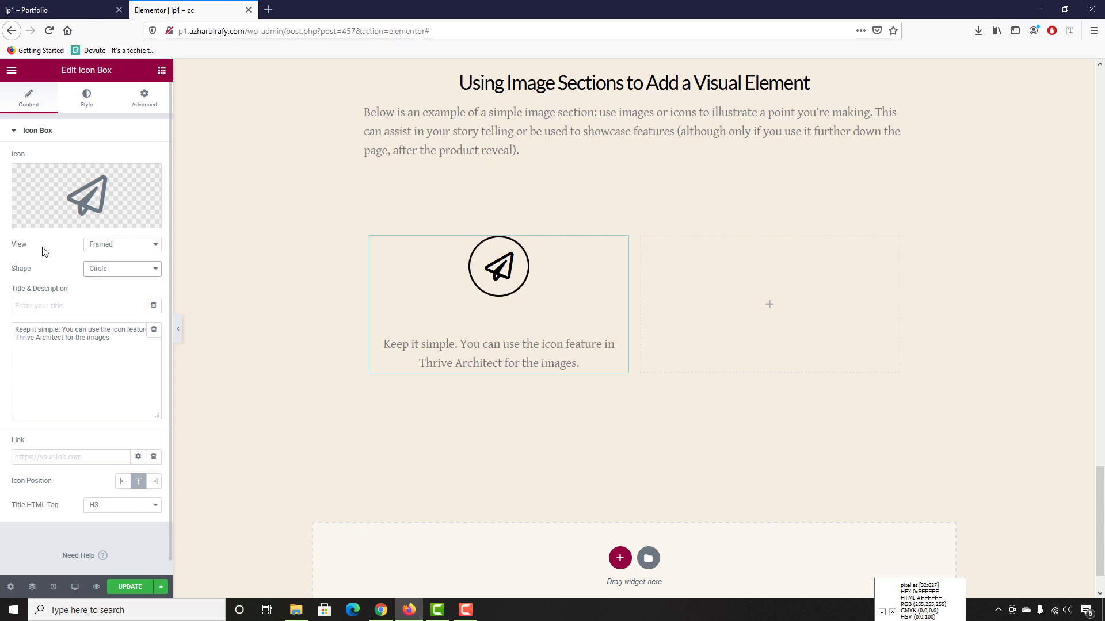
Set the framed icon's size to 42 and padding to 30, and compare it with the reference icon
left_click(86, 106)
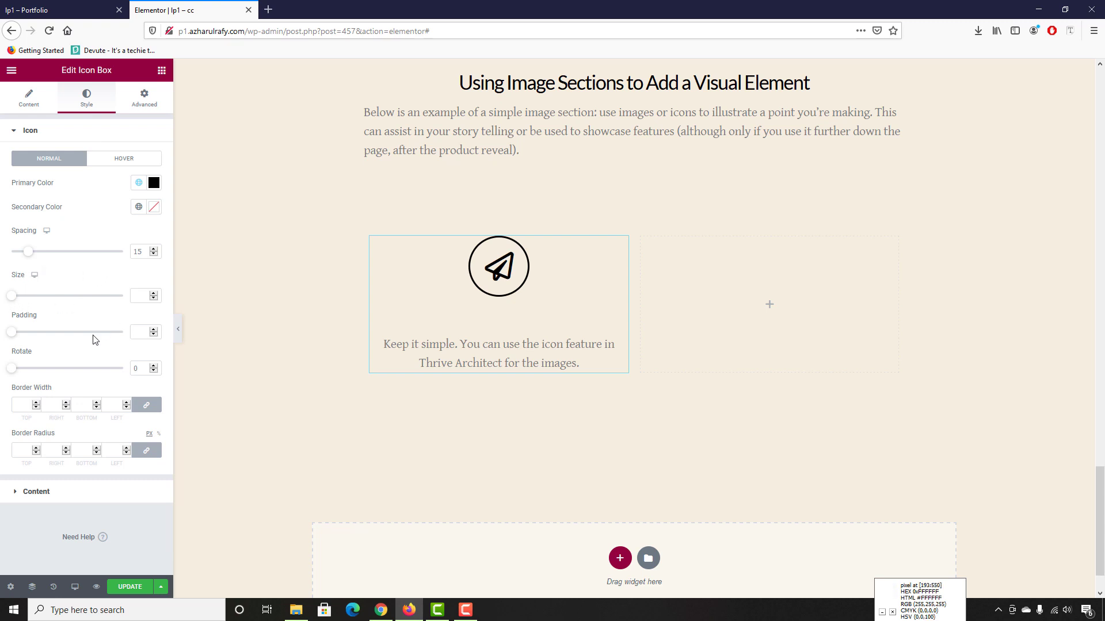
left_click_drag(12, 296, 44, 340)
left_click(89, 6)
left_click(164, 9)
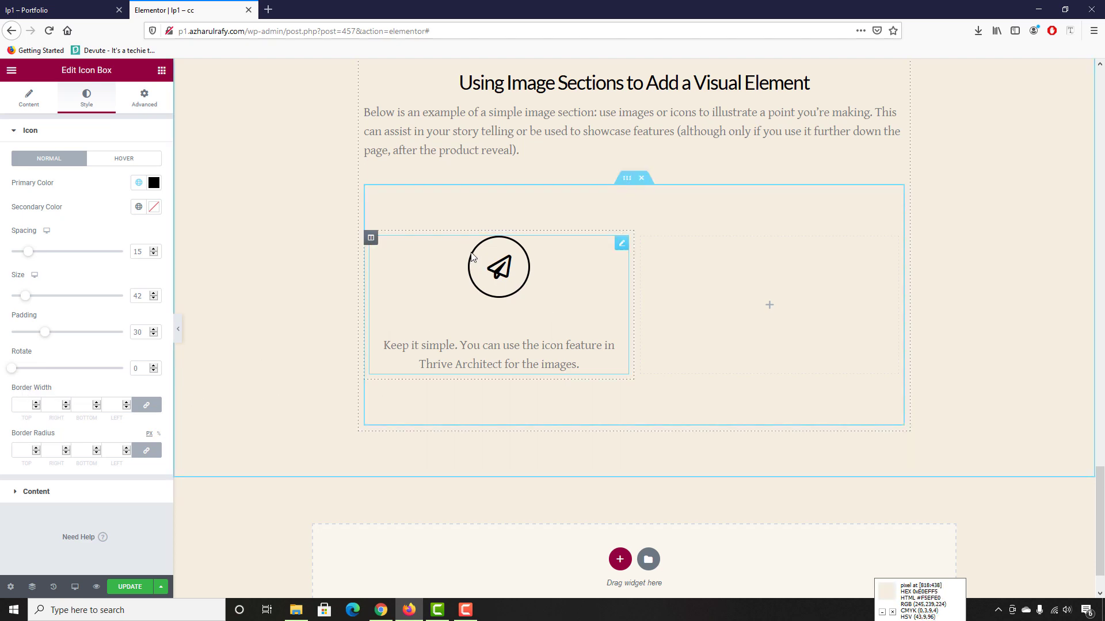
Set the icon's border width to 1 on all sides and compare the circle's thickness with the reference page
left_click(101, 4)
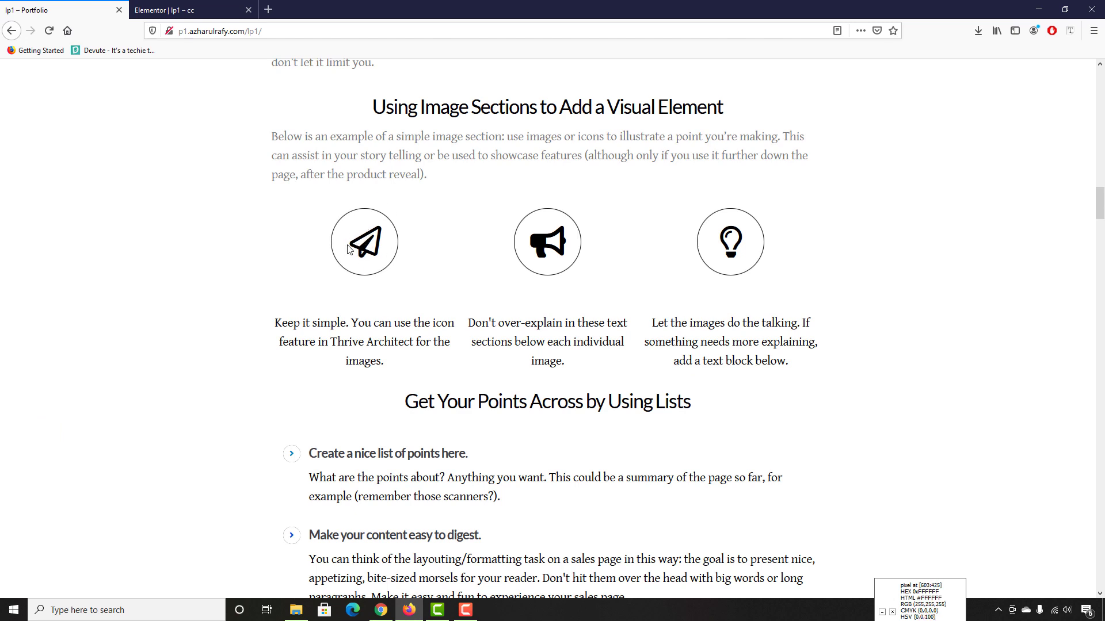
left_click(210, 6)
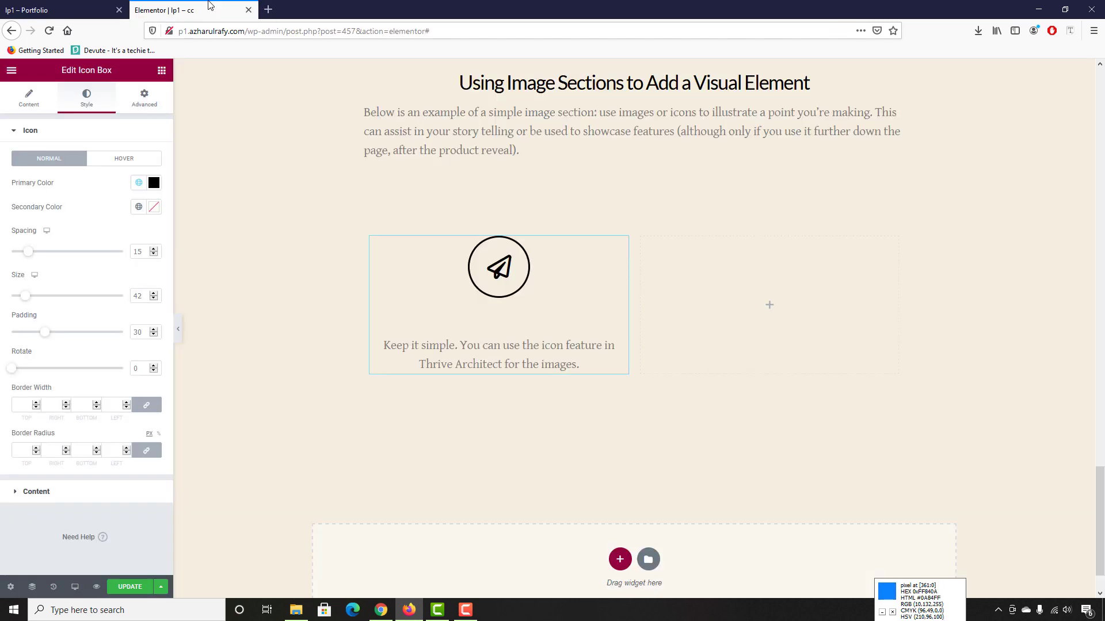
left_click(149, 405)
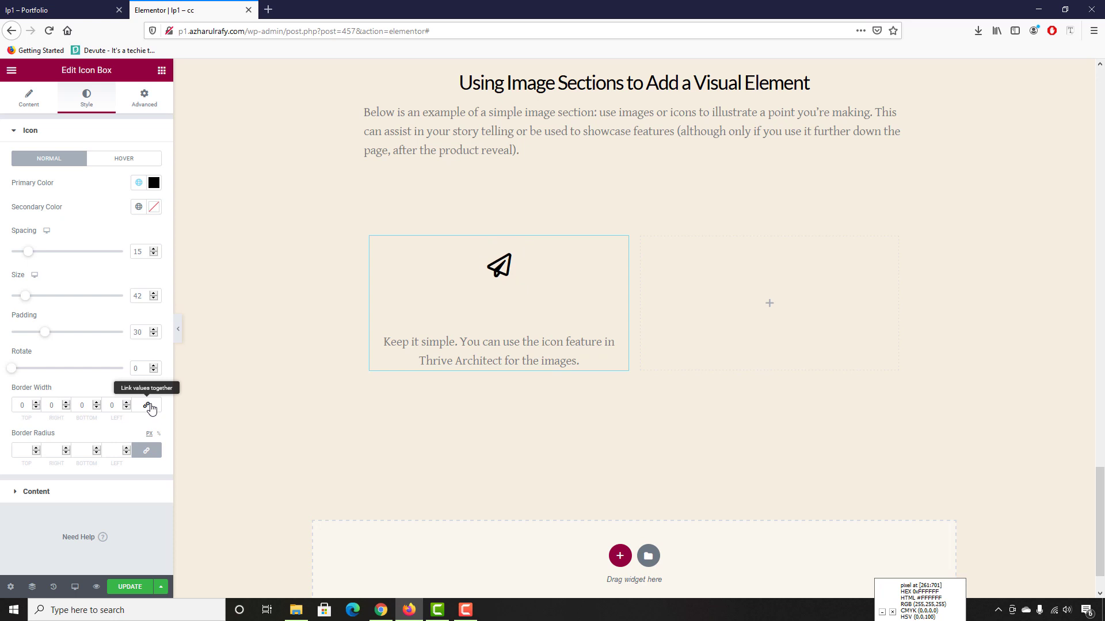
left_click(148, 406)
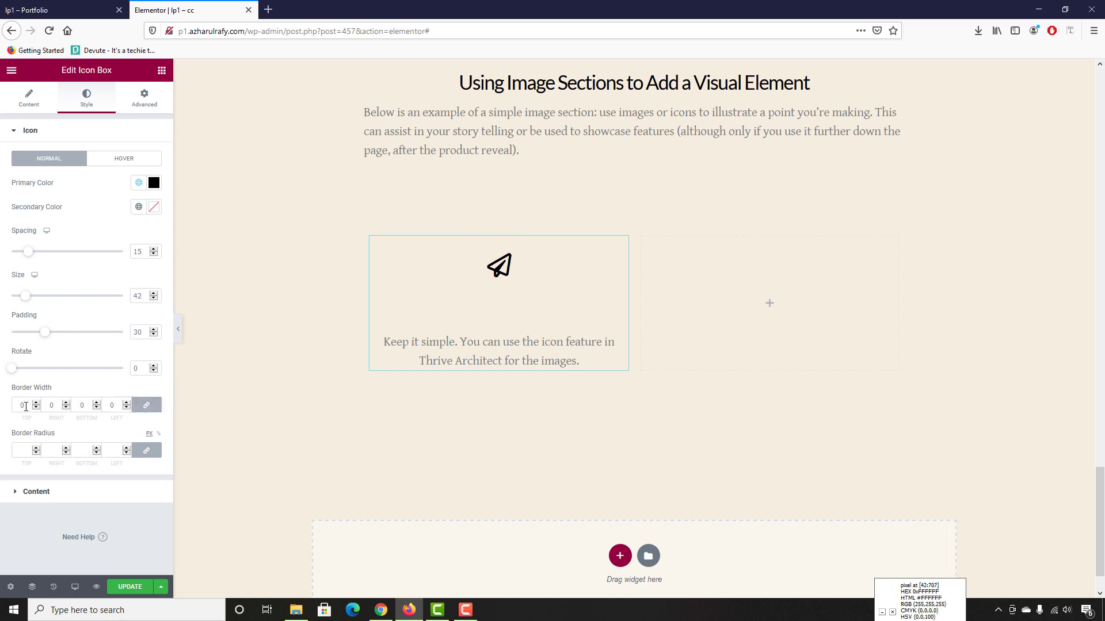
type("1")
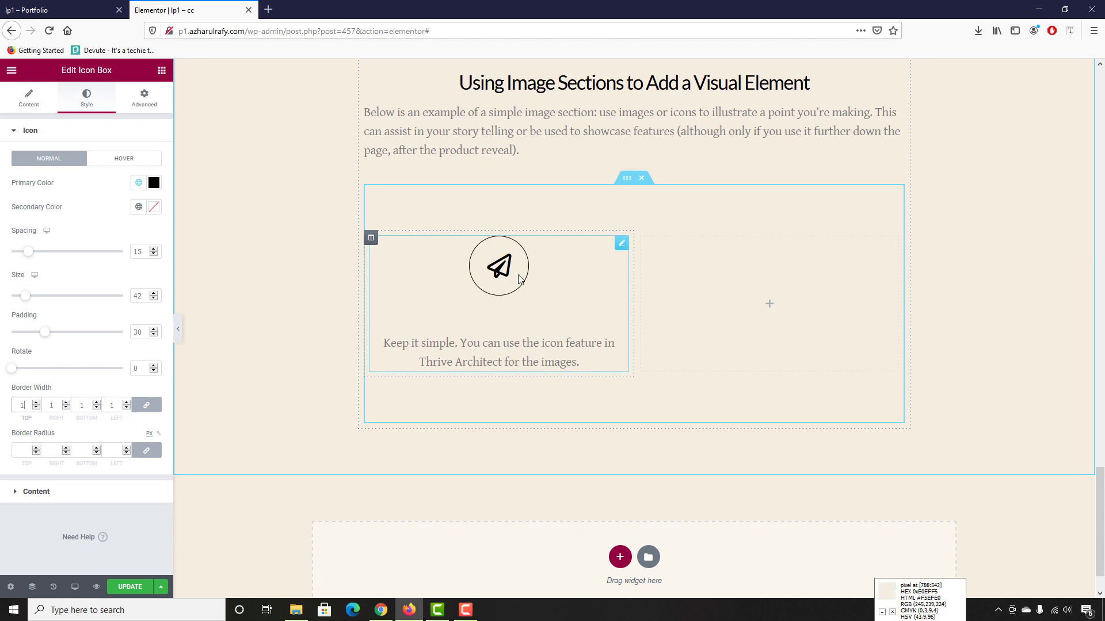
key("ctrl+Tab")
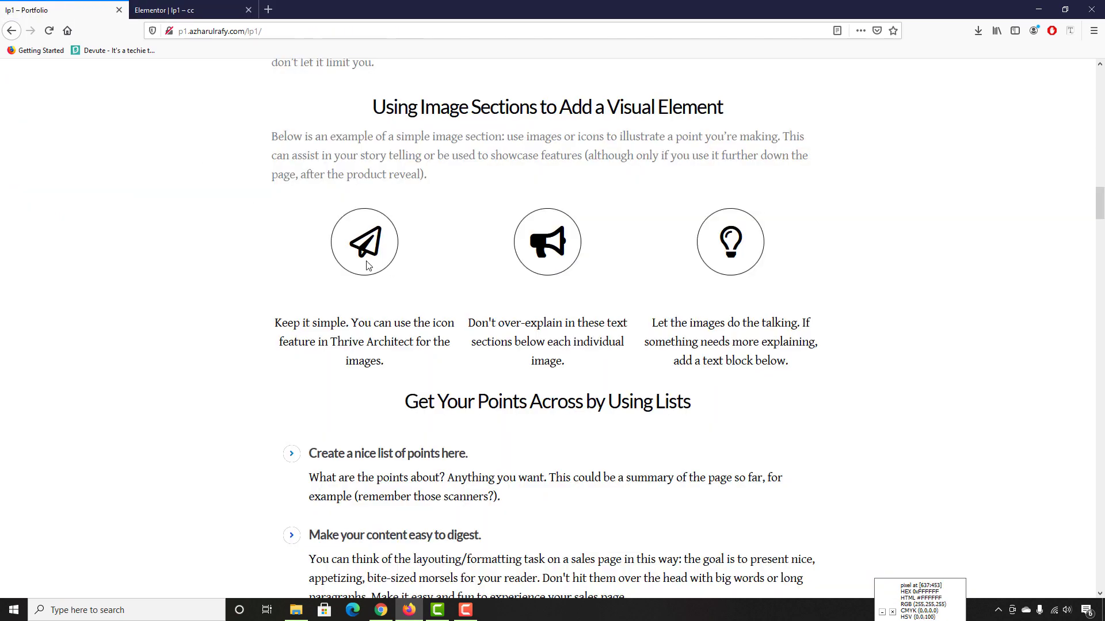
key("ctrl+Tab")
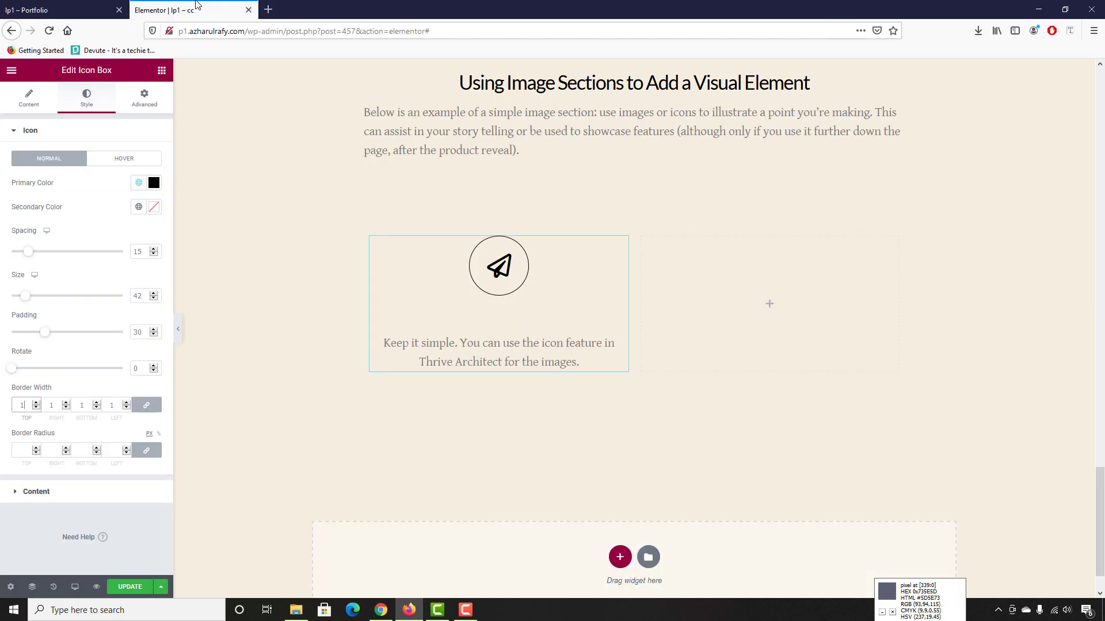
Unlink the icon's border widths and try setting the left, bottom and right sides to 0
left_click(144, 408)
left_click(108, 407)
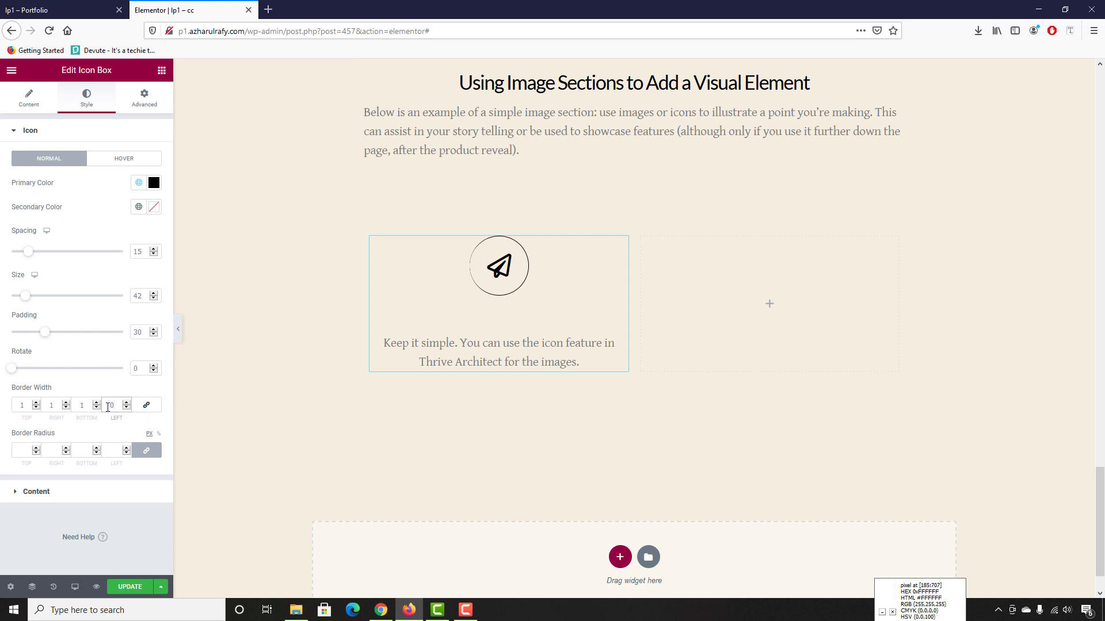
key("shift+Tab")
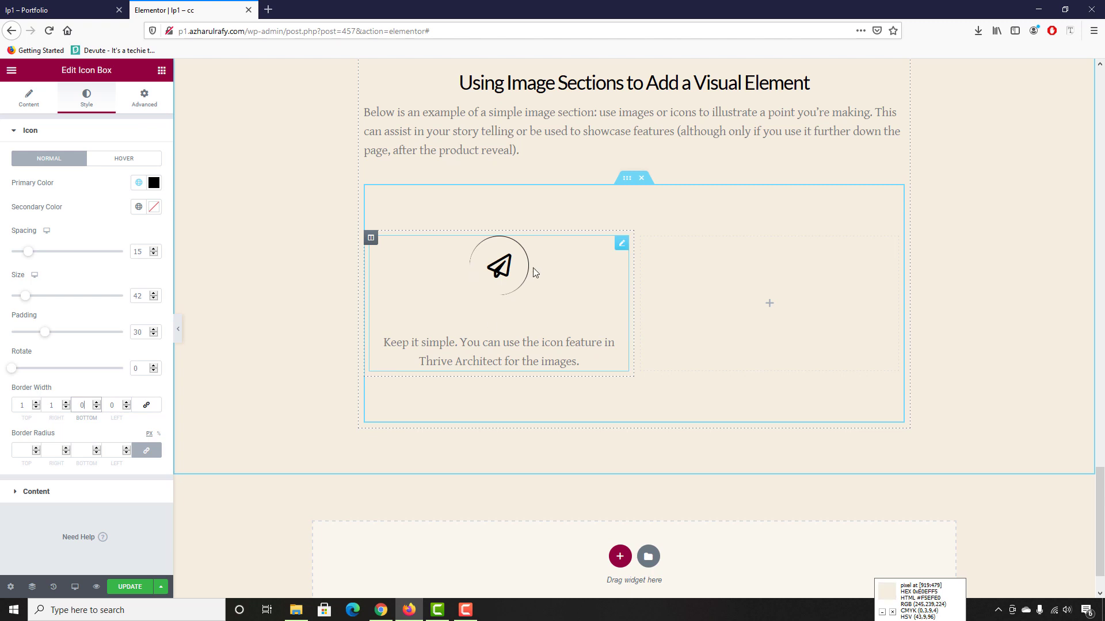
key("shift+Tab")
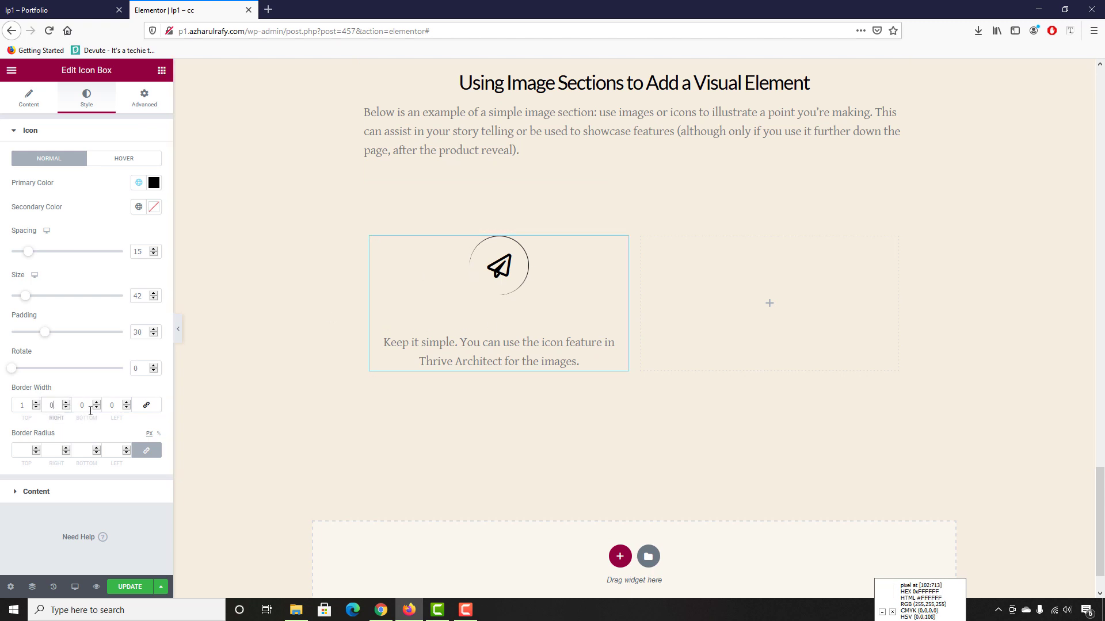
type("0")
Try bottom border widths of 1 and 5, relink all sides at 1, and return to the reference page
key("Tab")
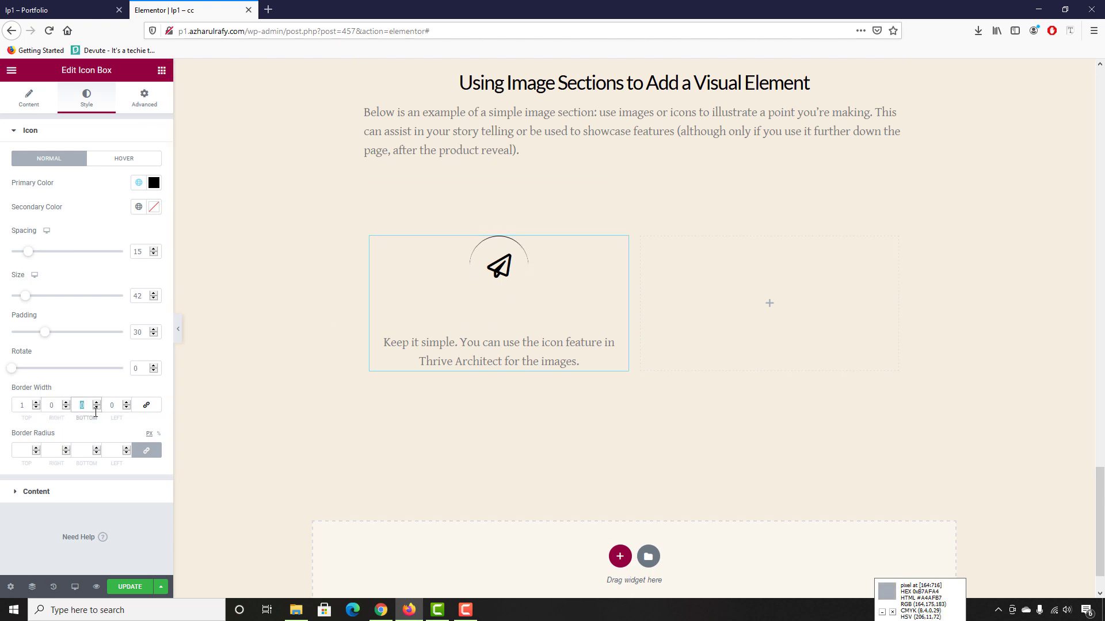
type("1")
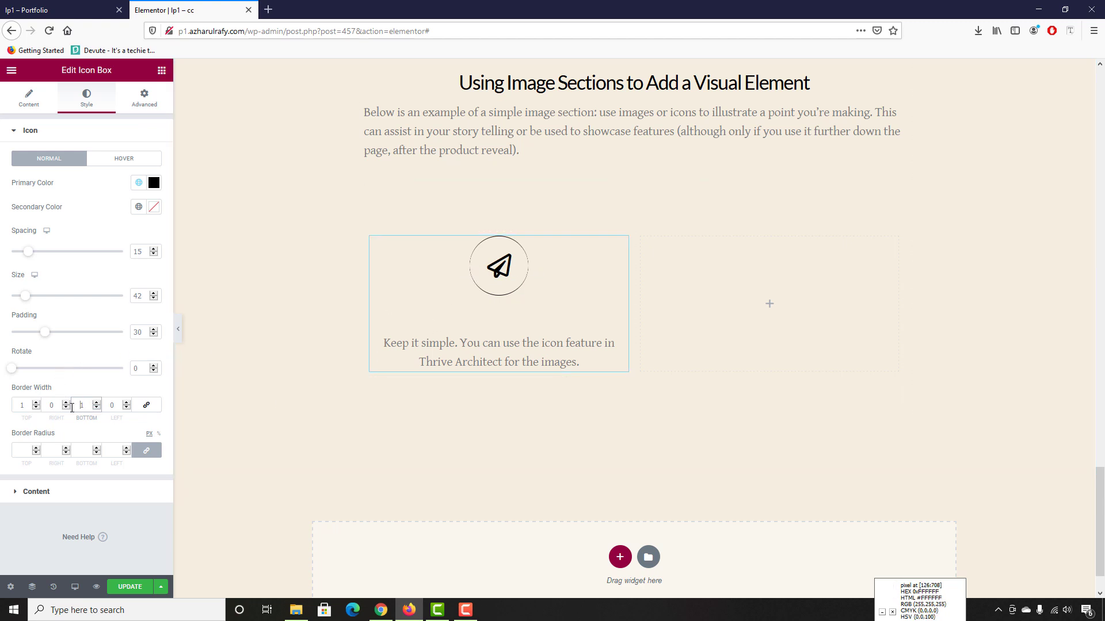
left_click(95, 408)
left_click_drag(86, 411, 82, 409)
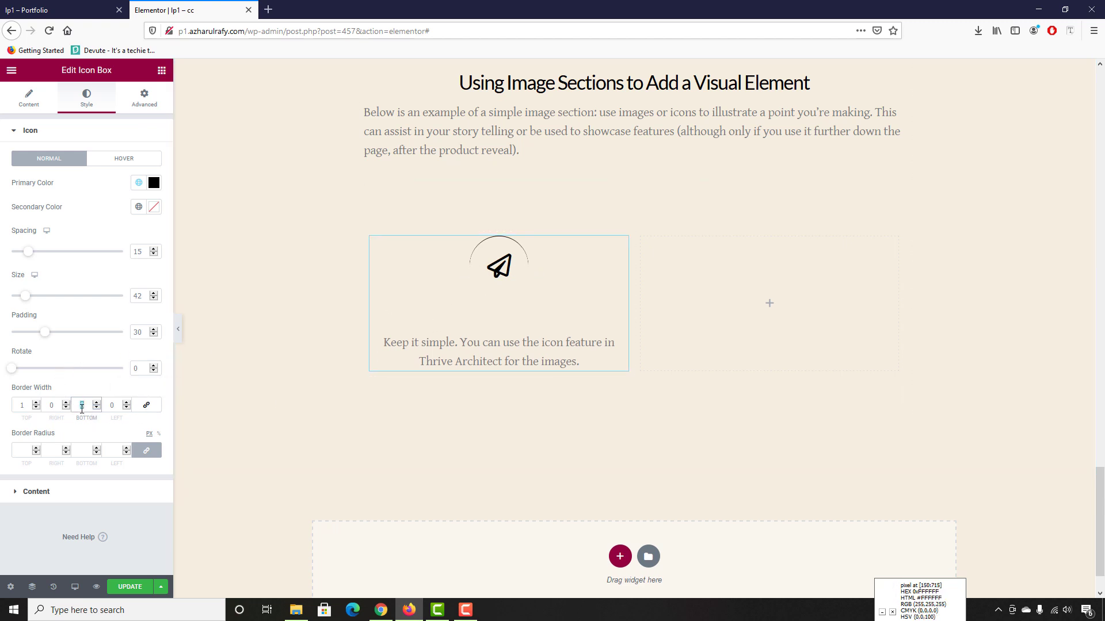
type("5")
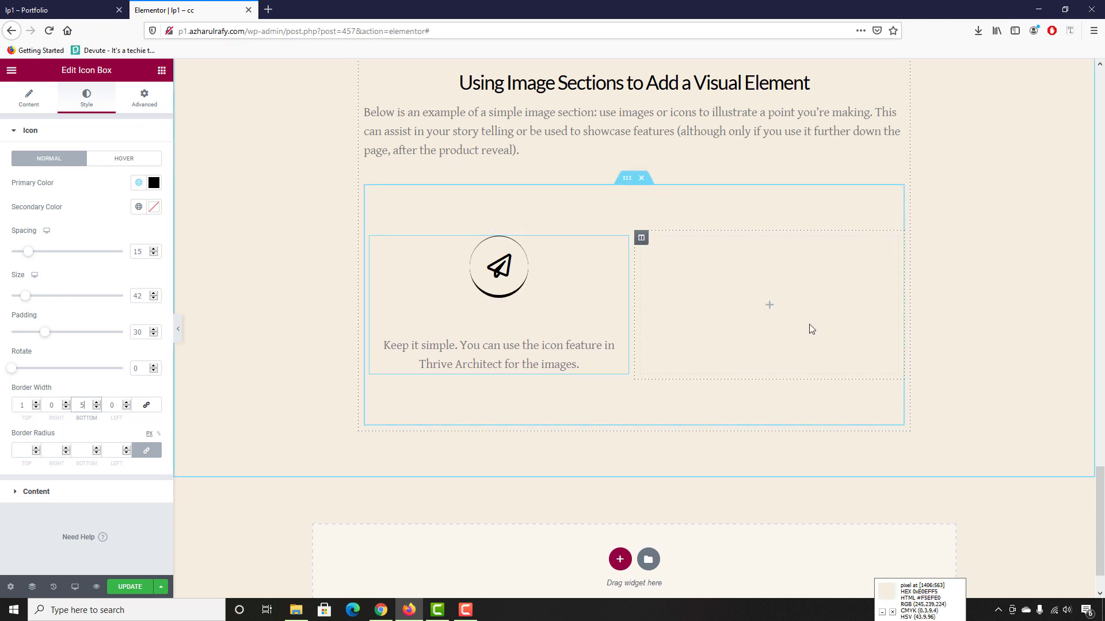
left_click(145, 406)
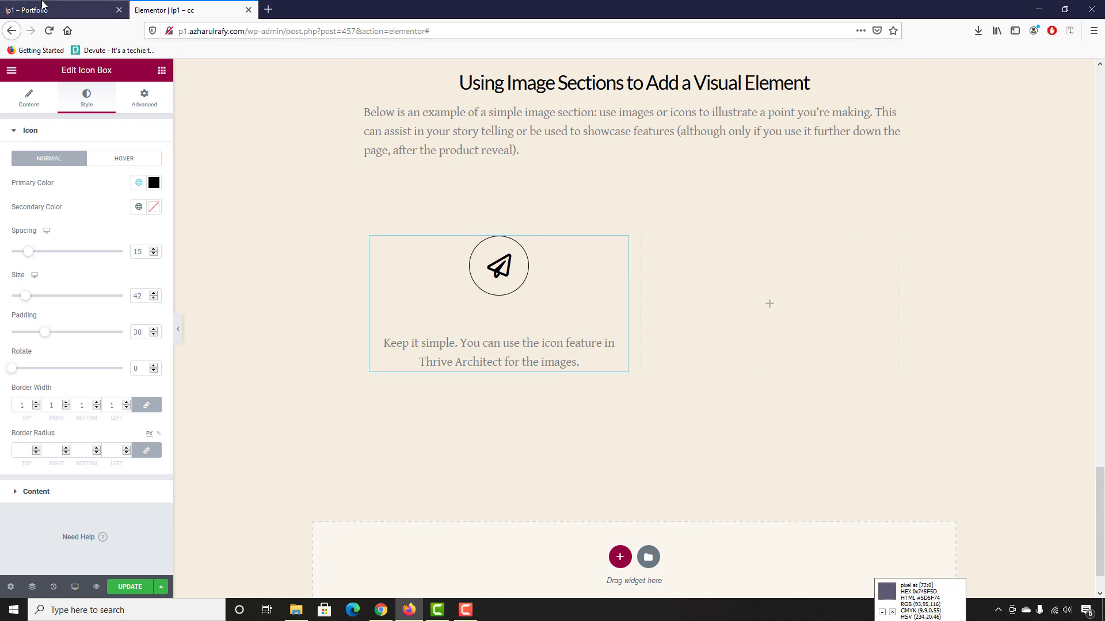
left_click(63, 10)
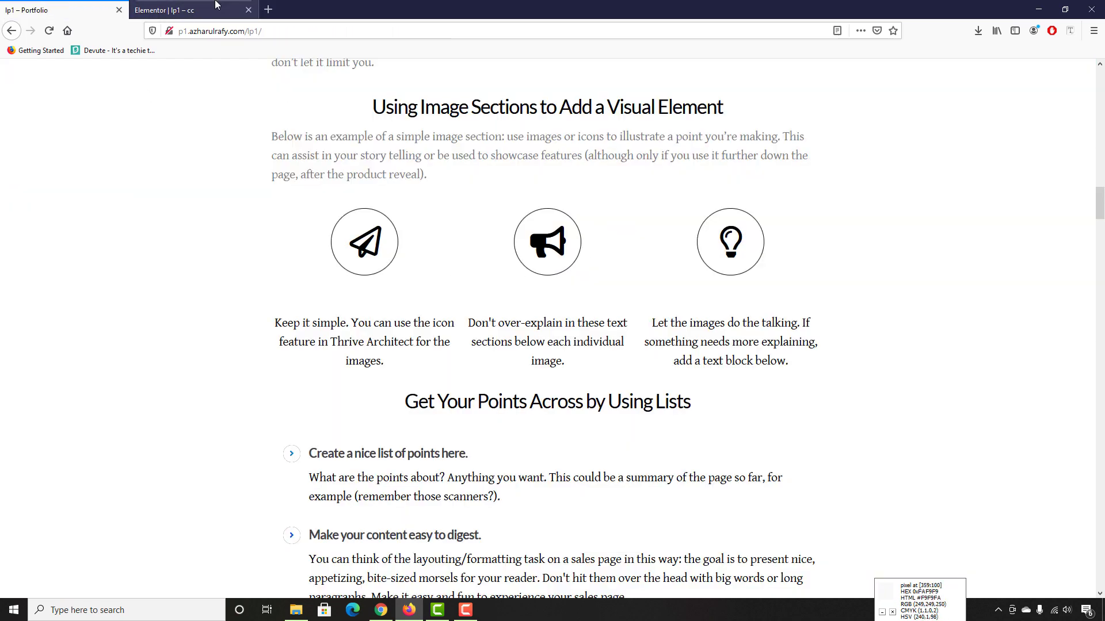
Compare the framed paper-plane icon box and its caption in the template with the first icon on the reference page
left_click(167, 10)
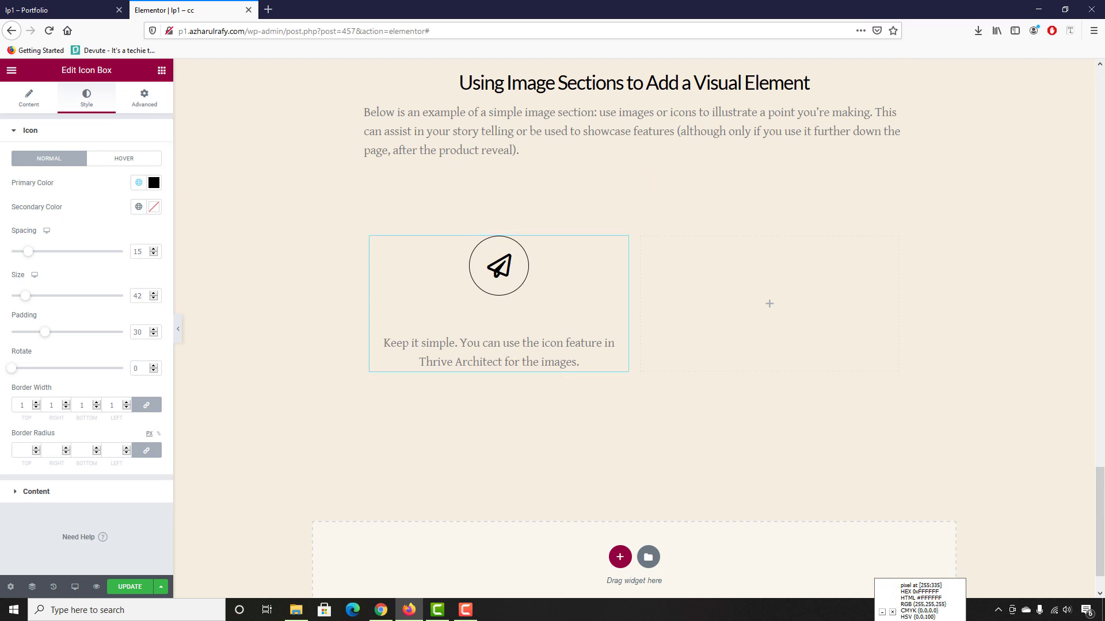
left_click(50, 7)
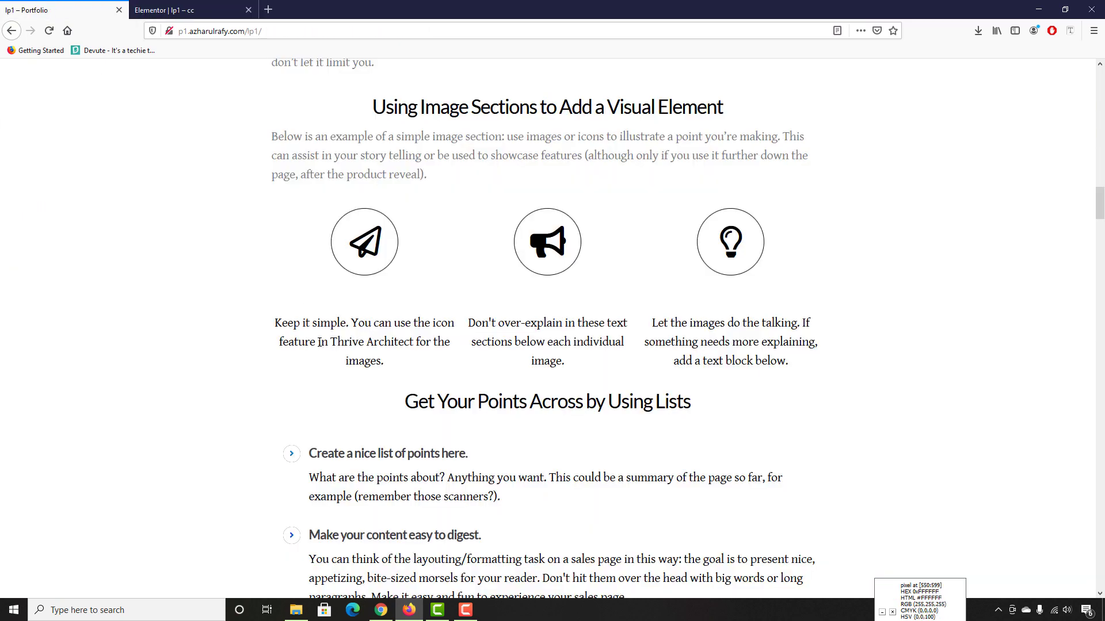
key("ctrl+Tab")
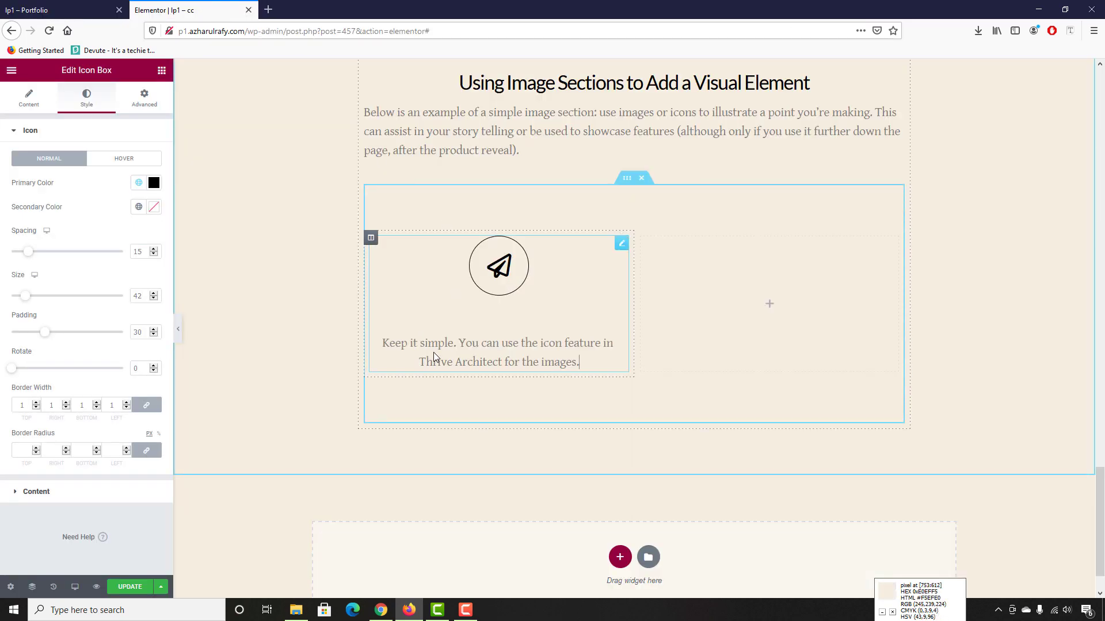
left_click(27, 97)
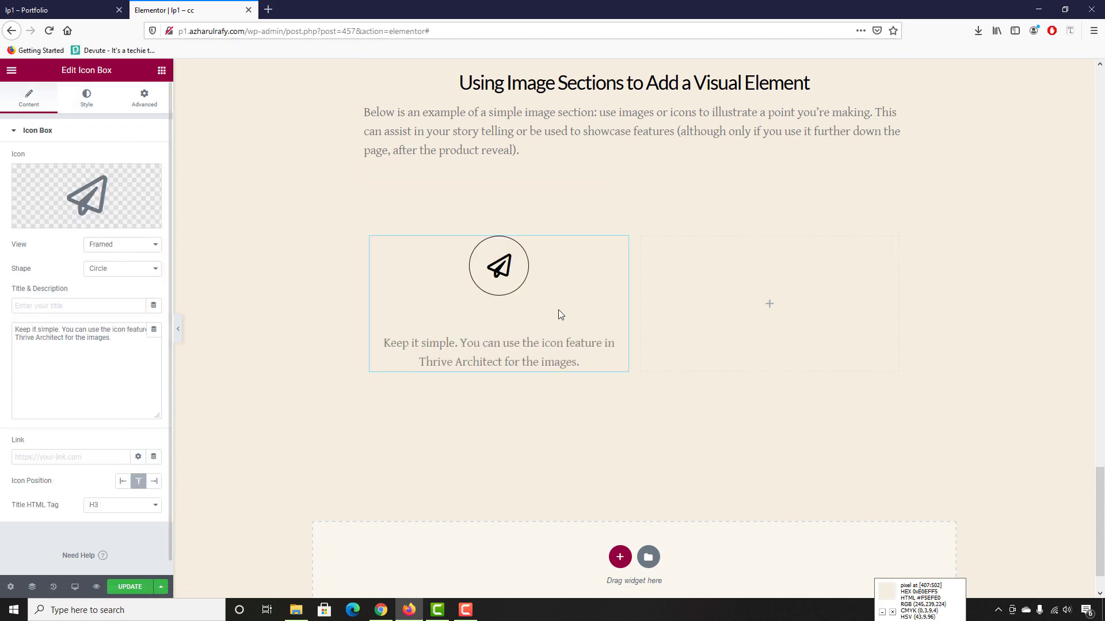
left_click(92, 10)
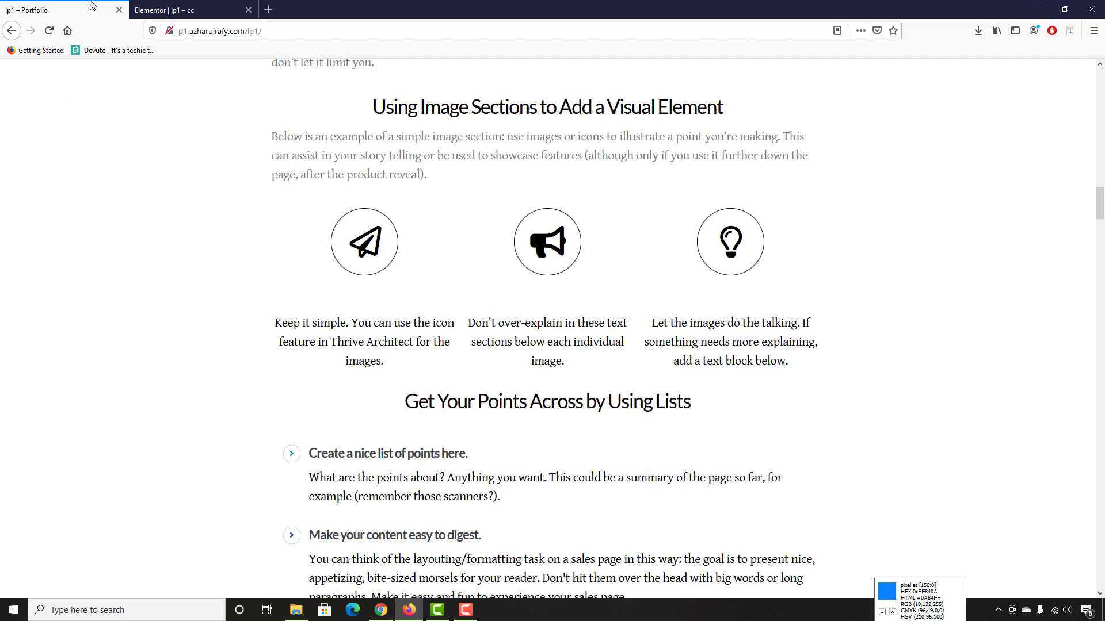
left_click(205, 5)
left_click(95, 8)
left_click(212, 9)
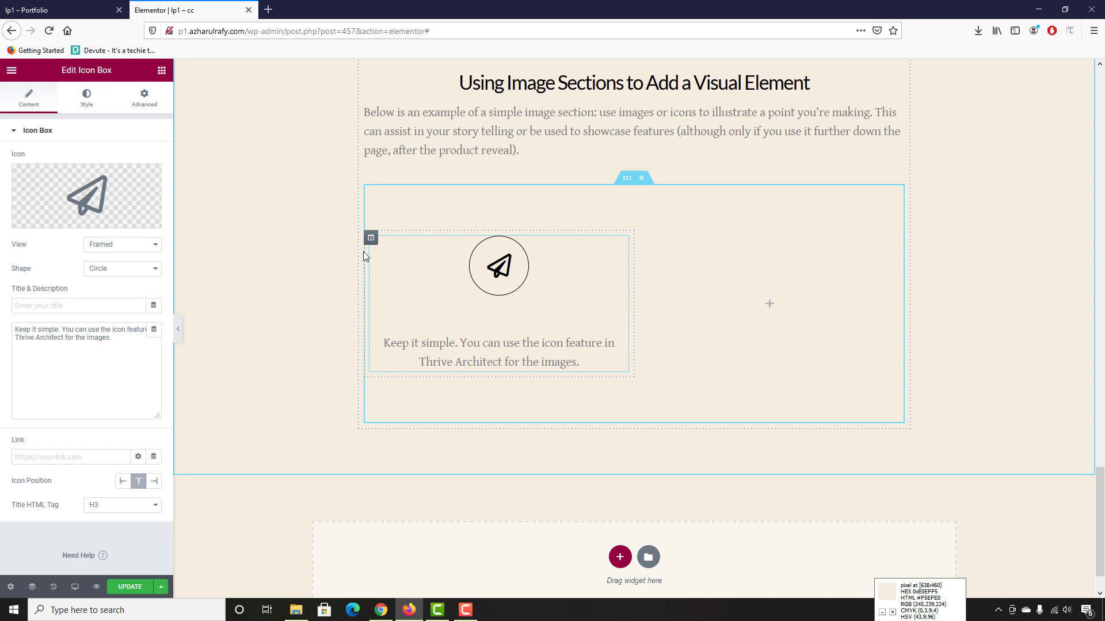
Duplicate the icon box column twice and delete the empty column, leaving a row of three icon boxes
right_click(372, 238)
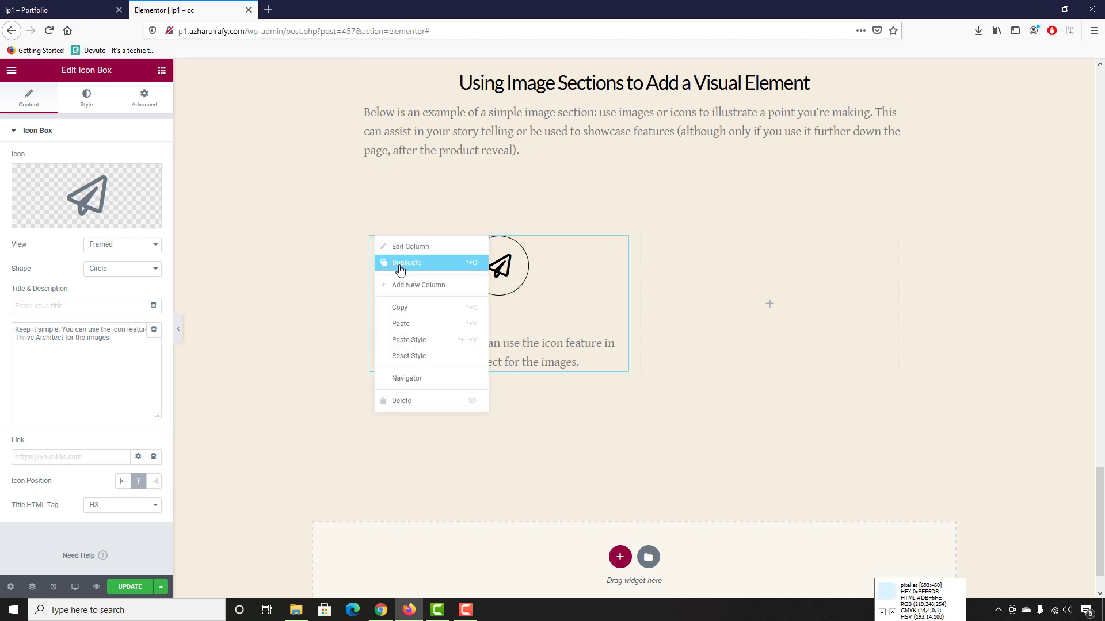
left_click(401, 268)
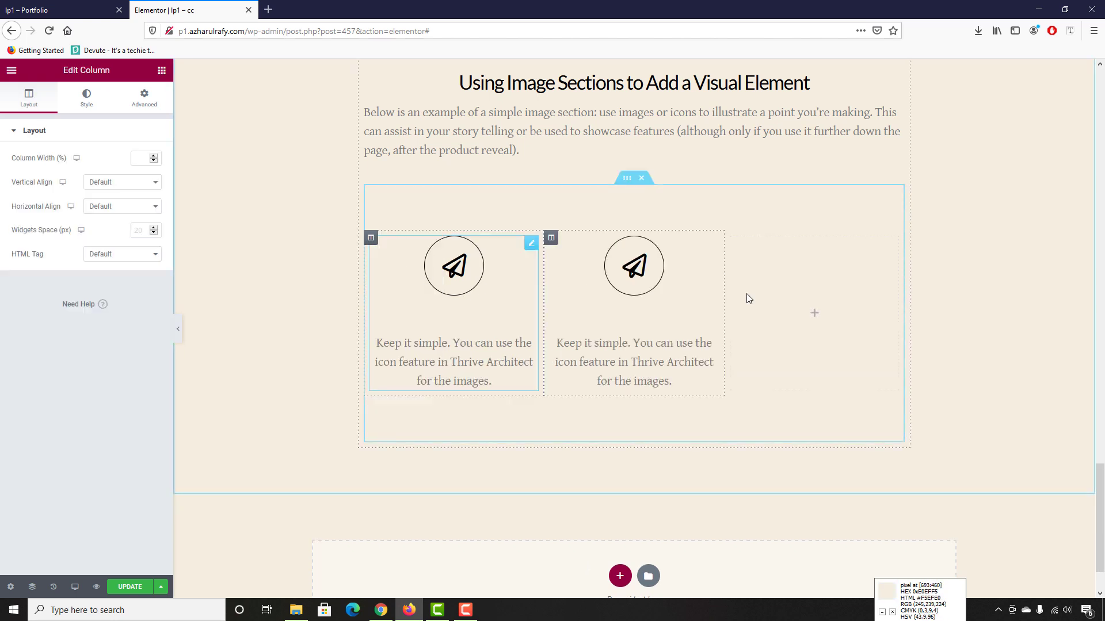
right_click(550, 237)
left_click(580, 267)
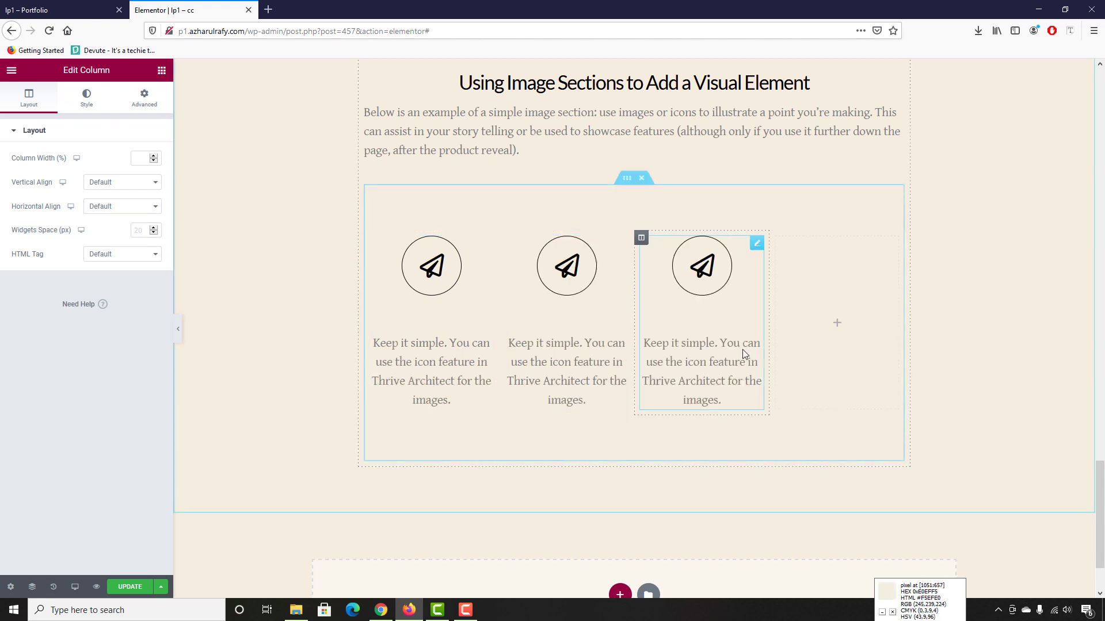
right_click(838, 325)
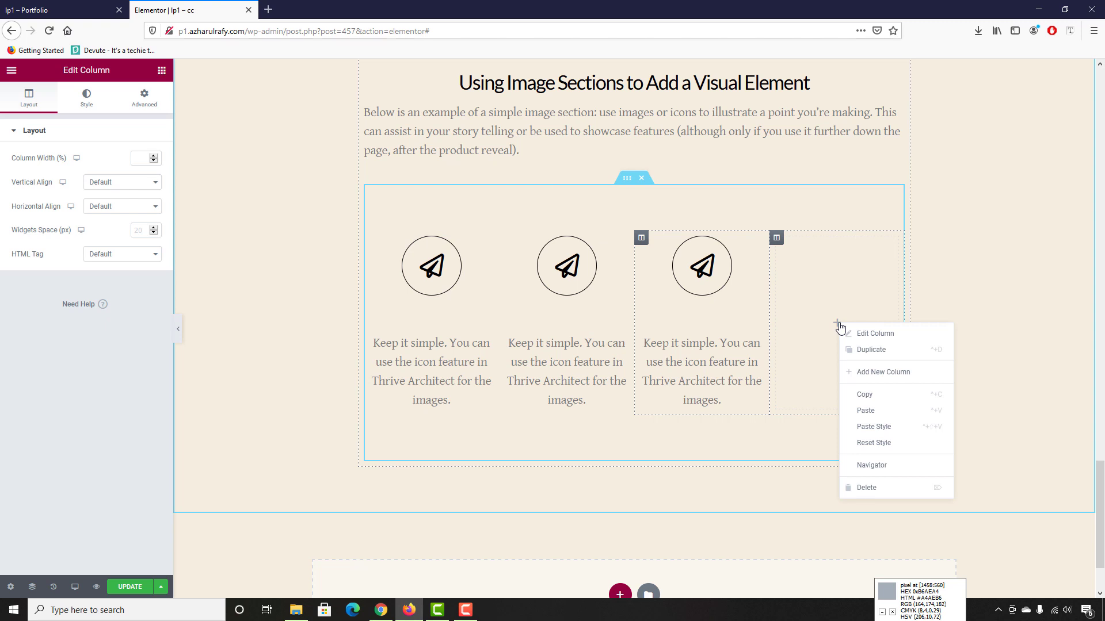
left_click(867, 488)
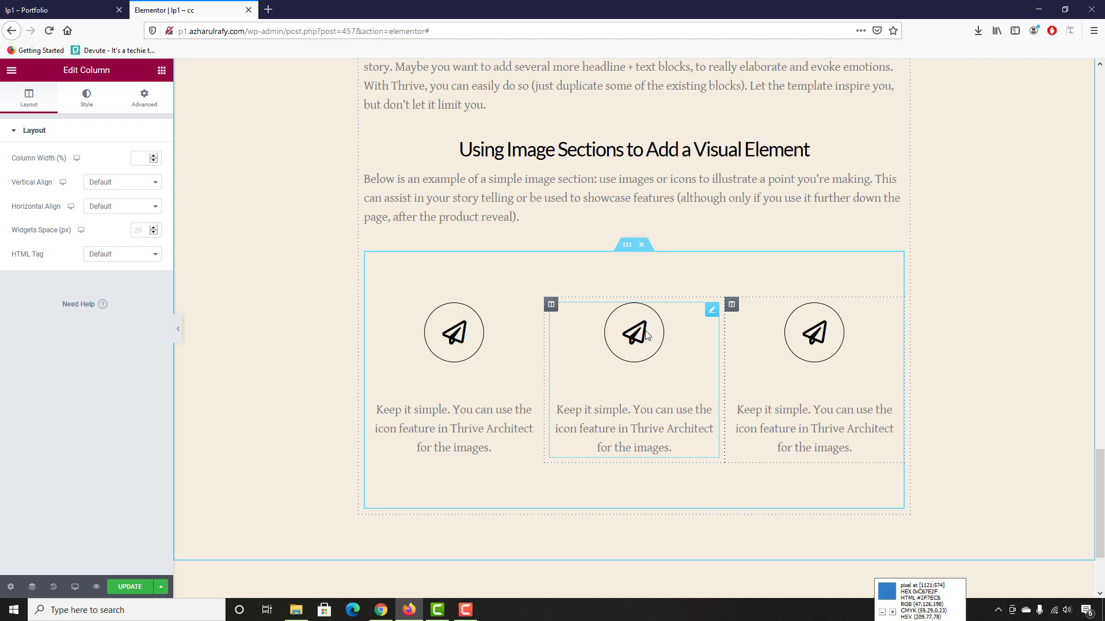
Replace the middle icon box's icon with the Bullhorn icon, searching the icon library for "horn" to match the reference page
left_click(645, 333)
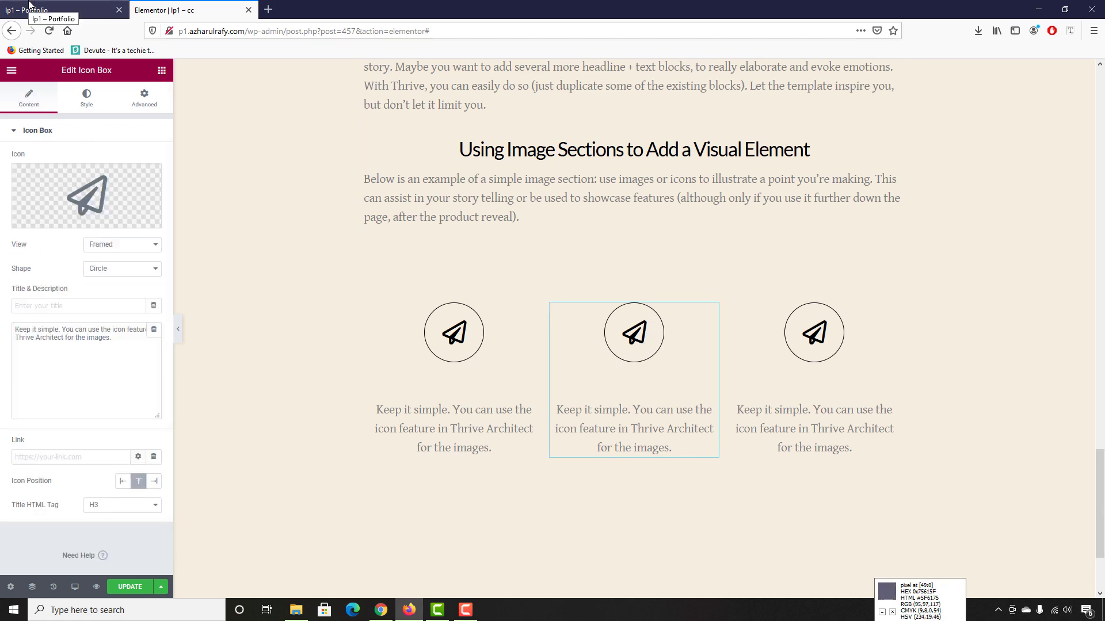
left_click(51, 10)
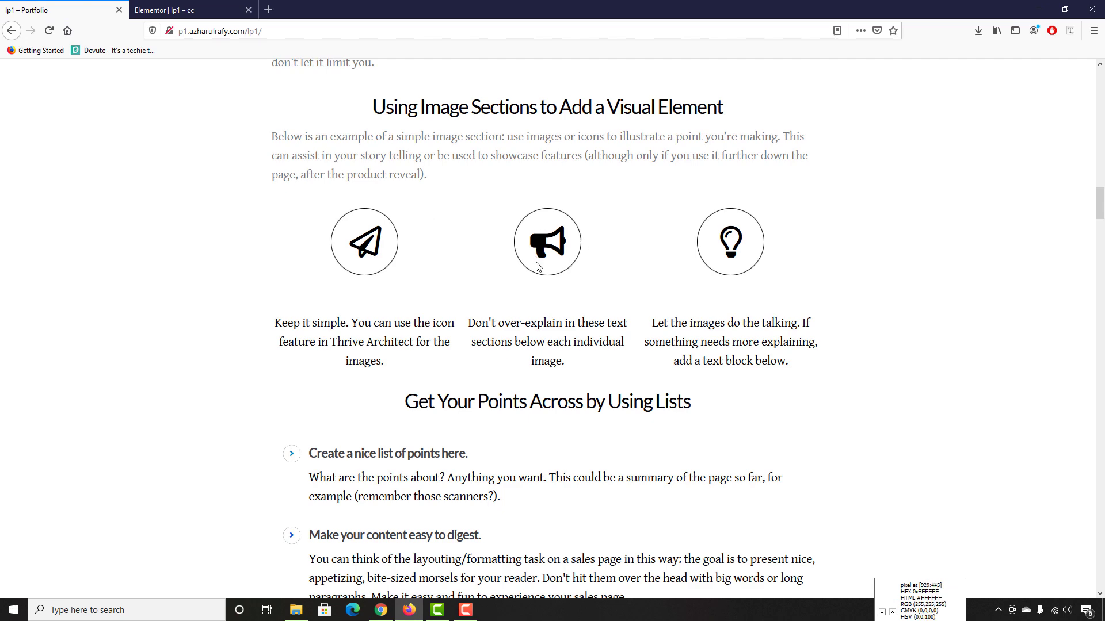
left_click(151, 6)
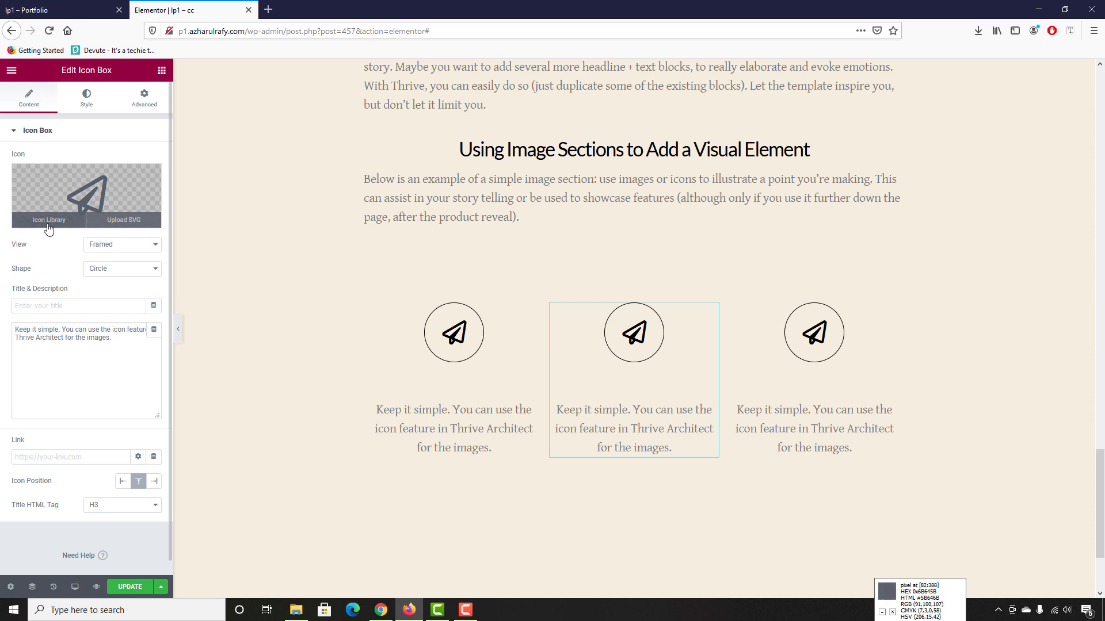
left_click(38, 228)
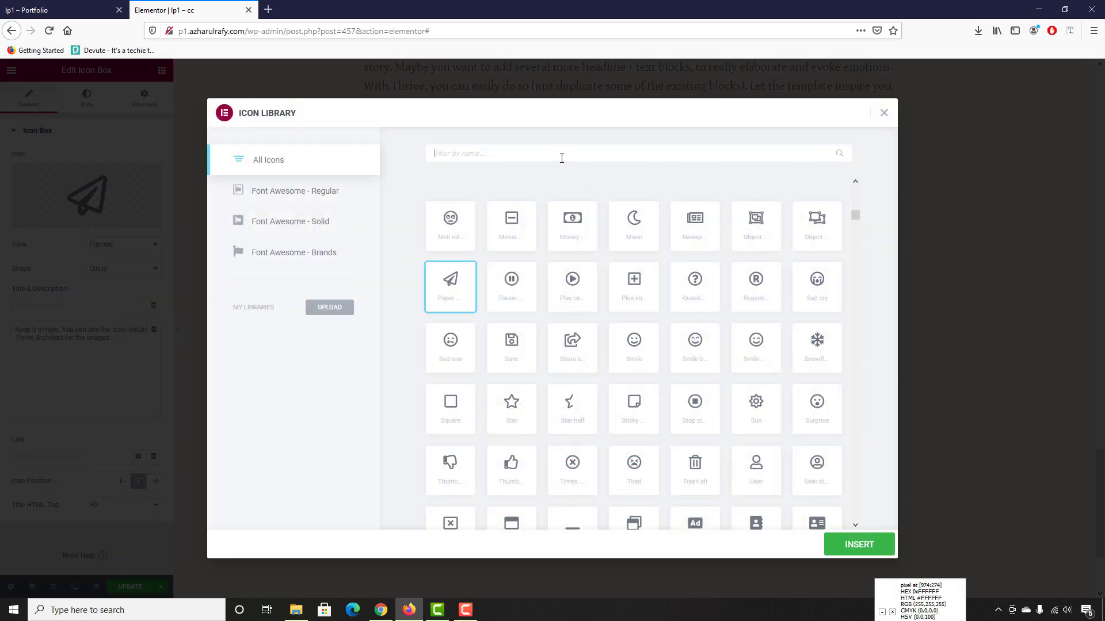
left_click(561, 158)
type("horn")
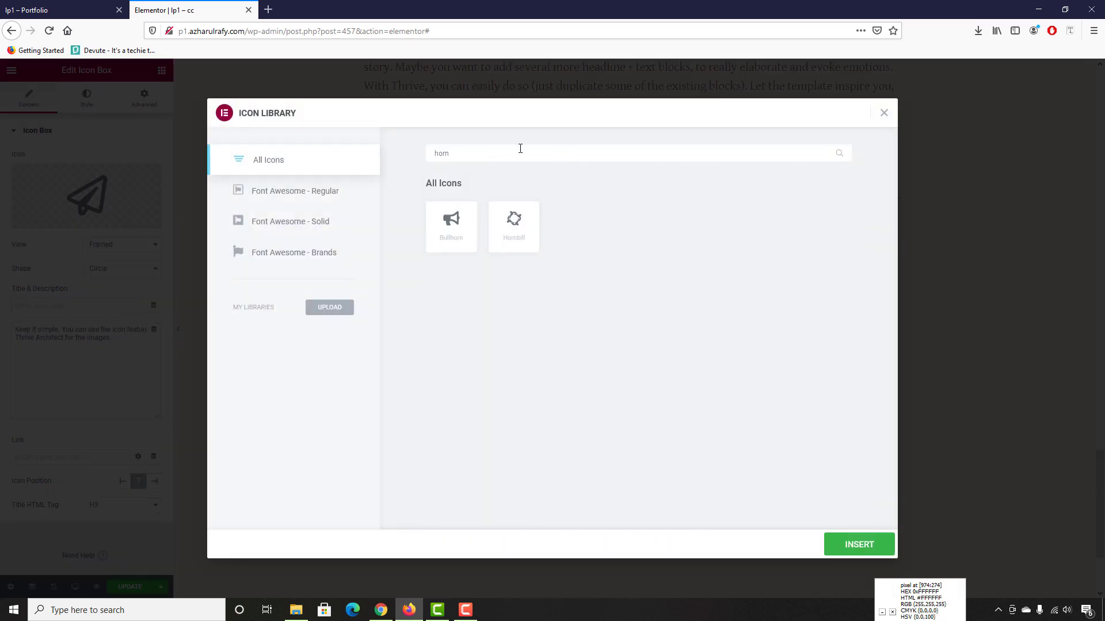
left_click(454, 228)
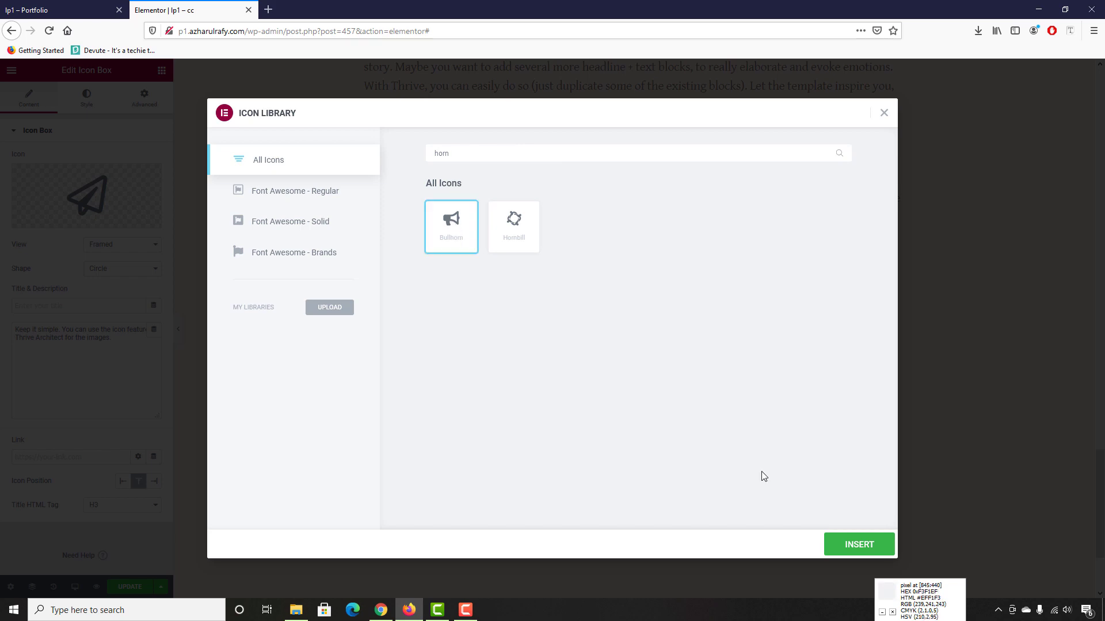
left_click(863, 547)
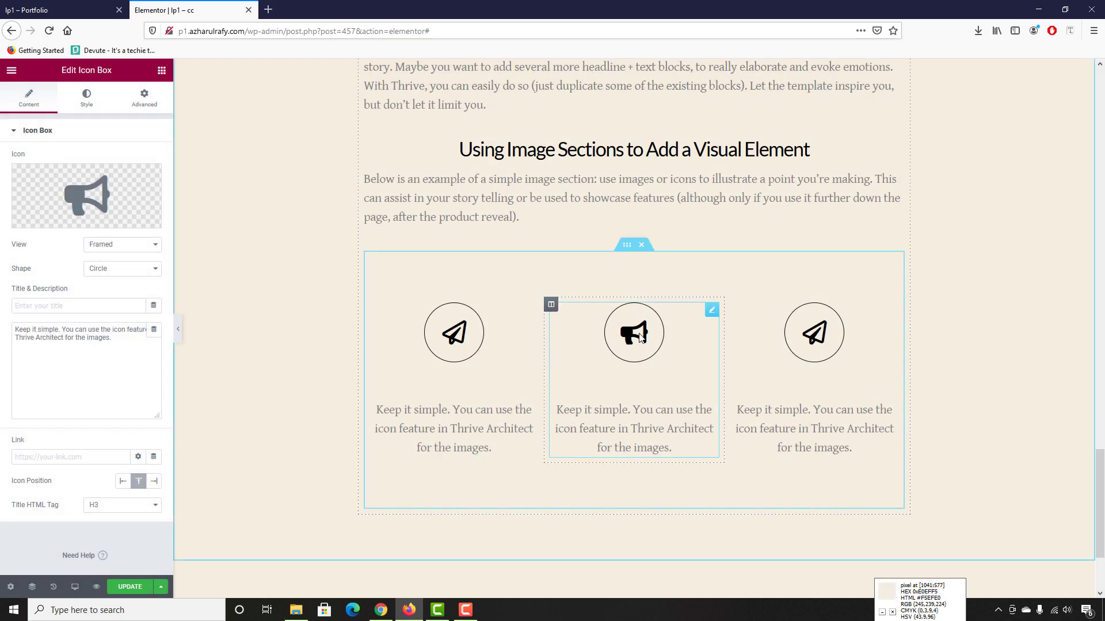
Replace the third icon box's icon with the outlined Lightbulb, searching the icon library for "bulb" to match the reference page
left_click(30, 2)
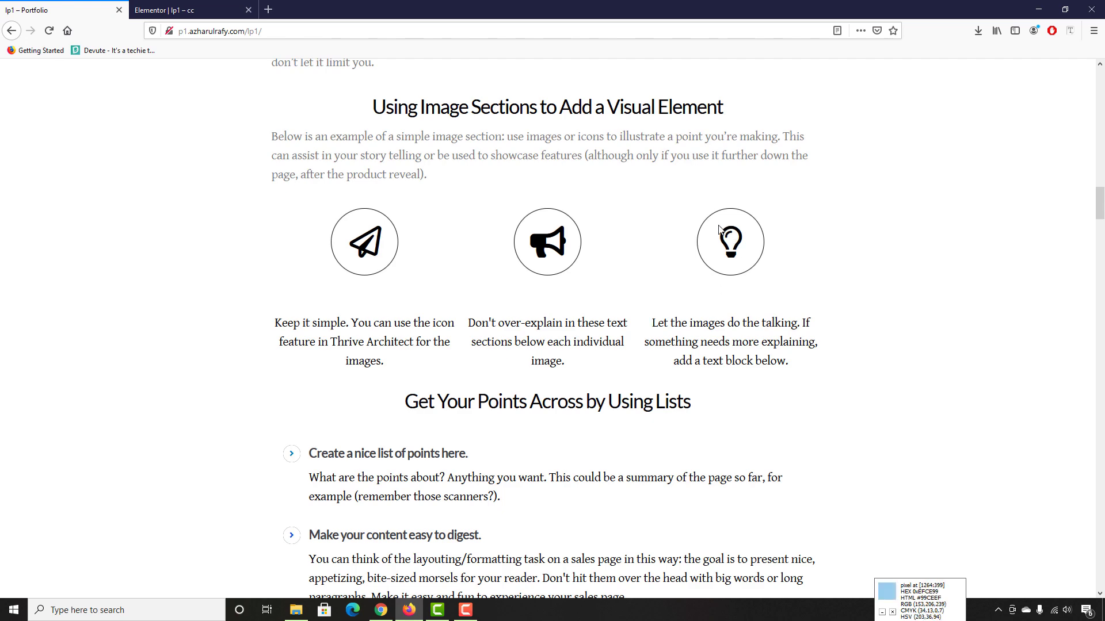
left_click(227, 3)
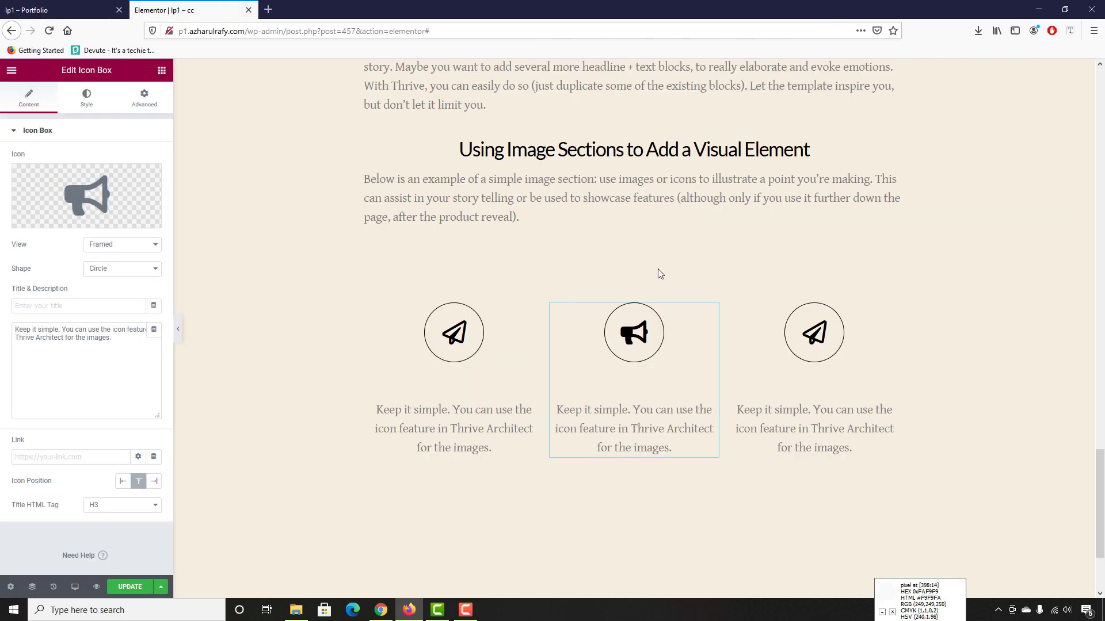
left_click(824, 340)
left_click(57, 224)
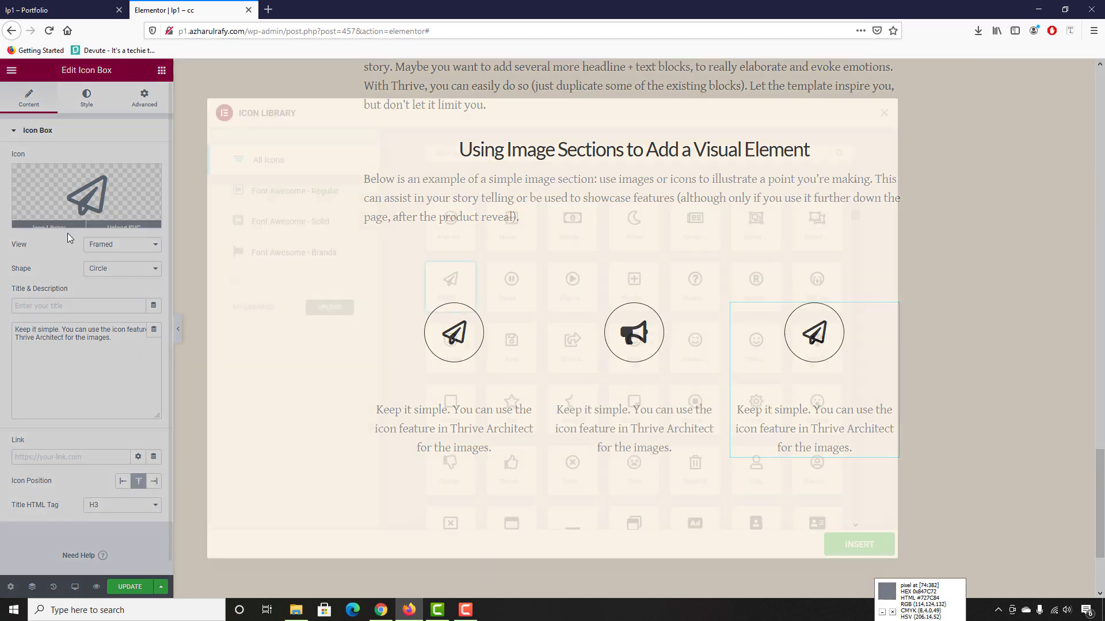
type("bu")
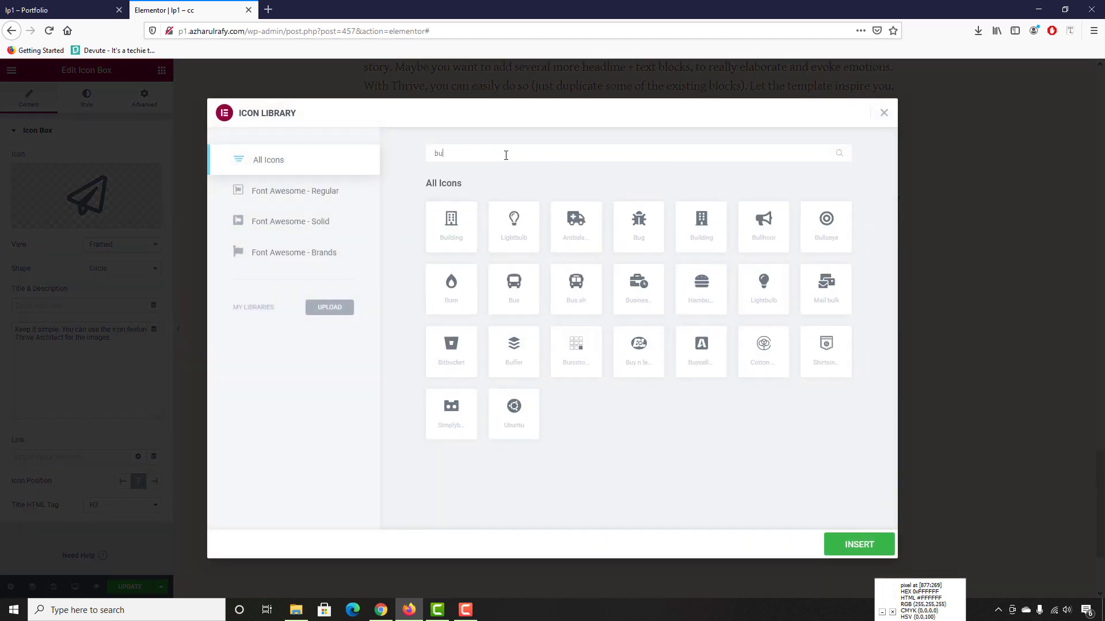
type("bl")
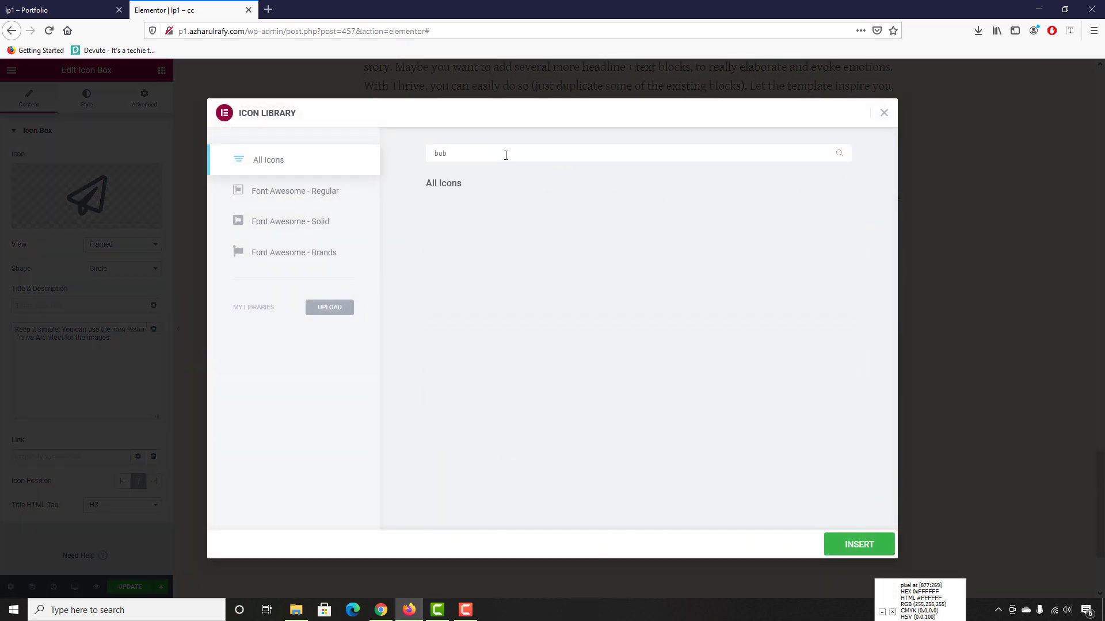
key("BackSpace")
type("lb")
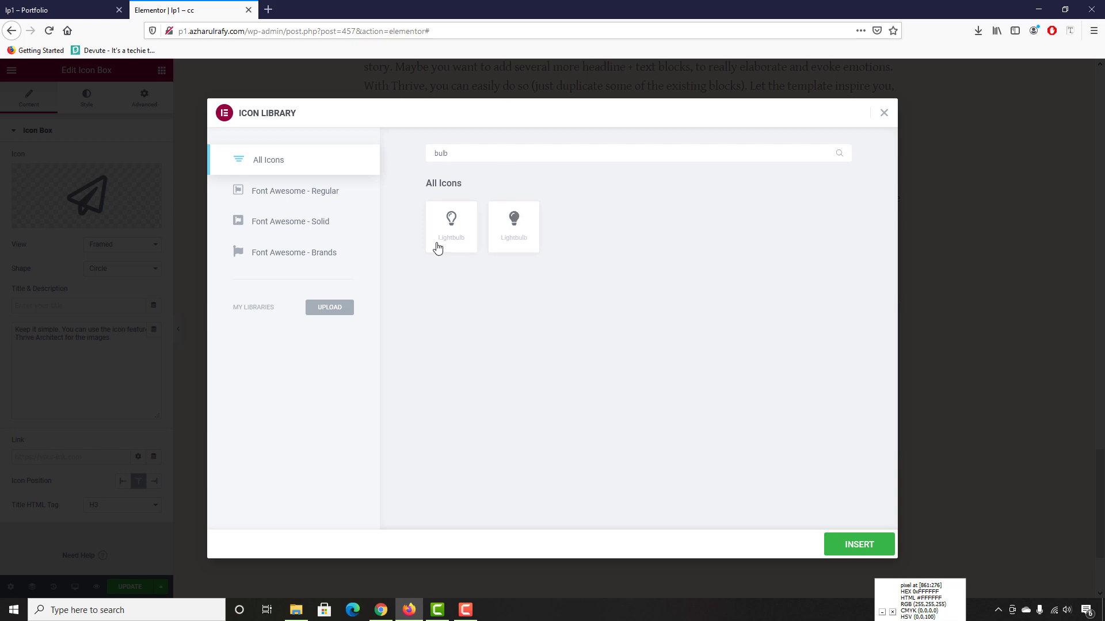
left_click(451, 226)
left_click(851, 543)
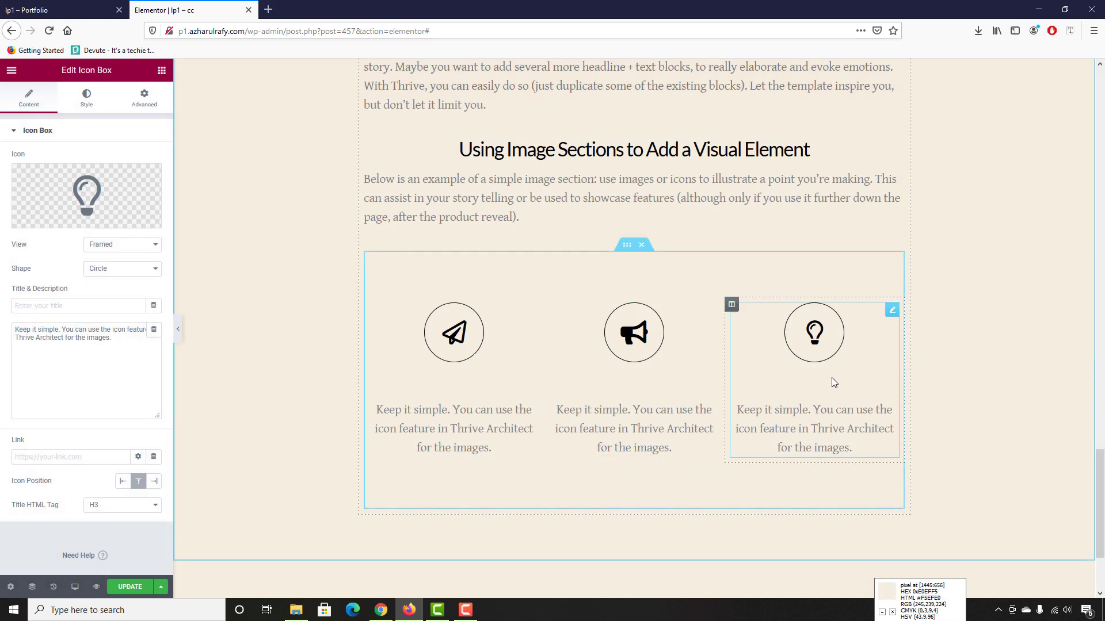
Compare the template's three-icon row with the reference page's icon row and the content that follows it
scroll(685, 334, "down", 2)
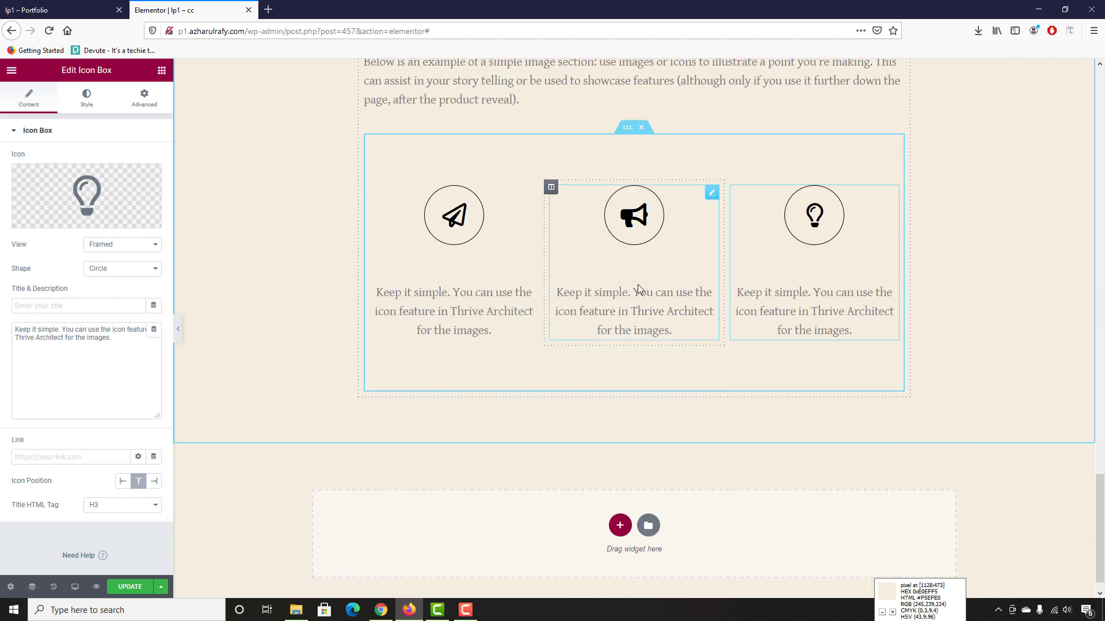
left_click(81, 10)
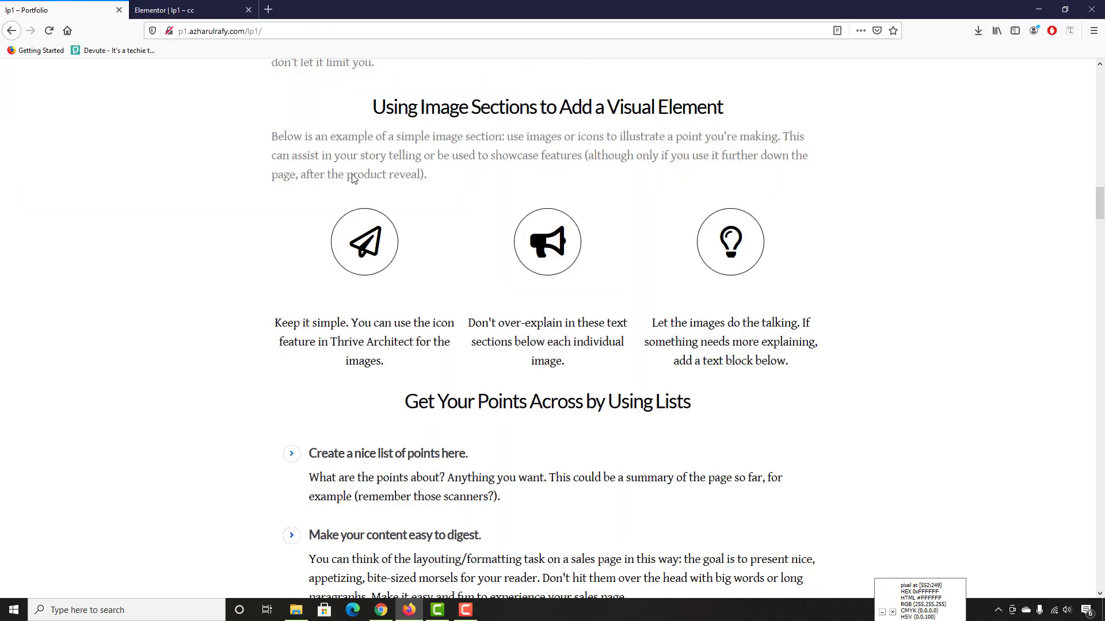
scroll(530, 413, "down", 2)
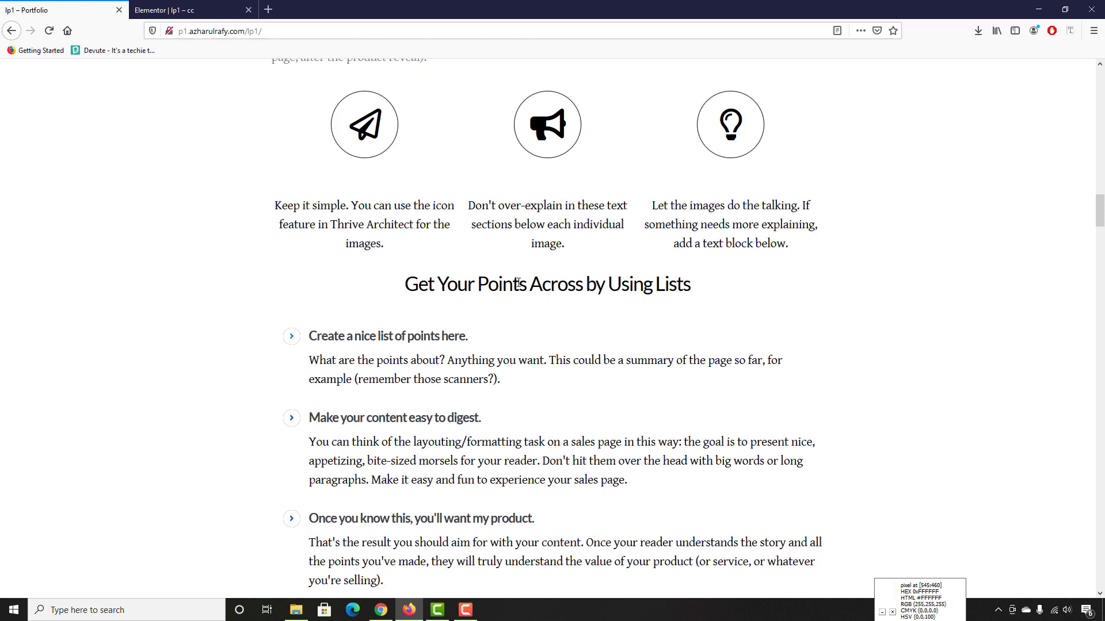
left_click(167, 9)
left_click(23, 10)
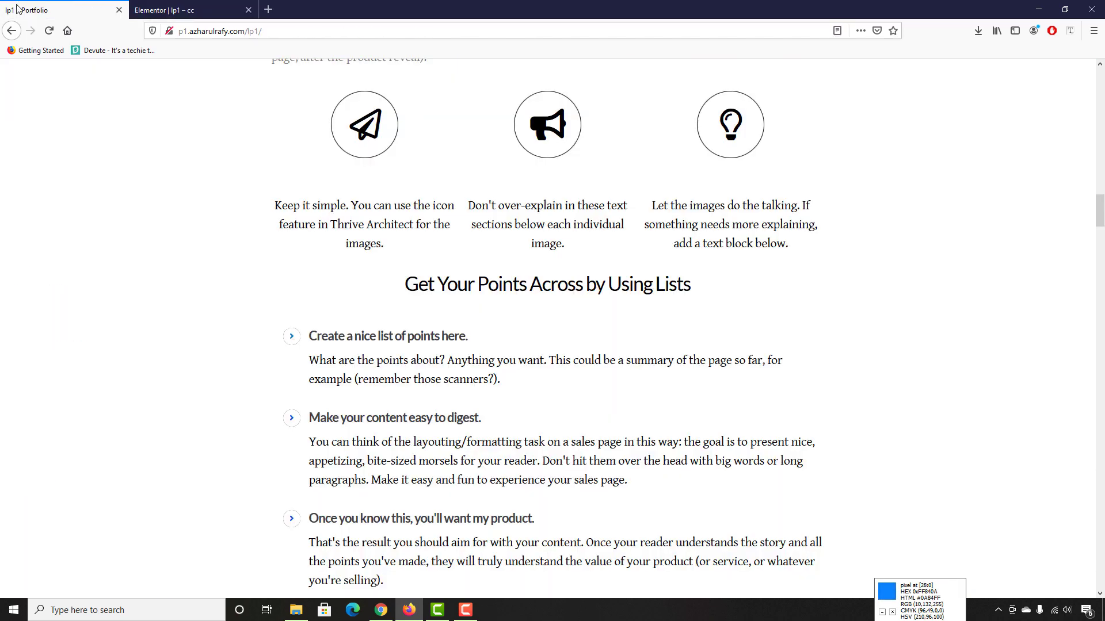
Examine the reference page's "Get Your Points Across by Using Lists" heading, its three-point list and the sections above it
scroll(264, 347, "down", 2)
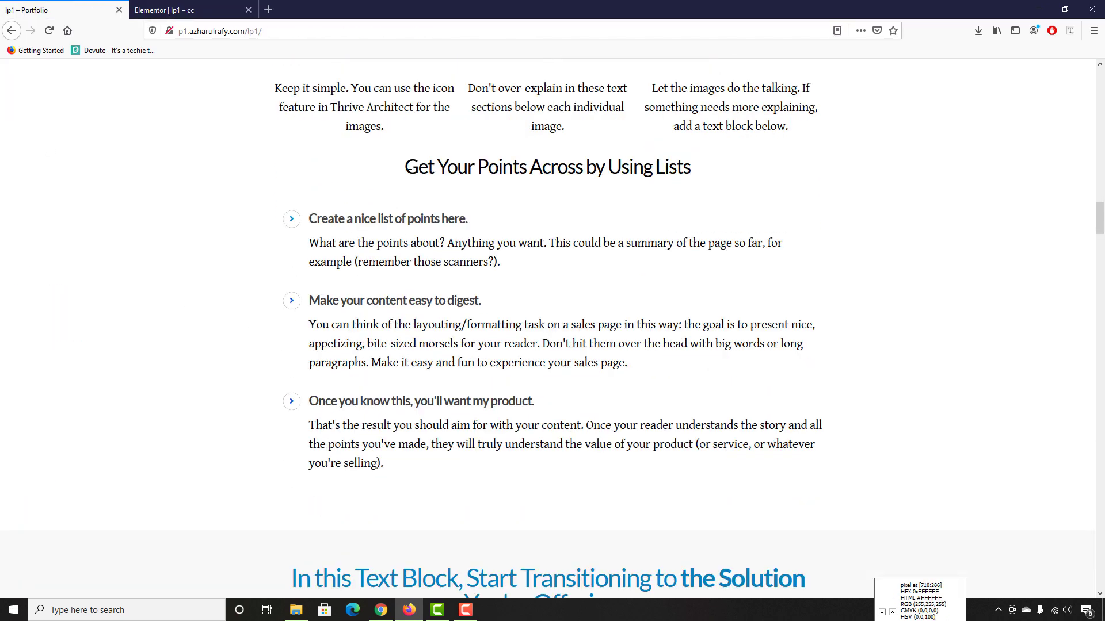
left_click_drag(405, 167, 691, 167)
left_click_drag(308, 219, 476, 463)
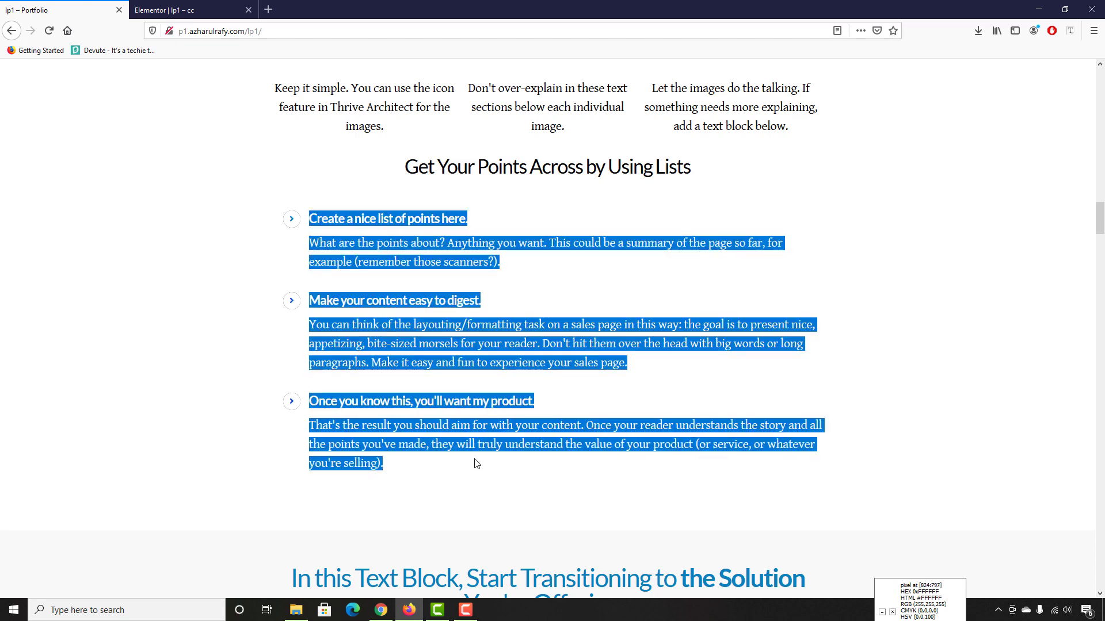
scroll(367, 371, "up", 2)
scroll(314, 317, "down", 1)
left_click(444, 242)
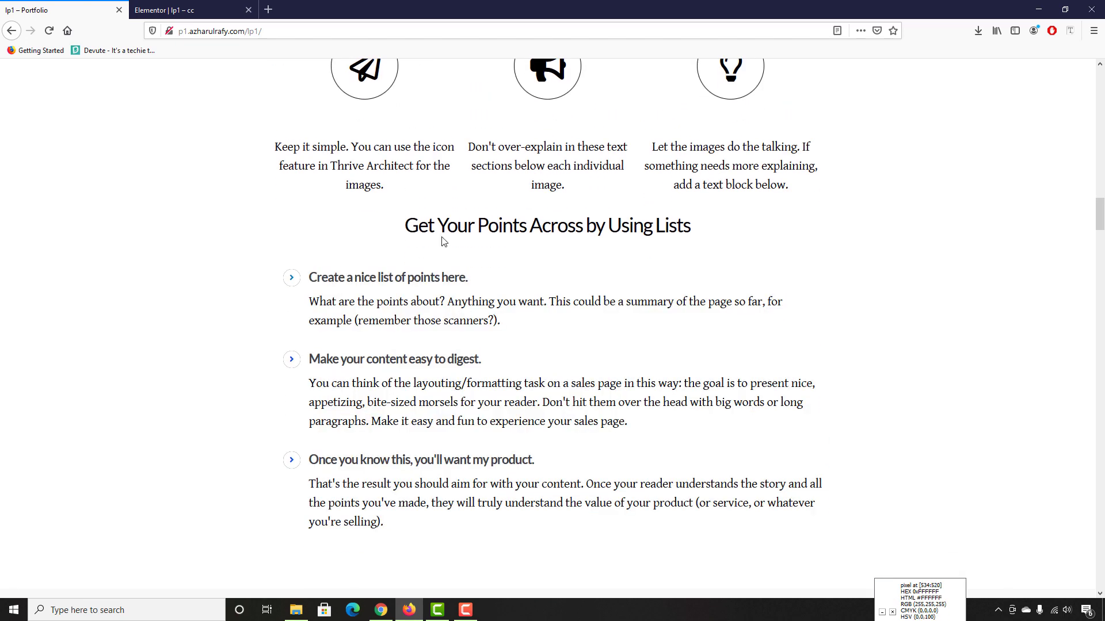
left_click(219, 9)
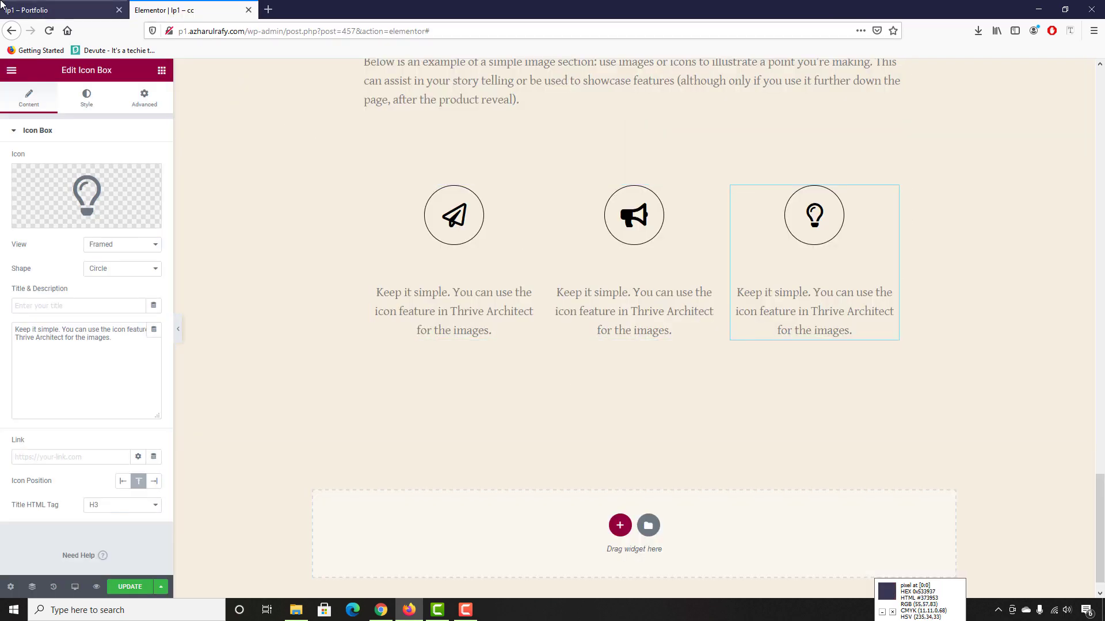
left_click(58, 10)
scroll(286, 343, "down", 2)
scroll(287, 343, "up", 10)
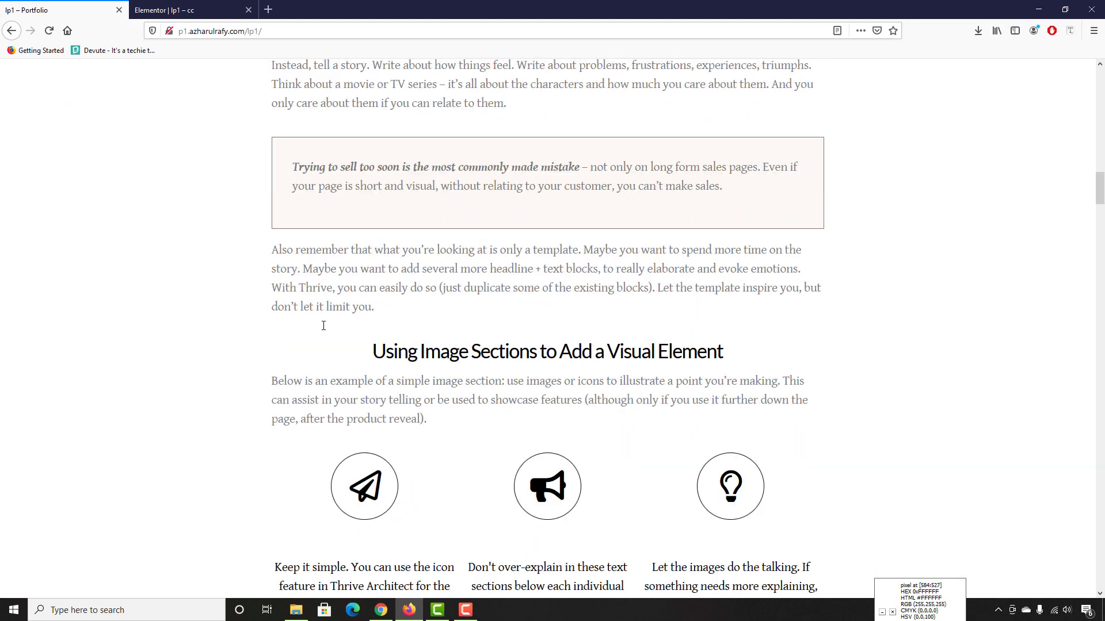
scroll(467, 146, "down", 9)
scroll(467, 145, "up", 2)
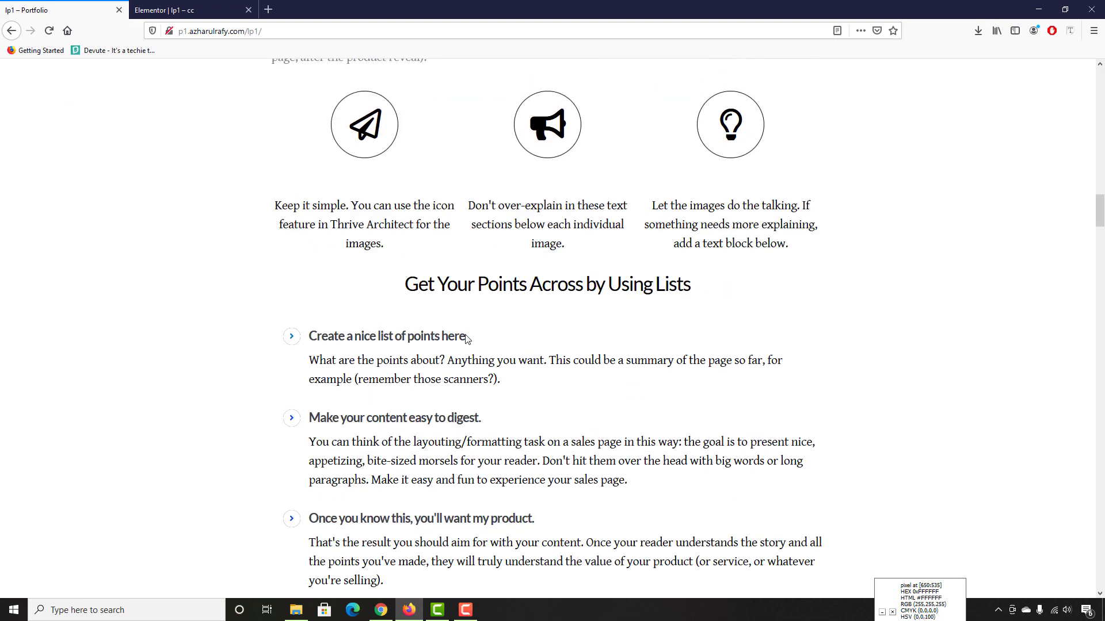
Add a Heading widget directly below the three-icon row in the lp1 – cc template
left_click(219, 10)
left_click(162, 70)
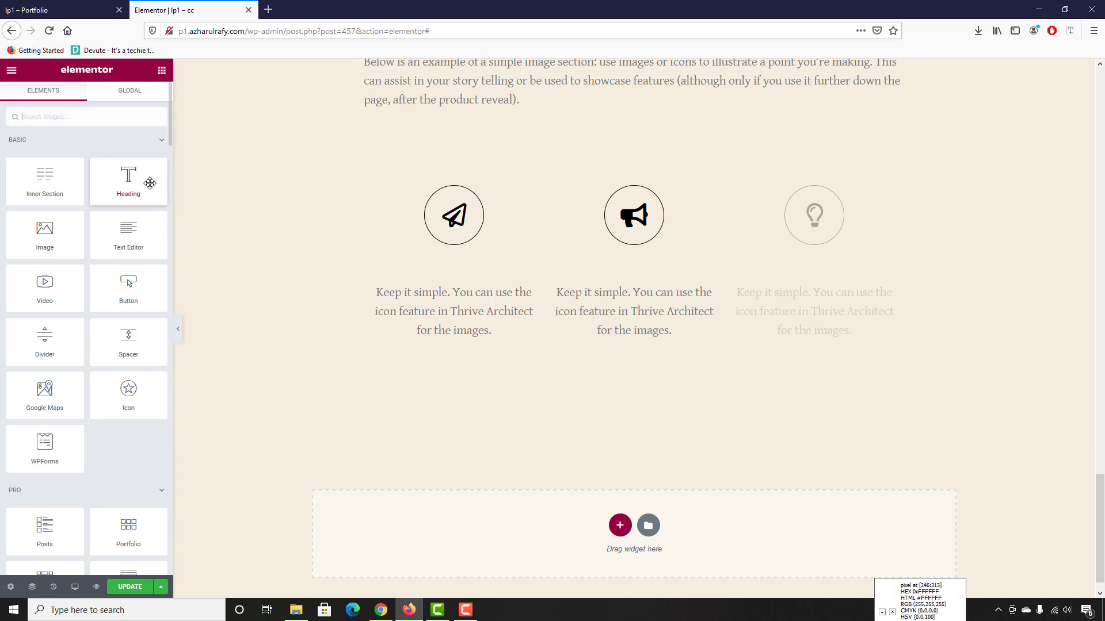
left_click_drag(148, 180, 612, 377)
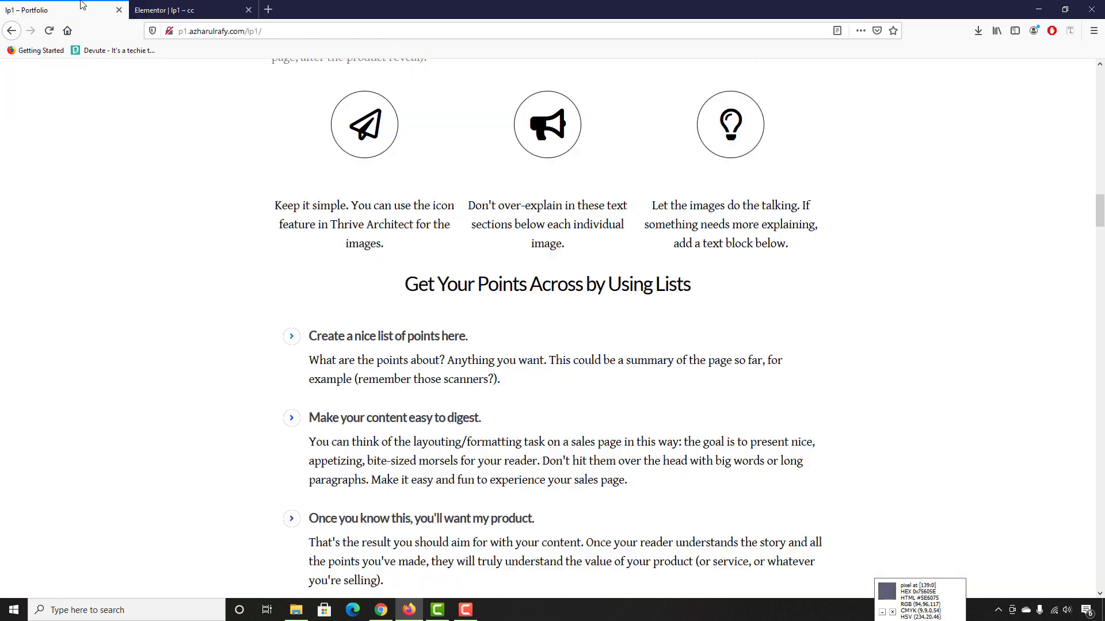
Check the reference page's list, search the template's widgets for "fea", and place a Feature List below the new heading
left_click(52, 9)
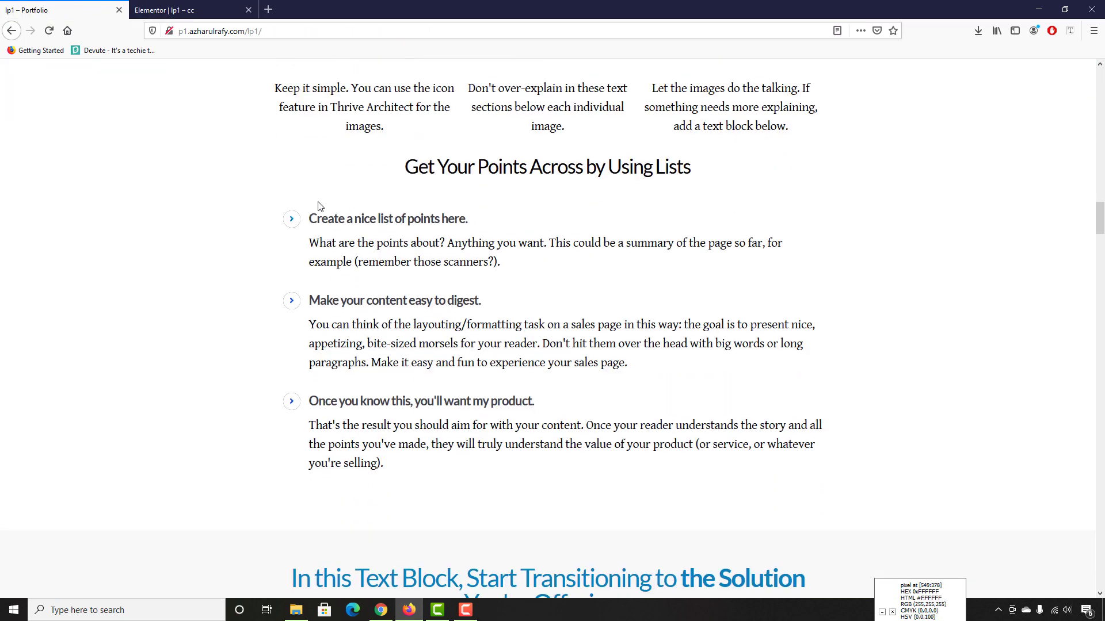
left_click(192, 5)
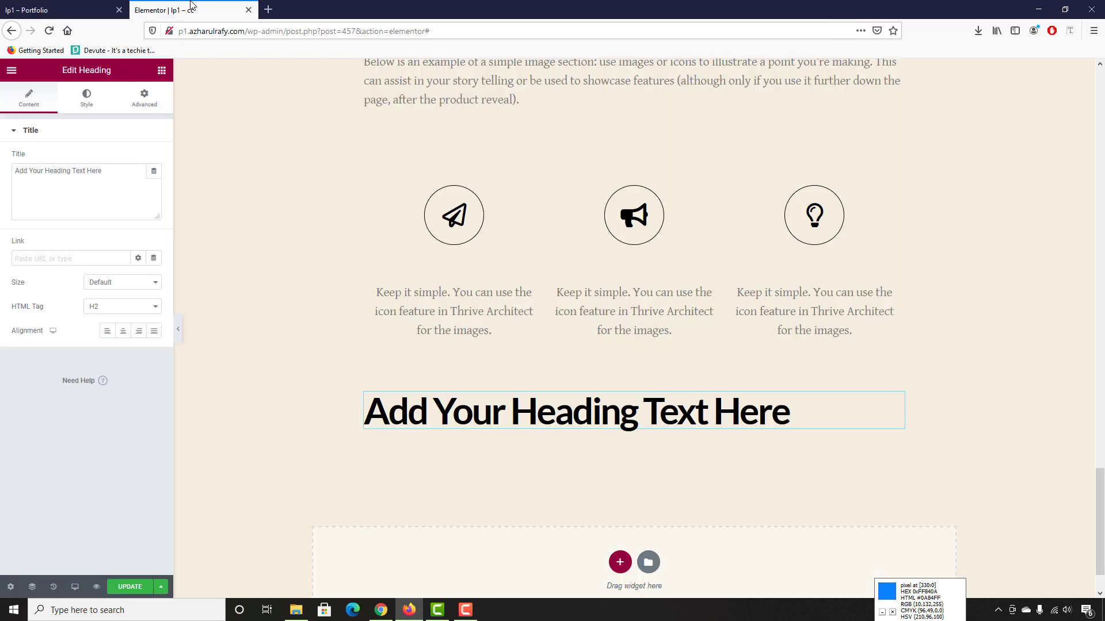
left_click(165, 71)
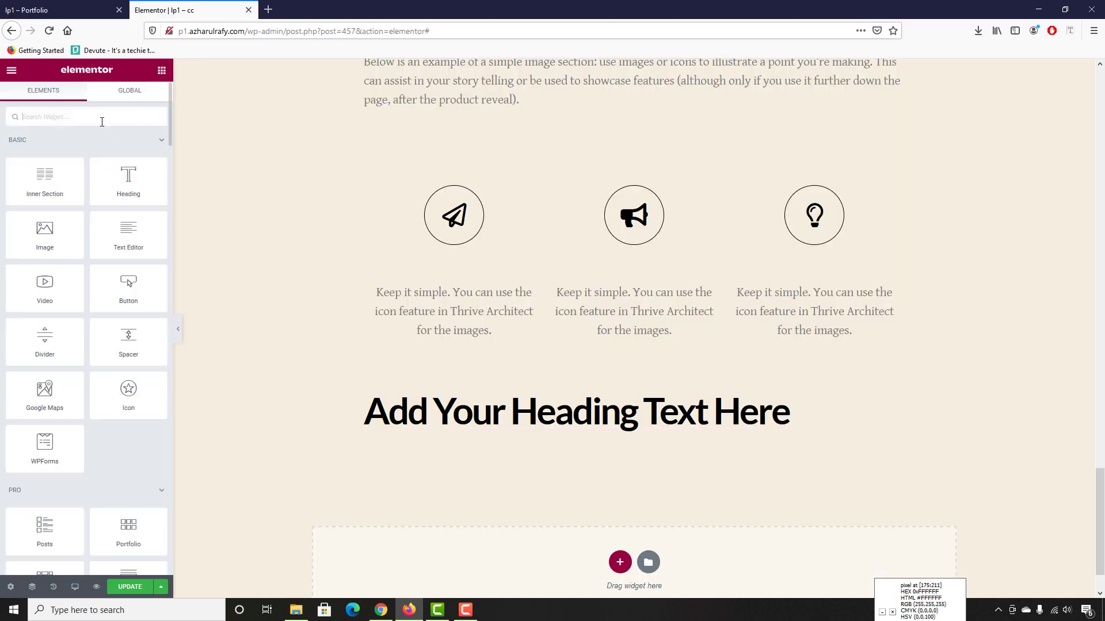
type("fea")
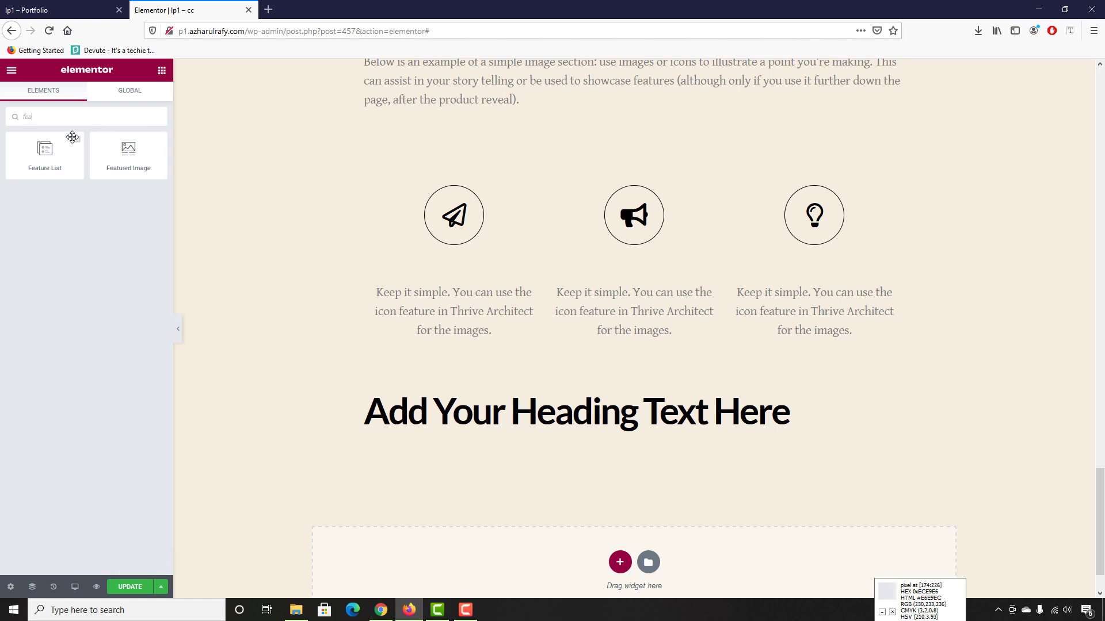
left_click_drag(69, 141, 624, 437)
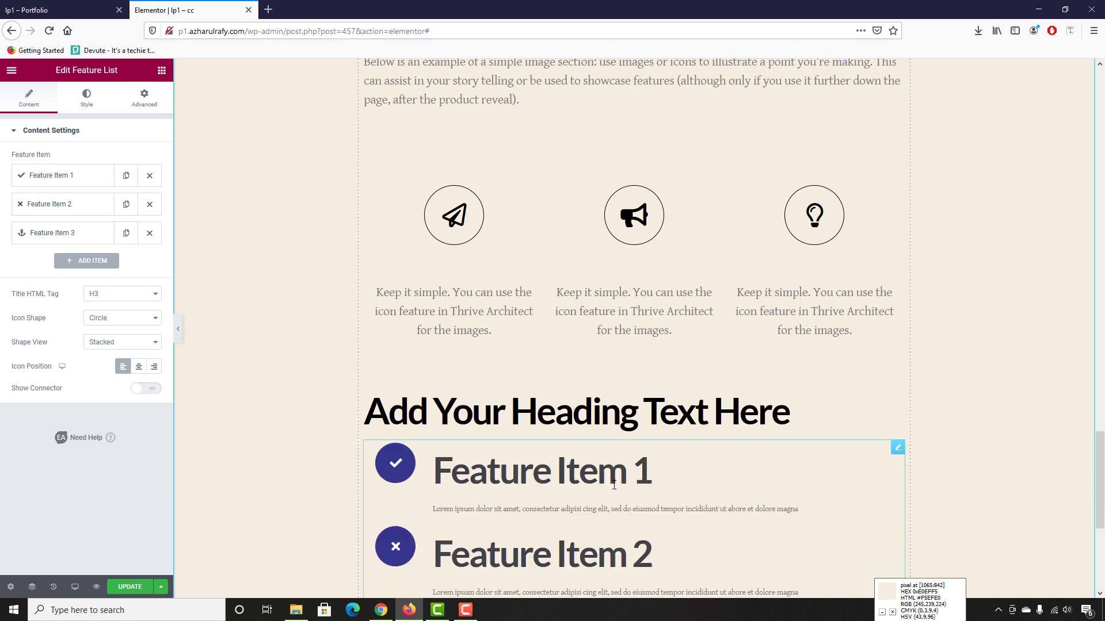
Delete Feature Item 3 and Feature Item 2 from the feature list, keeping only the first item
scroll(491, 397, "down", 4)
scroll(492, 290, "up", 2)
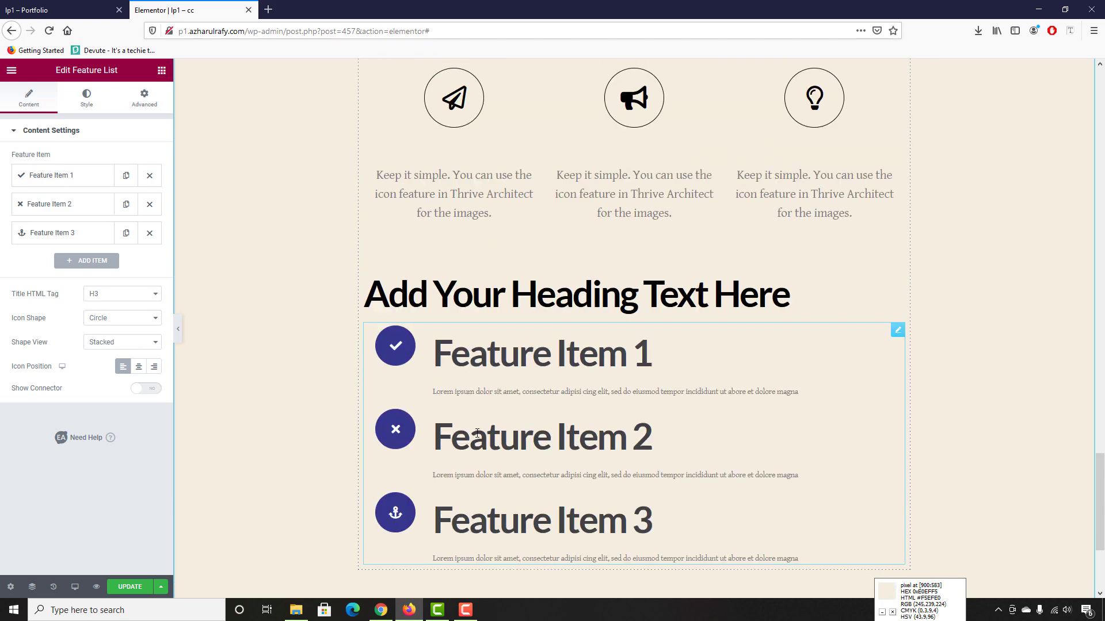
left_click(149, 237)
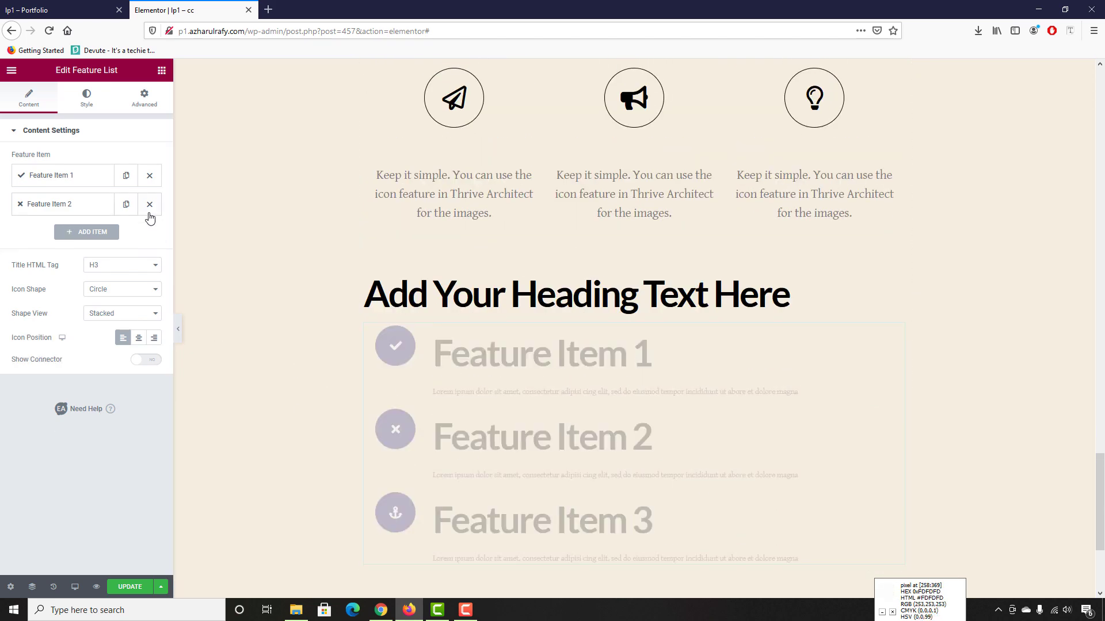
left_click(149, 206)
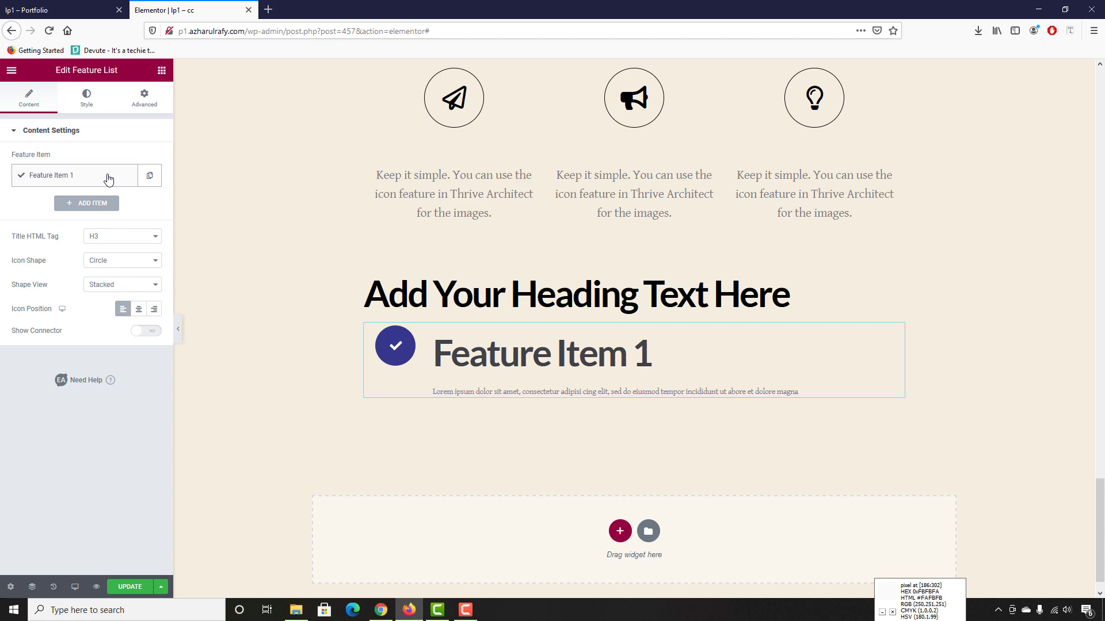
Replace the new heading's placeholder text with "Get Your Points Across by Using Lists", copied from the reference page
left_click(22, 6)
scroll(546, 259, "up", 2)
left_click_drag(405, 225, 693, 227)
key("ctrl+c")
right_click(662, 230)
left_click(681, 237)
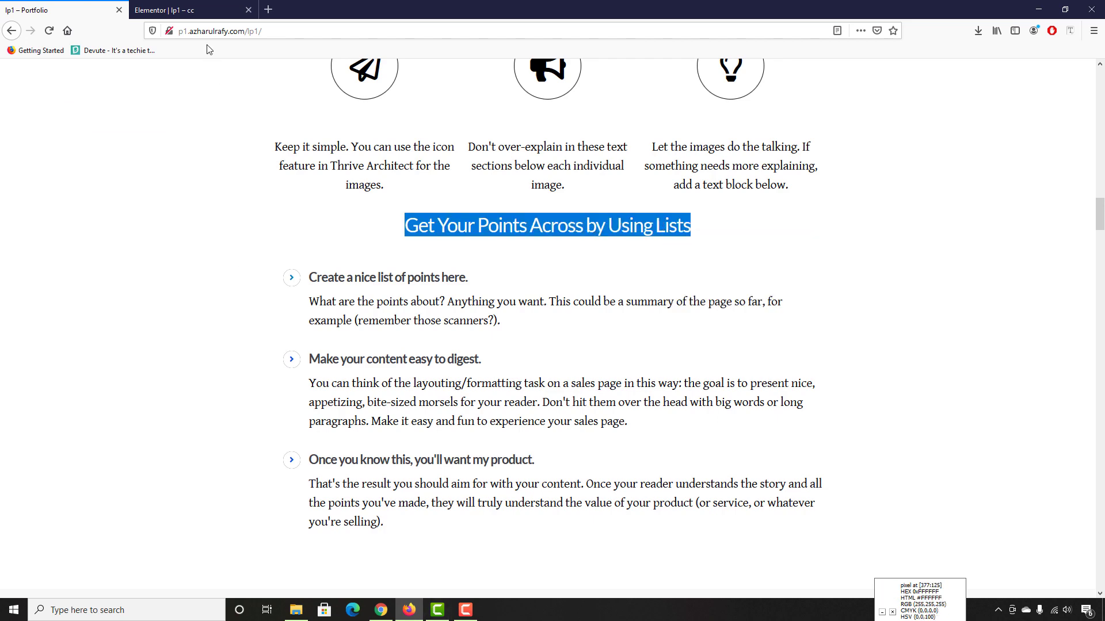
left_click(167, 10)
left_click(457, 285)
left_click(130, 207)
key("ctrl+a")
key("ctrl+v")
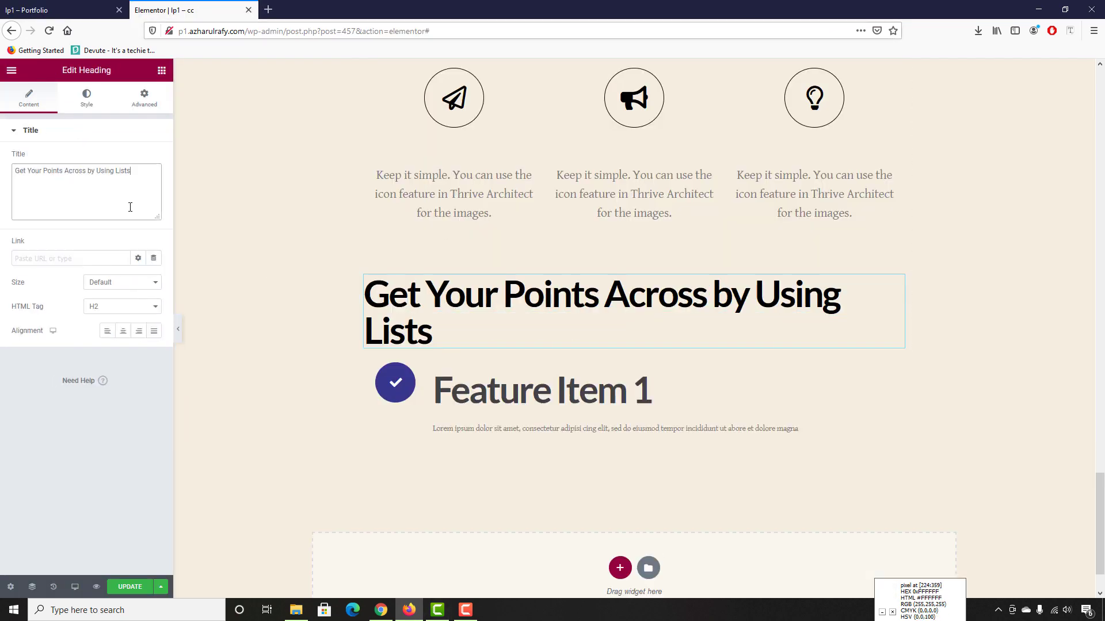
Copy the style of the "Using Image Sections to Add a Visual Element" heading onto the "Get Your Points Across by Using Lists" heading
scroll(646, 385, "up", 6)
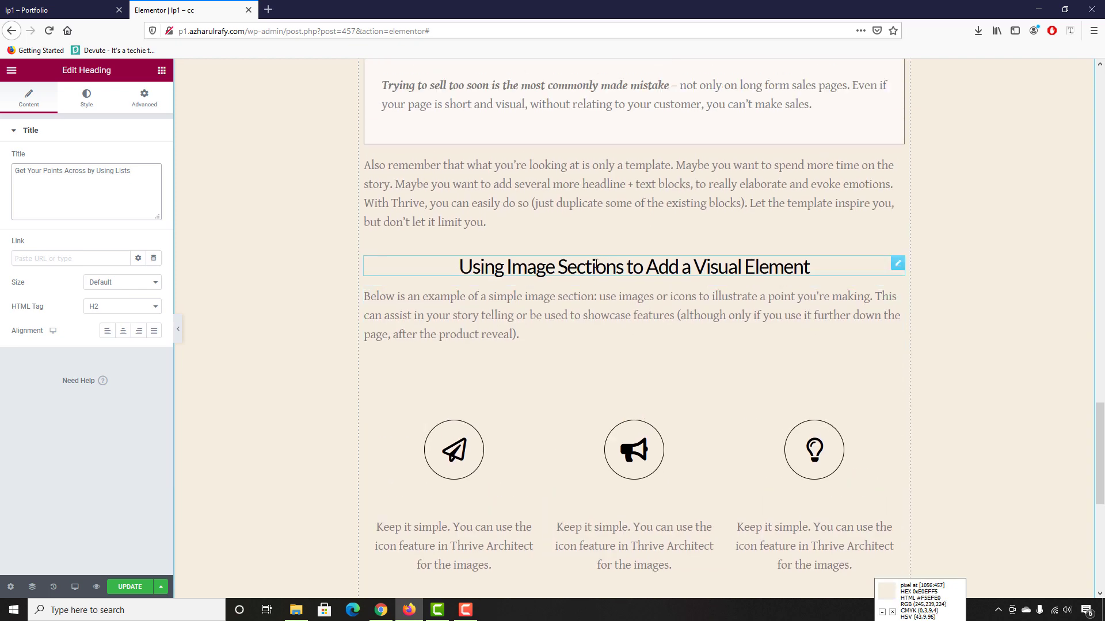
right_click(623, 269)
left_click(656, 311)
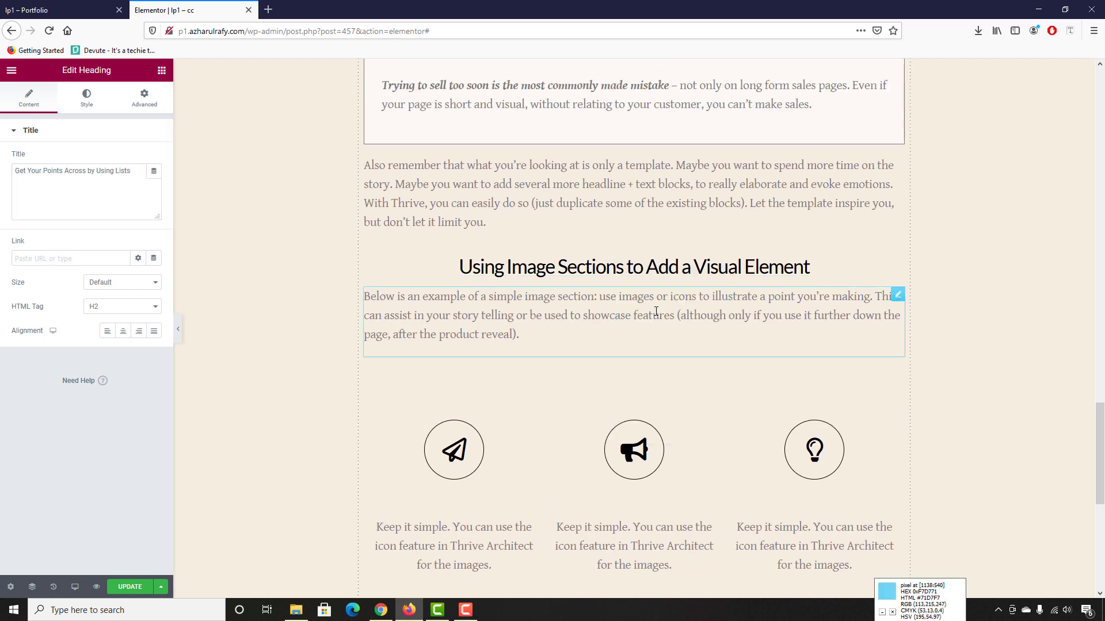
scroll(656, 311, "down", 6)
right_click(551, 309)
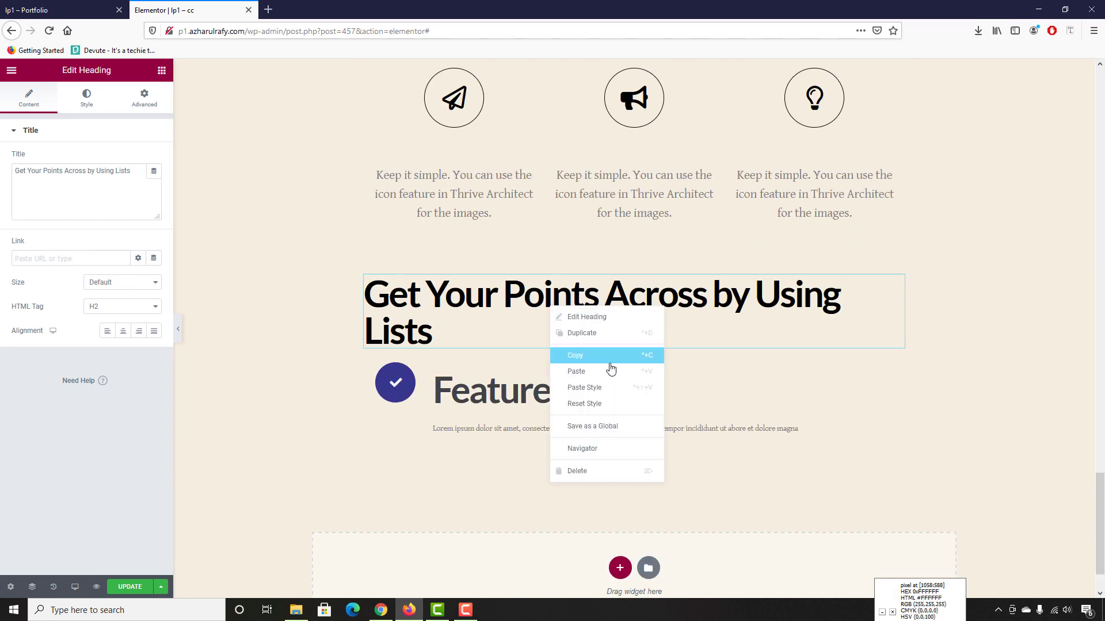
left_click(633, 387)
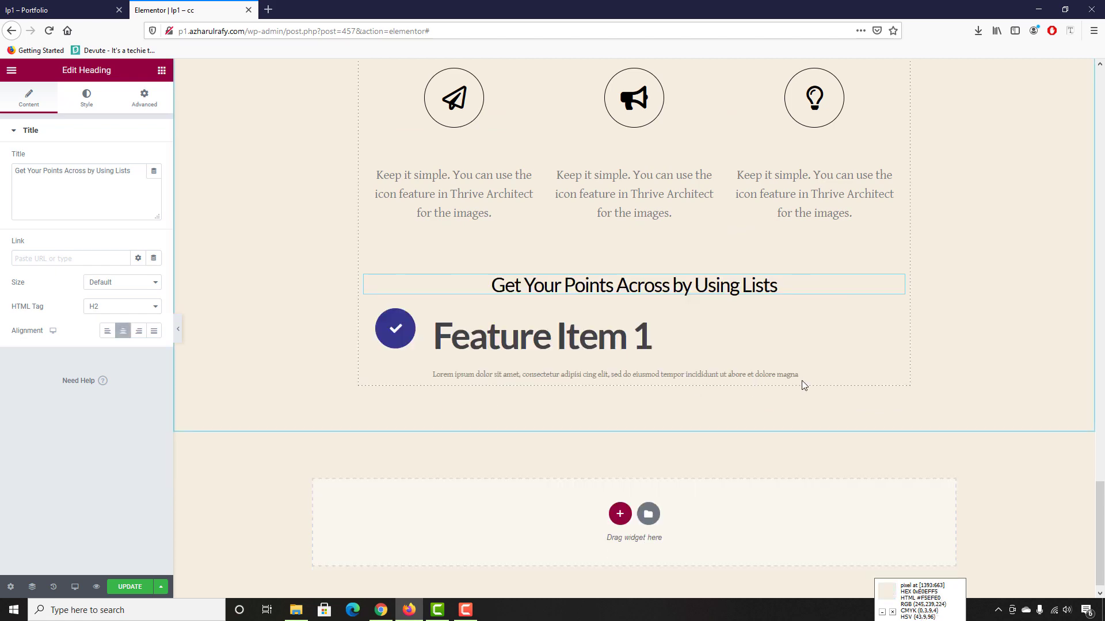
scroll(547, 301, "up", 6)
scroll(595, 440, "down", 4)
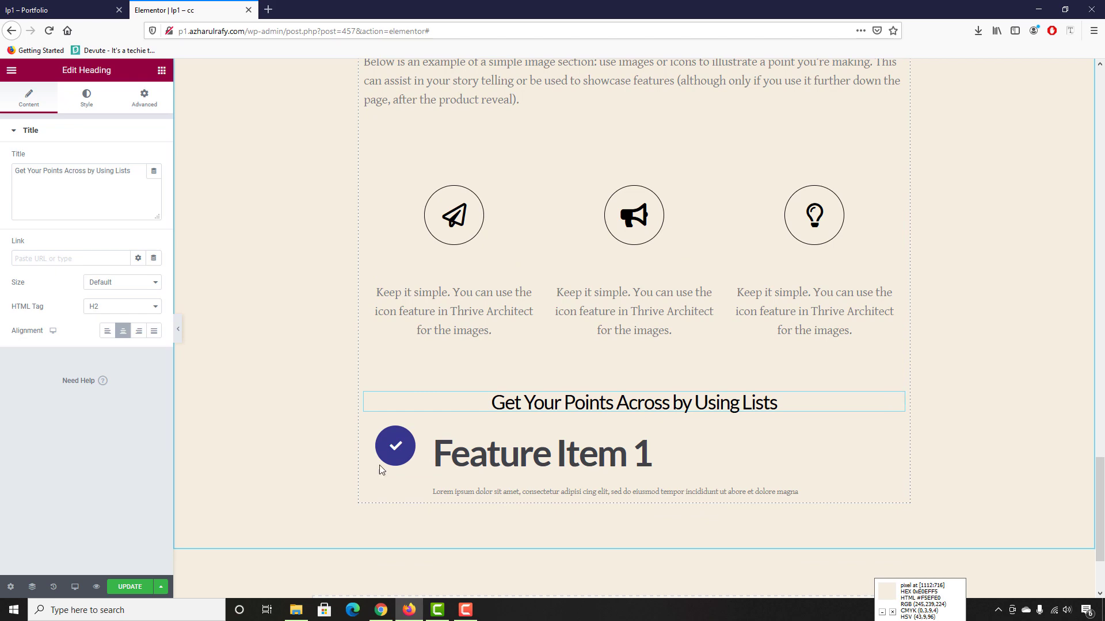
Set the remaining feature item's title to "Create a nice list of points here.", copied from the reference page
left_click(66, 1)
scroll(165, 227, "down", 1)
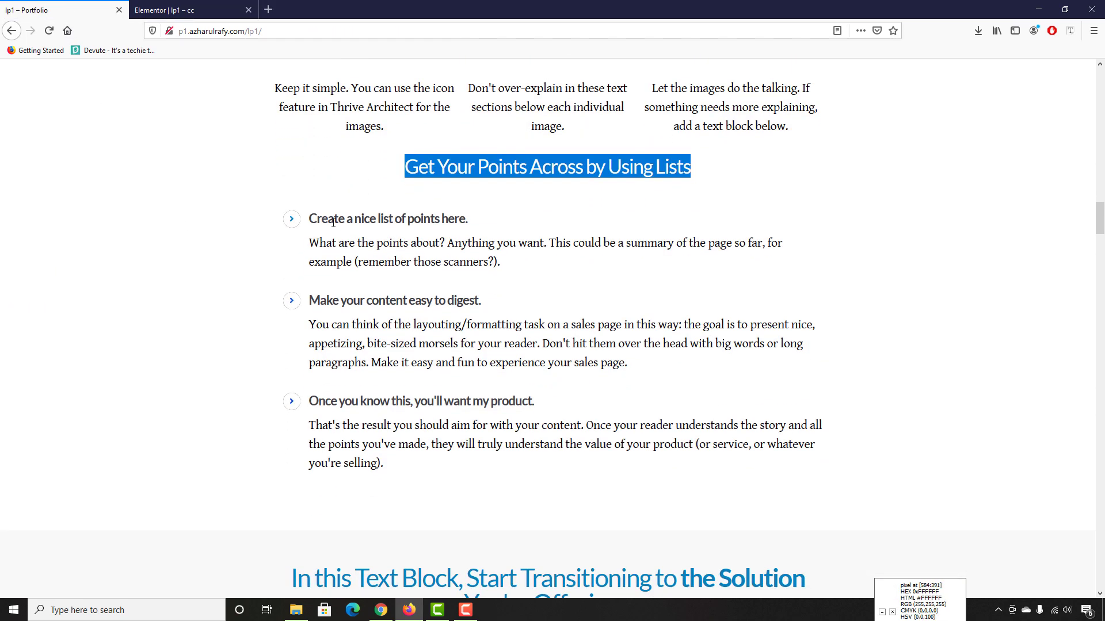
left_click_drag(309, 219, 452, 218)
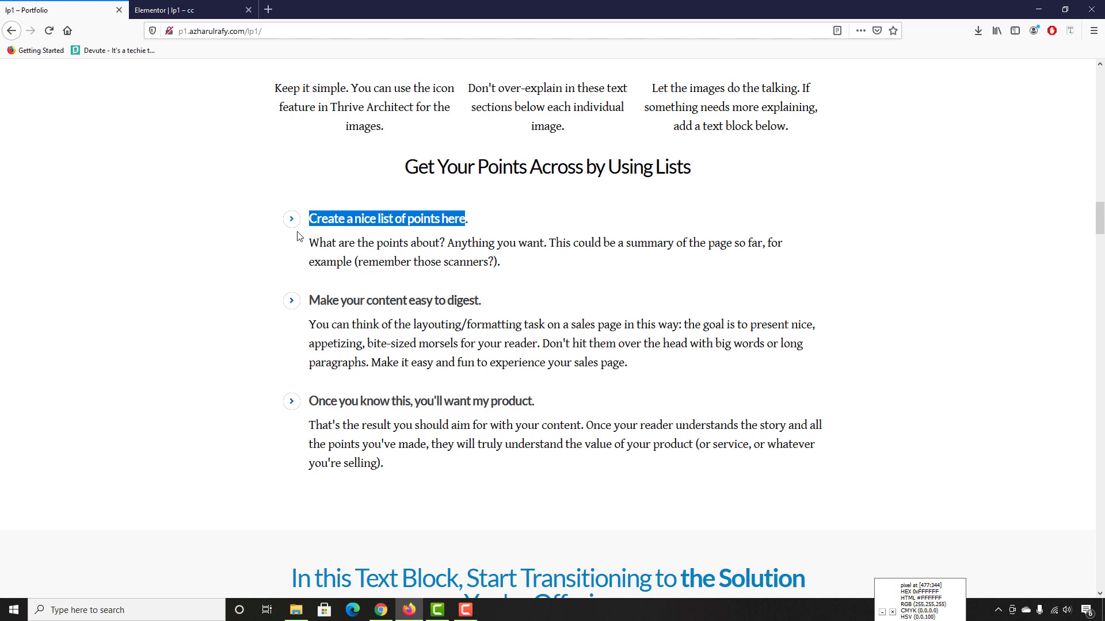
left_click_drag(308, 219, 469, 218)
right_click(467, 217)
left_click(485, 222)
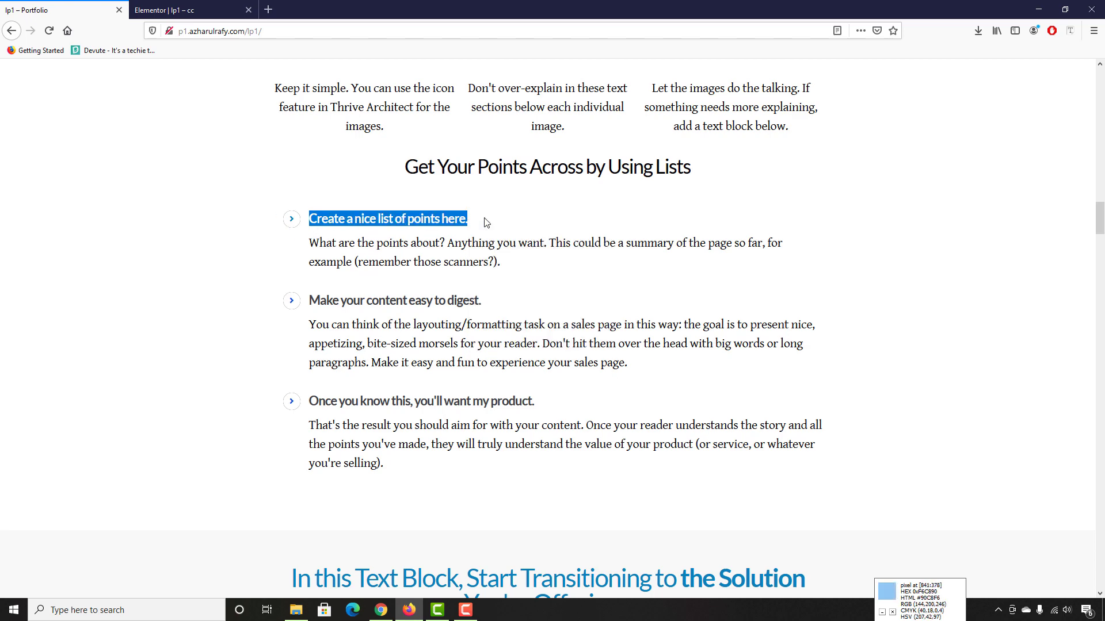
left_click(267, 8)
left_click(381, 10)
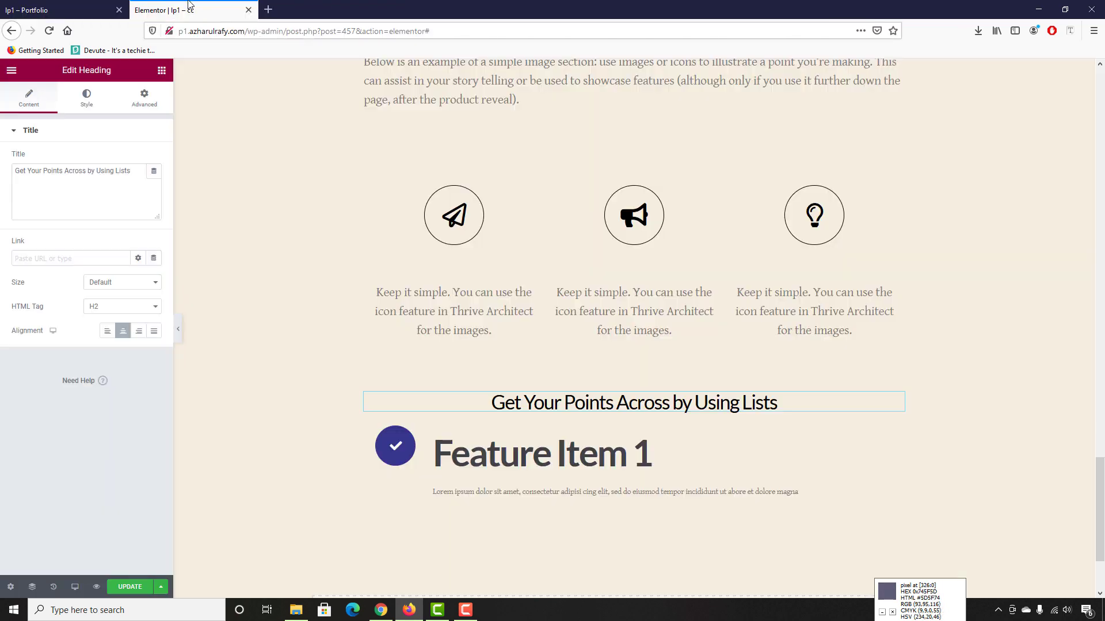
scroll(535, 347, "down", 2)
left_click(550, 348)
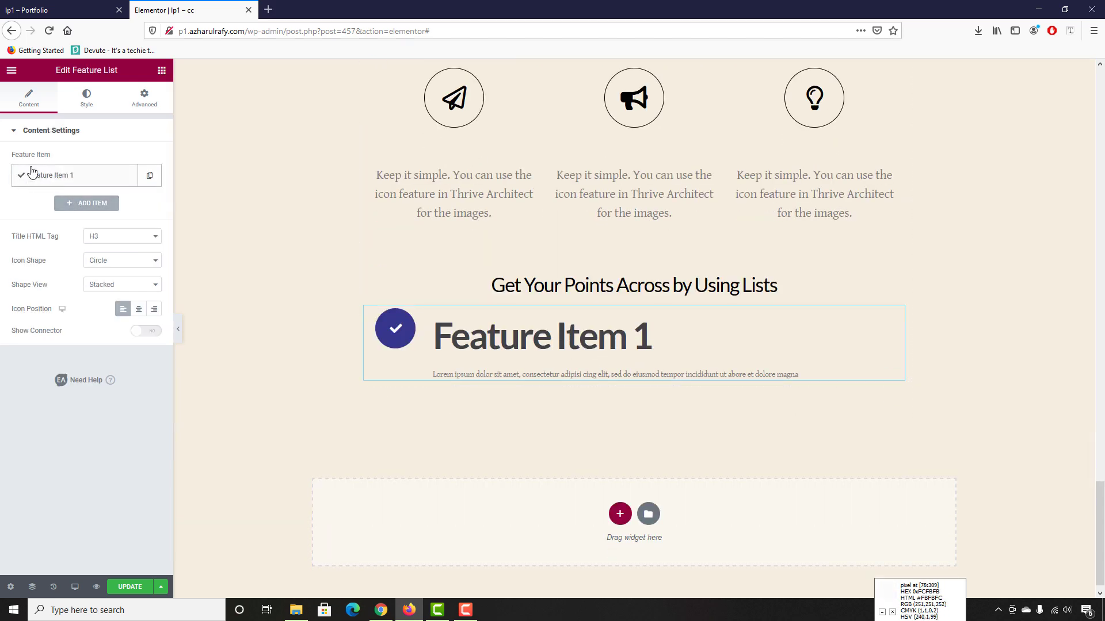
left_click(82, 183)
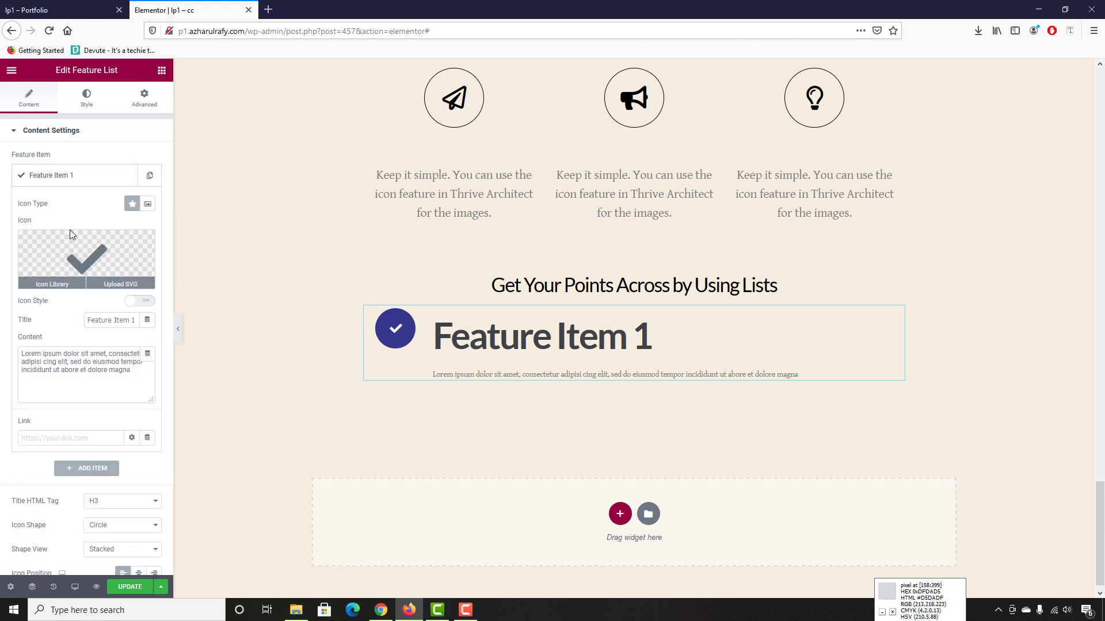
mouse_move(113, 284)
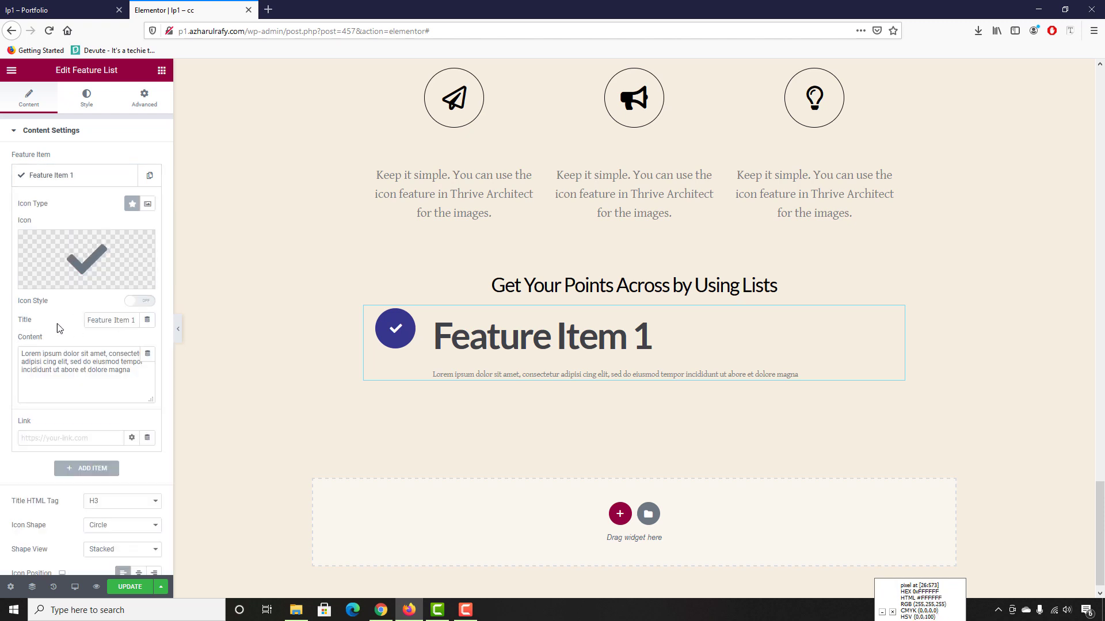
triple_click(99, 326)
key("ctrl+v")
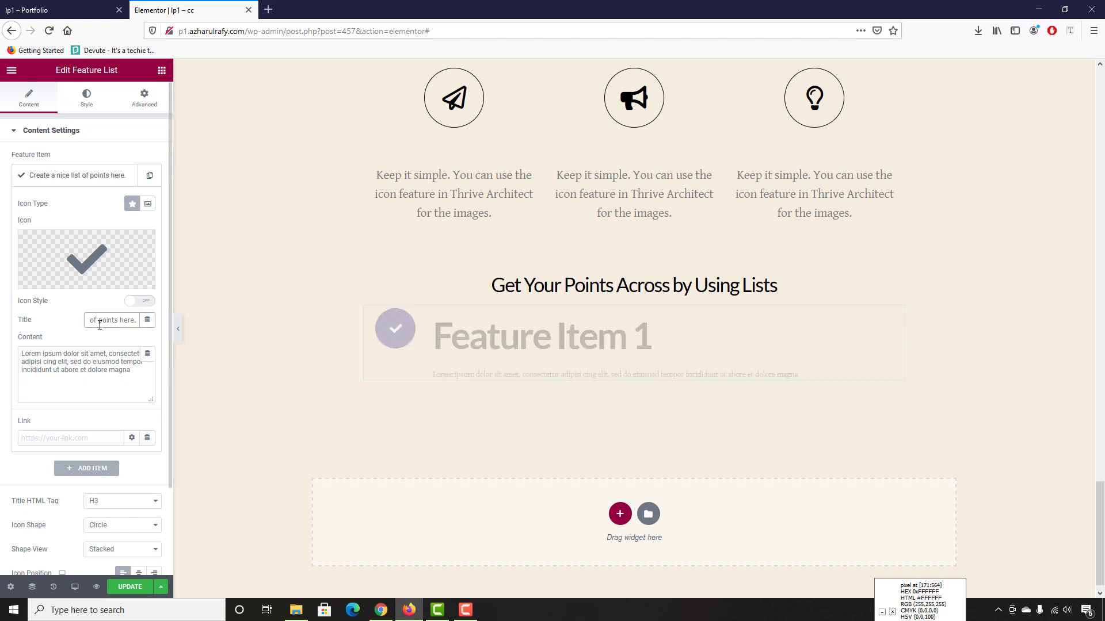
Replace the feature item's content with the reference page's paragraph starting "What are the points about? Anything you want."
left_click(35, 11)
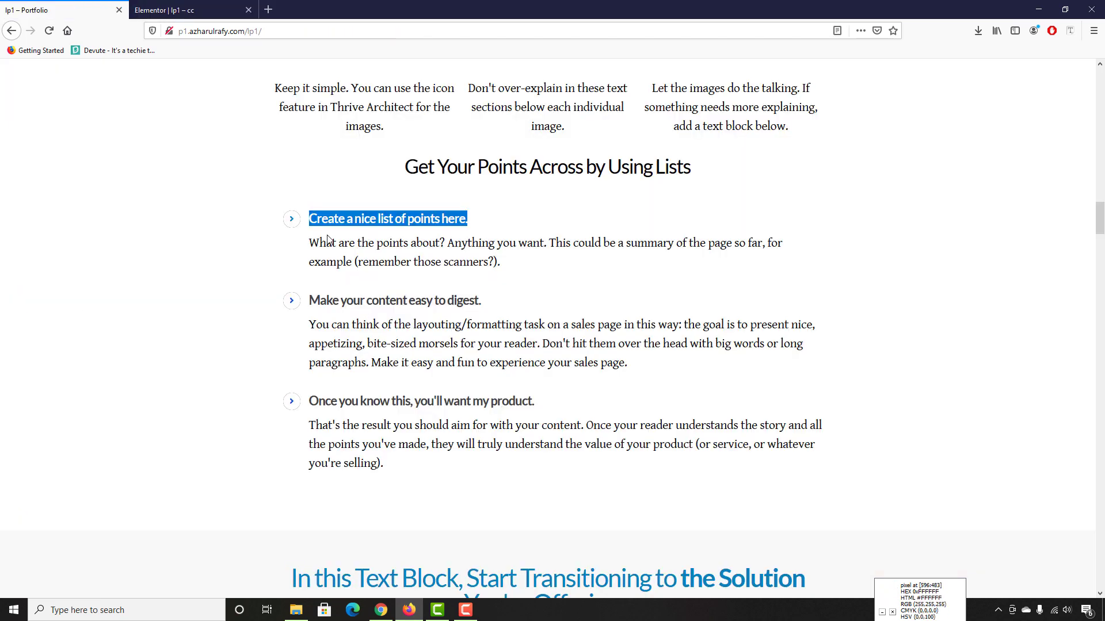
left_click_drag(309, 243, 489, 266)
right_click(499, 271)
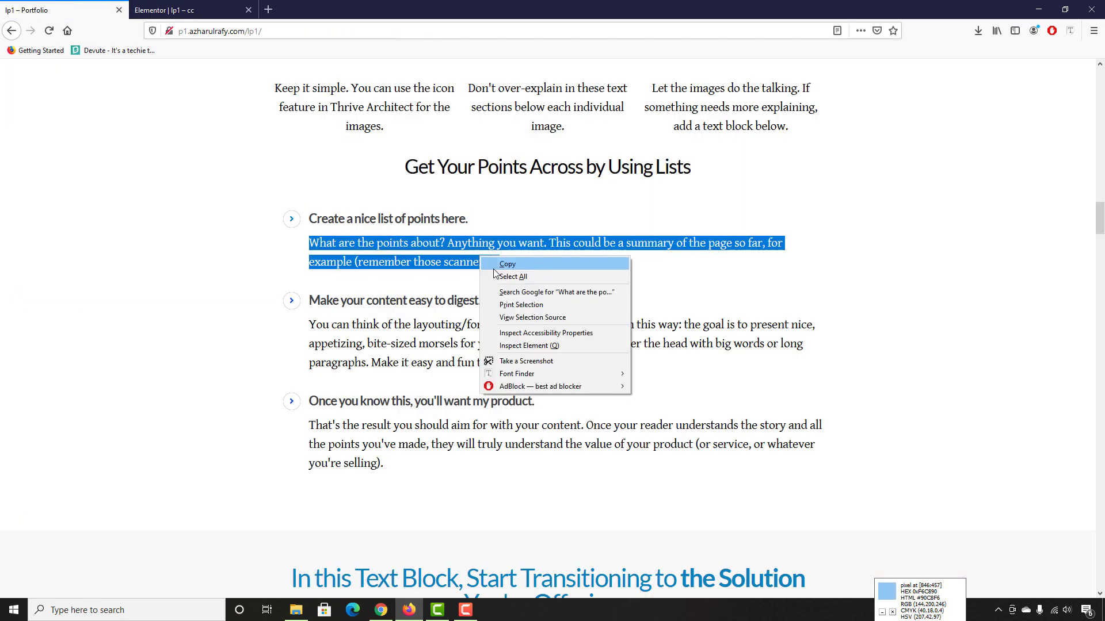
left_click(512, 266)
left_click(164, 9)
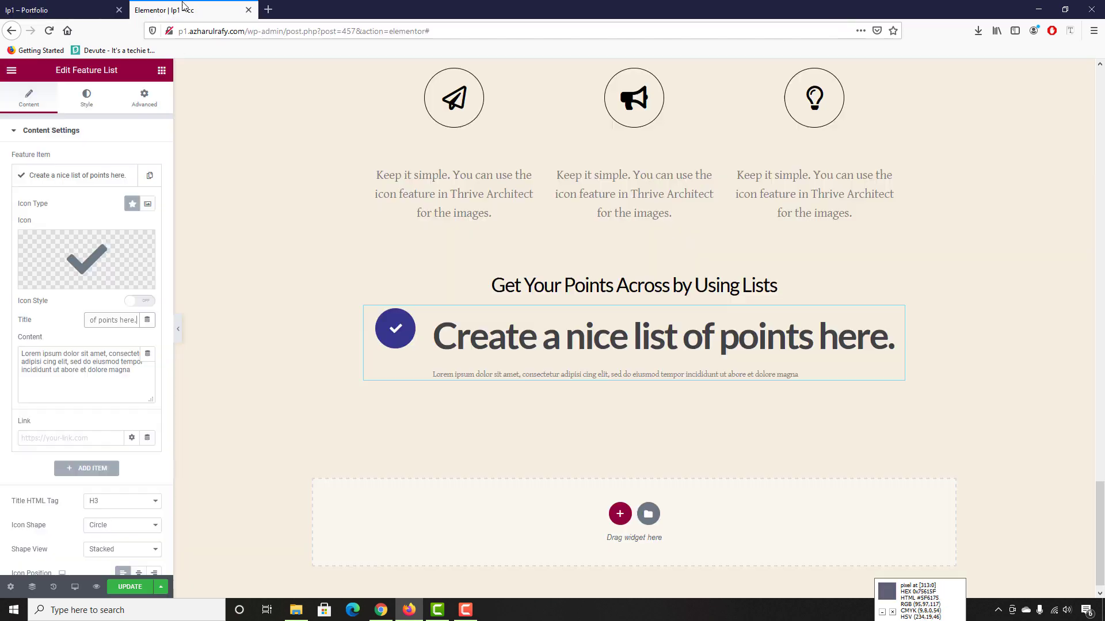
triple_click(136, 369)
key("ctrl+v")
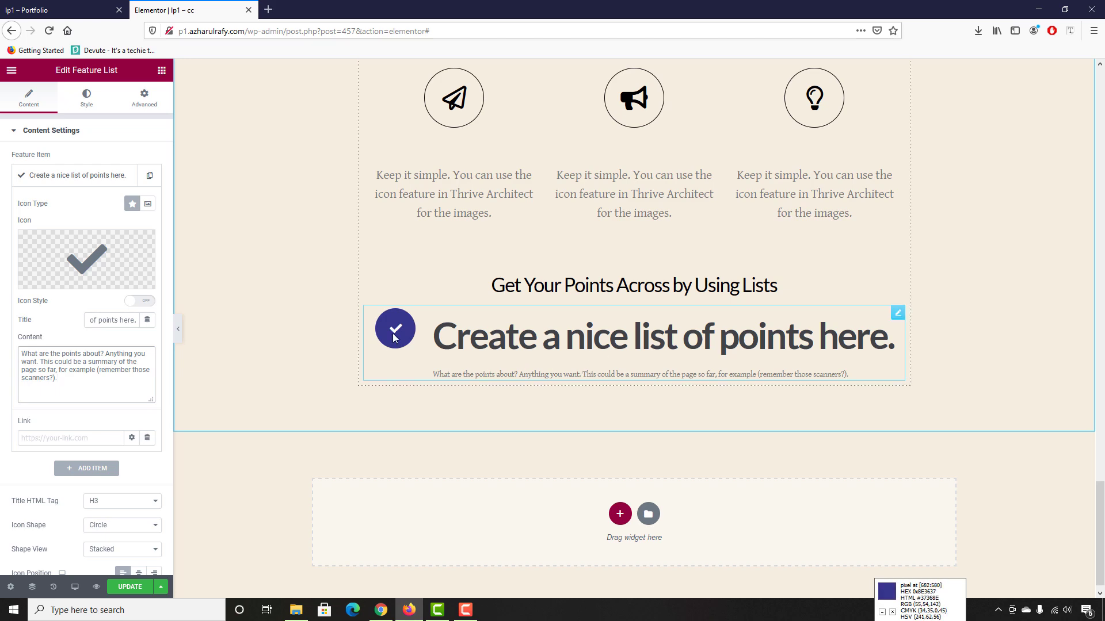
Replace the feature item's check icon with the plain right-pointing chevron from the icon library, matching the reference list
left_click(57, 10)
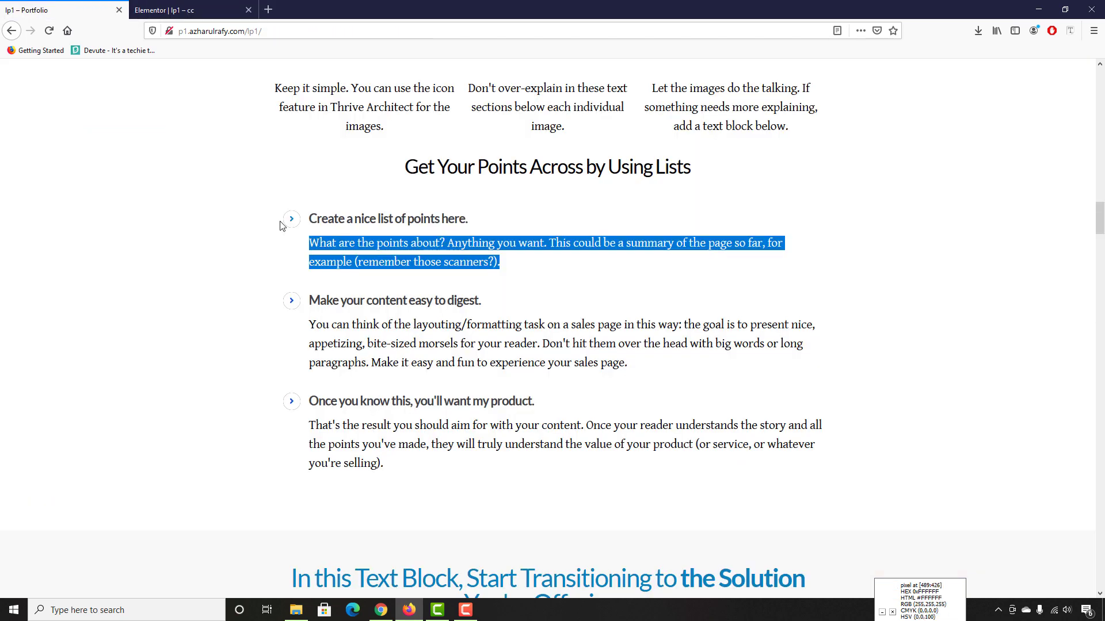
left_click(173, 10)
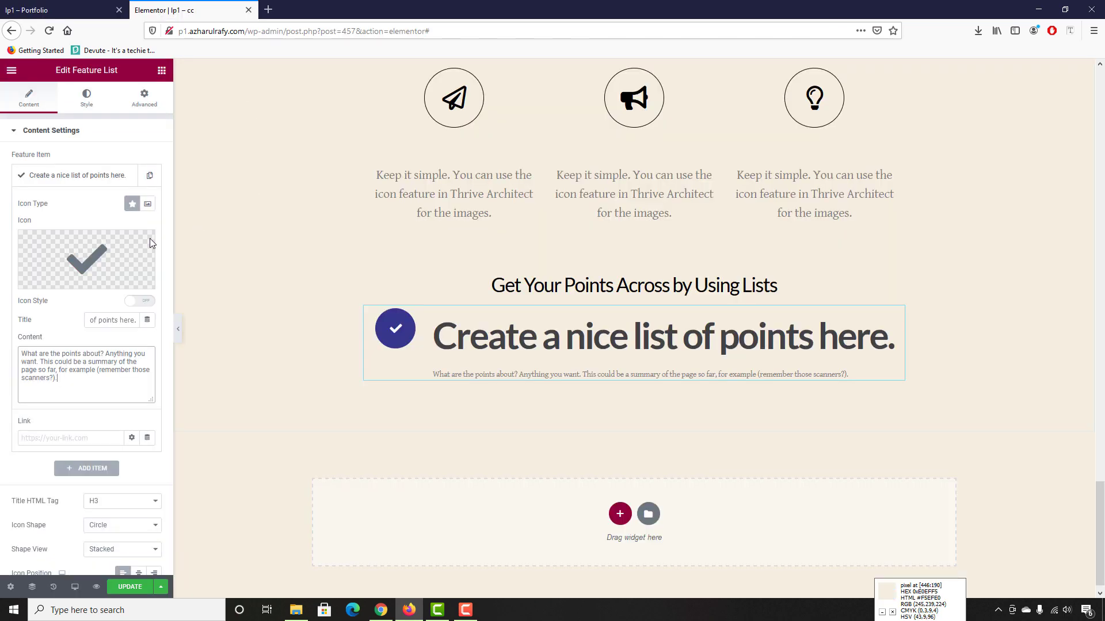
left_click(51, 282)
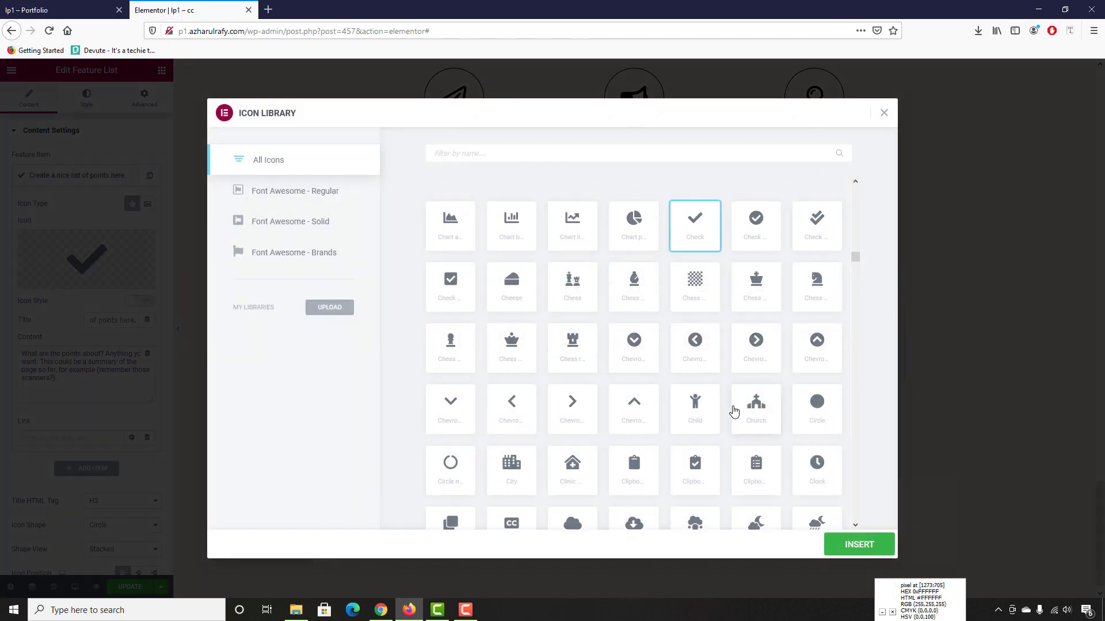
left_click(581, 414)
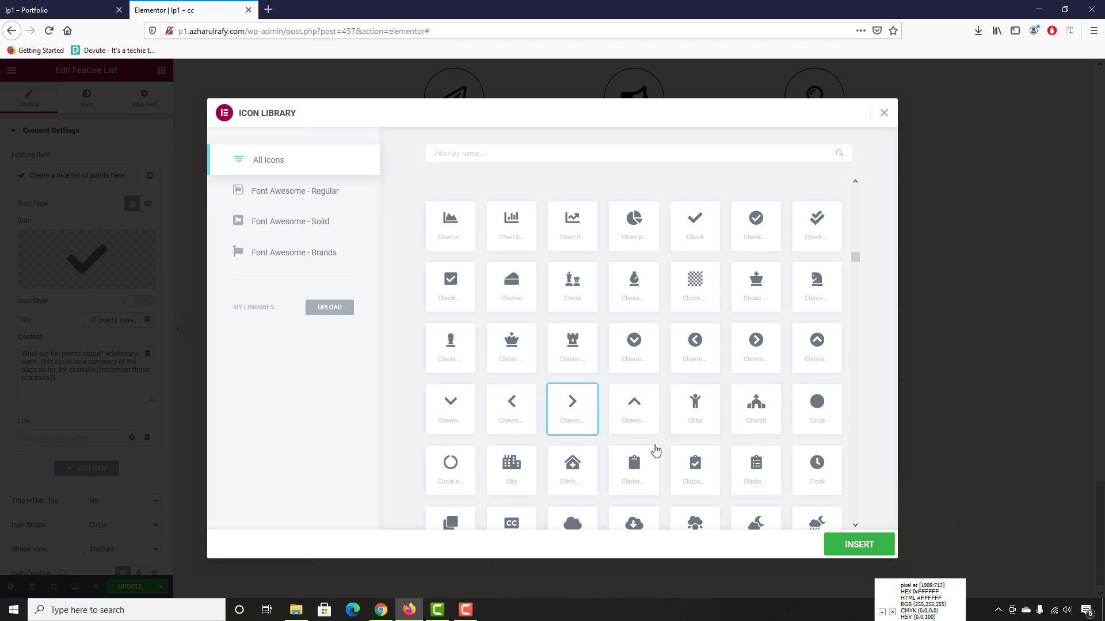
left_click(859, 544)
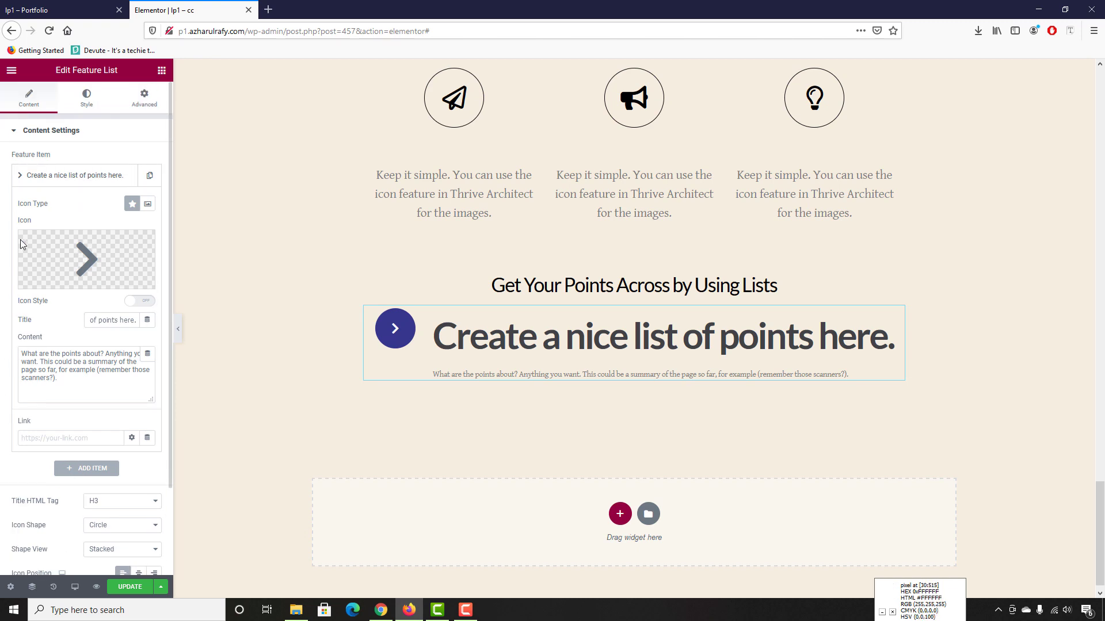
scroll(87, 258, "down", 2)
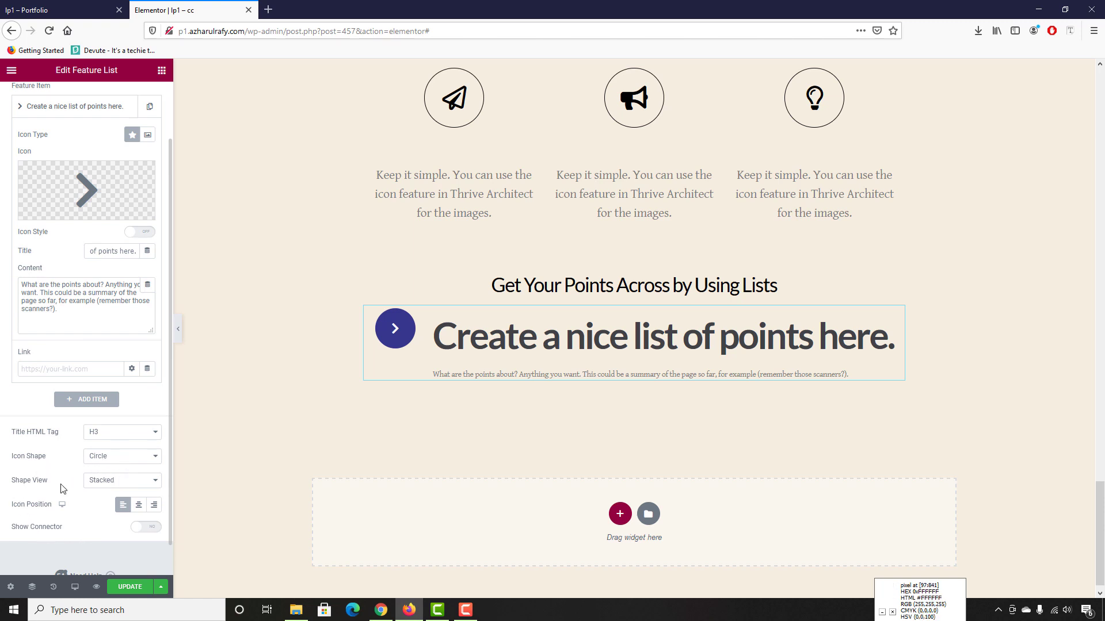
Set the feature list's icon shape view to Framed
left_click(94, 482)
left_click(123, 496)
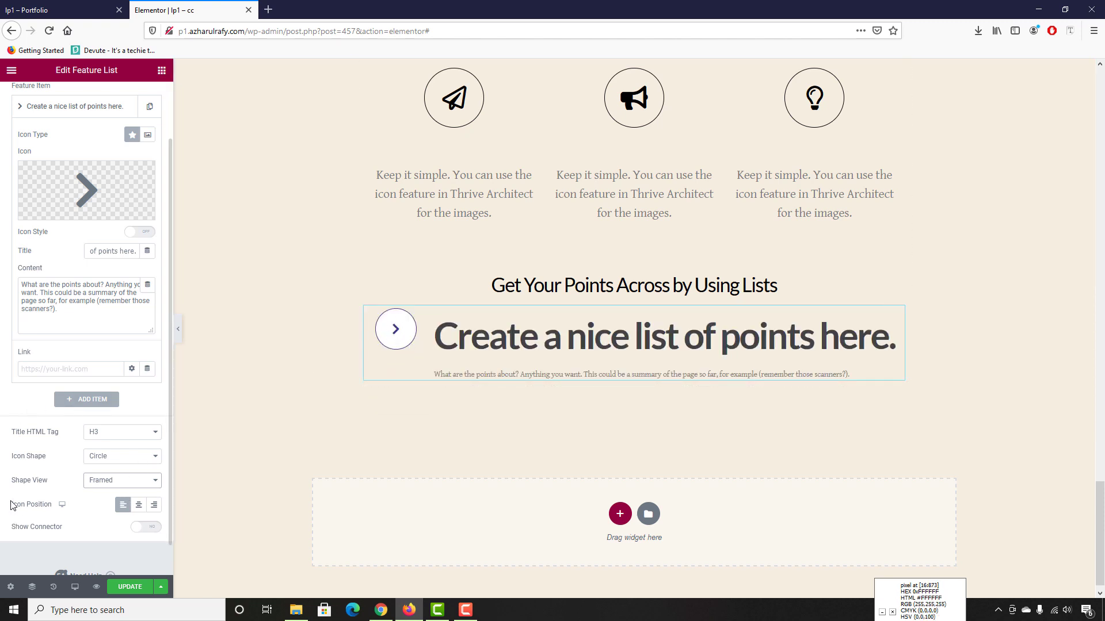
scroll(2, 496, "up", 2)
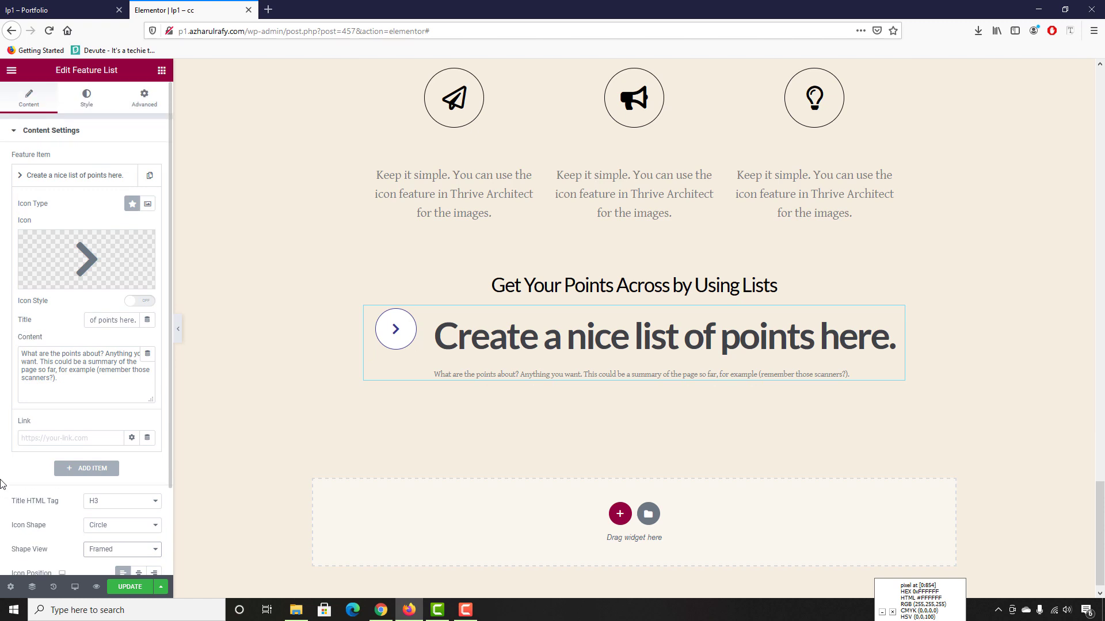
Set the feature list icon's circle size to 40 and its icon size to 15
left_click(88, 102)
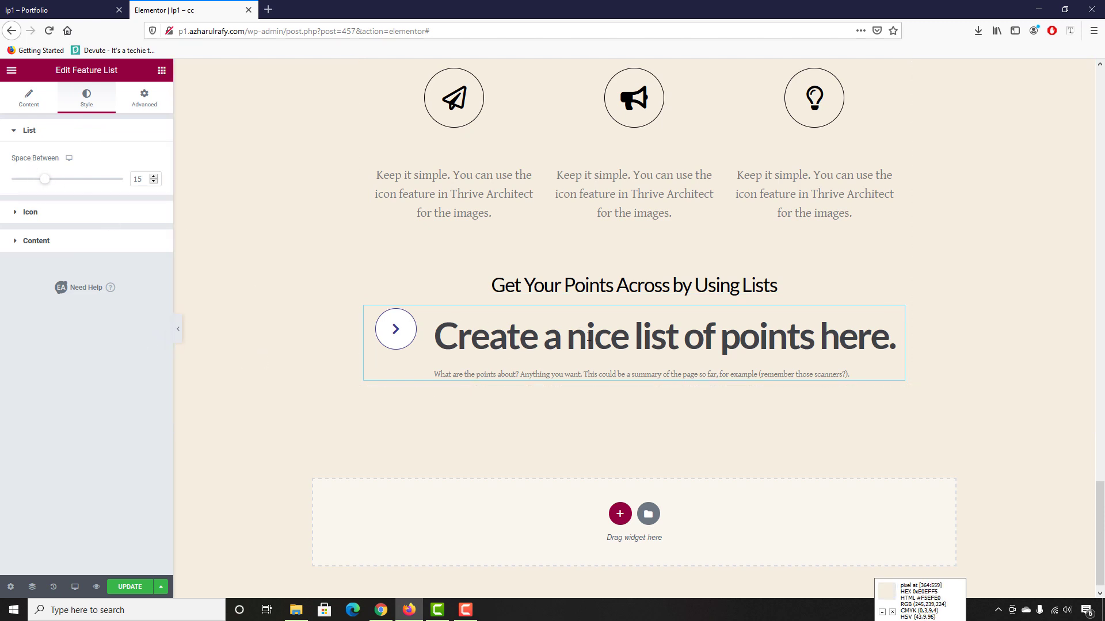
left_click(30, 212)
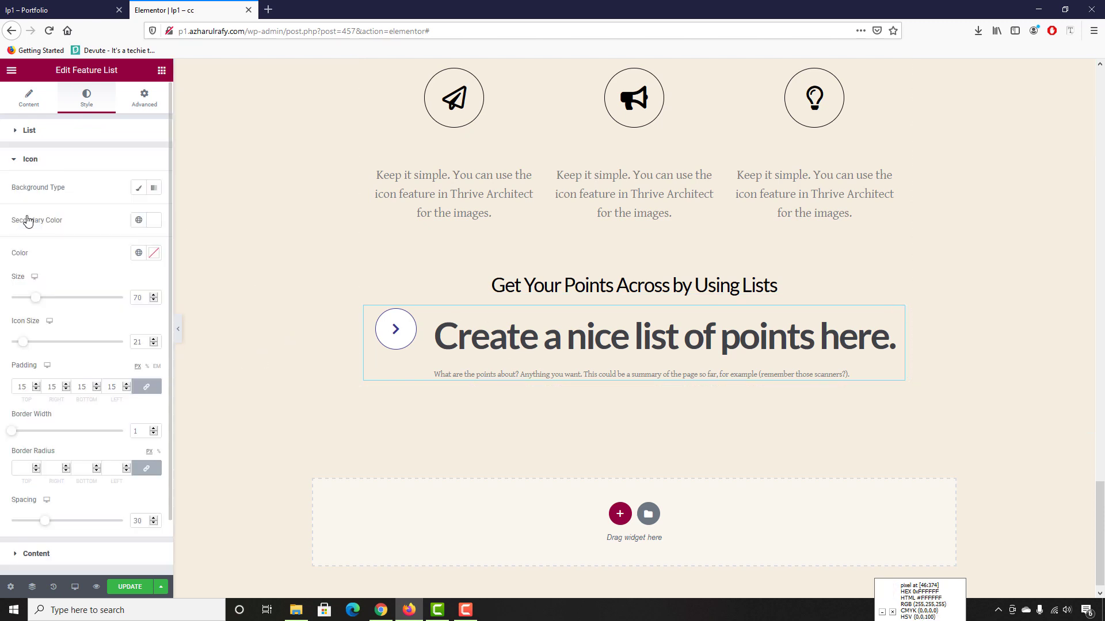
mouse_move(28, 303)
left_mouse_down()
mouse_move(15, 301)
mouse_move(30, 299)
left_mouse_up()
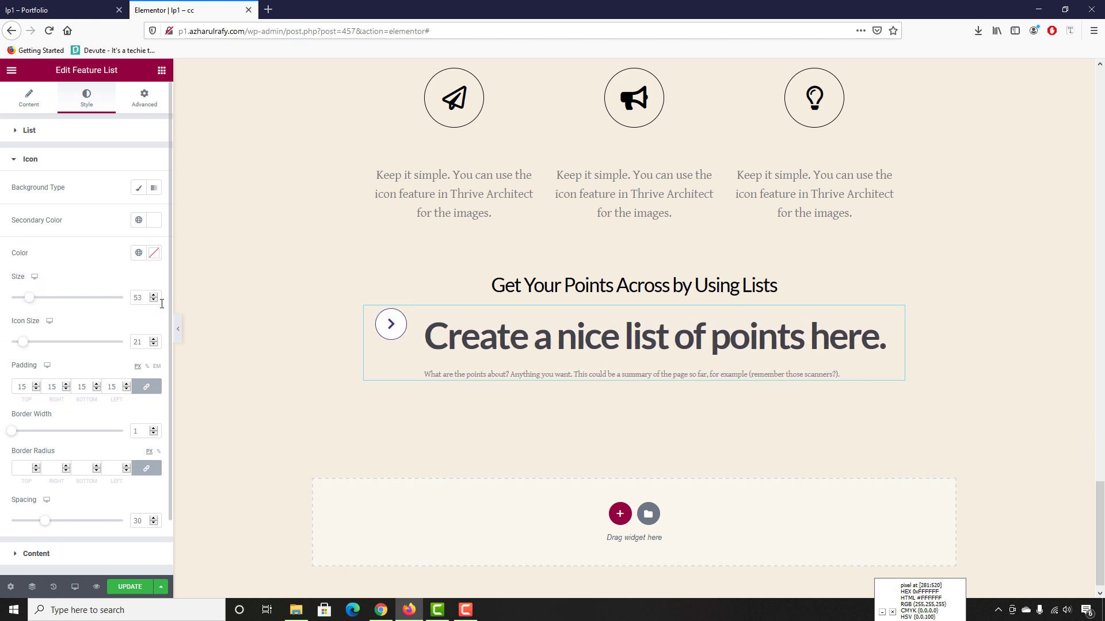
left_click_drag(143, 299, 122, 304)
type("40")
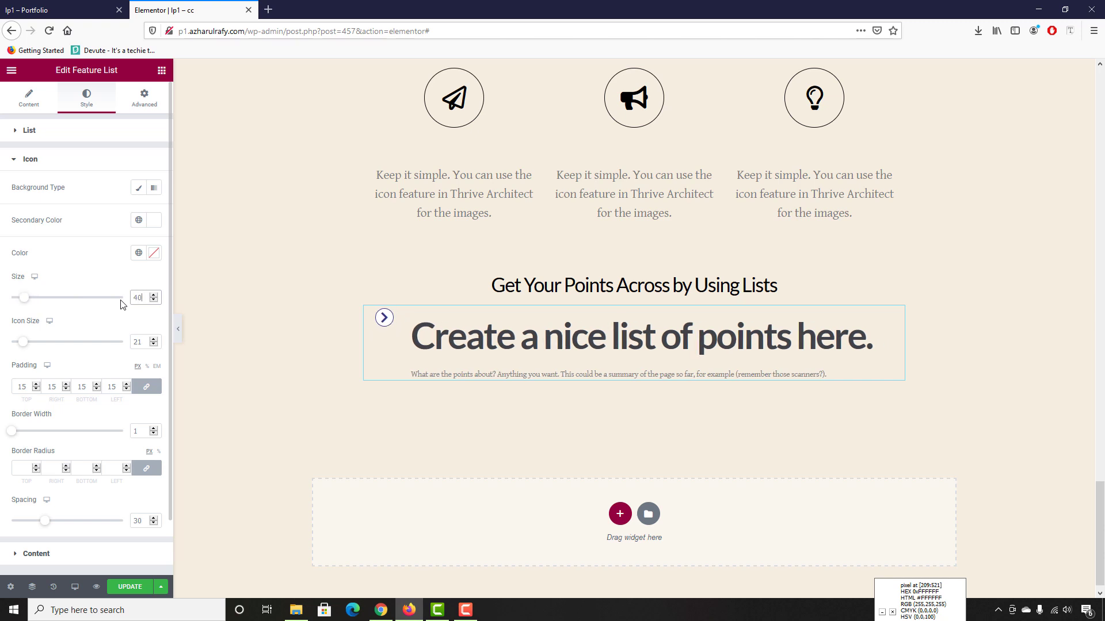
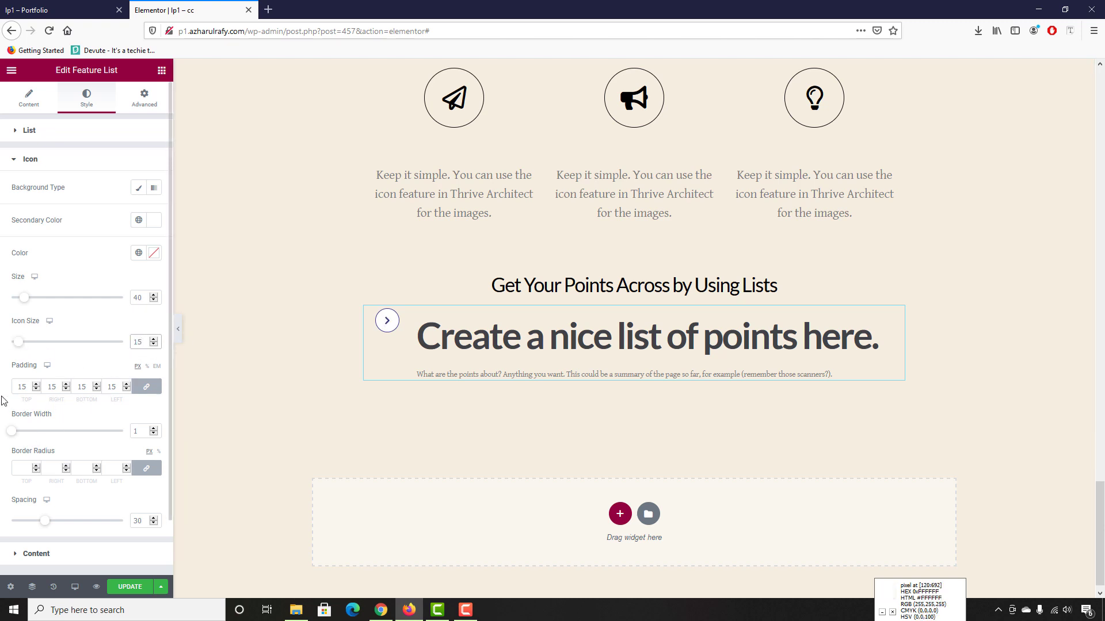
Try icon padding values of 20, 25 and 355 on all sides, and return the padding to 15
left_click(151, 389)
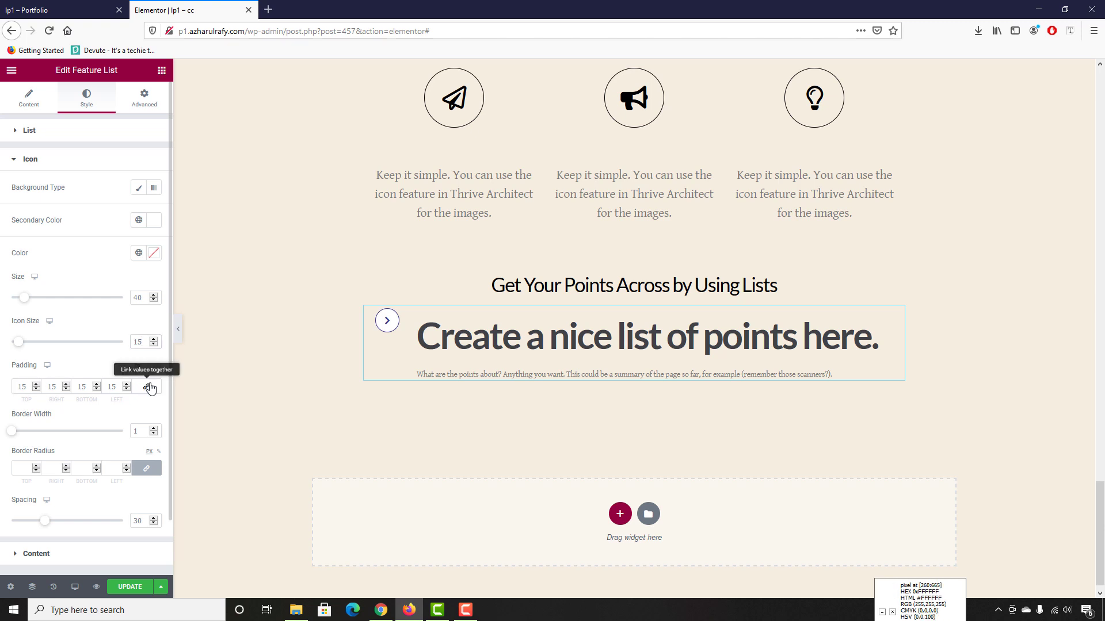
left_click(150, 388)
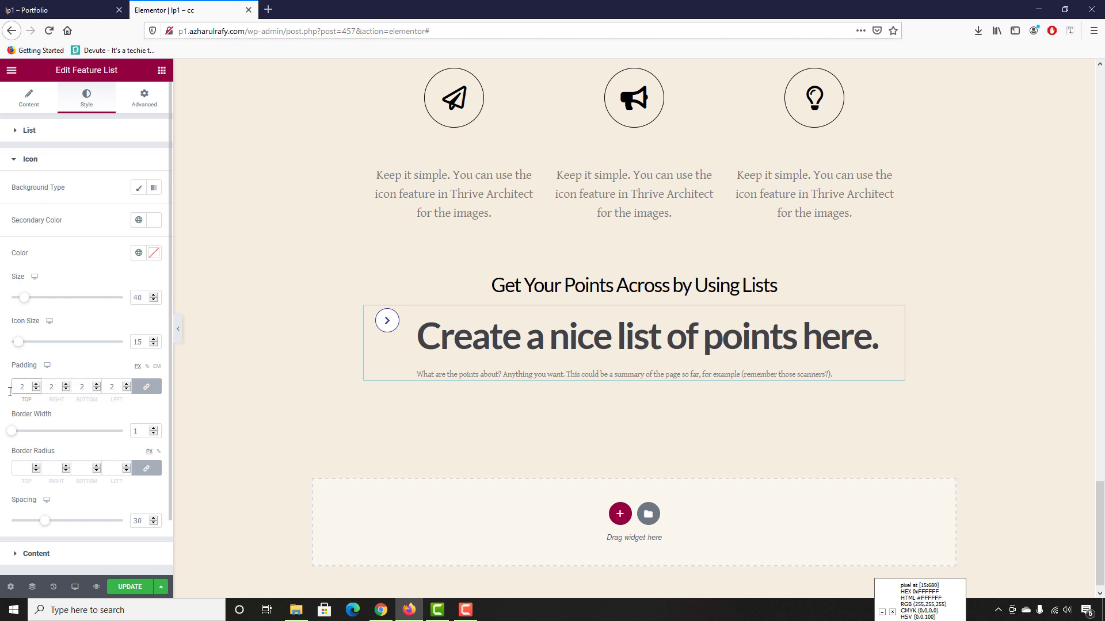
double_click(24, 390)
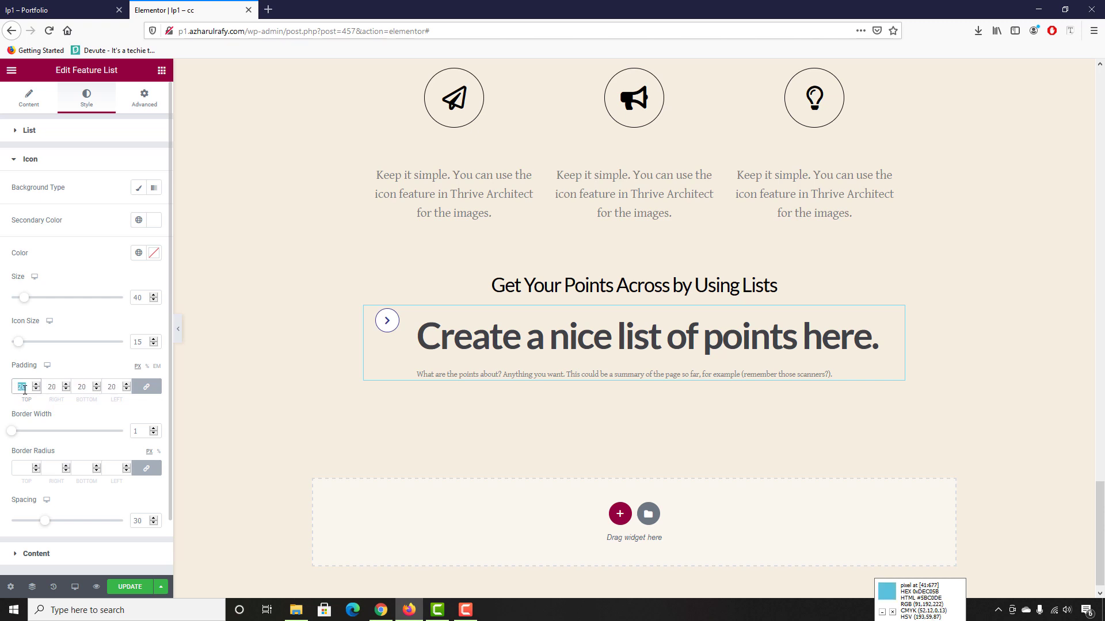
type("25")
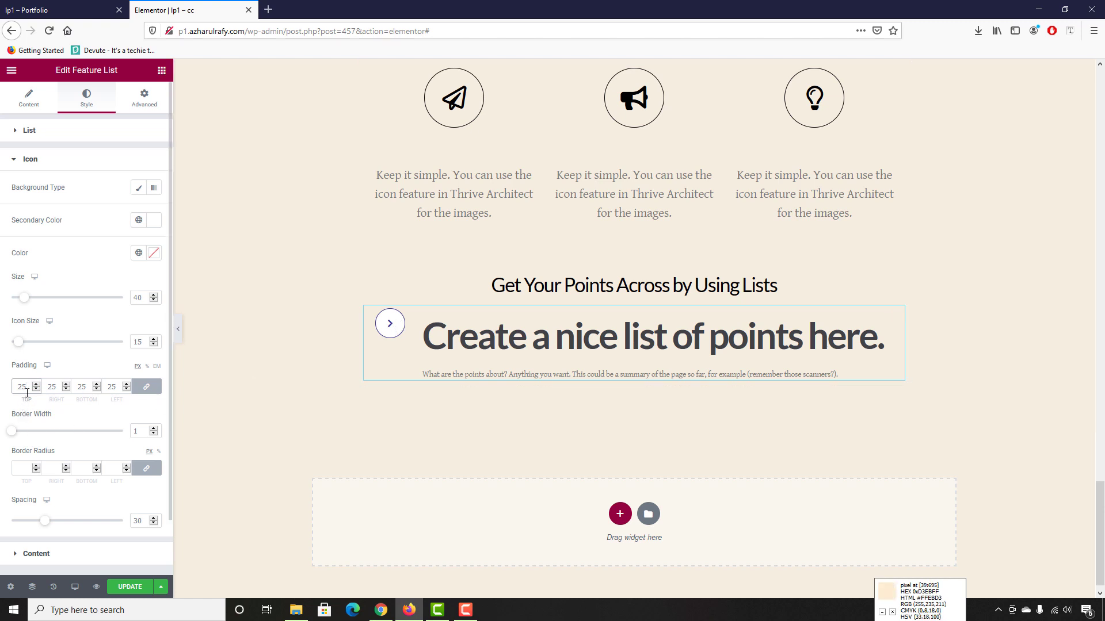
left_click_drag(22, 389, 16, 389)
type("355")
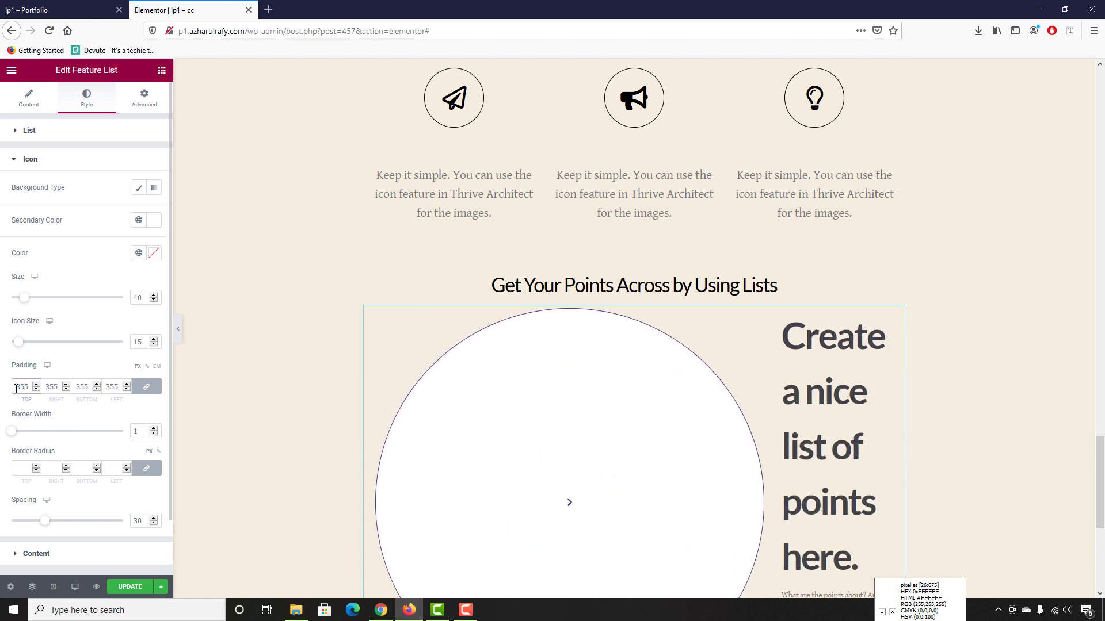
double_click(19, 389)
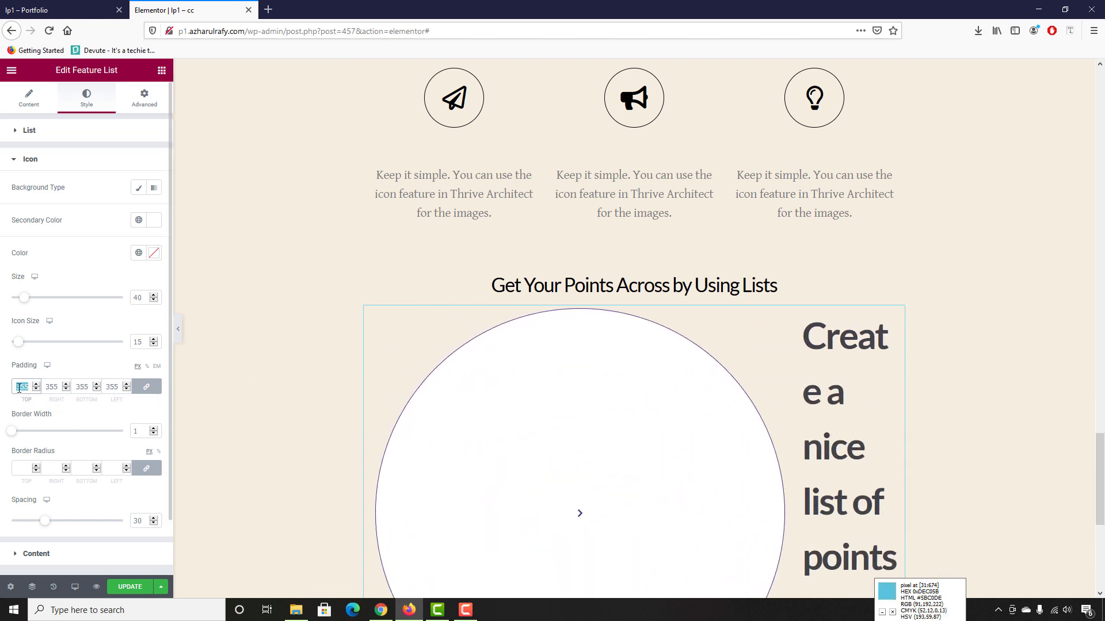
type("1")
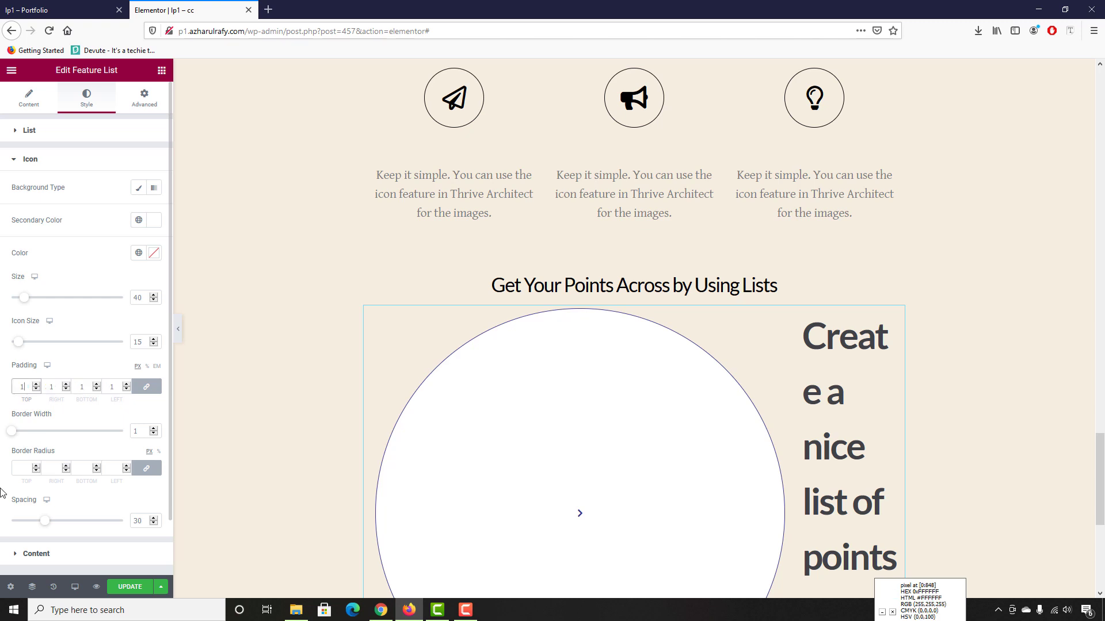
type("5")
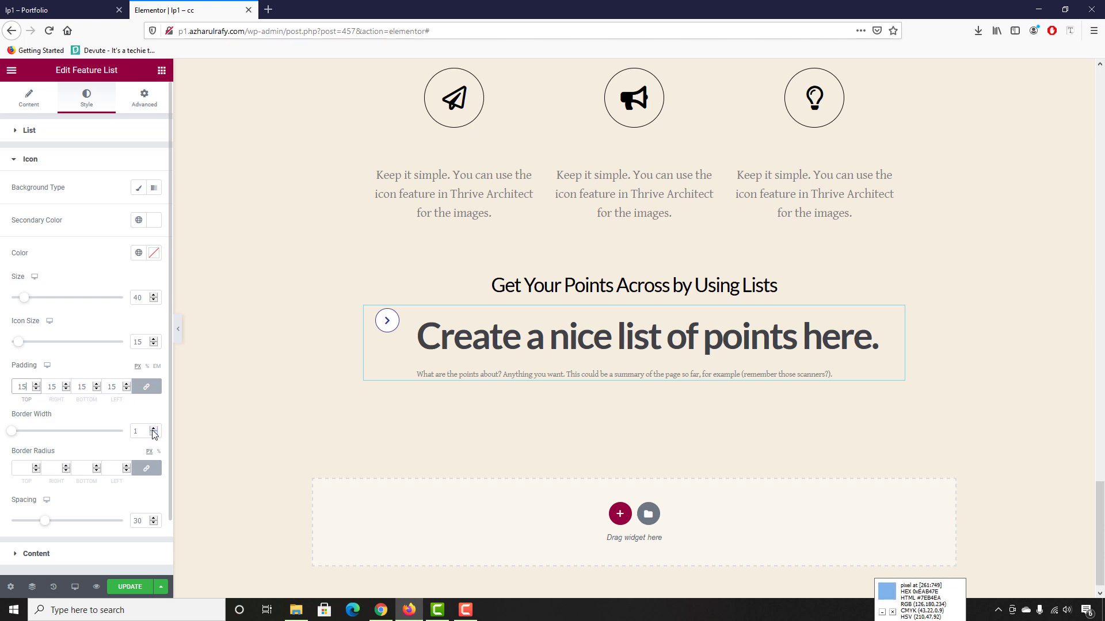
Try a thicker border around the feature list icon, and return the border width to 1
left_click(153, 427)
left_click_drag(141, 432, 89, 432)
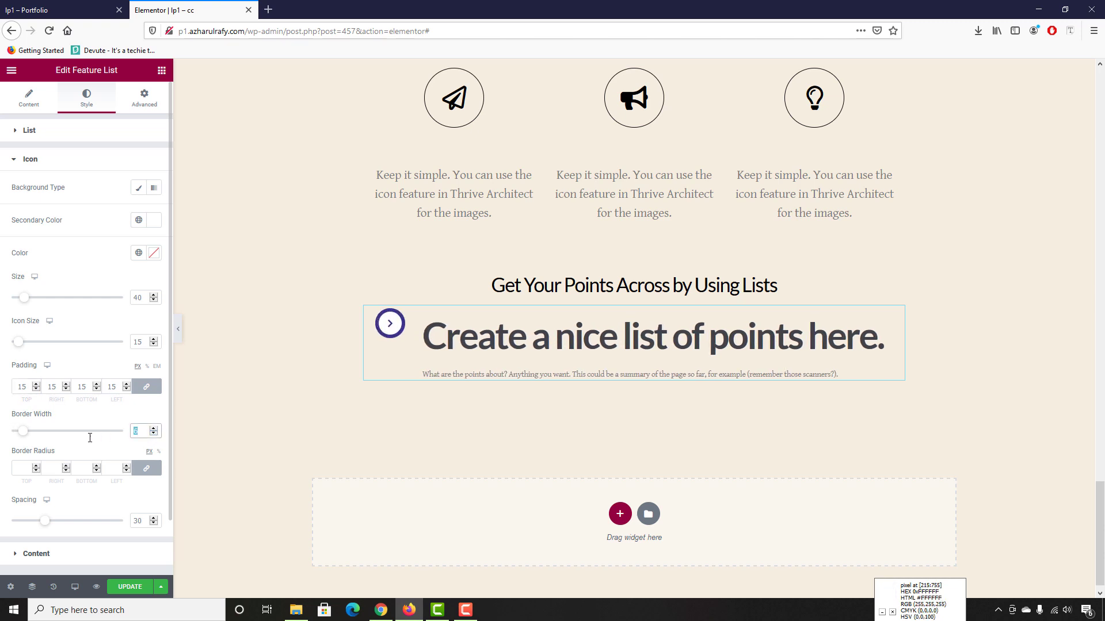
type("1")
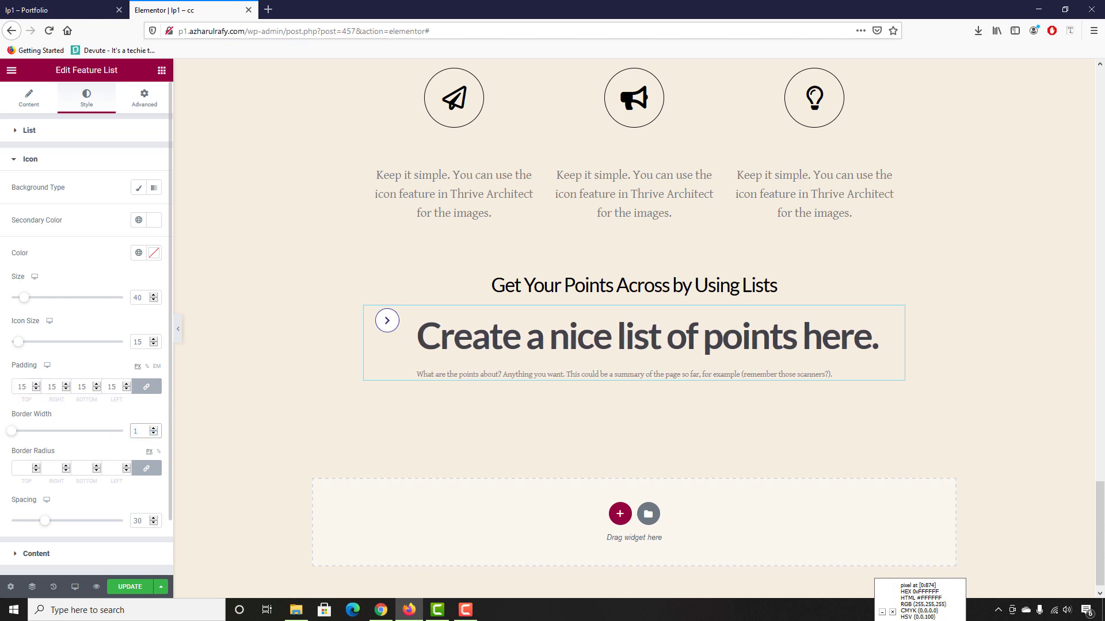
Inspect the font properties of the reference page's "Create a nice list of points here." title with Font Finder
scroll(2, 514, "down", 2)
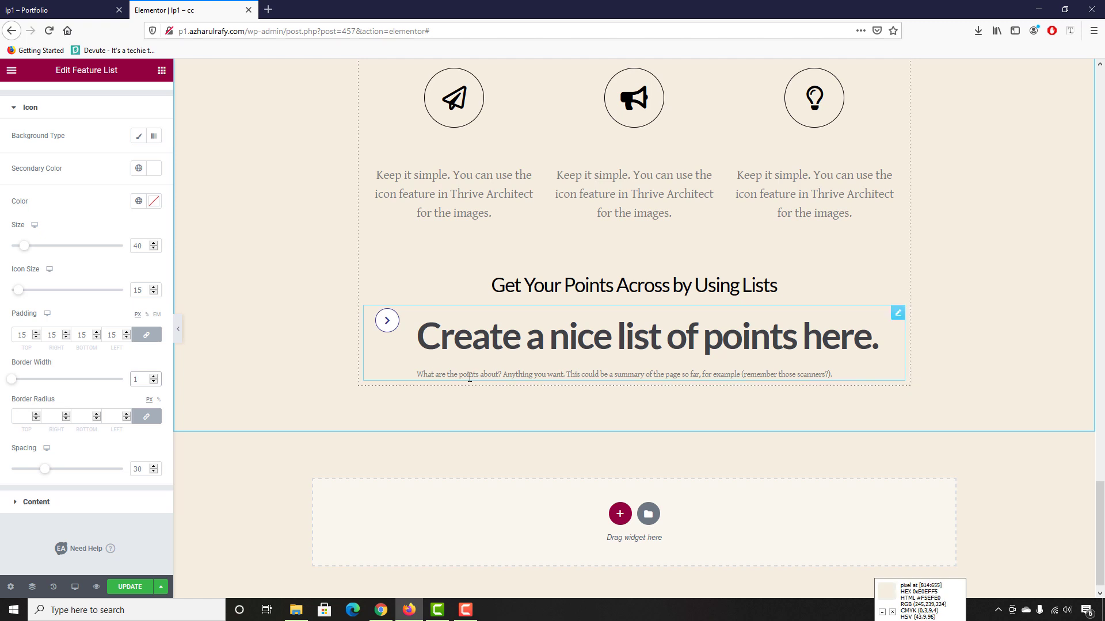
left_click(48, 507)
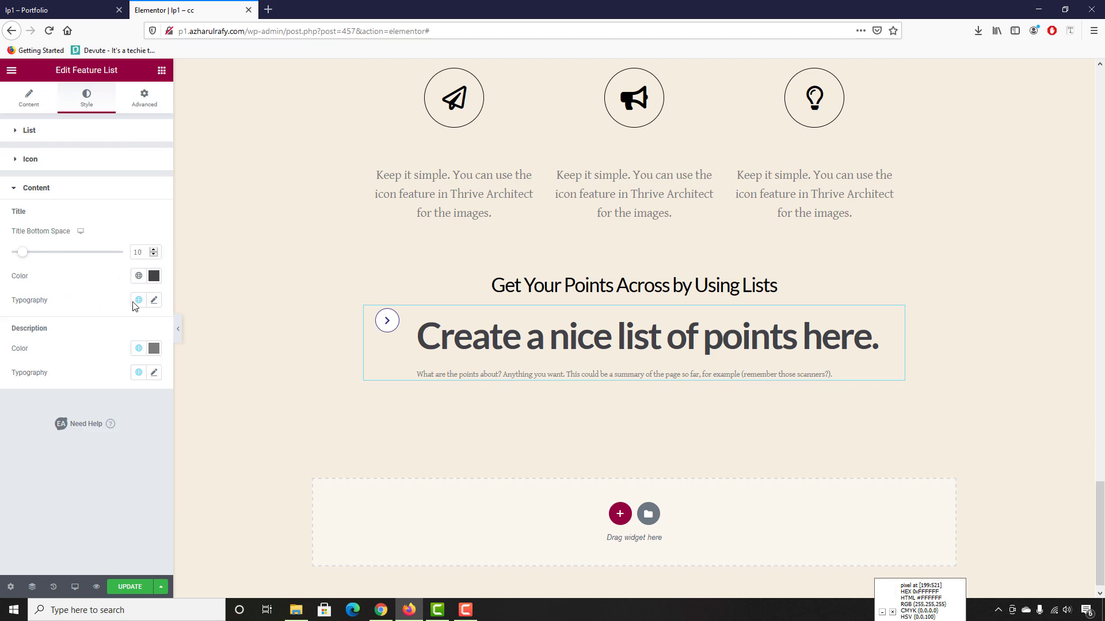
left_click(153, 301)
left_click(35, 10)
left_click(294, 268)
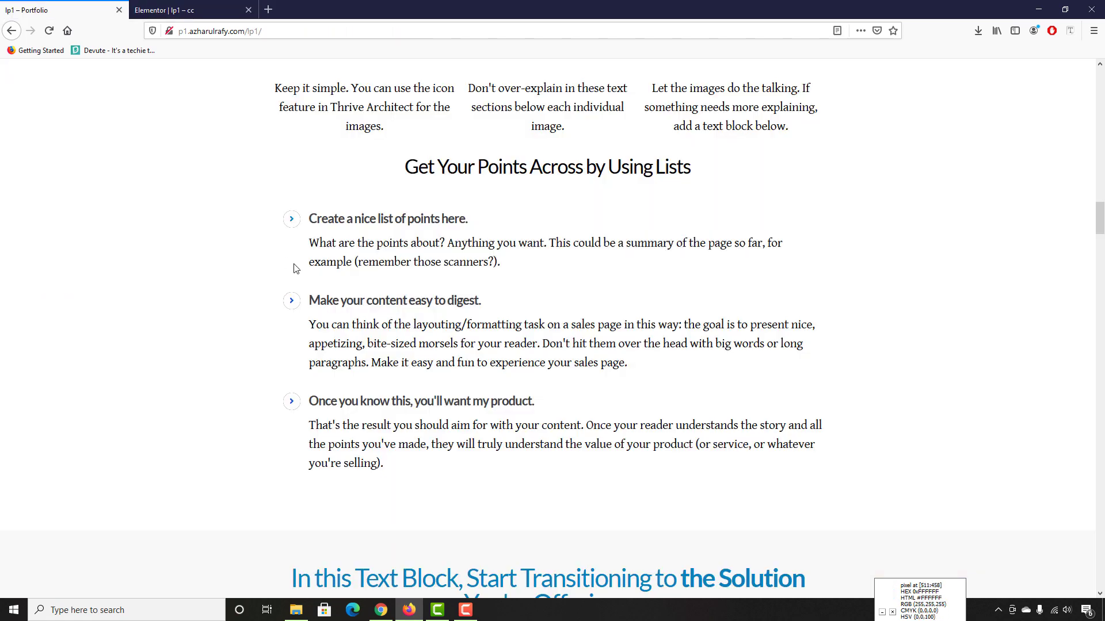
left_click(1071, 34)
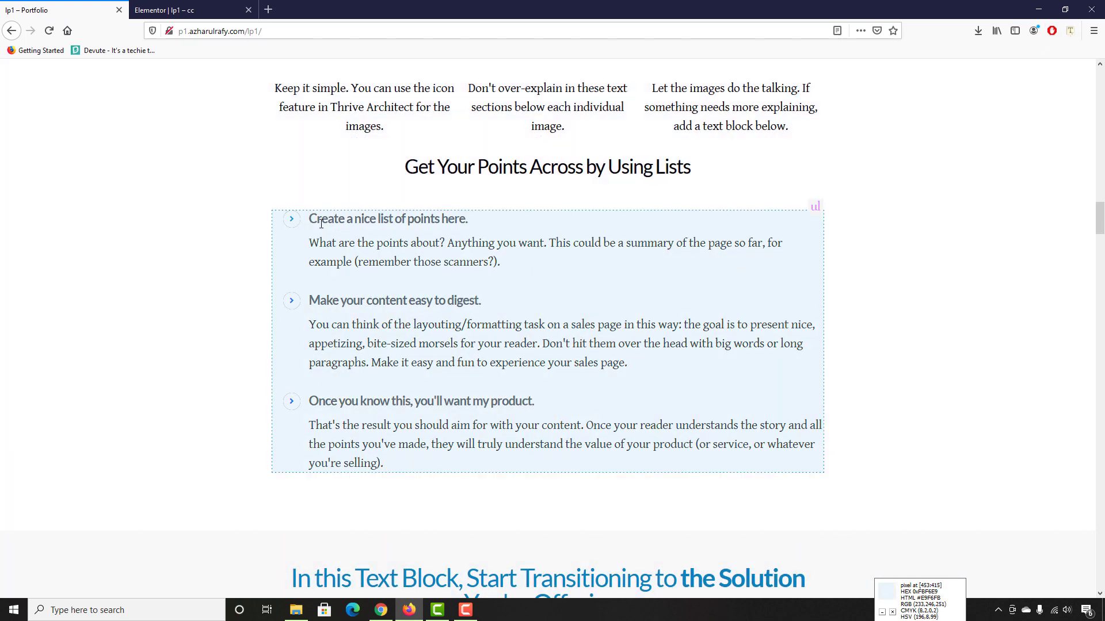
left_click(352, 219)
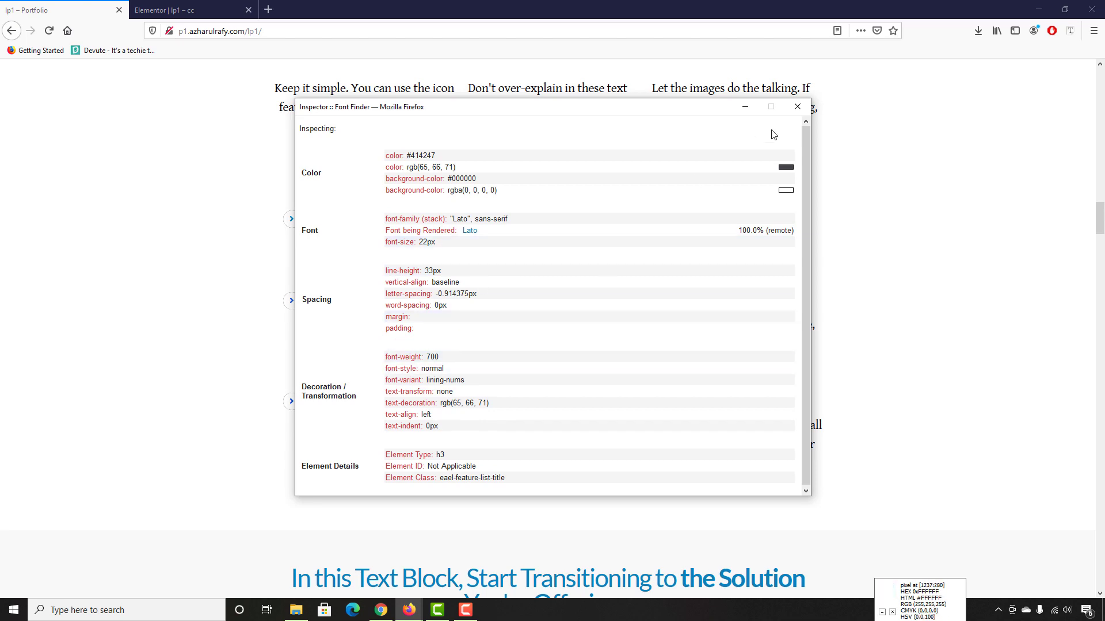
left_click(798, 107)
Inspect the font properties of the paragraph below the reference page's first list title, and return to the template
left_click(1069, 30)
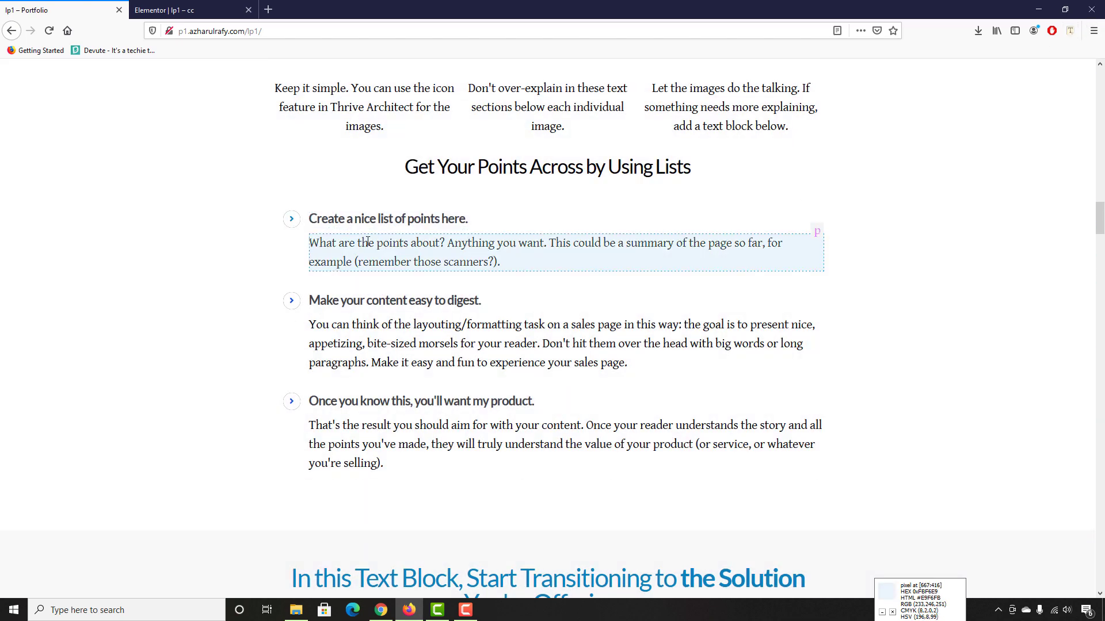
left_click(361, 244)
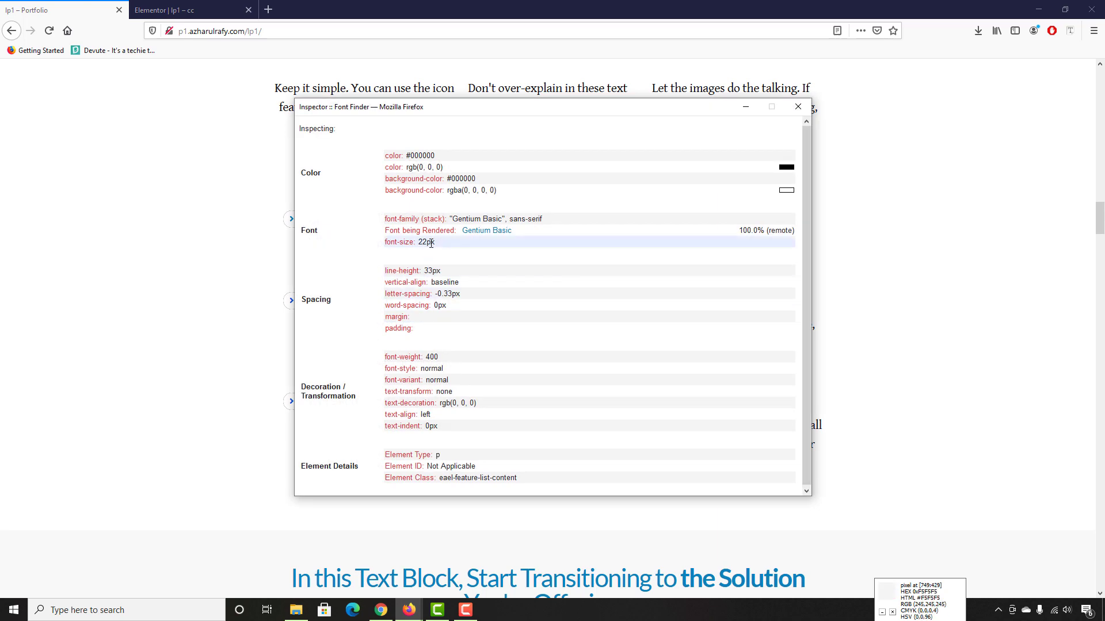
left_click(798, 107)
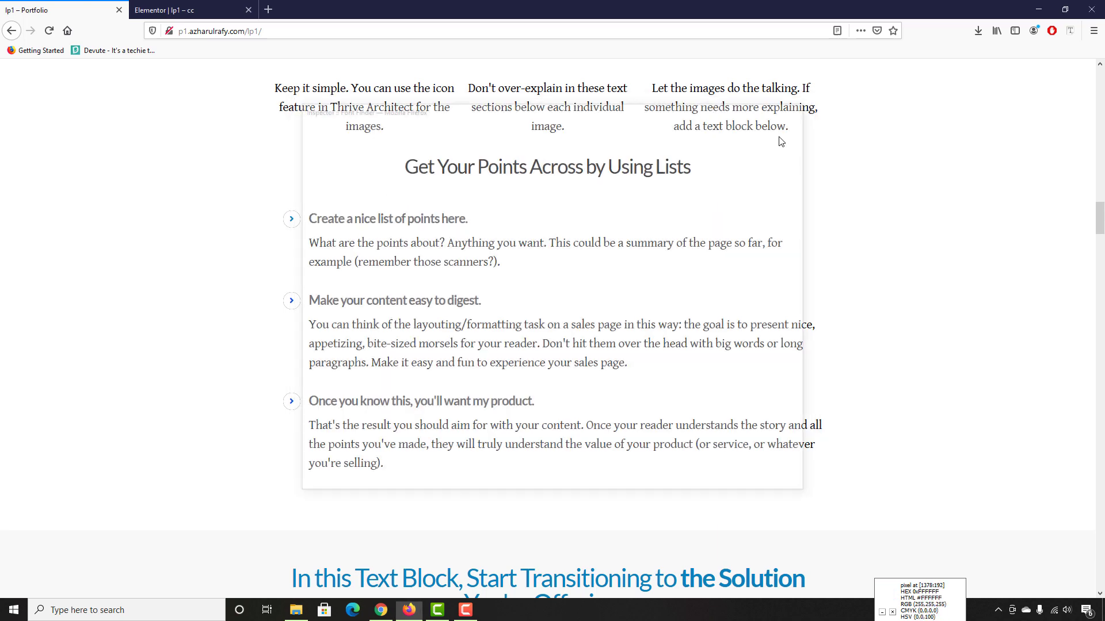
left_click(186, 5)
left_click(457, 335)
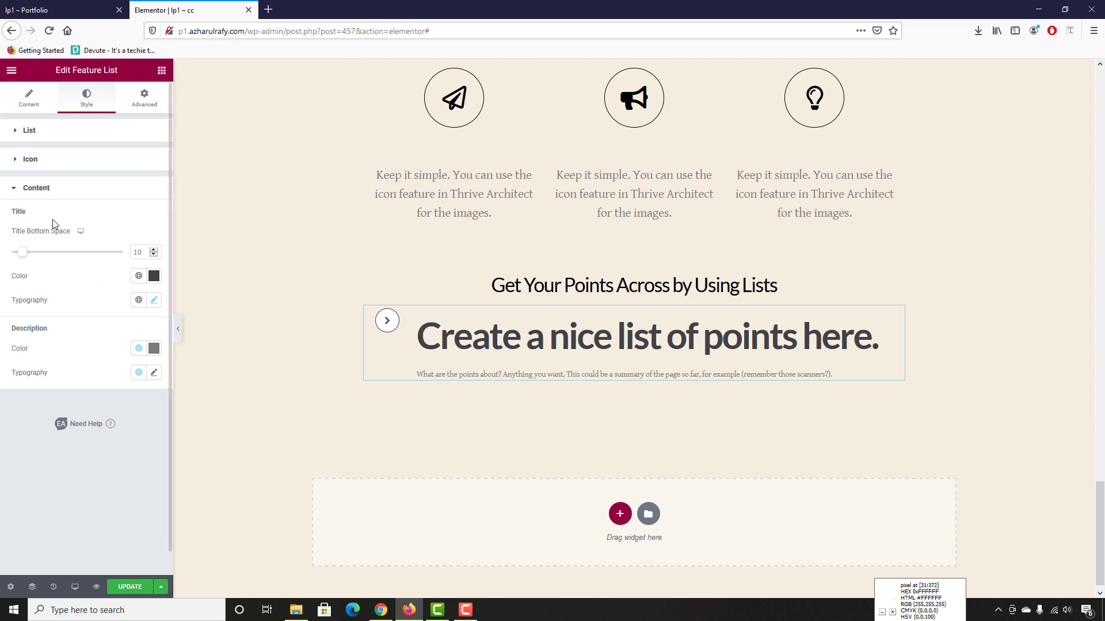
Recheck the reference list title's font and set the feature list's title typography size to 22 px
left_click(153, 299)
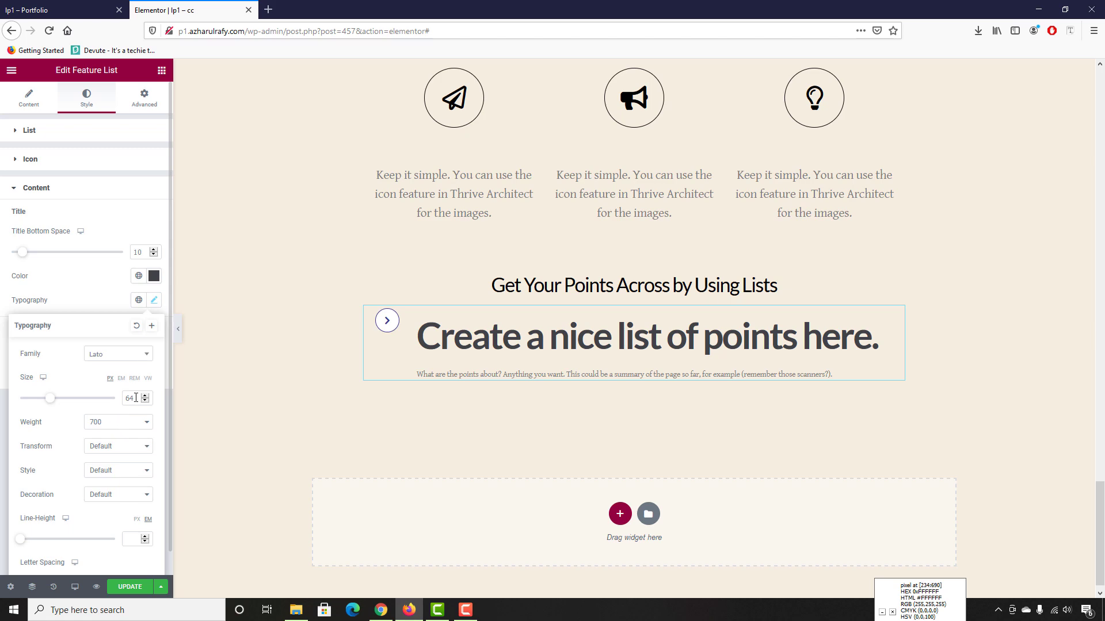
double_click(129, 399)
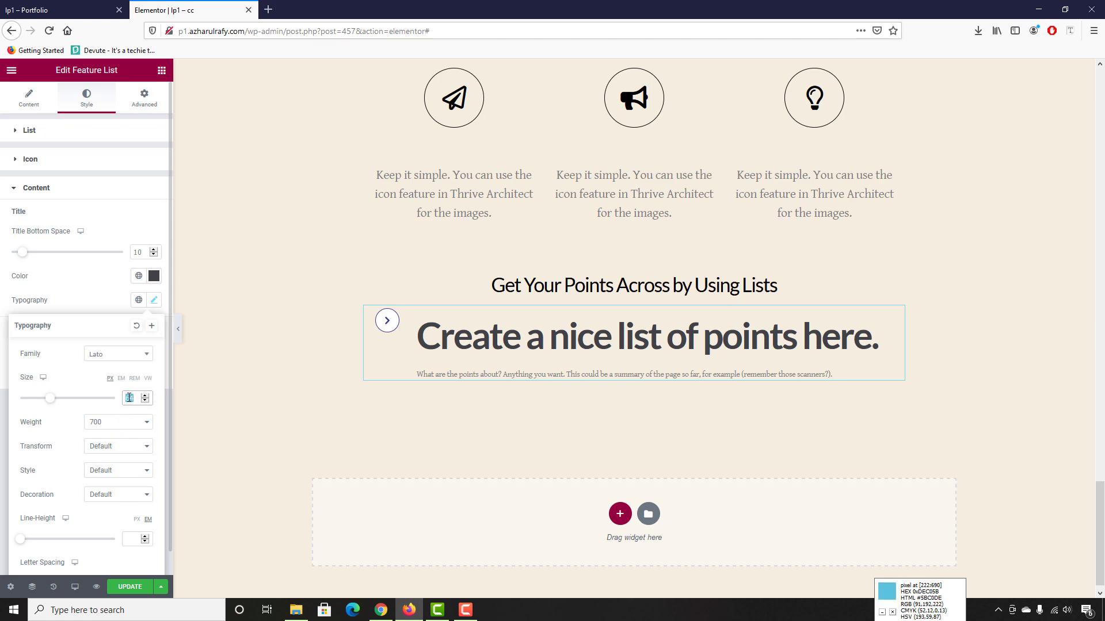
left_click(63, 10)
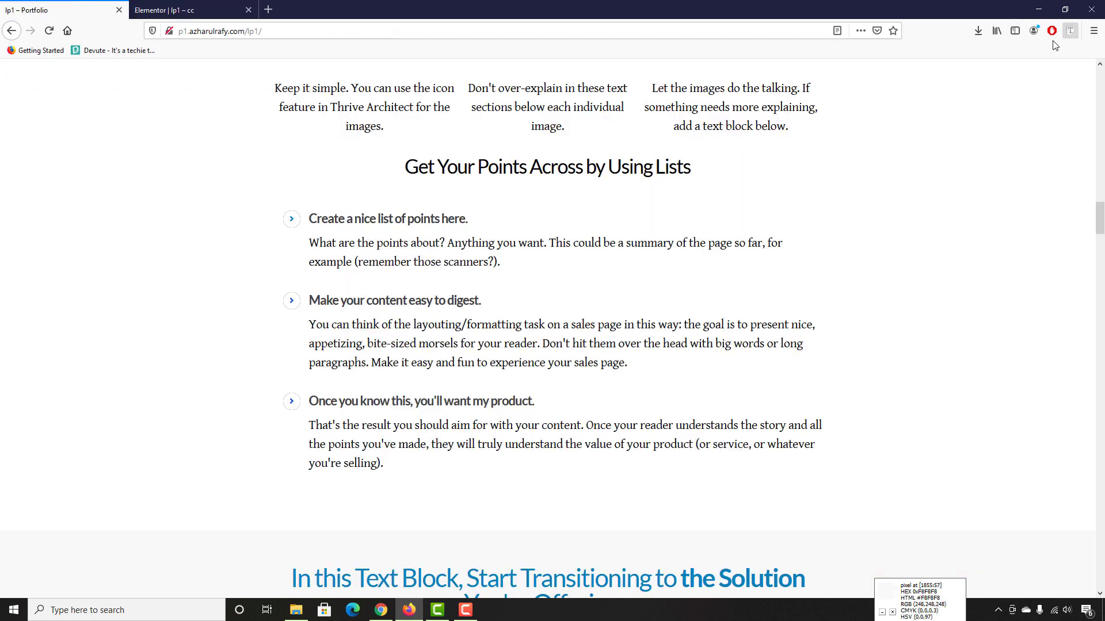
left_click(1070, 31)
left_click(437, 219)
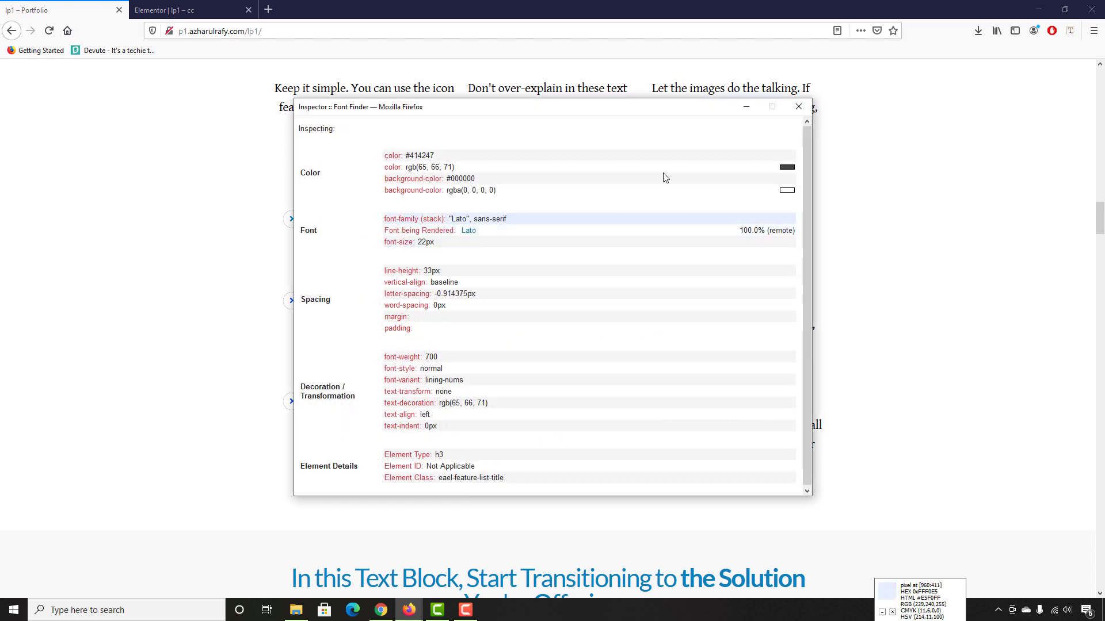
left_click(798, 106)
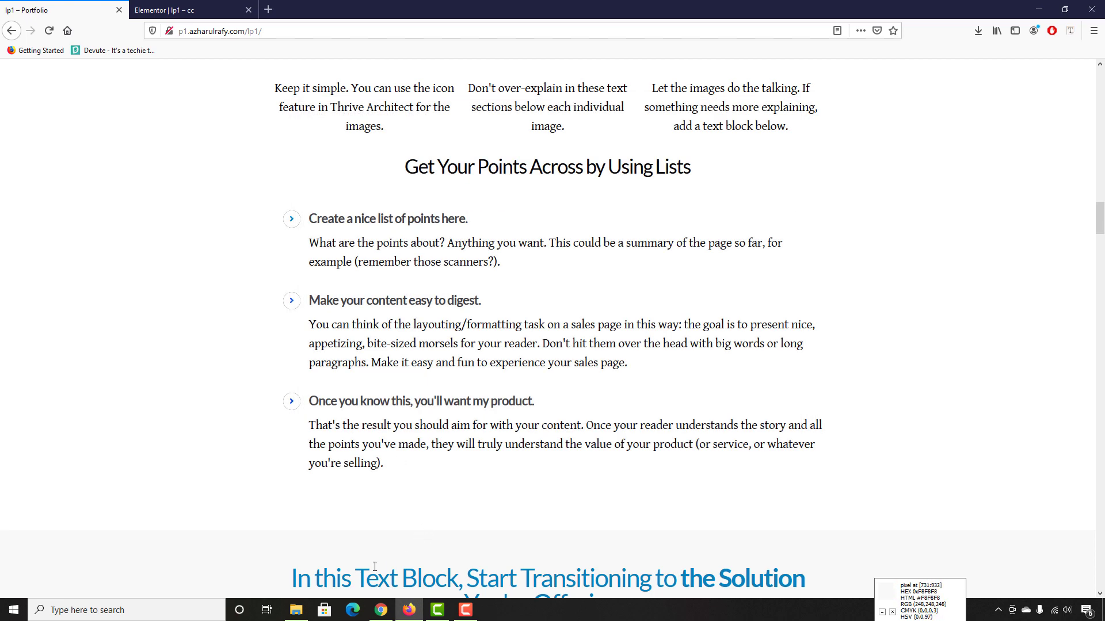
left_click(153, 7)
left_click_drag(136, 397, 124, 394)
type("22")
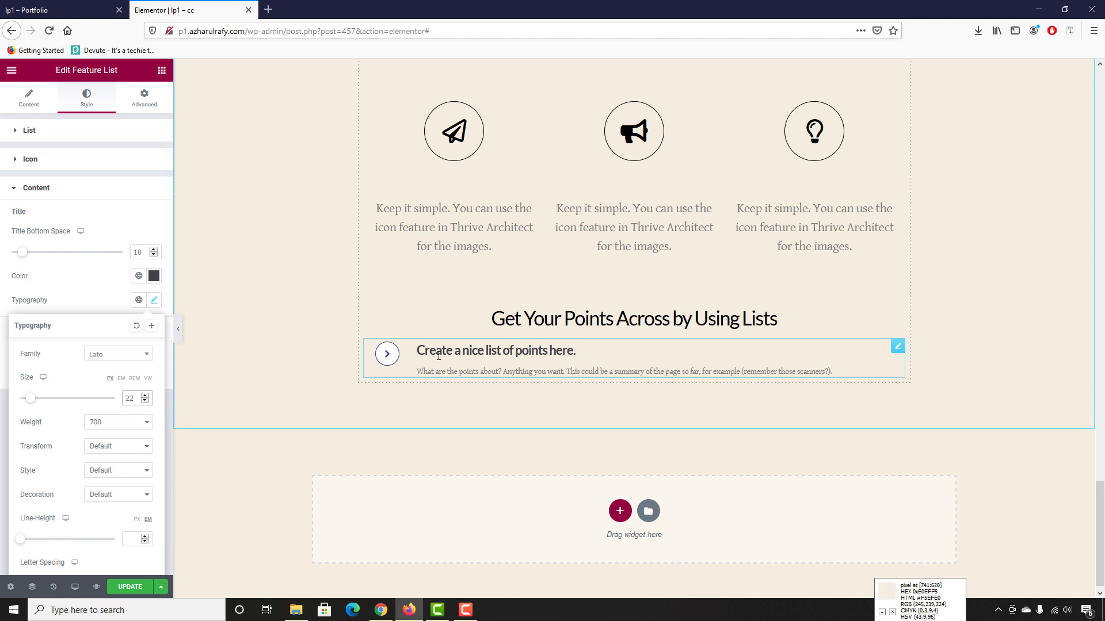
left_click(390, 355)
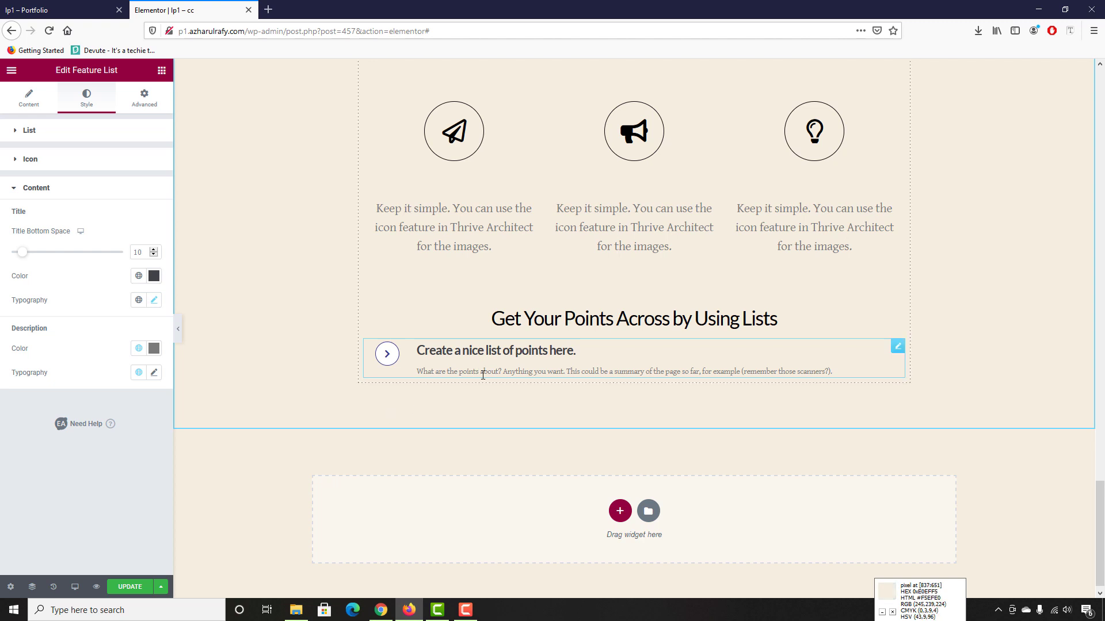
Set the feature list's description typography size to 22 px, matching the reference paragraph
left_click(157, 374)
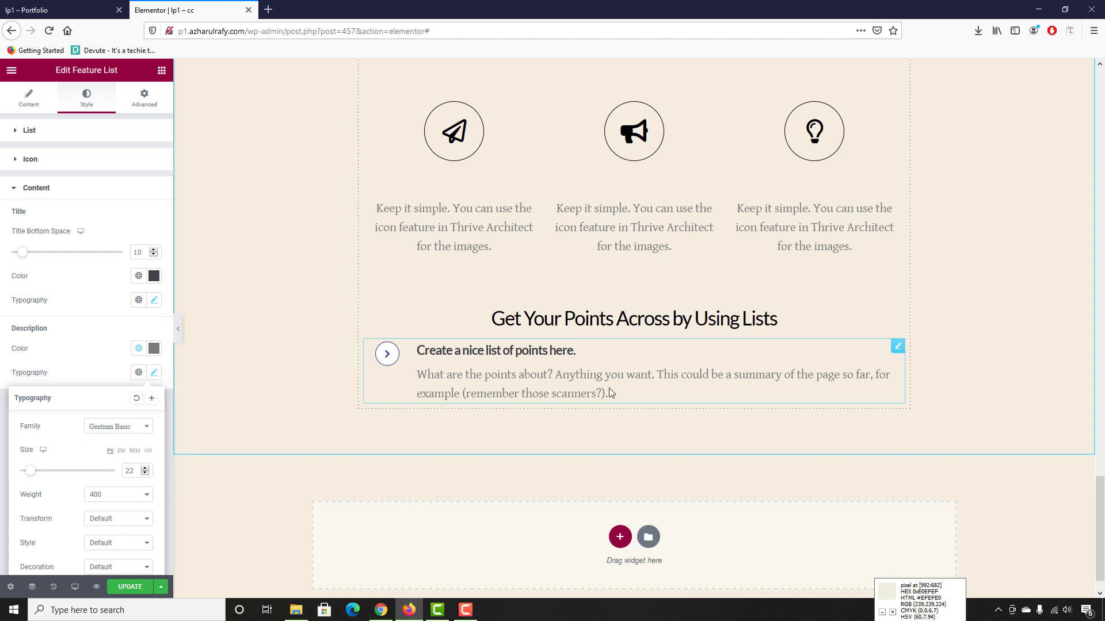
left_click(380, 370)
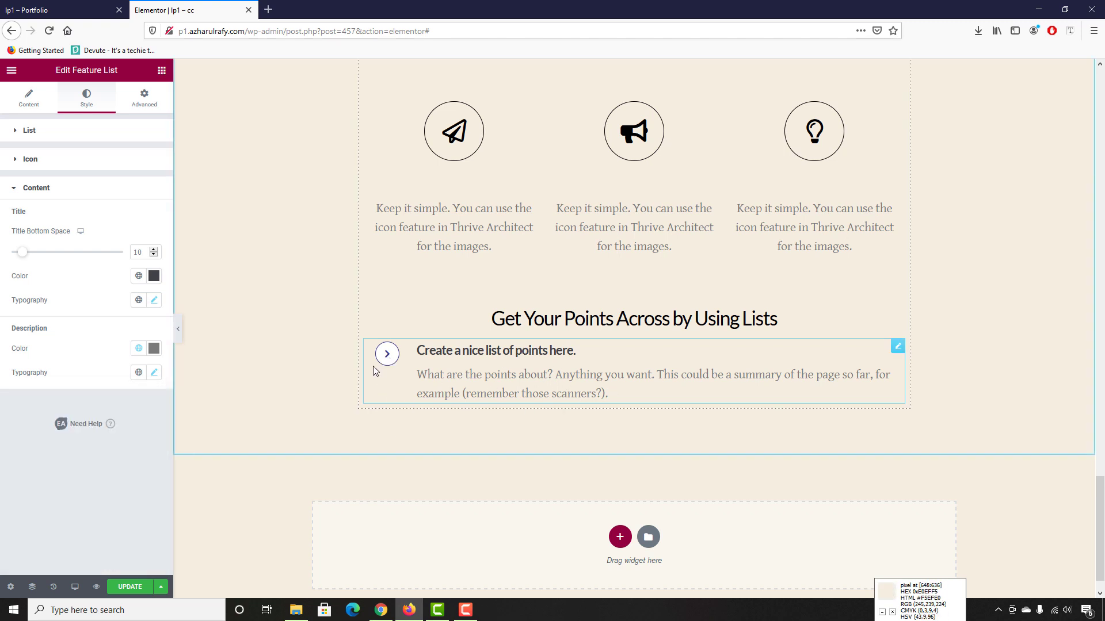
Set the feature list's icon circle size to 30 and its icon size to 10
left_click(59, 169)
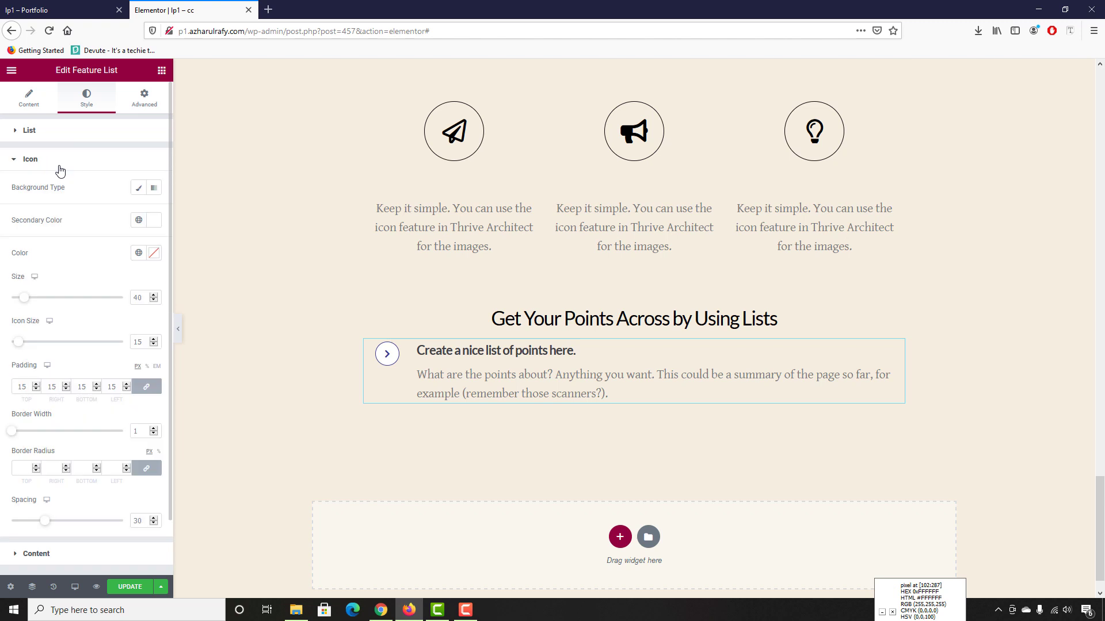
double_click(138, 298)
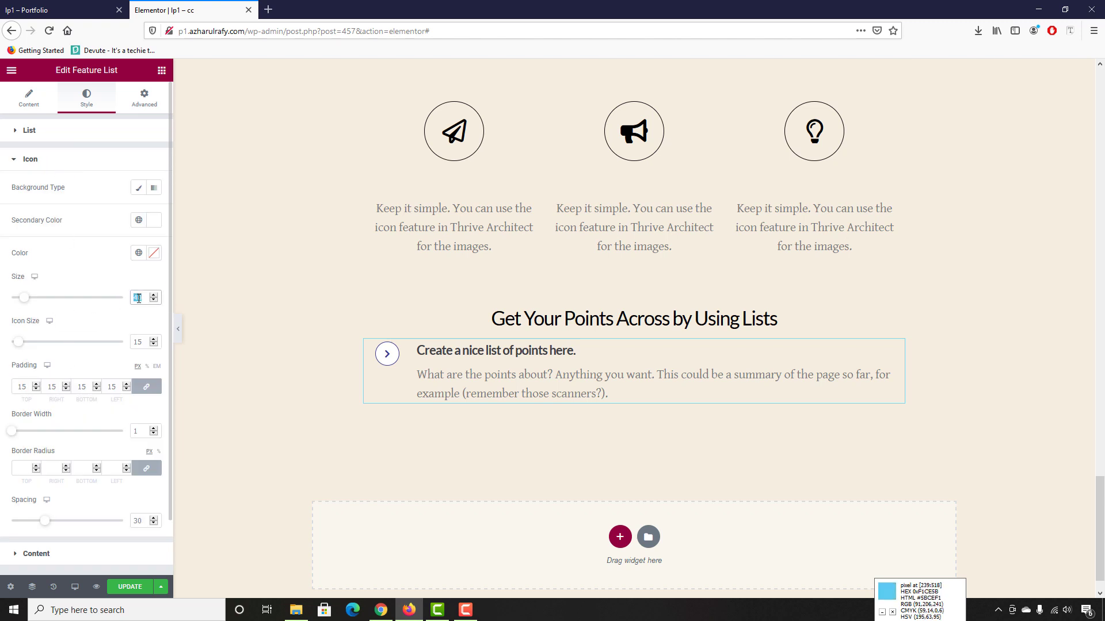
type("30")
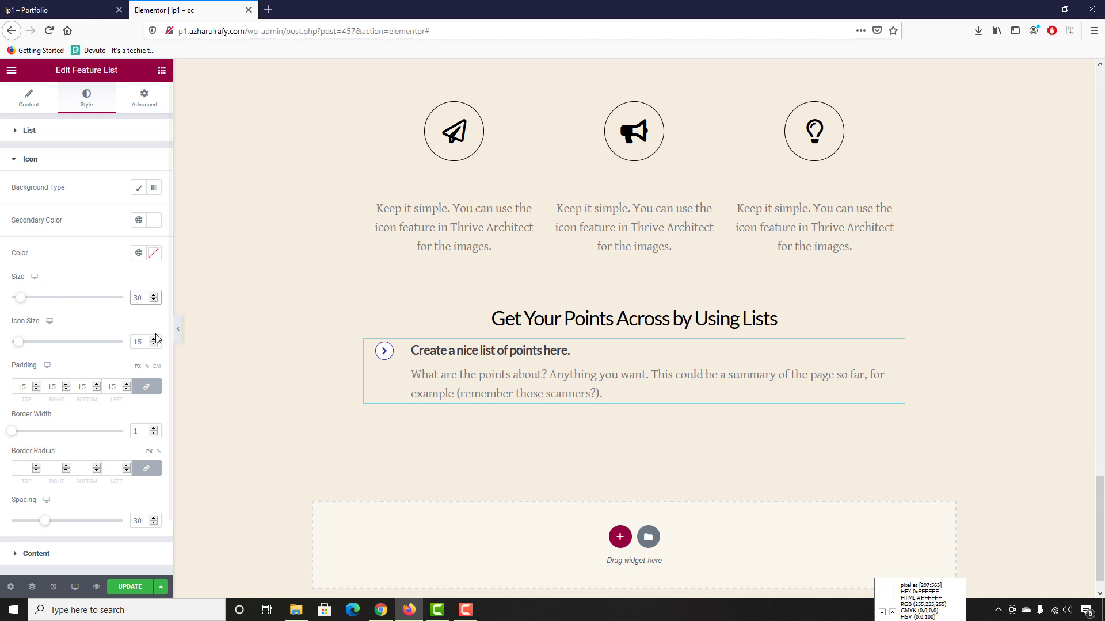
key("Tab")
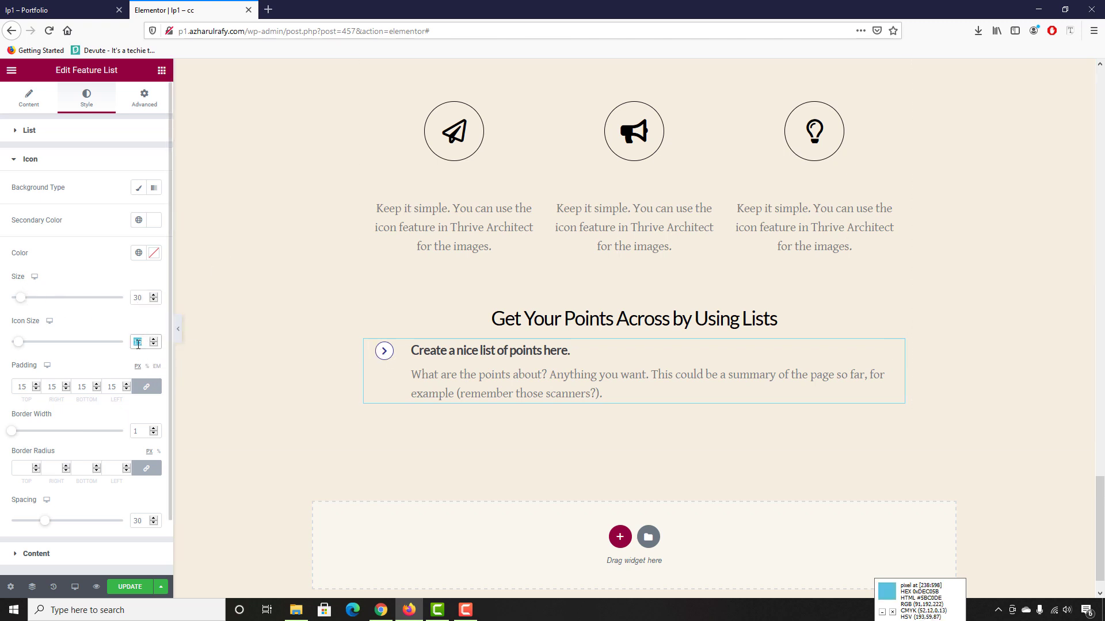
type("10")
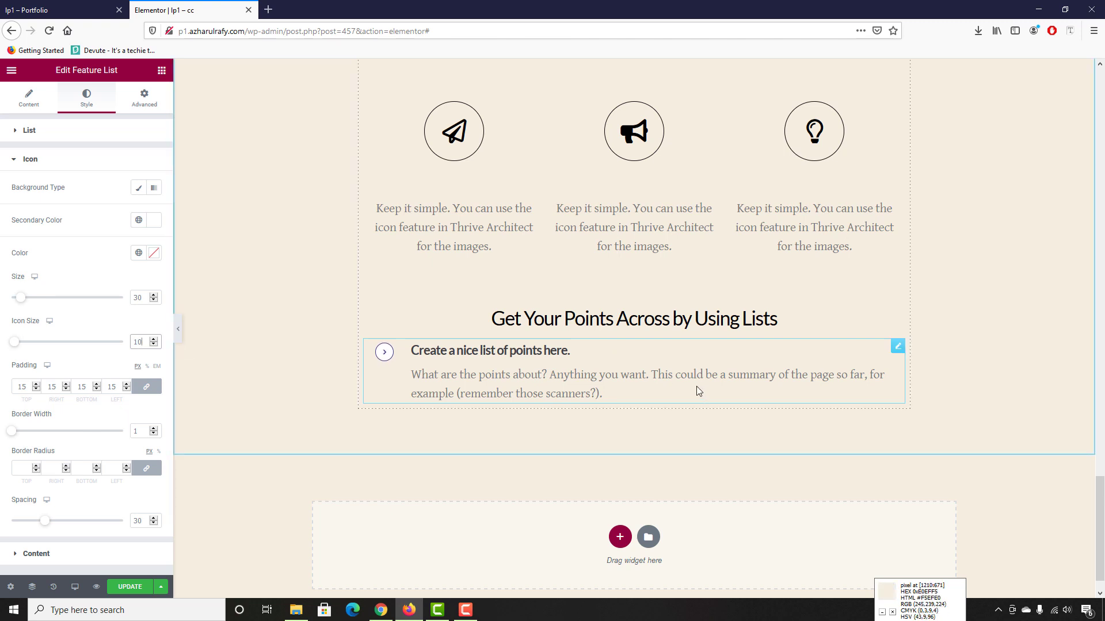
Duplicate the "Create a nice list of points here." feature item twice to make a three-item list
left_click(23, 110)
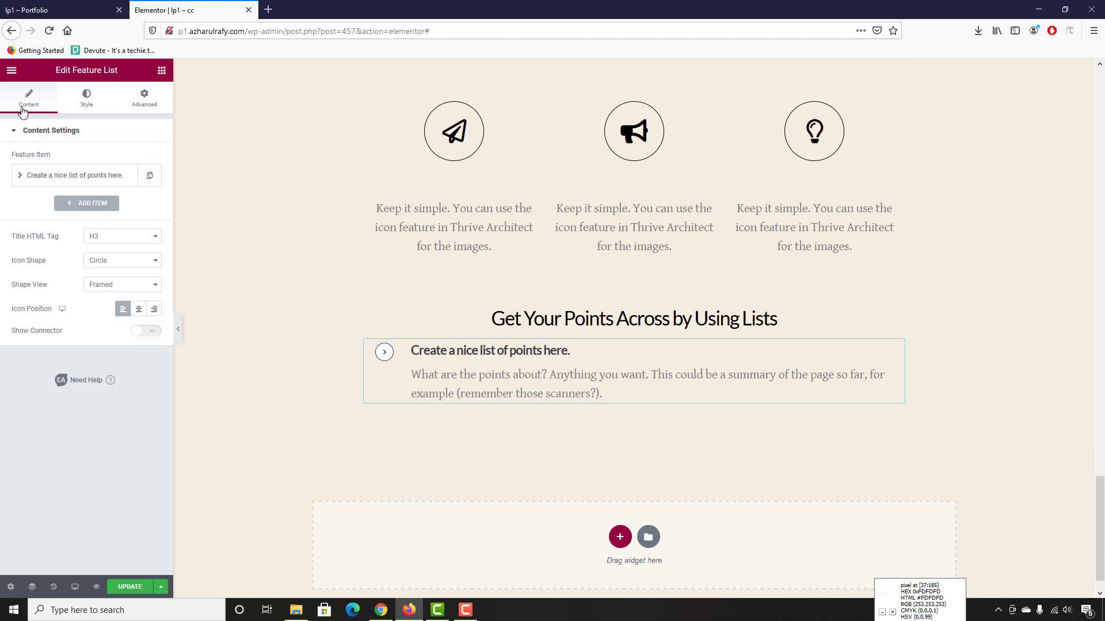
left_click(153, 181)
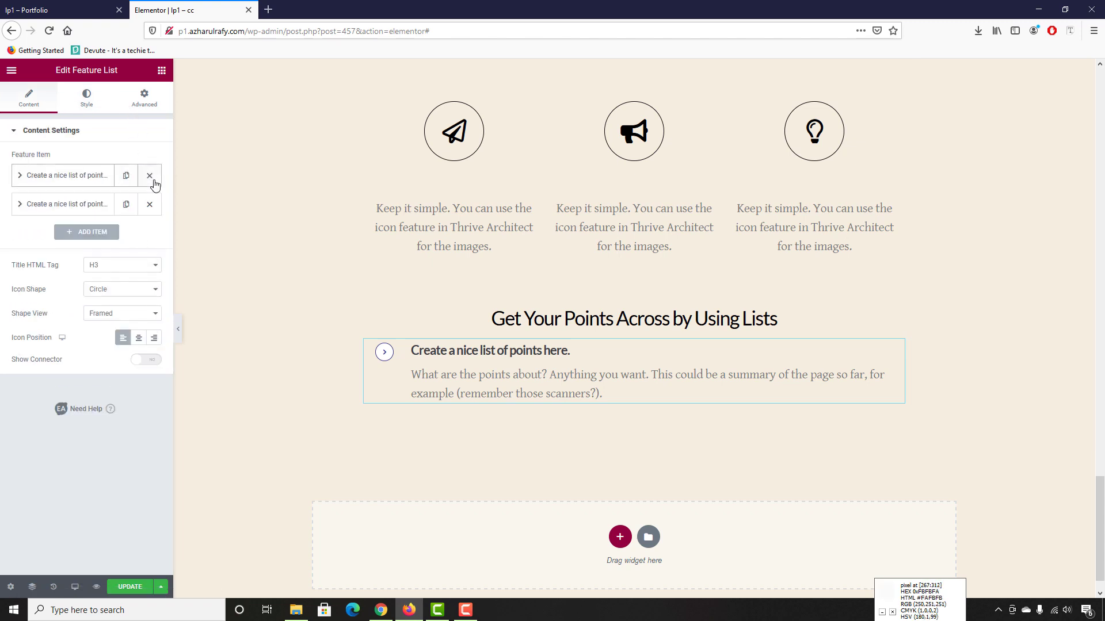
left_click(127, 205)
Replace the second feature item's title with the reference page's "Make your content easy to digest."
left_click(68, 9)
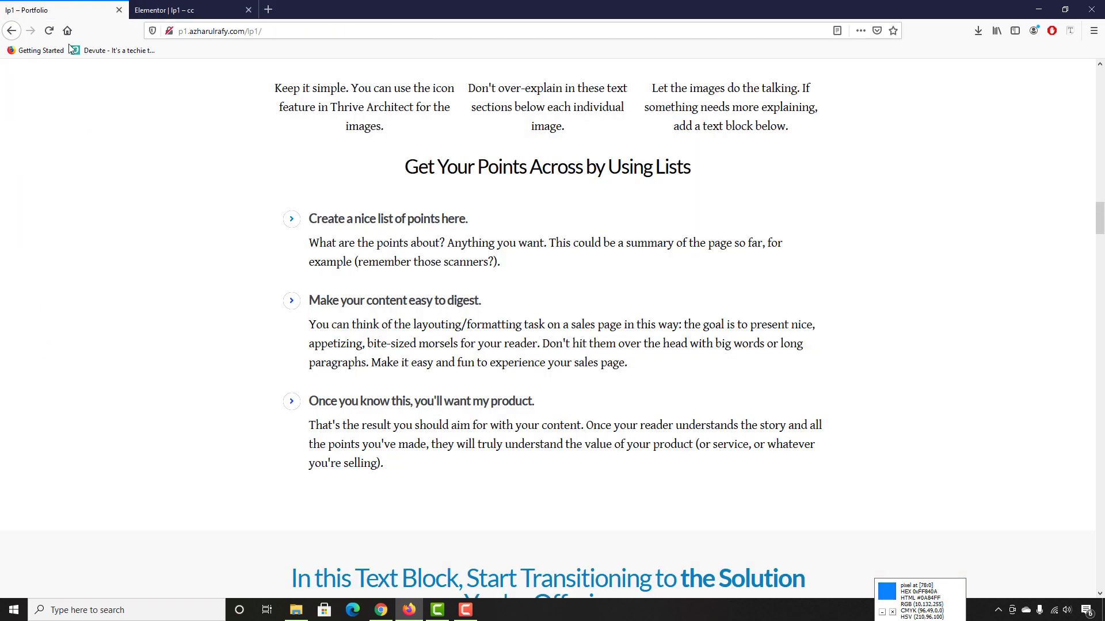
left_click_drag(308, 300, 480, 299)
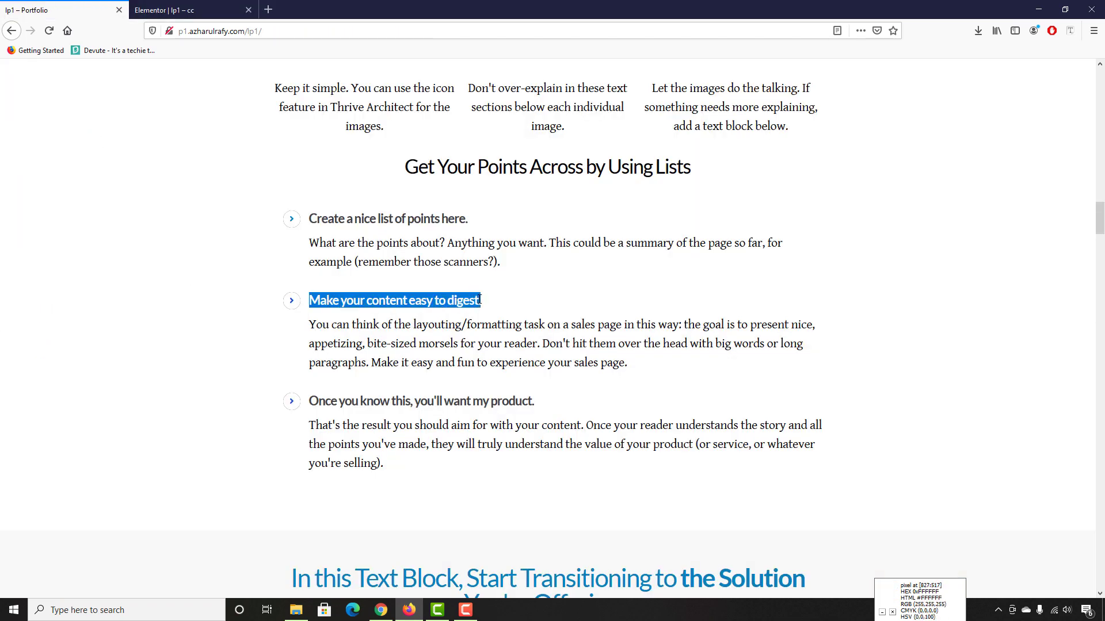
left_click(164, 10)
left_click(68, 204)
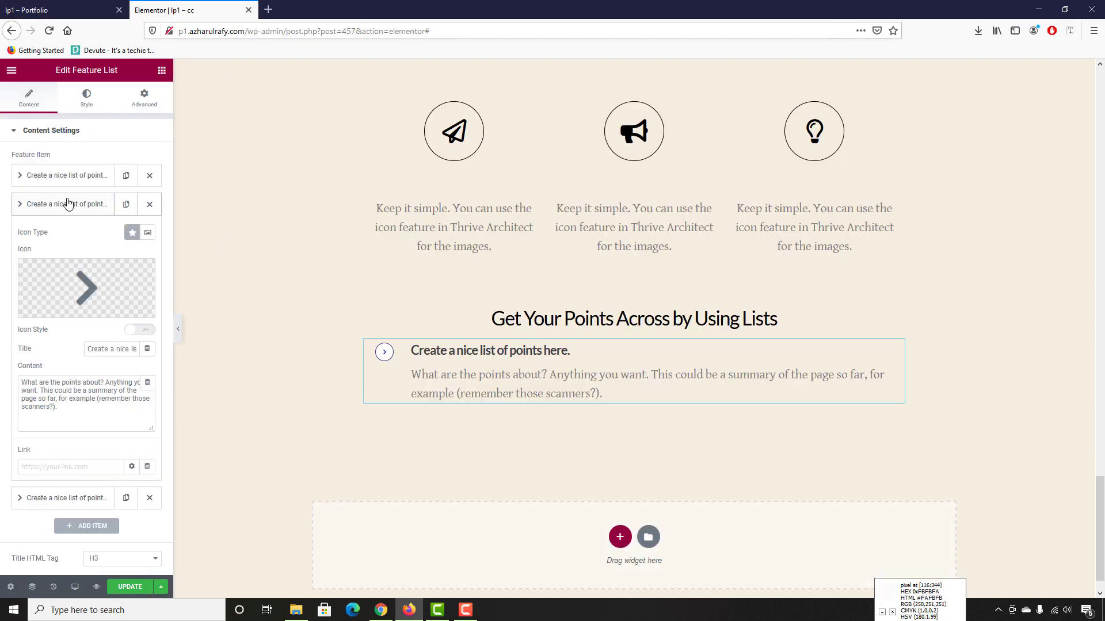
triple_click(105, 355)
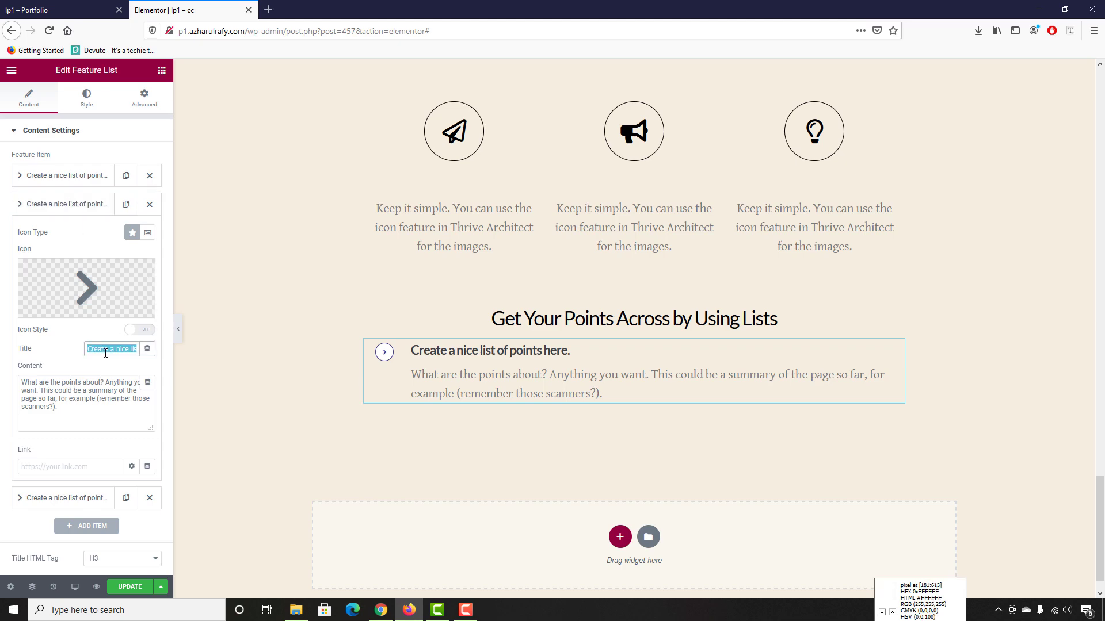
type("Make your content easy to digest.")
Replace the second feature item's content with the reference paragraph beginning "You can think of the layouting/formatting task on a sales page in this way"
key("ctrl+Tab")
left_click_drag(316, 327, 627, 363)
key("ctrl+c")
left_click(172, 10)
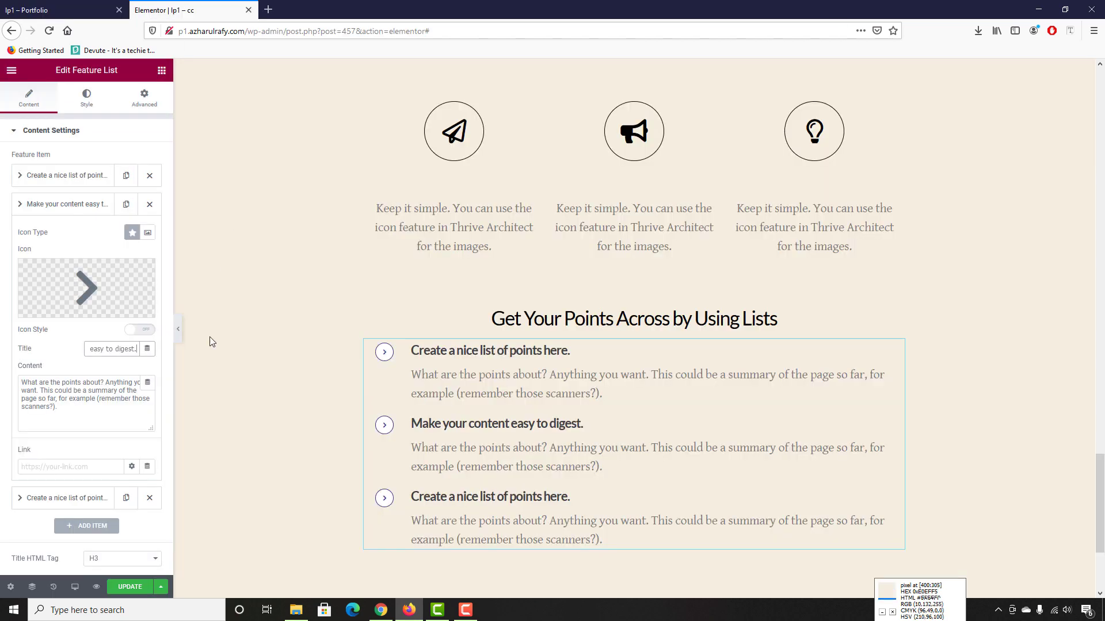
left_click(76, 412)
key("ctrl+a")
key("ctrl+v")
scroll(434, 503, "down", 2)
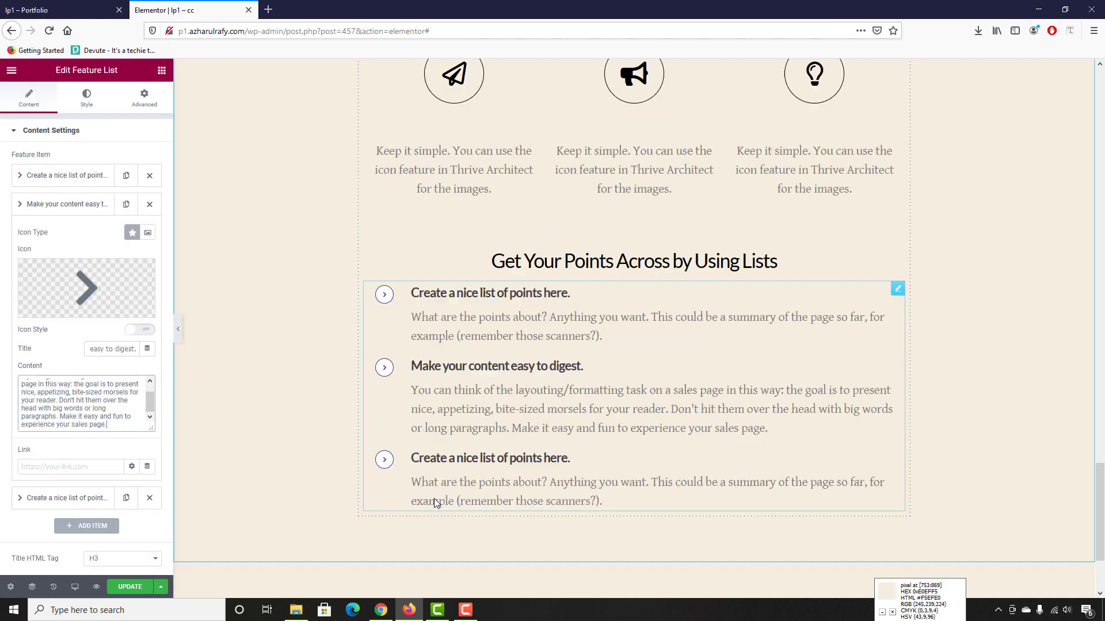
Replace the third feature item's title with the reference page's "Once you know this, you'll want my product."
left_click(25, 5)
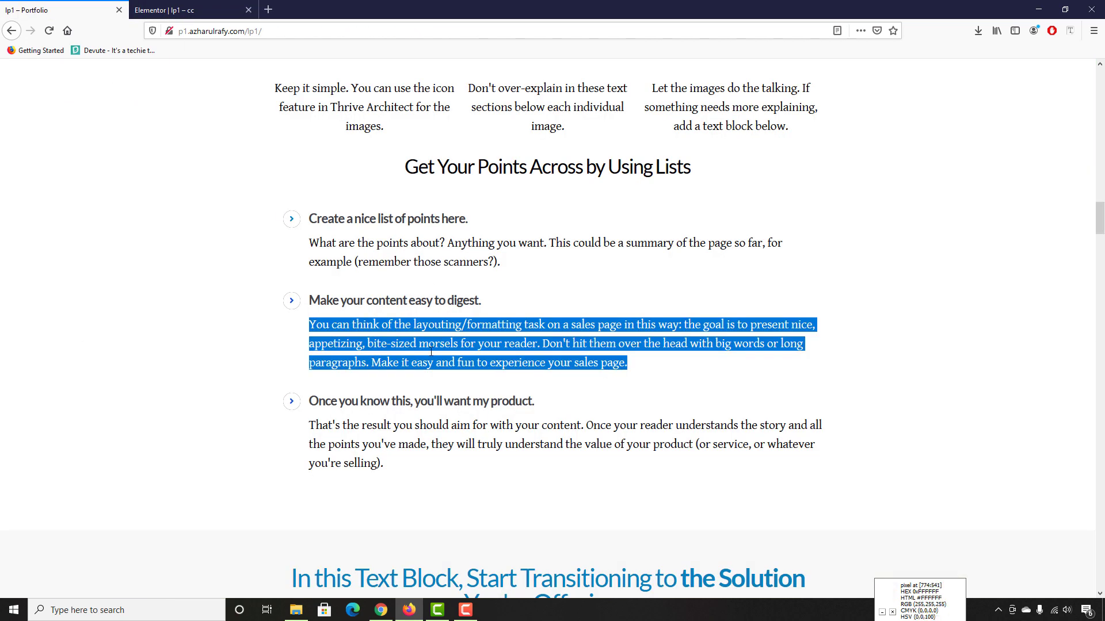
scroll(355, 345, "down", 1)
triple_click(355, 344)
right_click(355, 343)
left_click(377, 351)
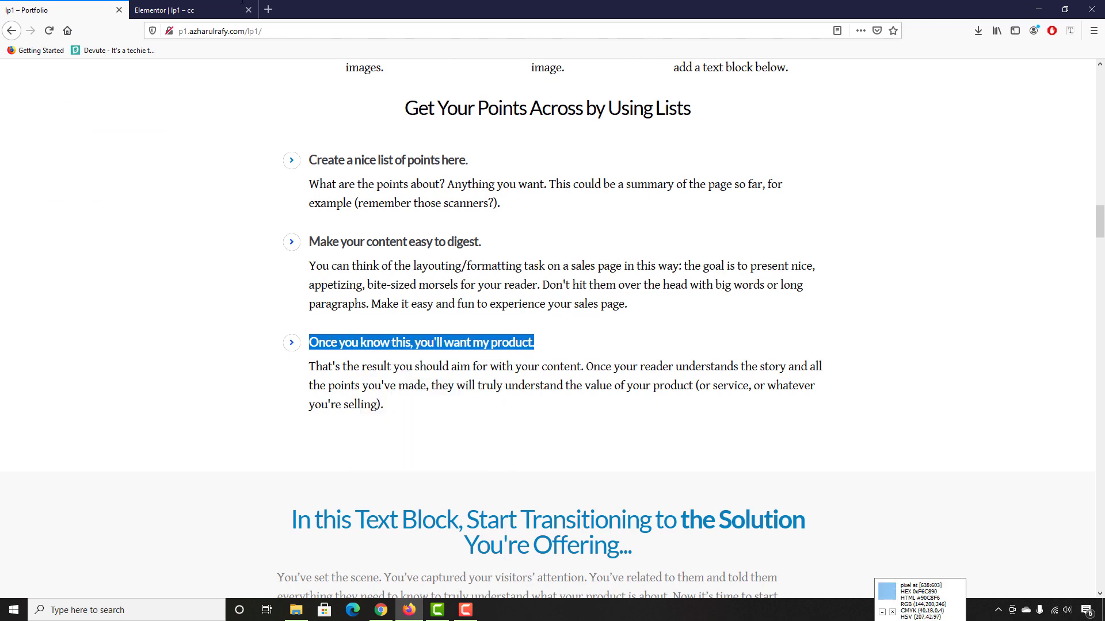
left_click(173, 10)
scroll(84, 423, "down", 1)
left_click(61, 466)
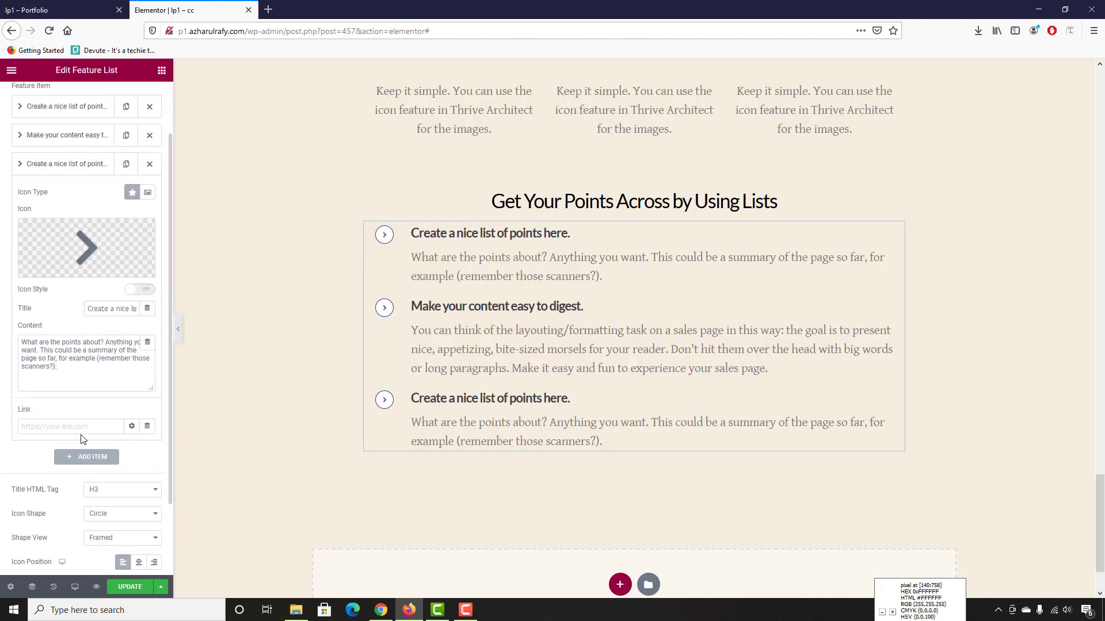
triple_click(89, 310)
key("ctrl+v")
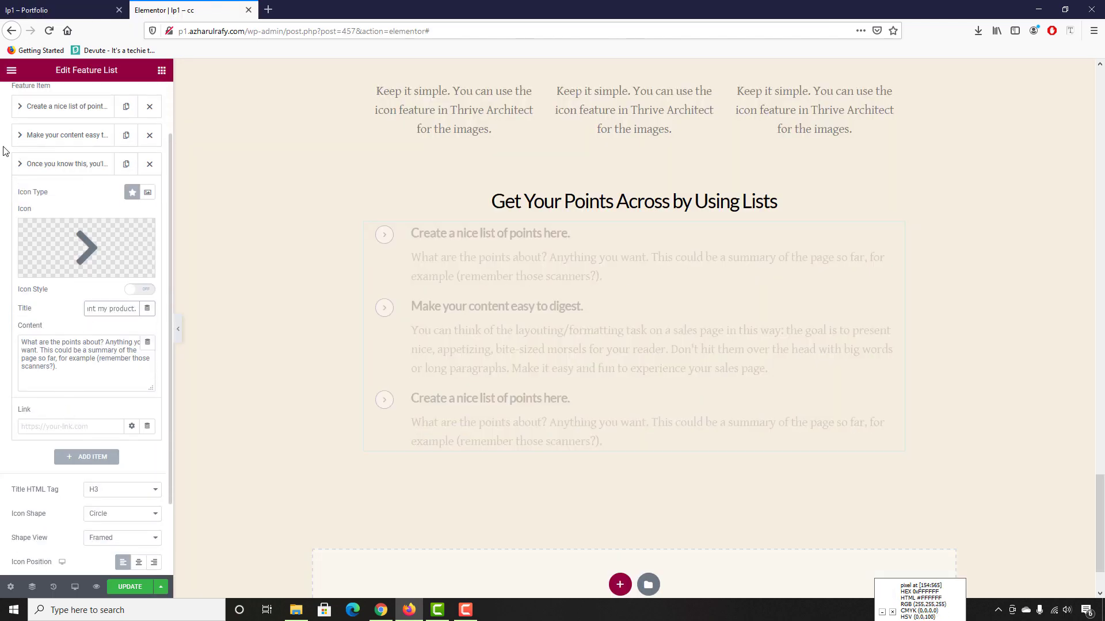
Replace the third feature item's content with the reference paragraph beginning "That's the result you should aim for with your content."
left_click(24, 8)
left_click_drag(309, 367, 383, 406)
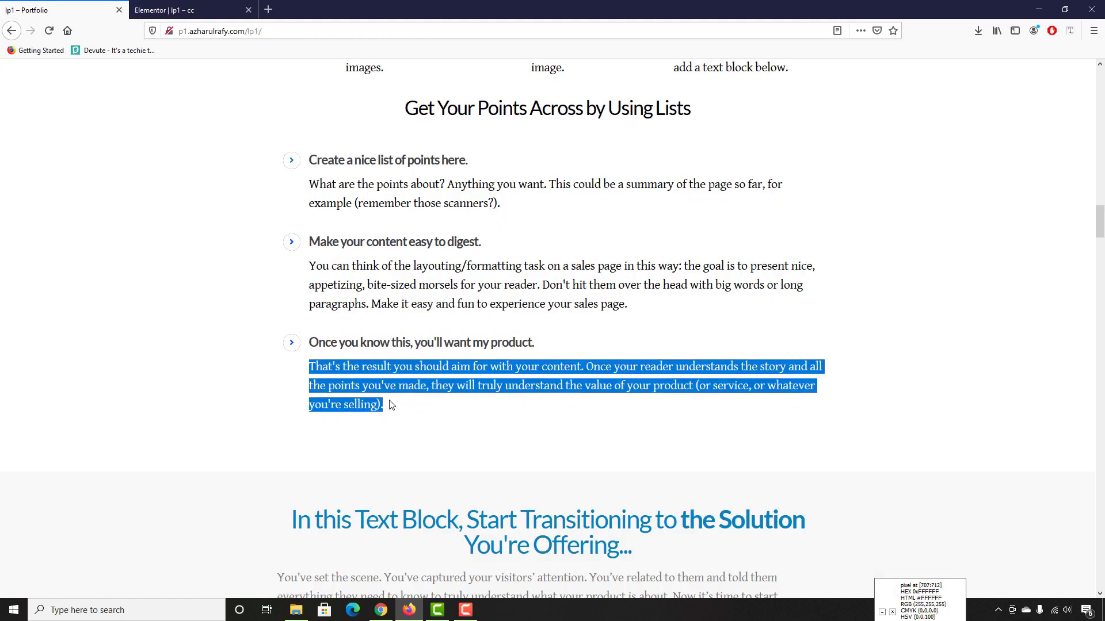
right_click(362, 377)
left_click(377, 384)
left_click(190, 8)
triple_click(99, 348)
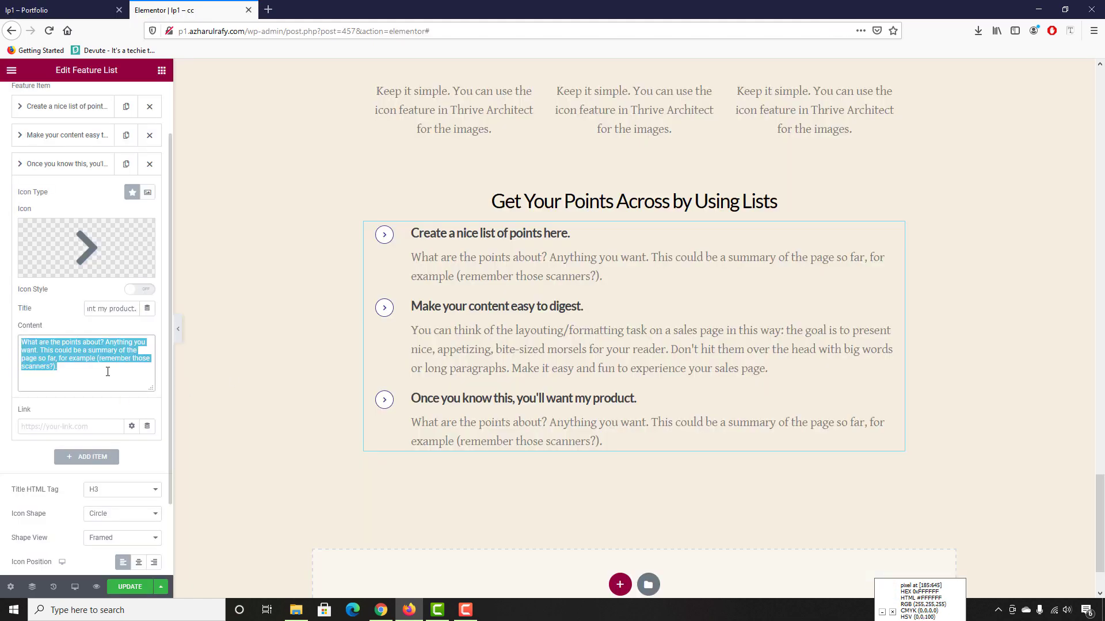
key("ctrl+v")
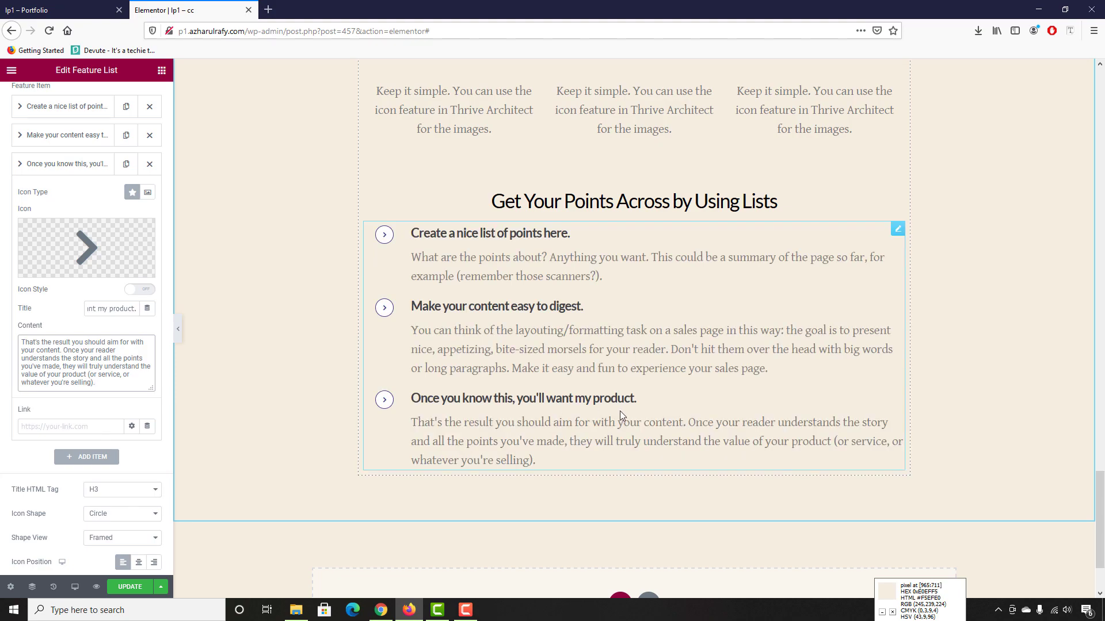
Check the reference page's storytelling section and give the template's "Simple Storytelling Rule" section a classic background in #FFFFFF
scroll(323, 396, "up", 10)
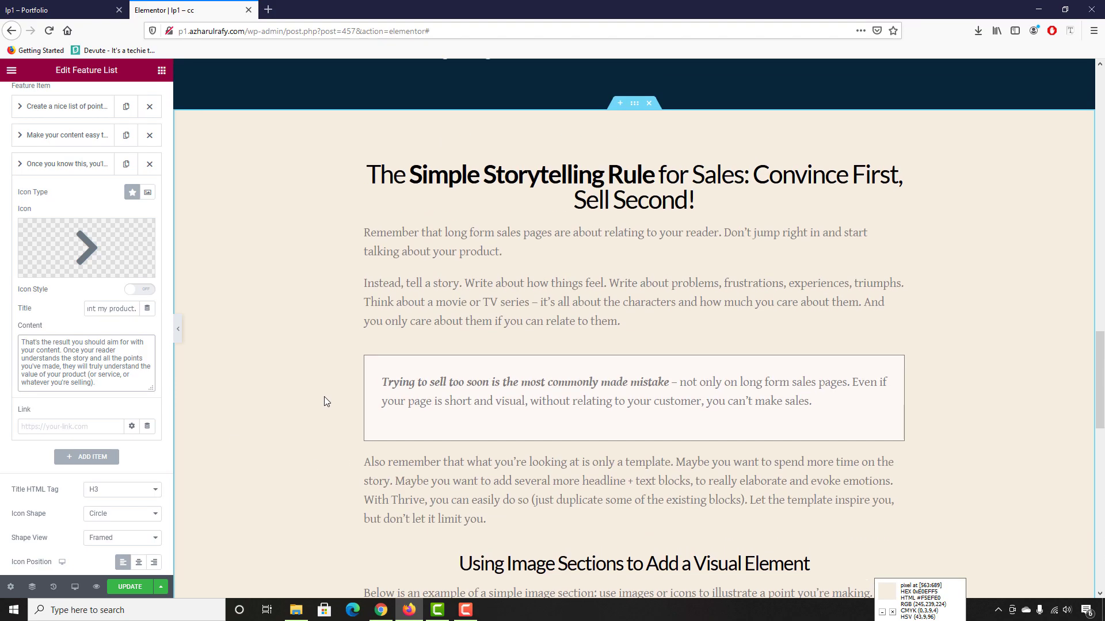
scroll(324, 397, "up", 3)
left_click(92, 9)
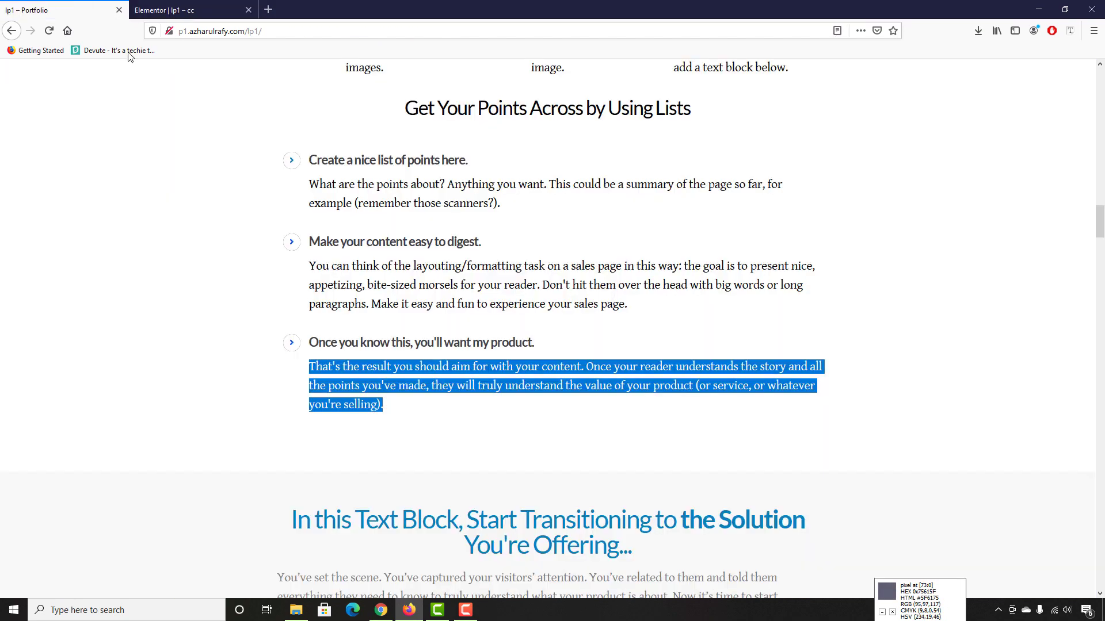
scroll(88, 293, "up", 1)
scroll(88, 297, "up", 12)
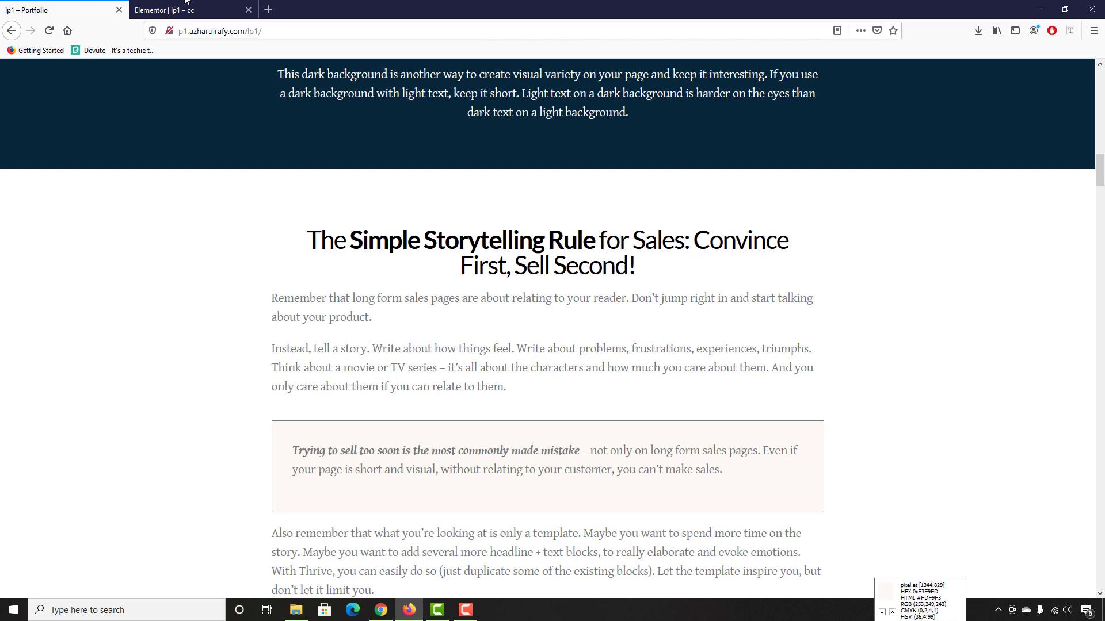
left_click(186, 5)
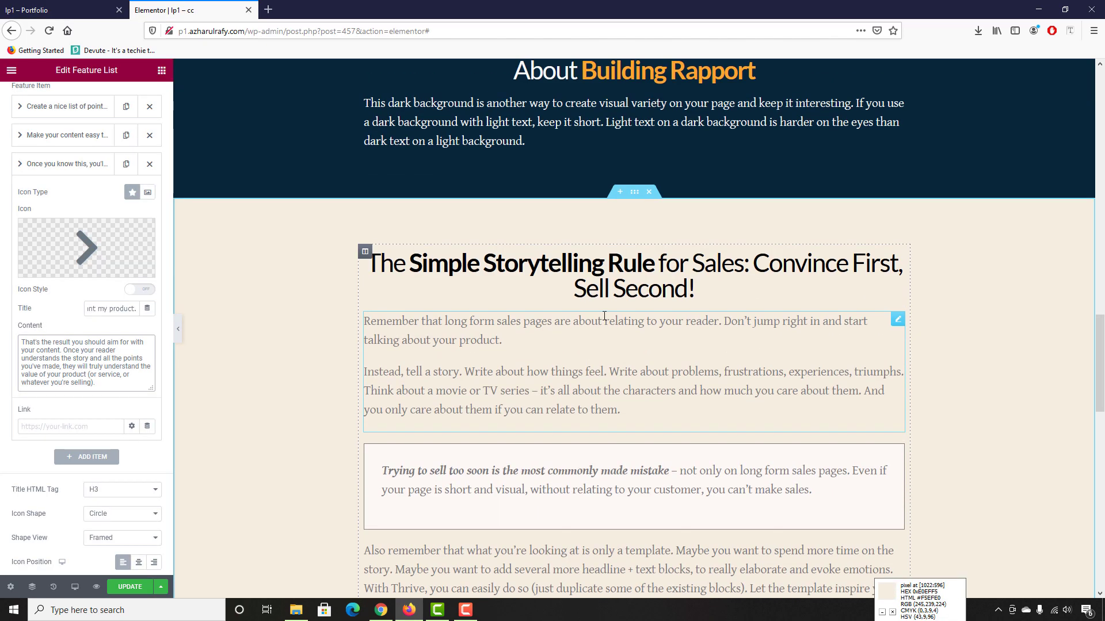
scroll(563, 292, "up", 2)
left_click(634, 193)
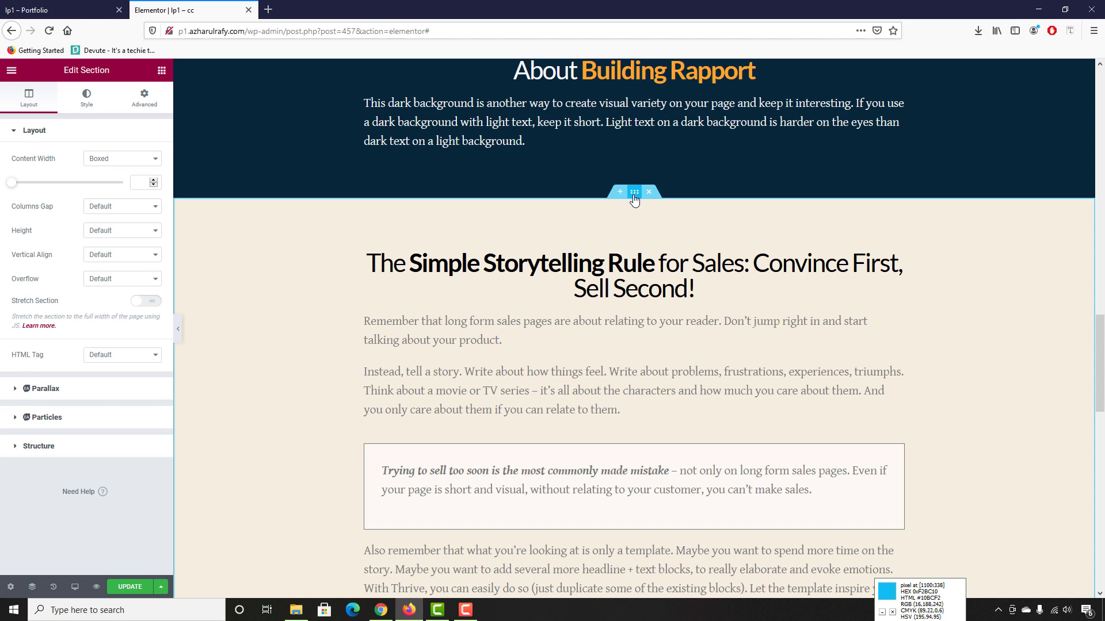
left_click(87, 101)
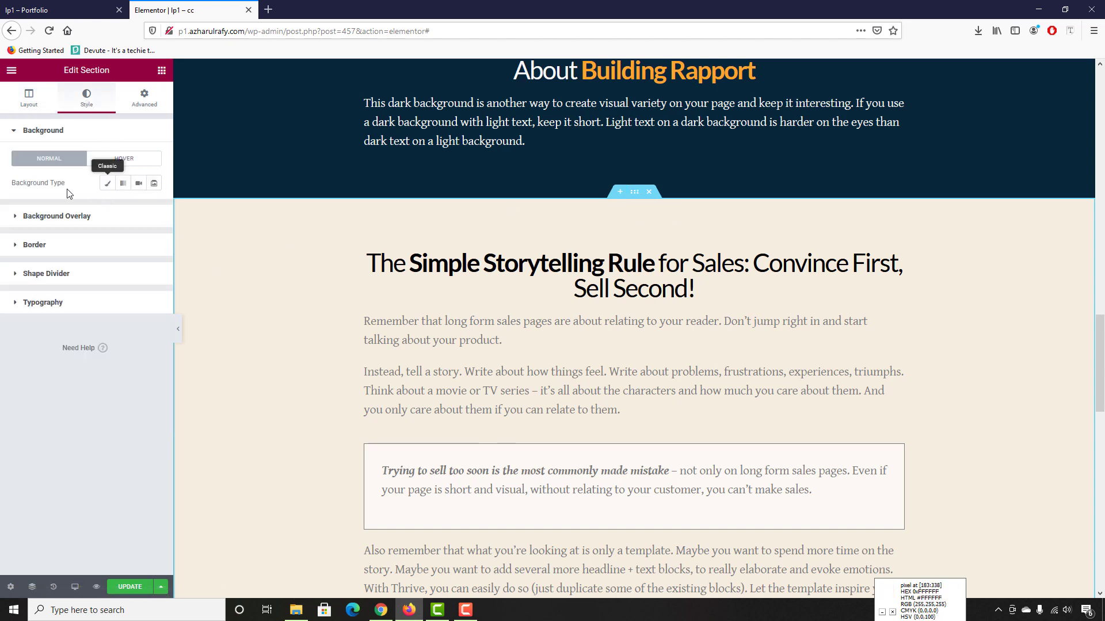
left_click(107, 183)
left_click(151, 208)
left_click(88, 344)
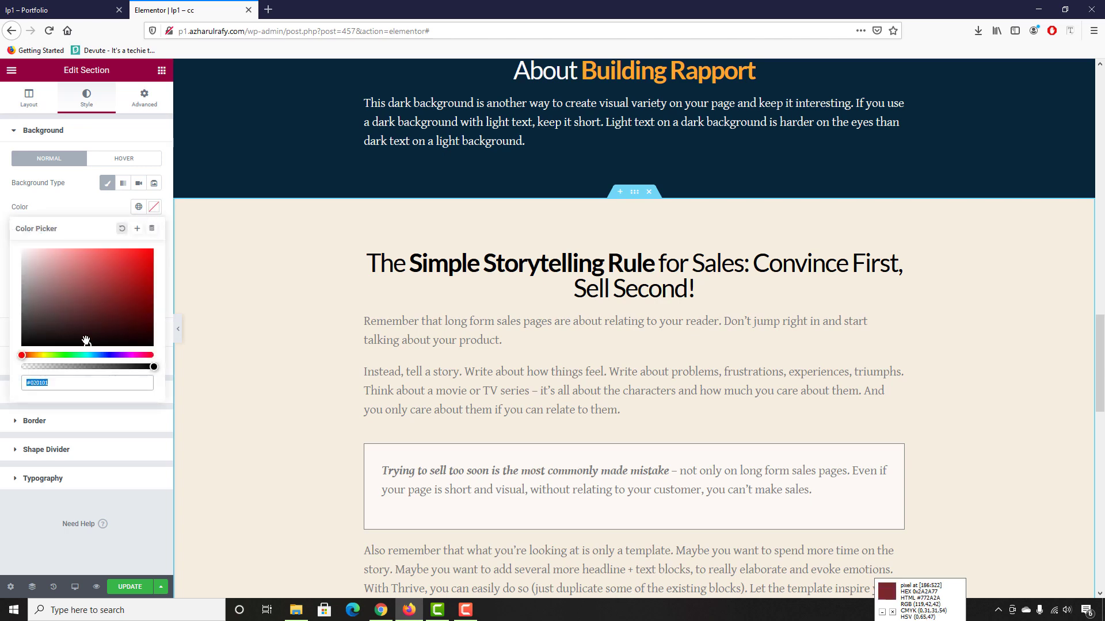
left_click(38, 382)
left_click(38, 382)
double_click(38, 382)
key("ctrl+v")
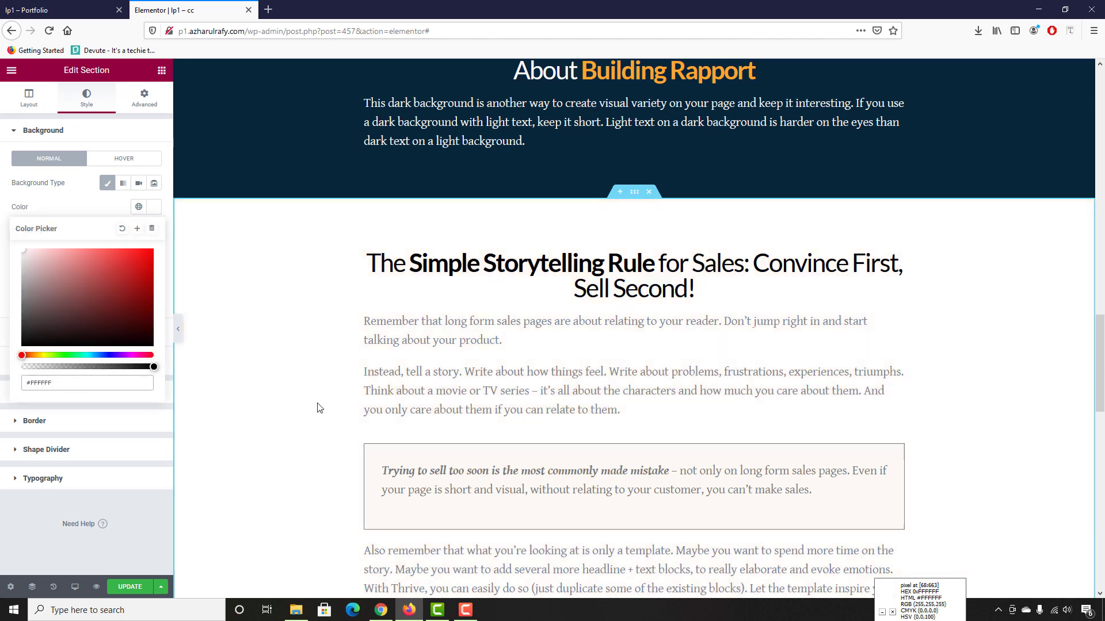
Compare the icon boxes, the "Get Your Points Across by Using Lists" heading and the list spacing with the reference page
scroll(352, 467, "down", 5)
scroll(299, 491, "down", 5)
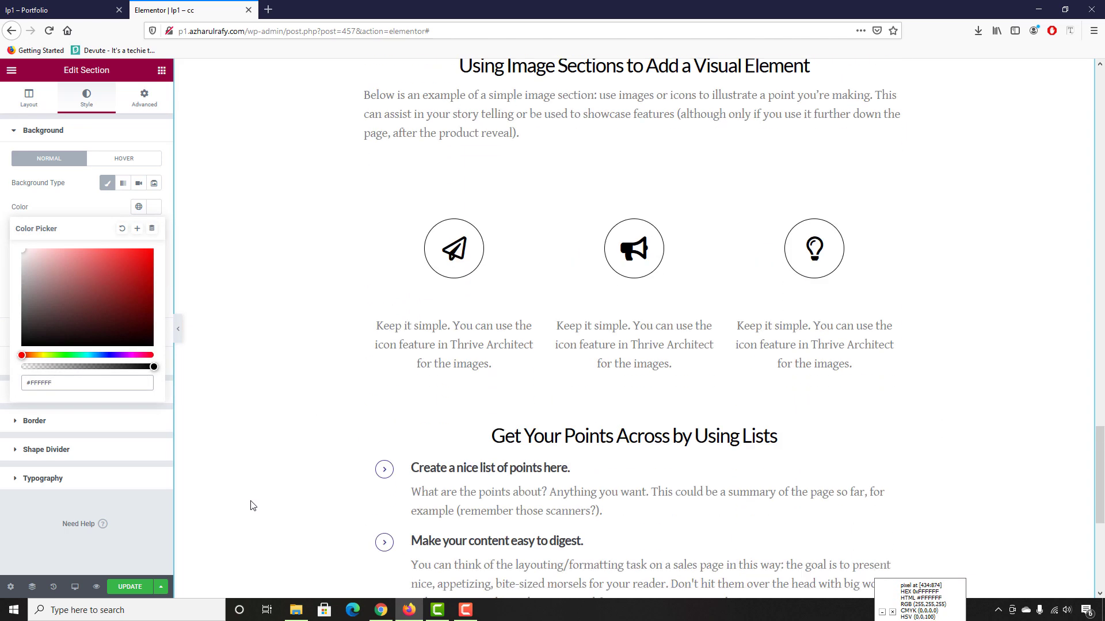
scroll(278, 502, "down", 3)
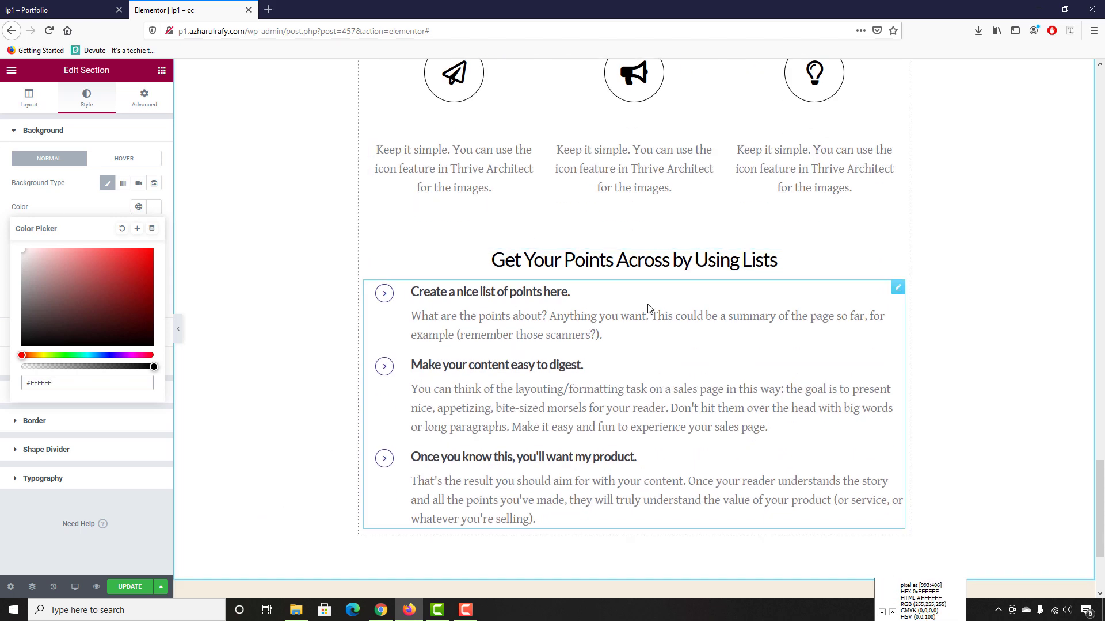
left_click(75, 5)
scroll(489, 276, "down", 5)
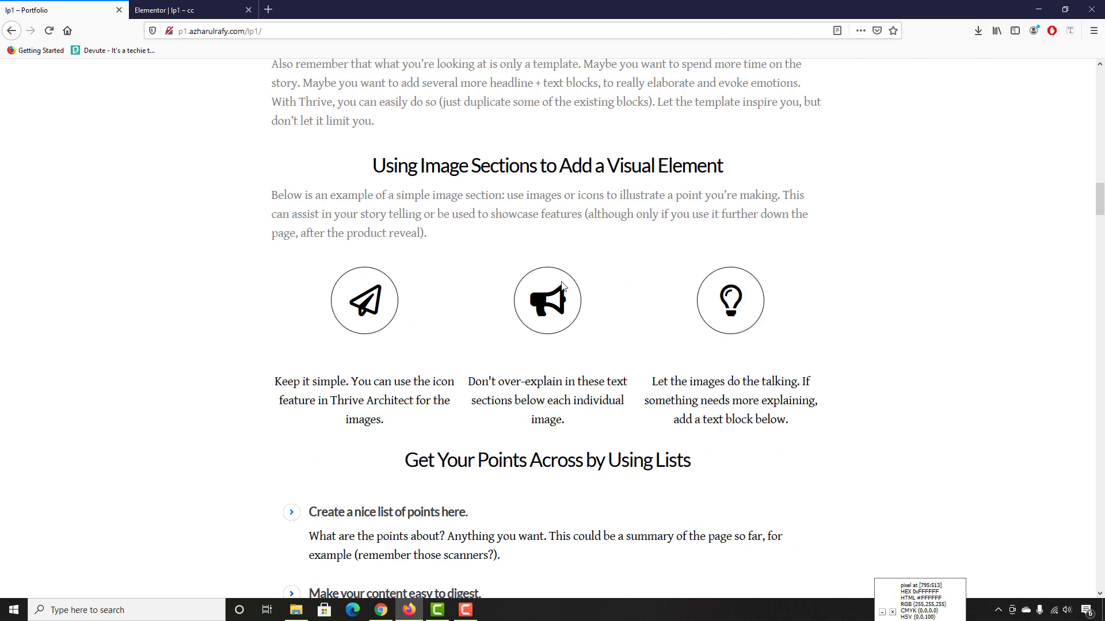
scroll(336, 339, "down", 3)
left_click_drag(405, 291, 693, 290)
left_click(418, 316)
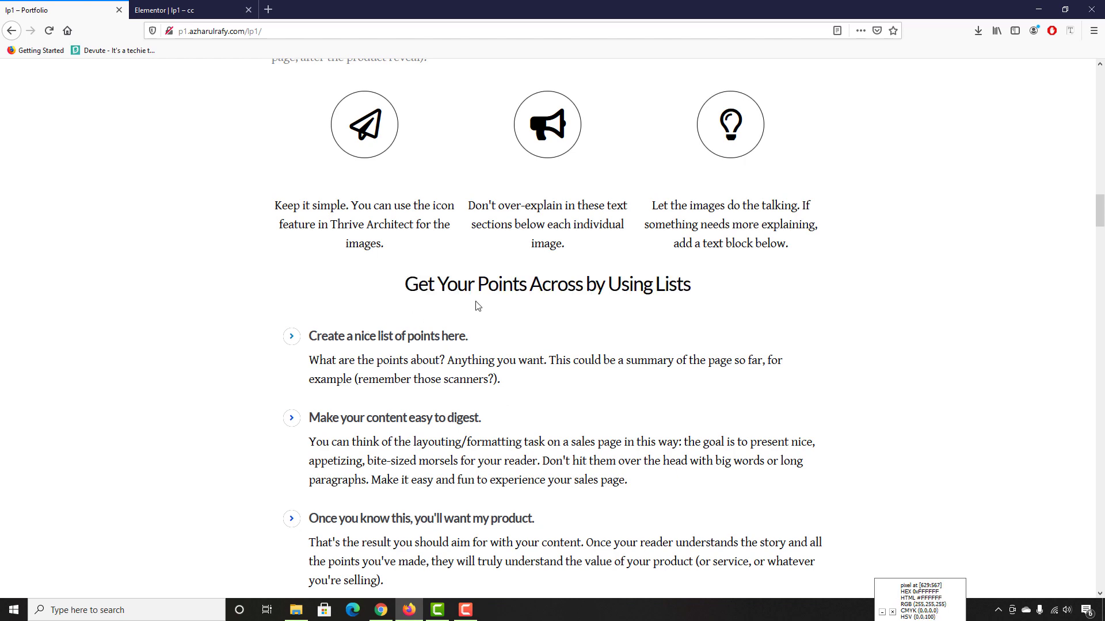
scroll(460, 279, "down", 1)
scroll(412, 279, "up", 1)
left_click(182, 5)
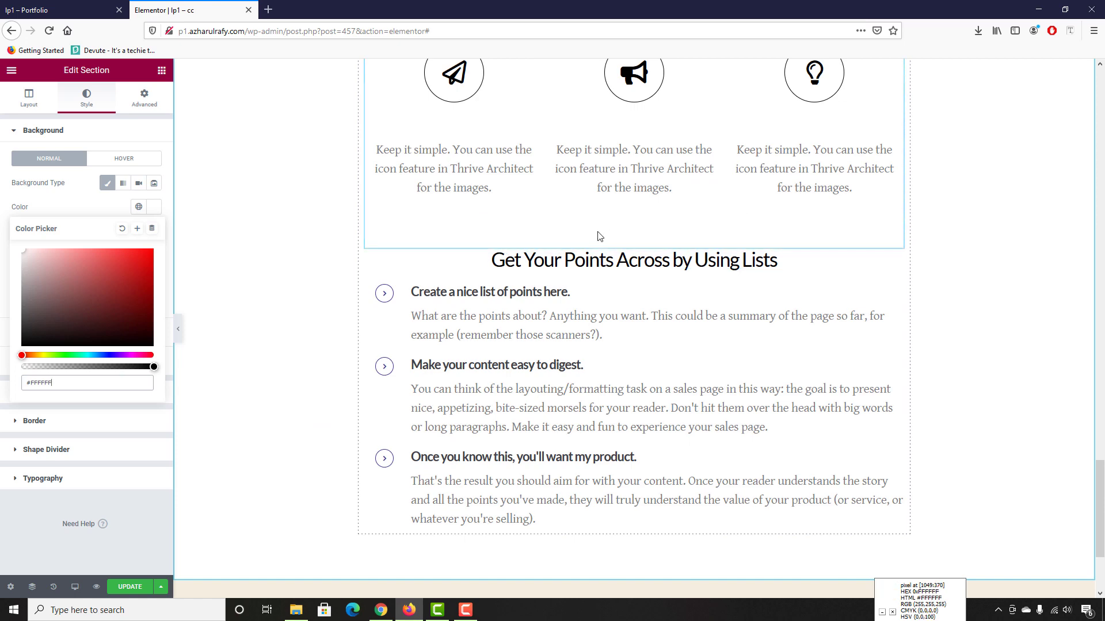
Set the top and bottom margins and all four paddings of the three-icon inner section to 0 px
left_click(529, 259)
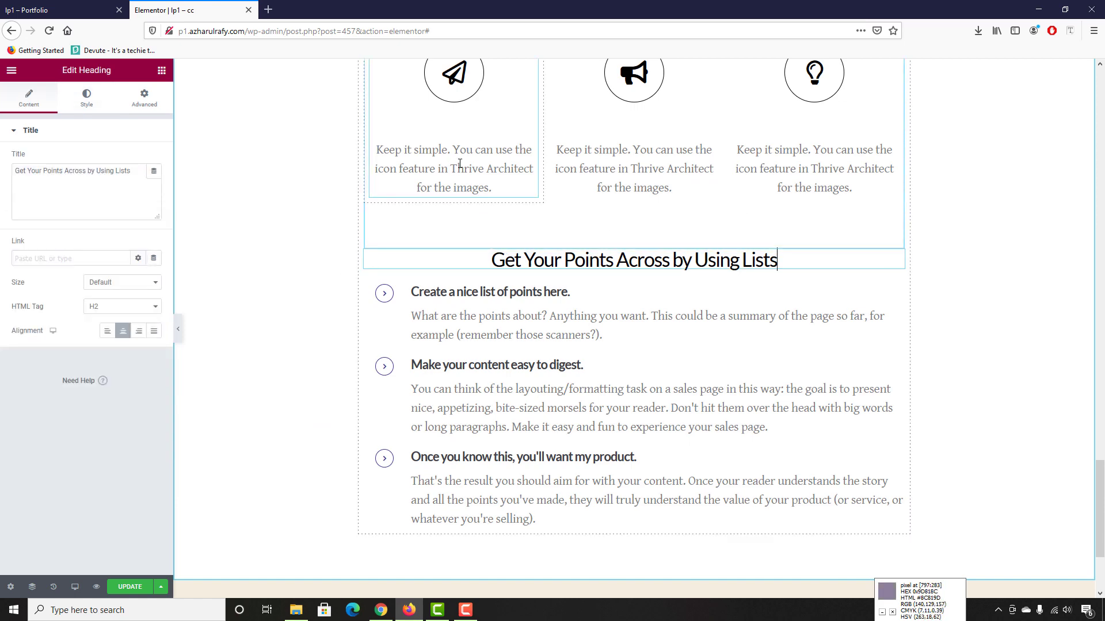
scroll(578, 281, "up", 1)
scroll(578, 281, "up", 3)
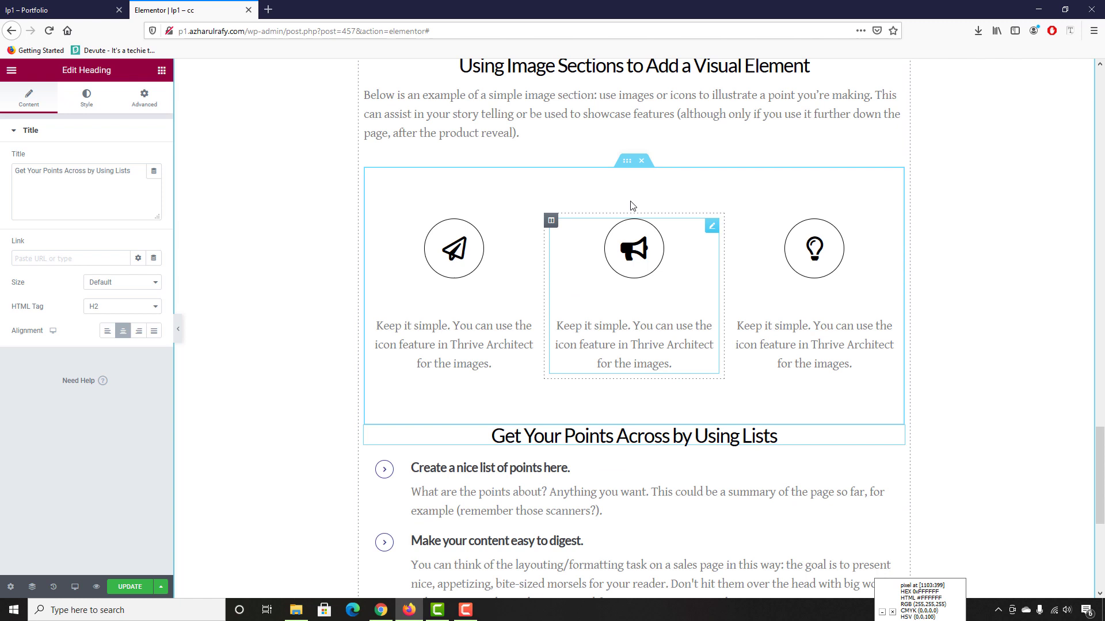
left_click(626, 162)
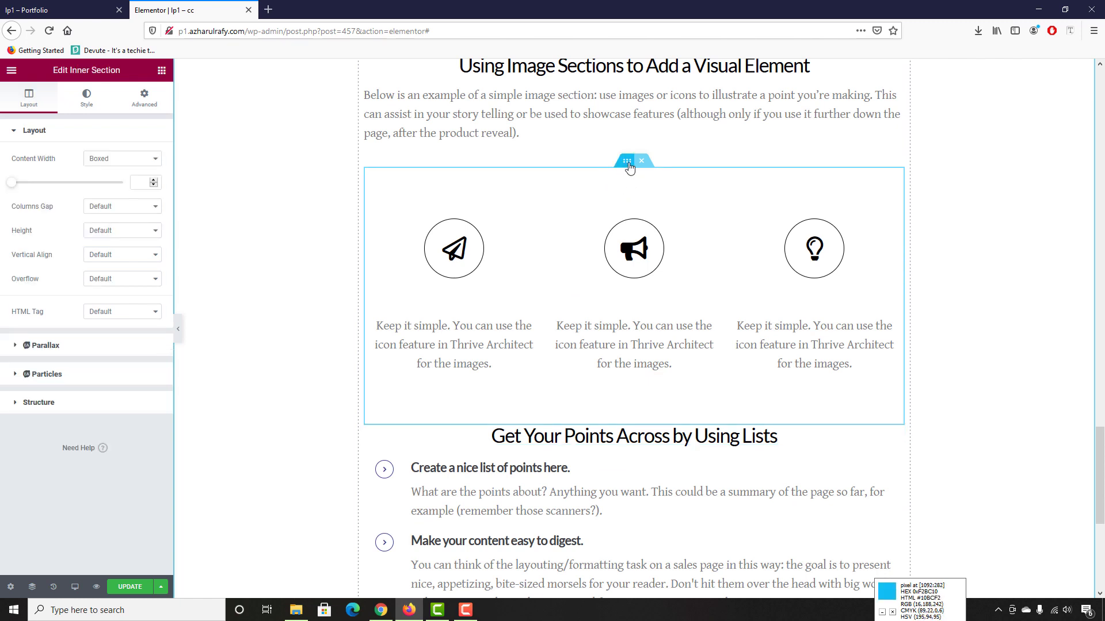
left_click(144, 109)
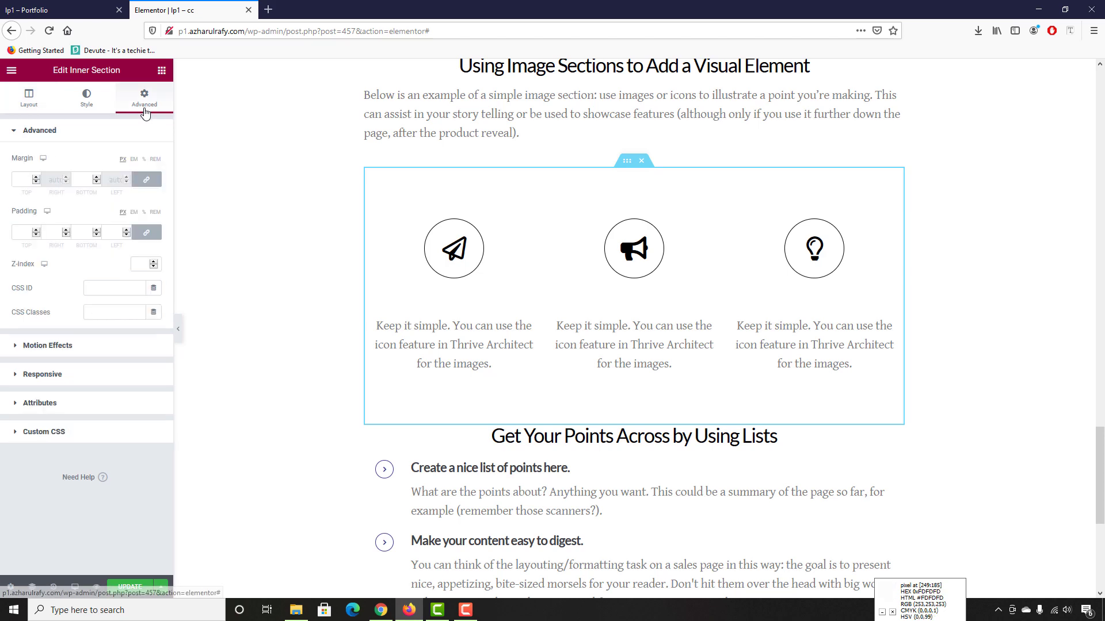
left_click(147, 181)
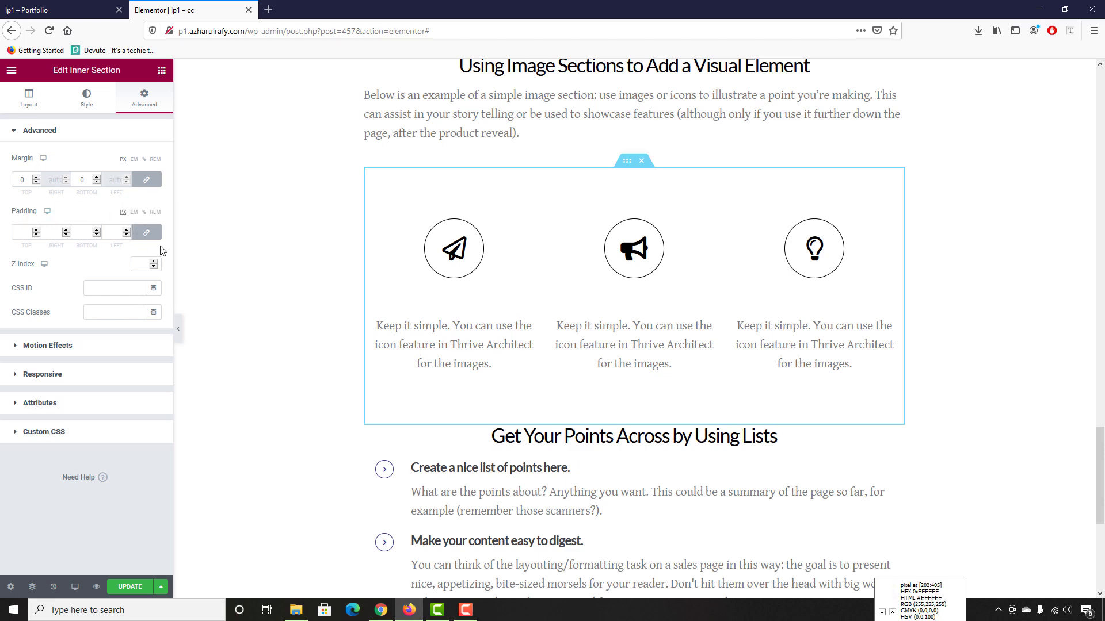
left_click(146, 236)
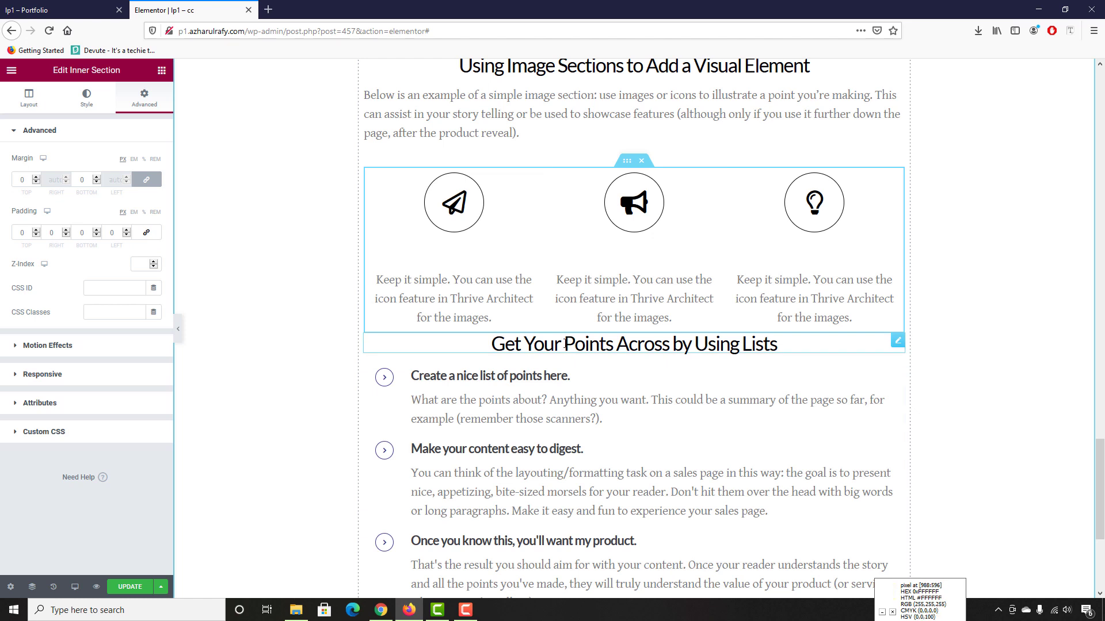
Unlink the margin values of the "Get Your Points Across by Using Lists" heading, with 0 px on all sides
left_click(545, 342)
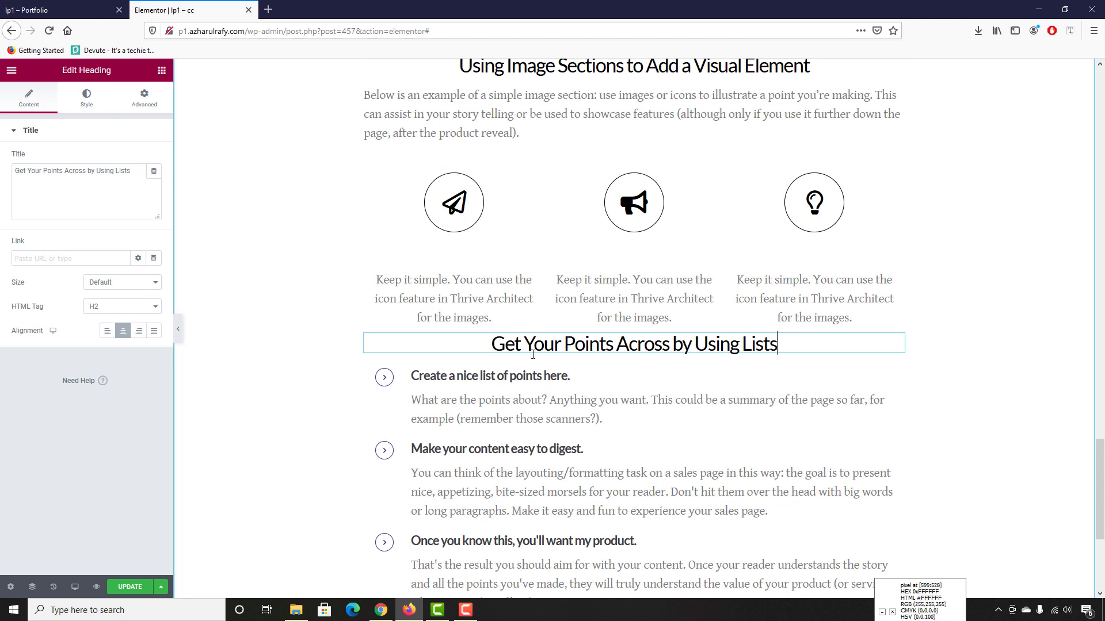
left_click(144, 98)
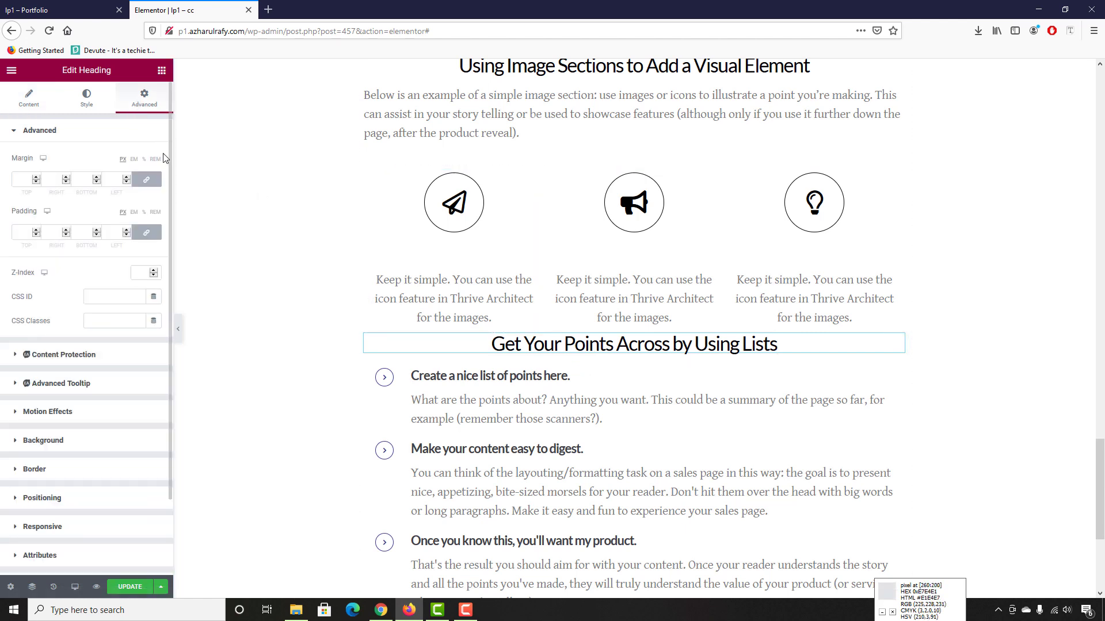
left_click(147, 180)
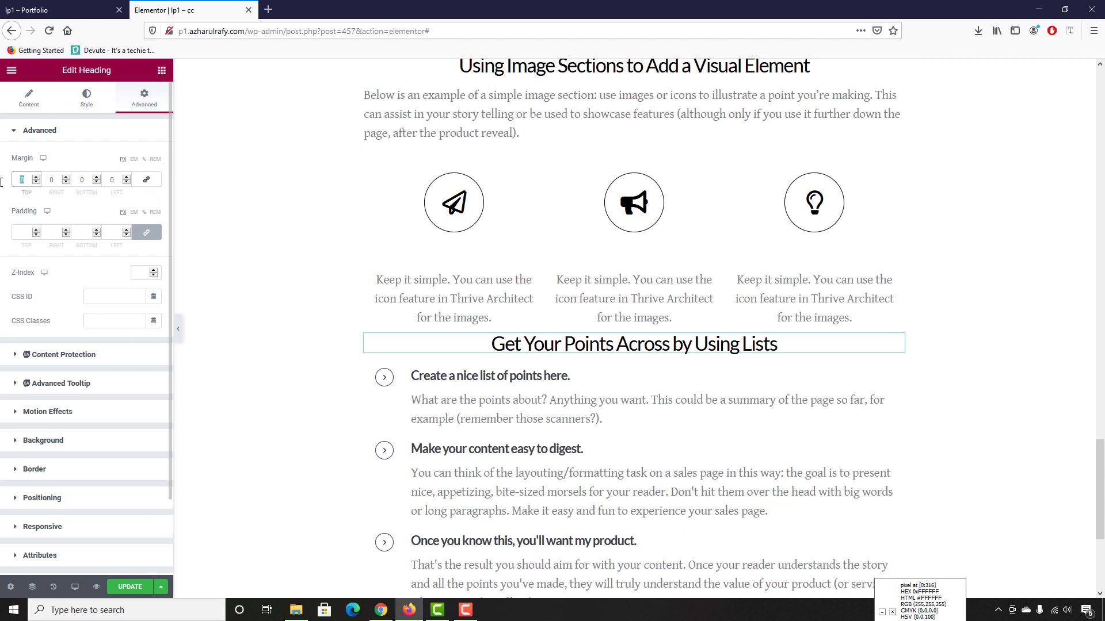
Set the "Get Your Points Across by Using Lists" heading's top and bottom margins to 15 px
type("15")
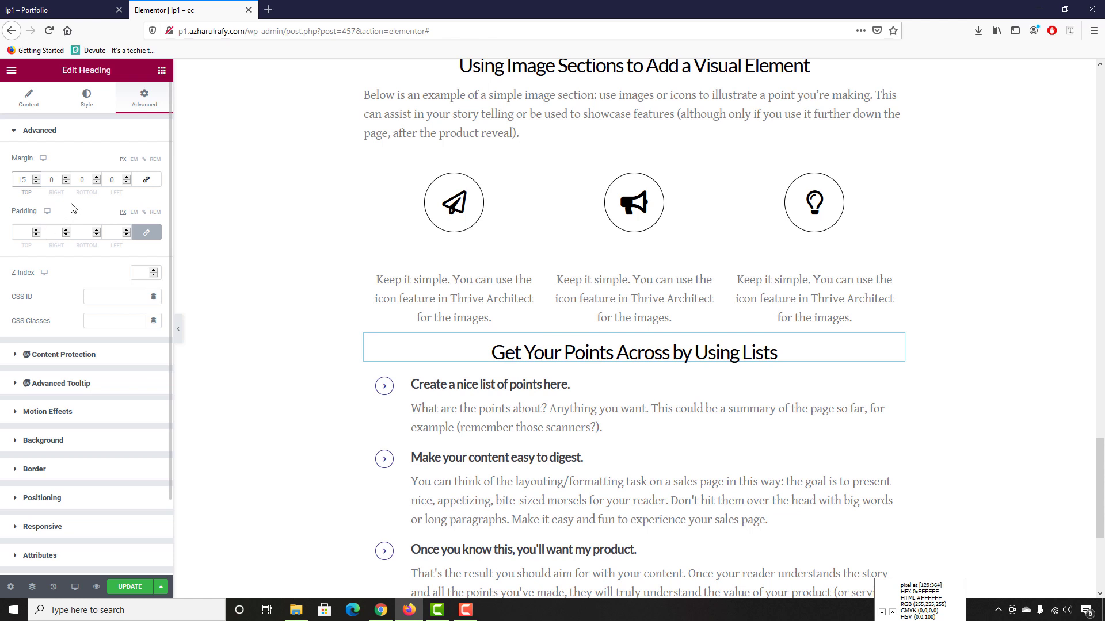
double_click(82, 180)
type("1")
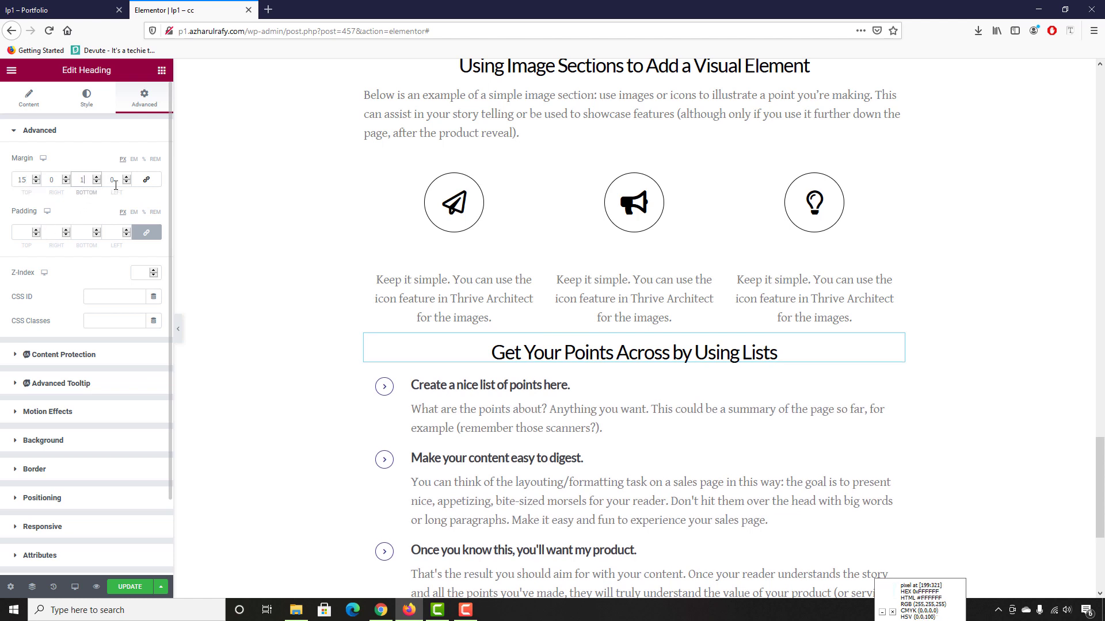
type("5")
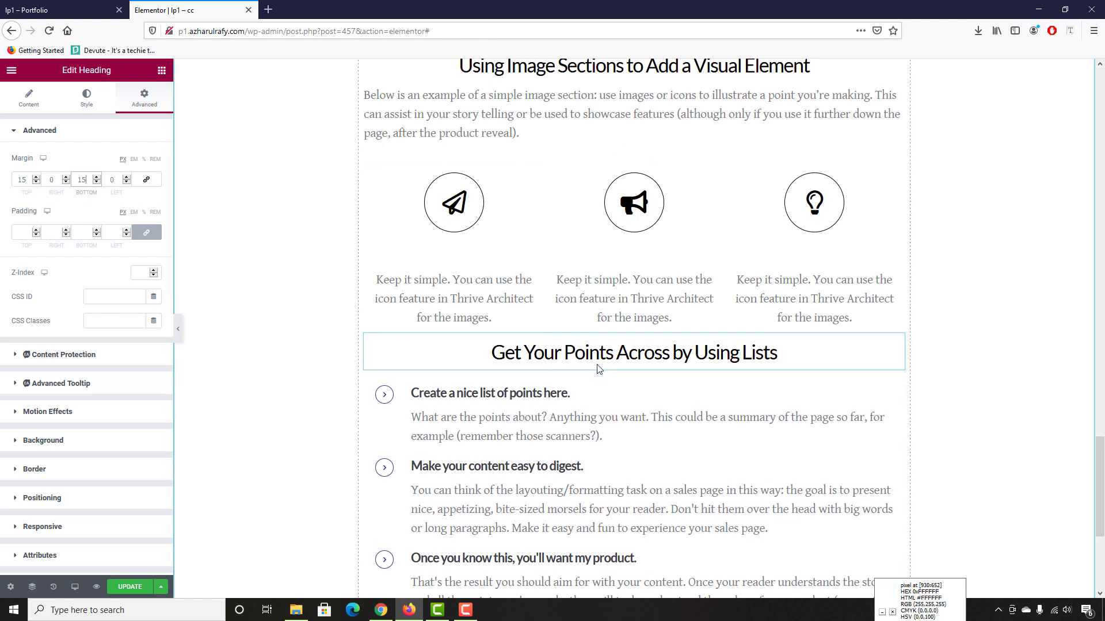
Set the top and bottom margins of the "Get Your Points Across by Using Lists" heading to 20 px and preview it at full width
left_click(27, 174)
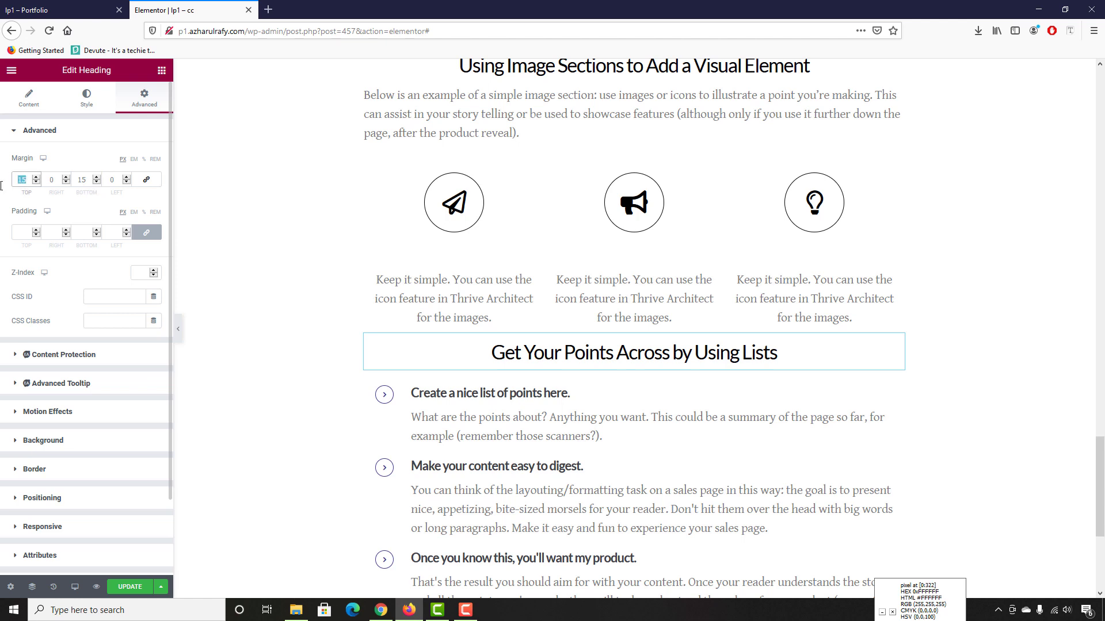
type("20")
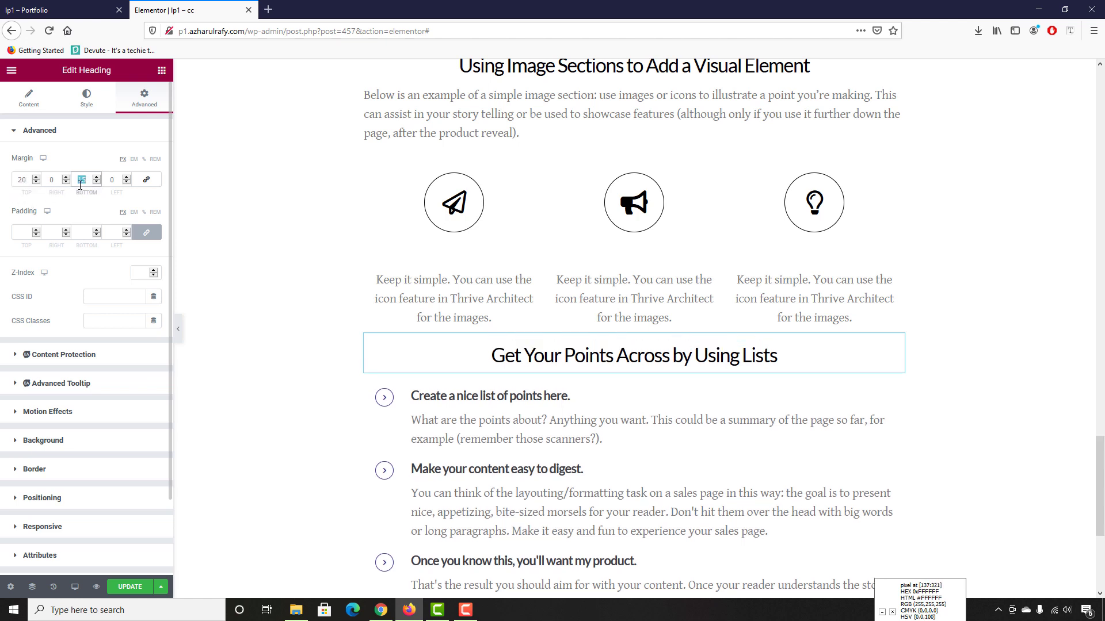
type("20")
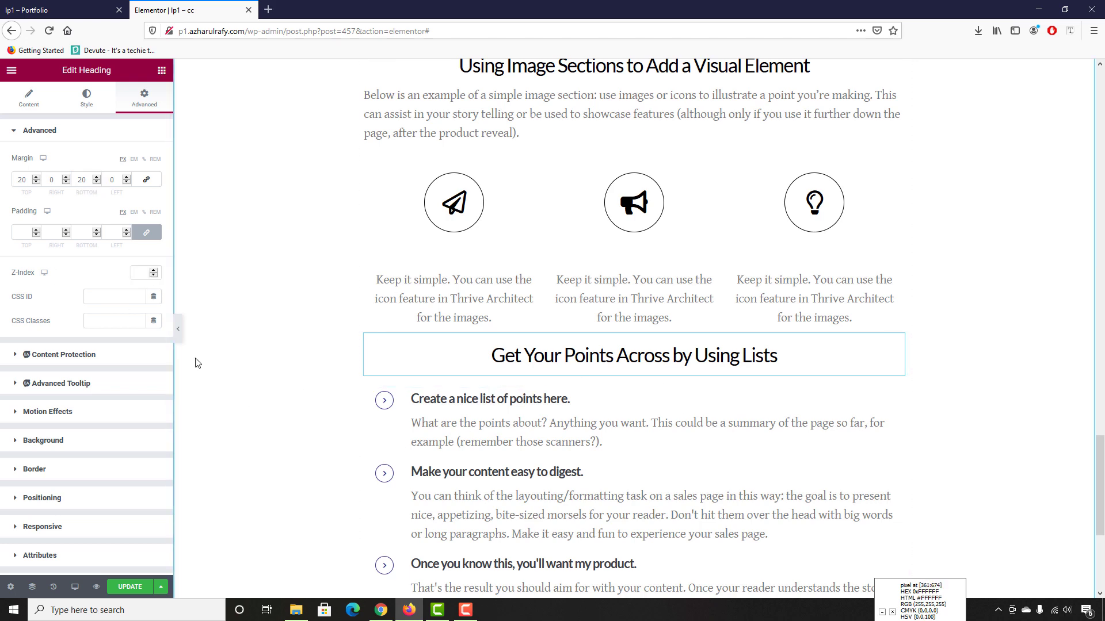
left_click(179, 333)
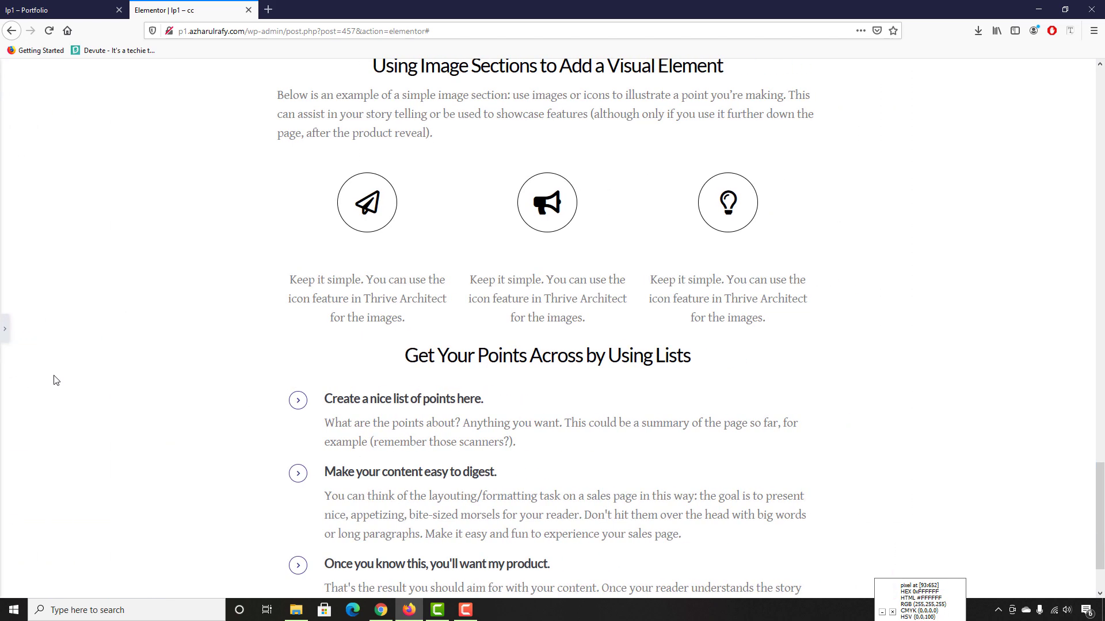
key("ctrl+p")
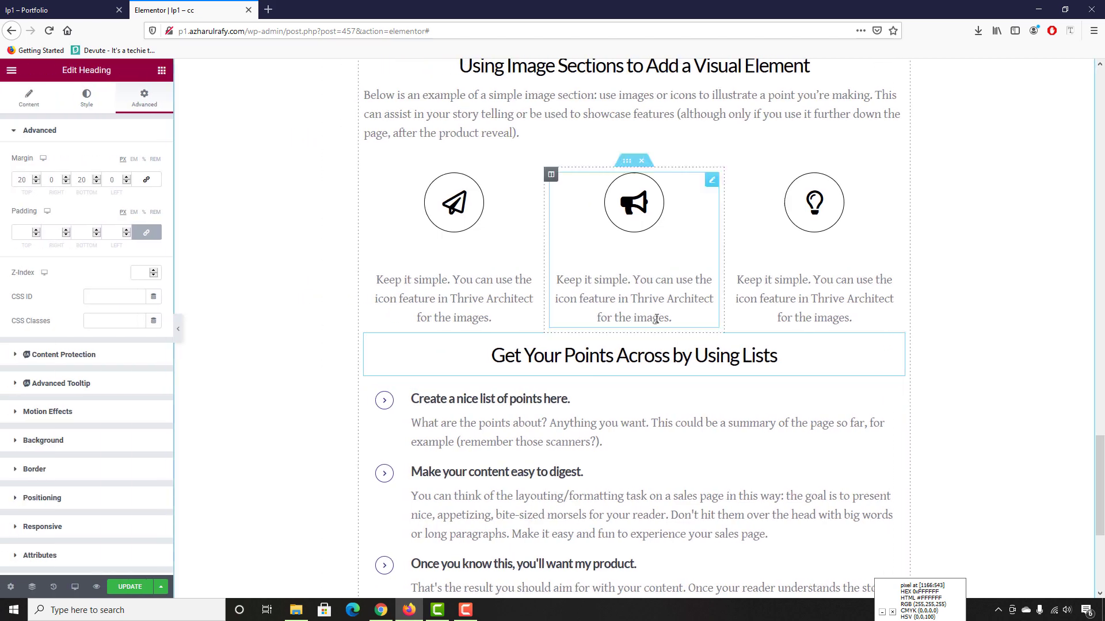
Check the reference page's next text block and add a new single-column section below the list section
scroll(590, 444, "down", 5)
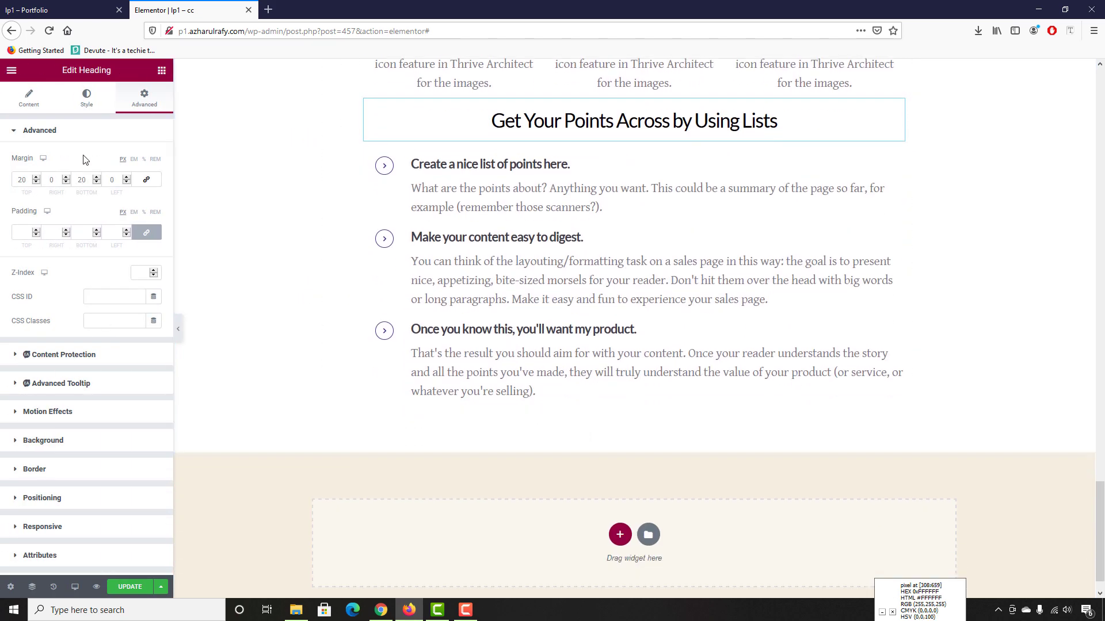
left_click(67, 15)
scroll(104, 372, "down", 9)
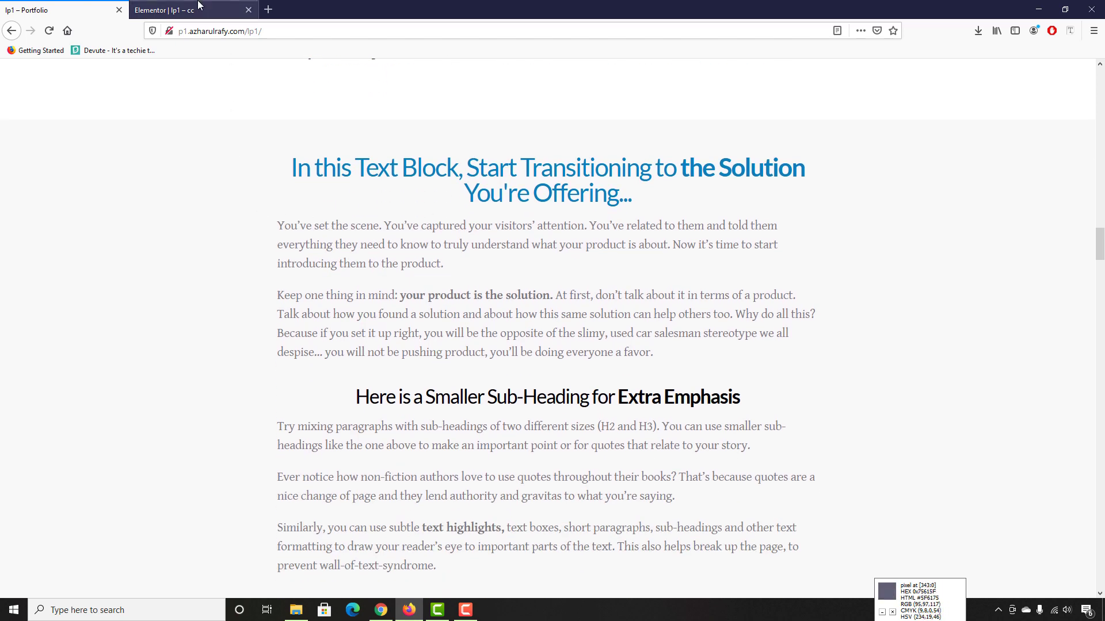
left_click(167, 10)
left_click(618, 535)
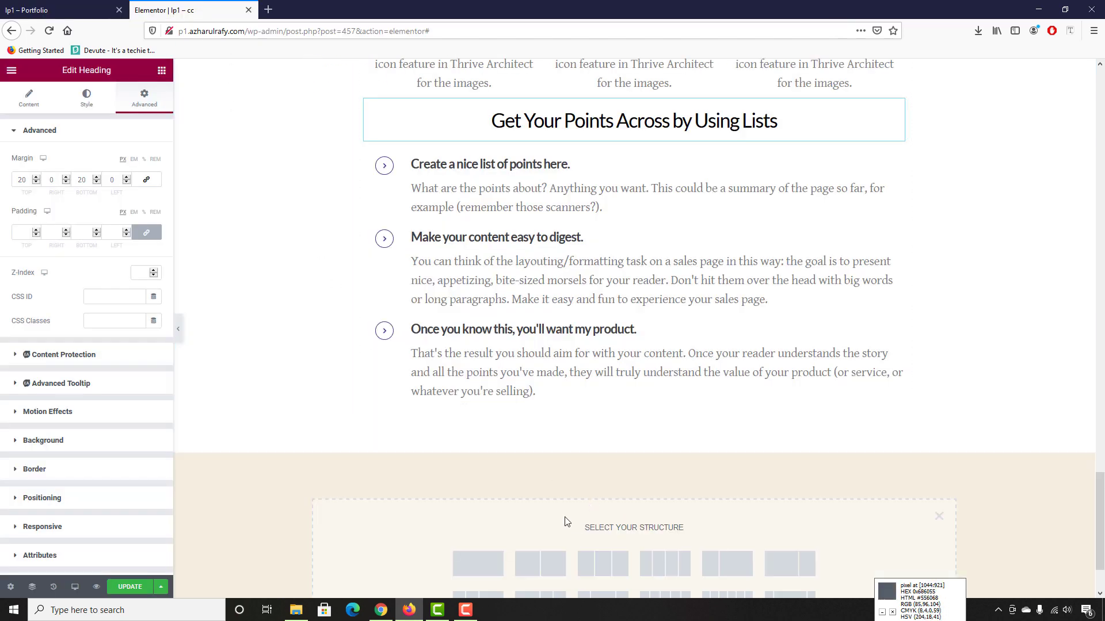
left_click(478, 563)
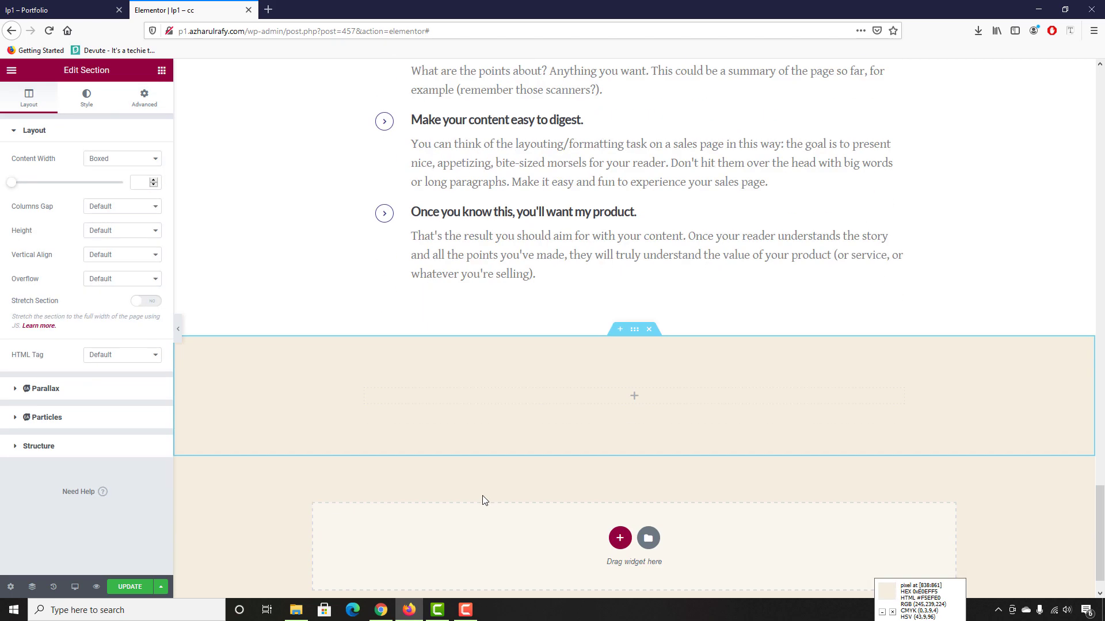
Add a Heading widget with a Text Editor widget beneath it in the new section, following the reference page's layout
key("ctrl+Page_Up")
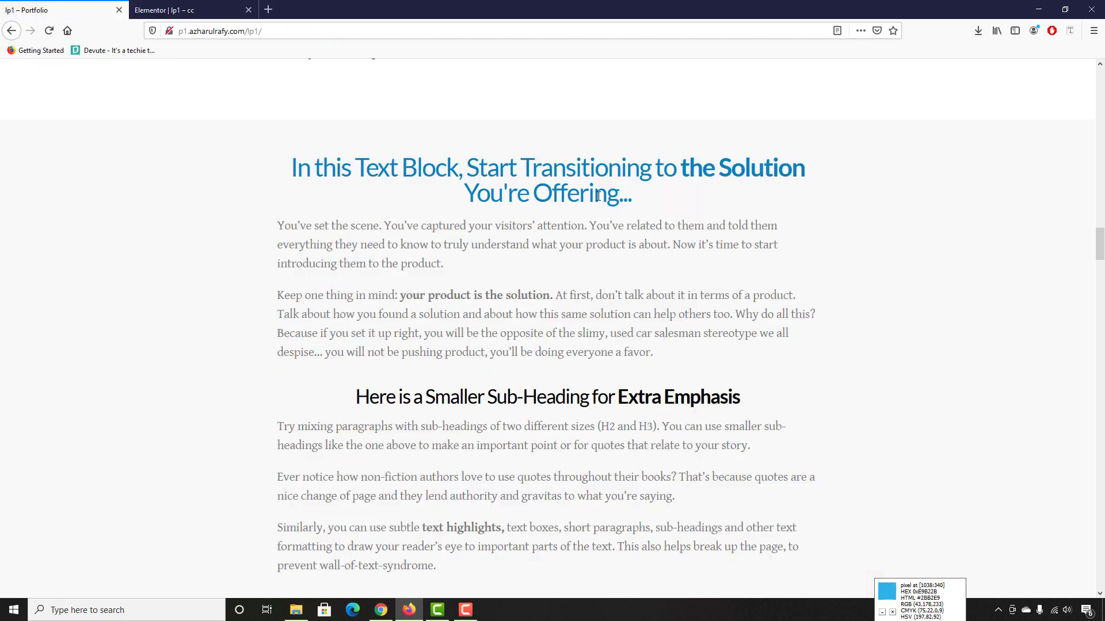
scroll(448, 384, "down", 2)
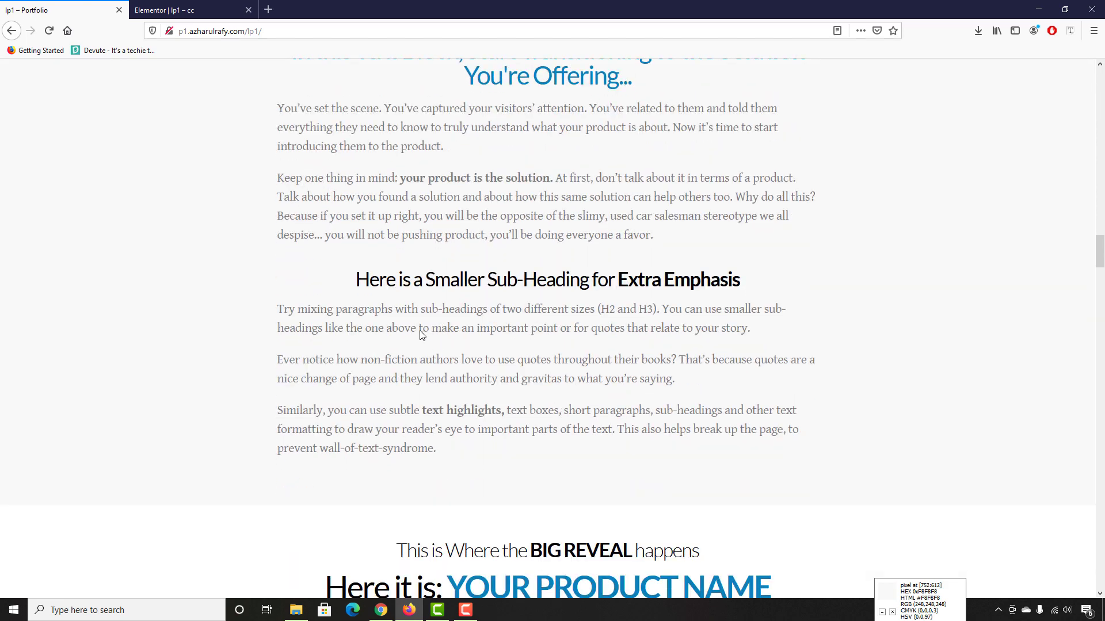
key("ctrl+Page_Down")
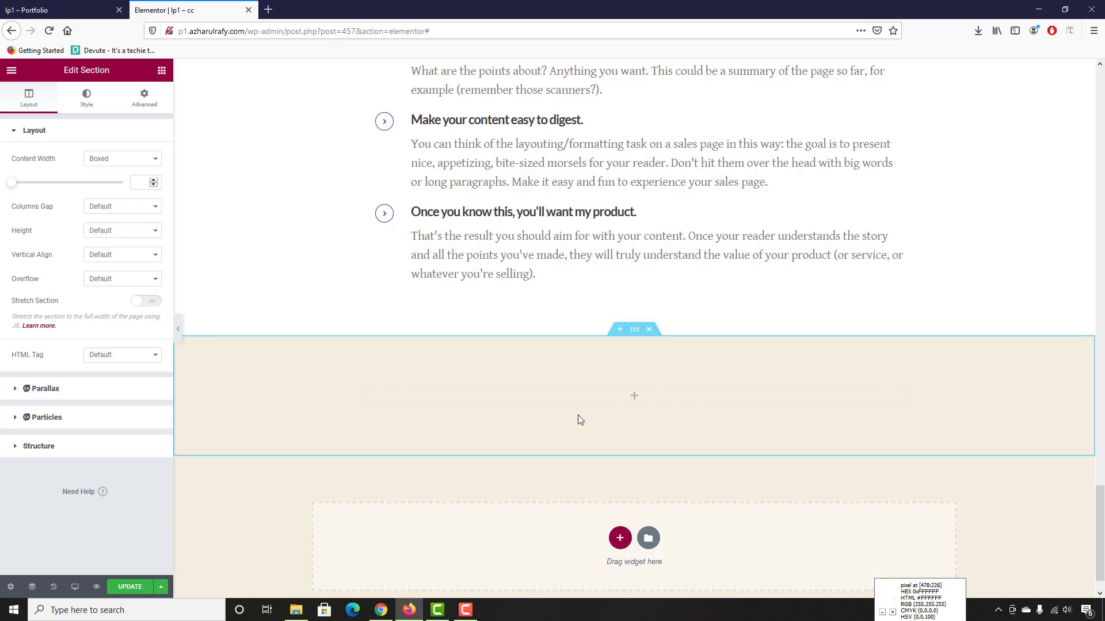
left_click(161, 71)
left_click_drag(128, 176, 633, 397)
left_click(164, 73)
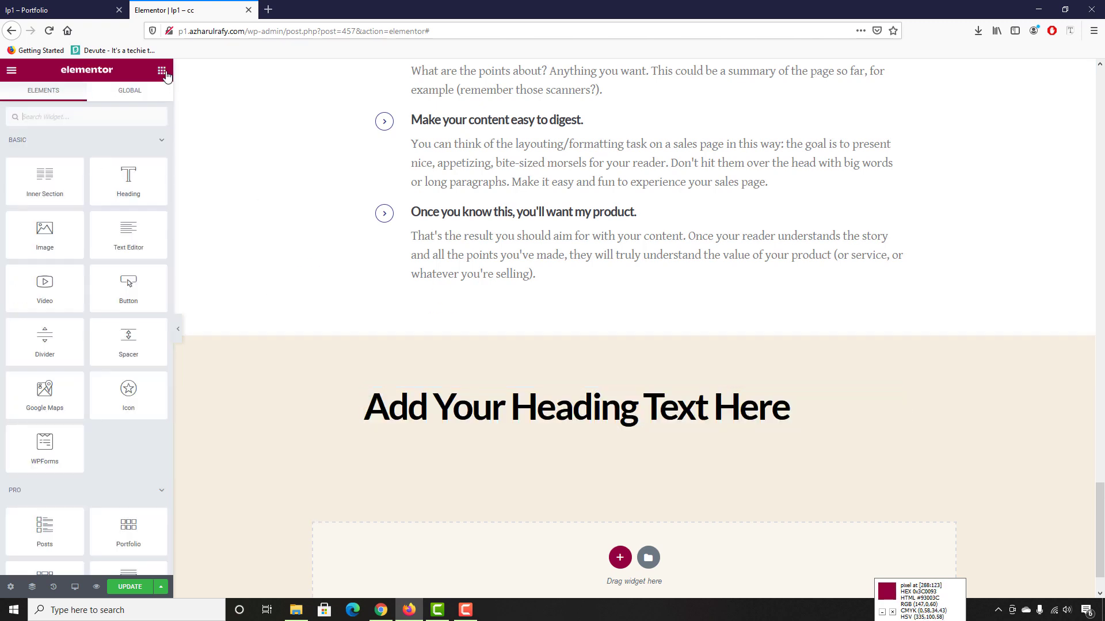
left_click_drag(154, 245, 518, 430)
left_click(161, 71)
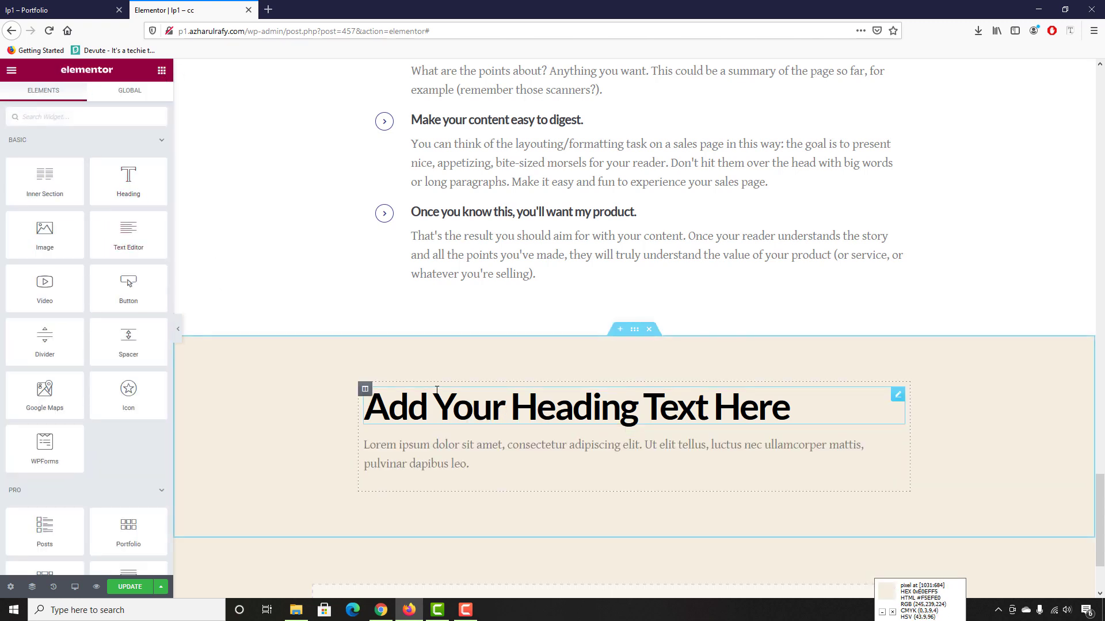
right_click(364, 390)
left_click(388, 418)
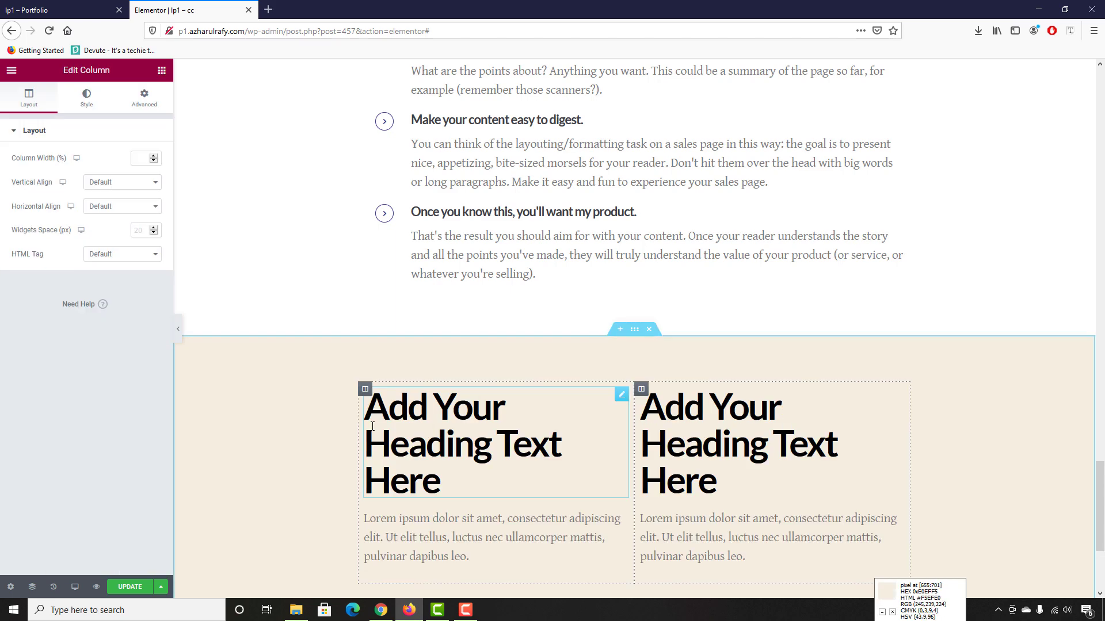
scroll(633, 345, "down", 4)
right_click(644, 274)
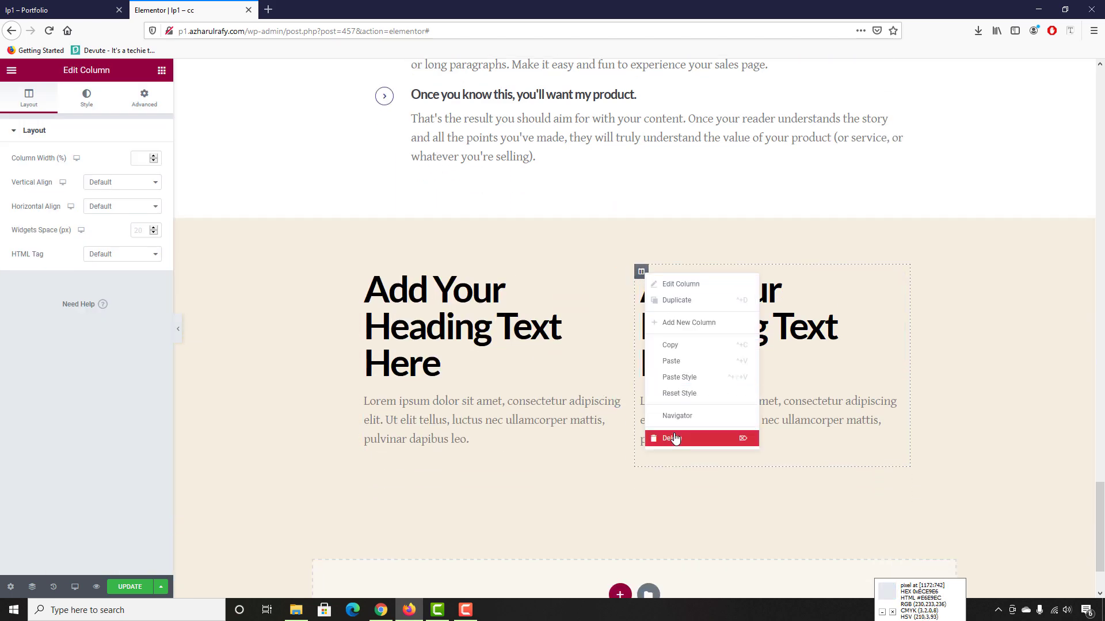
left_click(673, 438)
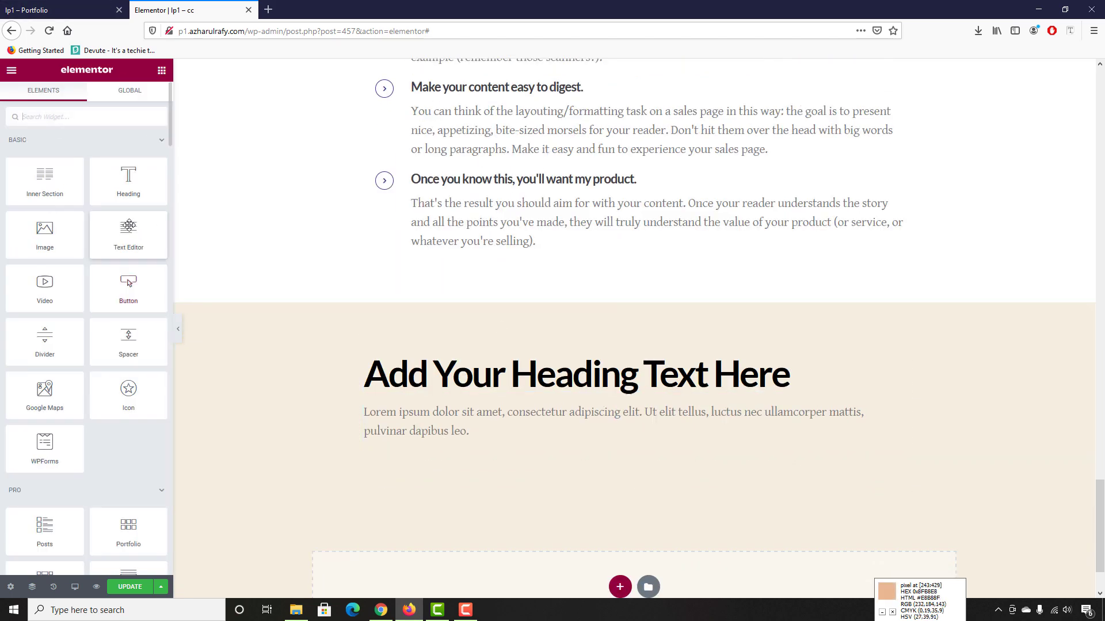
Add a second Heading widget and a second Text Editor widget below the first text in the new section
left_click_drag(128, 179, 481, 444)
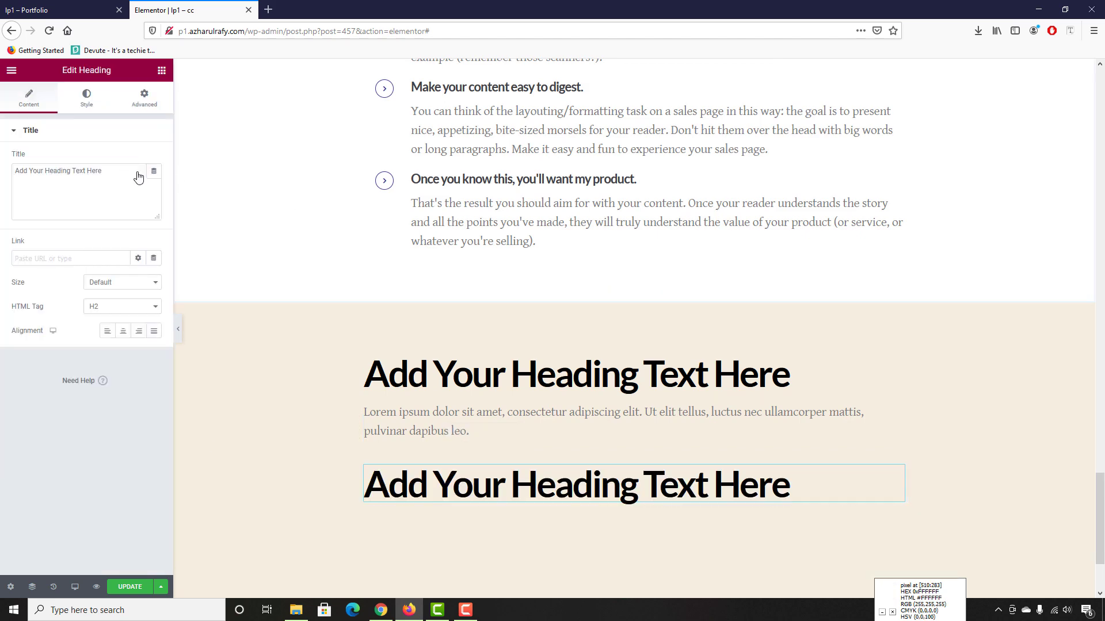
left_click(161, 71)
left_click_drag(128, 233, 482, 510)
scroll(441, 412, "down", 2)
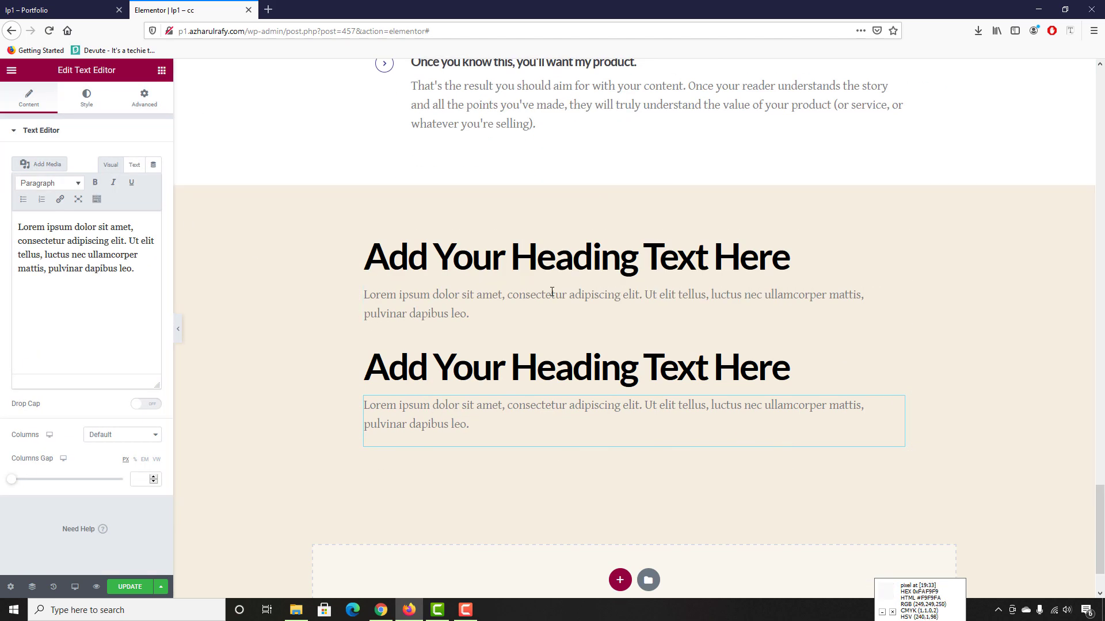
Copy "In this Text Block, Start Transitioning to the Solution You're Offering..." from the reference page and use it as the first heading's title
left_click(63, 9)
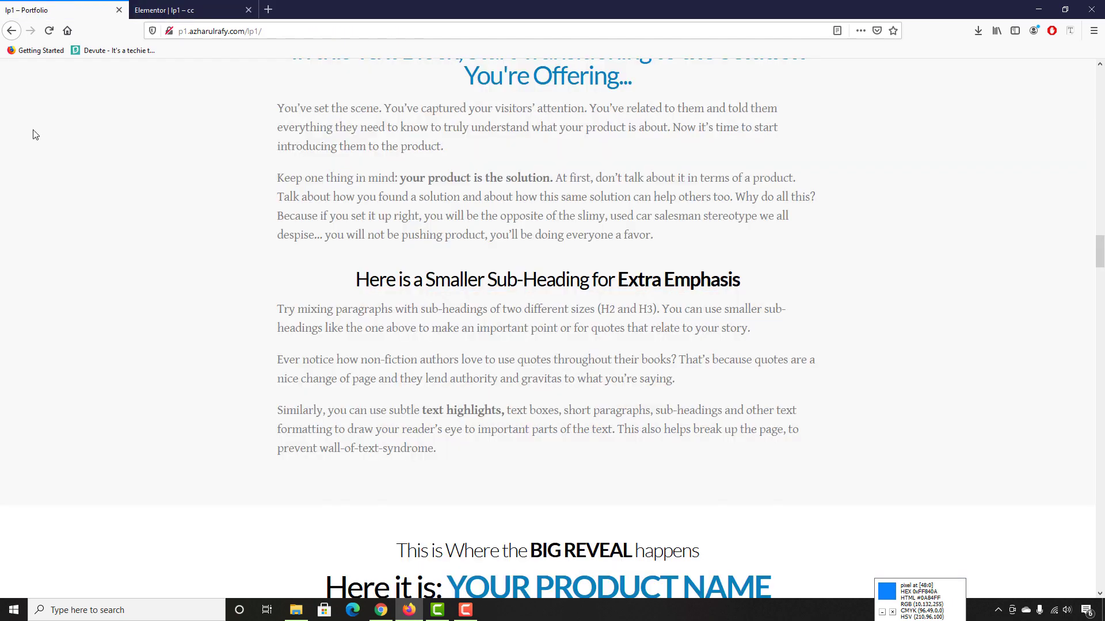
scroll(412, 212, "up", 3)
left_click_drag(300, 170, 691, 199)
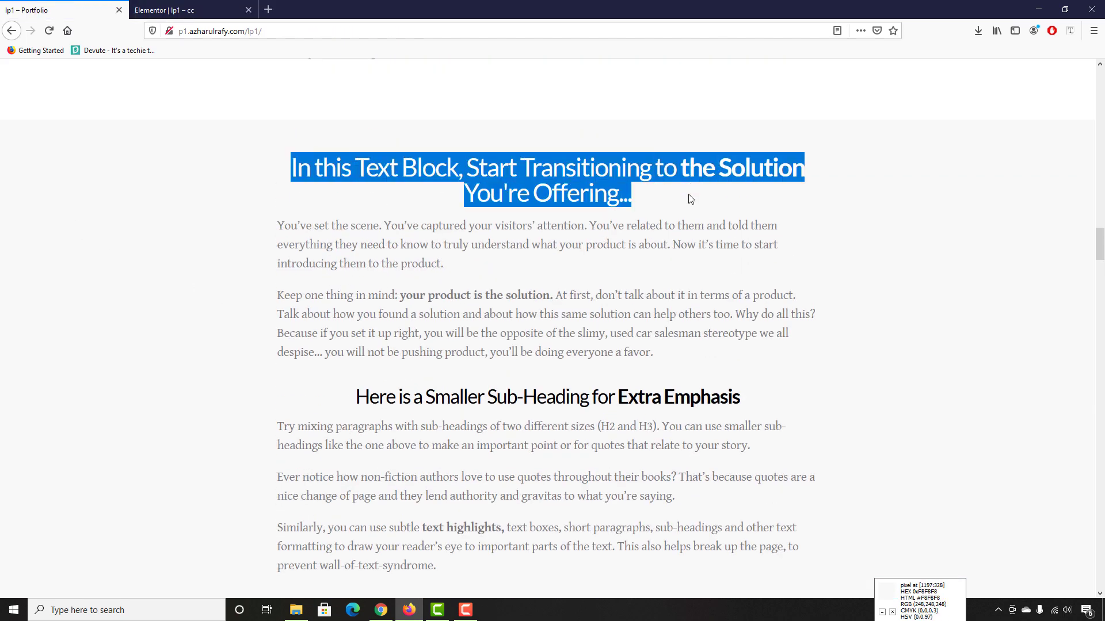
right_click(587, 195)
left_click(610, 203)
left_click(164, 9)
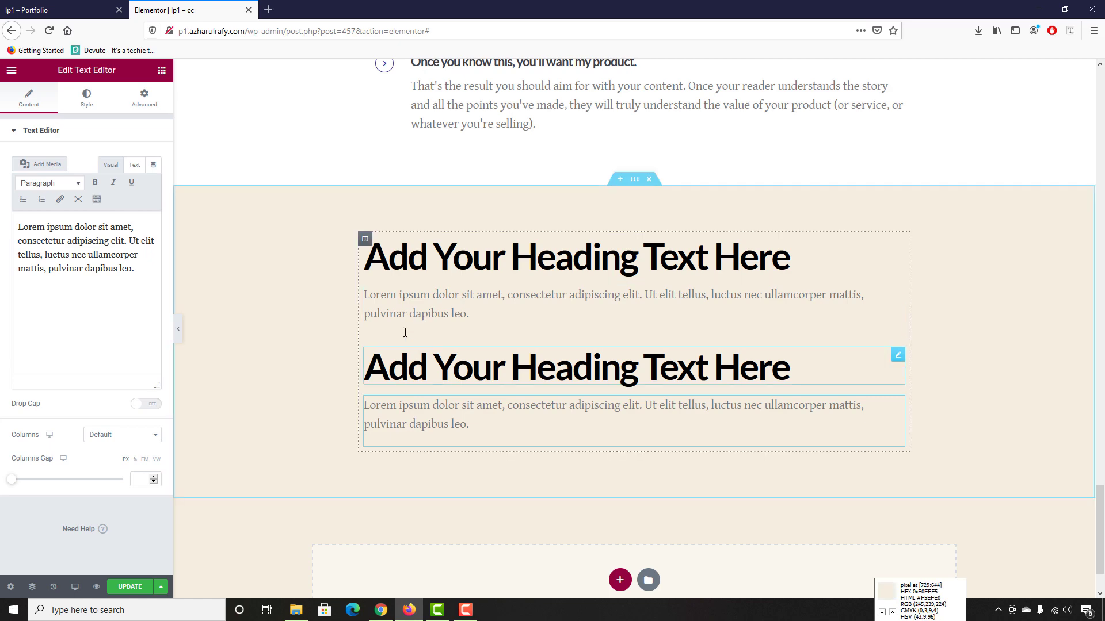
left_click(436, 256)
left_click(69, 213)
key("ctrl+a")
key("ctrl+v")
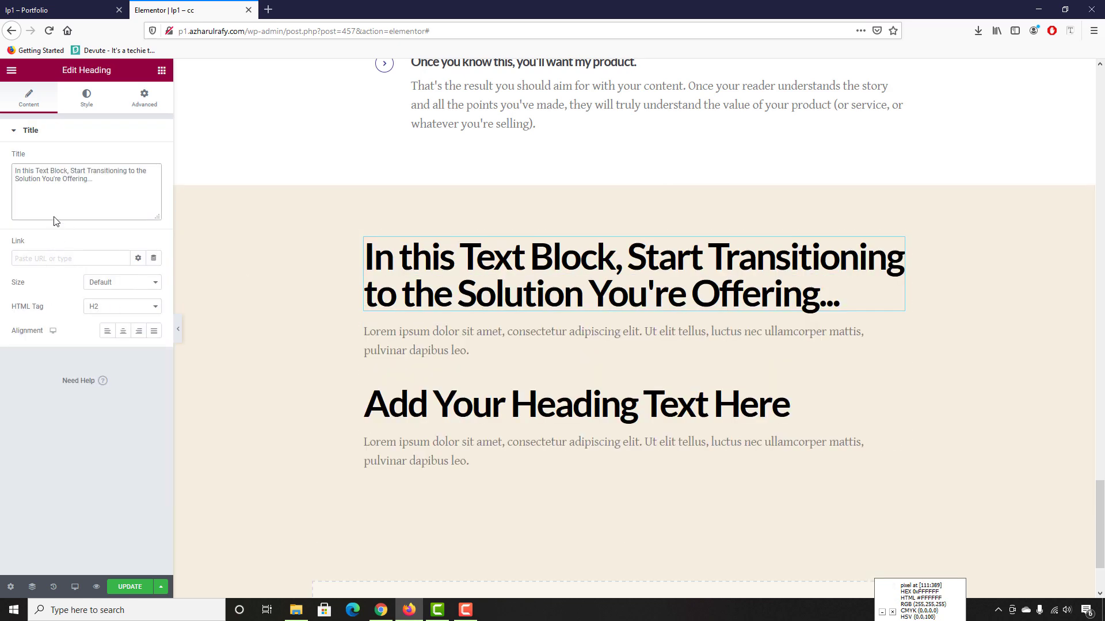
Inspect the blue "In this Text Block" heading on the reference page with Font Finder for its color, size and weight
left_click(63, 10)
scroll(249, 284, "up", 1)
left_click(239, 272)
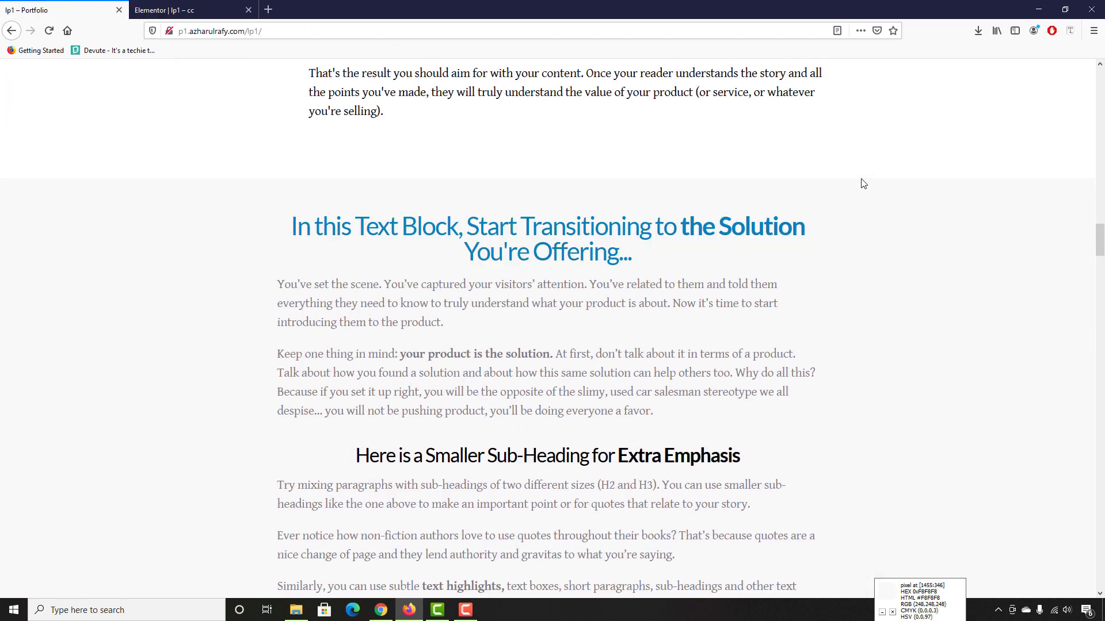
left_click_drag(295, 223, 610, 255)
left_click(698, 229)
left_click_drag(698, 229, 772, 232)
left_click(744, 255)
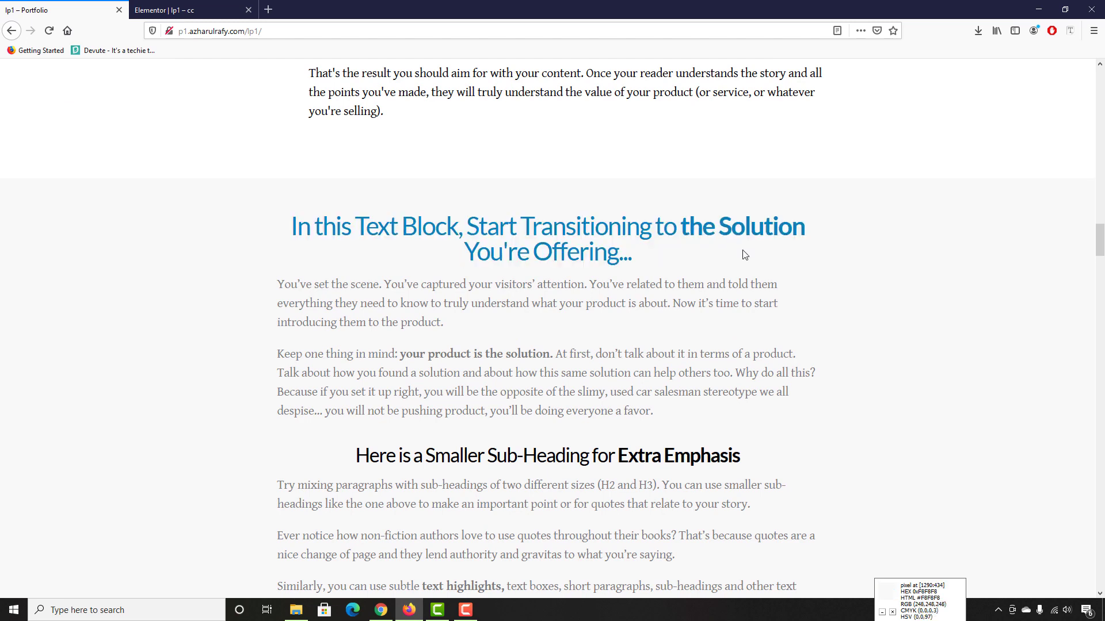
double_click(697, 230)
left_click(807, 213)
left_click(1070, 31)
left_click(504, 226)
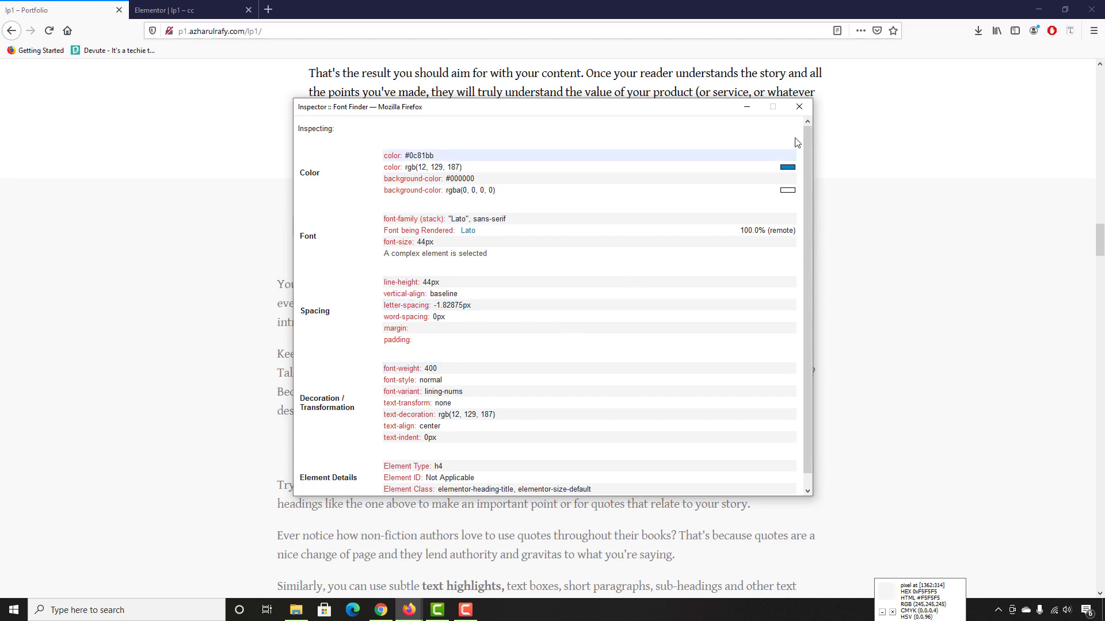
left_click(797, 107)
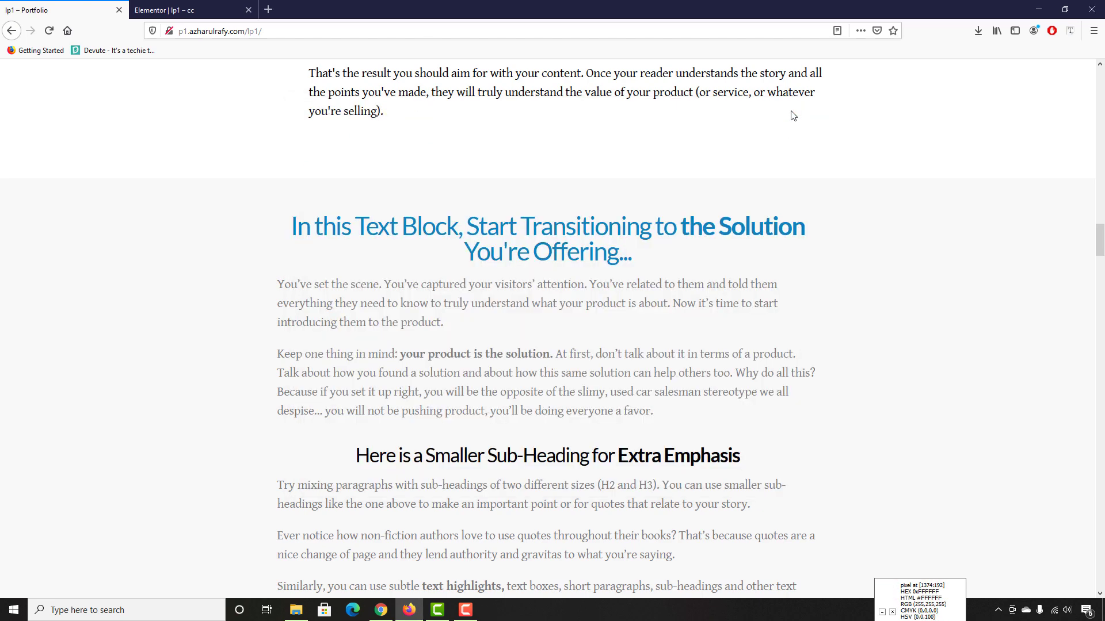
Center the "In this Text Block" heading in the Elementor page and set its font size to 44 px and weight to 400
left_click(173, 10)
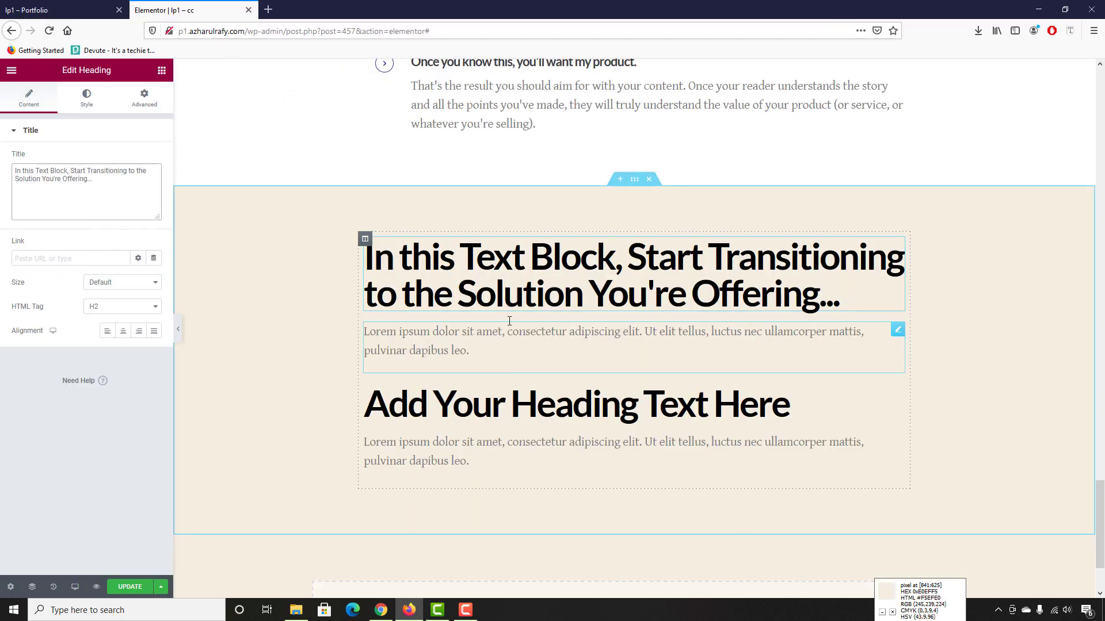
left_click(123, 331)
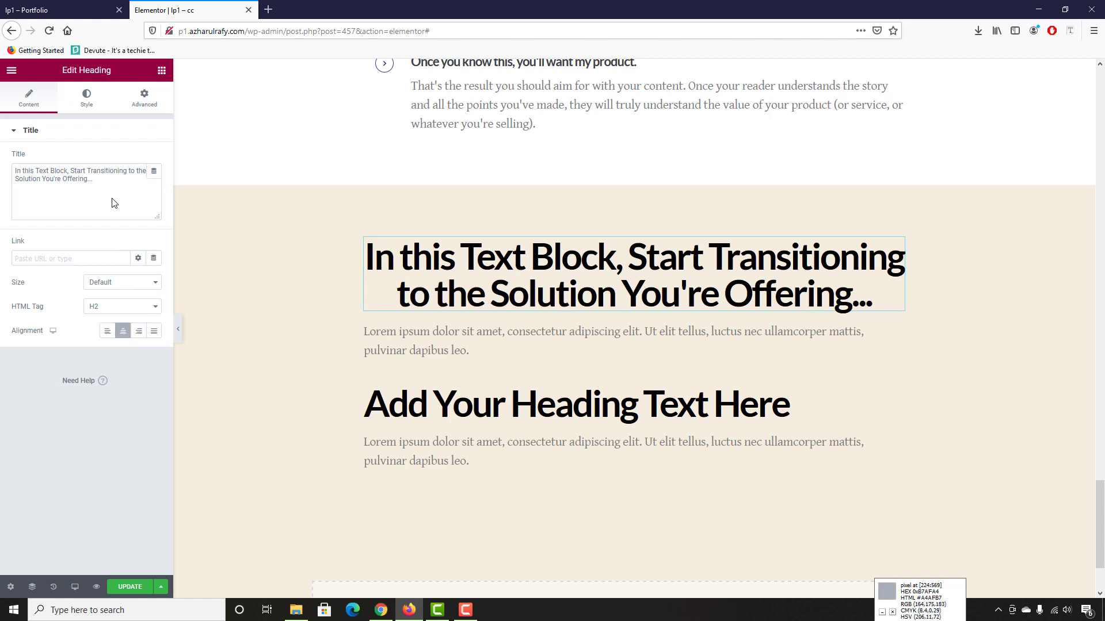
left_click(77, 100)
left_click(153, 186)
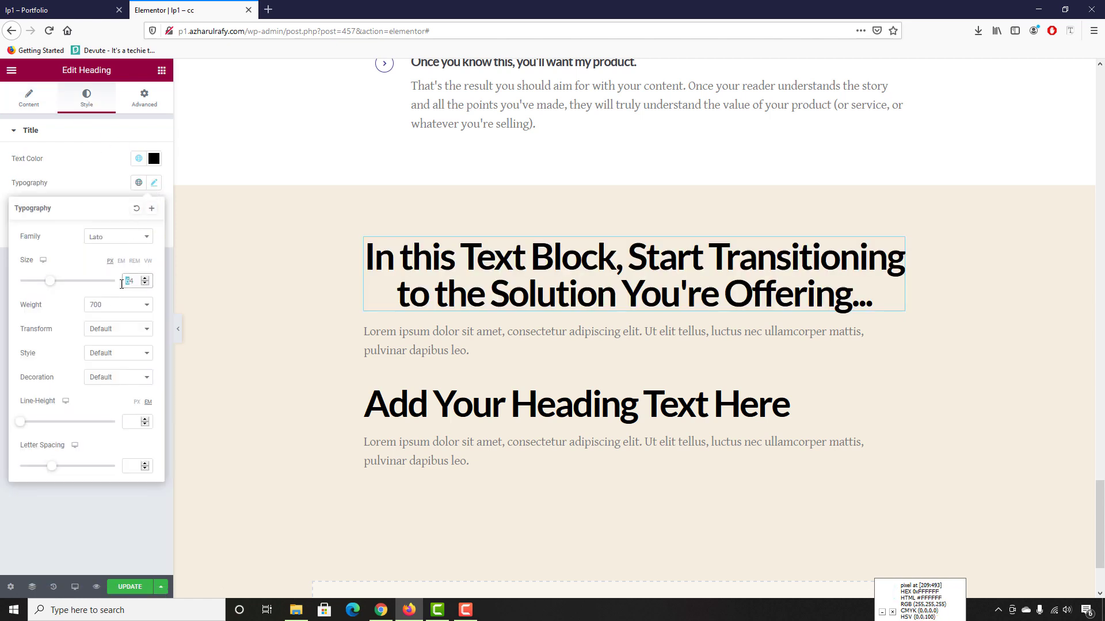
type("4")
left_click(123, 305)
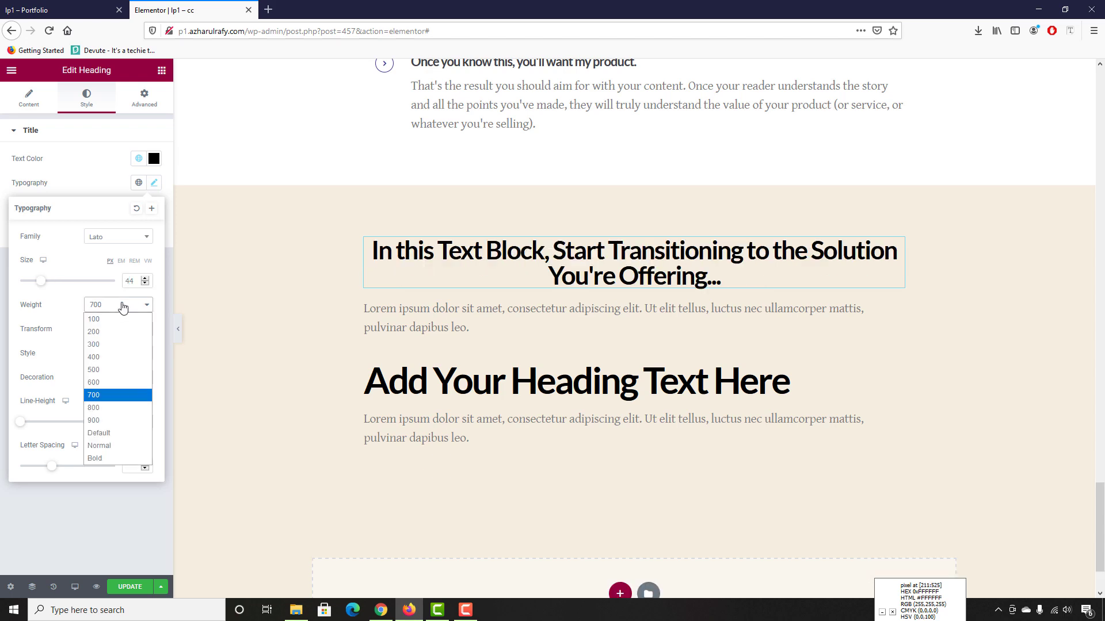
left_click(93, 358)
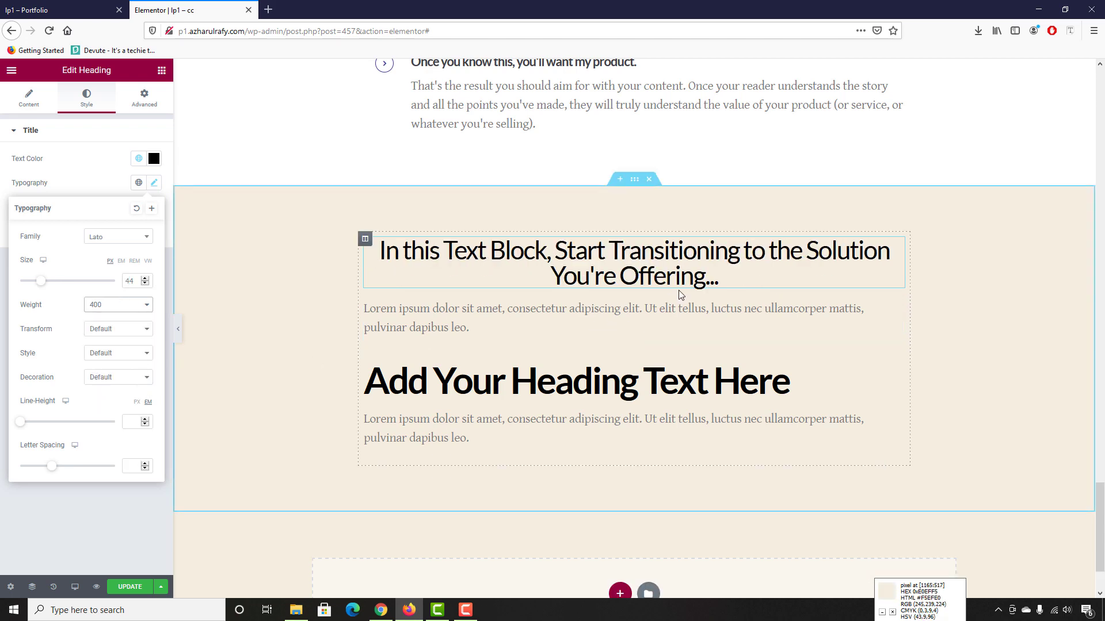
Wrap "the Solution" in the "In this Text Block" heading's title in a span with class "big", matching the reference page's bold words
key("ctrl+Tab")
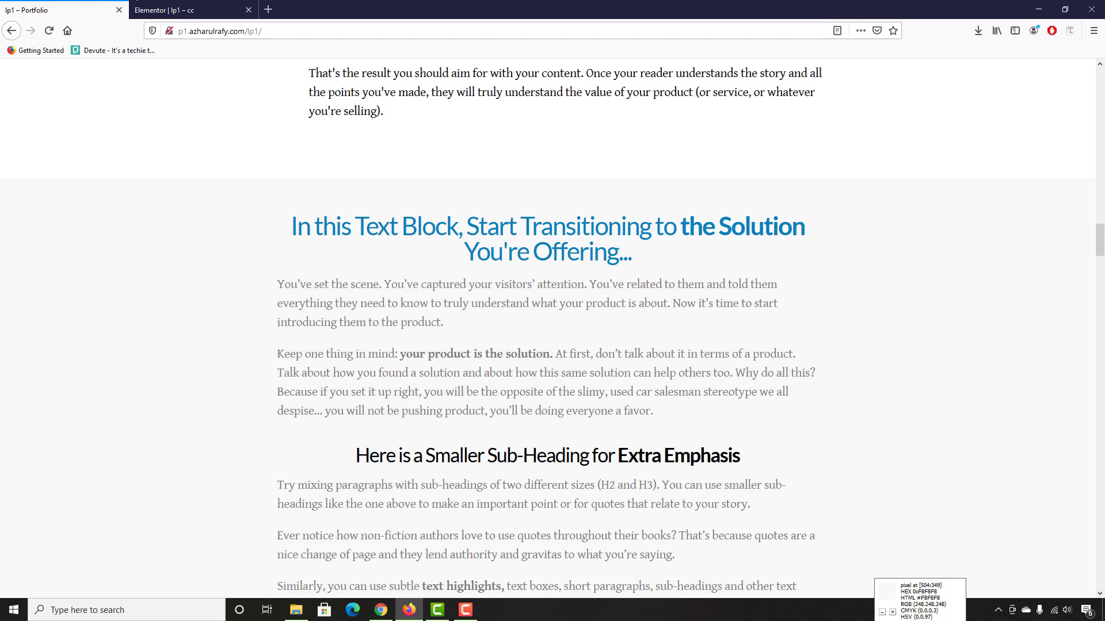
key("ctrl+Tab")
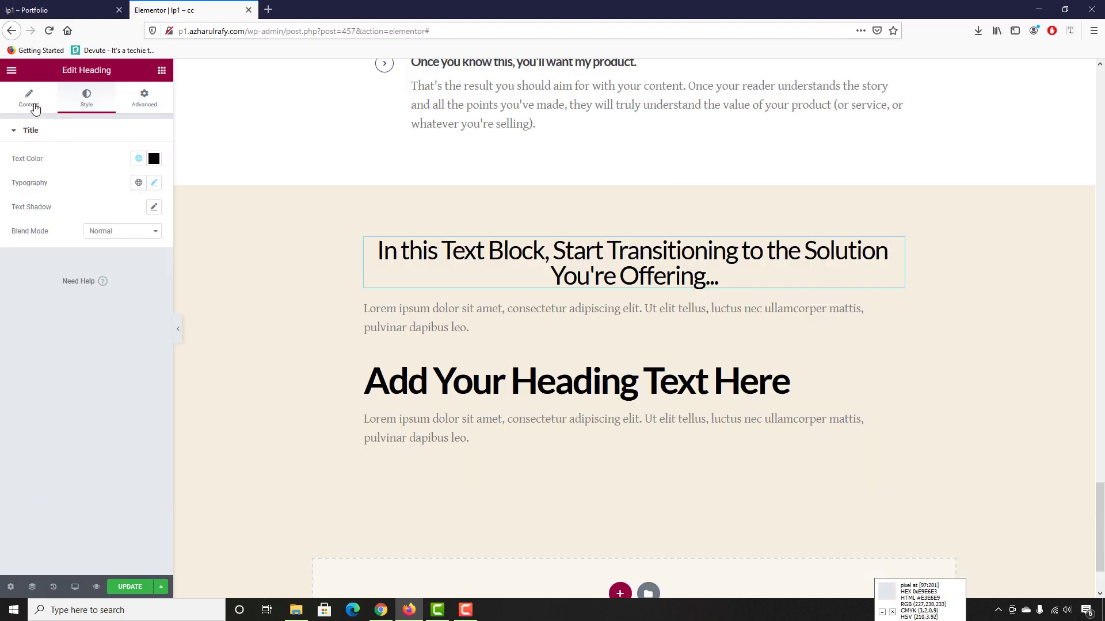
left_click(35, 108)
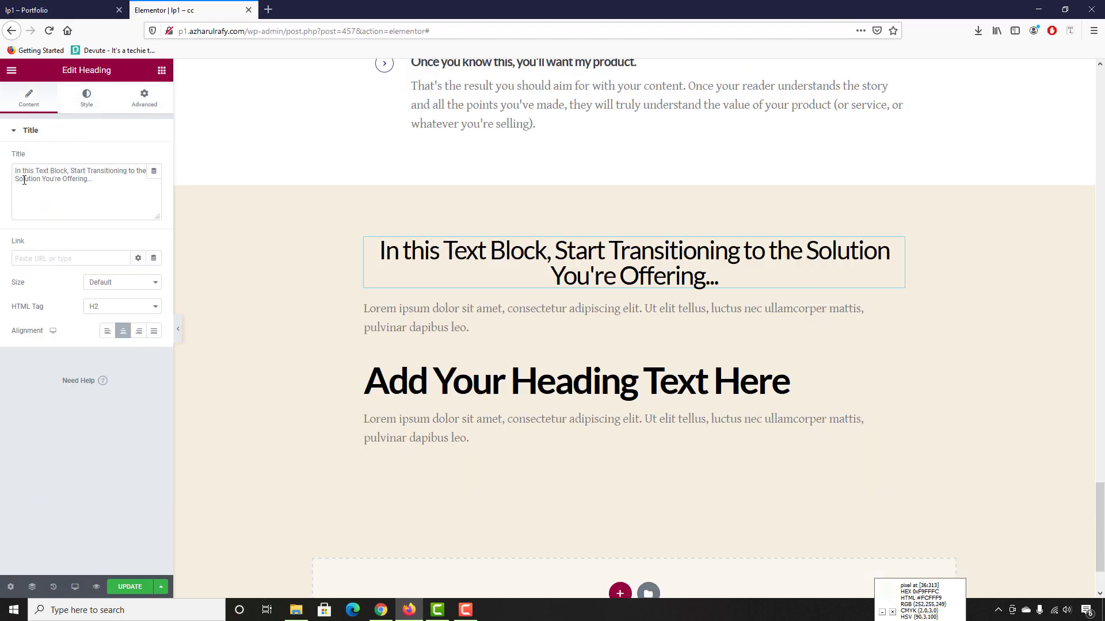
left_click(137, 173)
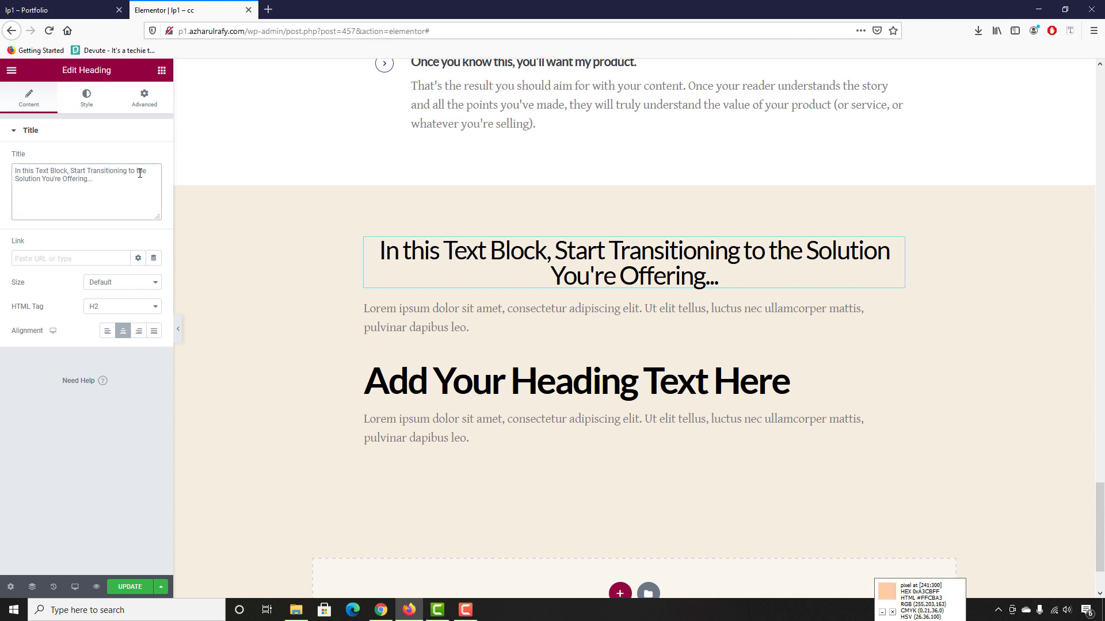
type("<span>the Solution")
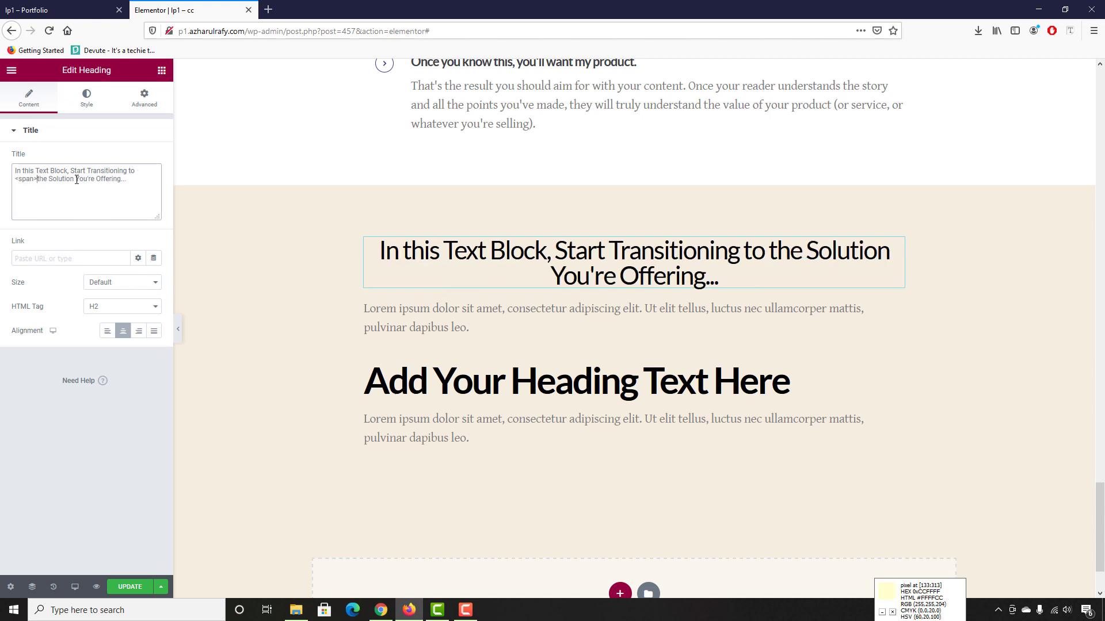
type("</")
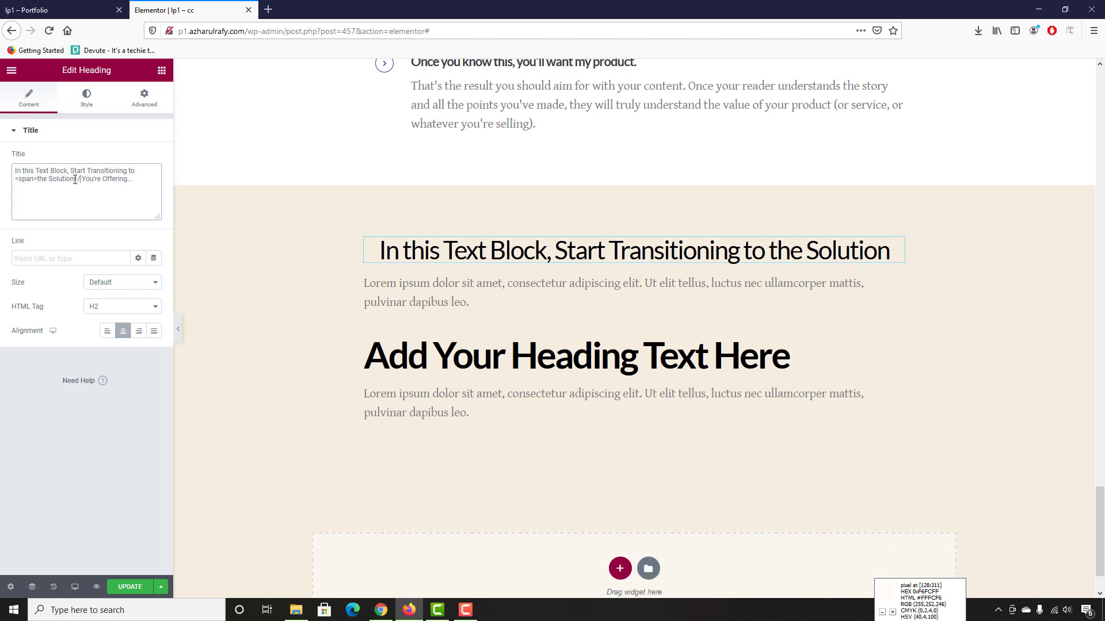
type("span>")
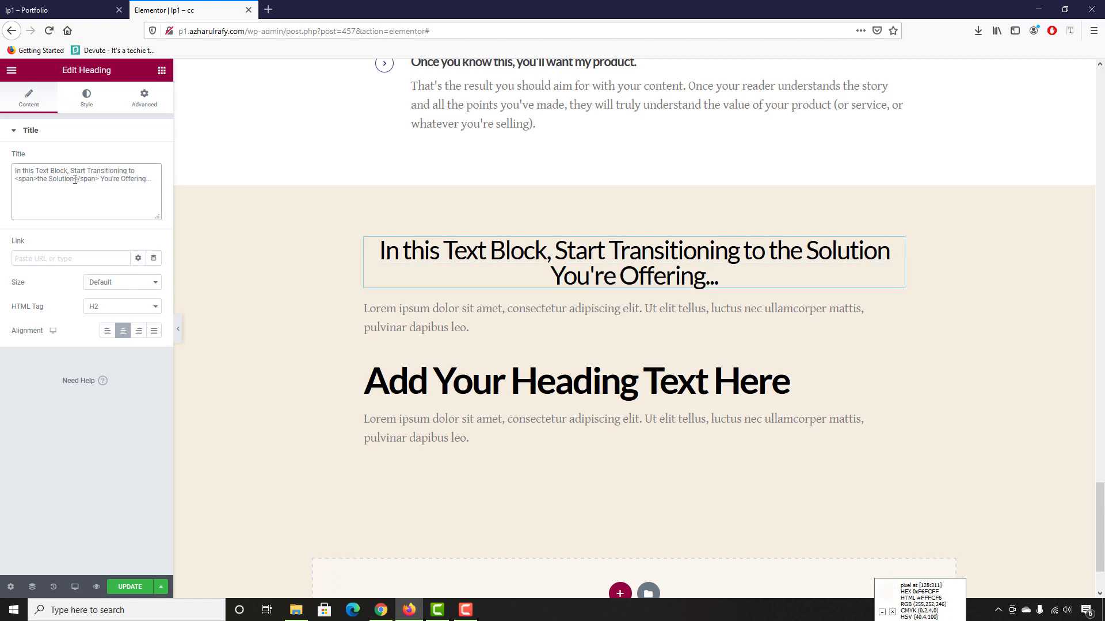
left_click(34, 182)
type("class=\"\"big")
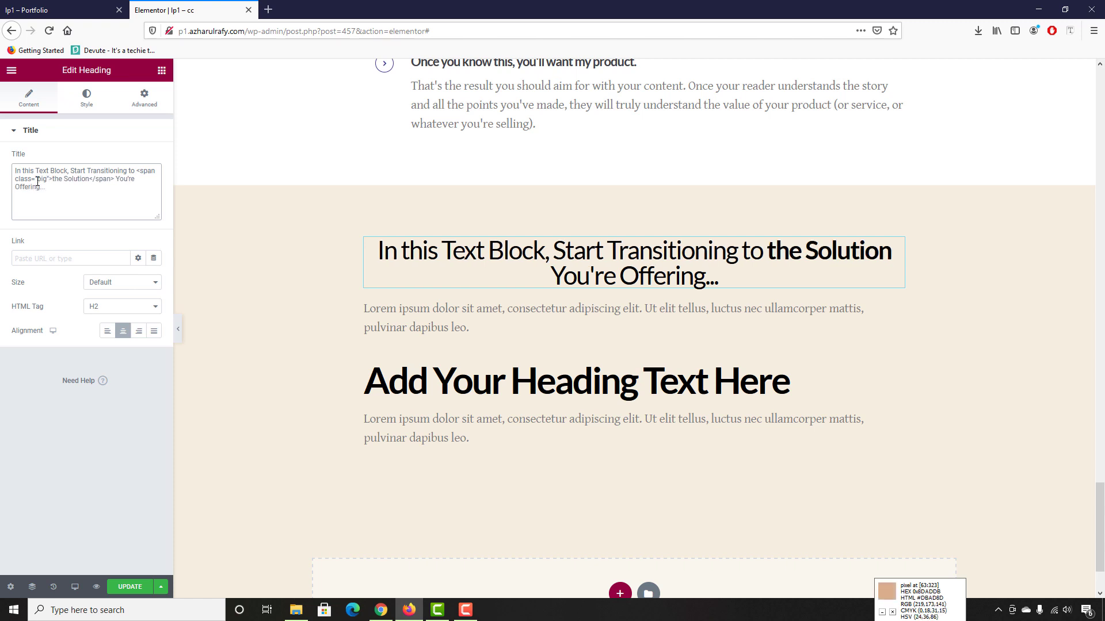
Sample the blue heading color on the reference page and set the "In this Text Block" heading's text color to #0C81BB
left_click(65, 5)
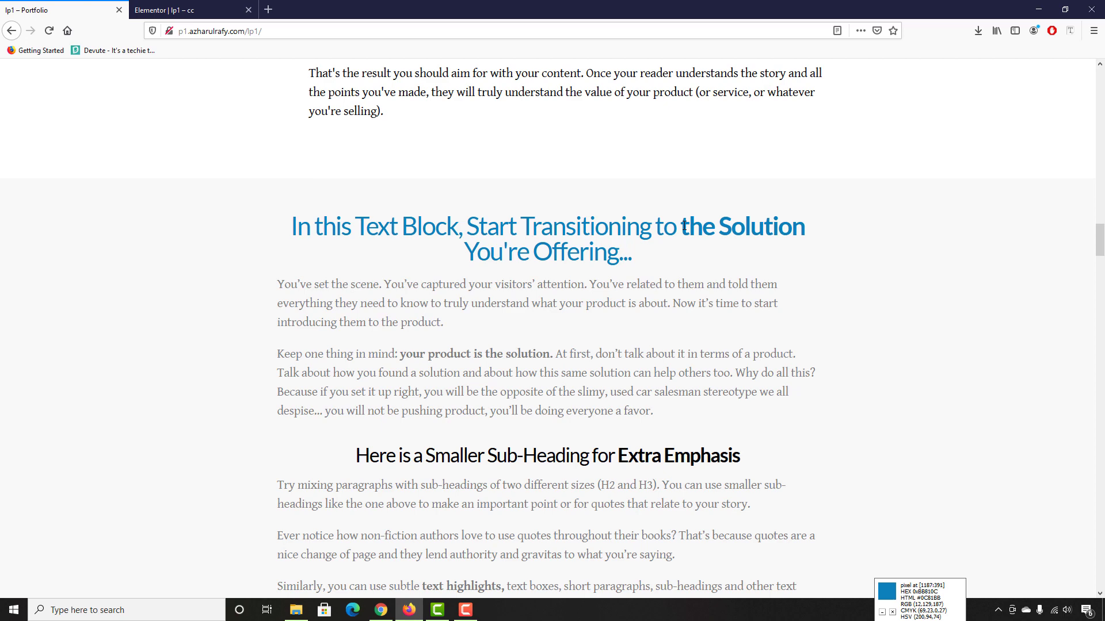
left_click(239, 4)
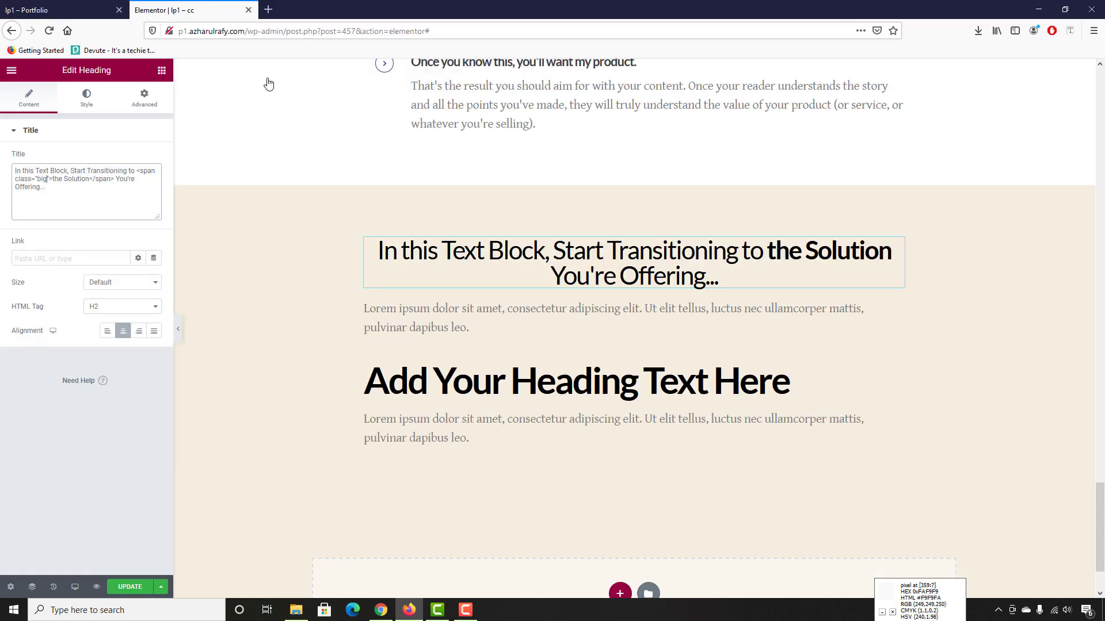
left_click(71, 109)
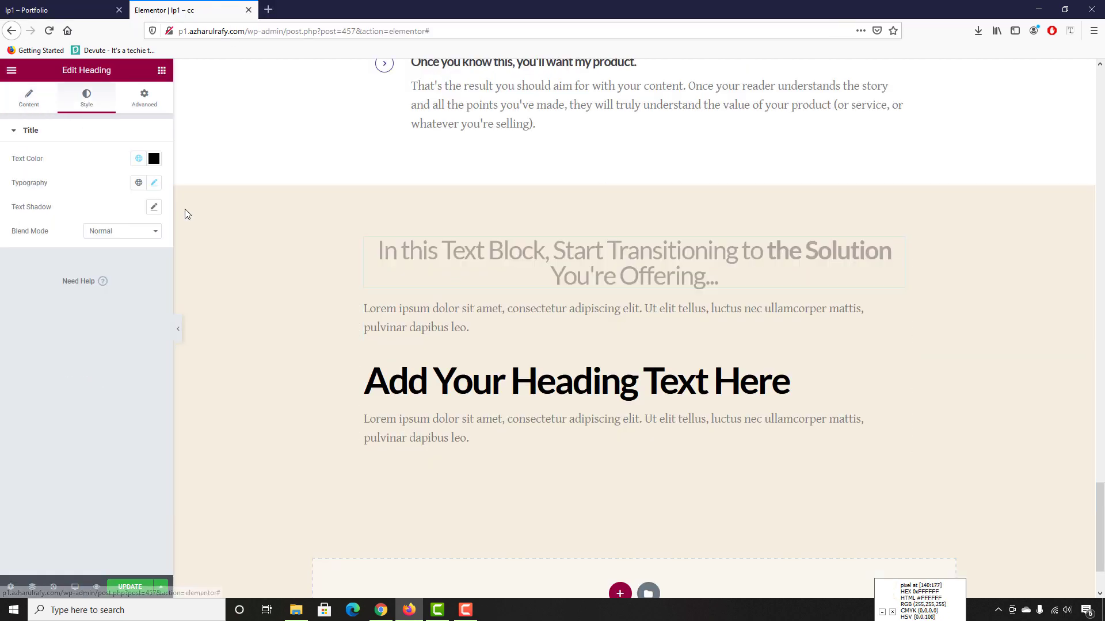
left_click(154, 164)
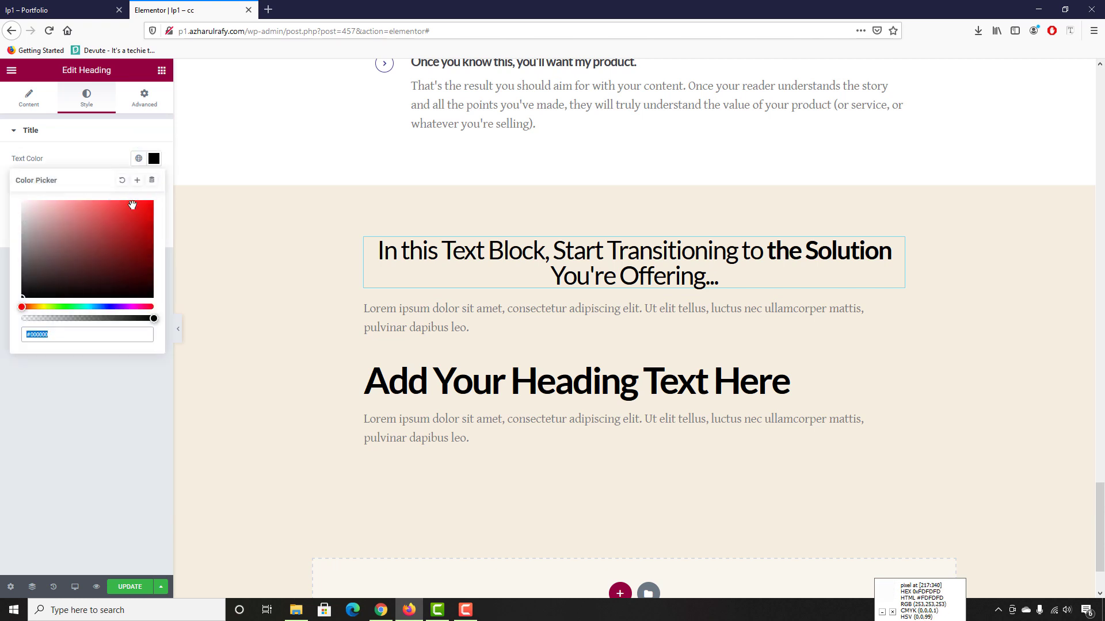
double_click(43, 337)
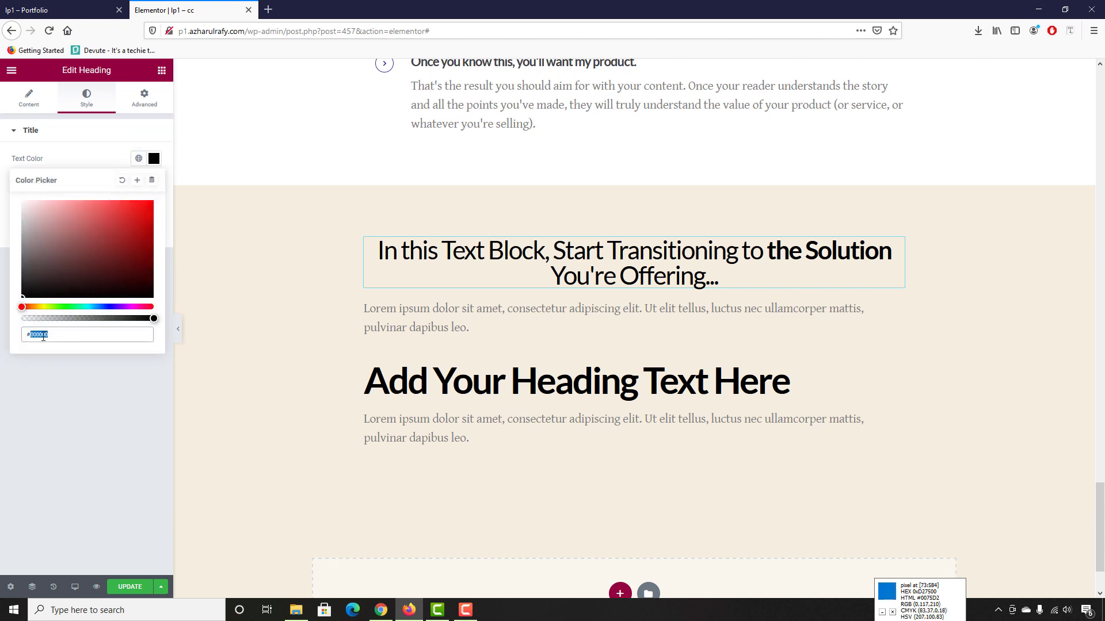
type("0C81BB")
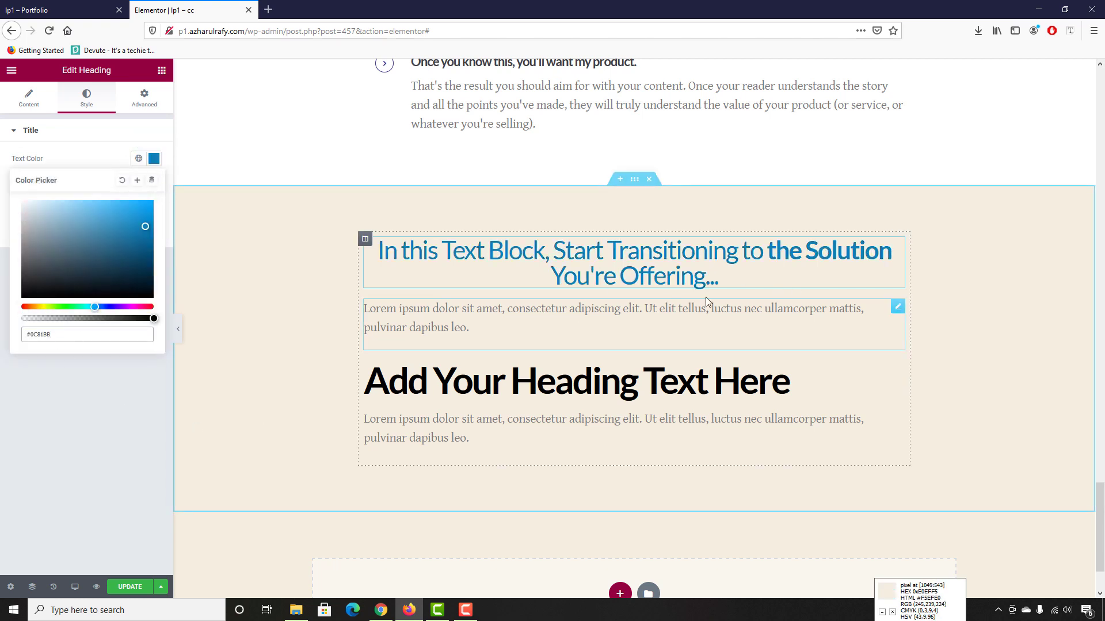
Copy the two paragraphs below the blue heading on the reference page and replace the first text block's placeholder with them
left_click(101, 4)
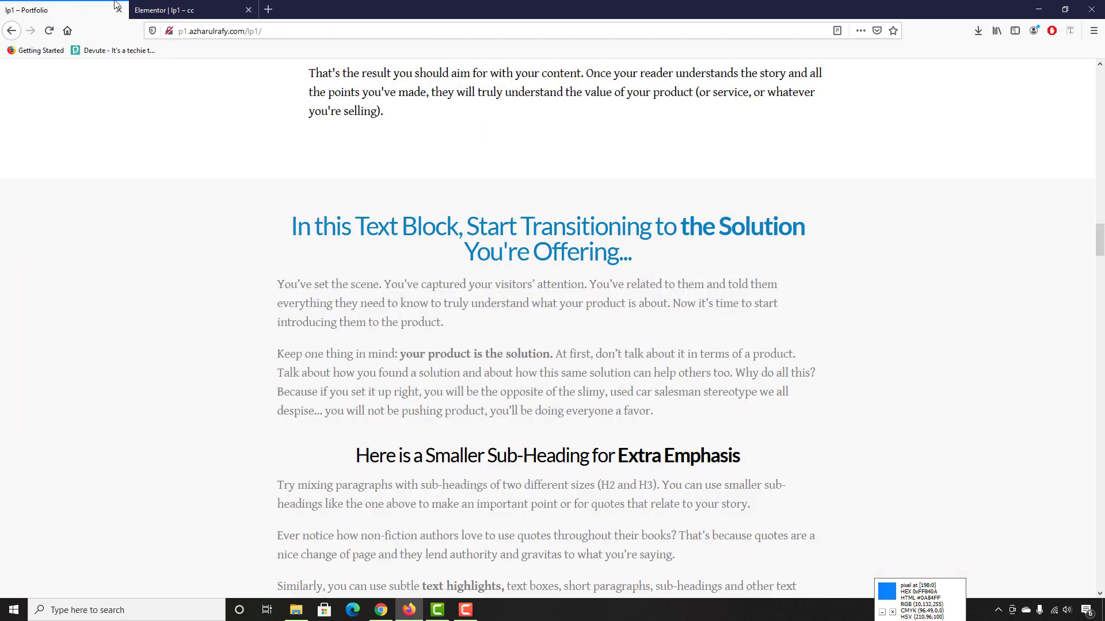
scroll(280, 289, "down", 2)
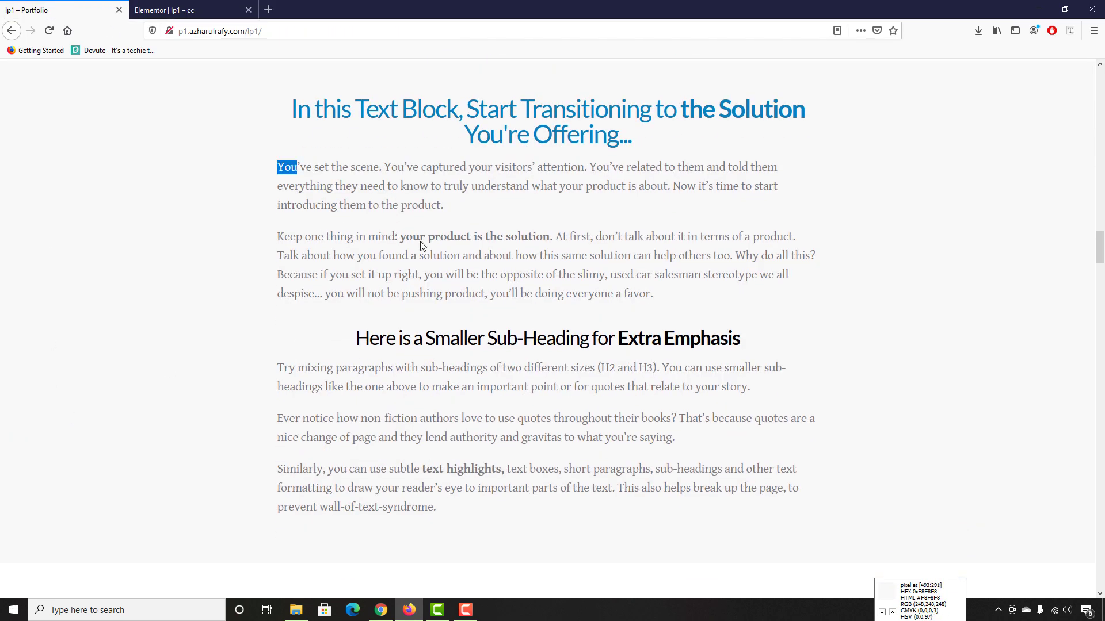
left_click_drag(420, 245, 713, 309)
right_click(575, 268)
left_click(604, 277)
left_click(173, 10)
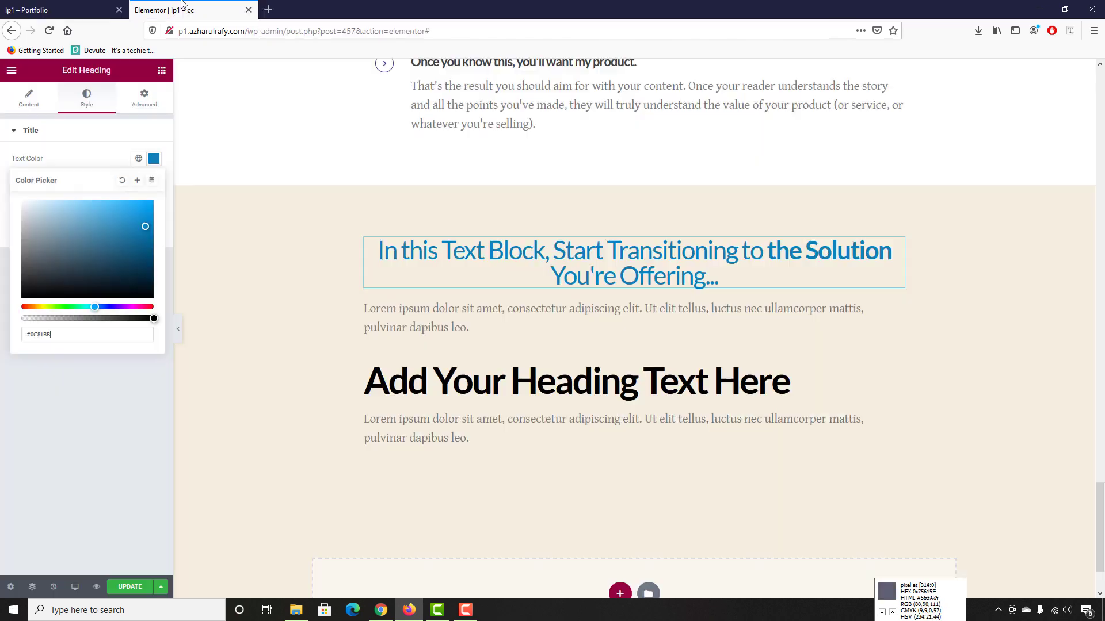
left_click(481, 313)
left_click(99, 291)
key("ctrl+a")
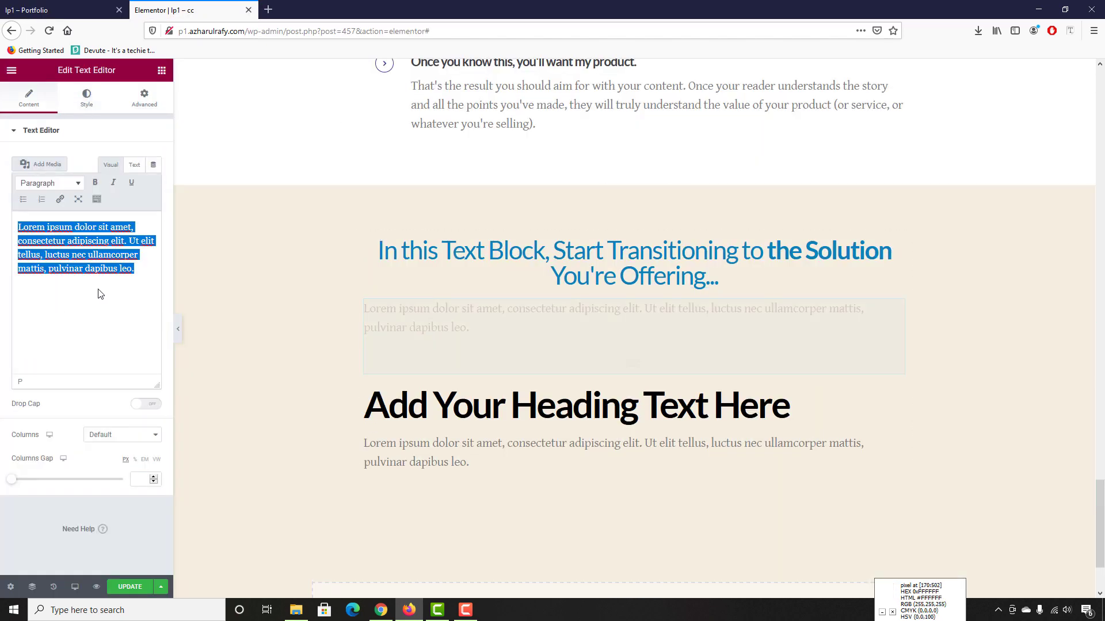
key("ctrl+v")
Copy "Here is a Smaller Sub-Heading for Extra Emphasis" from the reference page and use it as the second heading's title
left_click(43, 7)
scroll(403, 259, "down", 2)
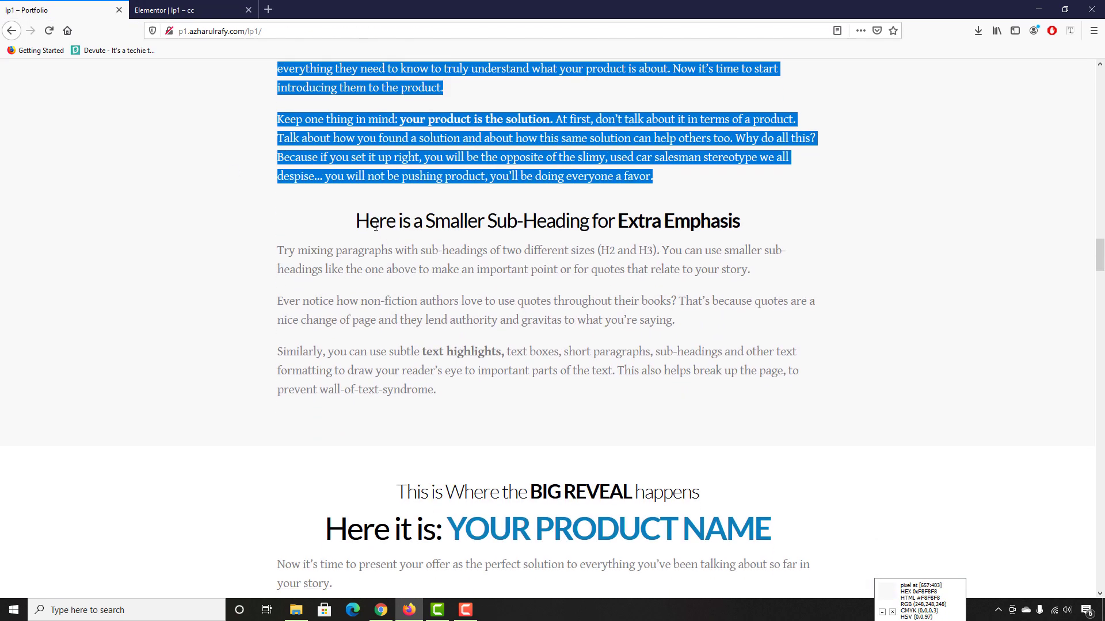
triple_click(387, 222)
right_click(380, 229)
left_click(403, 235)
left_click(172, 10)
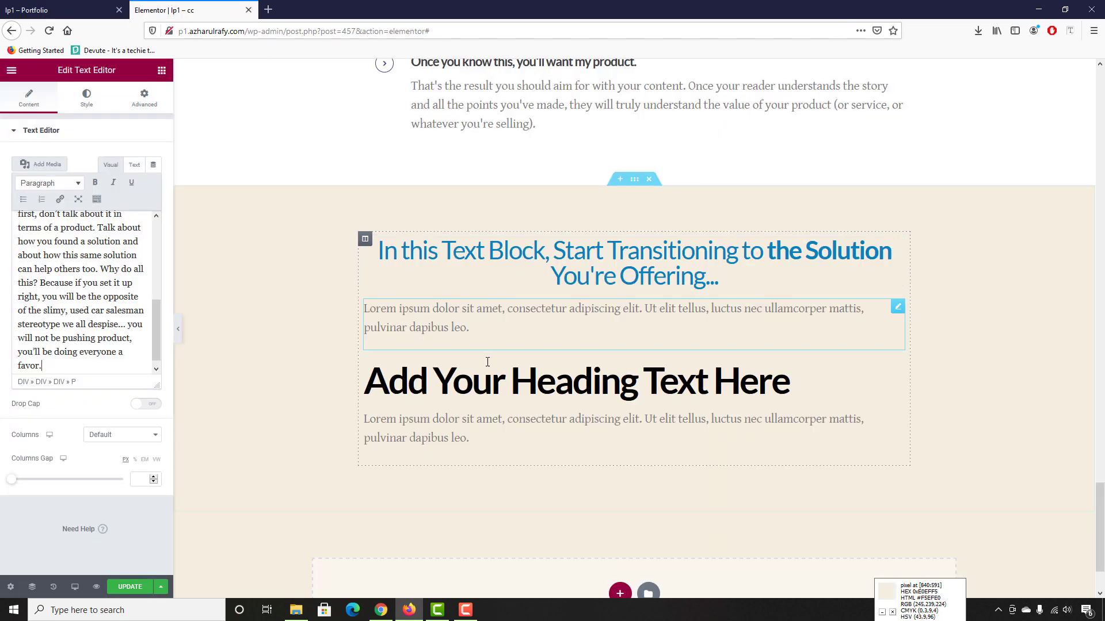
left_click(748, 489)
left_click(133, 198)
key("ctrl+a")
key("ctrl+v")
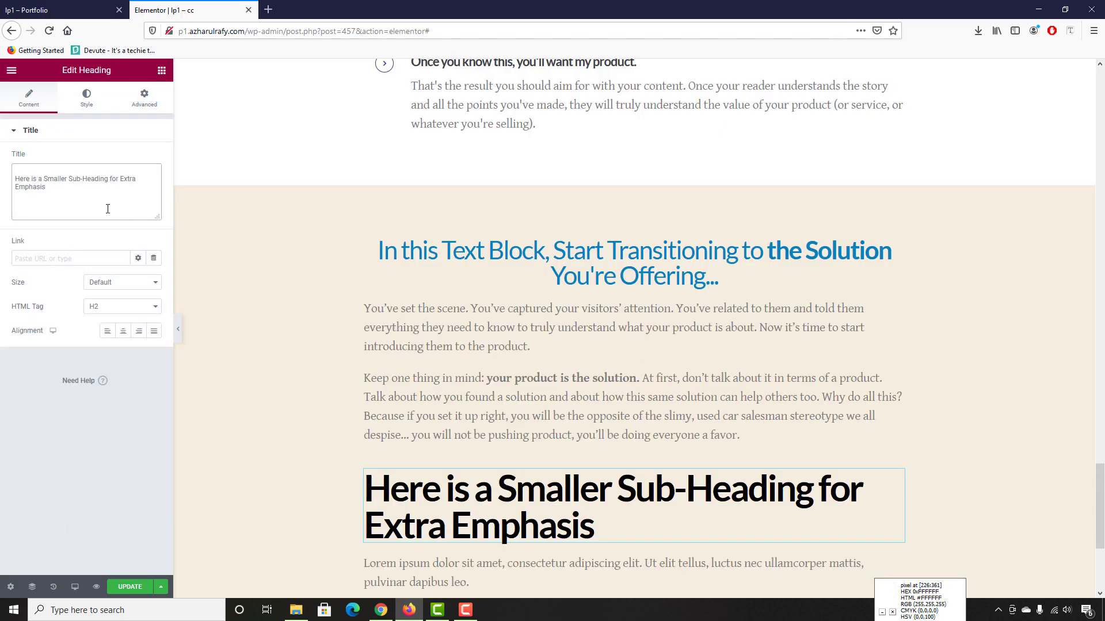
Copy the three paragraphs below the sub-heading on the reference page and replace the second text block's placeholder with them
key("ctrl+Tab")
left_click(144, 2)
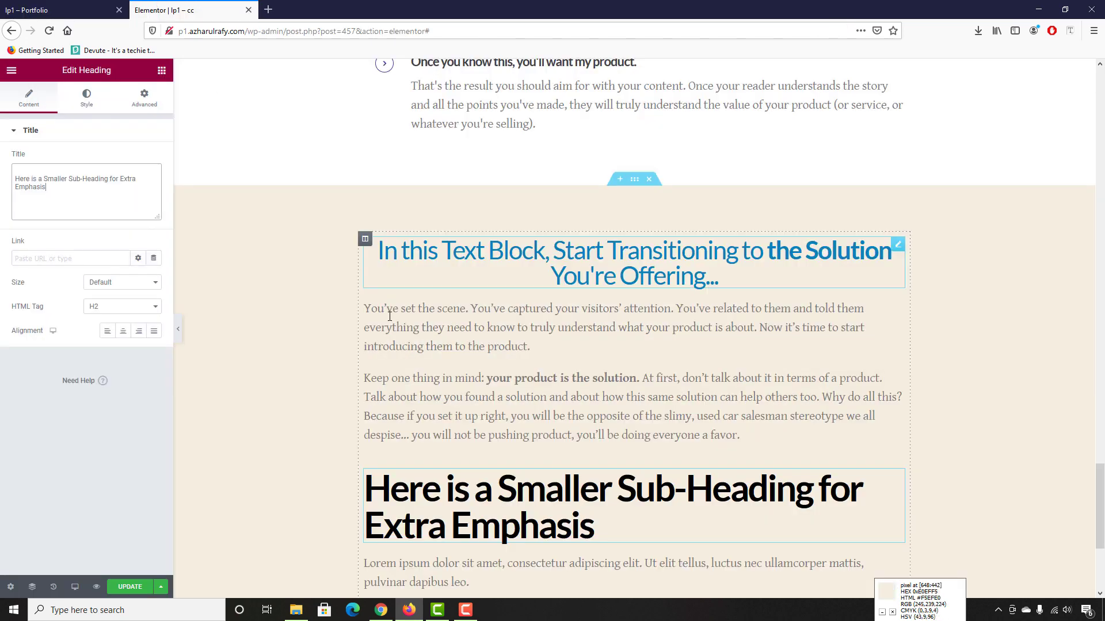
left_click(23, 4)
scroll(302, 279, "down", 1)
left_click_drag(279, 192, 451, 357)
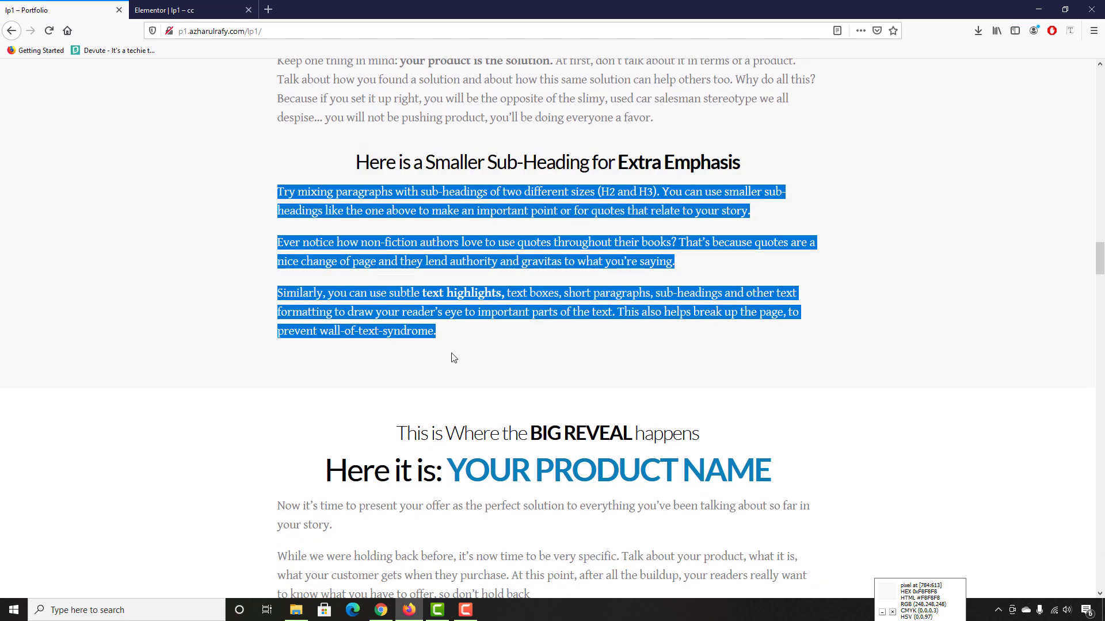
left_click(173, 10)
scroll(472, 439, "down", 3)
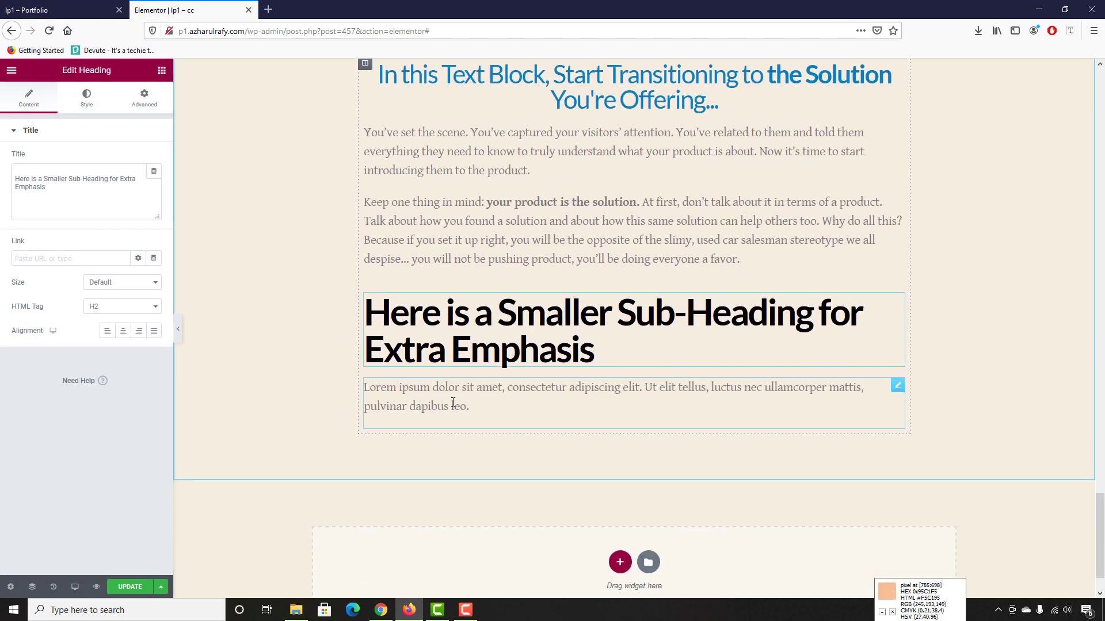
left_click(473, 397)
left_click(91, 254)
key("ctrl+a")
key("ctrl+v")
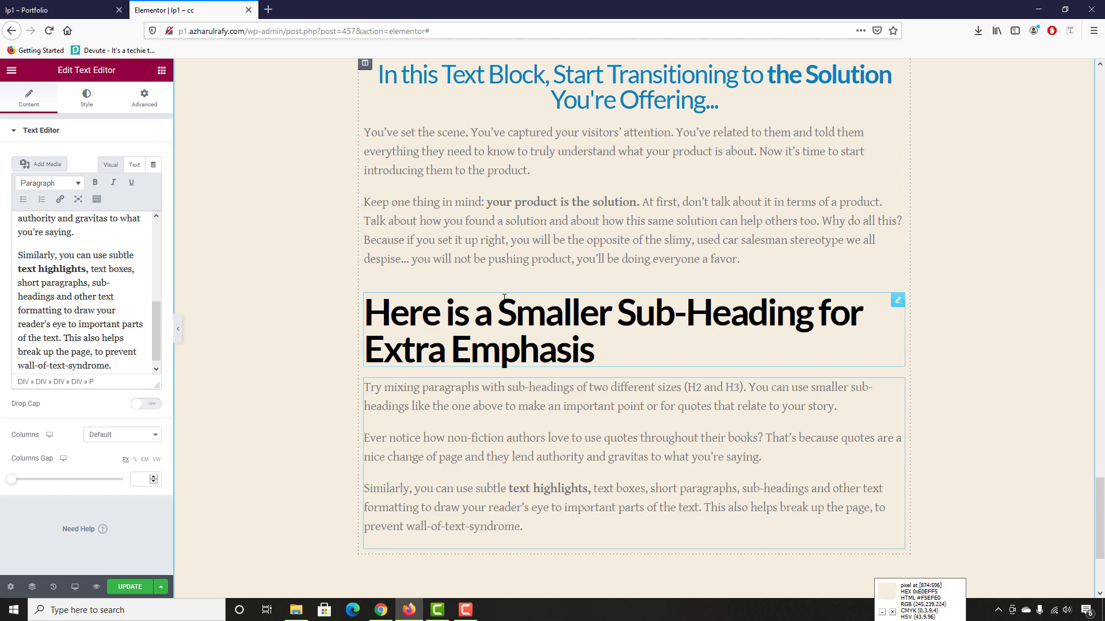
Copy the "Get Your Points Across by Using Lists" heading and paste its style onto the "Here is a Smaller Sub-Heading" heading
left_click(63, 8)
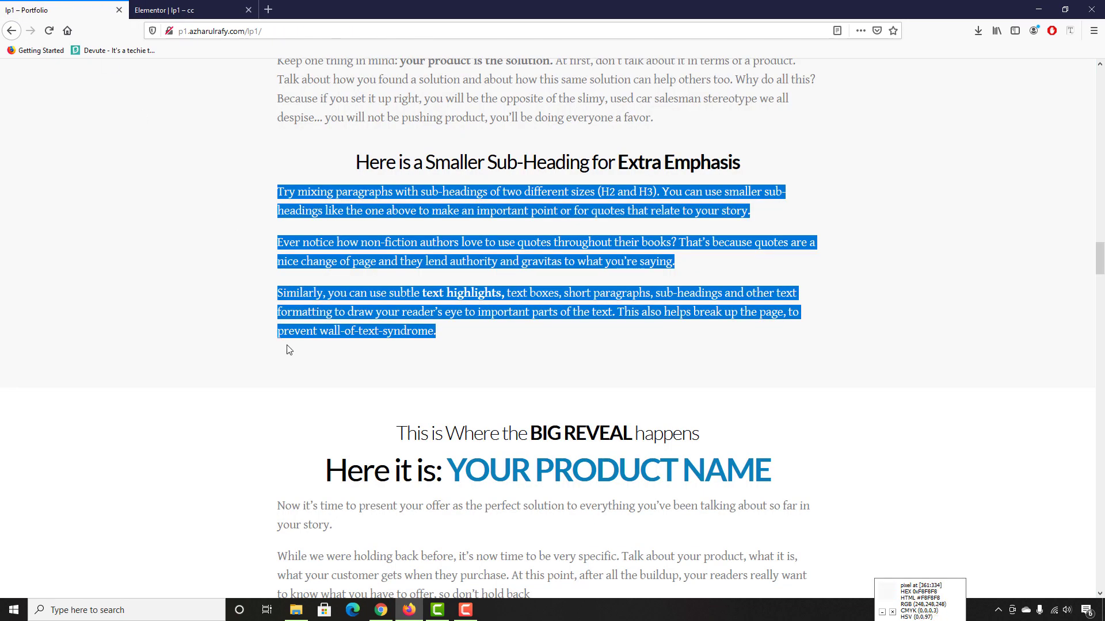
scroll(595, 292, "up", 1)
scroll(532, 225, "up", 8)
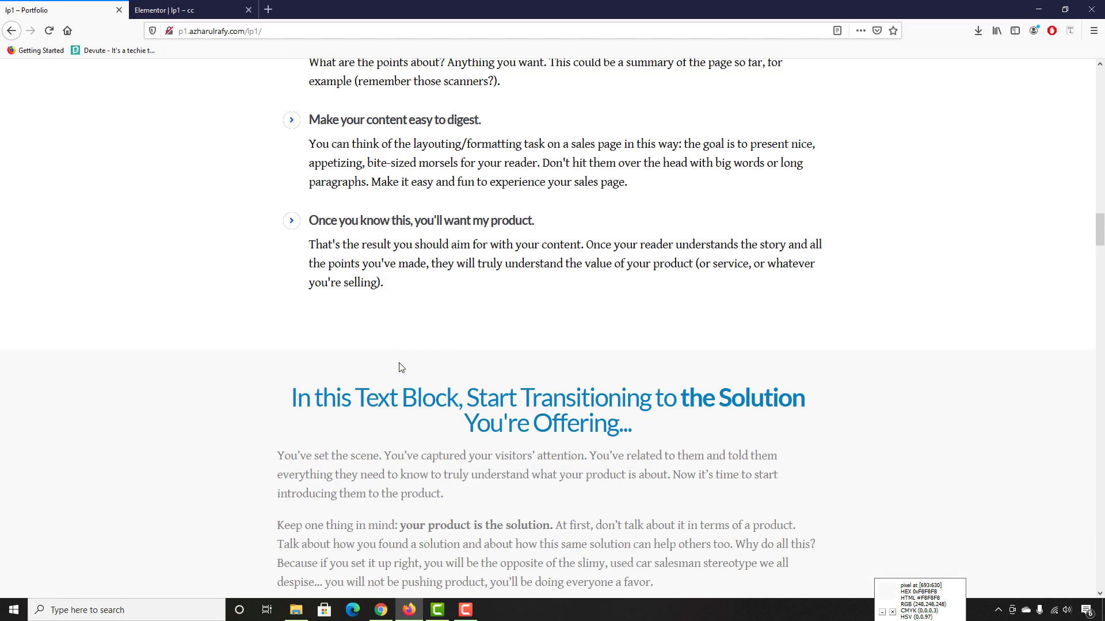
key("ctrl+Tab")
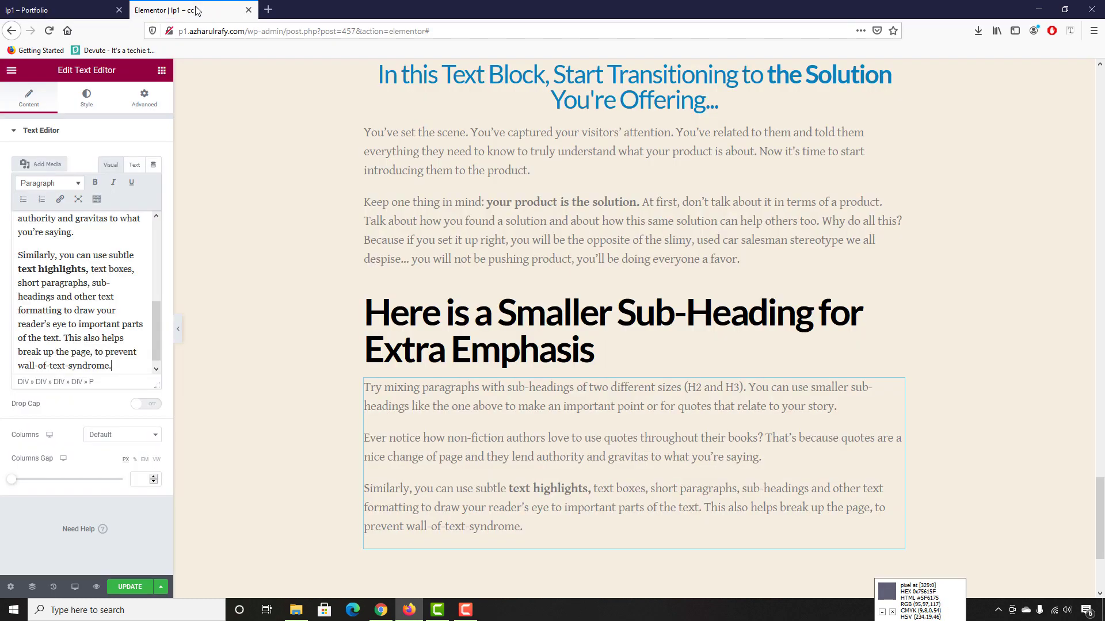
scroll(558, 173, "up", 8)
right_click(556, 146)
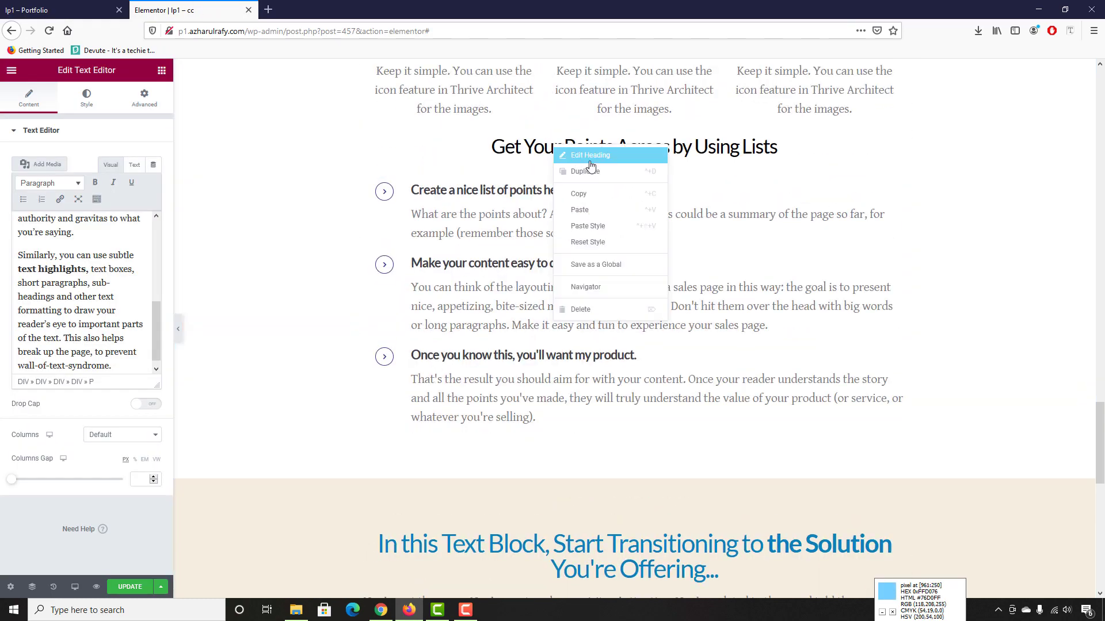
left_click(592, 195)
scroll(647, 385, "down", 5)
scroll(647, 385, "down", 3)
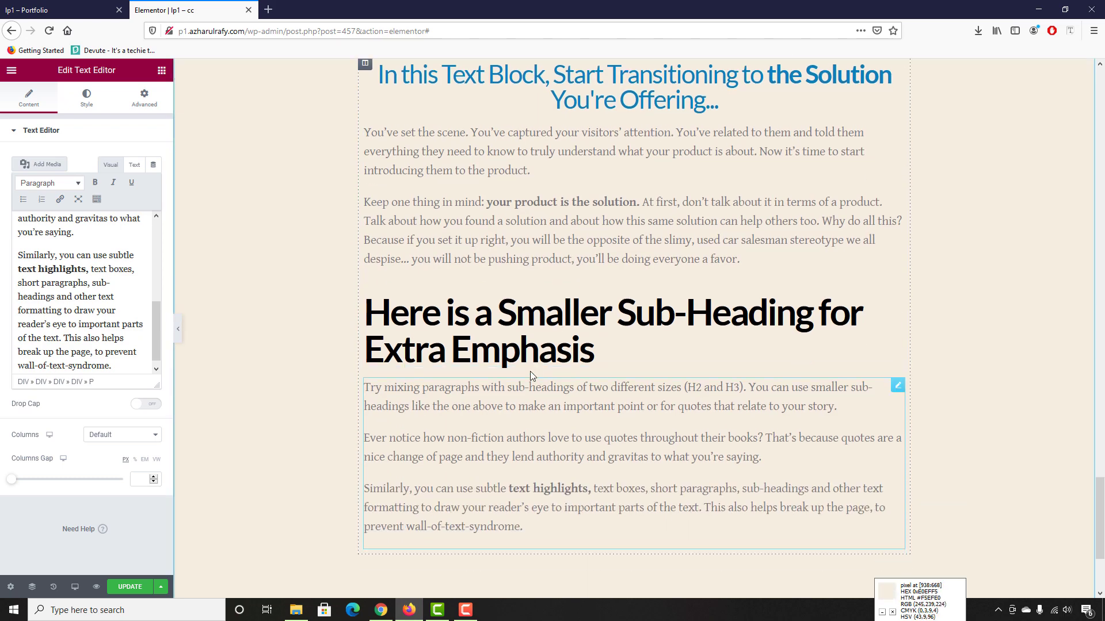
right_click(532, 368)
left_click(564, 429)
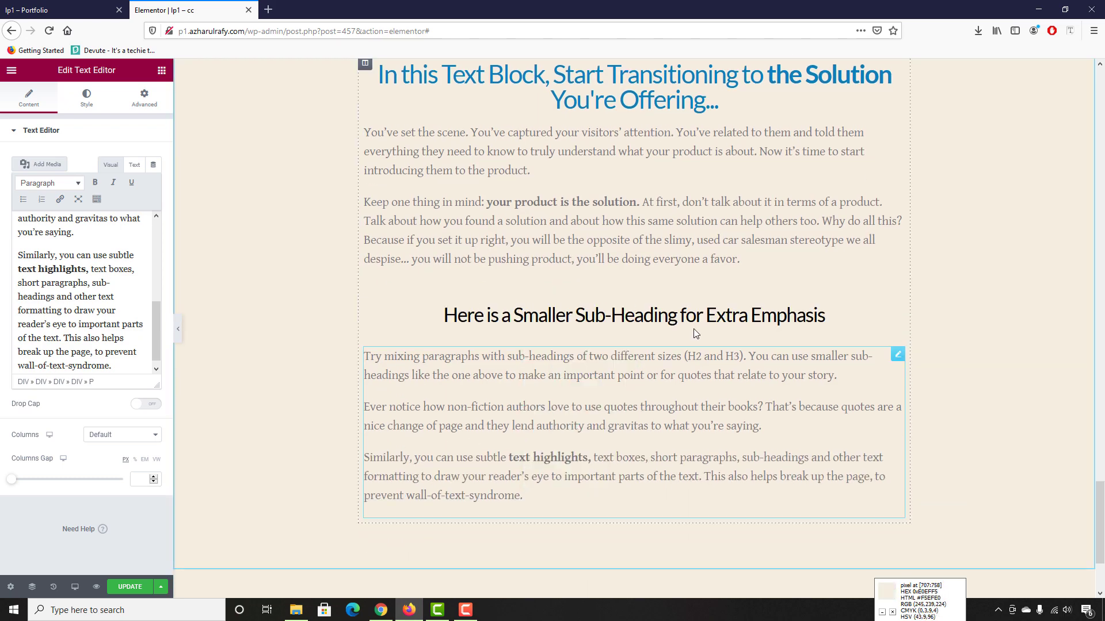
Check the sub-heading's bold words on the reference page and wrap "Extra Emphasis" in <span class="big"></span> in the matching heading's title
left_click(2, 6)
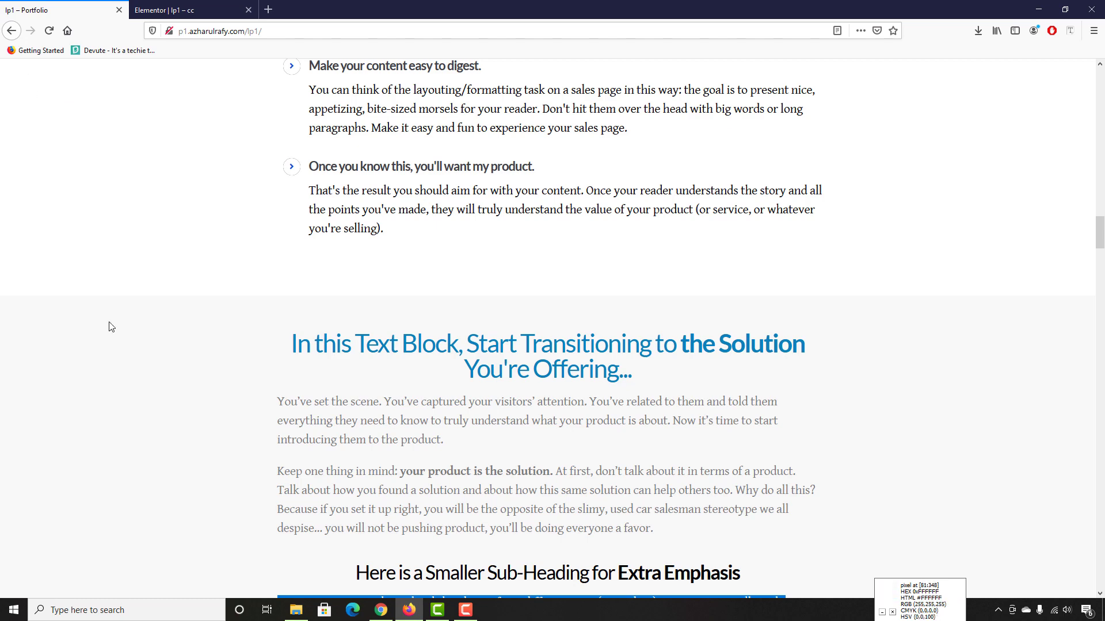
scroll(112, 325, "down", 4)
scroll(645, 357, "down", 1)
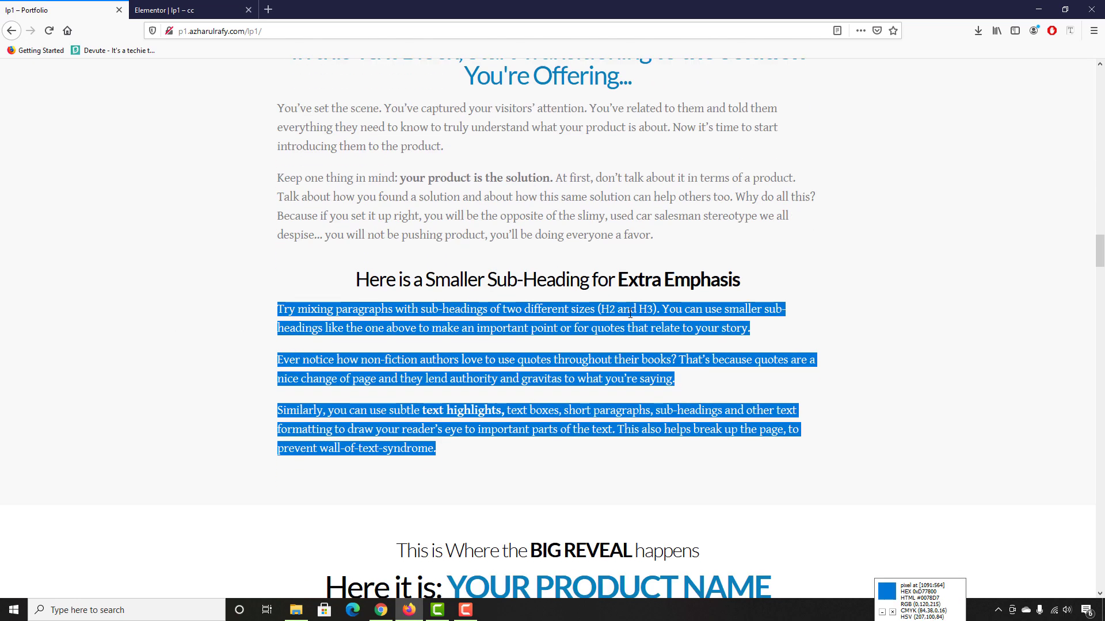
left_click(622, 275)
left_click_drag(621, 275, 740, 282)
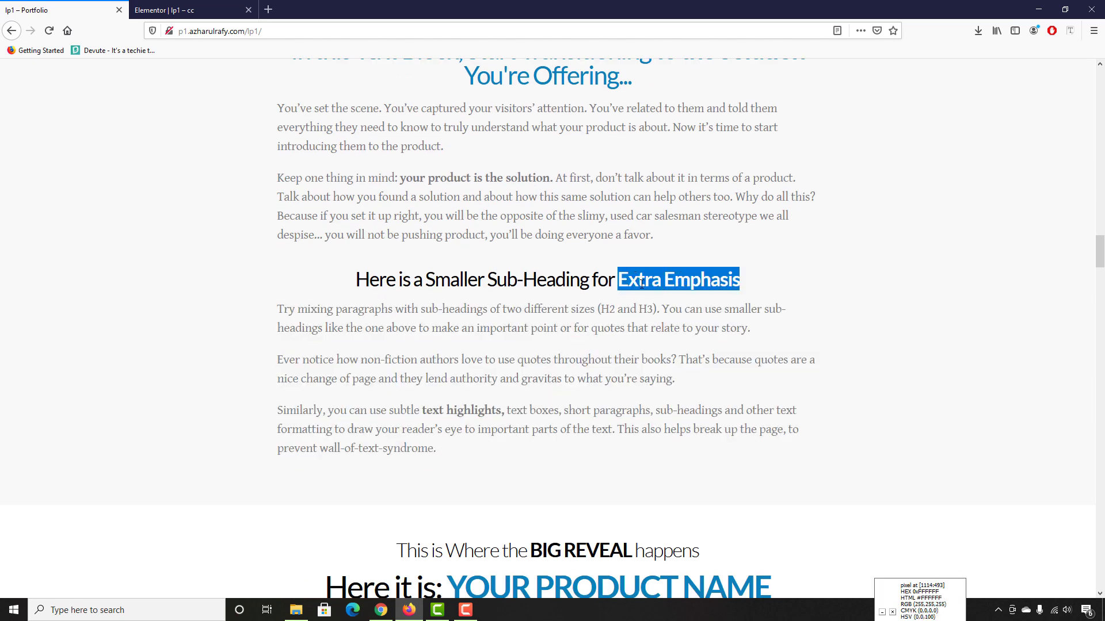
left_click(219, 5)
left_click(706, 315)
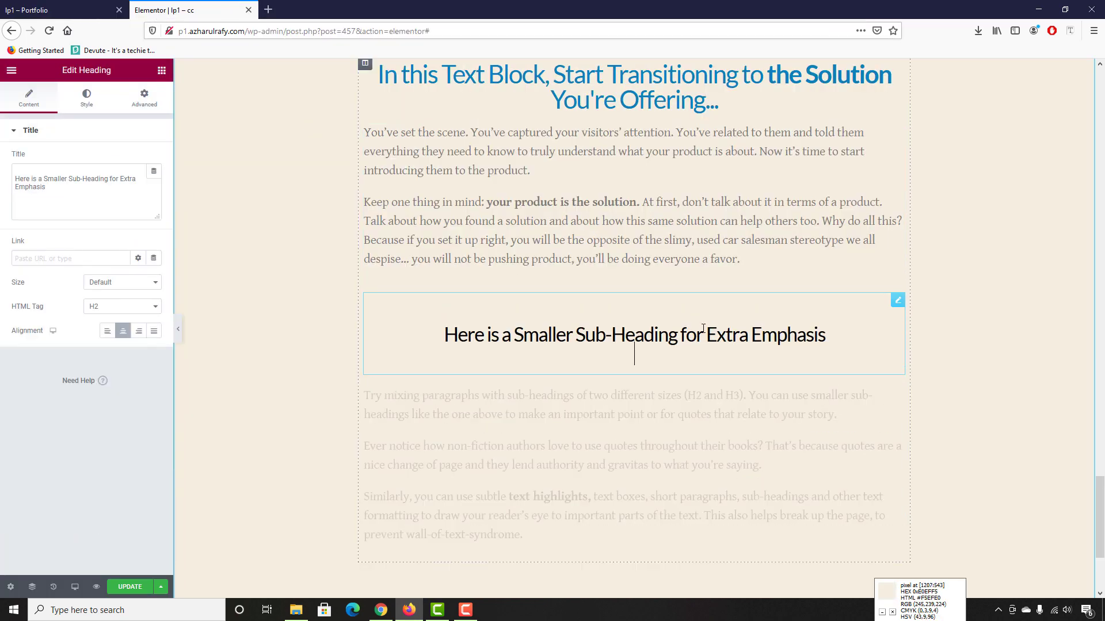
left_click(122, 182)
type("<span")
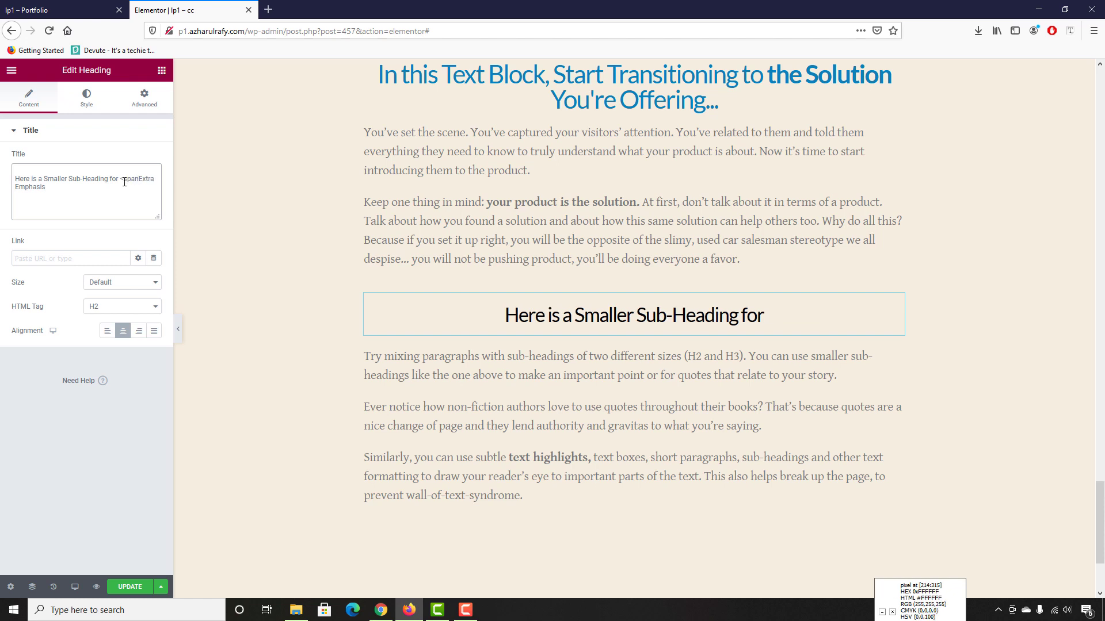
type(">")
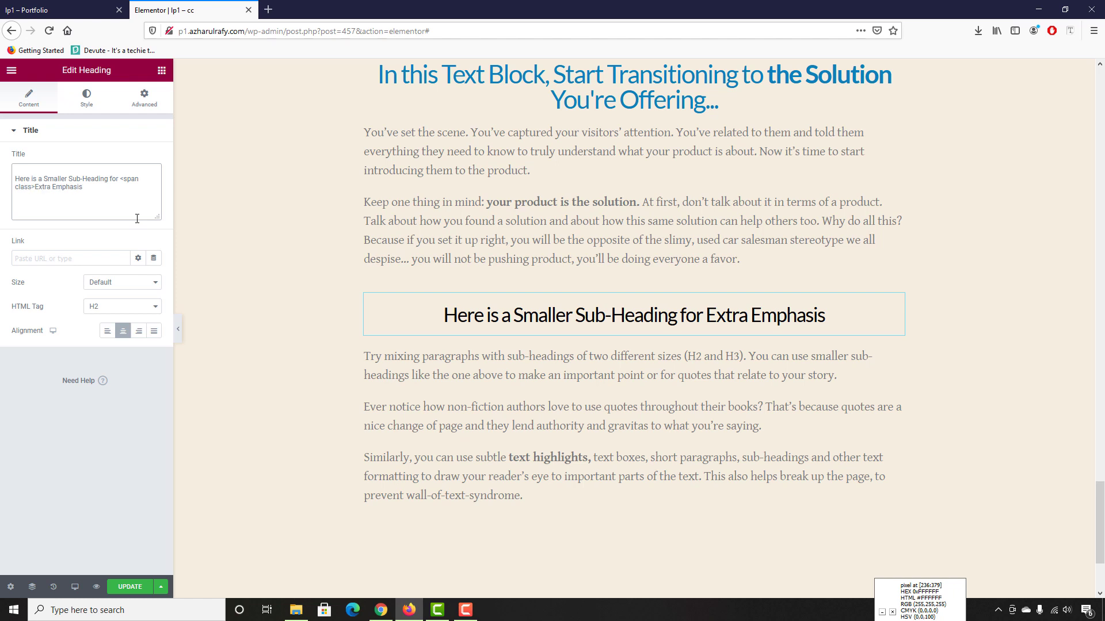
type(" class=\"\"")
type("big")
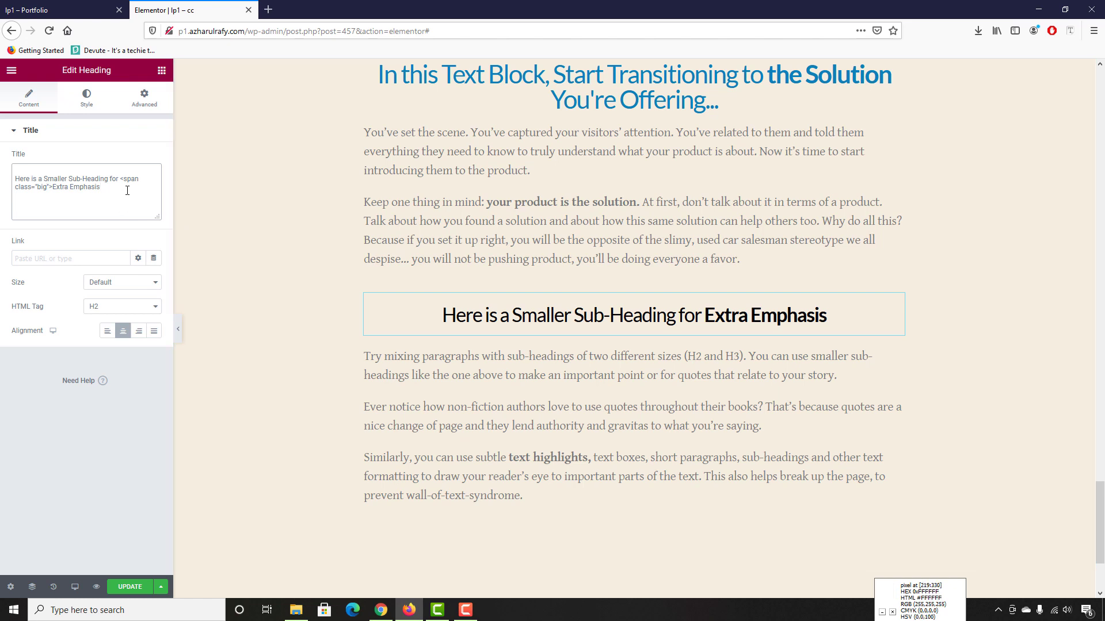
type("</span>")
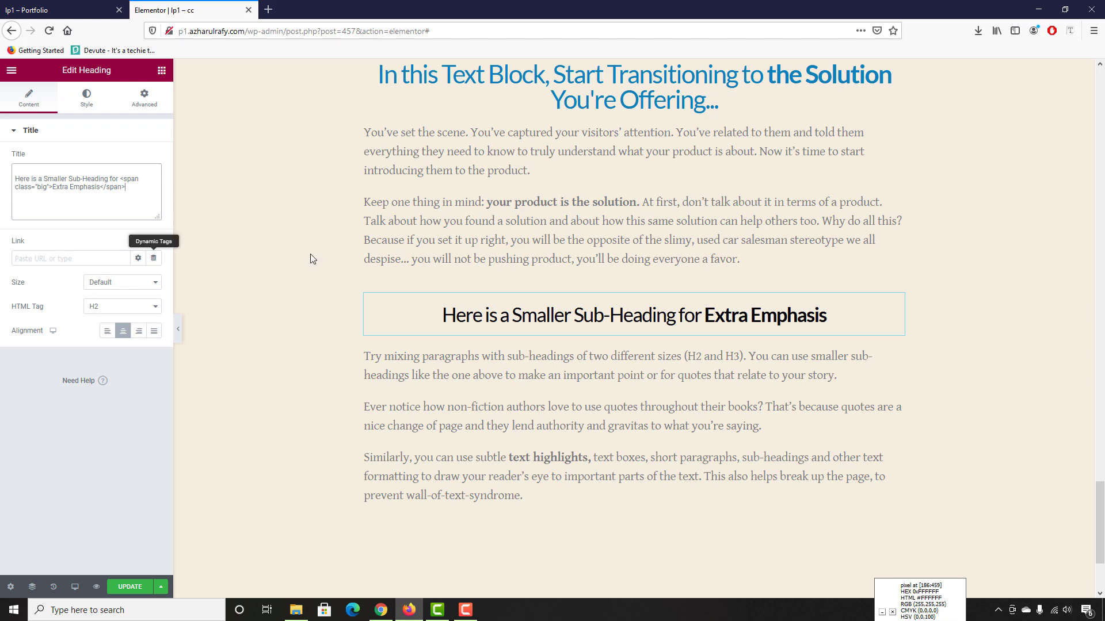
Examine the "BIG REVEAL" section on the reference page, including its headings, paragraphs, numbered list and product image, and compare it with the Elementor page
scroll(581, 350, "down", 1)
left_click(26, 8)
scroll(356, 390, "down", 5)
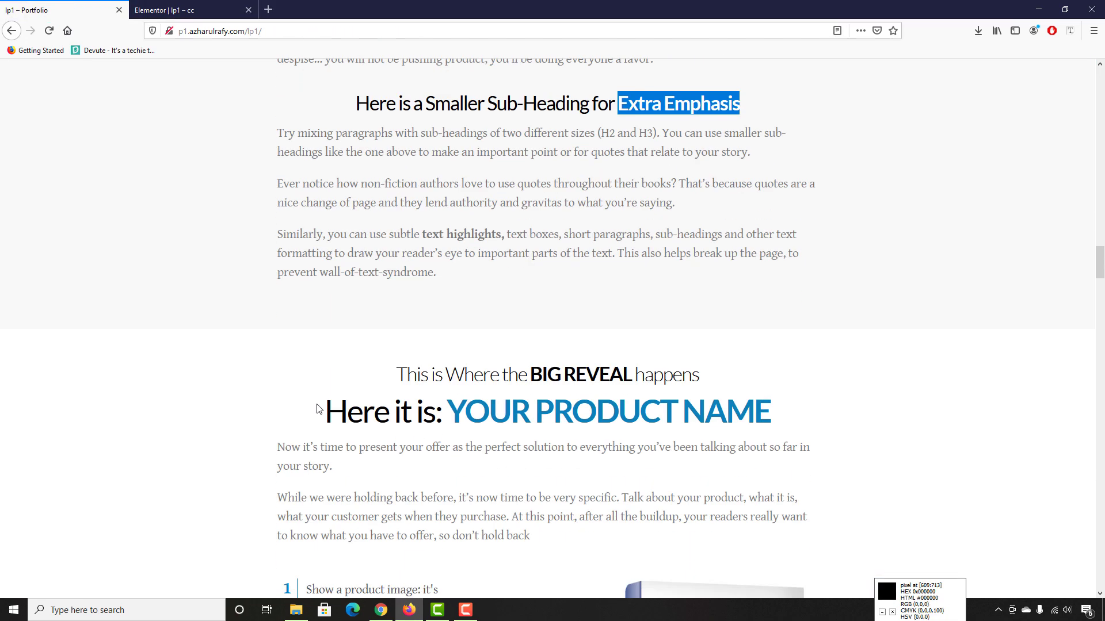
scroll(284, 300, "down", 2)
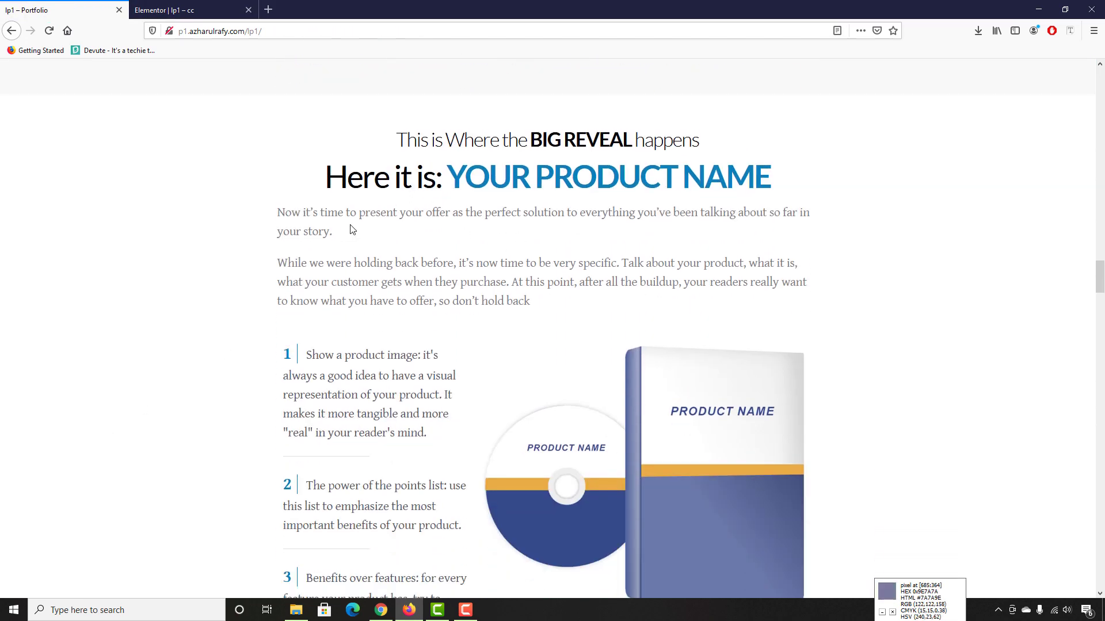
scroll(340, 413, "down", 3)
scroll(340, 413, "up", 4)
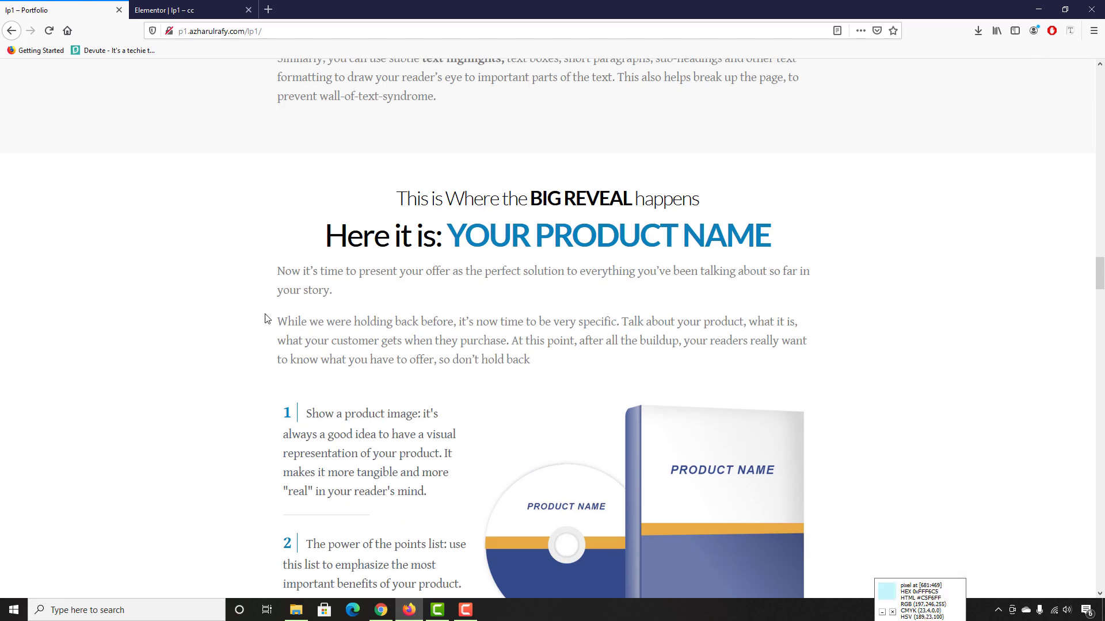
scroll(470, 253, "up", 1)
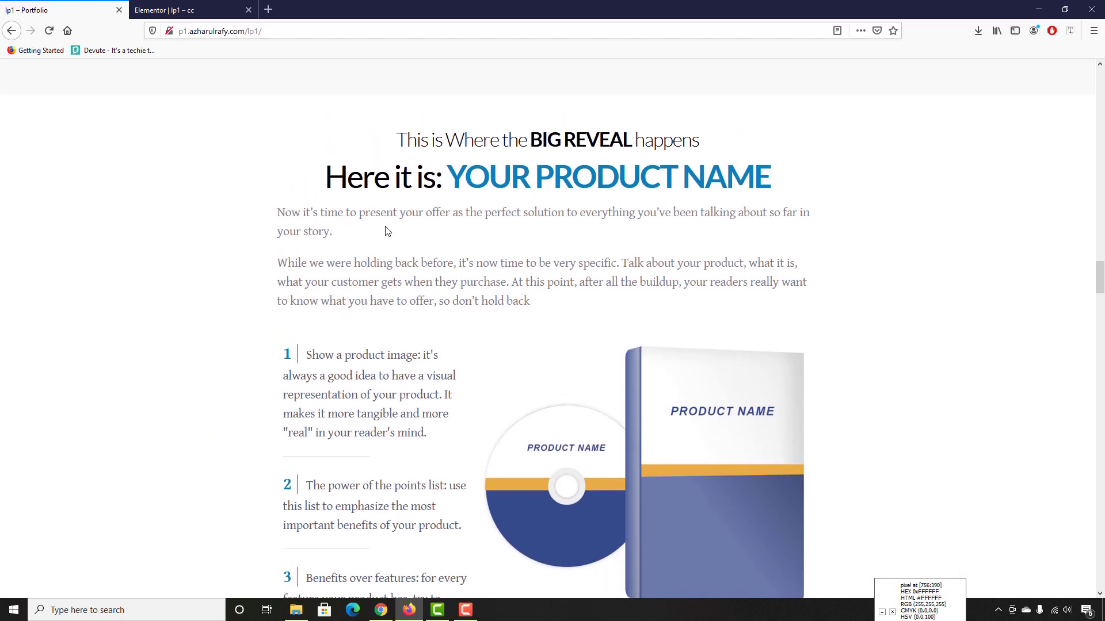
left_click(170, 5)
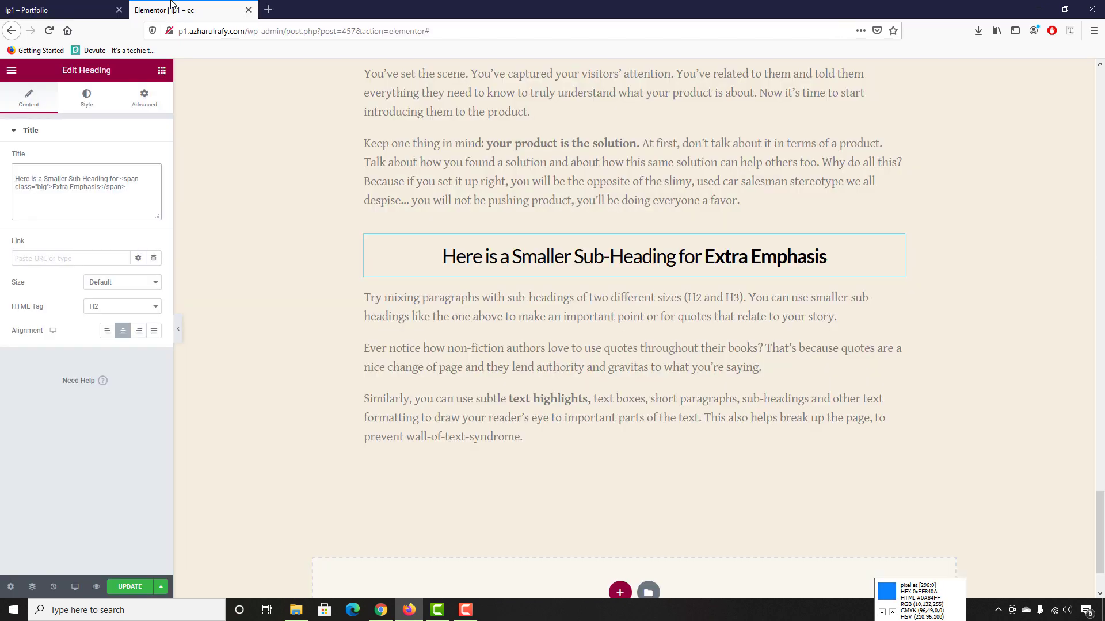
scroll(275, 227, "down", 2)
left_click(12, 5)
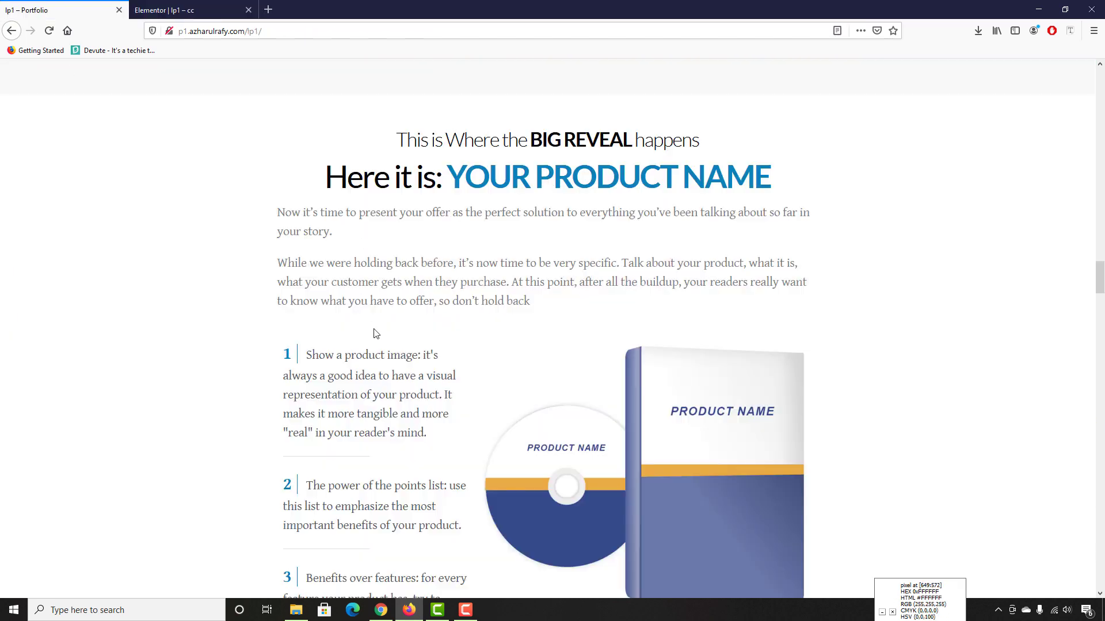
scroll(371, 332, "down", 2)
scroll(420, 263, "down", 2)
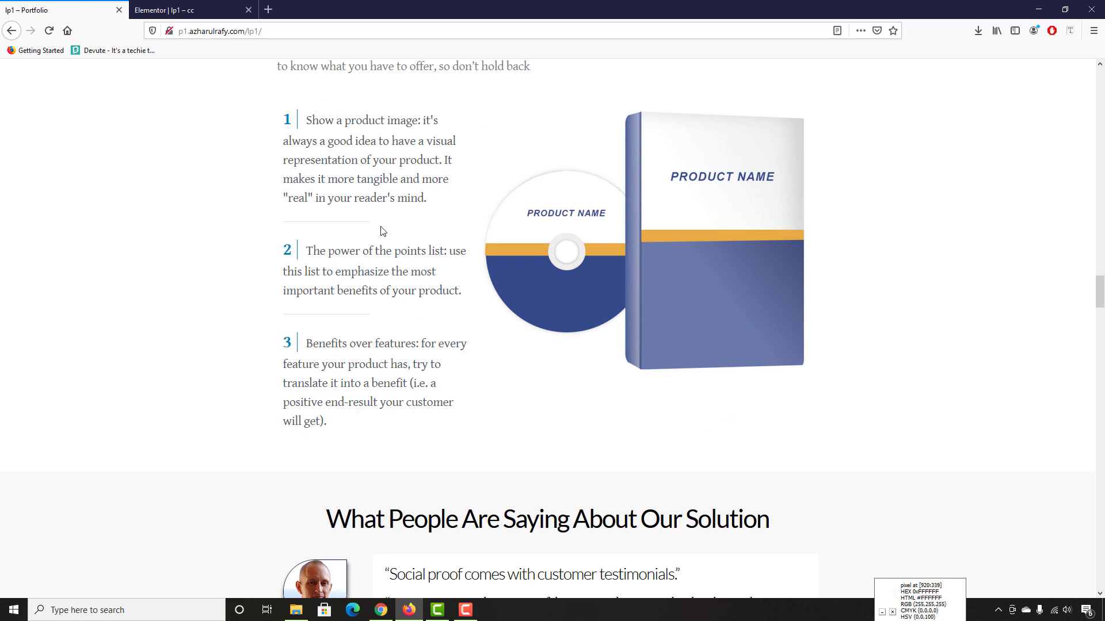
left_click(189, 5)
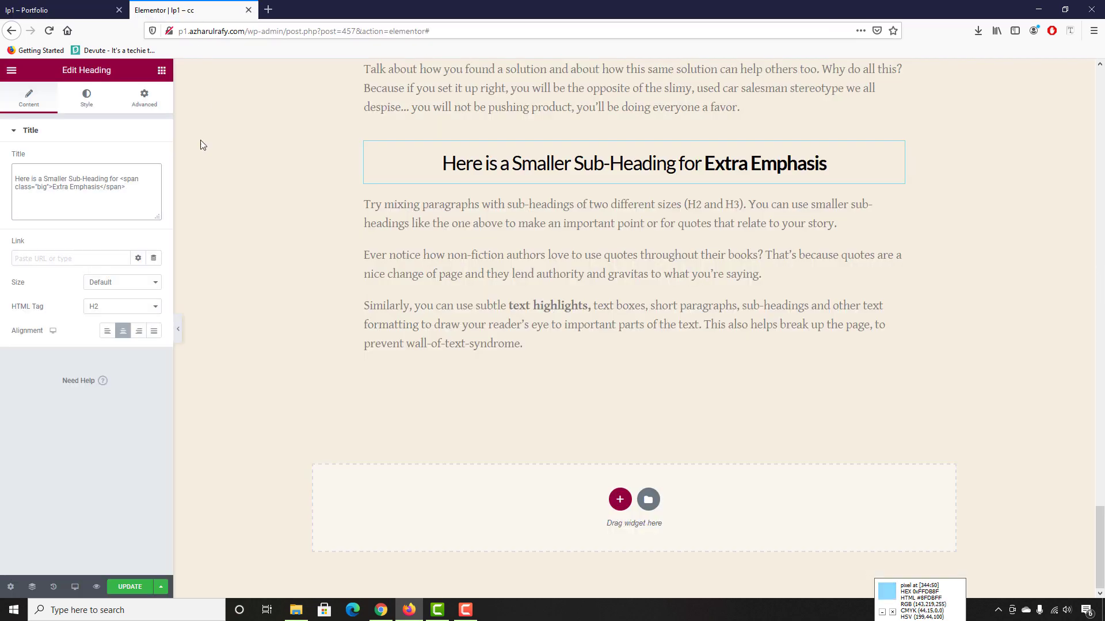
Sample the grey background of the reference's "In this Text Block" section and give the matching section a Classic background color of #F8F8F8
left_click(82, 9)
scroll(332, 315, "up", 3)
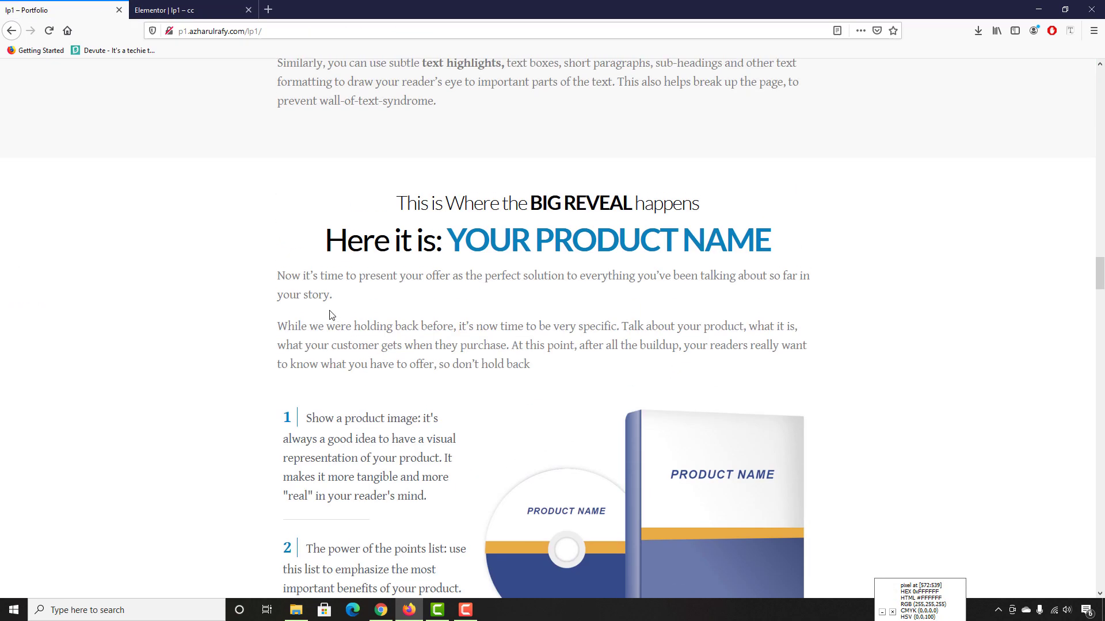
scroll(332, 315, "up", 8)
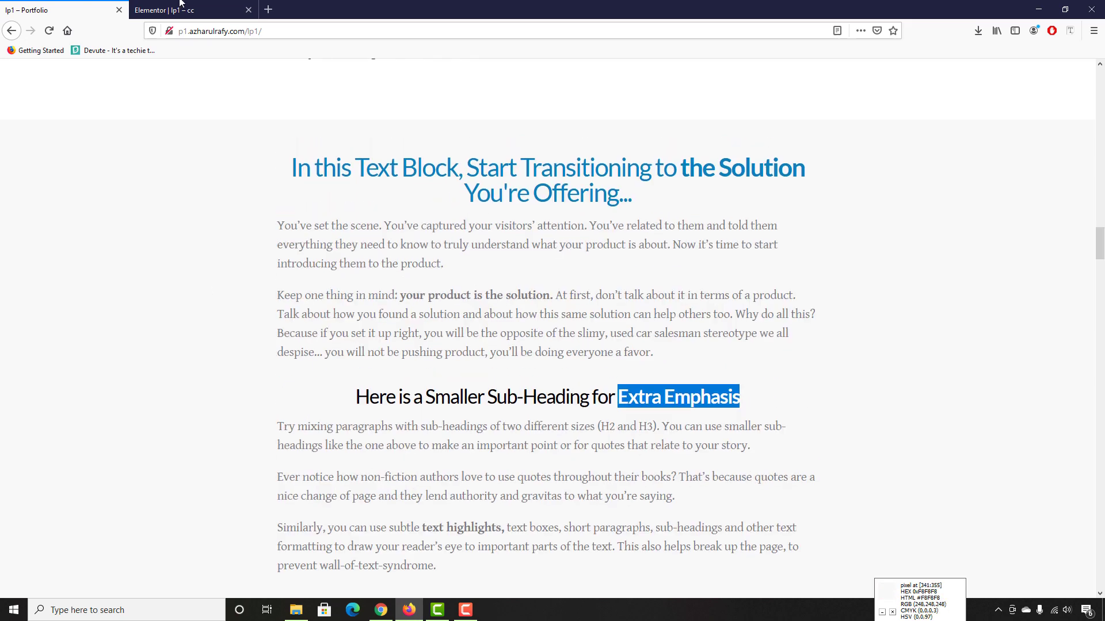
left_click(180, 3)
scroll(520, 181, "up", 4)
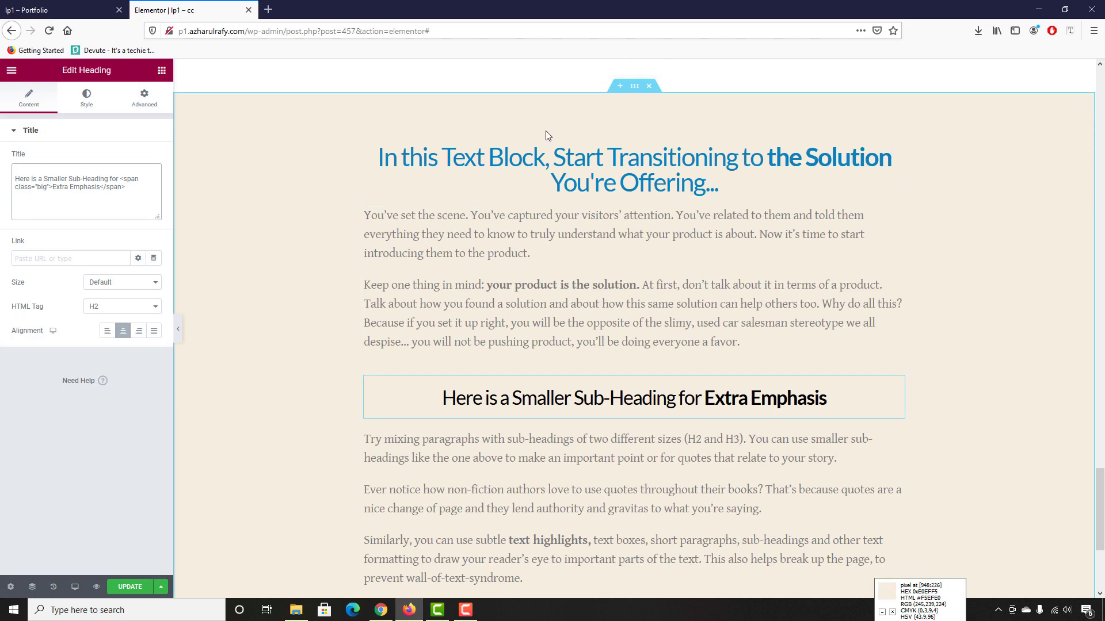
left_click(63, 10)
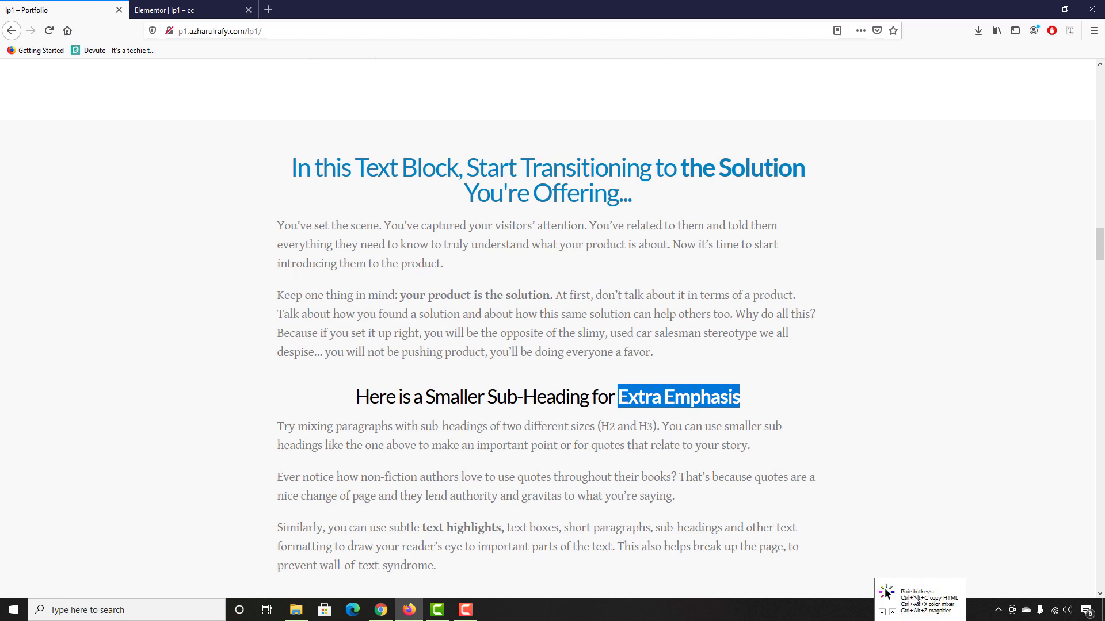
left_click(200, 5)
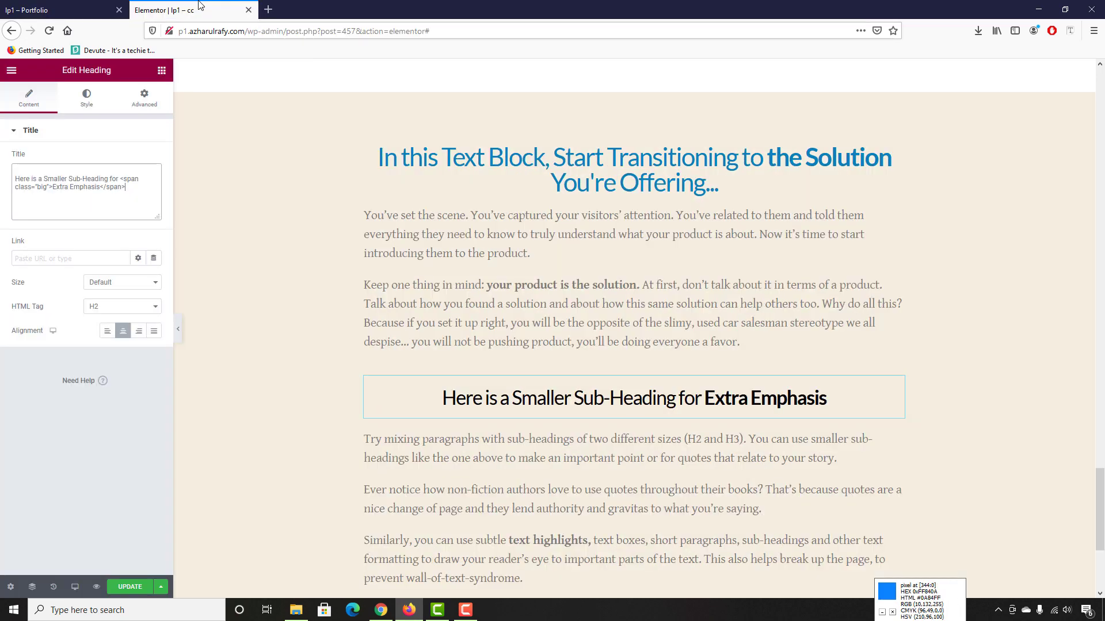
left_click(229, 311)
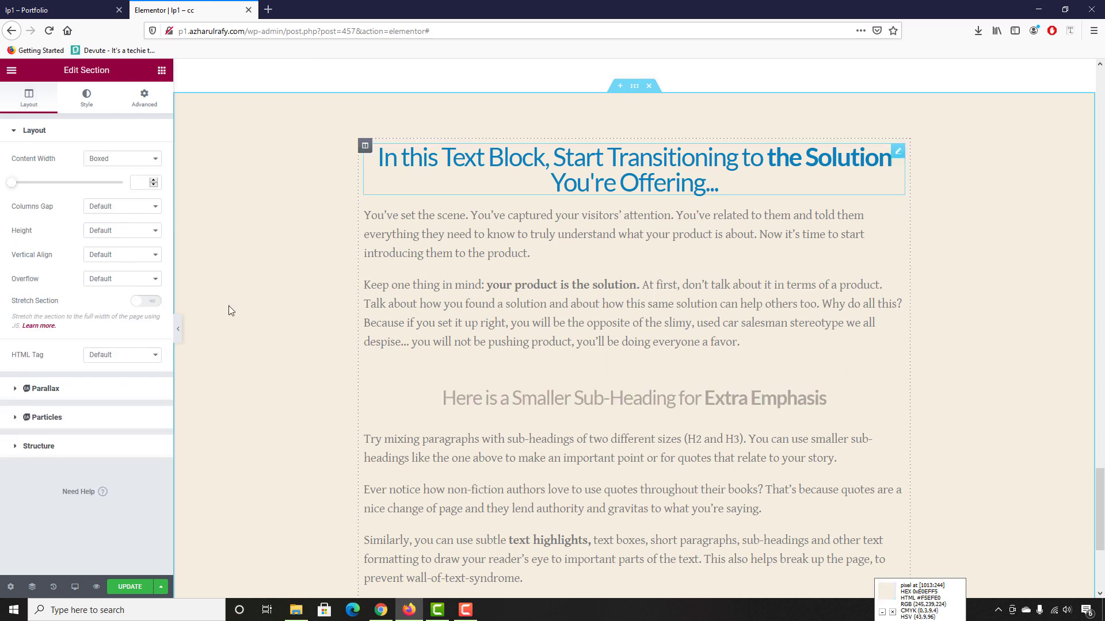
left_click(80, 112)
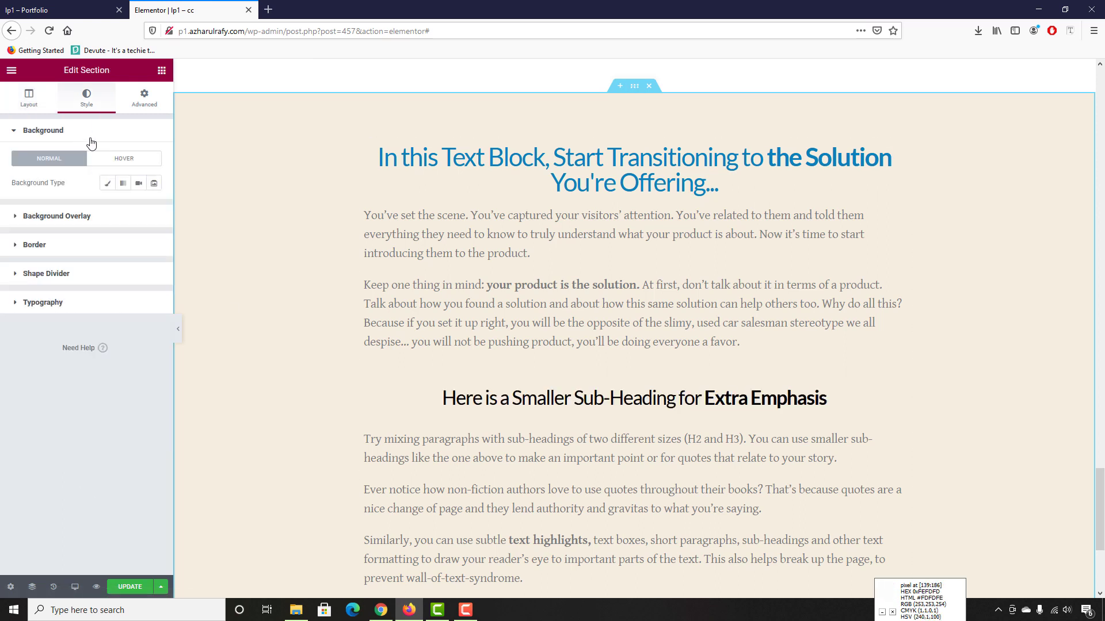
left_click(106, 184)
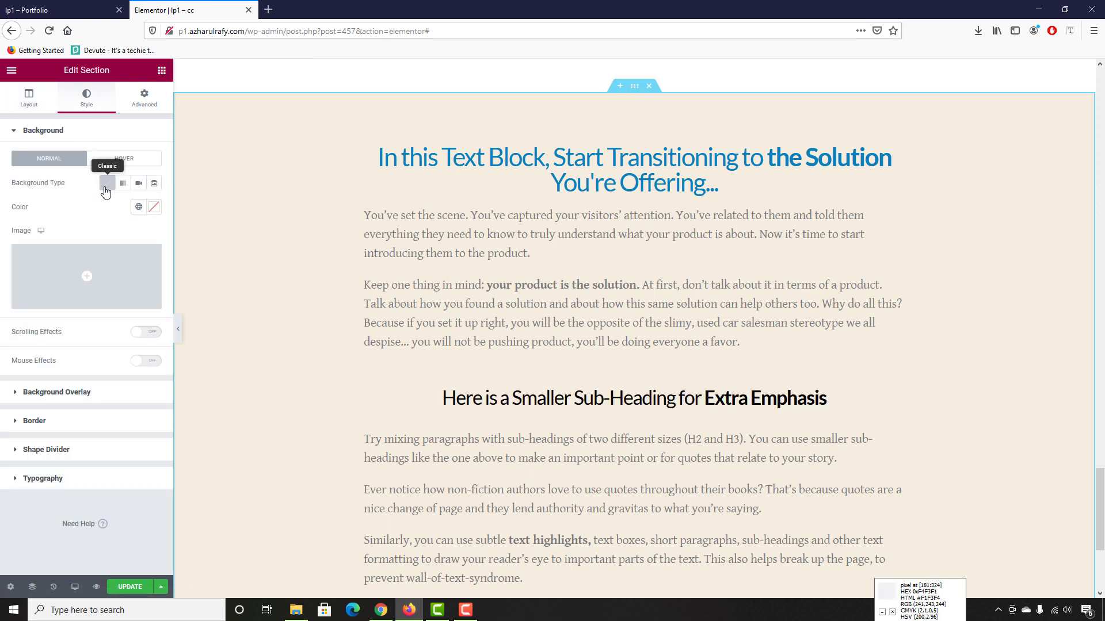
left_click(154, 208)
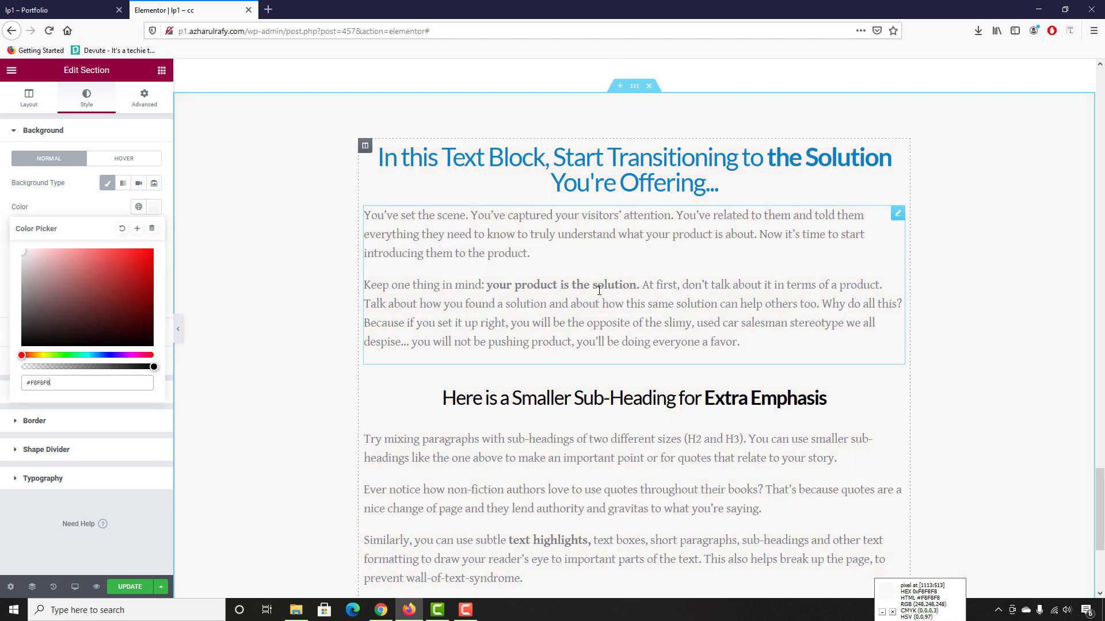
scroll(304, 410, "up", 3)
scroll(305, 410, "down", 7)
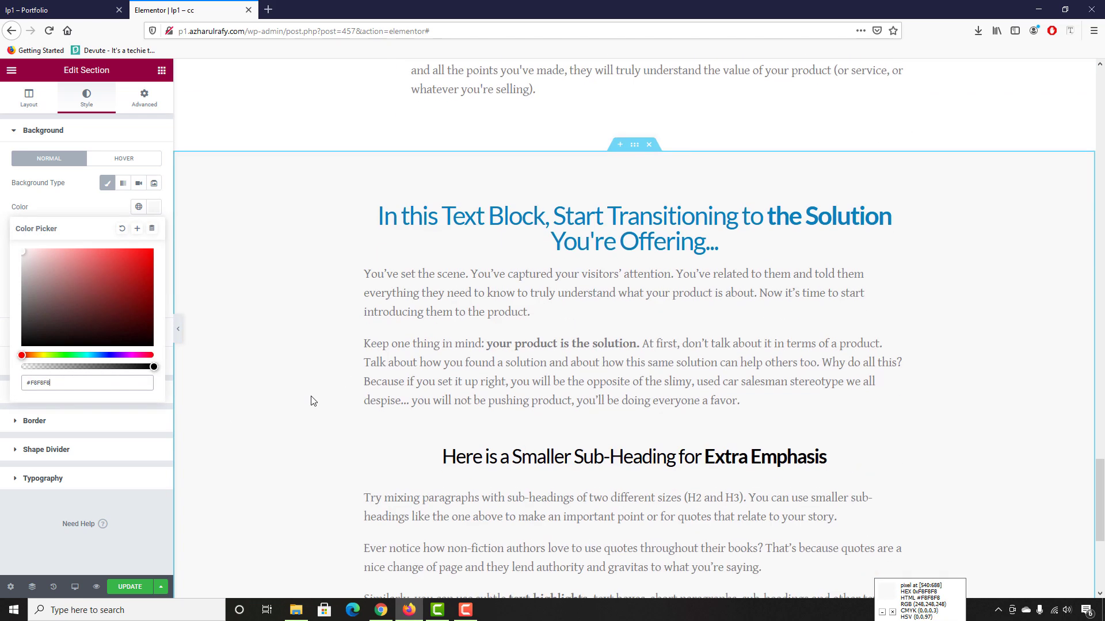
Following the reference's "BIG REVEAL" section, add a Heading widget in a new section below the grey one, with a Text Editor widget under it
key("ctrl+Tab")
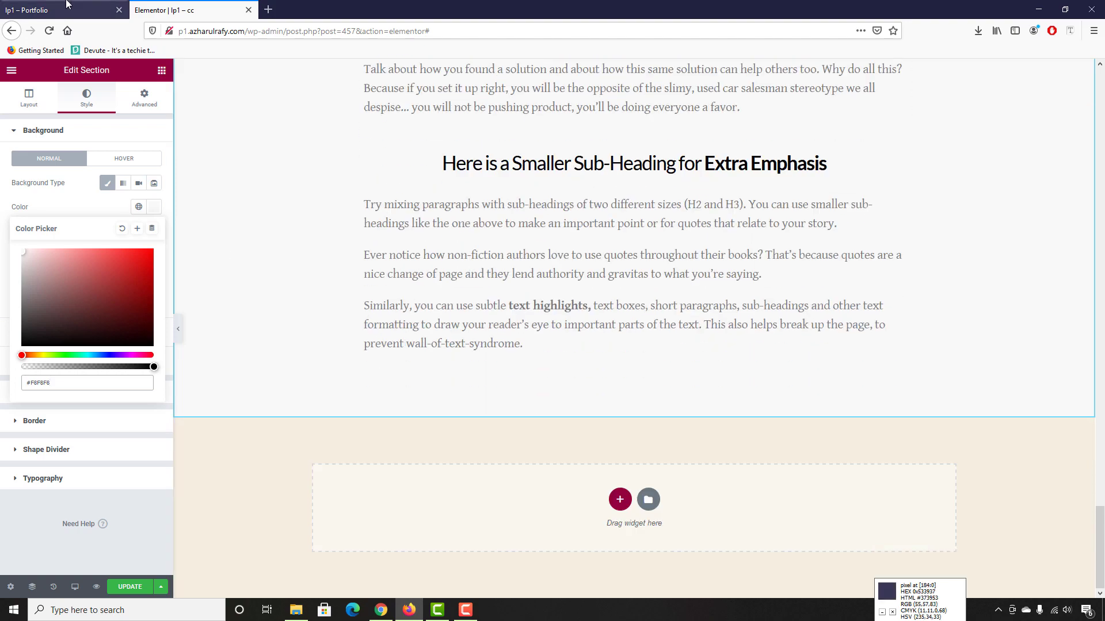
scroll(309, 359, "down", 8)
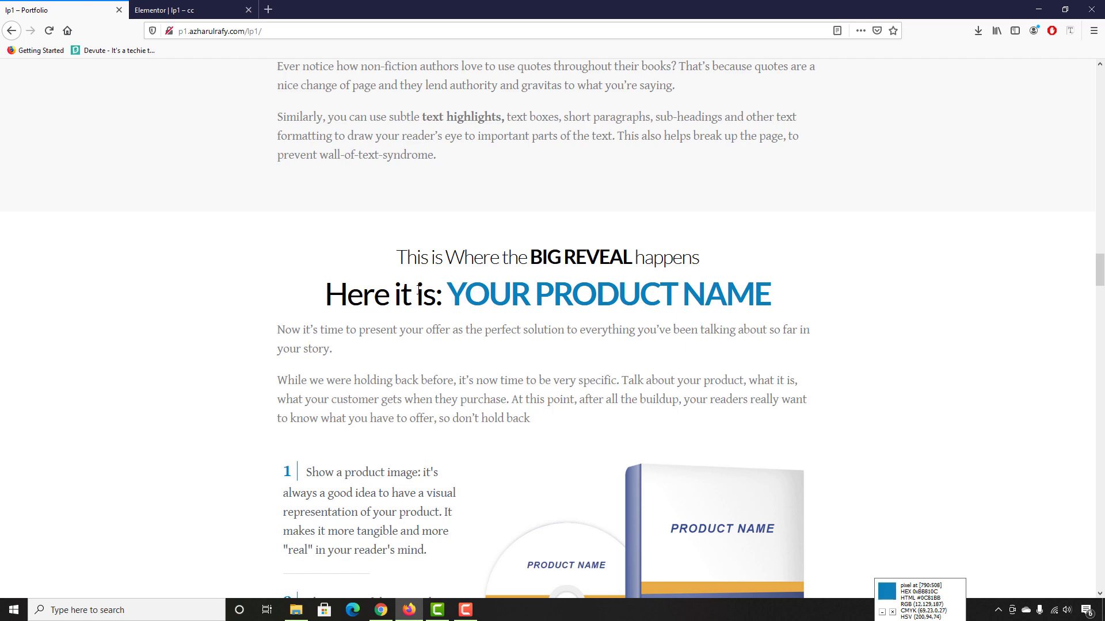
scroll(321, 181, "down", 3)
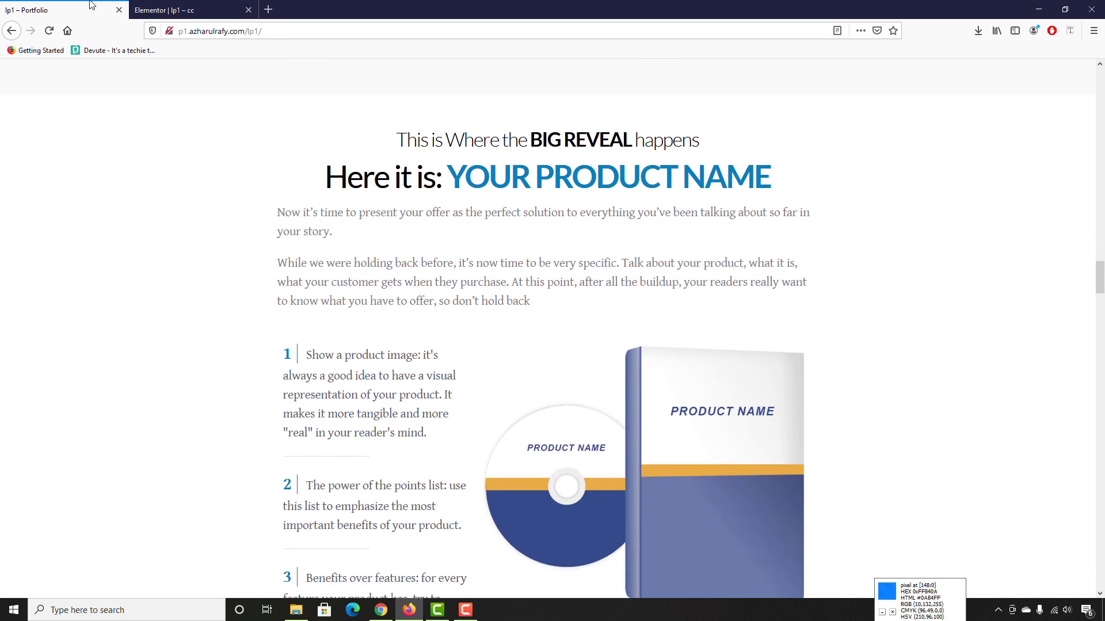
key("ctrl+Tab")
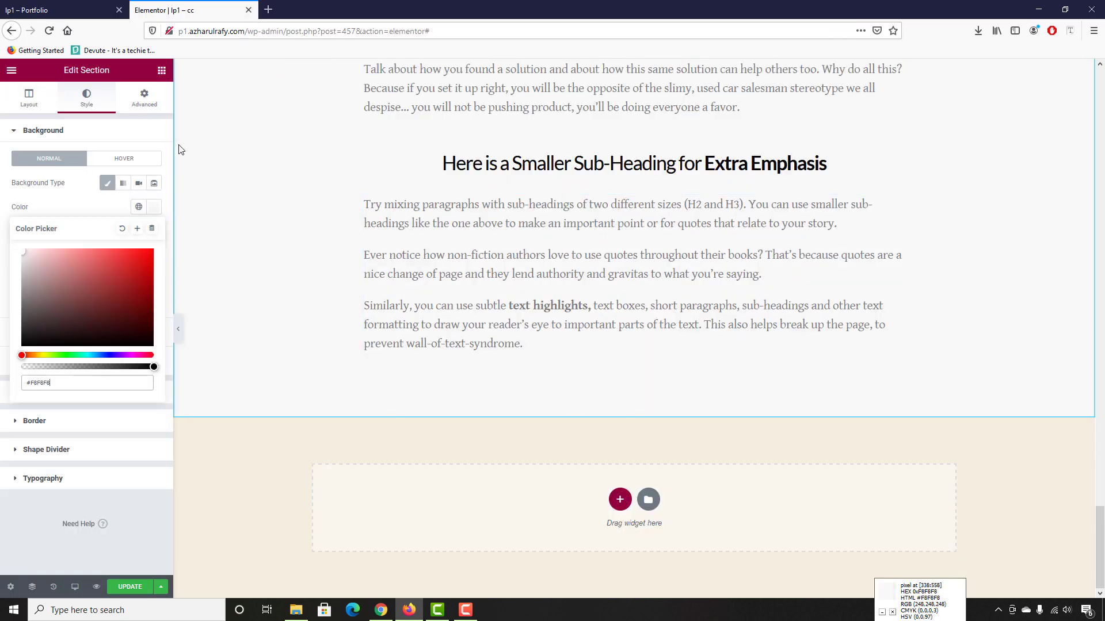
left_click(162, 70)
left_click_drag(129, 179, 617, 501)
left_click(161, 69)
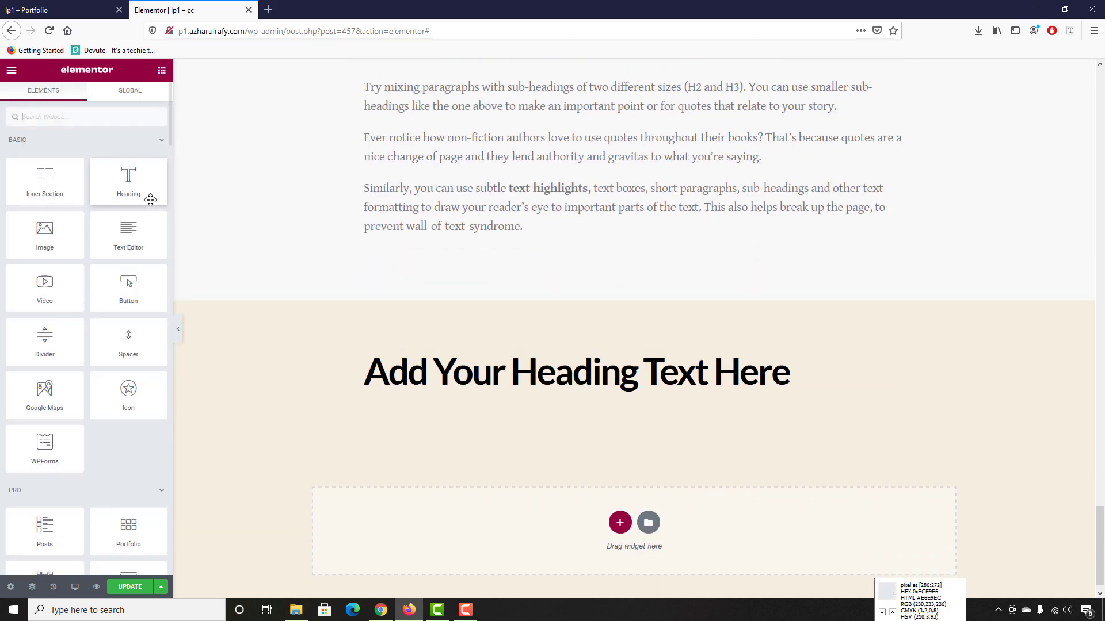
left_click_drag(128, 233, 522, 392)
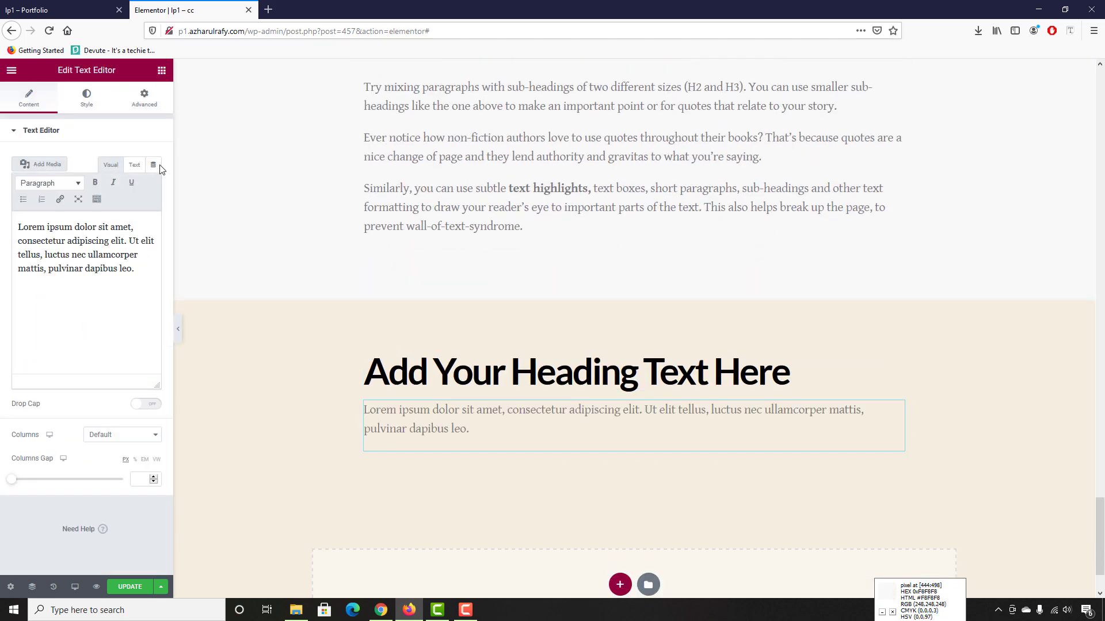
Add a two-column Inner Section below the new text block and compare the layout with the reference page
left_click(161, 74)
left_click_drag(52, 183, 498, 456)
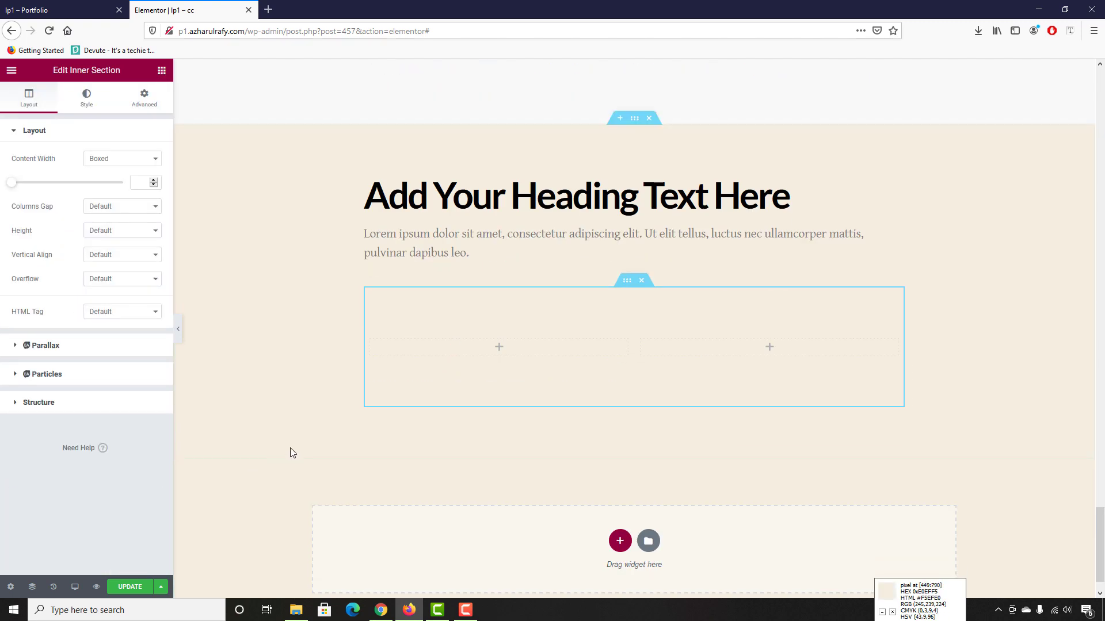
left_click(26, 10)
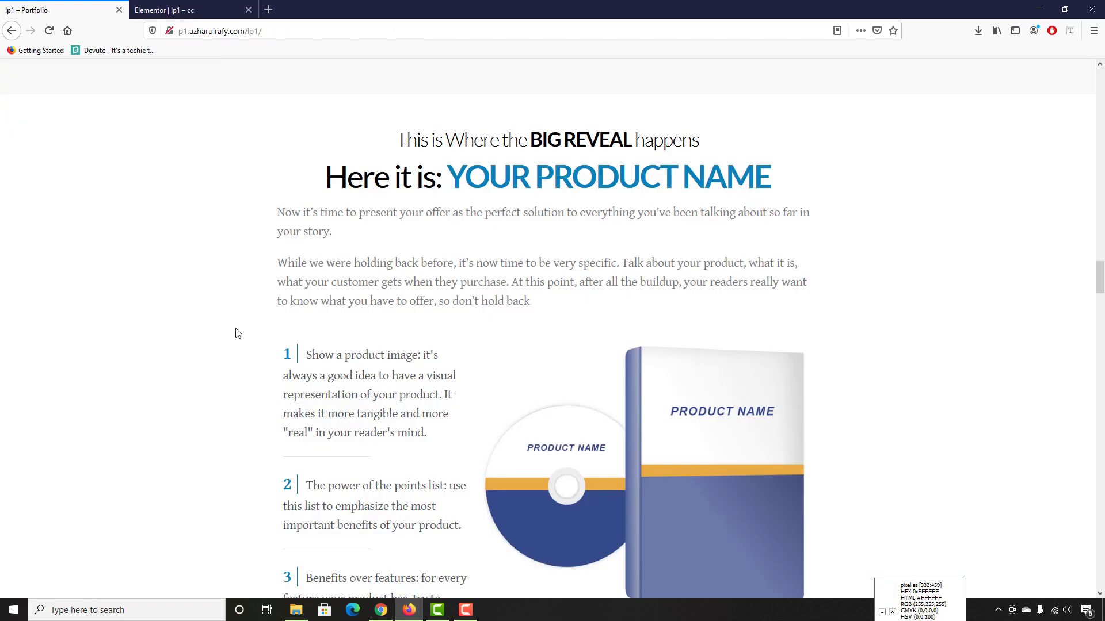
scroll(323, 288, "up", 2)
left_click(173, 10)
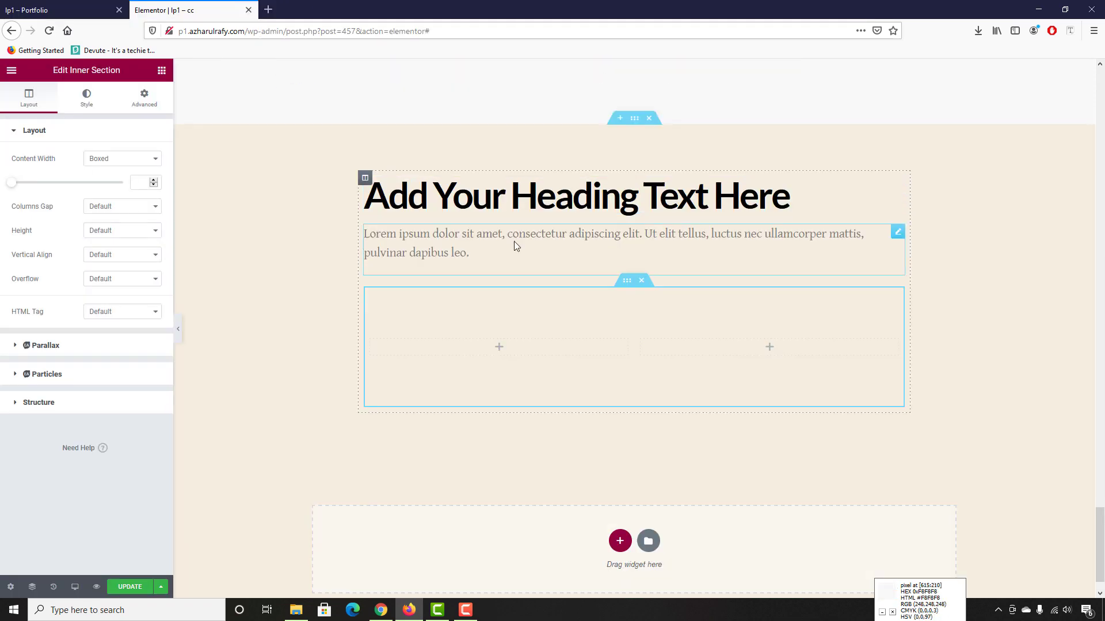
Duplicate the placeholder heading and set the upper copy's title to the reference text "This is Where the BIG REVEAL happens"
right_click(447, 195)
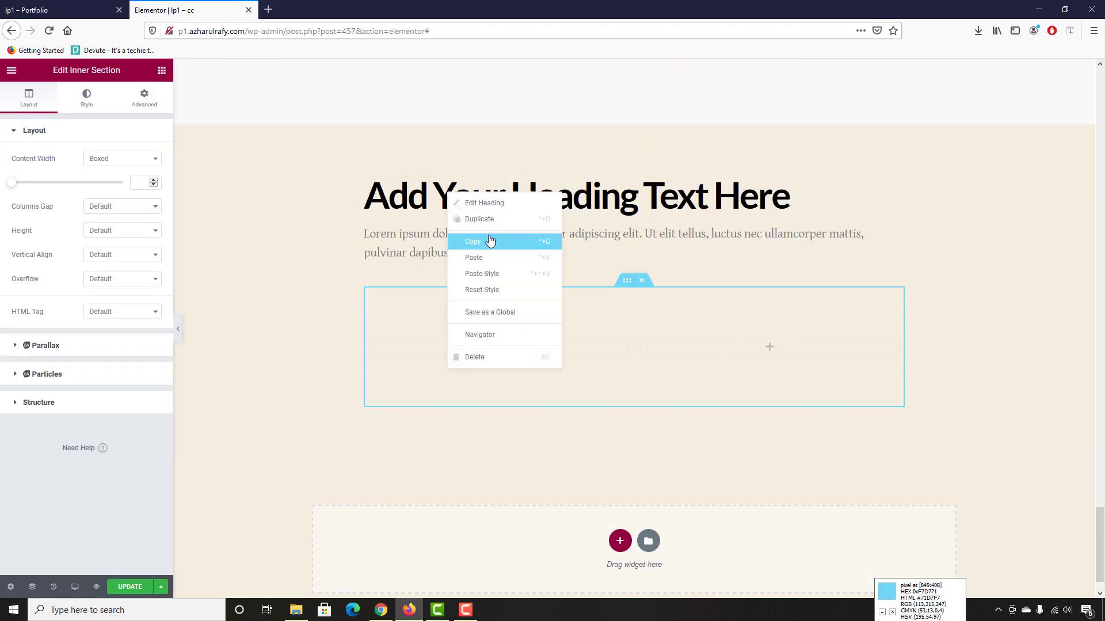
left_click(486, 219)
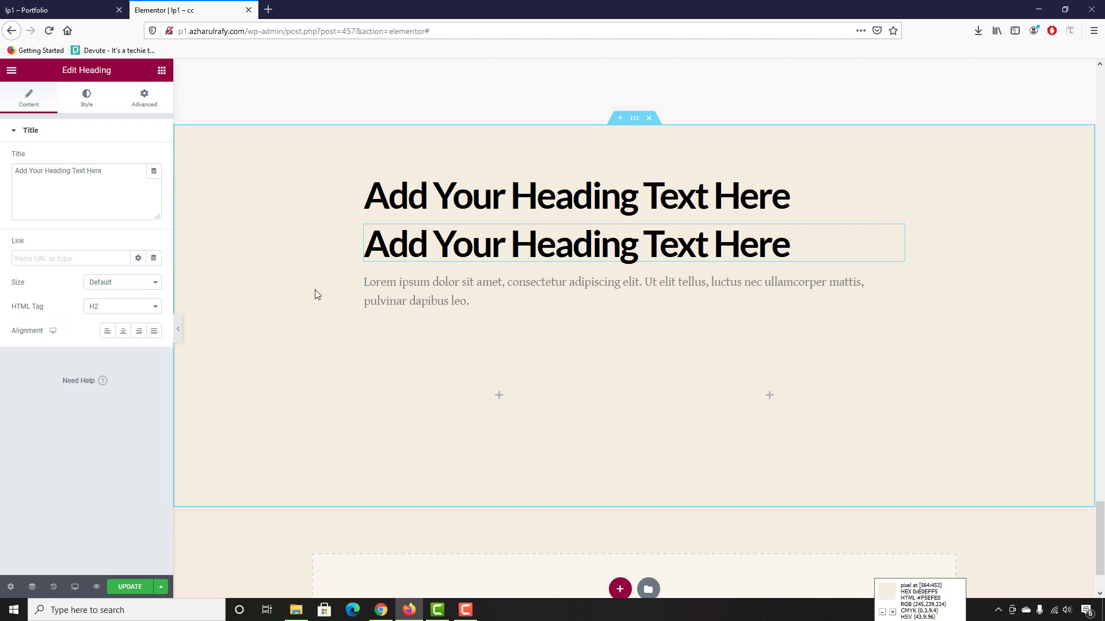
key("ctrl+Tab")
triple_click(424, 200)
key("ctrl+c")
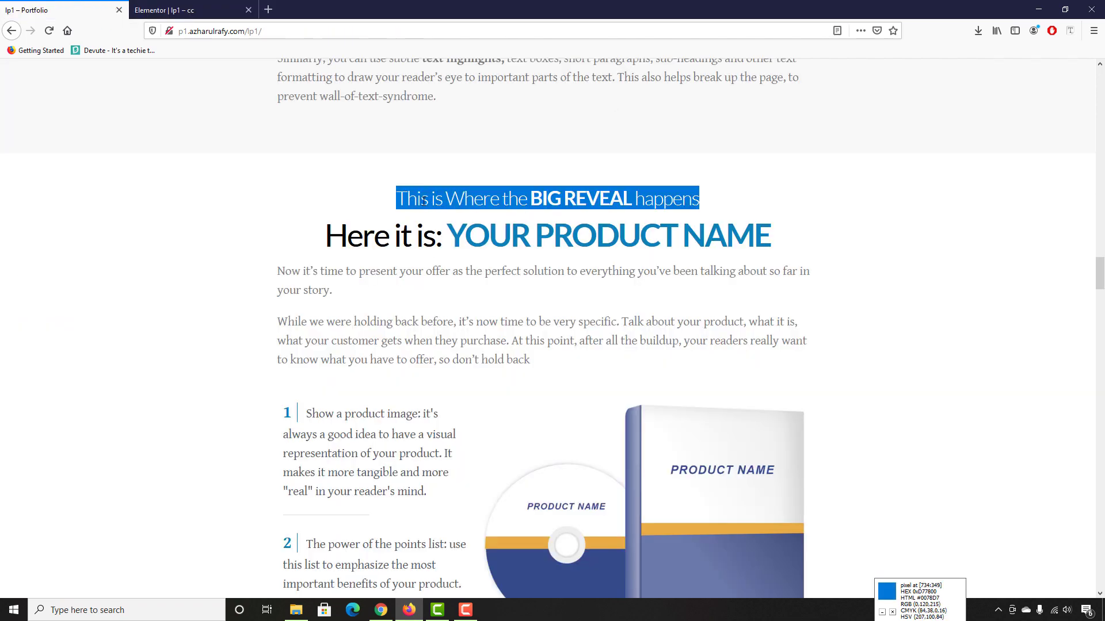
key("ctrl+Tab")
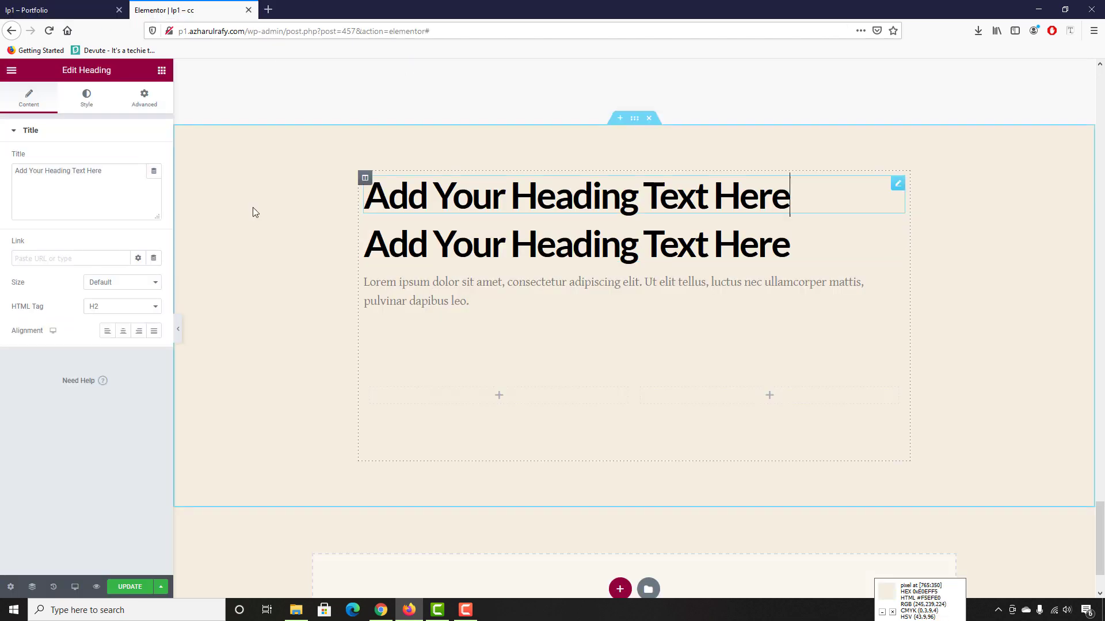
triple_click(96, 166)
key("ctrl+v")
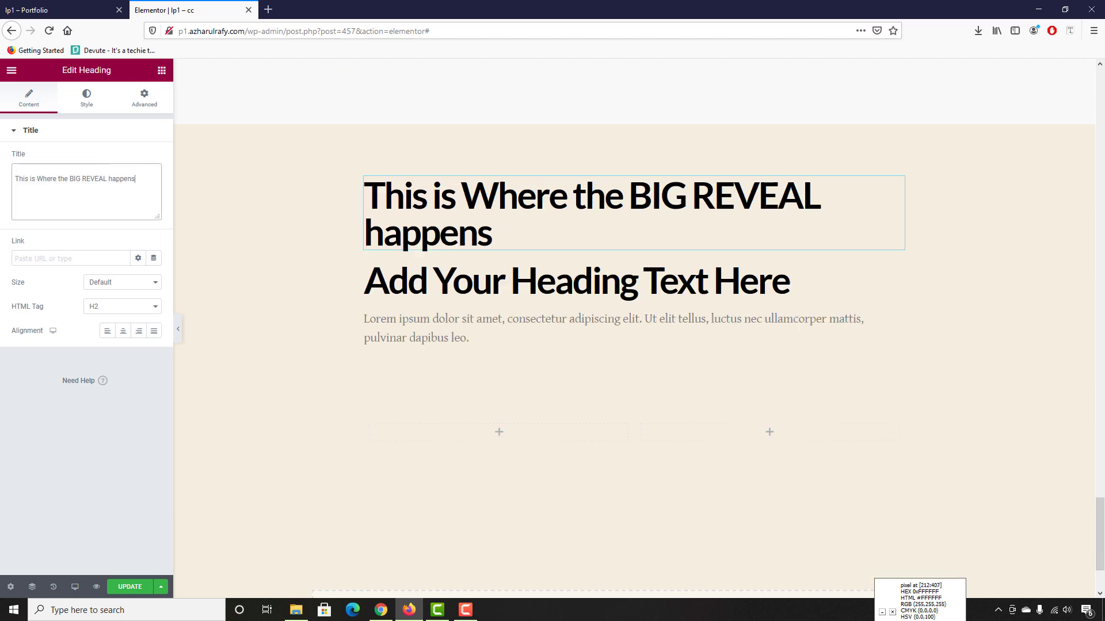
Copy the reference page's second heading, "Here it is: YOUR PRODUCT NAME", into the lower heading's title
key("ctrl+Tab")
left_click(412, 283)
triple_click(414, 238)
key("ctrl+c")
key("ctrl+Tab")
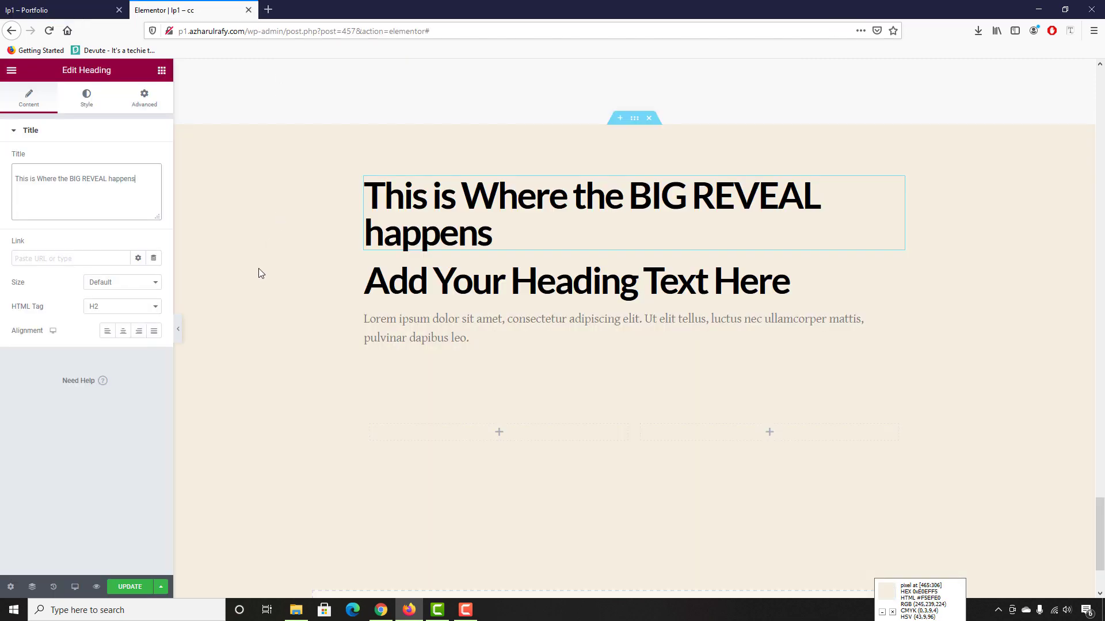
left_click(788, 282)
left_click(73, 192)
key("ctrl+a")
key("ctrl+v")
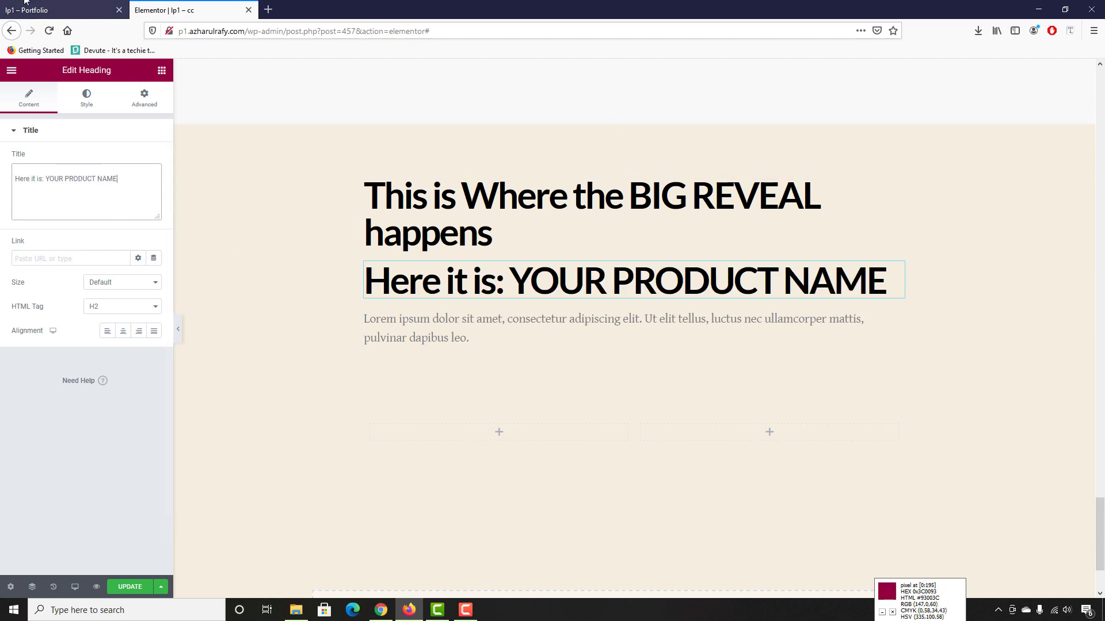
Inspect the font size, weight and alignment of the reference's "This is Where the BIG REVEAL happens" heading with Font Finder
key("ctrl+Tab")
double_click(408, 190)
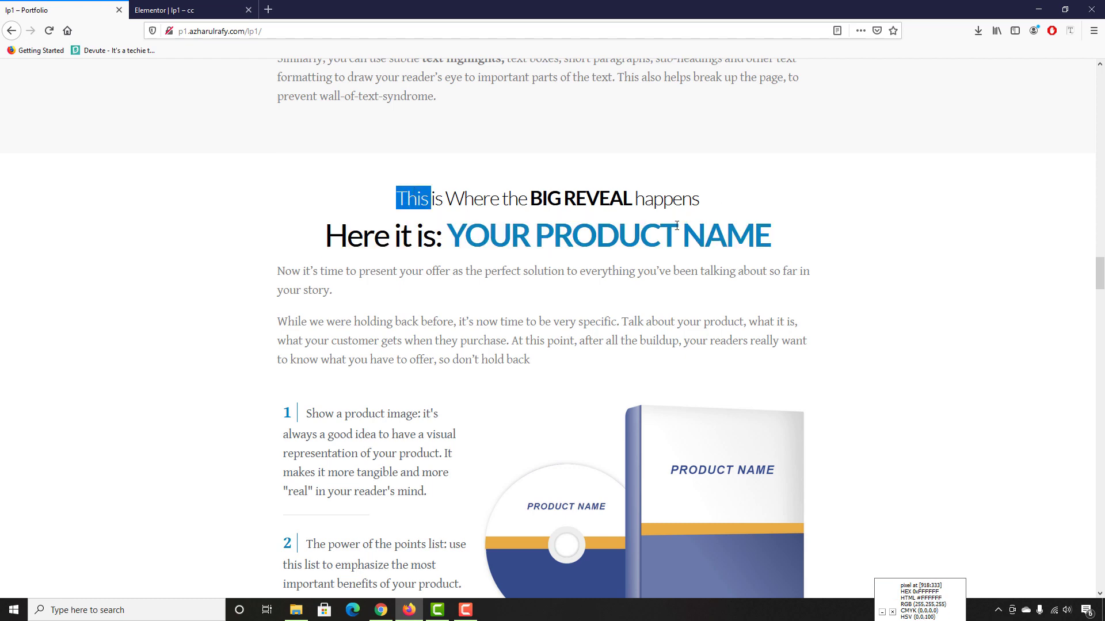
left_click(626, 211)
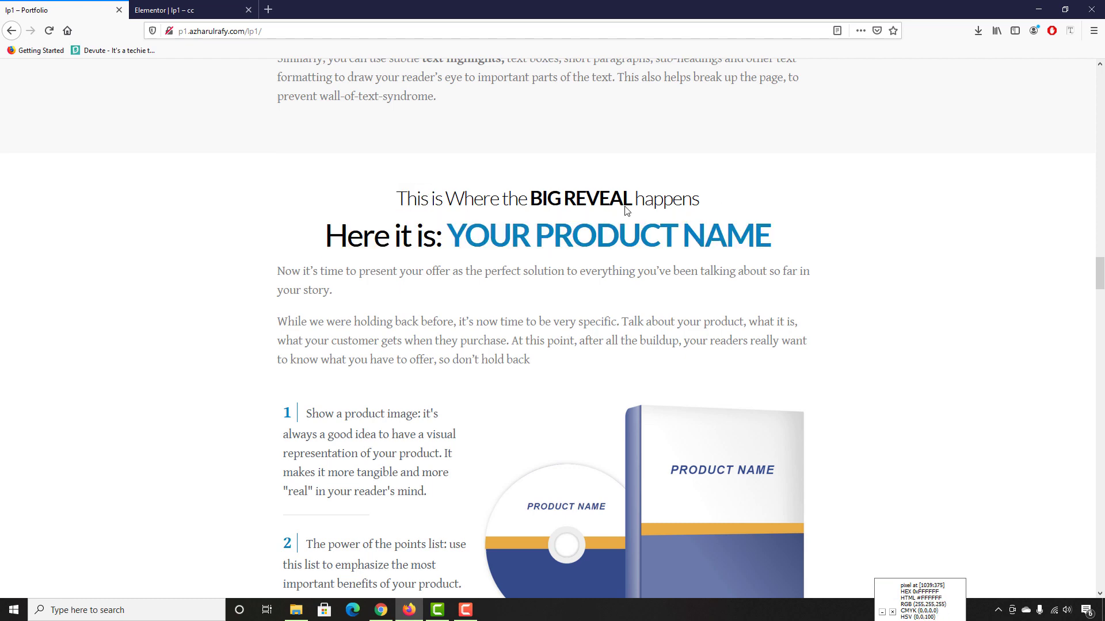
left_click(1071, 31)
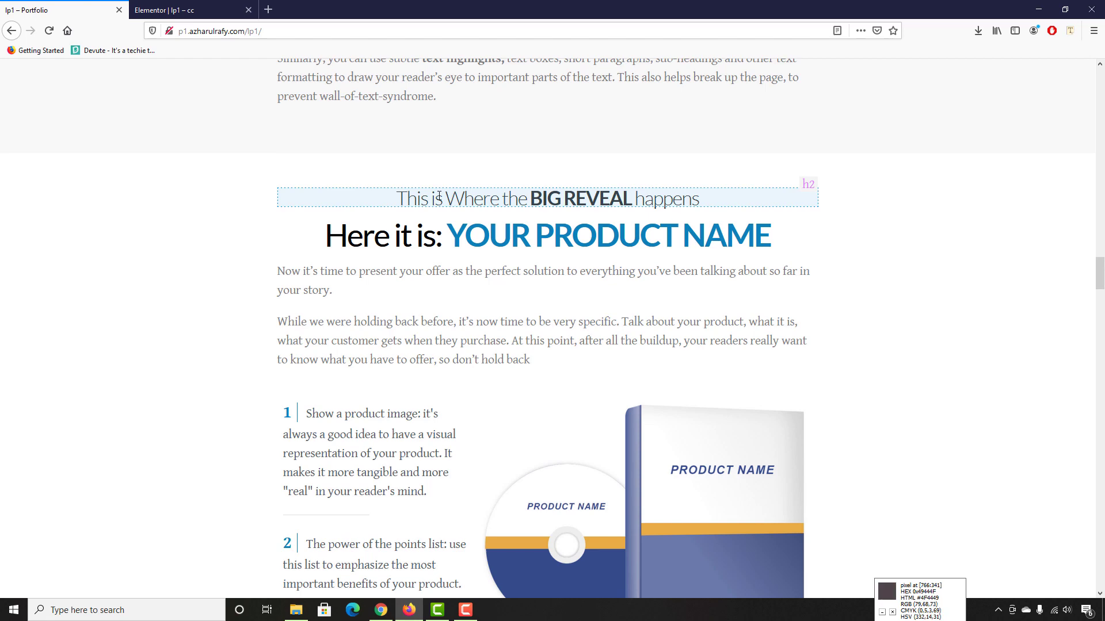
left_click(439, 196)
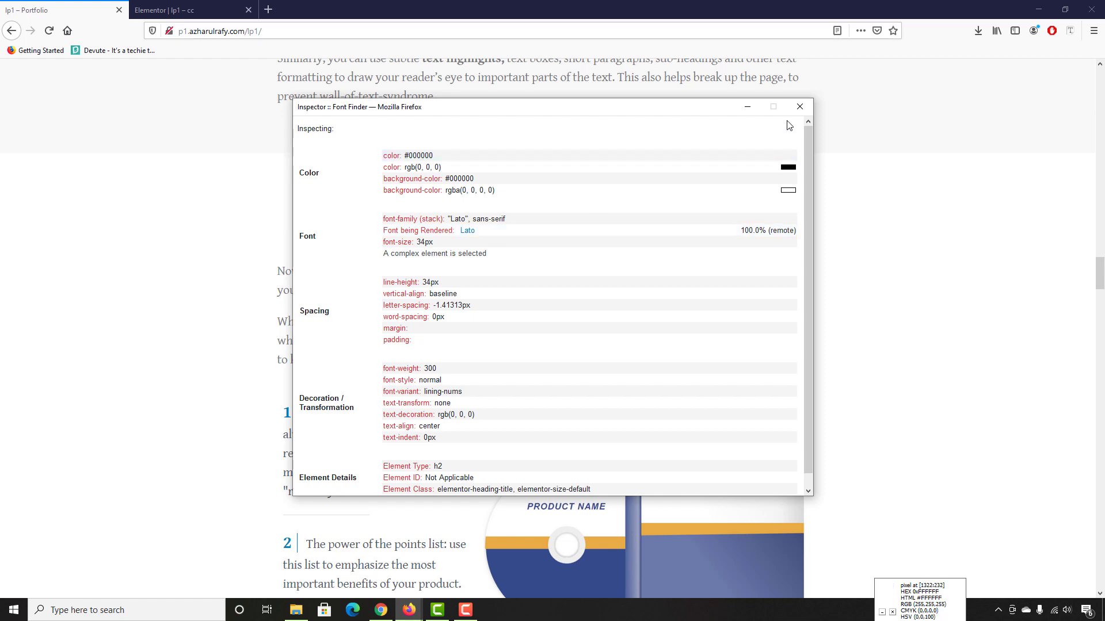
left_click(799, 107)
left_click(203, 6)
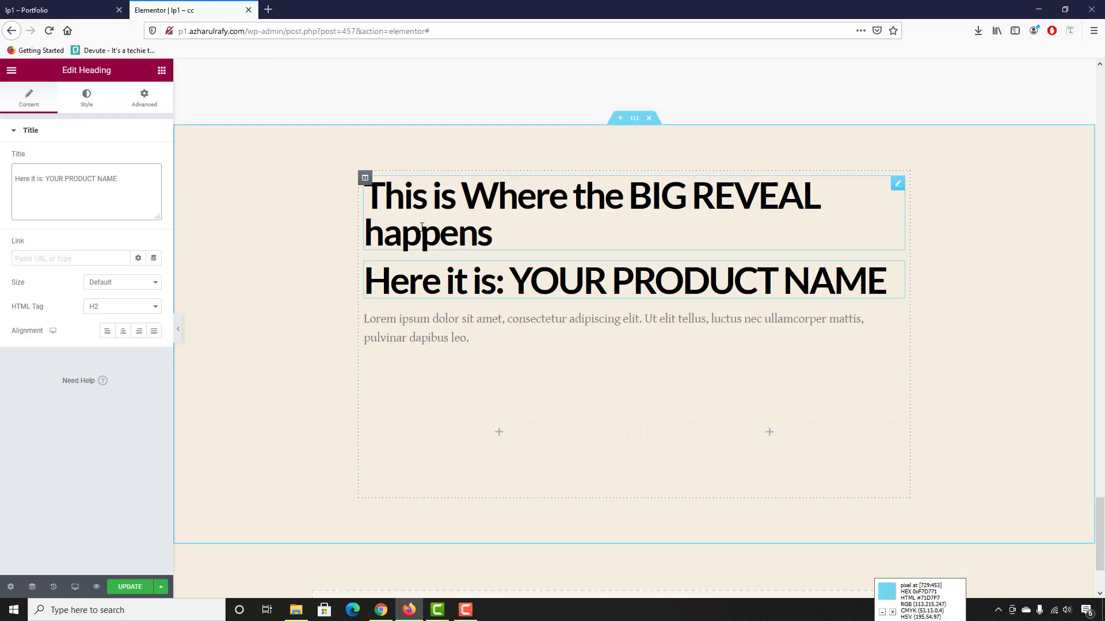
Set the "This is Where the BIG REVEAL happens" heading to 34 px size and weight 300, and center it
left_click(455, 222)
left_click(88, 99)
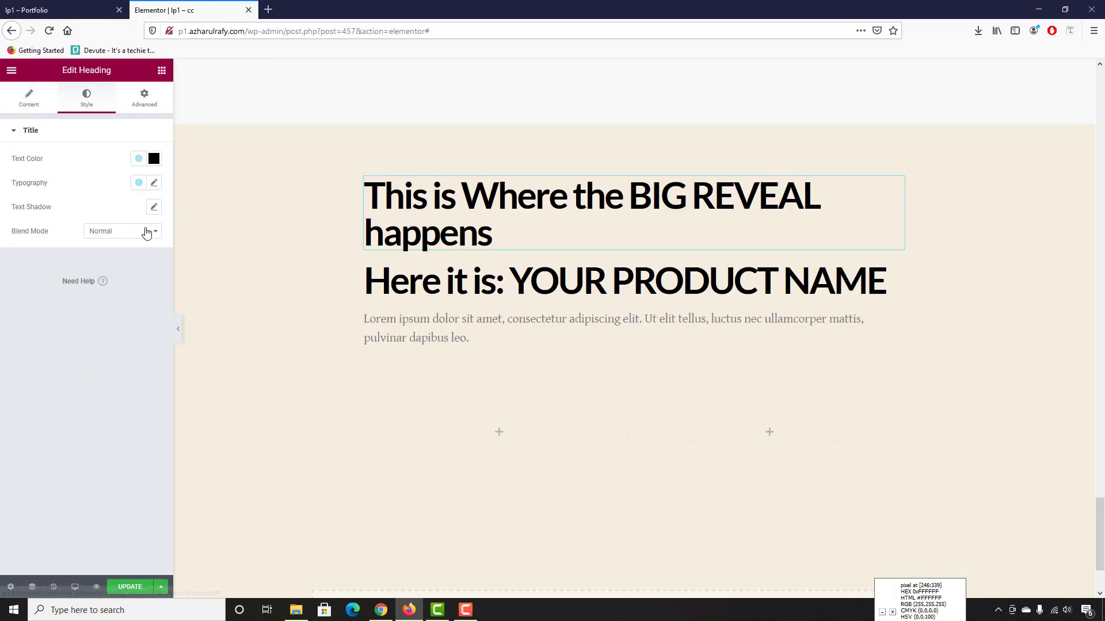
left_click(154, 183)
left_click(119, 241)
left_click(118, 242)
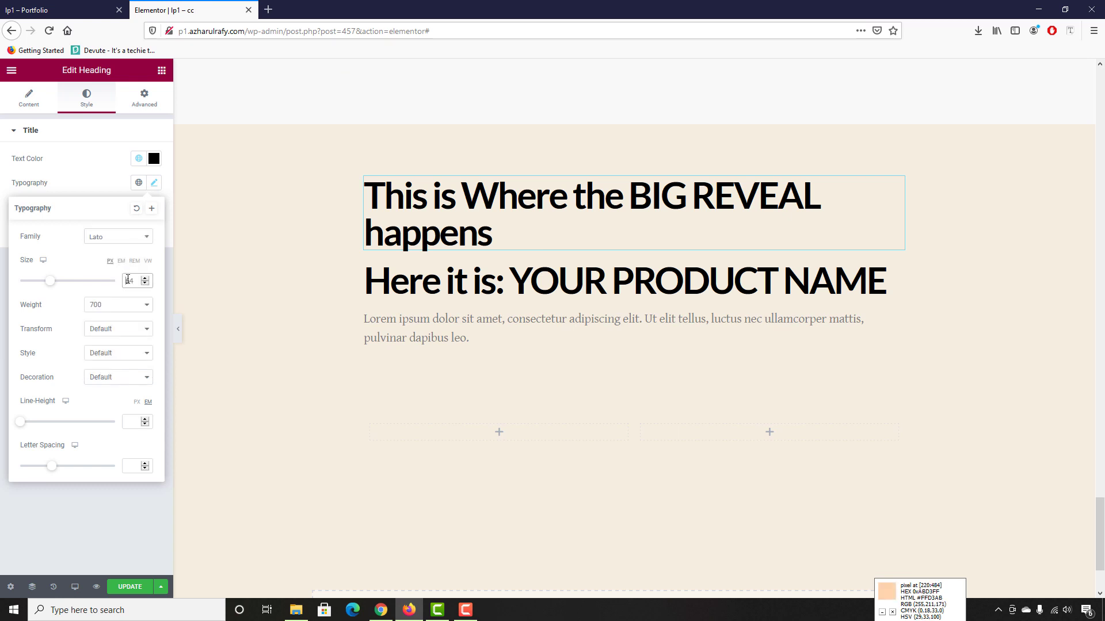
type("34")
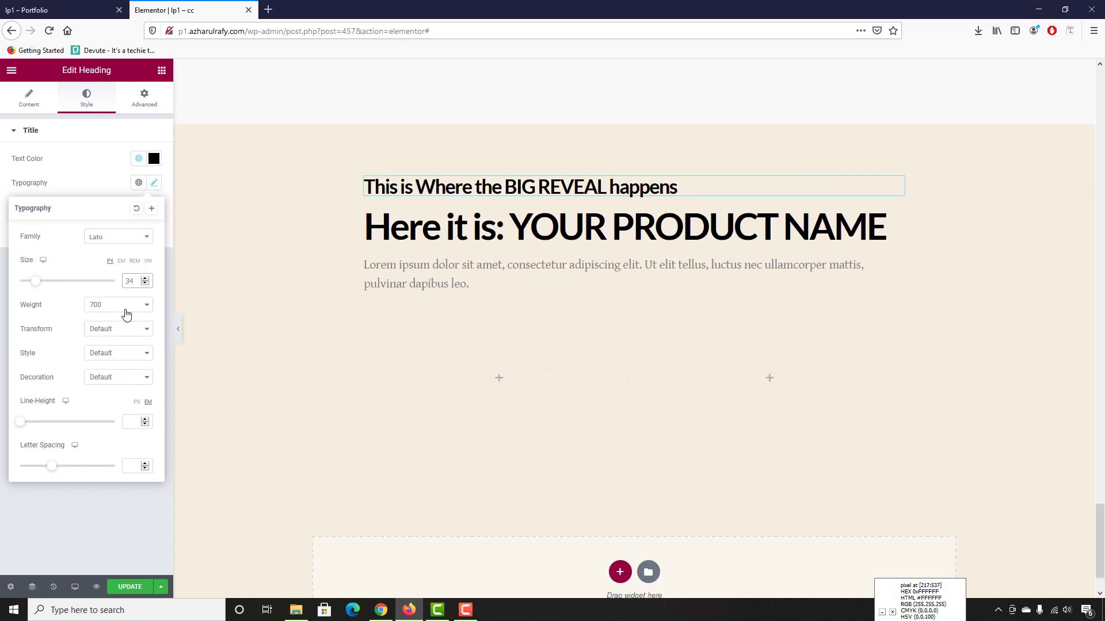
left_click(126, 314)
left_click(111, 345)
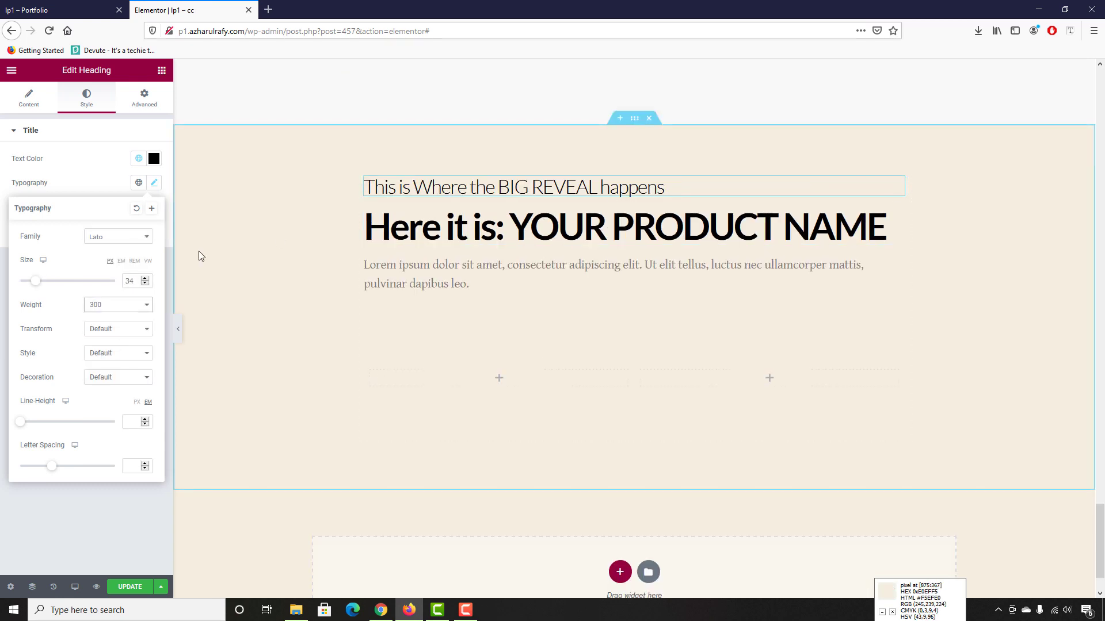
left_click(26, 493)
left_click(30, 99)
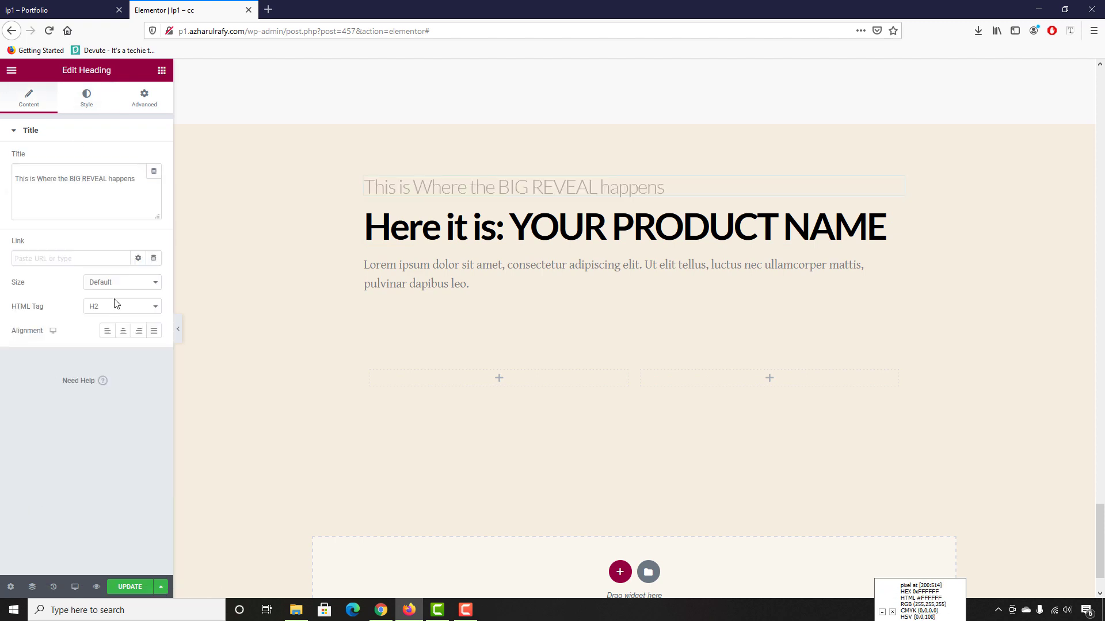
left_click(122, 331)
Following the reference's bold words, wrap "BIG REVEAL" in the heading title with <span class="big"> and </span>
left_click(69, 10)
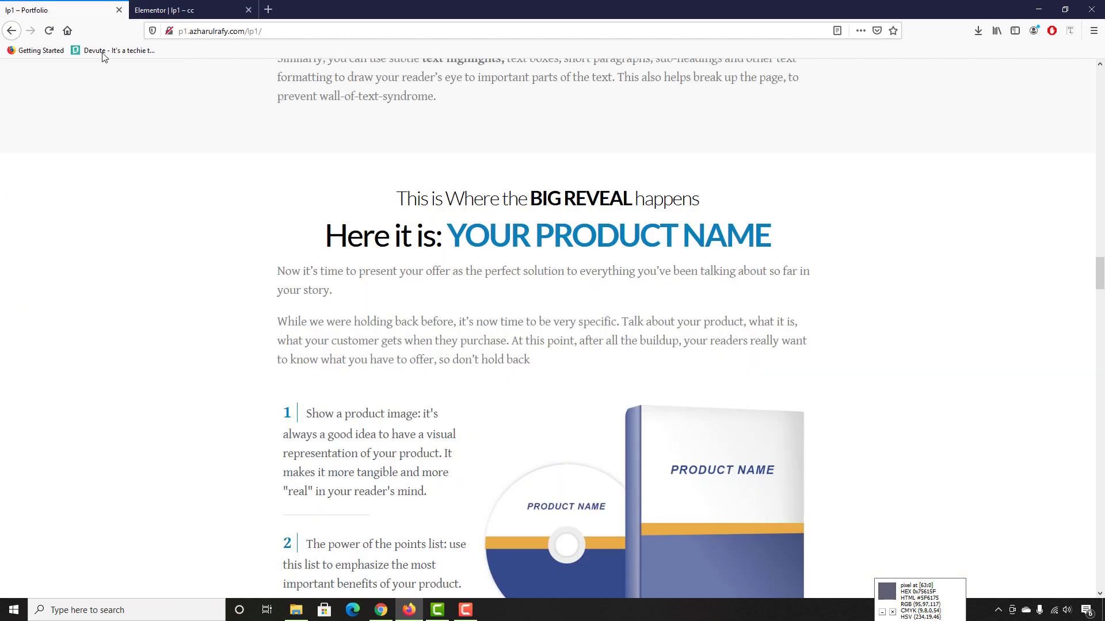
double_click(550, 197)
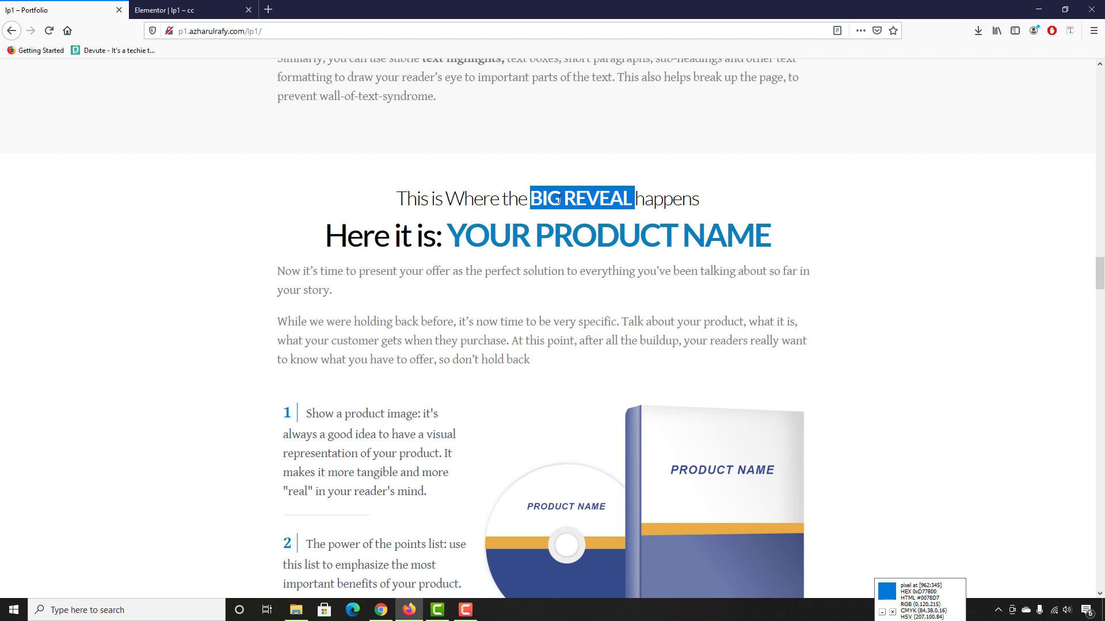
left_click(353, 167)
left_click(167, 10)
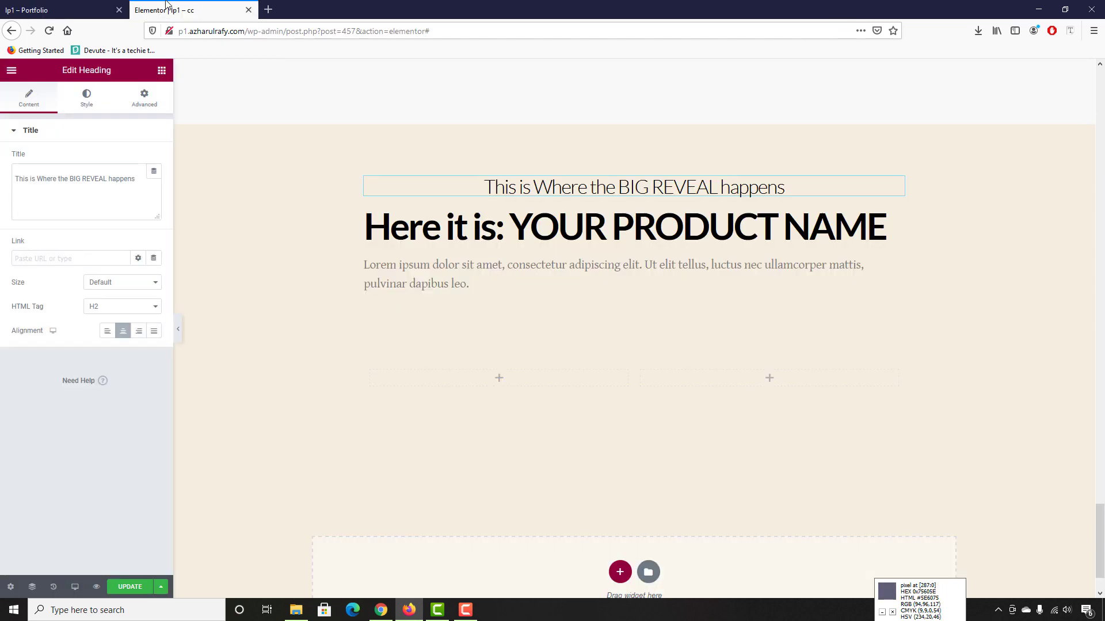
left_click(624, 194)
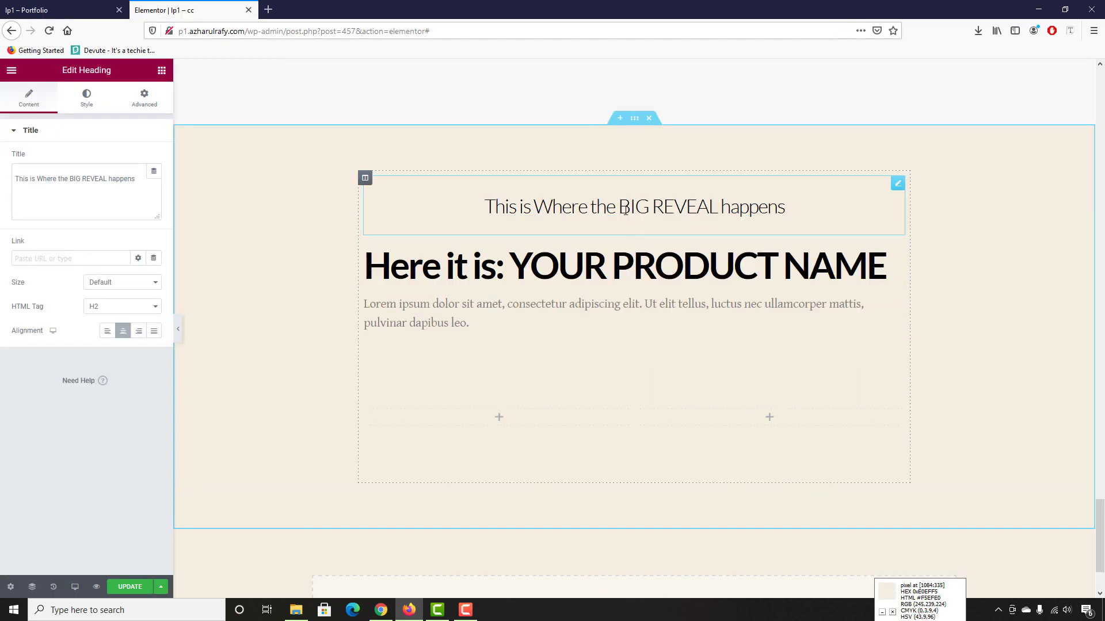
left_click(70, 180)
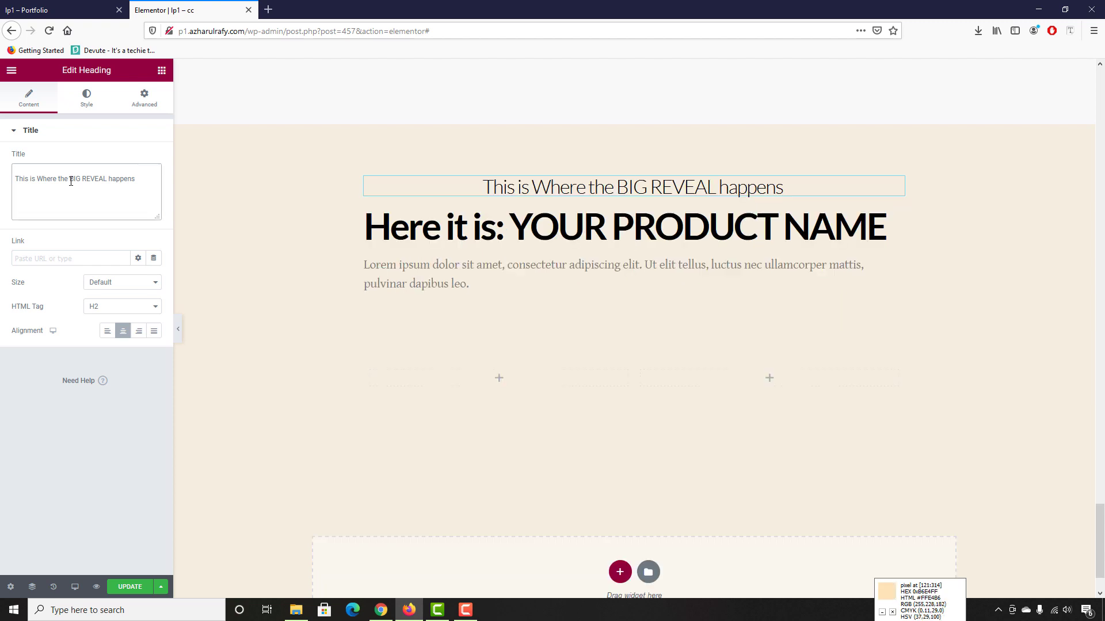
type("<span>")
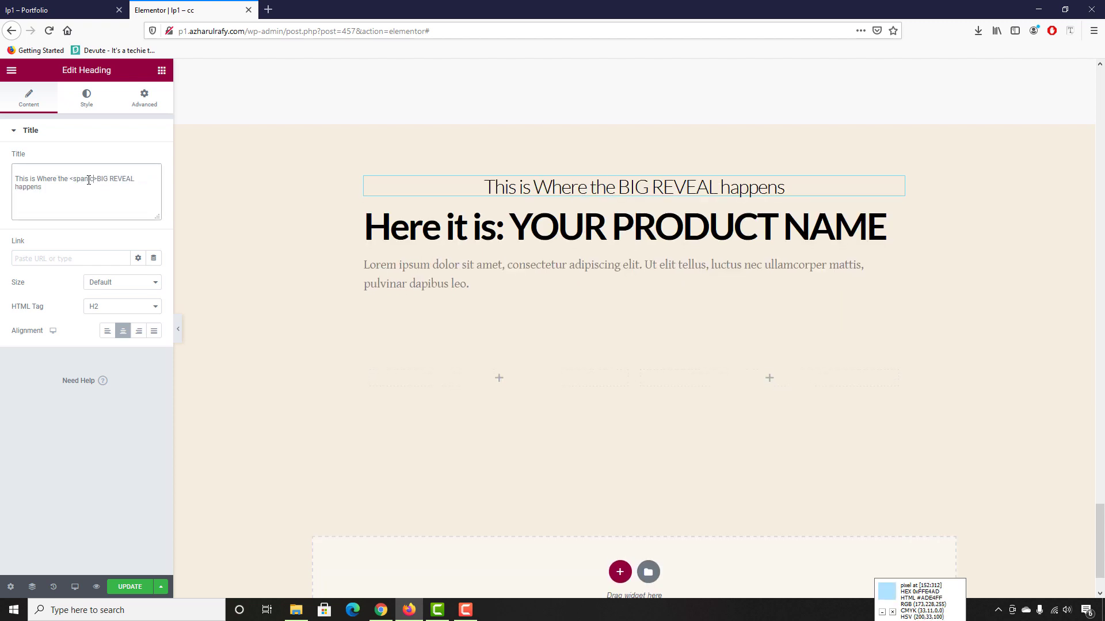
type(" class=\"\"")
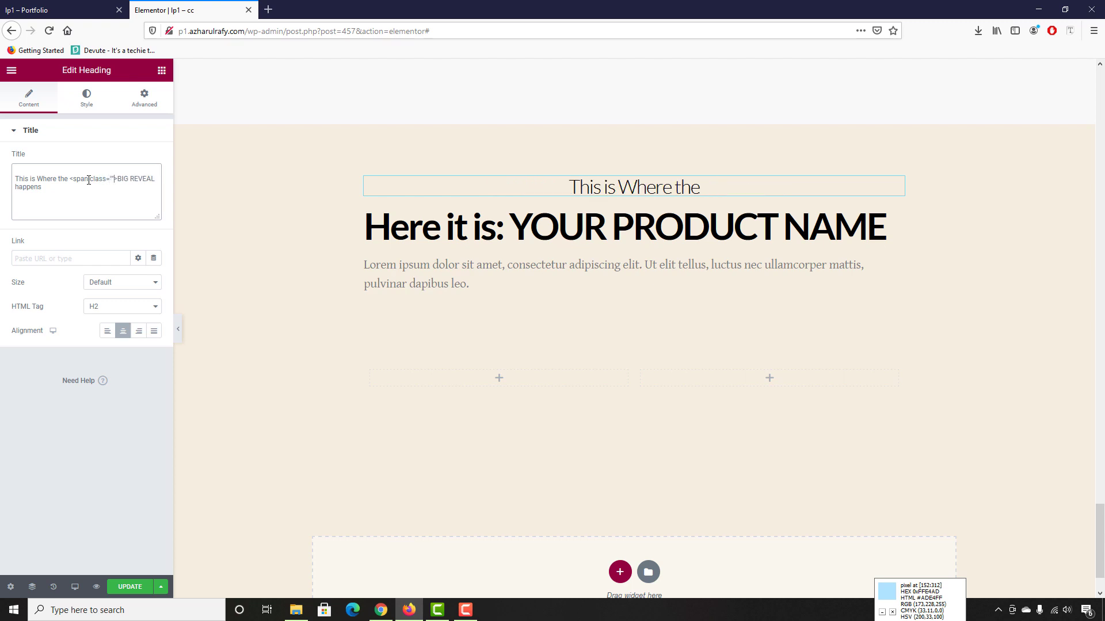
type("big")
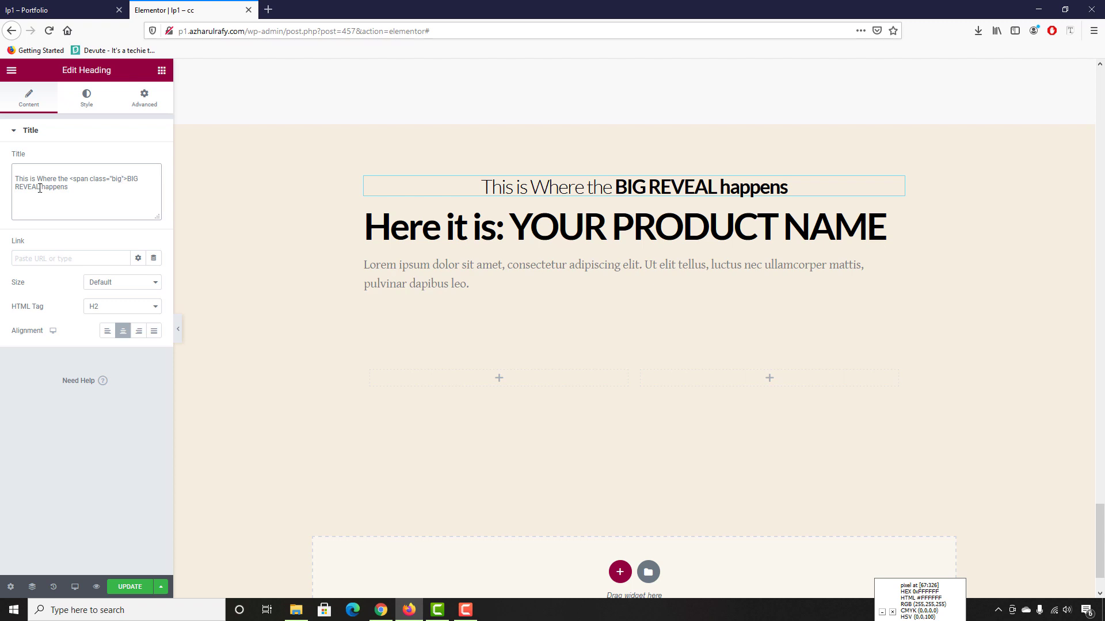
type("<")
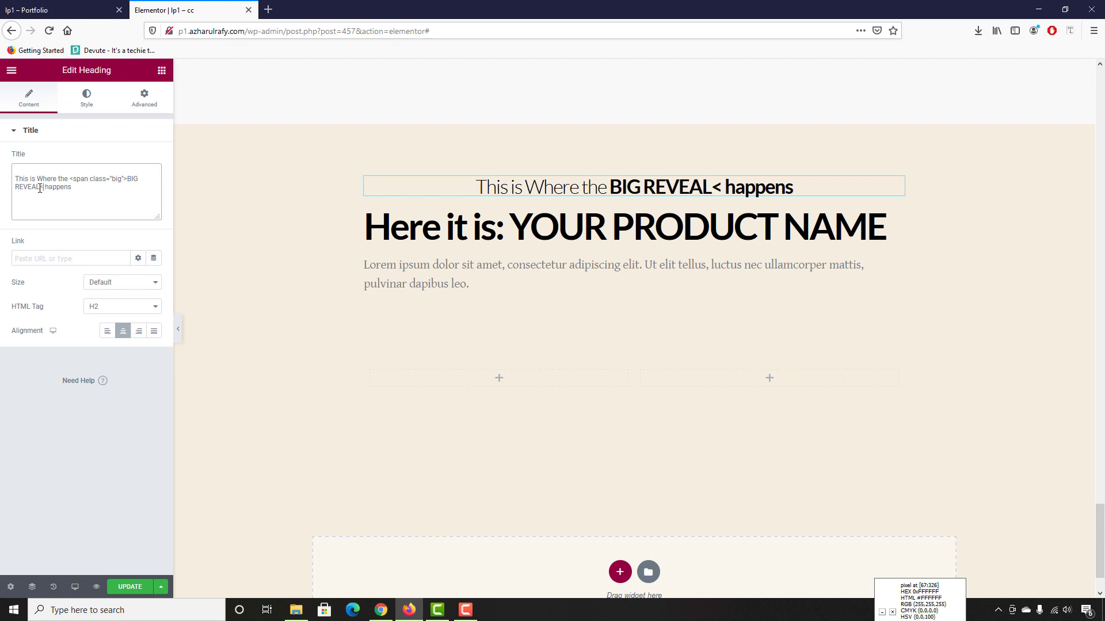
type("/span>")
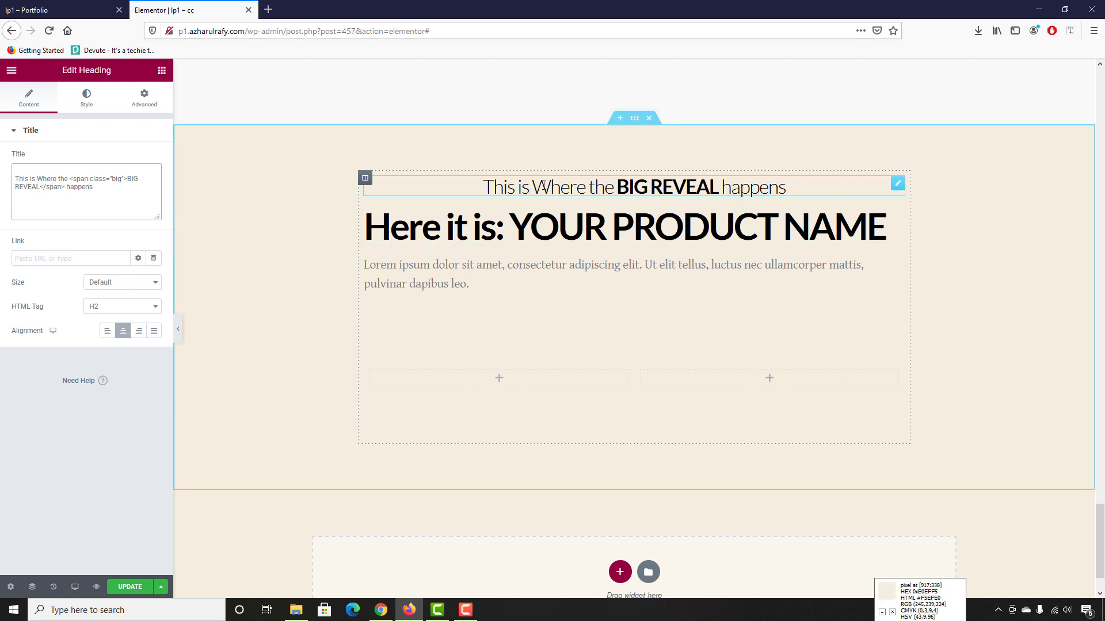
Inspect the font properties of the reference's "Here it is: YOUR PRODUCT NAME" heading with Font Finder
left_click(35, 10)
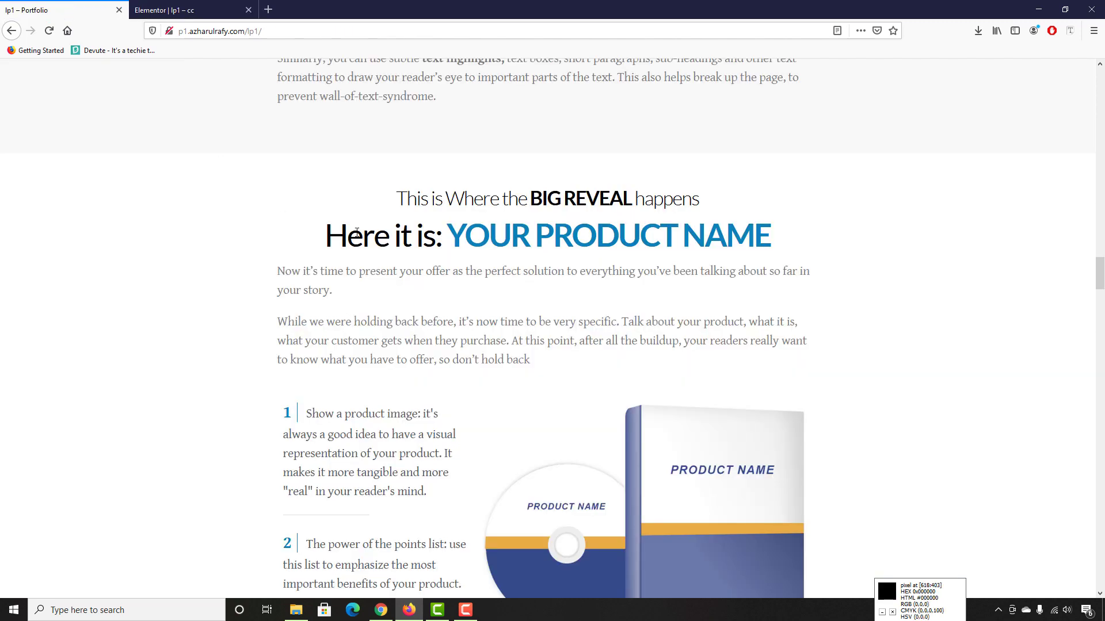
left_click_drag(356, 232, 630, 237)
left_click(398, 233)
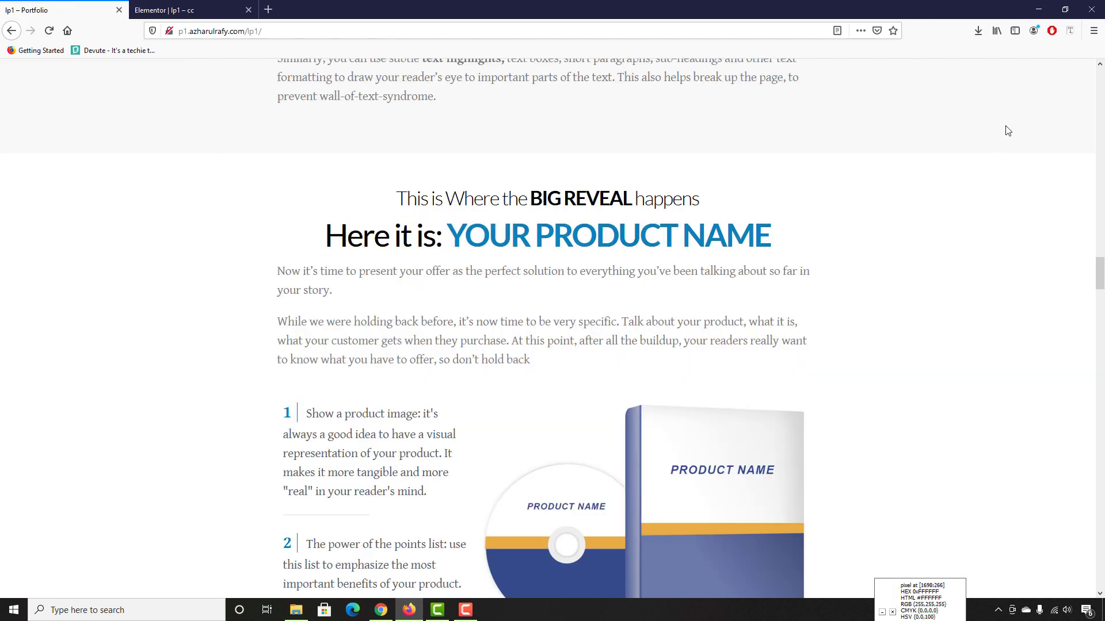
left_click(1070, 30)
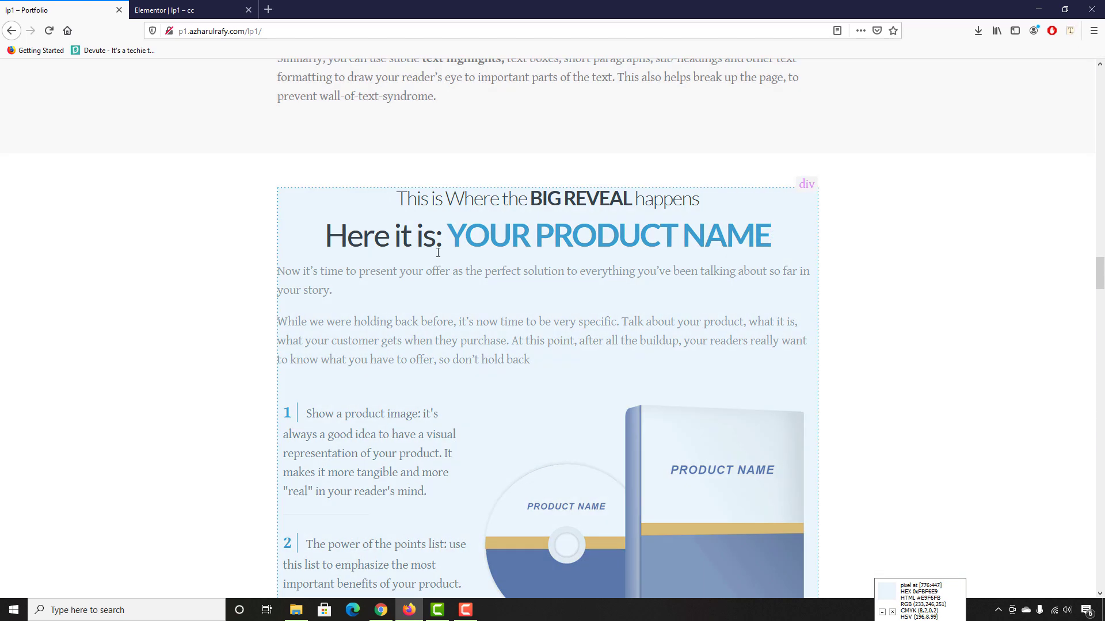
left_click(382, 235)
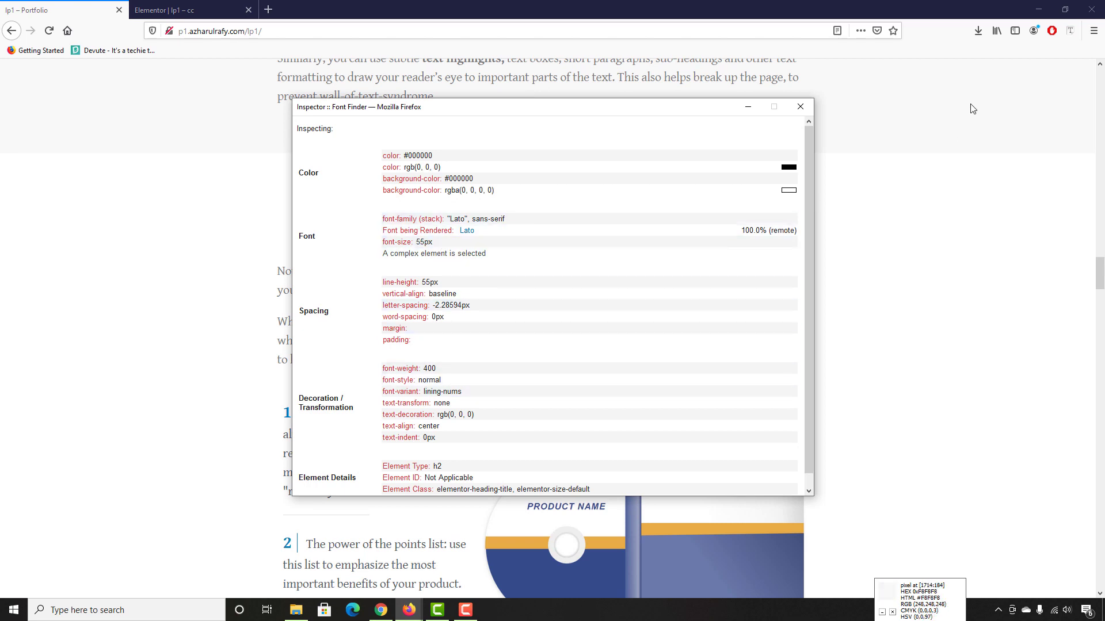
left_click(798, 107)
left_click(164, 10)
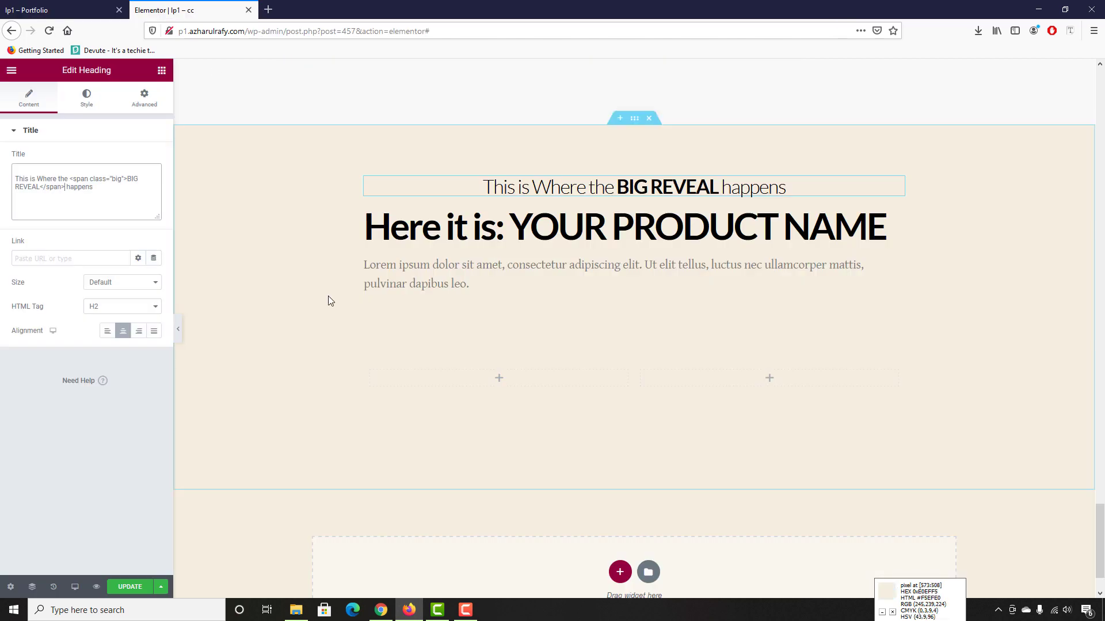
Set the font size of the "Here it is: YOUR PRODUCT NAME" heading to 55 px
left_click(432, 233)
left_click(86, 98)
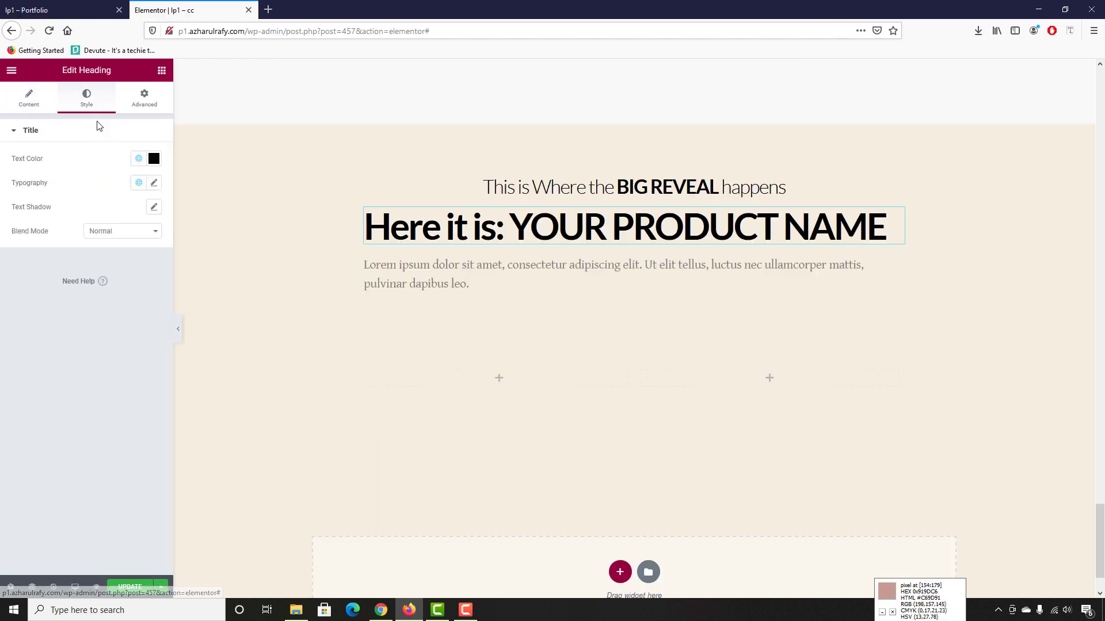
left_click(156, 183)
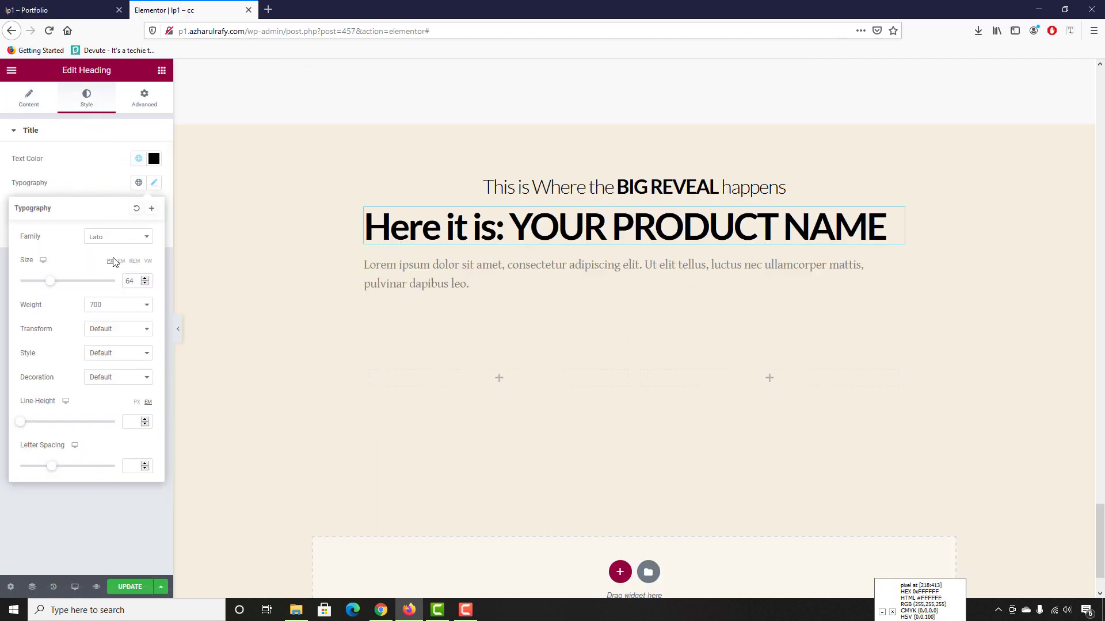
type("55")
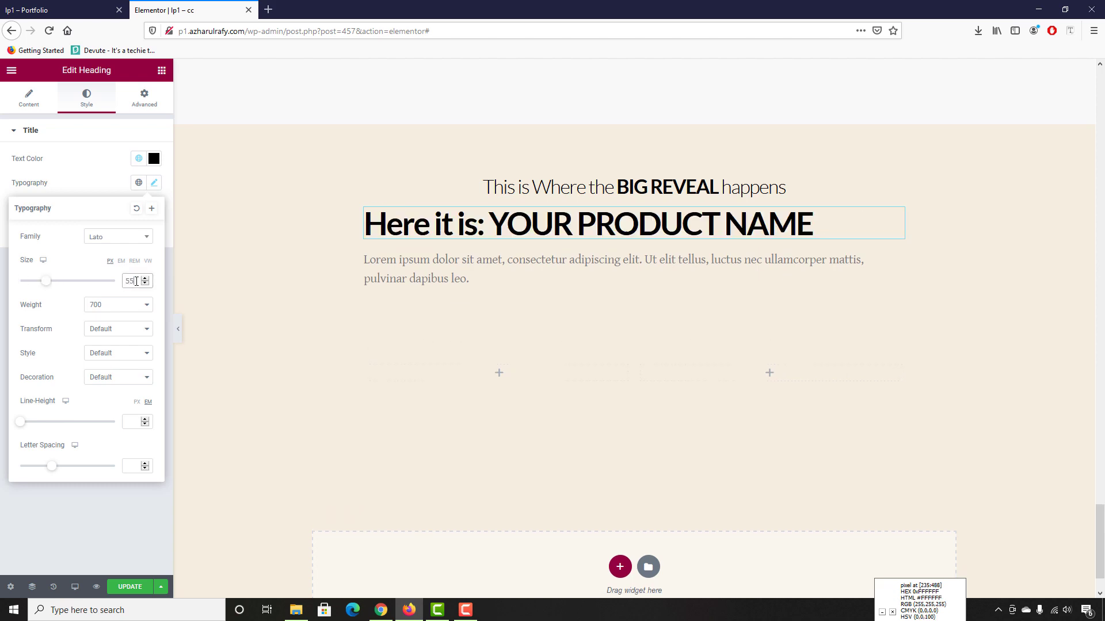
Inspect the font weight and alignment of "Here it is:" in the reference page's heading with Font Finder
left_click(82, 10)
left_click(1053, 36)
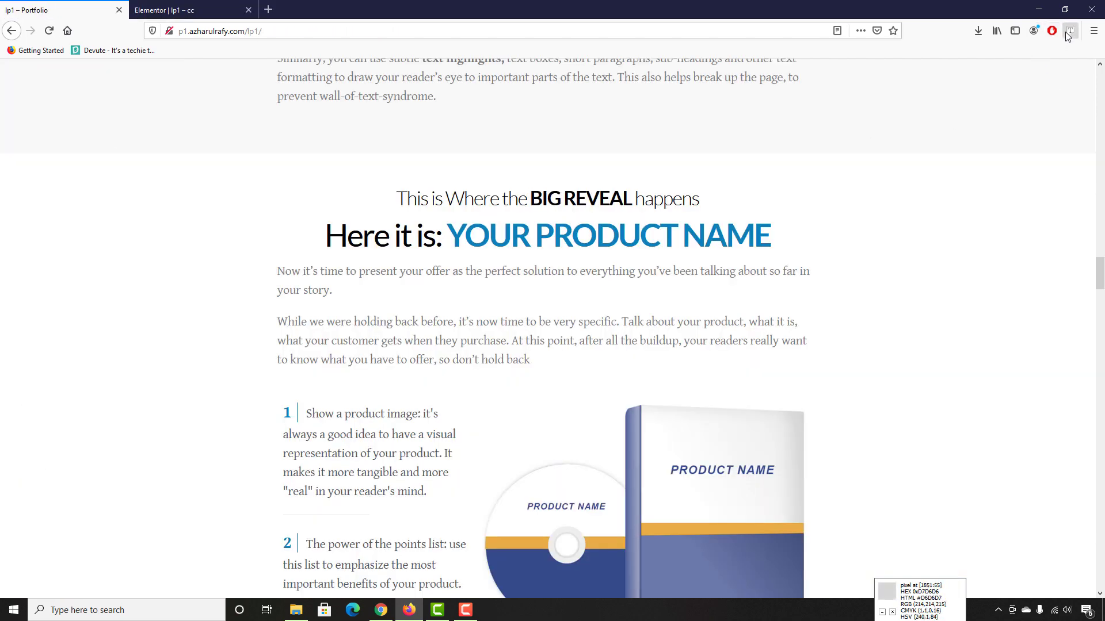
left_click(375, 242)
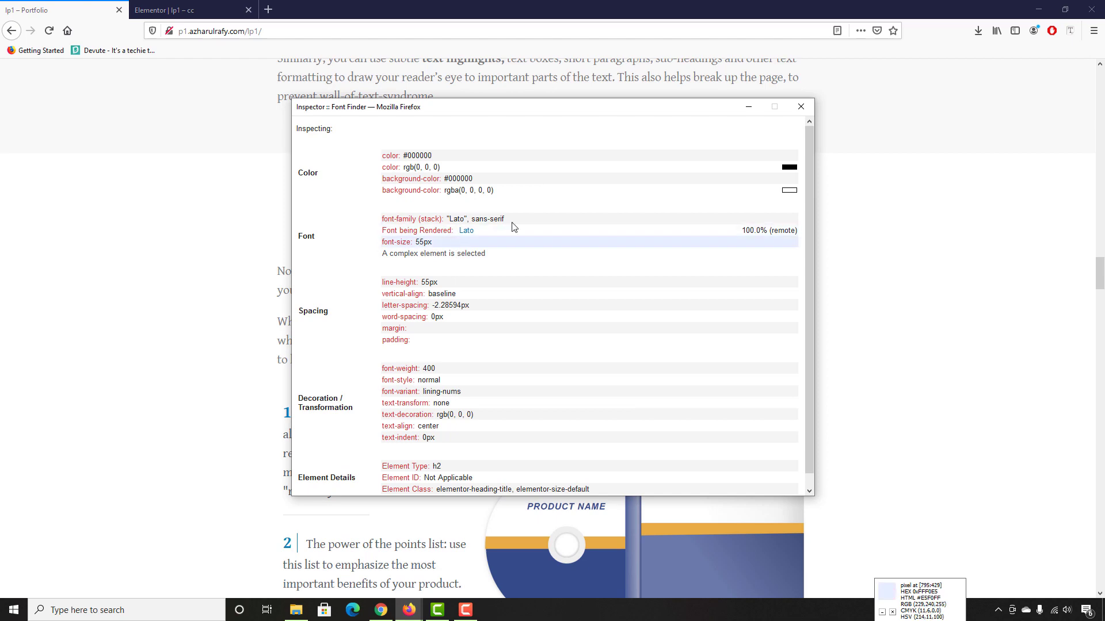
left_click(800, 106)
left_click(164, 10)
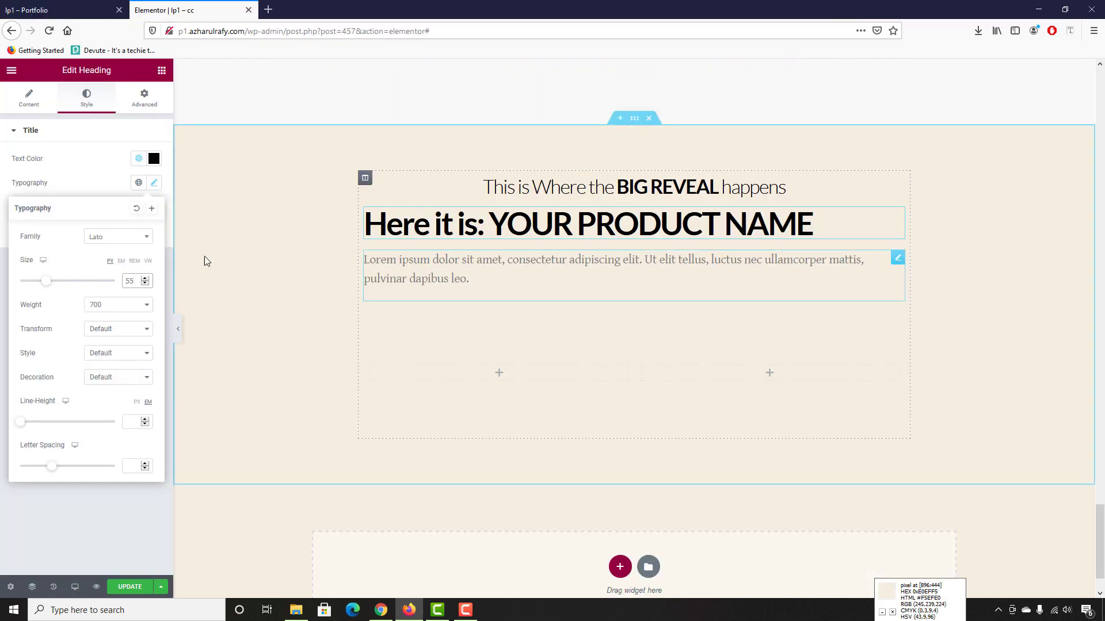
Set the "Here it is: YOUR PRODUCT NAME" heading to weight 400 and center it
left_click(104, 306)
left_click(98, 358)
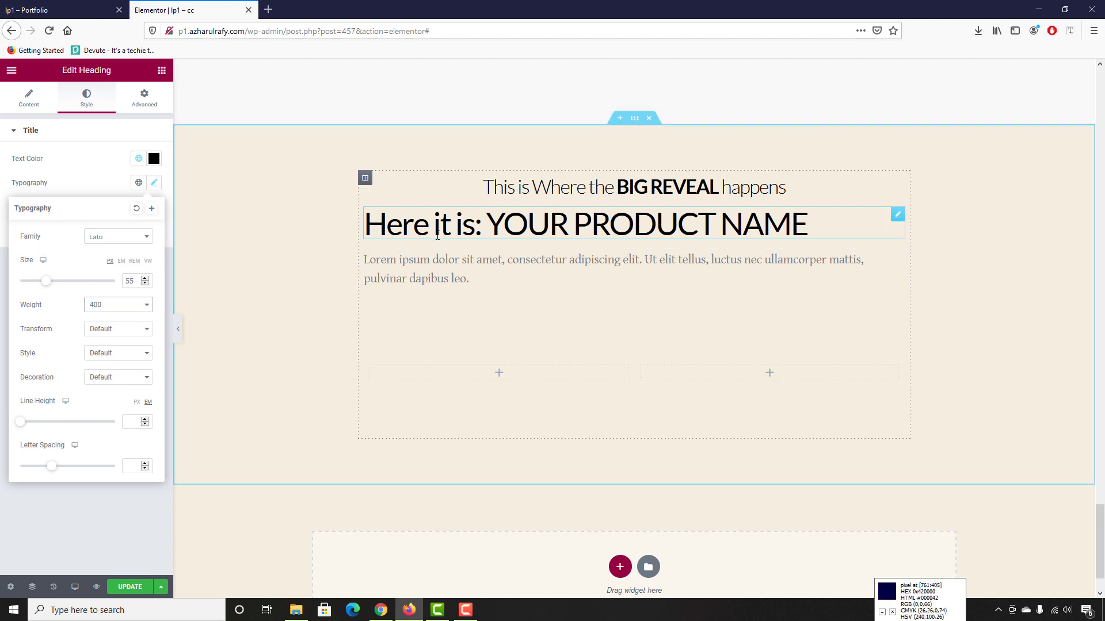
left_click(31, 106)
left_click(123, 336)
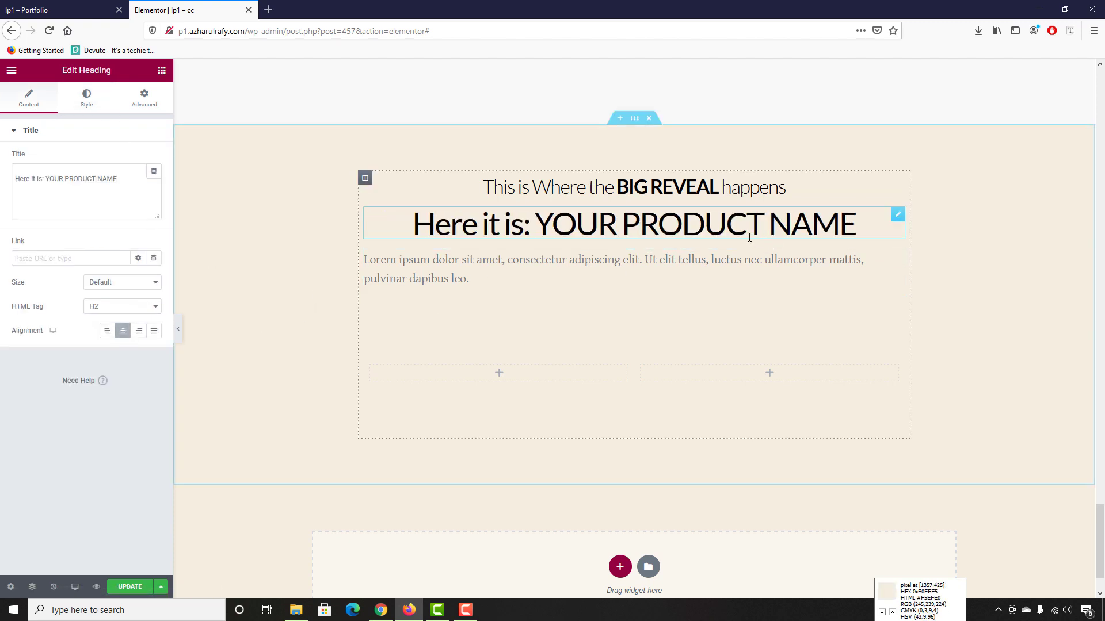
Following the reference's highlighted words, wrap "YOUR PRODUCT NAME" in the heading title in a span with the class "sp"
left_click(64, 5)
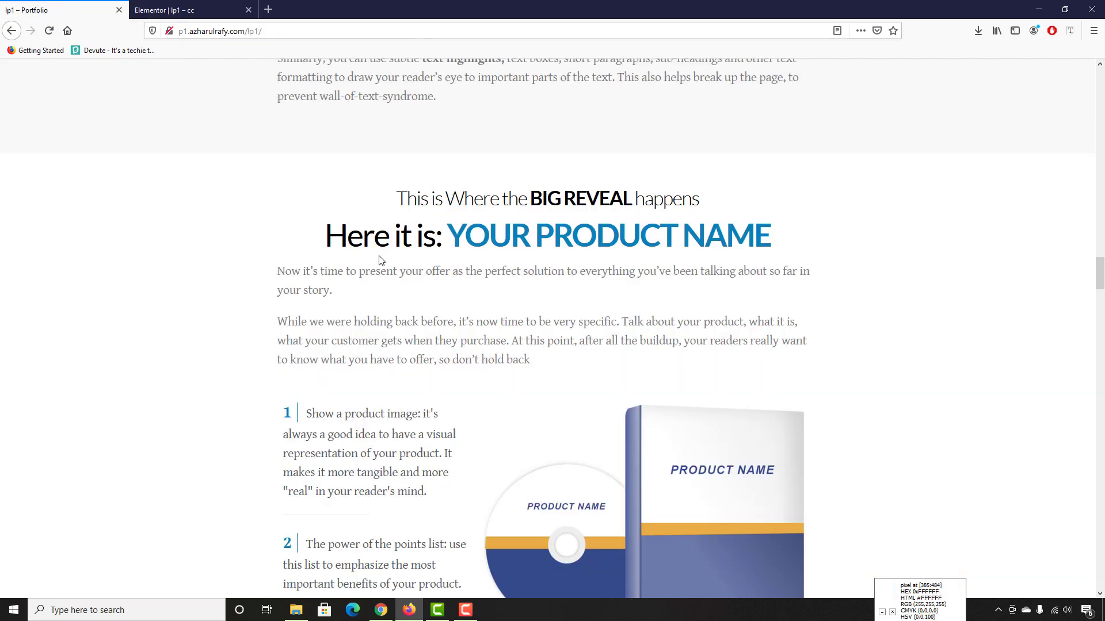
left_click_drag(447, 237, 773, 238)
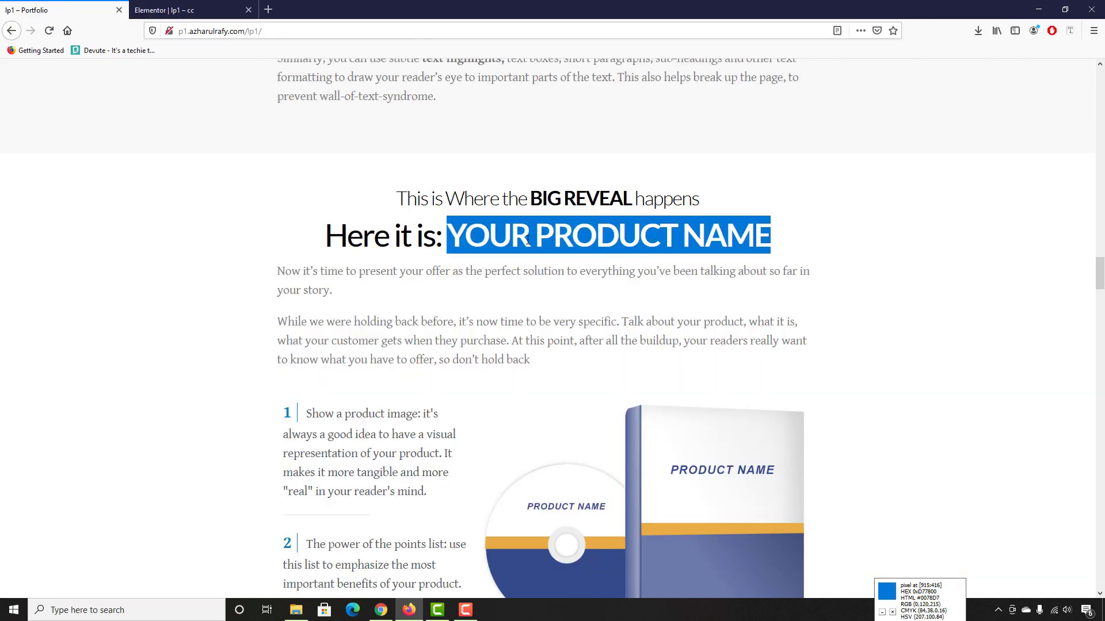
left_click(528, 267)
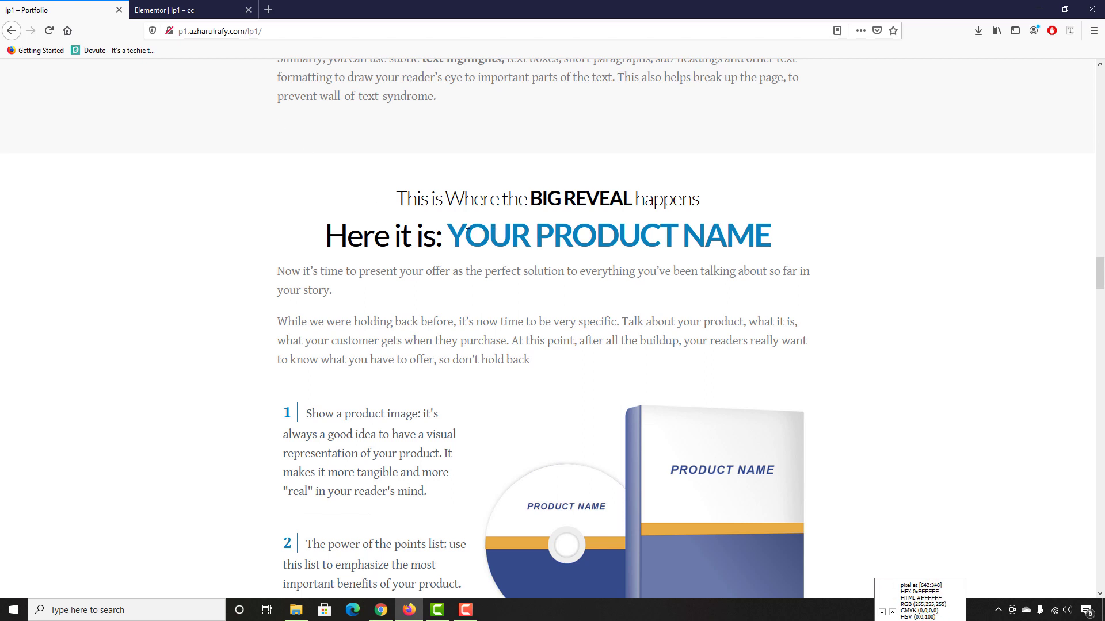
left_click(172, 10)
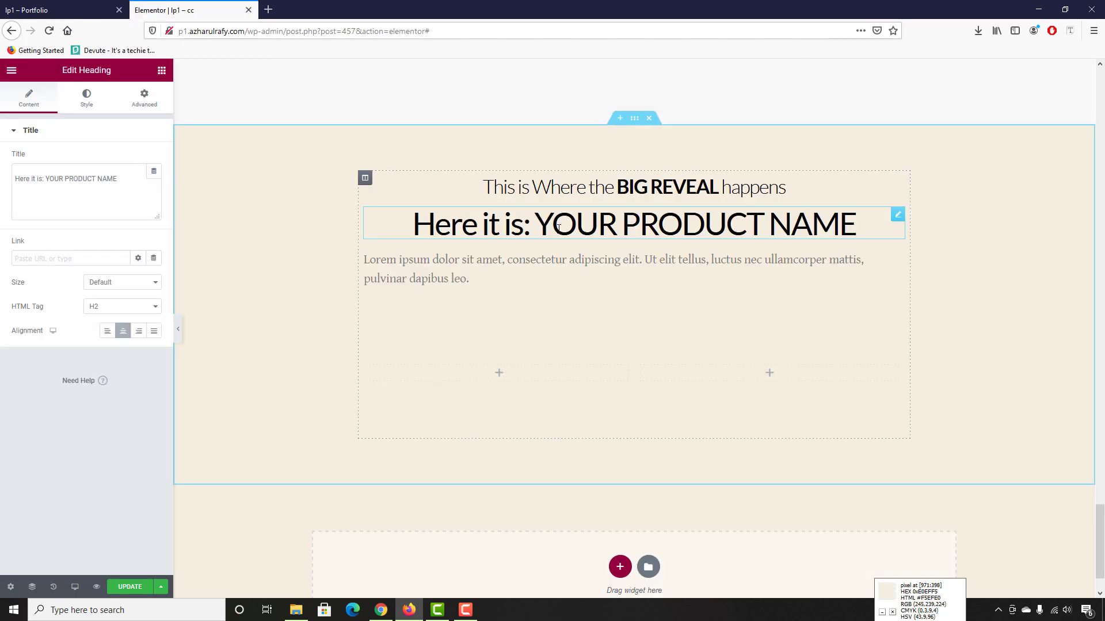
left_click(45, 179)
type("<spa")
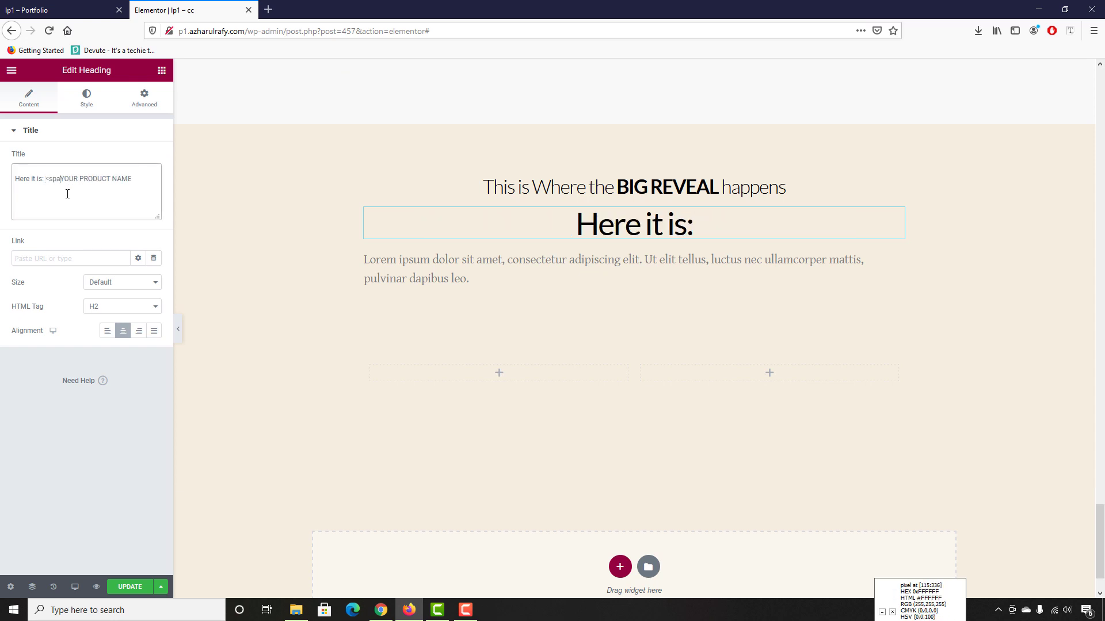
type("n>")
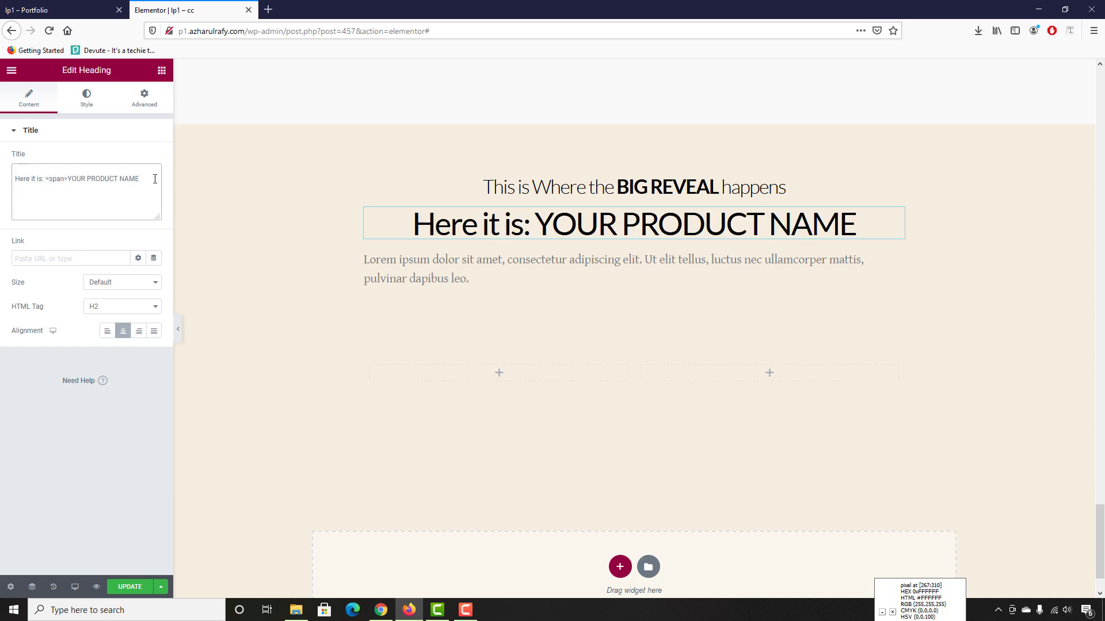
type("</")
type("\"")
type("\">")
Start a .sp rule in the custom CSS of the "Here it is: YOUR PRODUCT NAME" heading
left_click(146, 98)
scroll(74, 477, "down", 3)
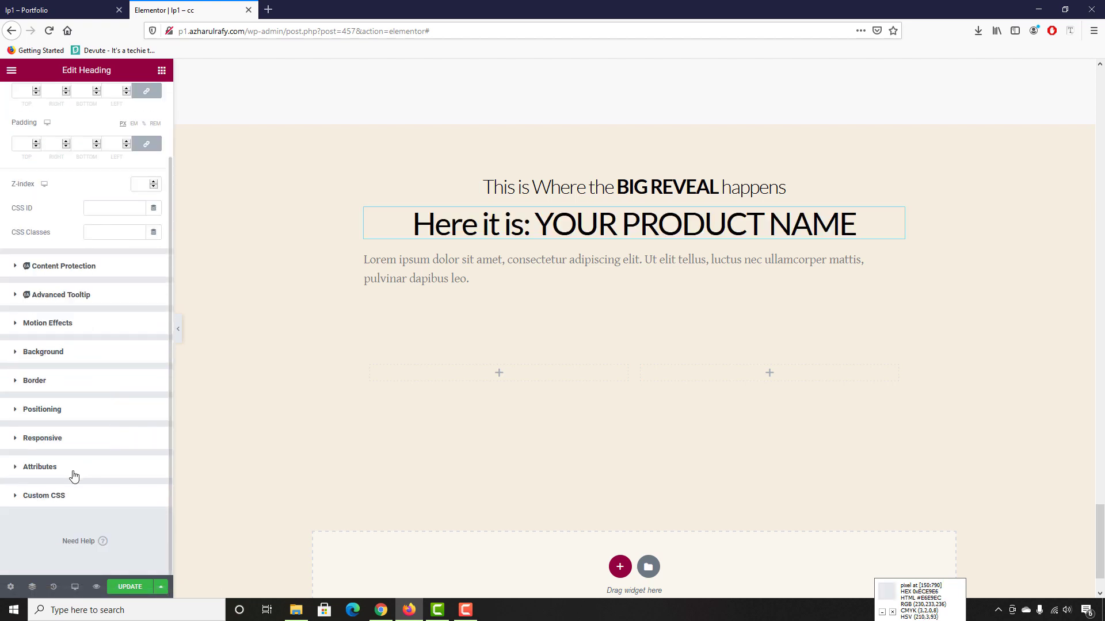
left_click(54, 496)
left_click(84, 443)
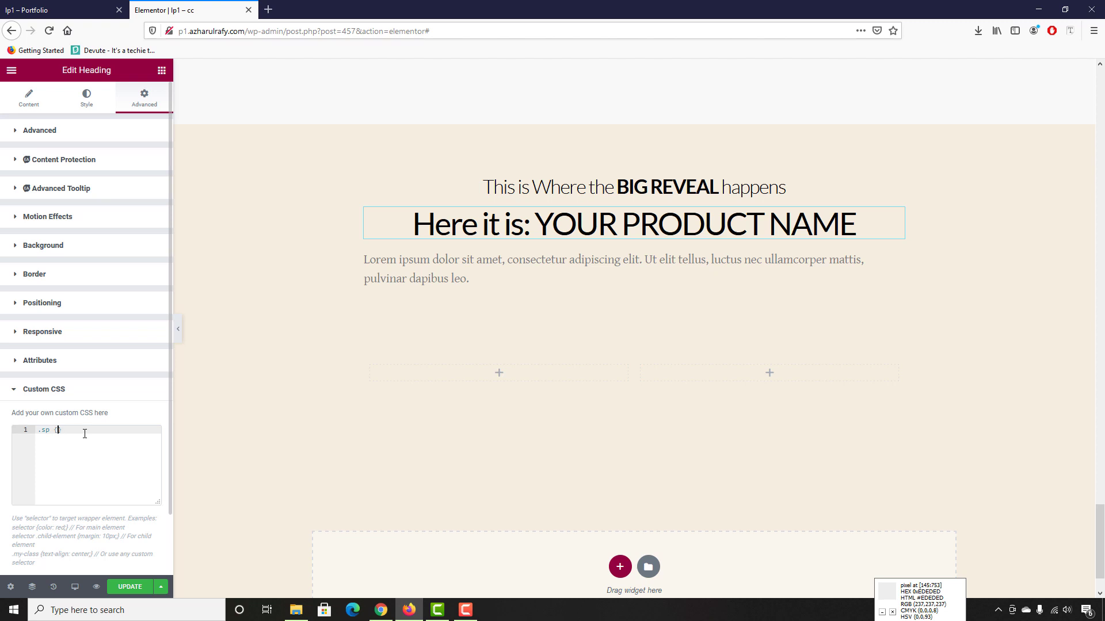
key("Return")
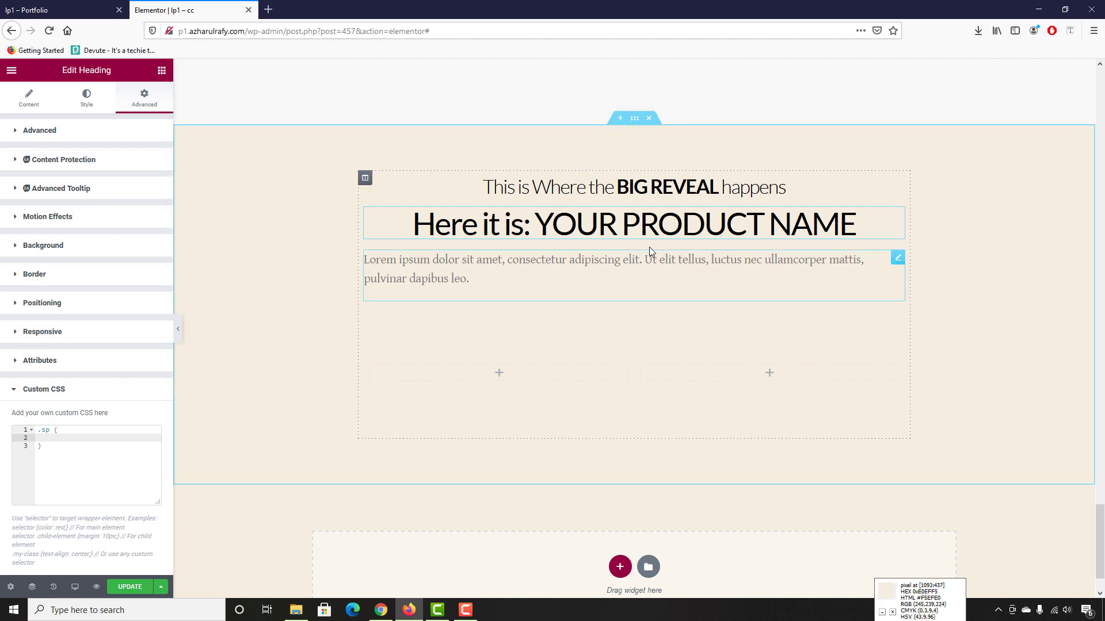
Inspect the color and font weight of the reference's highlighted "YOUR PRODUCT NAME" words with Font Finder
key("ctrl+Tab")
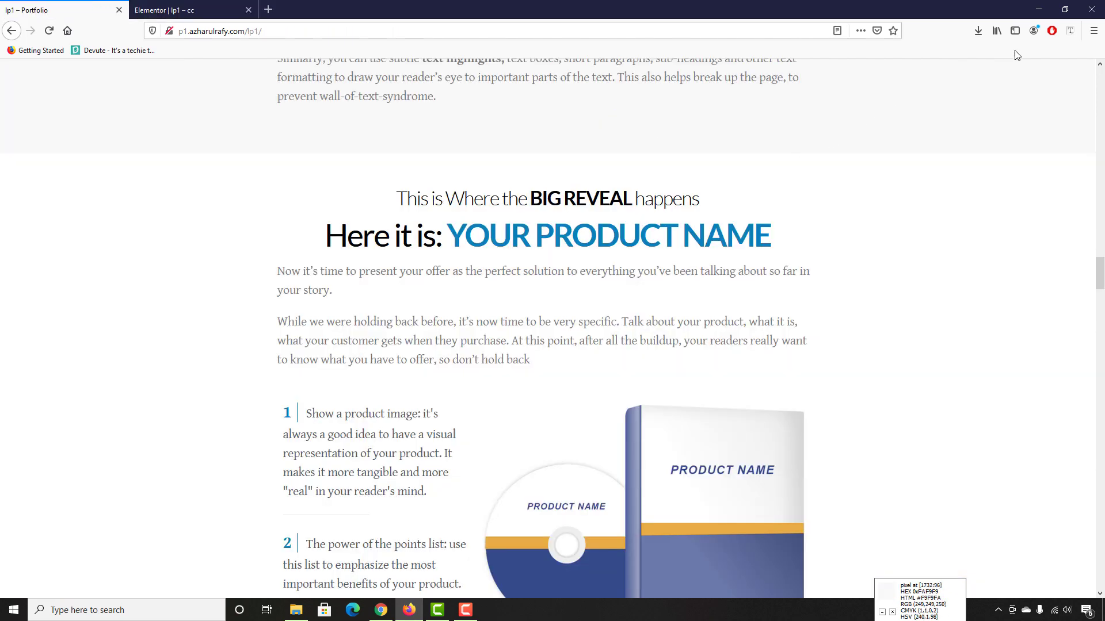
left_click(1070, 30)
left_click(724, 236)
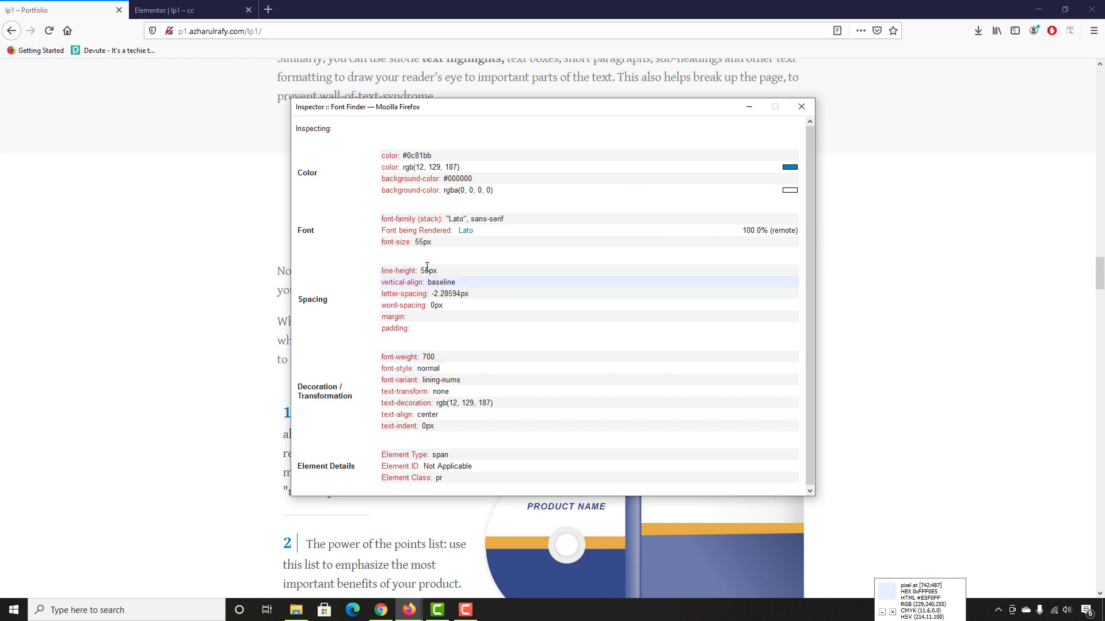
left_click(802, 106)
left_click(166, 9)
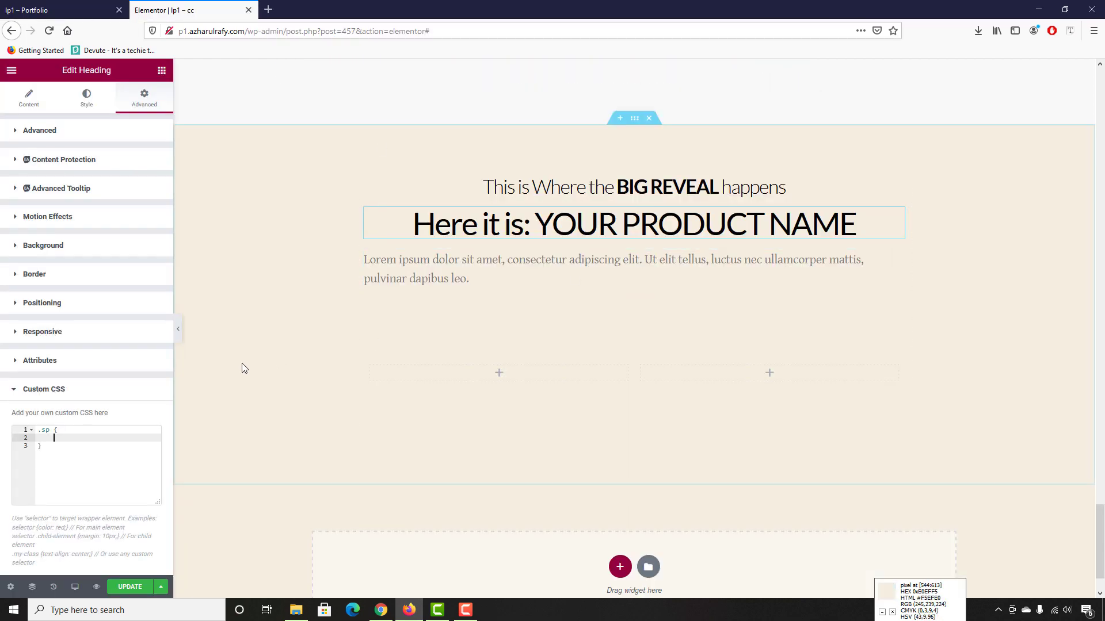
Add font-weight: 700; to the heading's .sp rule
type("f")
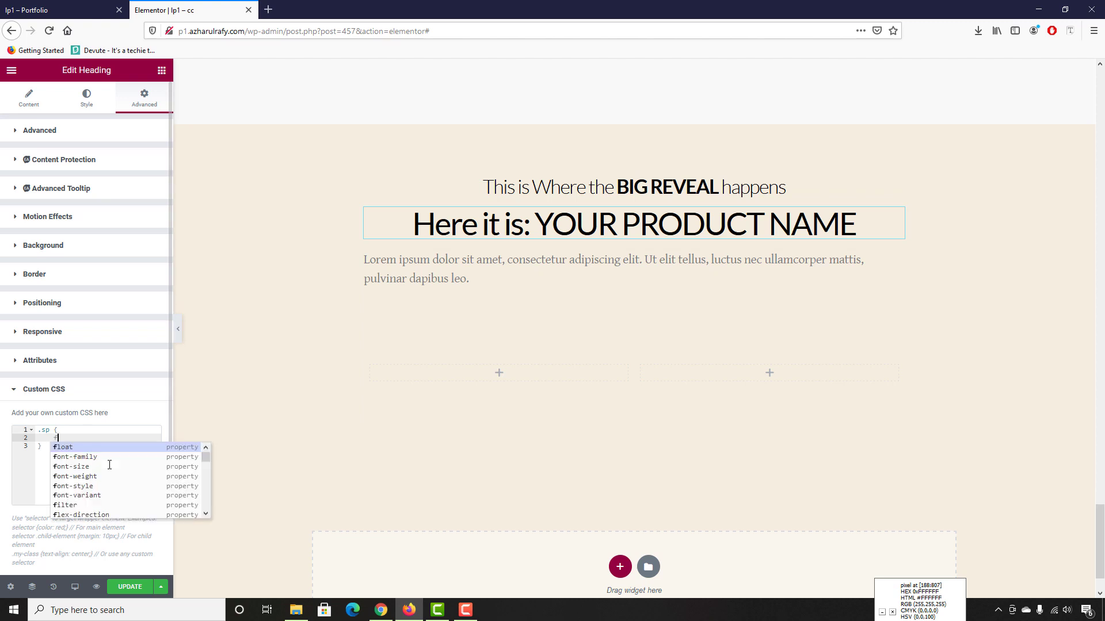
type("ont-w")
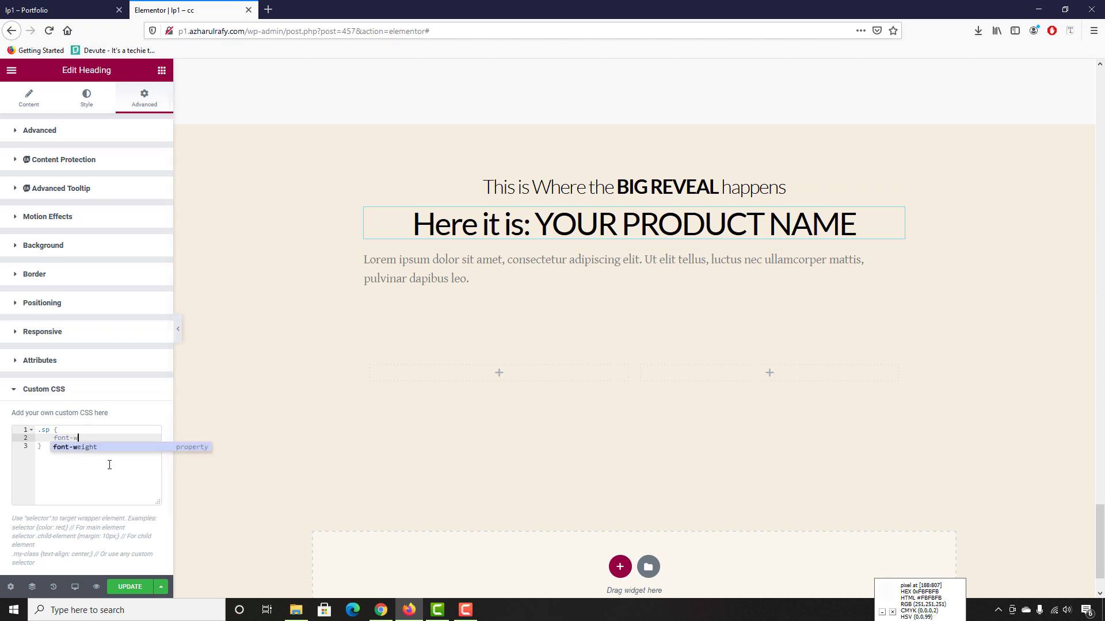
key("Return")
type("700;")
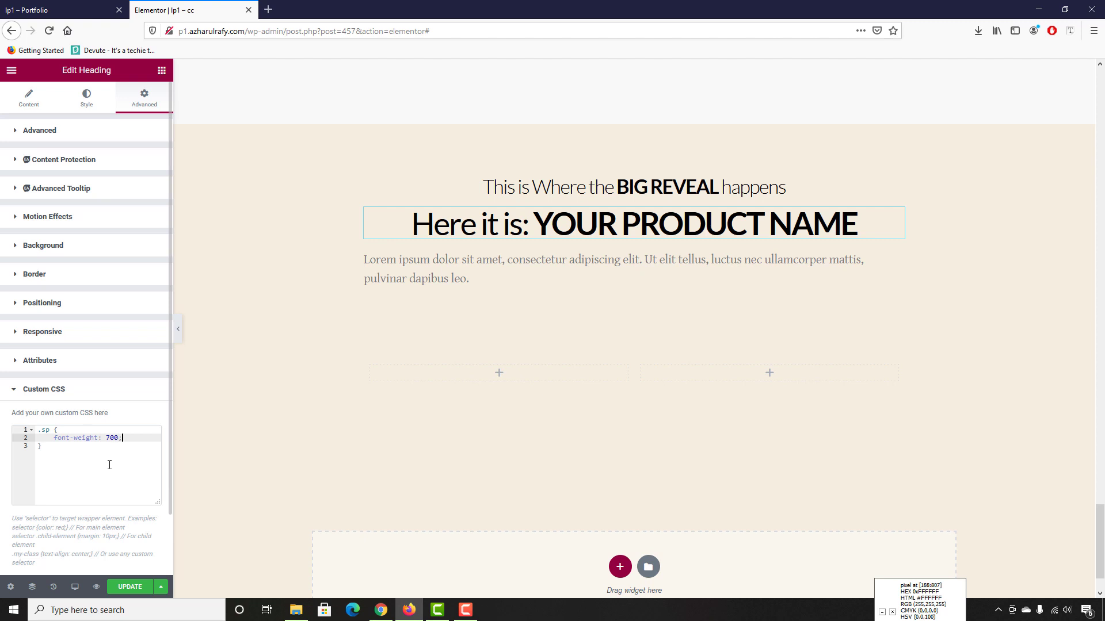
Add color: #0C81BB; above the font-weight line in the heading's .sp rule
key("Up")
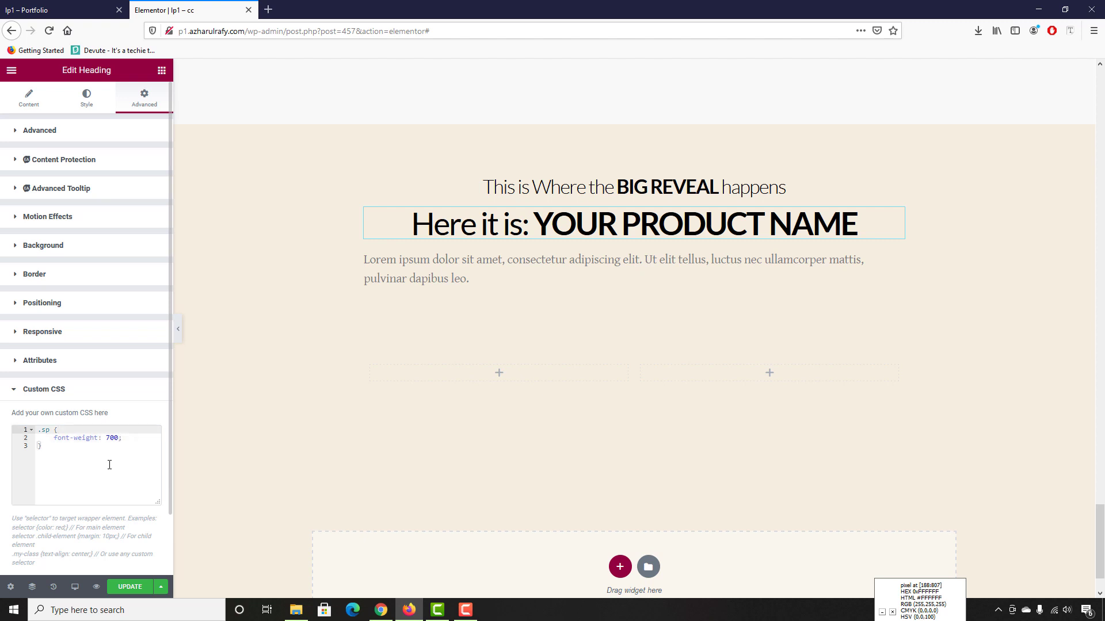
key("Return")
type("color:")
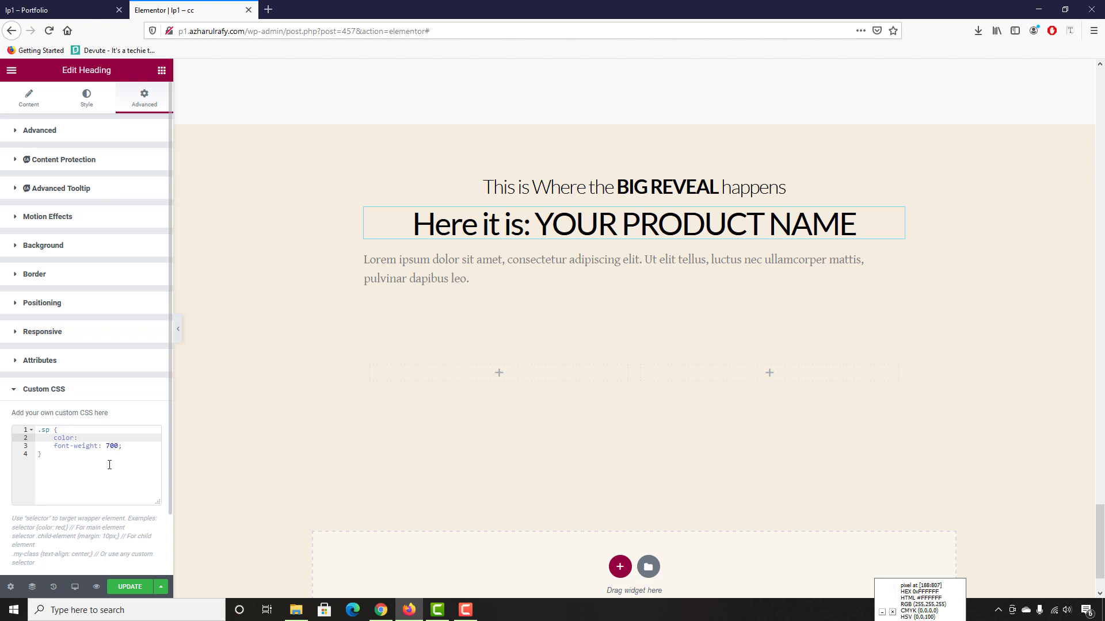
left_click(57, 10)
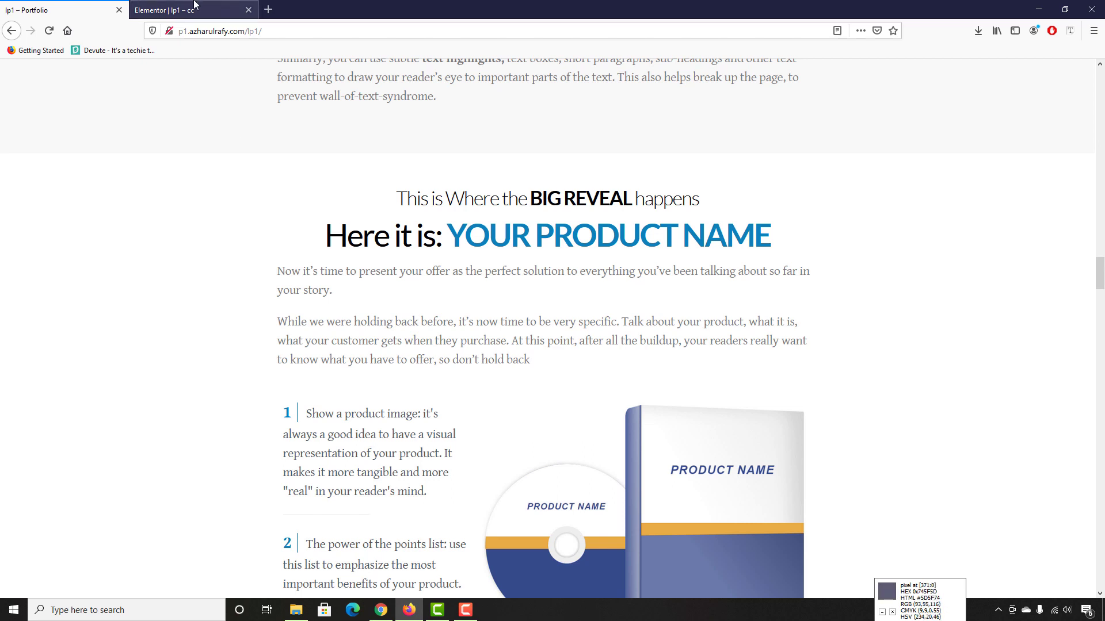
left_click(173, 10)
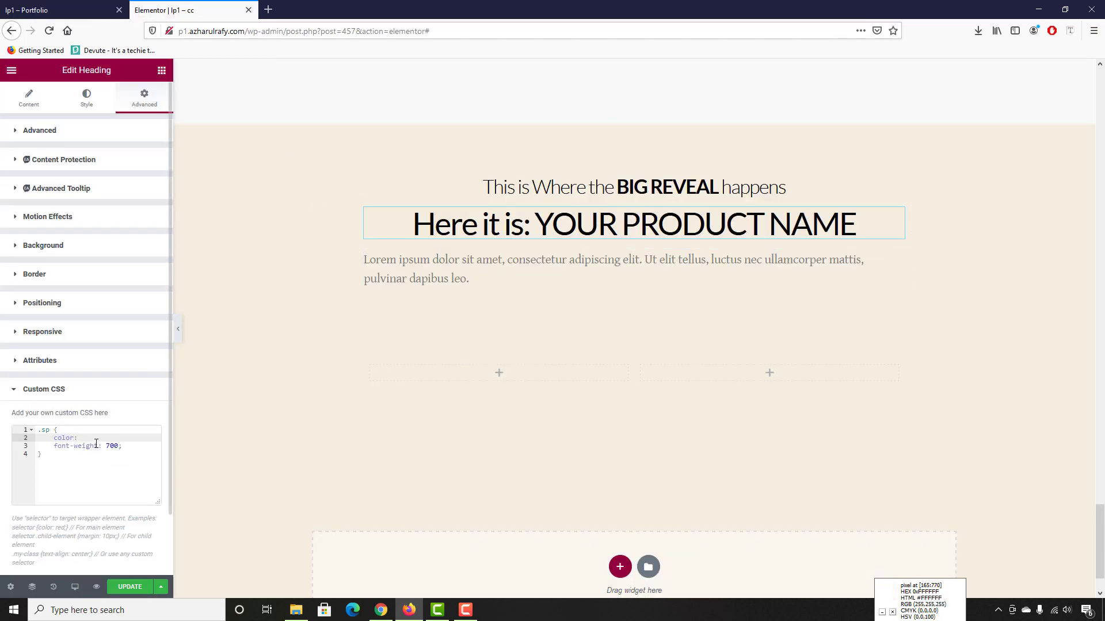
type("0C81BB")
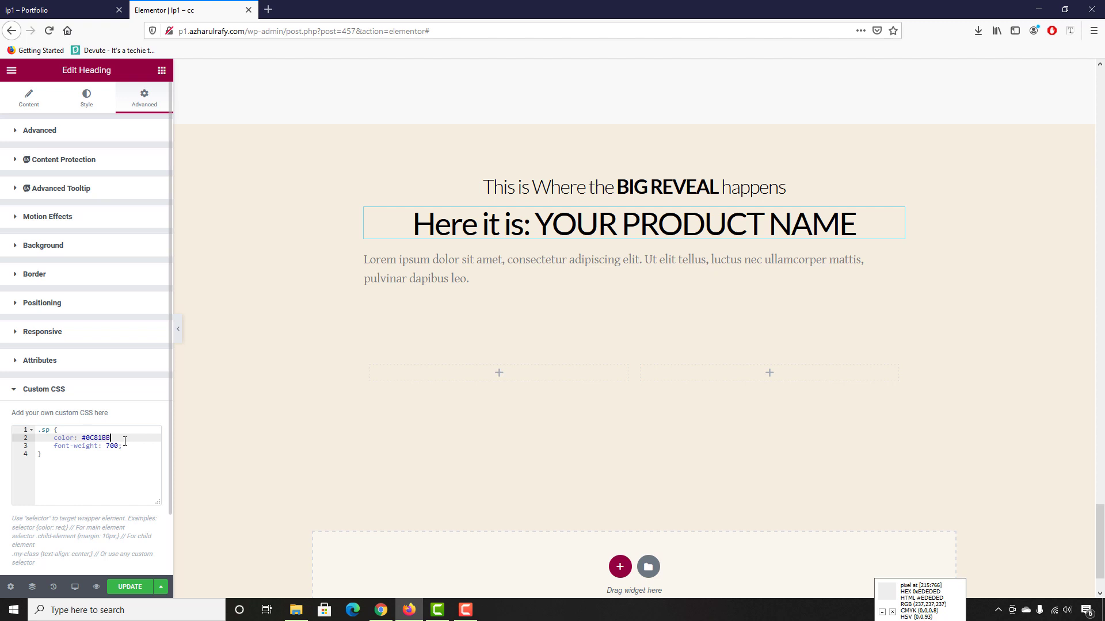
type(";")
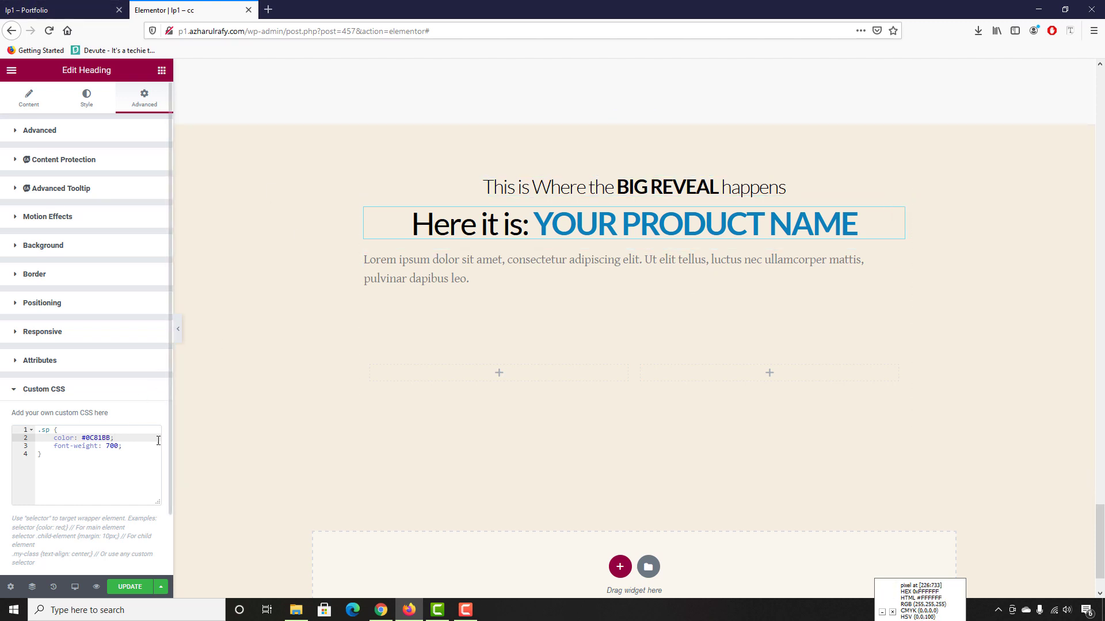
Copy the two reference paragraphs below the product name heading, from "Now it's time to present your offer" to "so don't hold back"
left_click(50, 7)
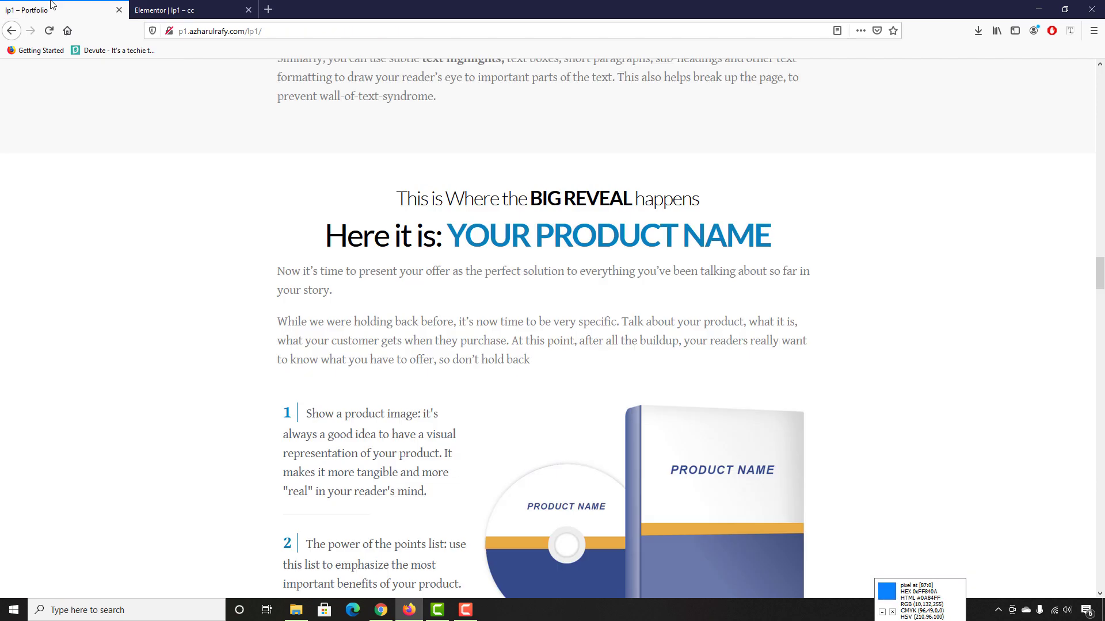
scroll(167, 227, "down", 2)
left_click(206, 13)
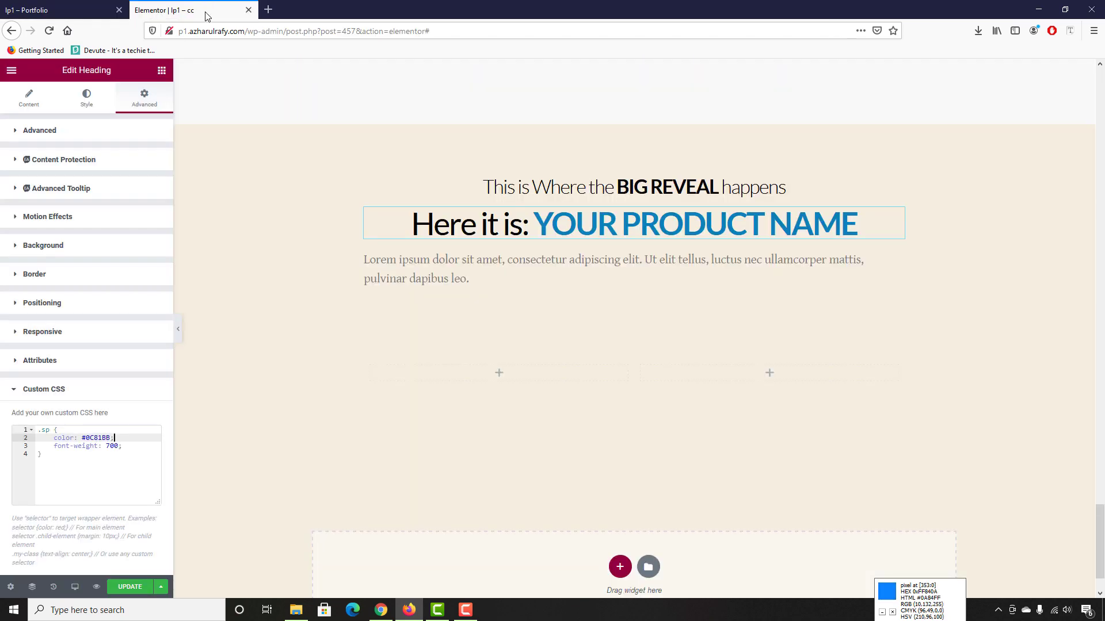
left_click(6, 6)
left_click_drag(413, 222, 530, 245)
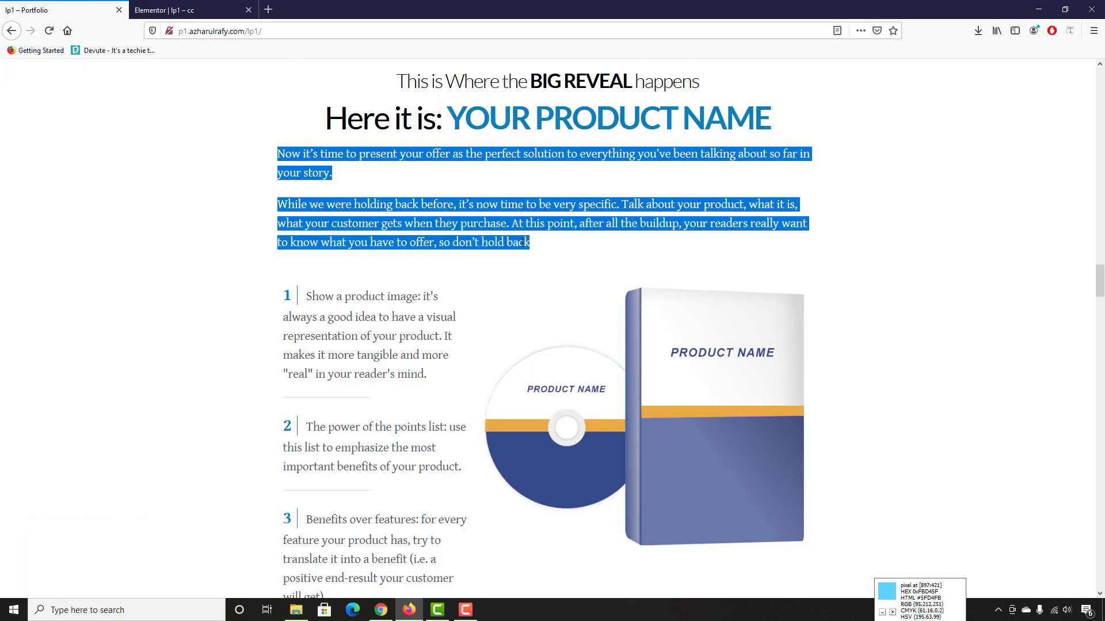
right_click(530, 245)
left_click(576, 250)
Replace the Lorem ipsum placeholder below the product name heading with the two copied reference paragraphs
left_click(268, 8)
left_click(242, 9)
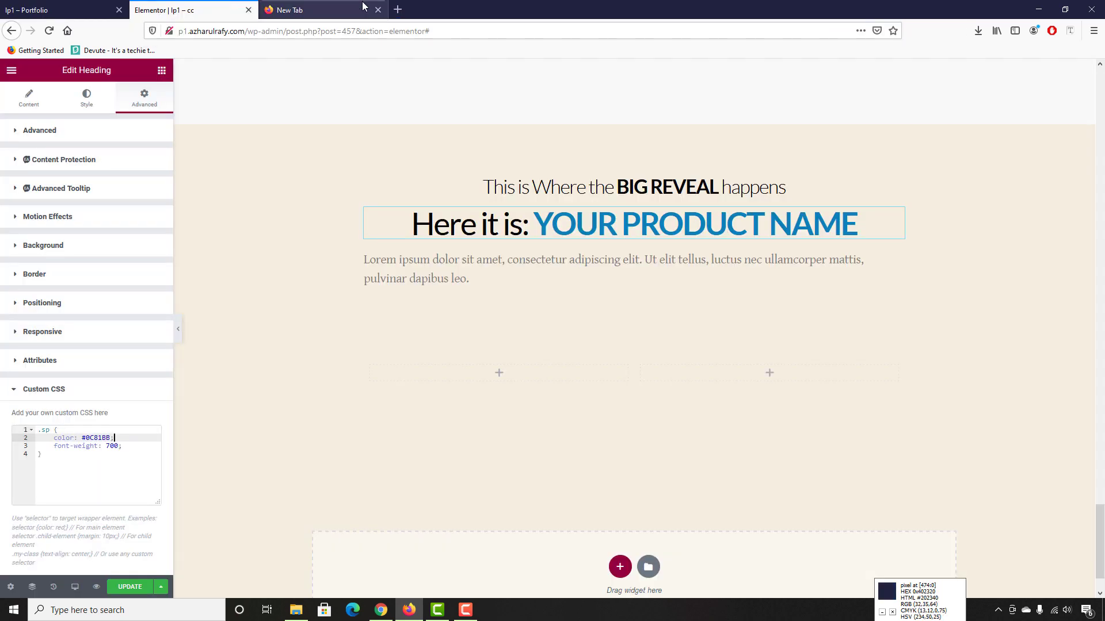
left_click(378, 9)
left_click(414, 282)
left_click(96, 311)
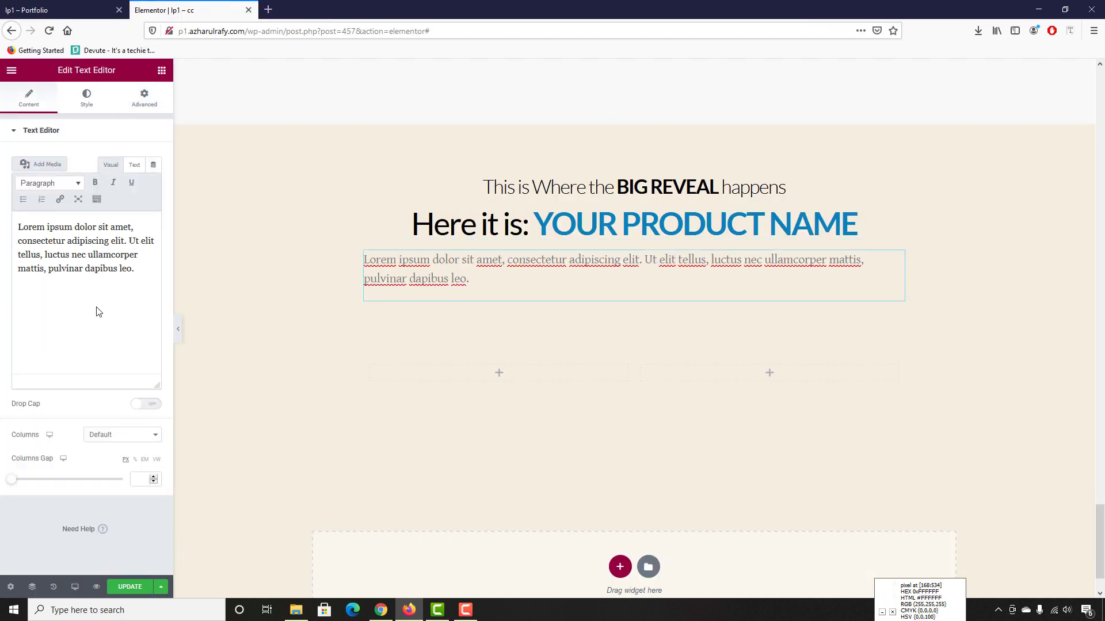
key("ctrl+a")
key("ctrl+v")
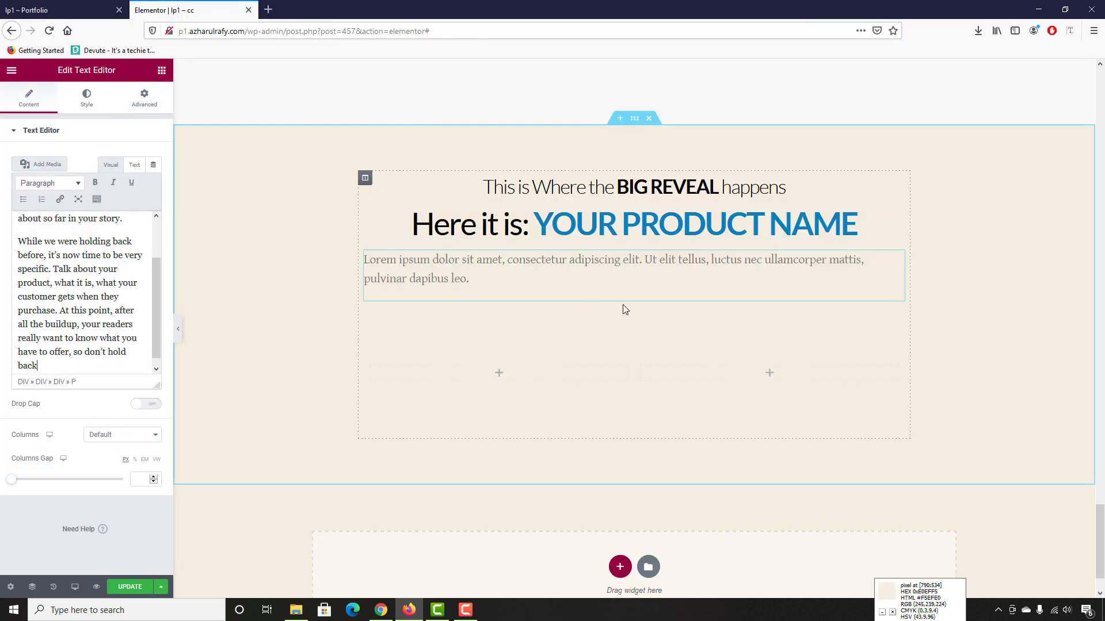
Check the reference's product area, and add an Image widget to the right column of the inner section below the paragraphs
left_click(74, 5)
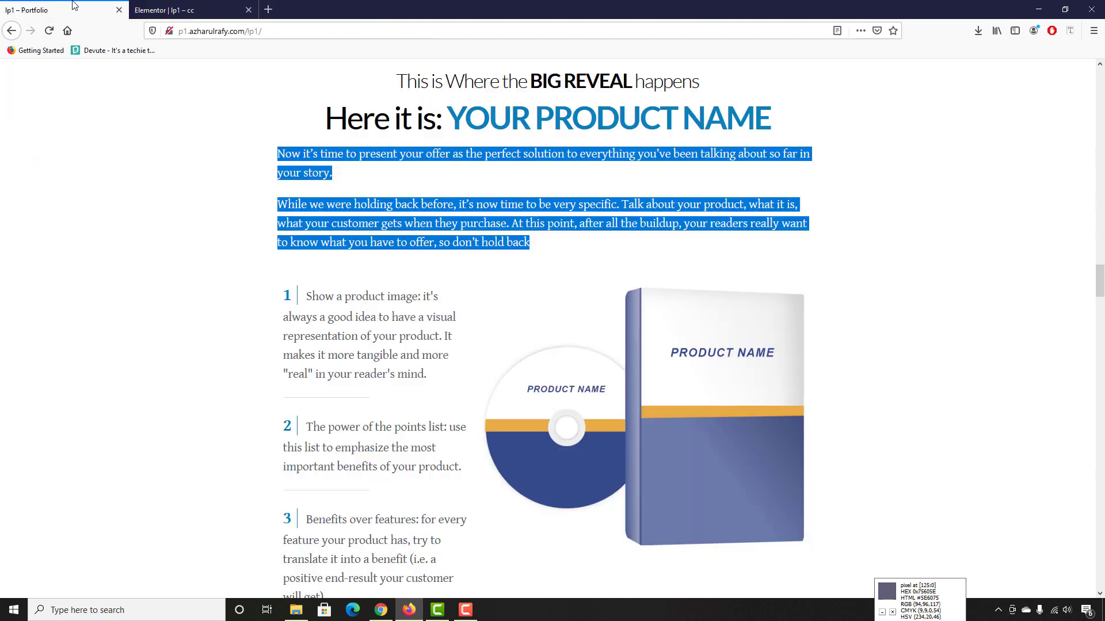
scroll(587, 310, "down", 2)
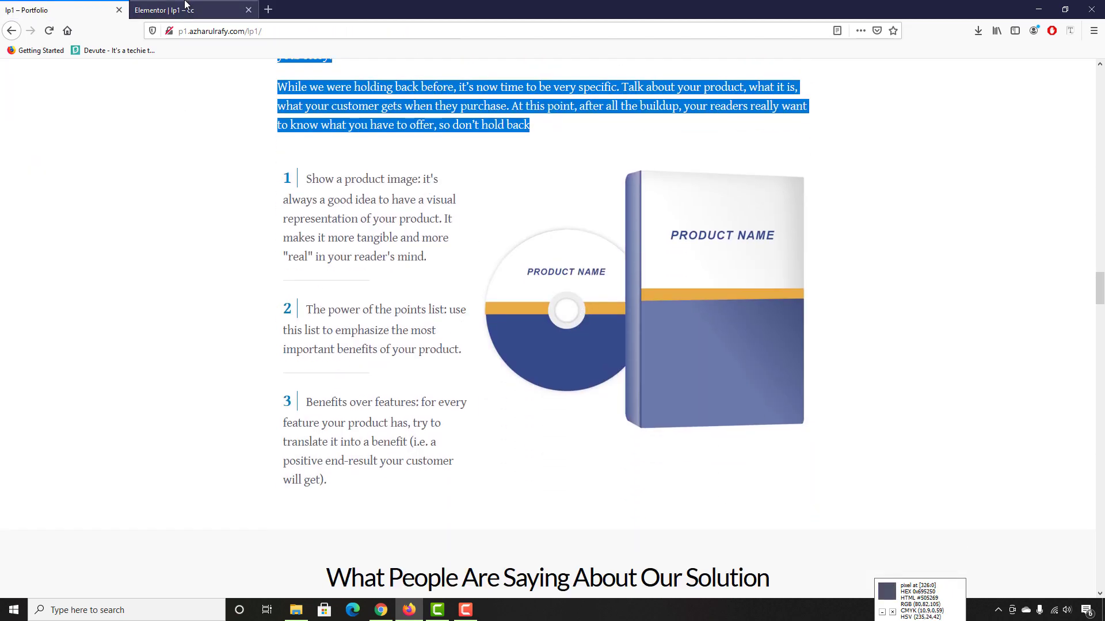
left_click(187, 10)
left_click(769, 446)
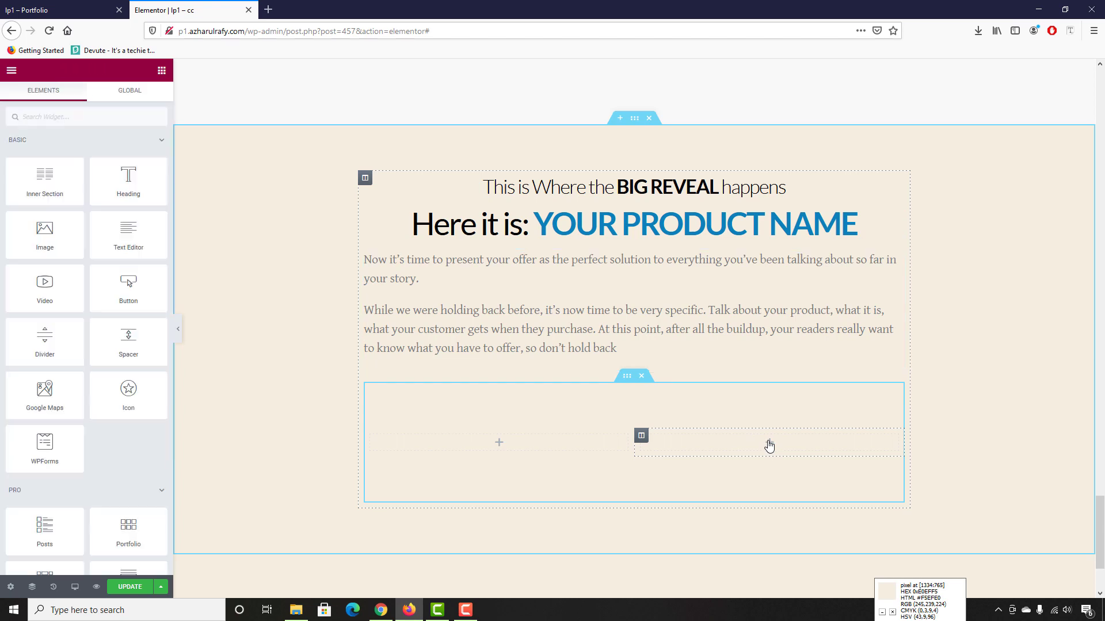
left_click_drag(44, 242, 769, 442)
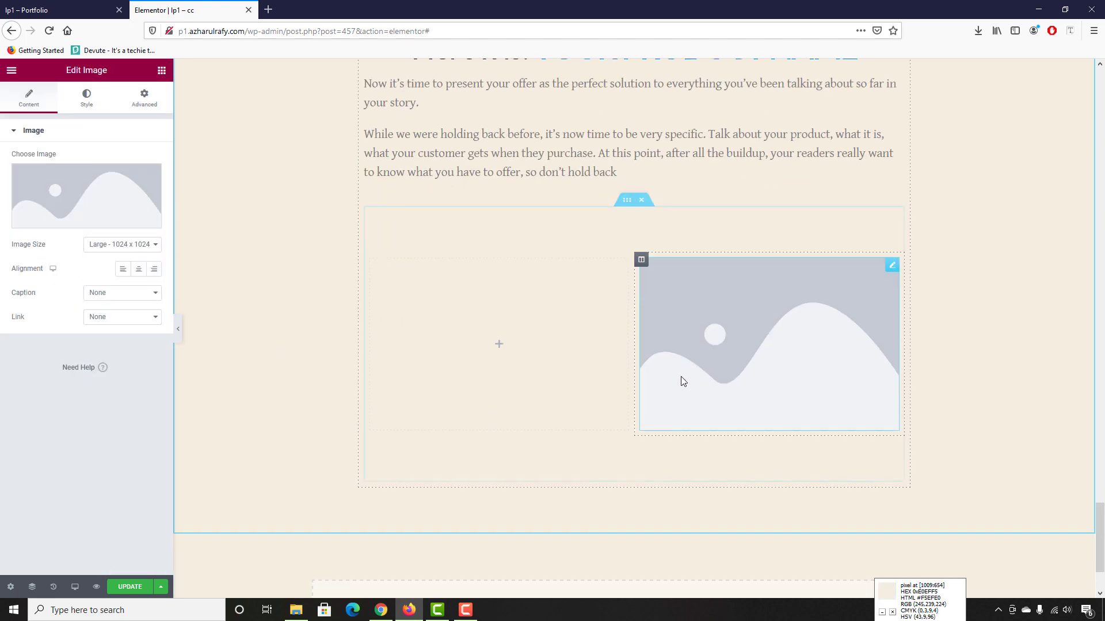
Insert the product box and disc picture Screenshot_1-1.png from the media library into the image widget
left_click(60, 225)
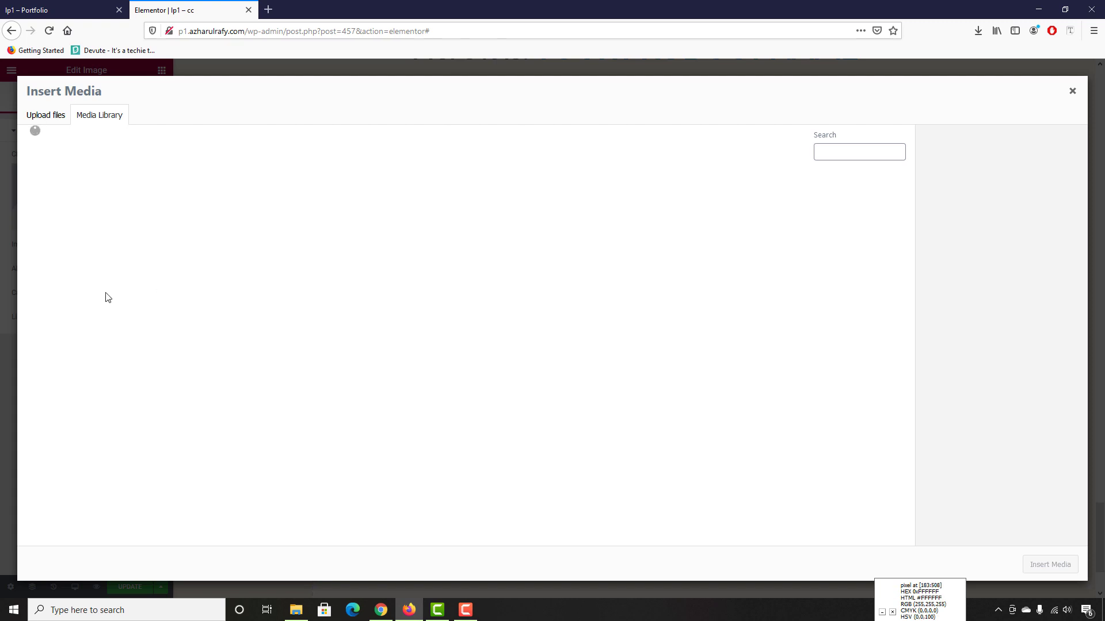
scroll(593, 334, "down", 5)
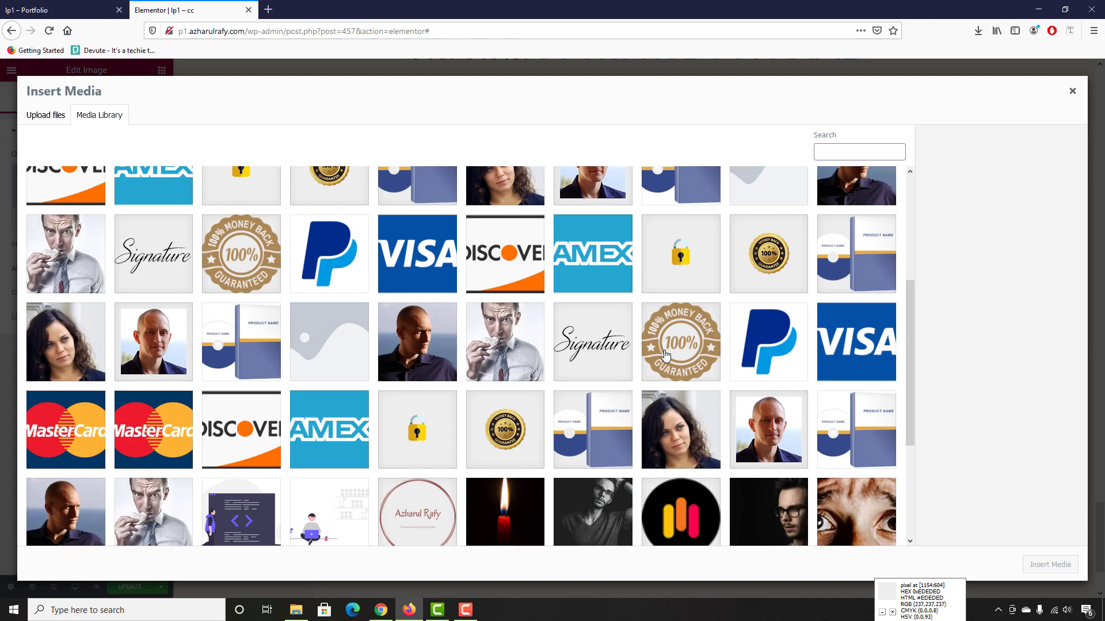
left_click(593, 332)
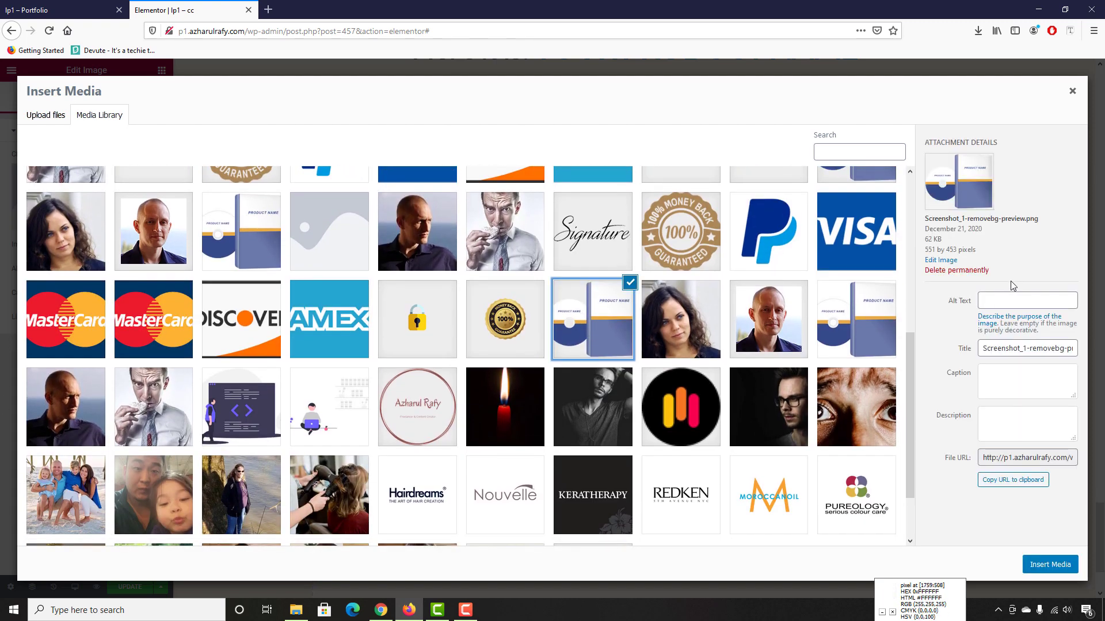
scroll(493, 428, "down", 2)
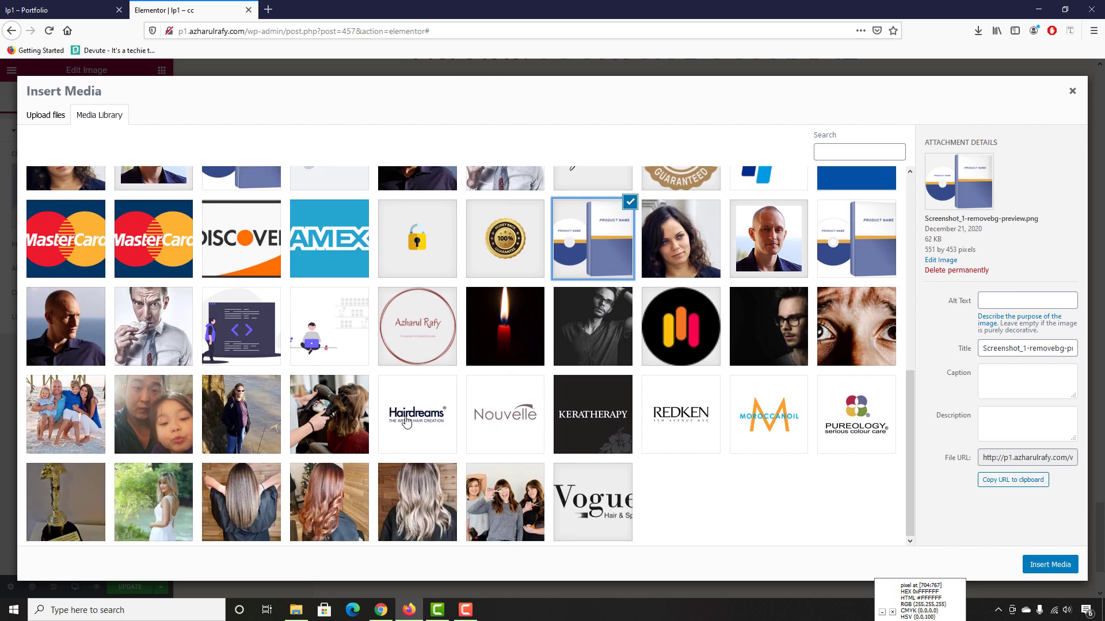
scroll(406, 423, "up", 3)
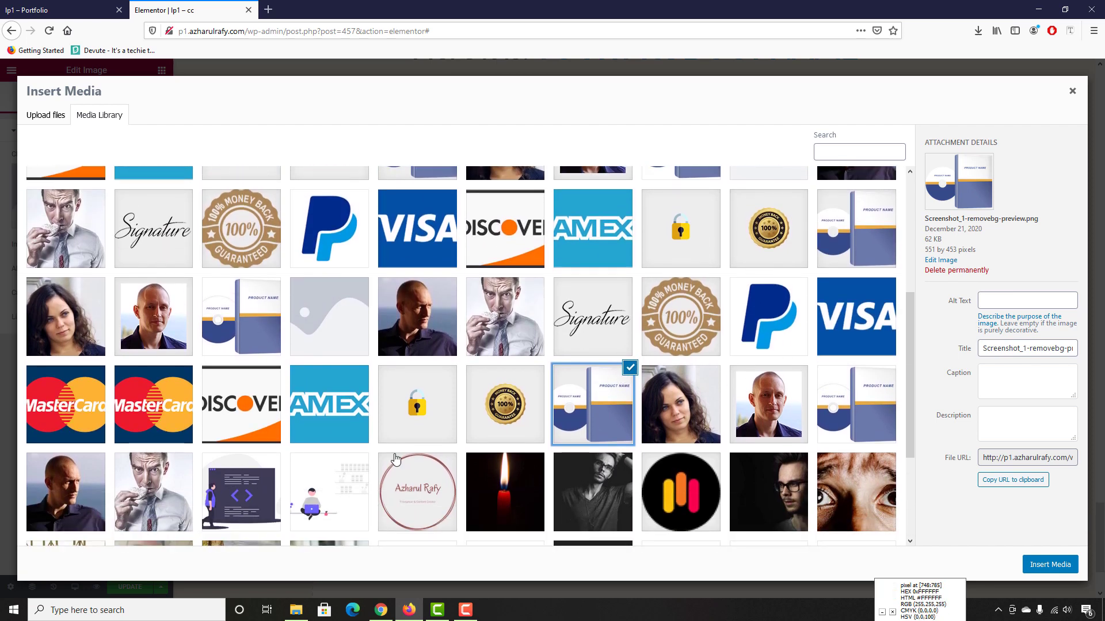
left_click(218, 319)
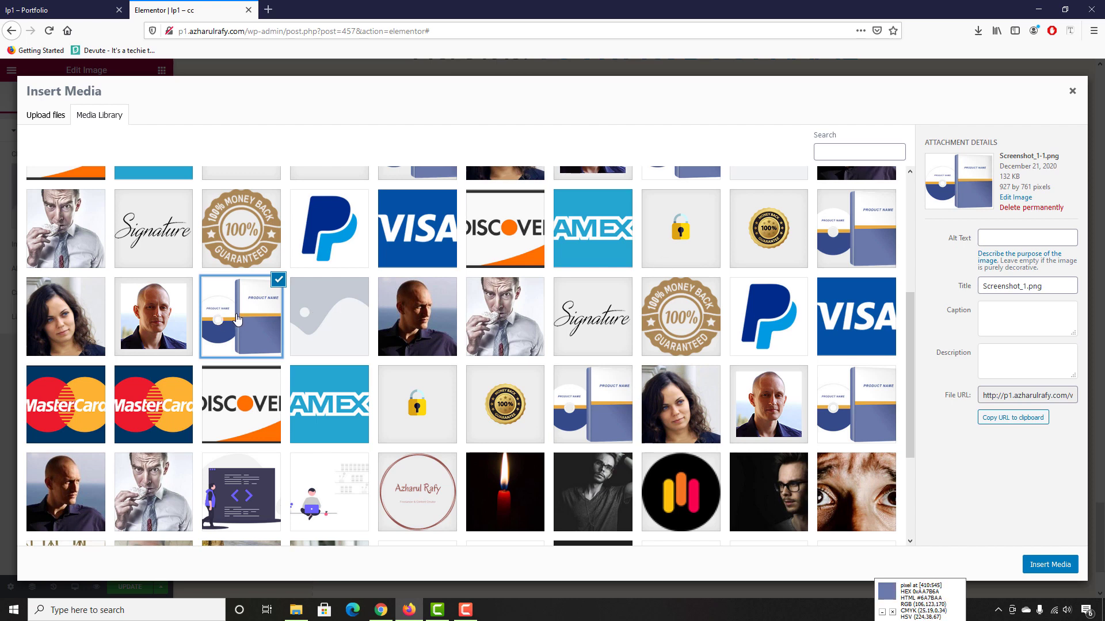
left_click(1050, 564)
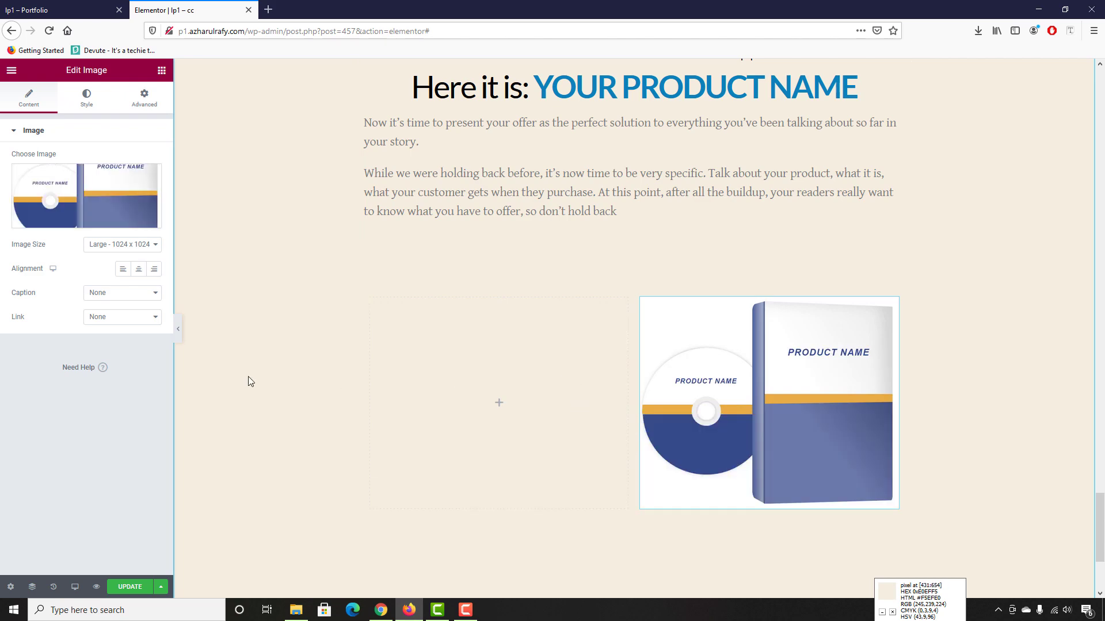
Set the product image's size to Full
left_click(28, 7)
left_click(227, 4)
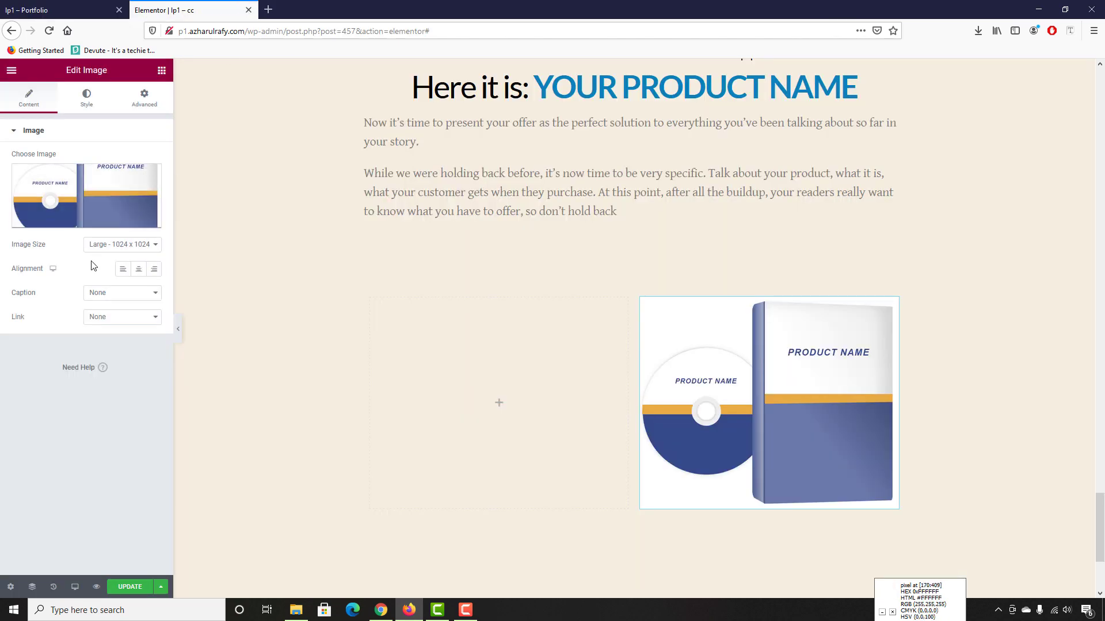
left_click(107, 244)
left_click(97, 359)
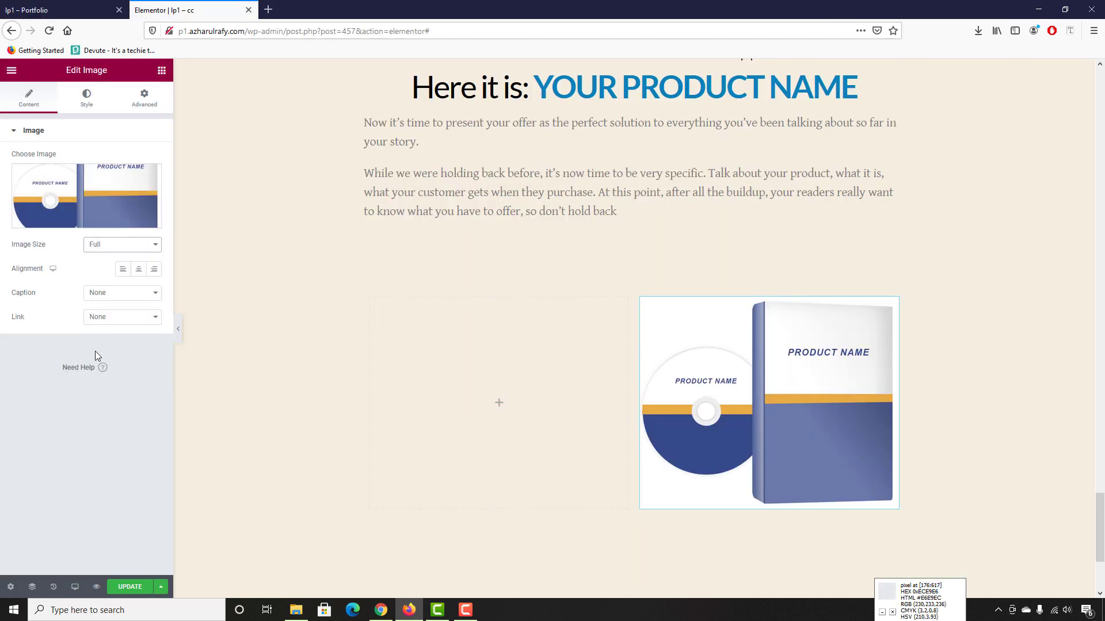
Examine the background and layout of the reference page's BIG REVEAL section
left_click(34, 10)
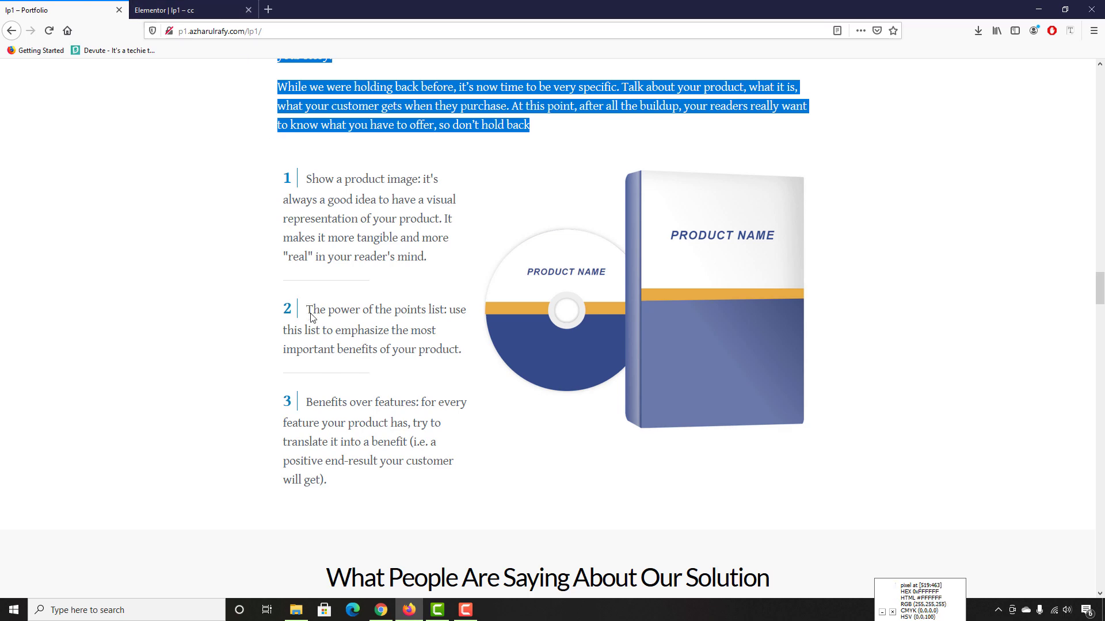
scroll(425, 268, "up", 4)
scroll(222, 351, "down", 2)
scroll(222, 350, "down", 1)
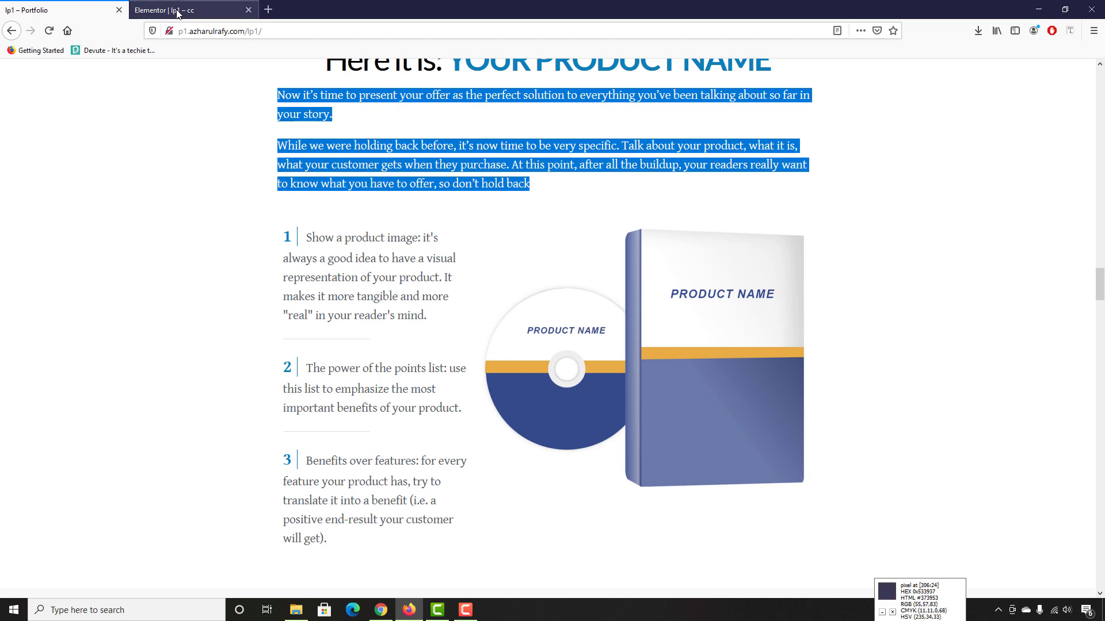
scroll(191, 277, "up", 2)
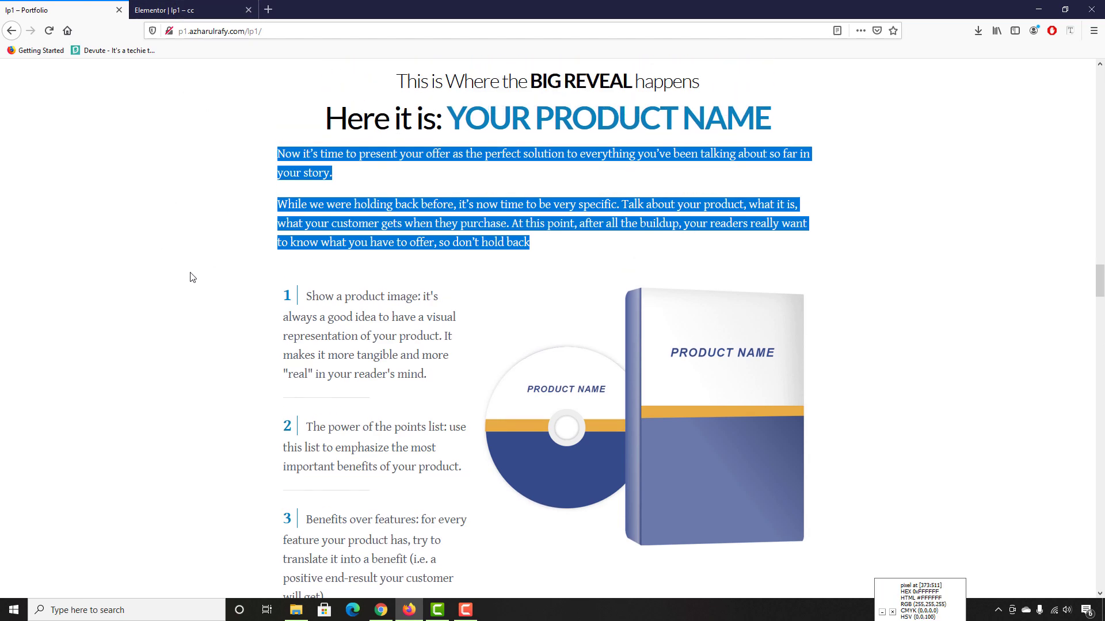
scroll(176, 247, "down", 2)
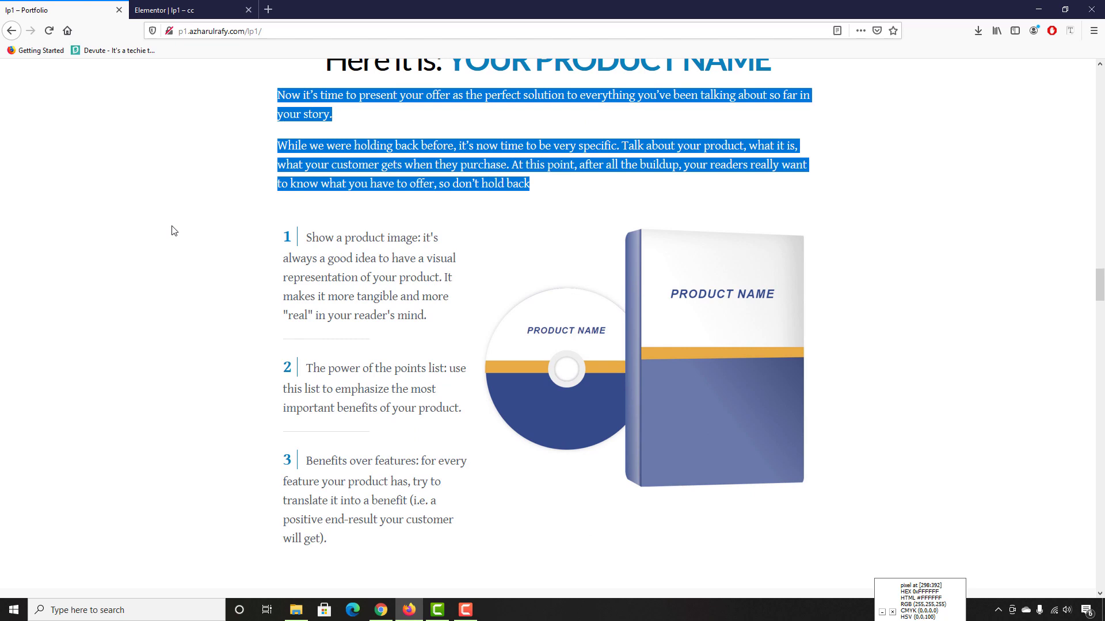
Set the BIG REVEAL section's background color to #FFFFFF
left_click(184, 5)
scroll(460, 172, "up", 3)
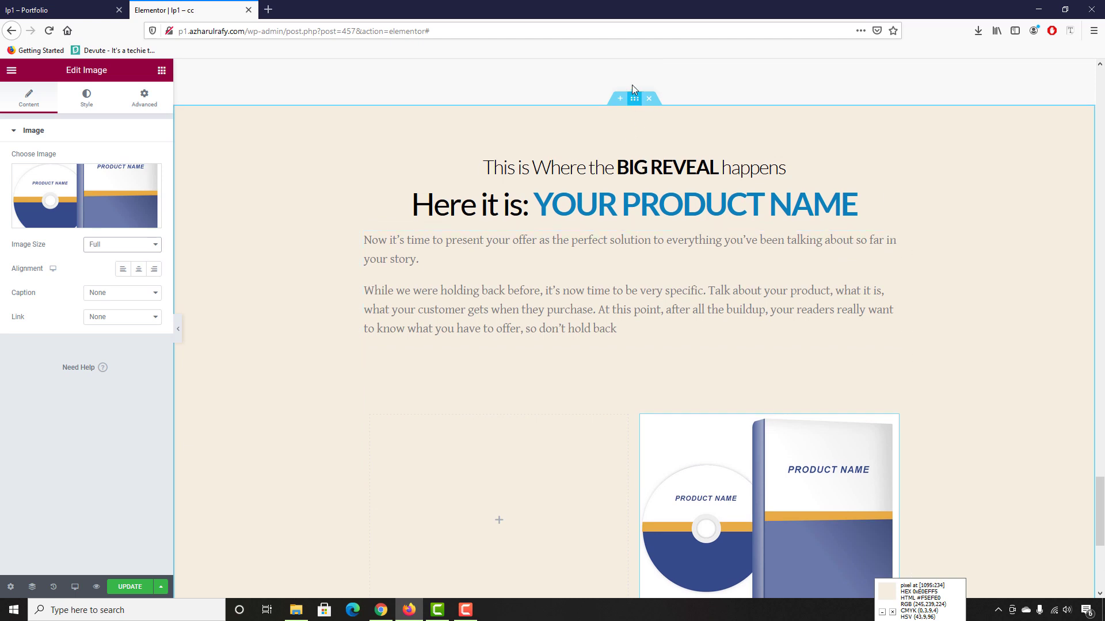
left_click(634, 100)
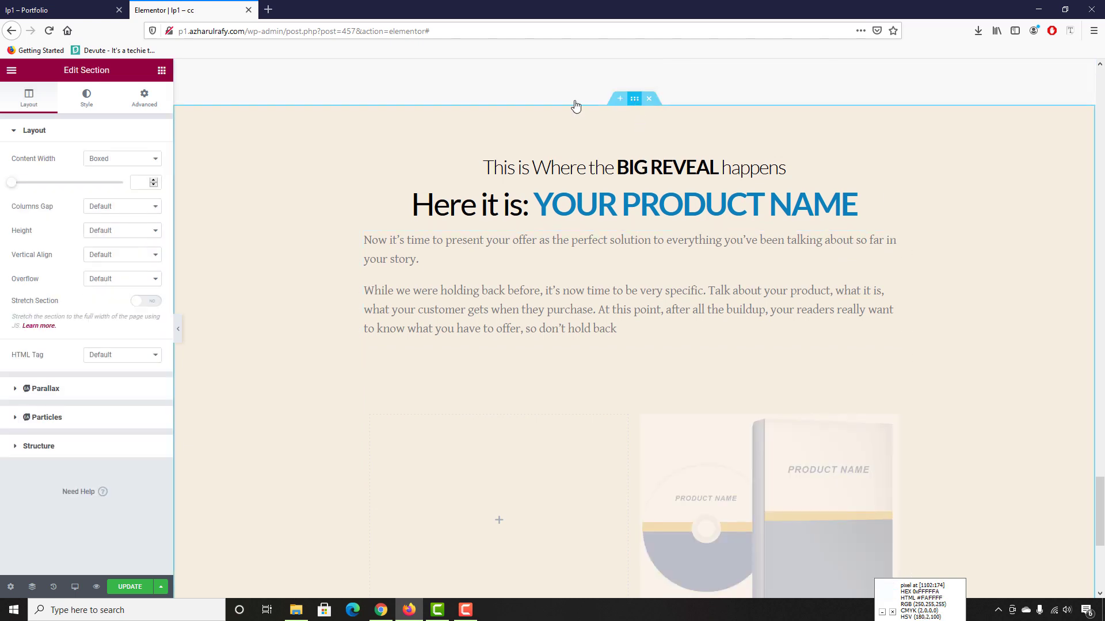
left_click(85, 102)
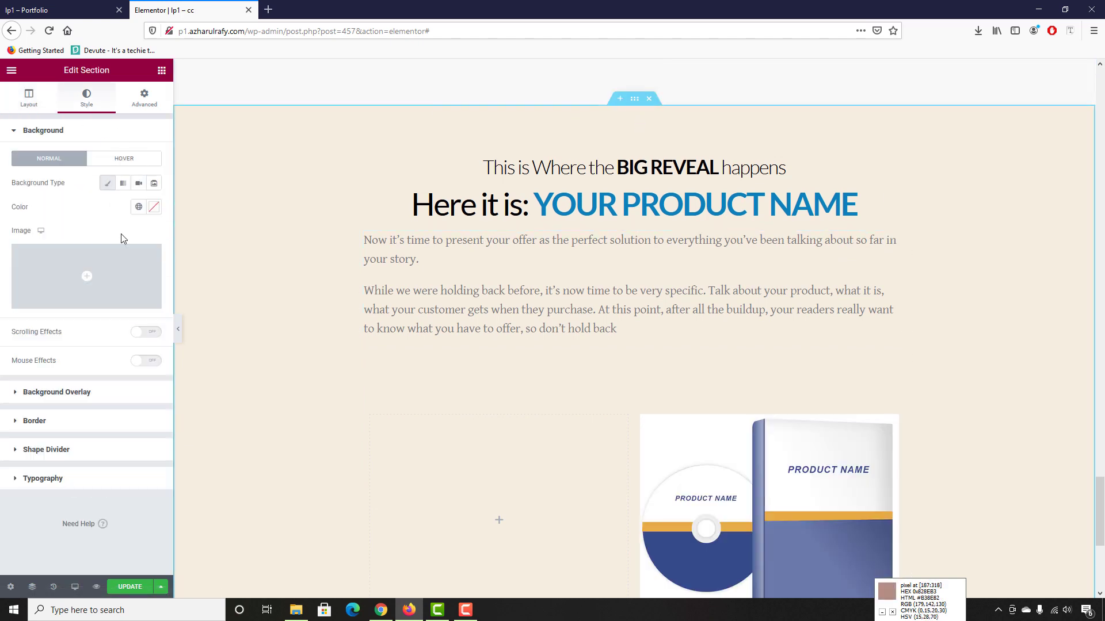
left_click(139, 207)
left_click(153, 208)
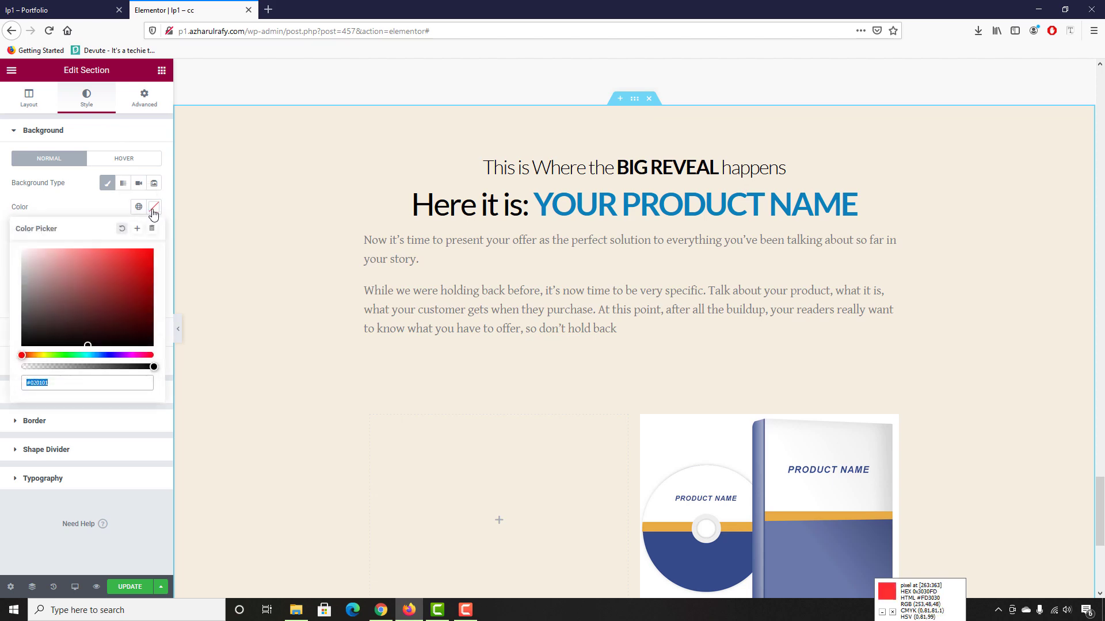
left_click(37, 385)
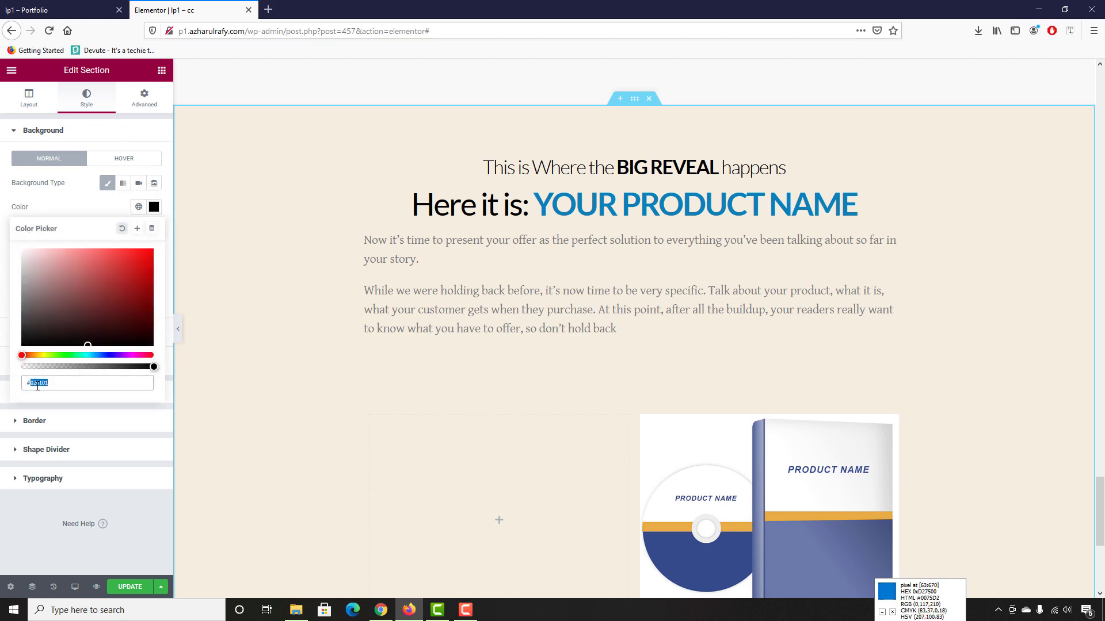
type("FFFFFF")
scroll(373, 352, "down", 5)
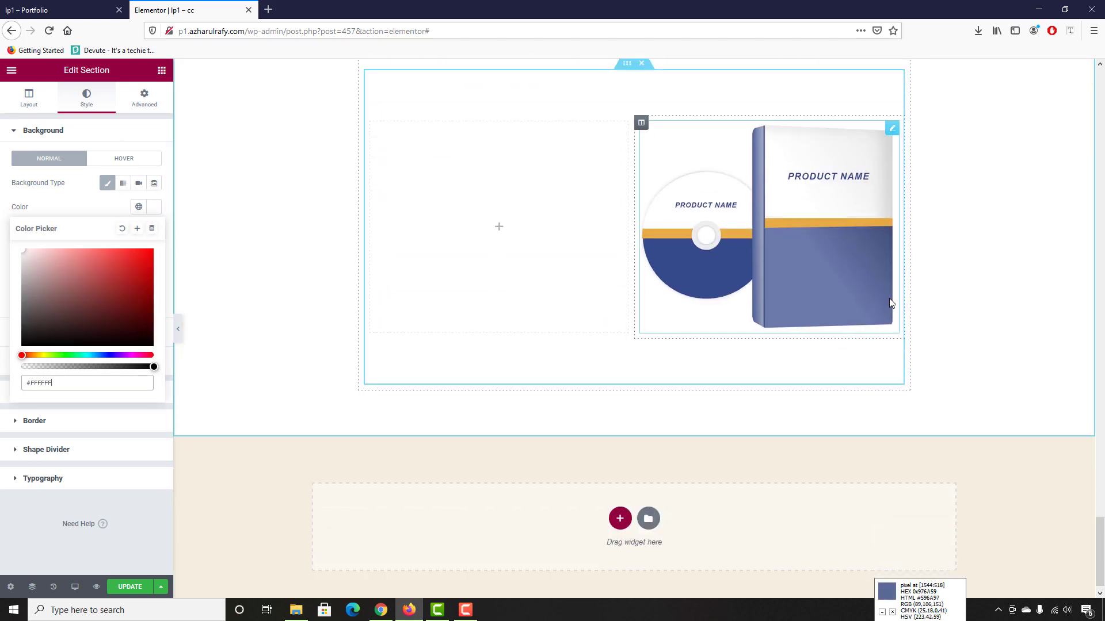
scroll(325, 406, "up", 2)
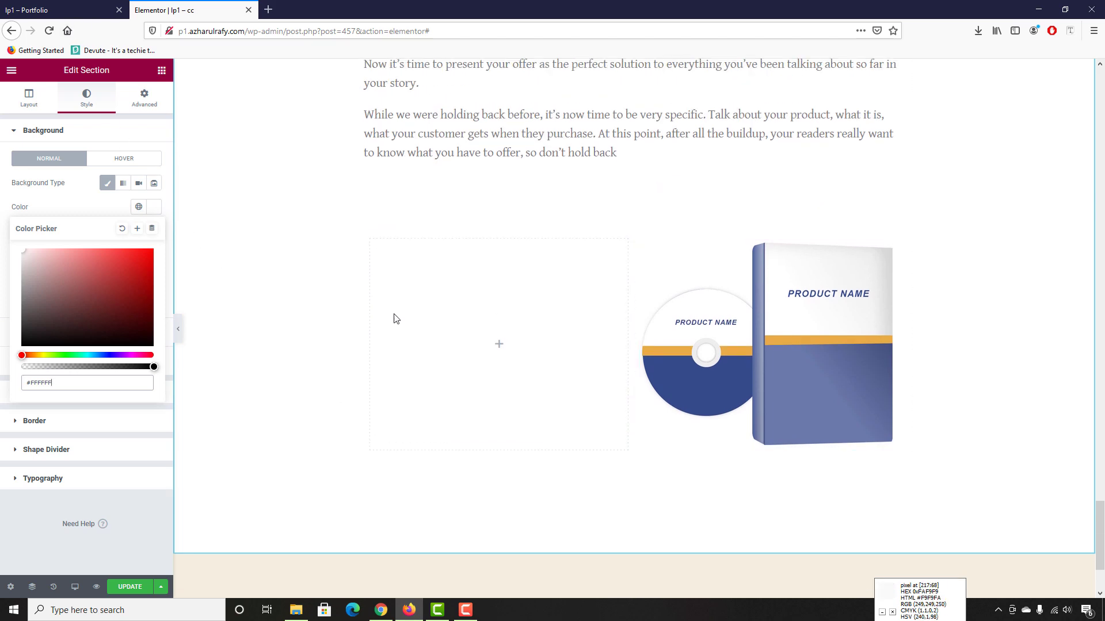
scroll(397, 333, "up", 2)
Add an Icon List widget to the empty column beside the product image and delete its second and third items
left_click(63, 10)
scroll(221, 241, "down", 1)
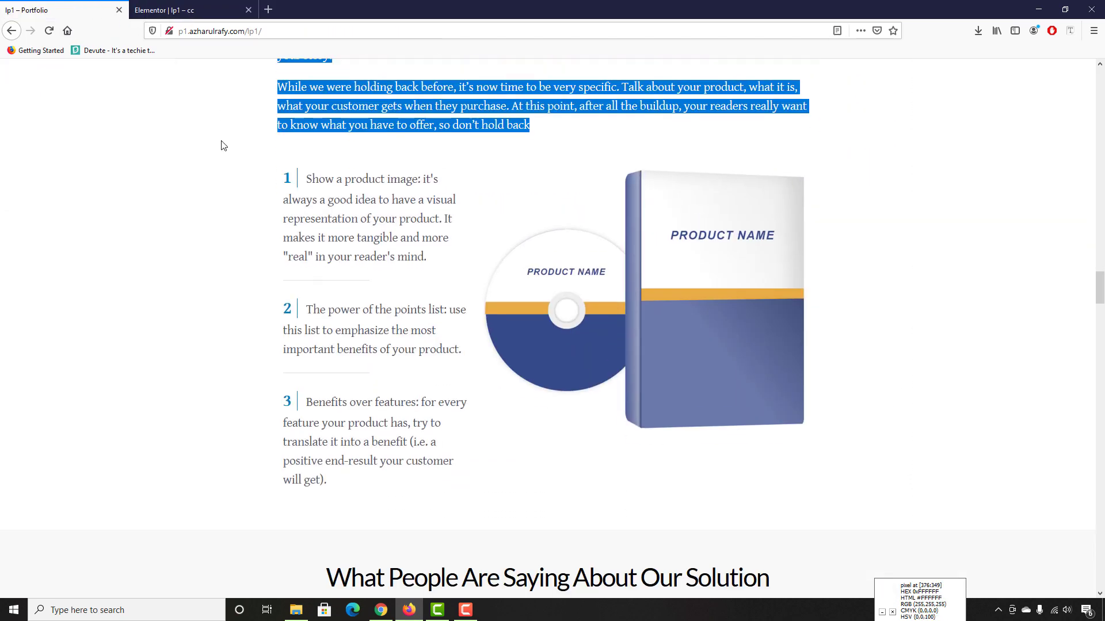
left_click(190, 10)
left_click(476, 474)
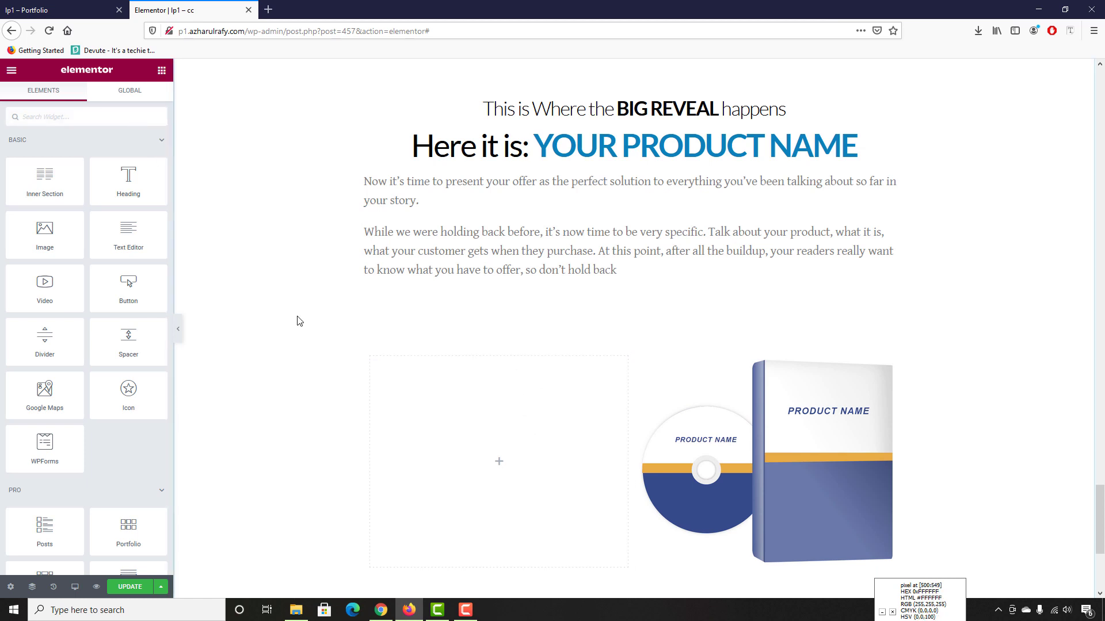
type("icon")
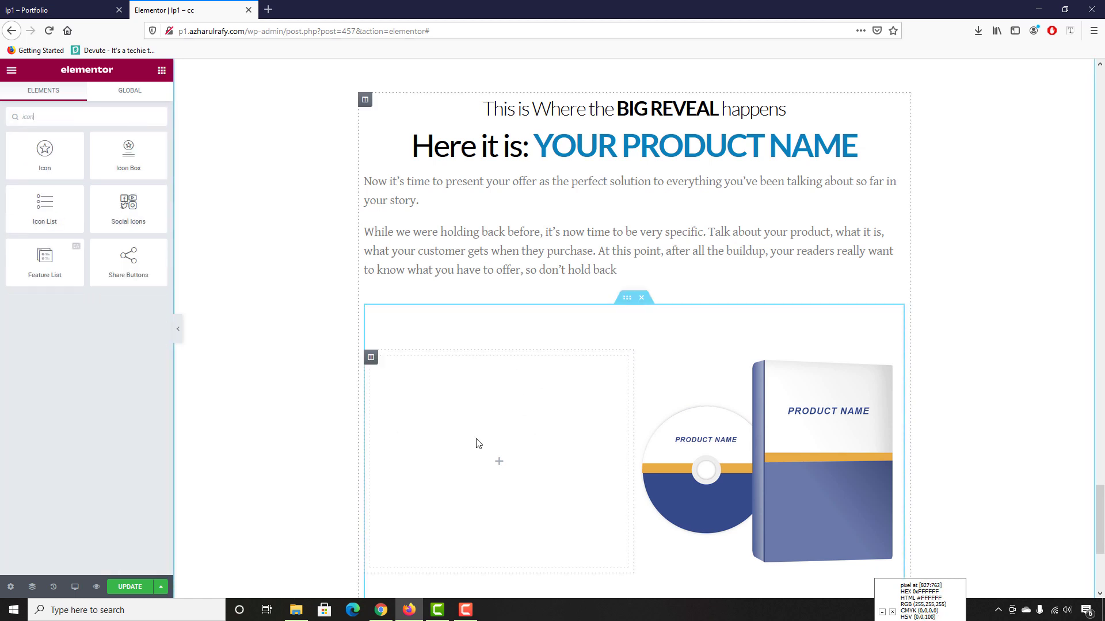
left_click_drag(45, 207, 535, 466)
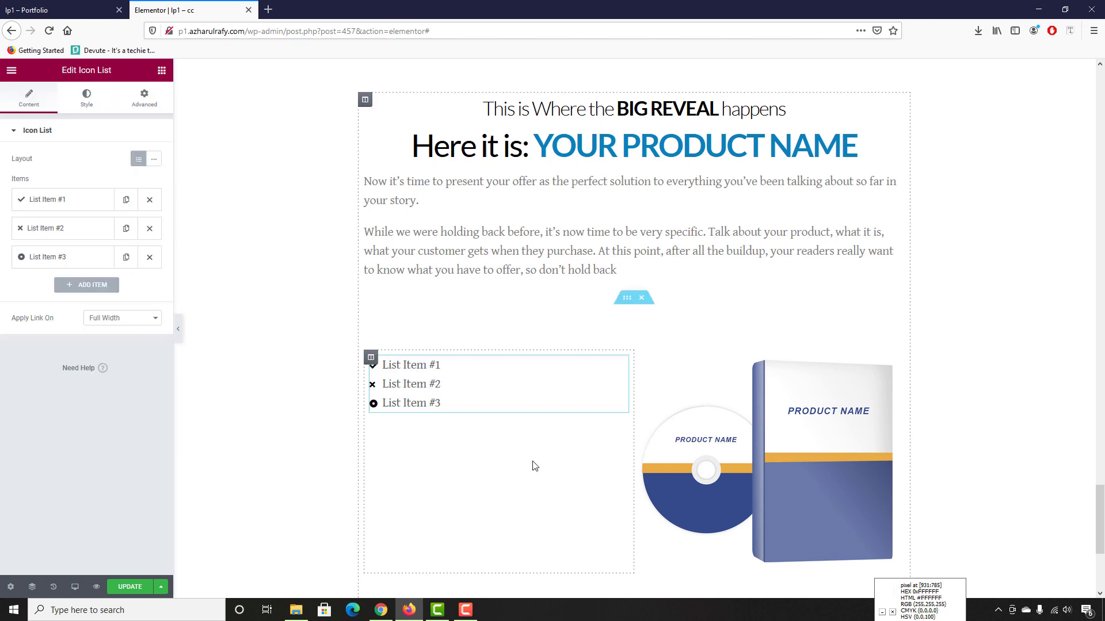
left_click(149, 257)
left_click(149, 229)
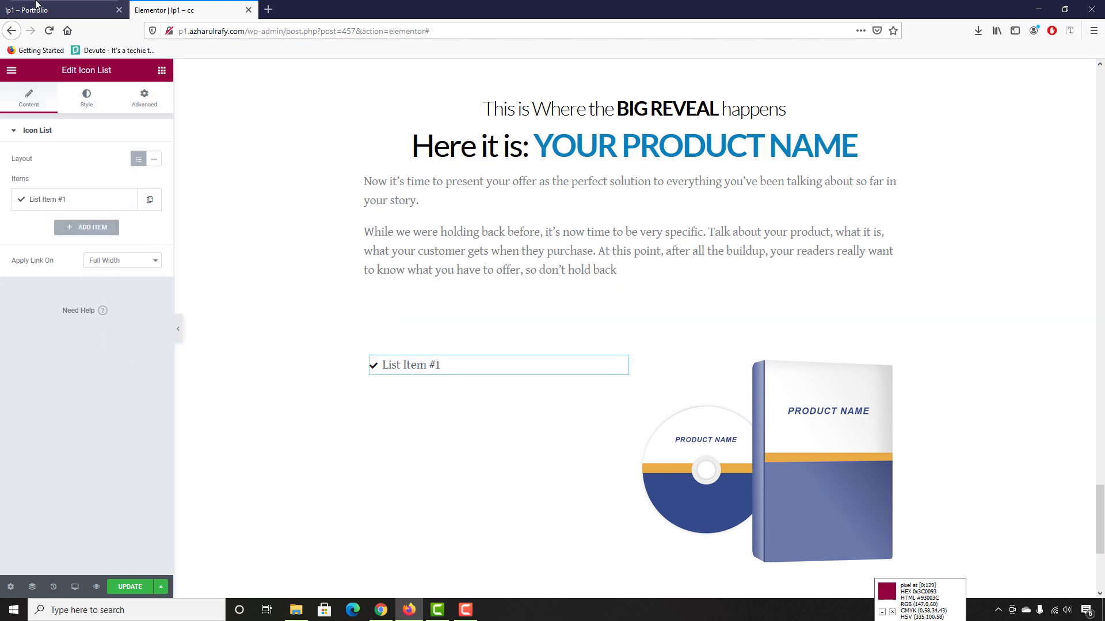
Copy the reference's first point, from "Show a product image" to "in your reader's mind.", and return to the page being built
left_click(58, 10)
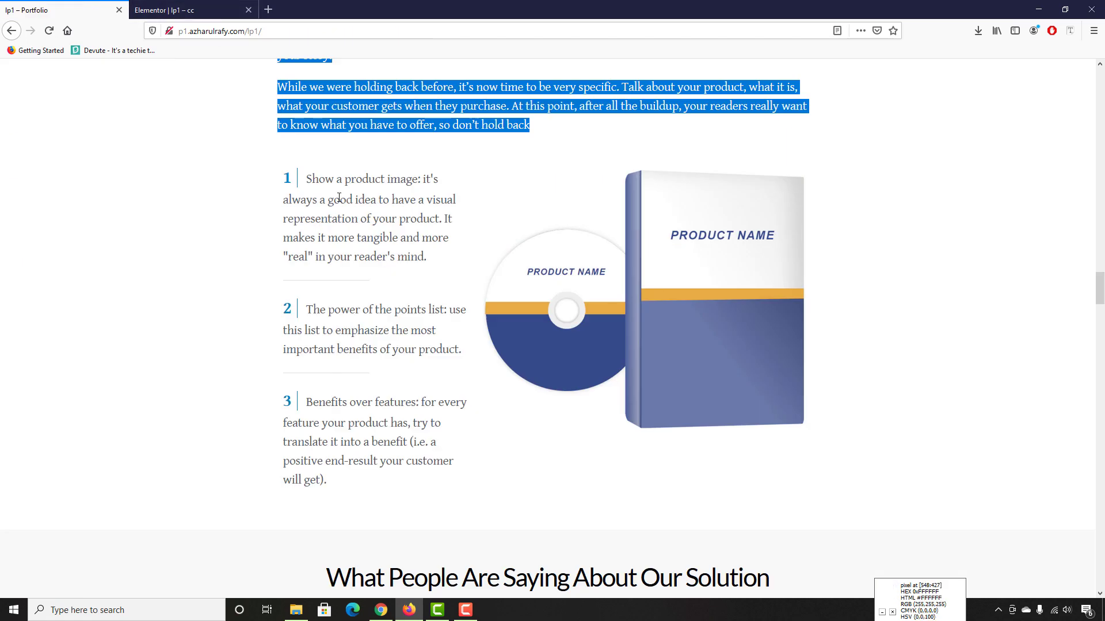
left_click_drag(427, 258, 306, 179)
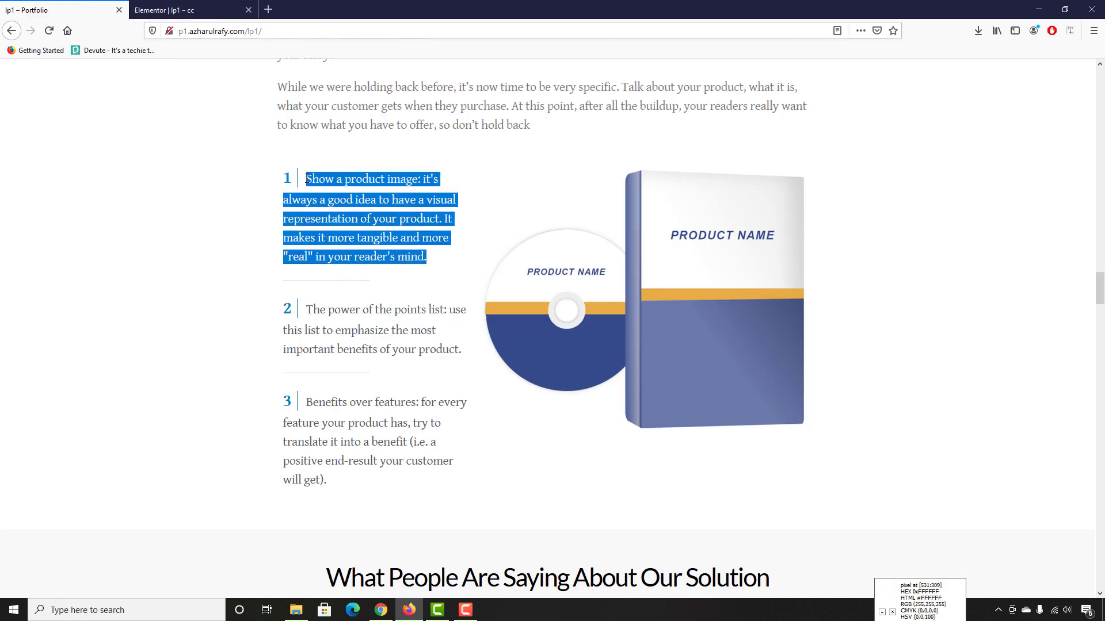
right_click(313, 176)
left_click(326, 186)
left_click(228, 5)
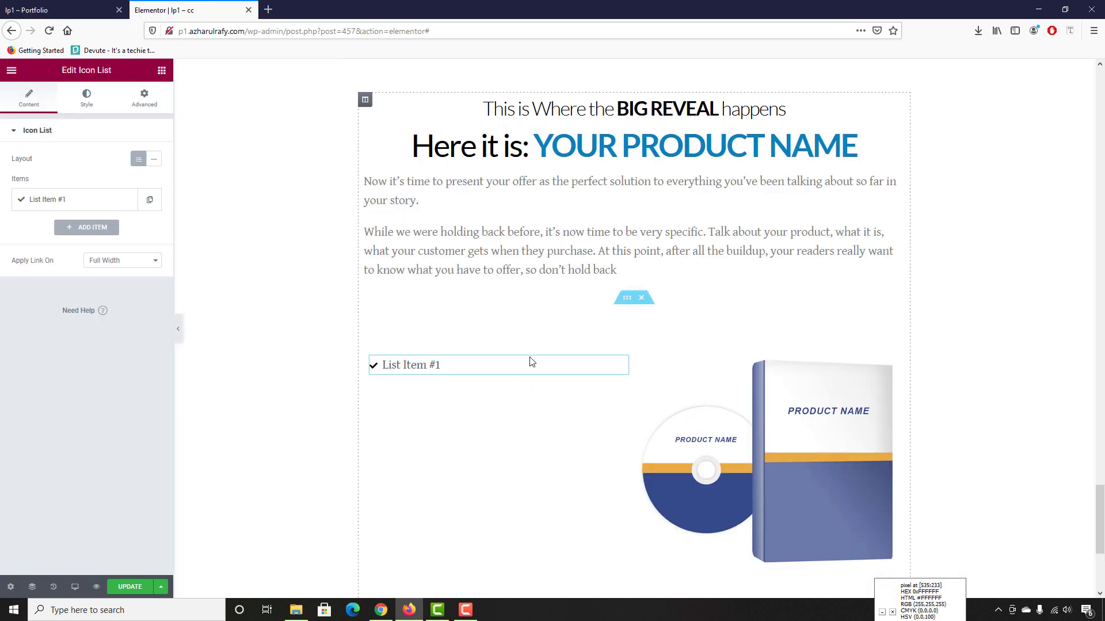
Replace the remaining list item's text with the copied "Show a product image" point and remove its check icon
left_click(88, 210)
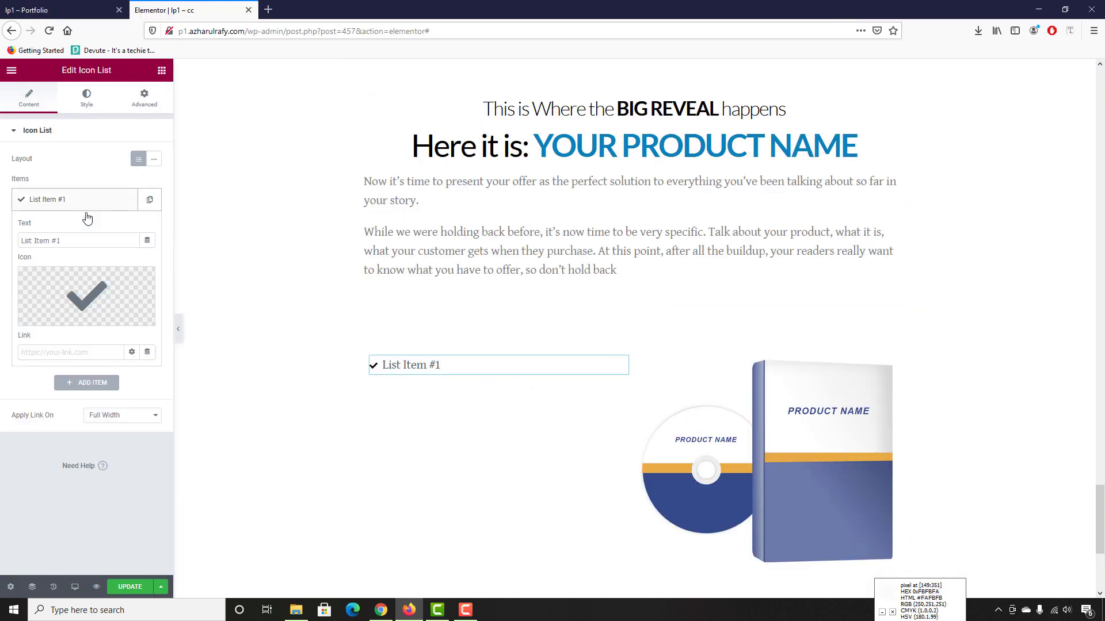
key("ctrl+a")
key("ctrl+v")
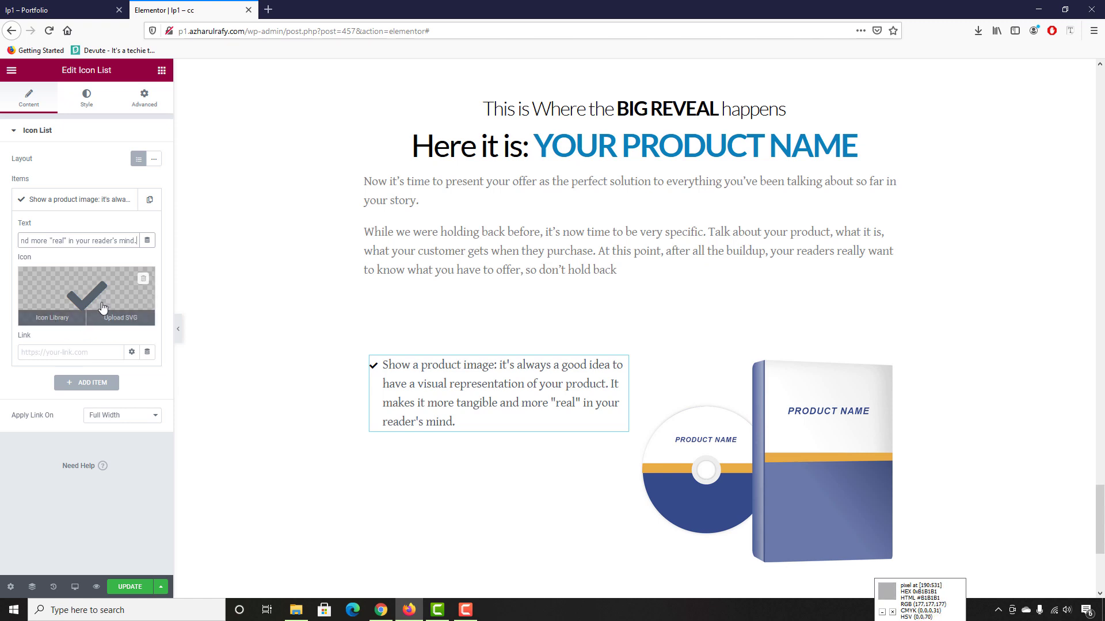
mouse_move(146, 280)
left_click(143, 280)
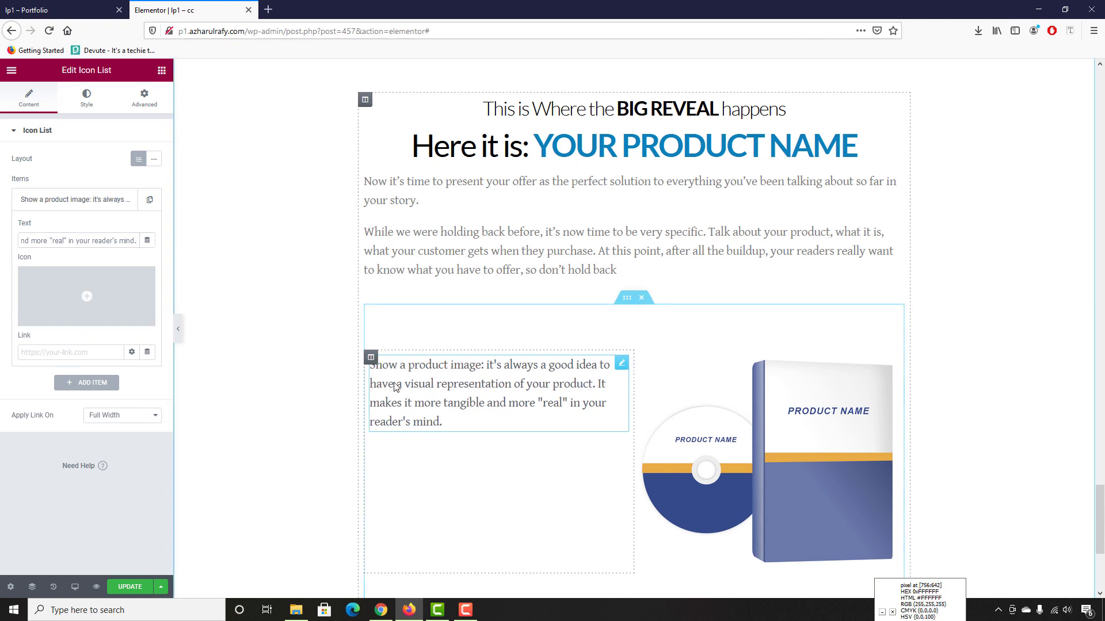
Put the number 1 in front of the "Show a product image" text in the icon list item
left_click_drag(48, 236, 1, 253)
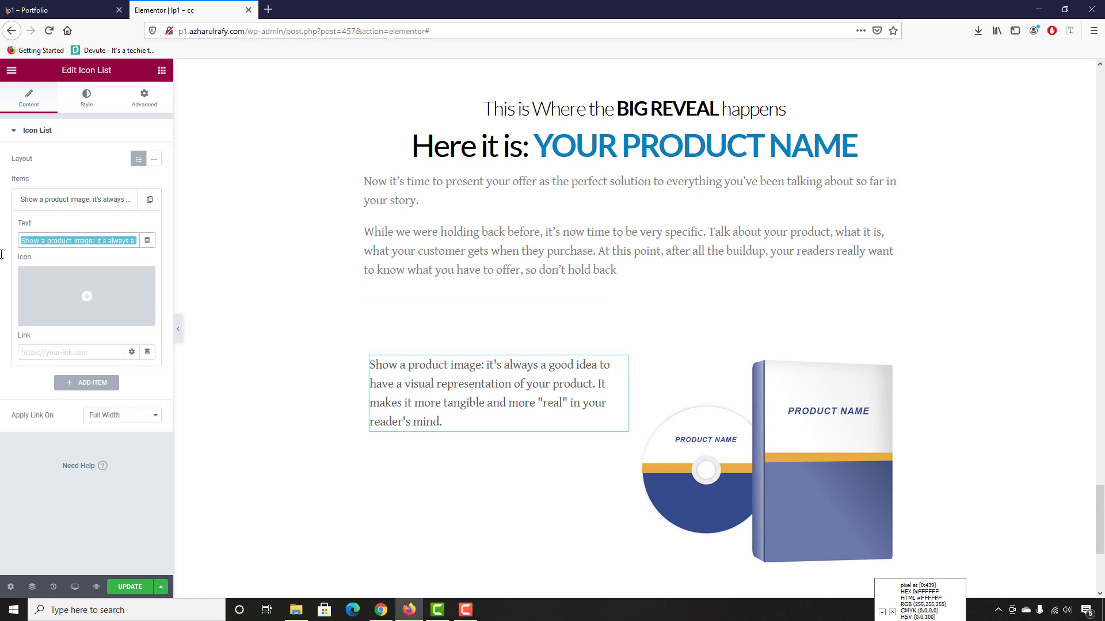
left_click(3, 254)
left_click(23, 240)
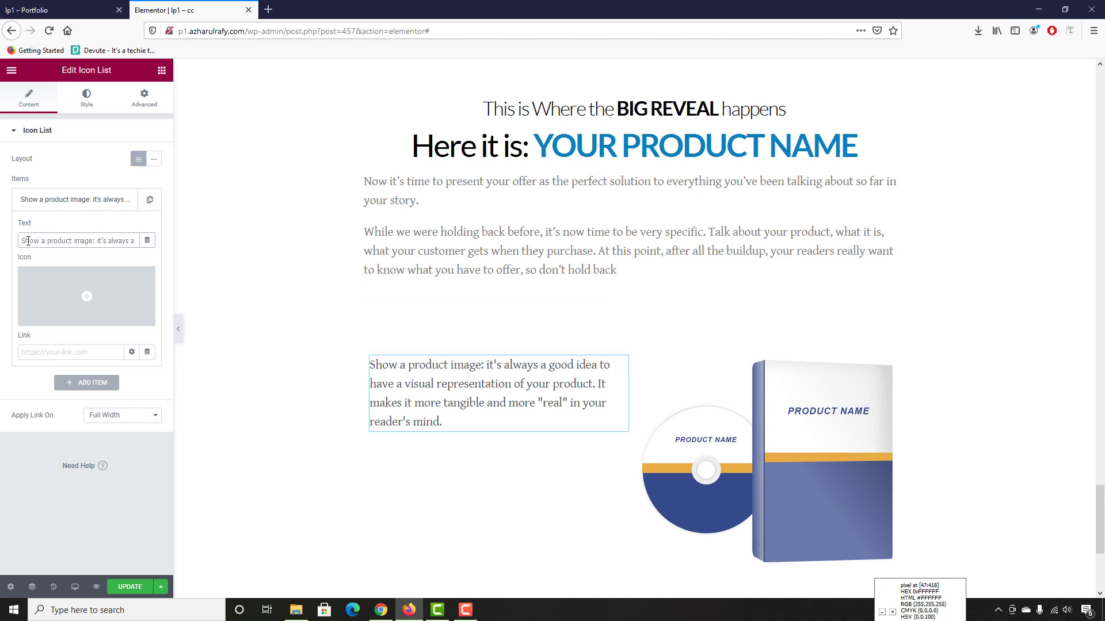
type("1")
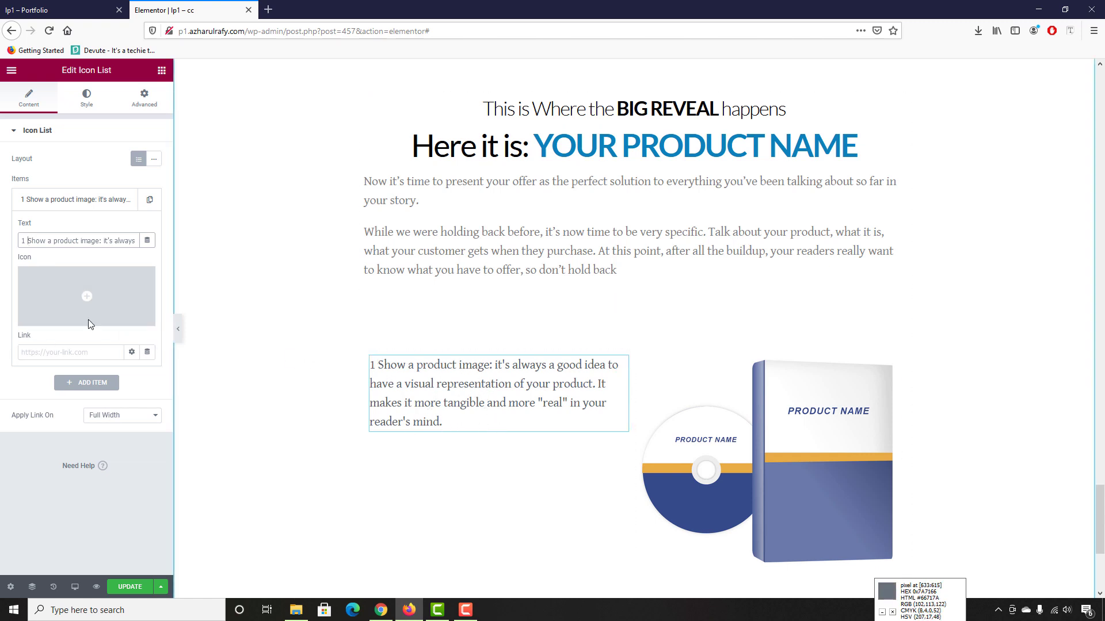
Check the reference's numbered list, and wrap the leading 1 in the list item's text in <span class="num">1</span>
left_click(57, 10)
left_click(312, 202)
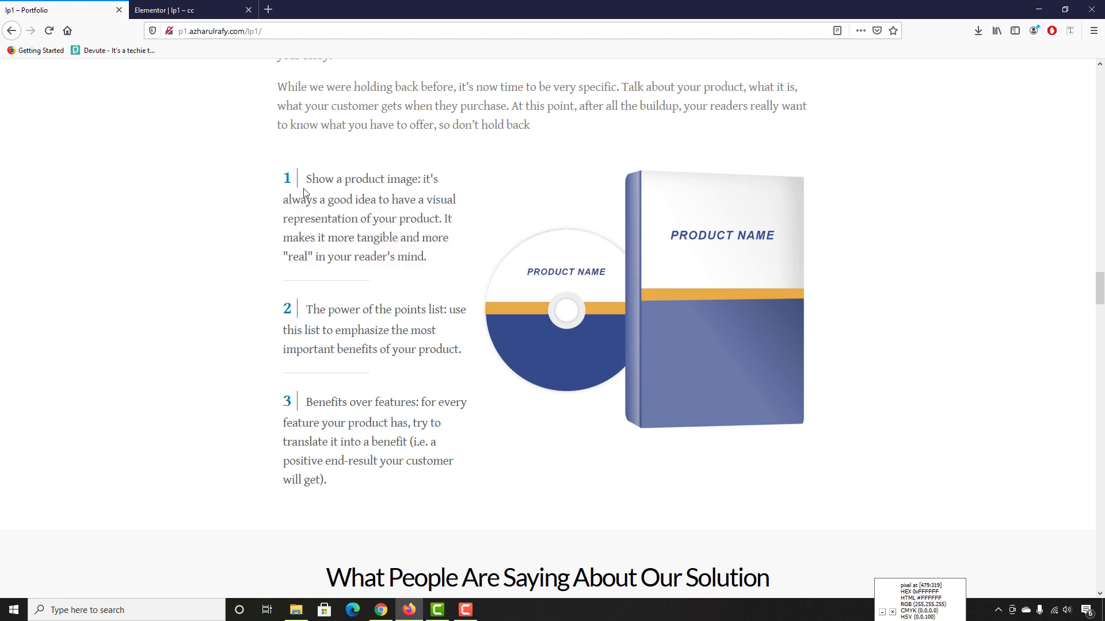
left_click(172, 10)
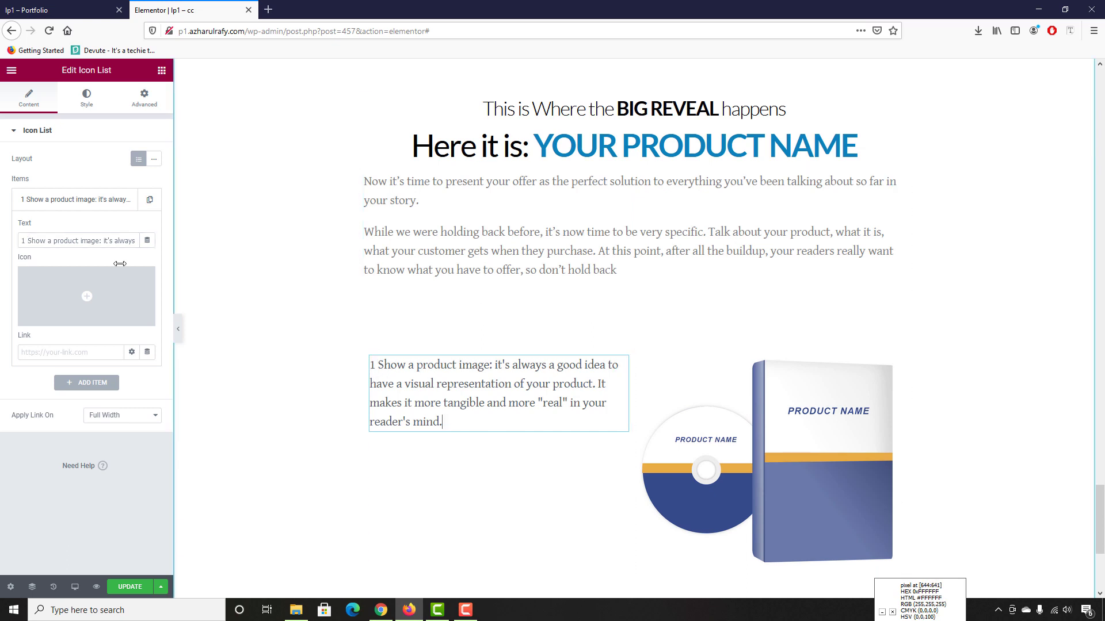
left_click(20, 206)
left_click(22, 205)
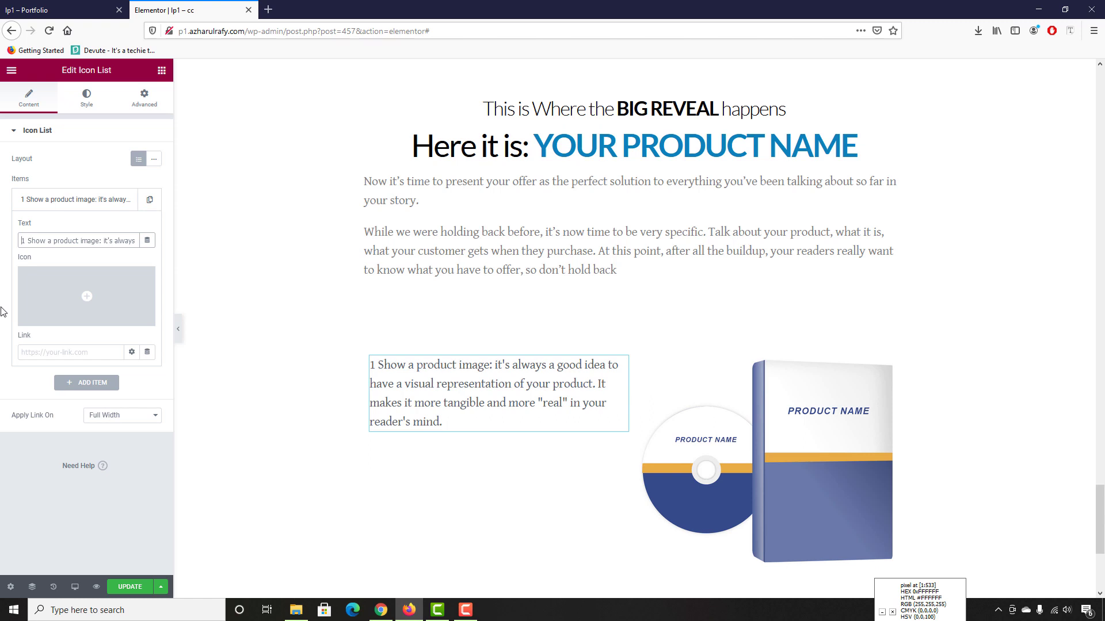
type("<span>1</s")
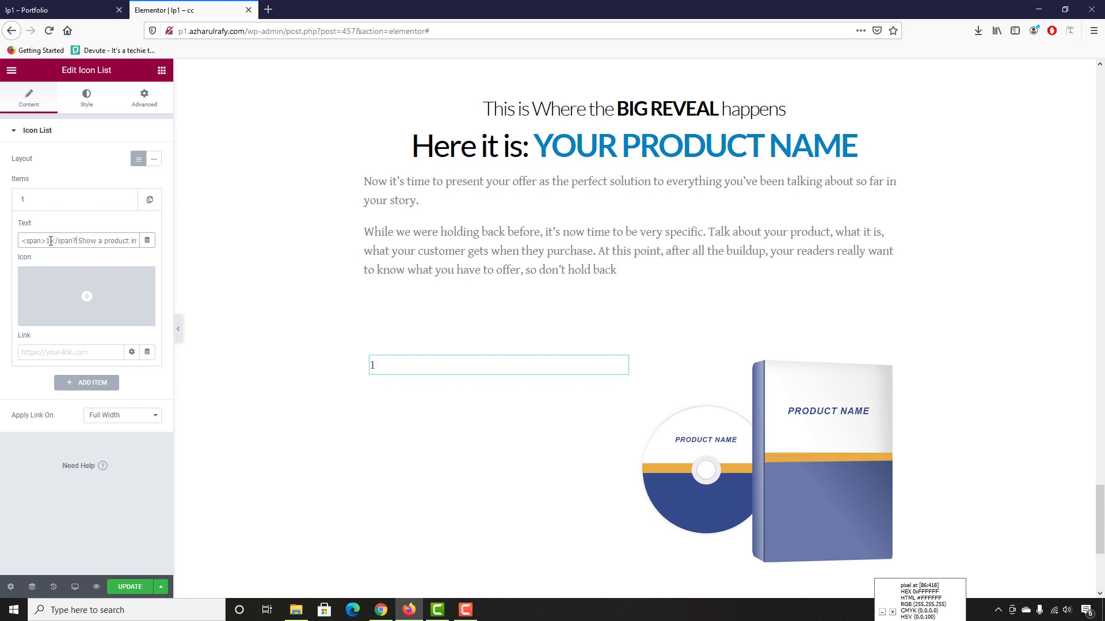
type("pan>")
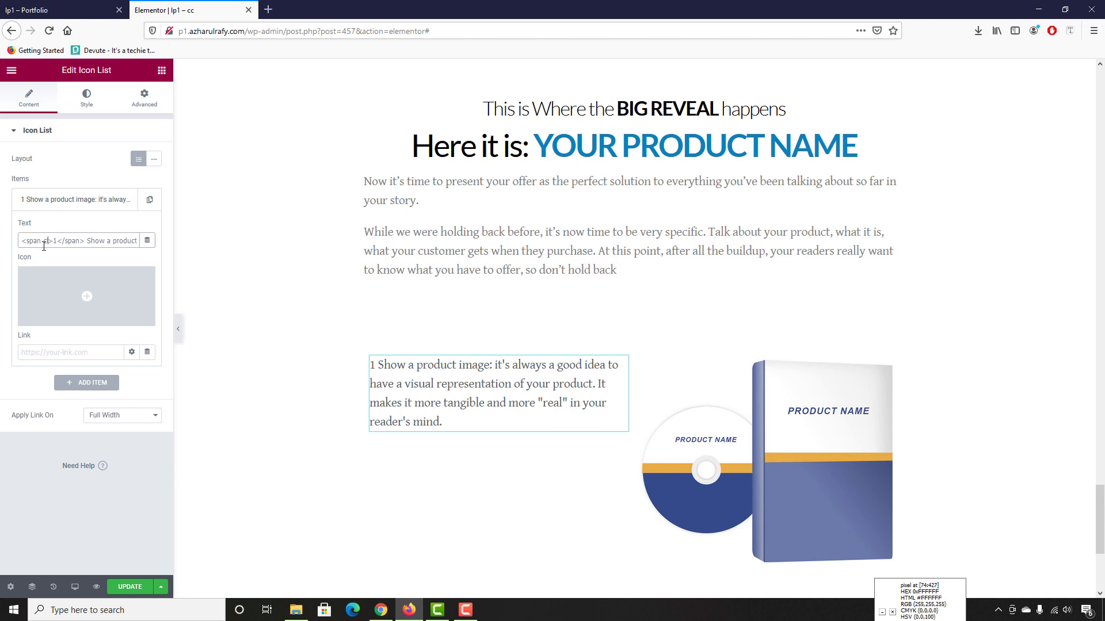
type("\"\"")
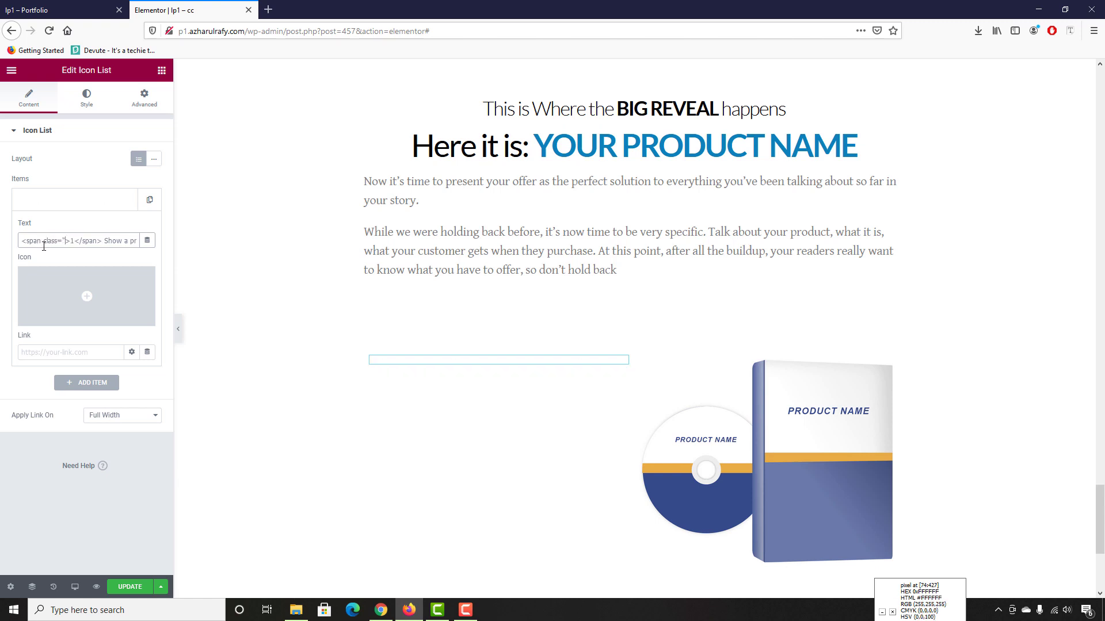
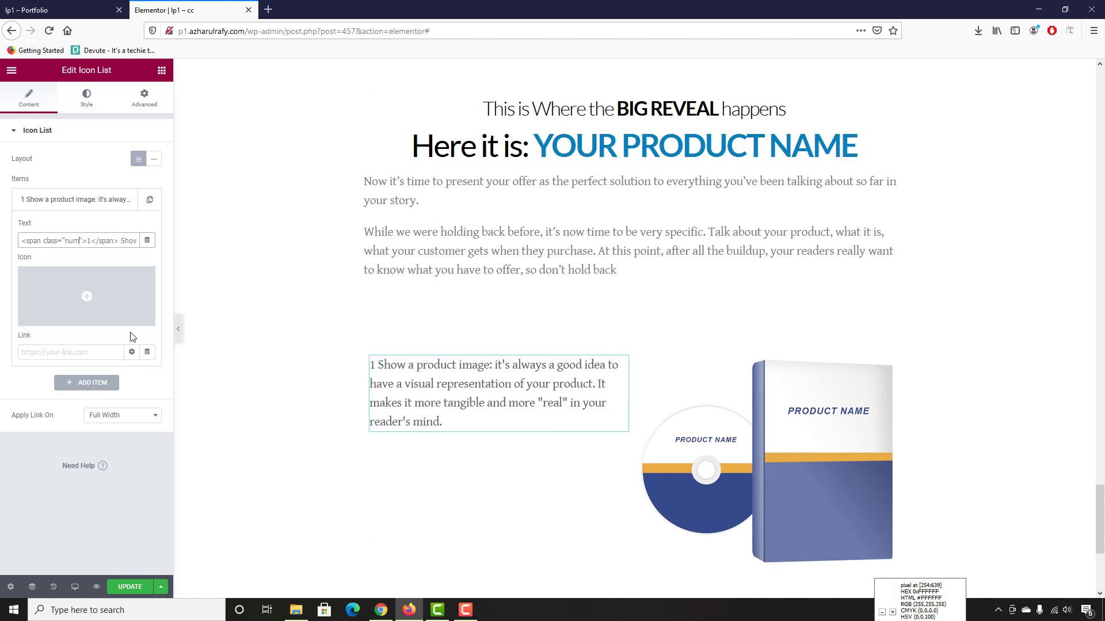
Add an empty .num { } rule to the Icon List widget's custom CSS
left_click(145, 110)
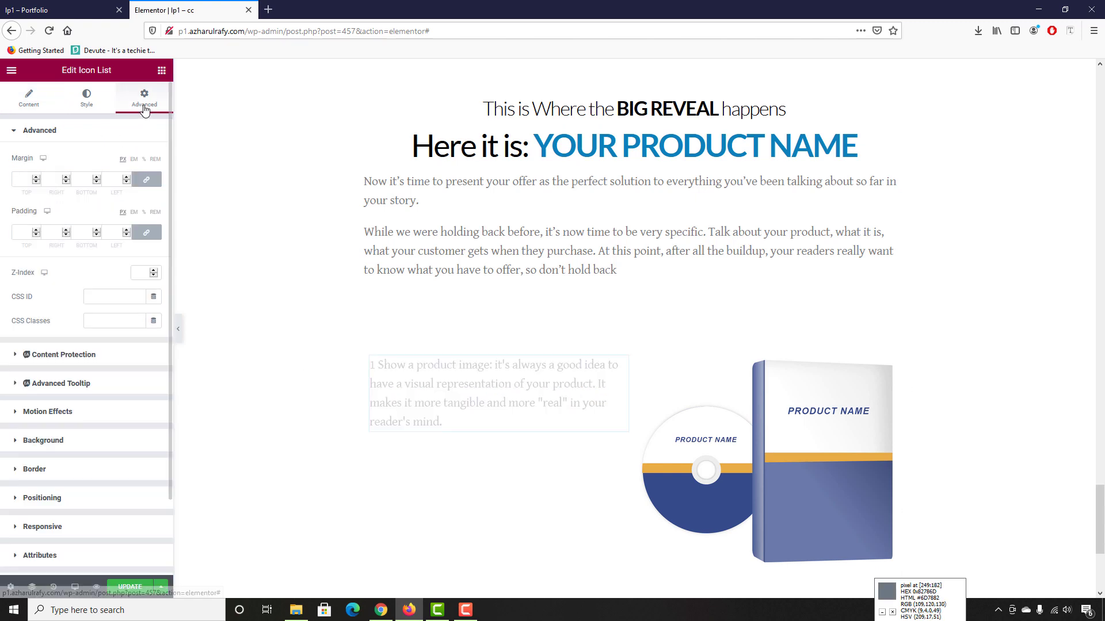
scroll(47, 521, "down", 2)
left_click(45, 515)
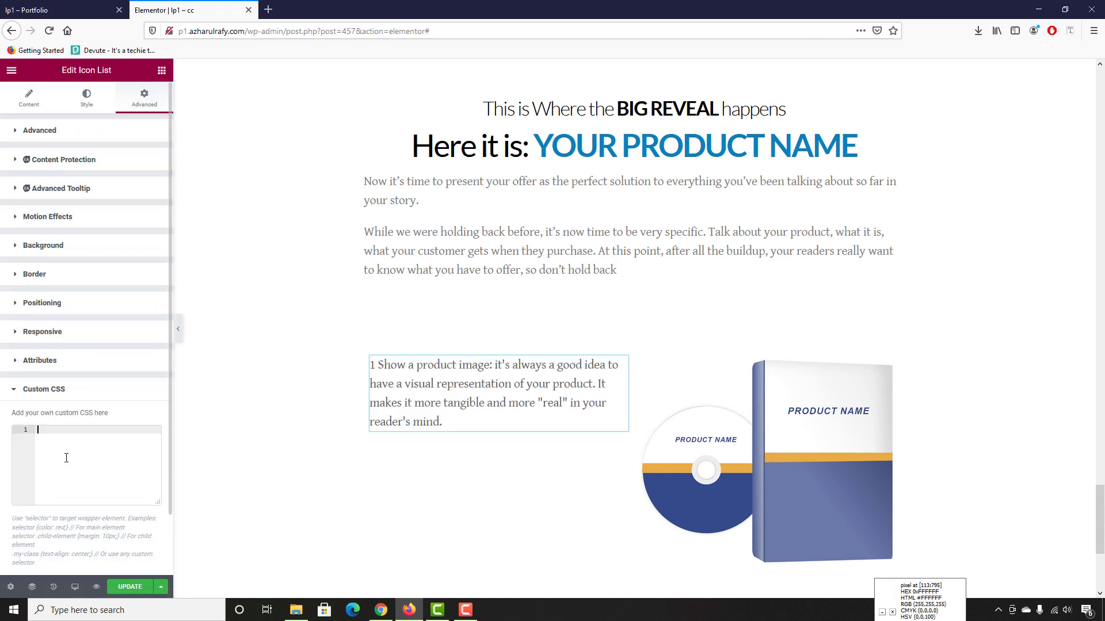
type(".num {}}")
key("Return")
key("Return")
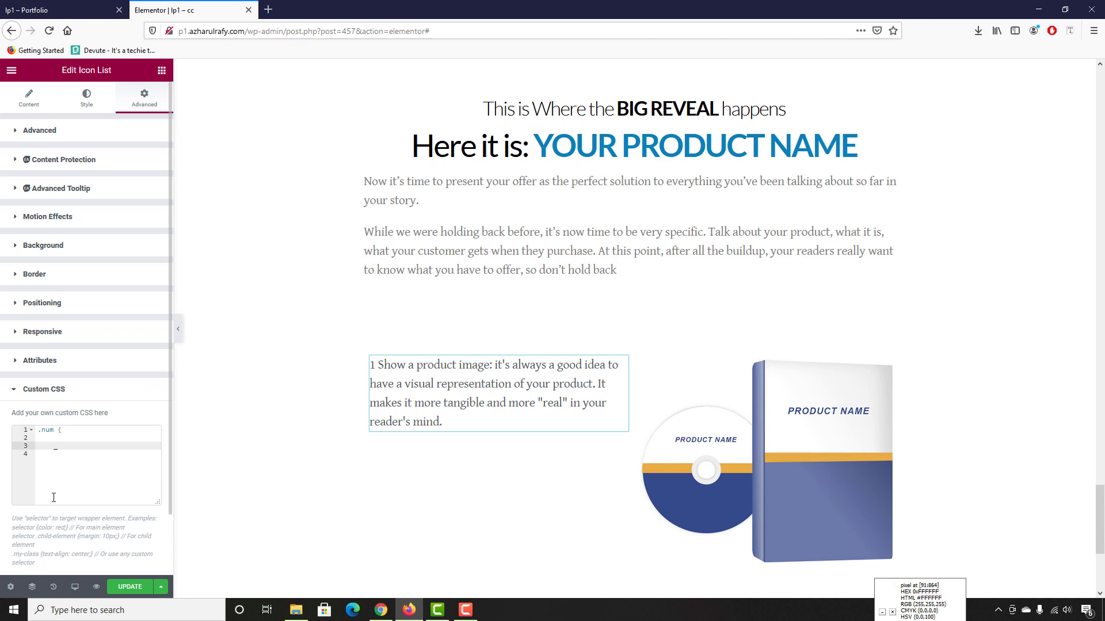
left_click(65, 438)
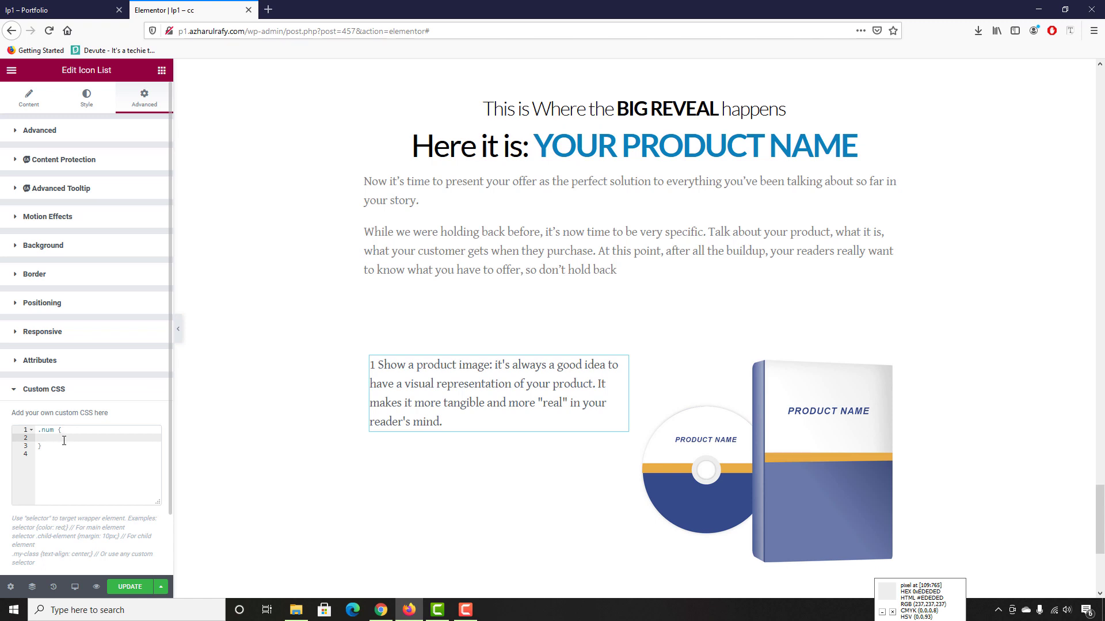
Sample the reference's number color and add color: #0C81BB; to the .num rule
type("color:")
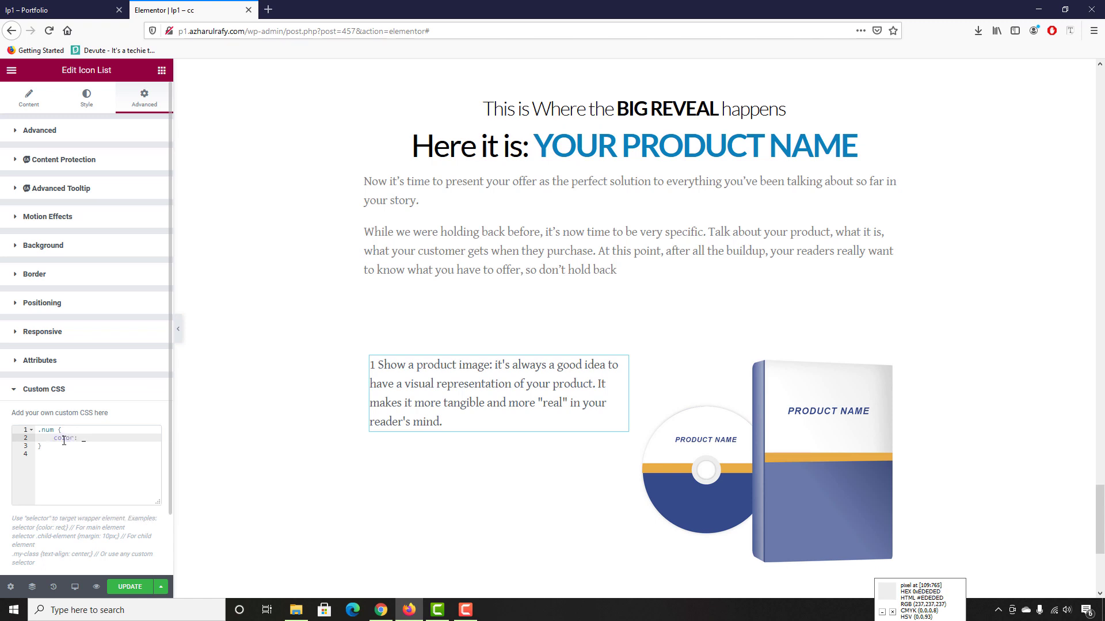
left_click(63, 10)
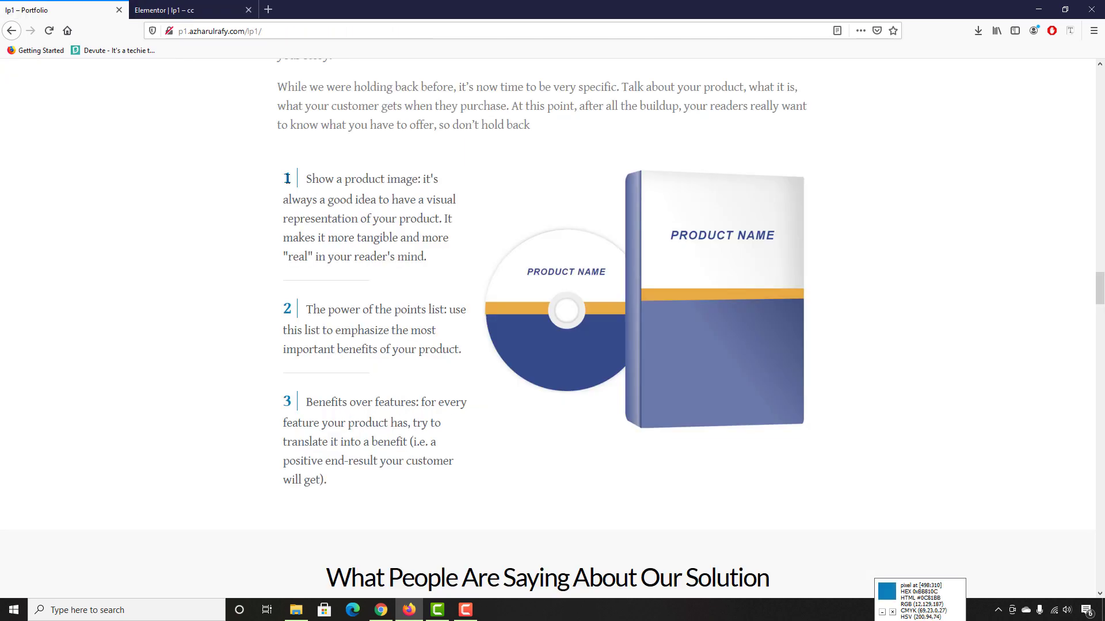
left_click(218, 10)
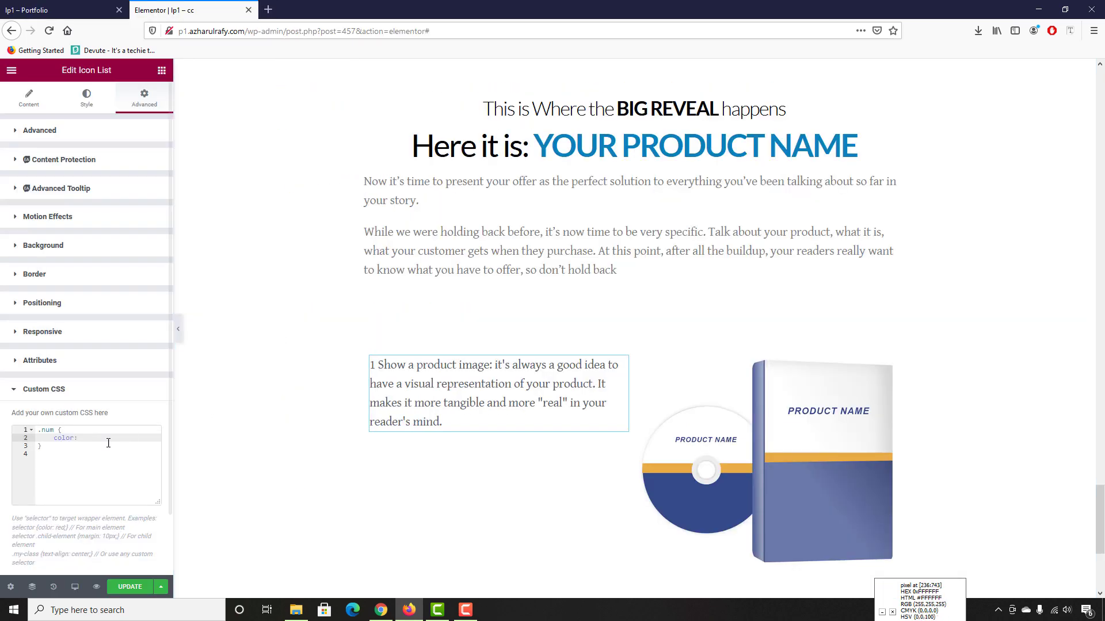
type("#")
type("0C81B8")
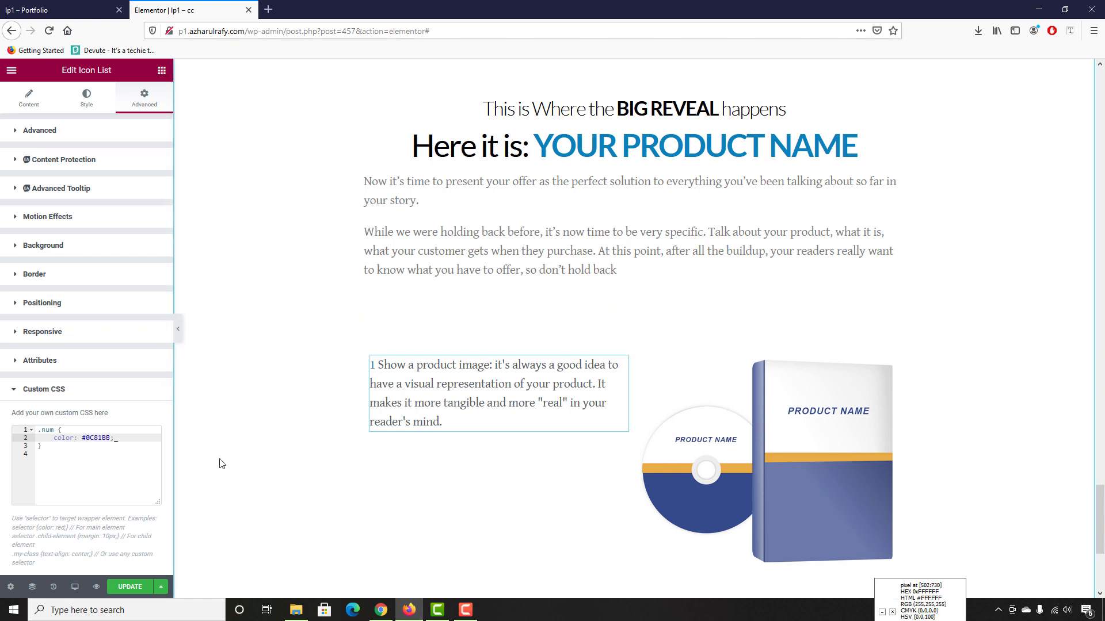
key("Return")
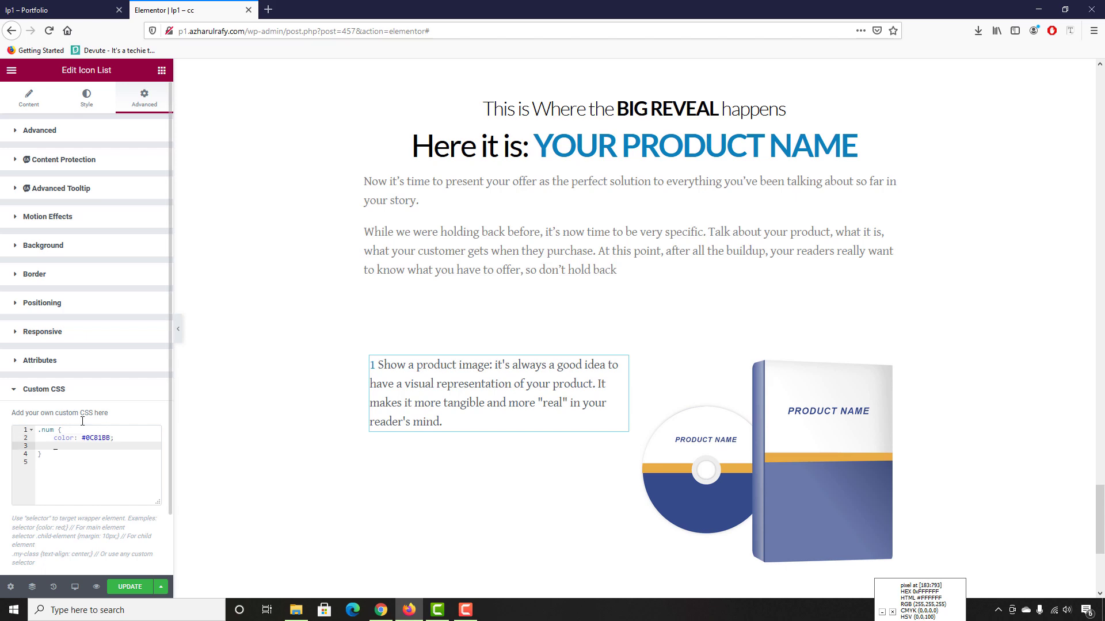
Inspect the font of the reference's number 1 with Font Finder and add font-size: 30px; to the .num rule
left_click(69, 10)
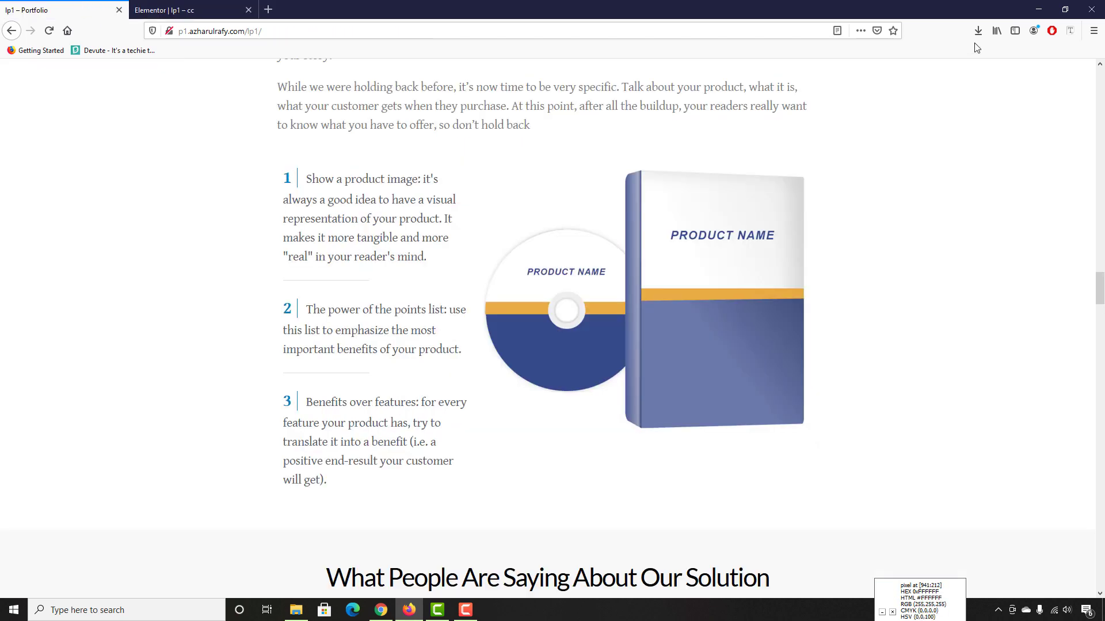
left_click(1069, 31)
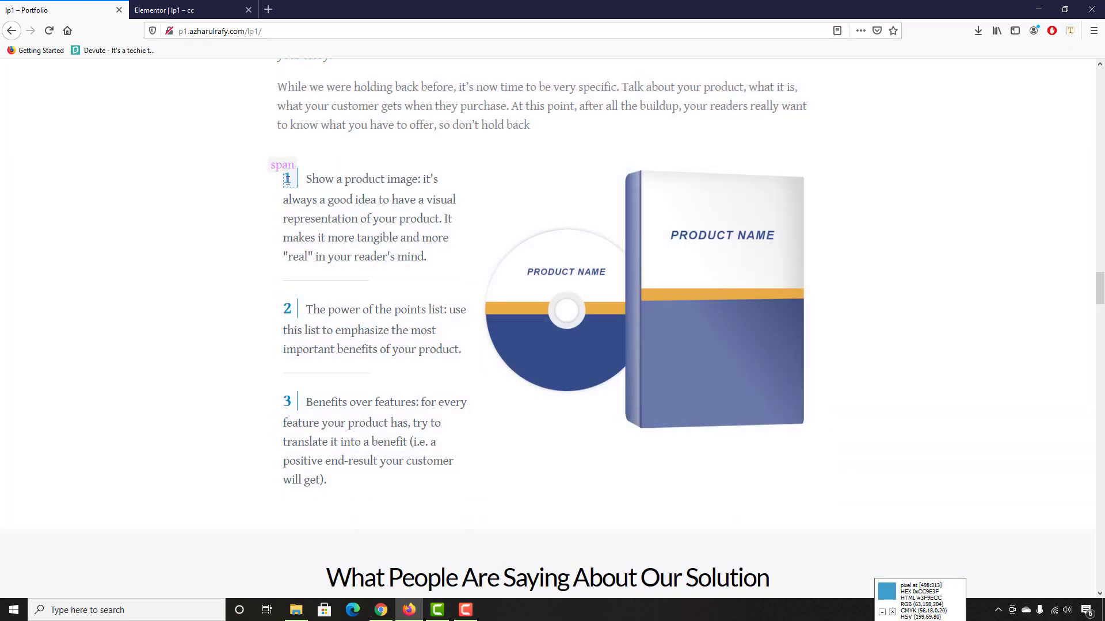
left_click(287, 180)
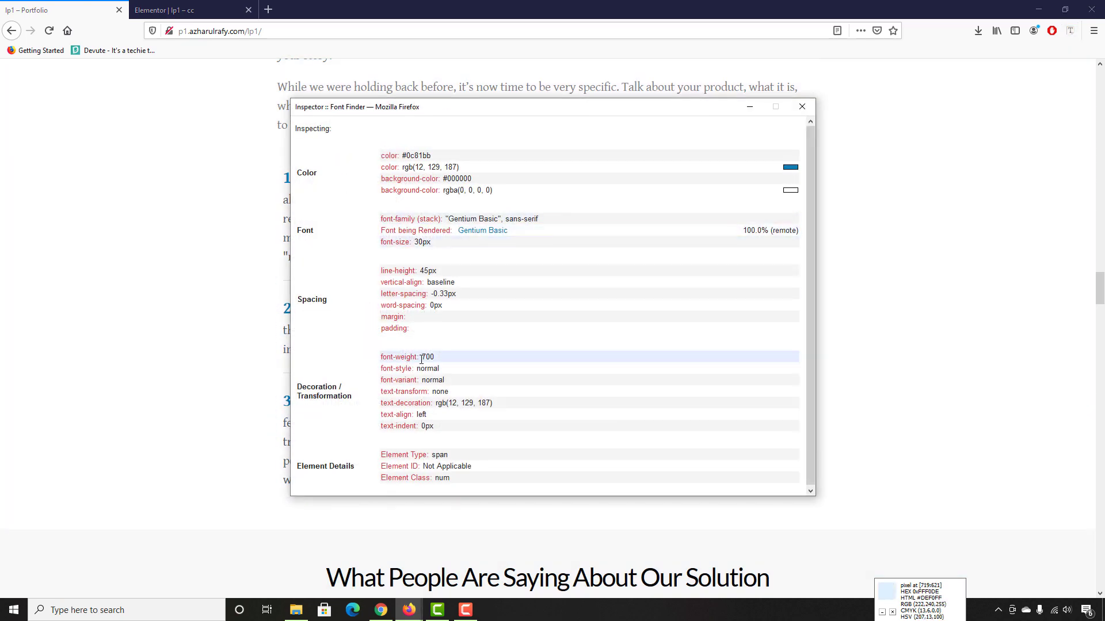
left_click(802, 110)
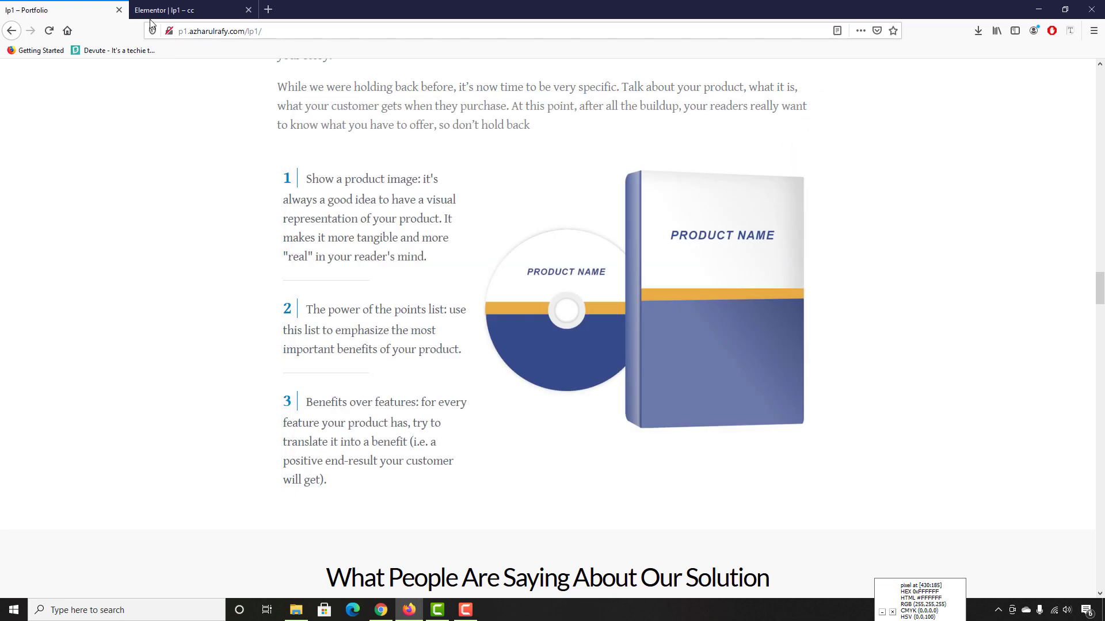
left_click(164, 10)
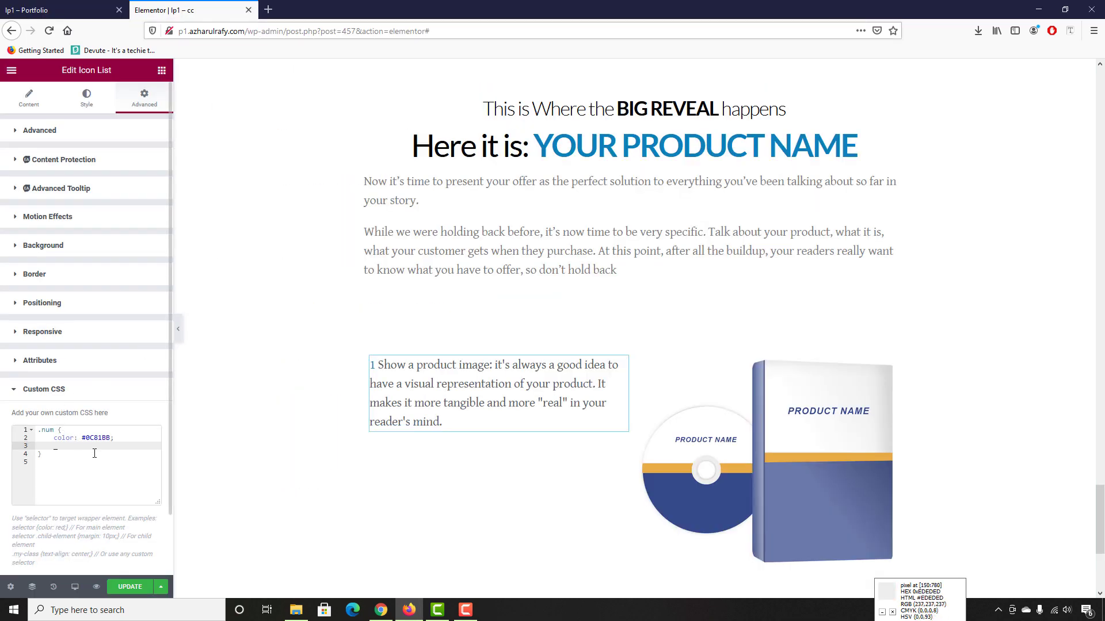
type("fo")
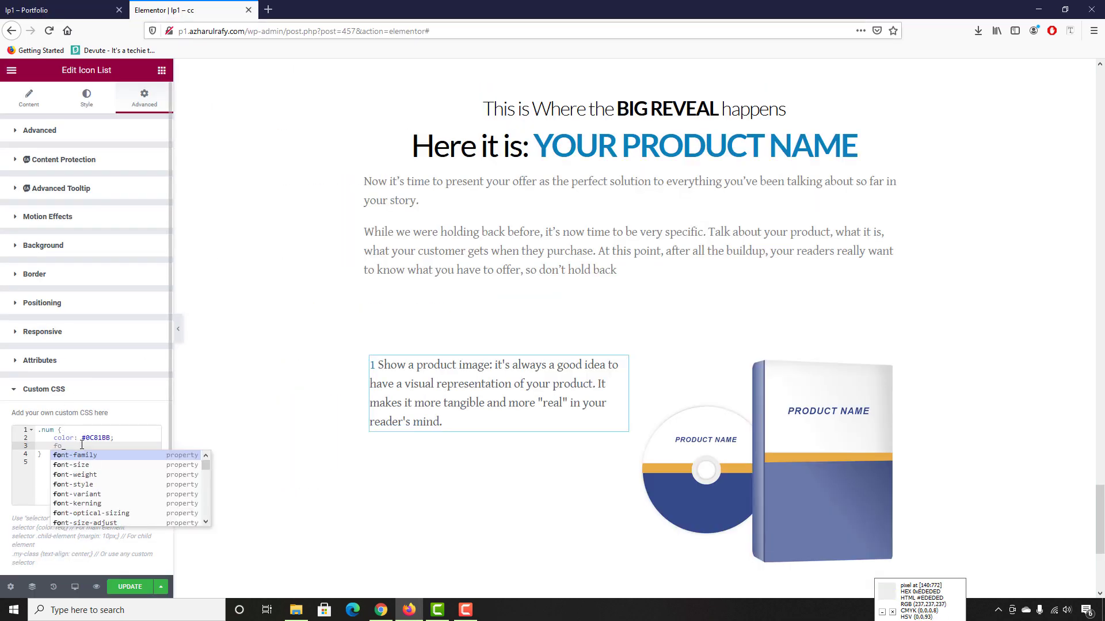
type("nt-si")
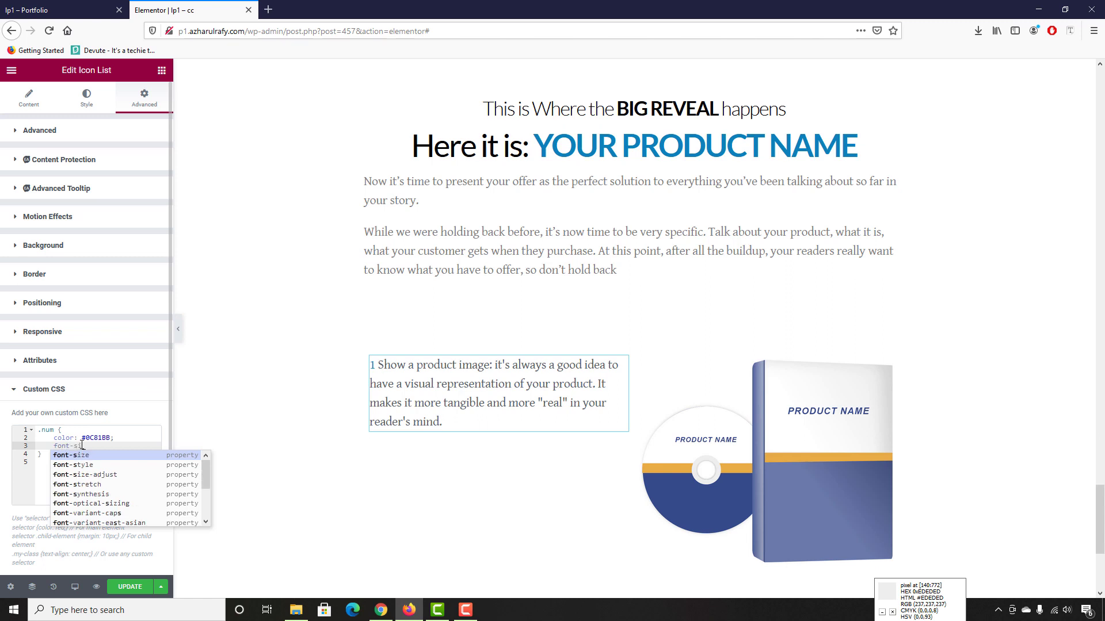
type("ze: 3")
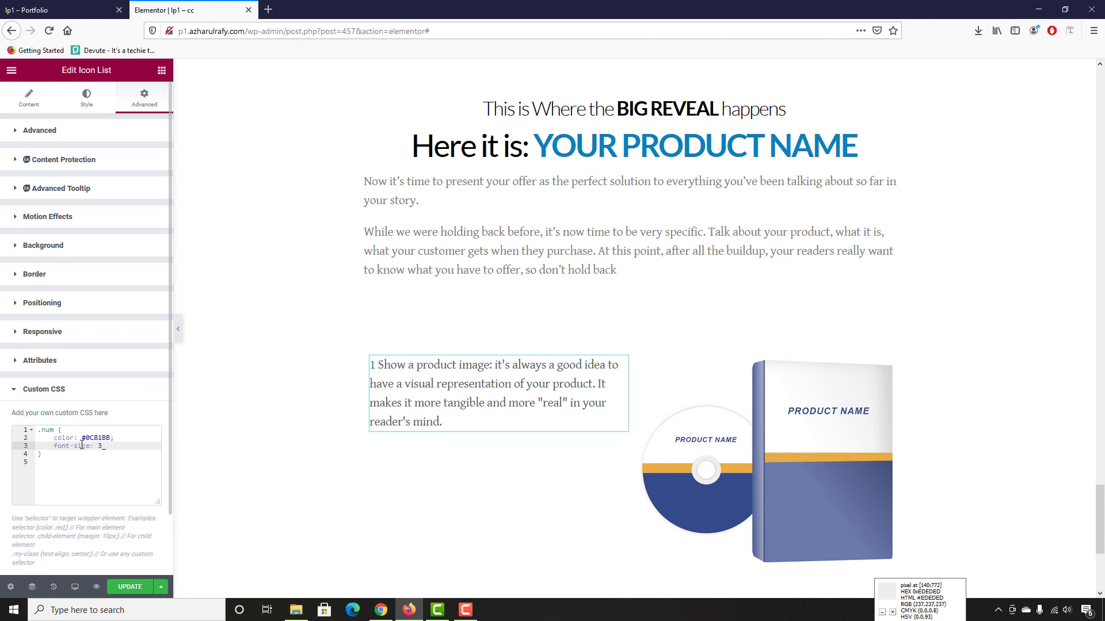
type("0px;")
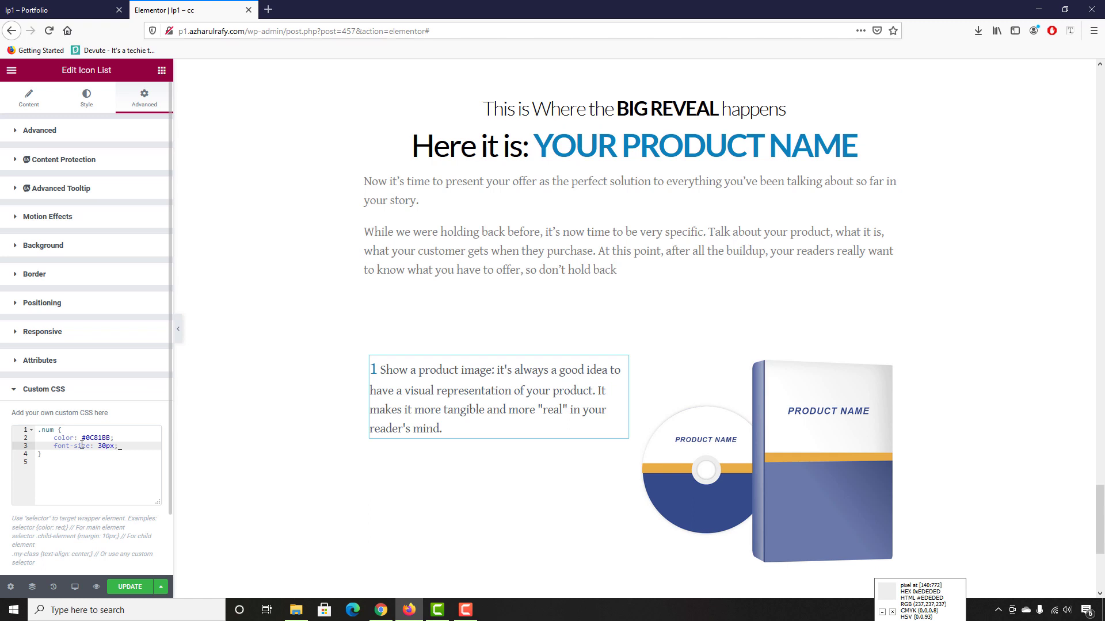
Add font-weight: 700; on a new line of the .num rule
key("Return")
type("fon")
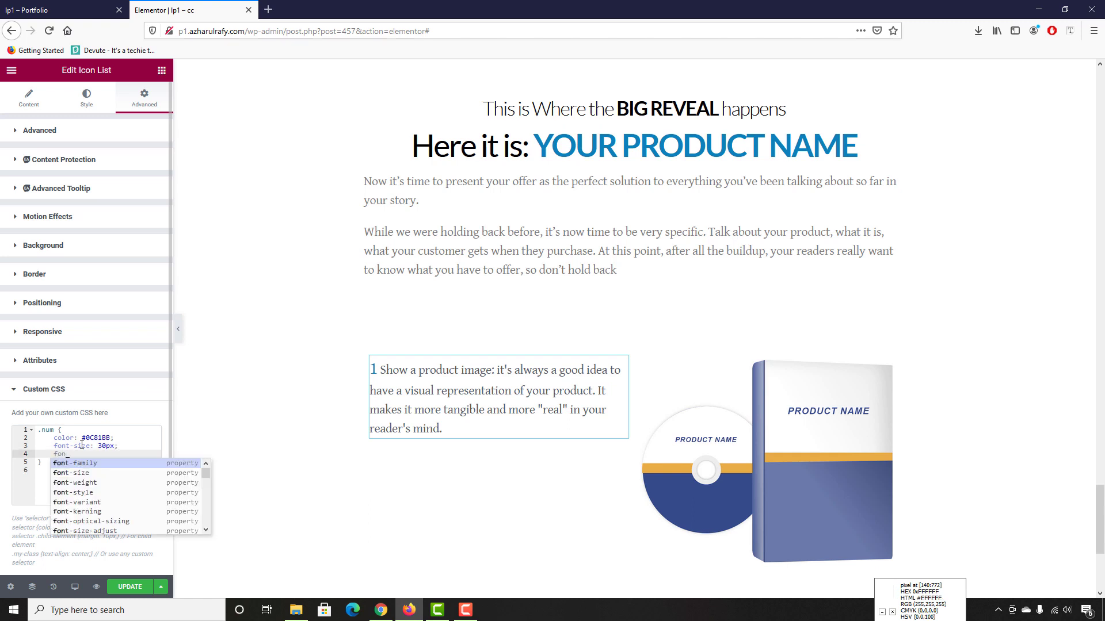
type("t-w")
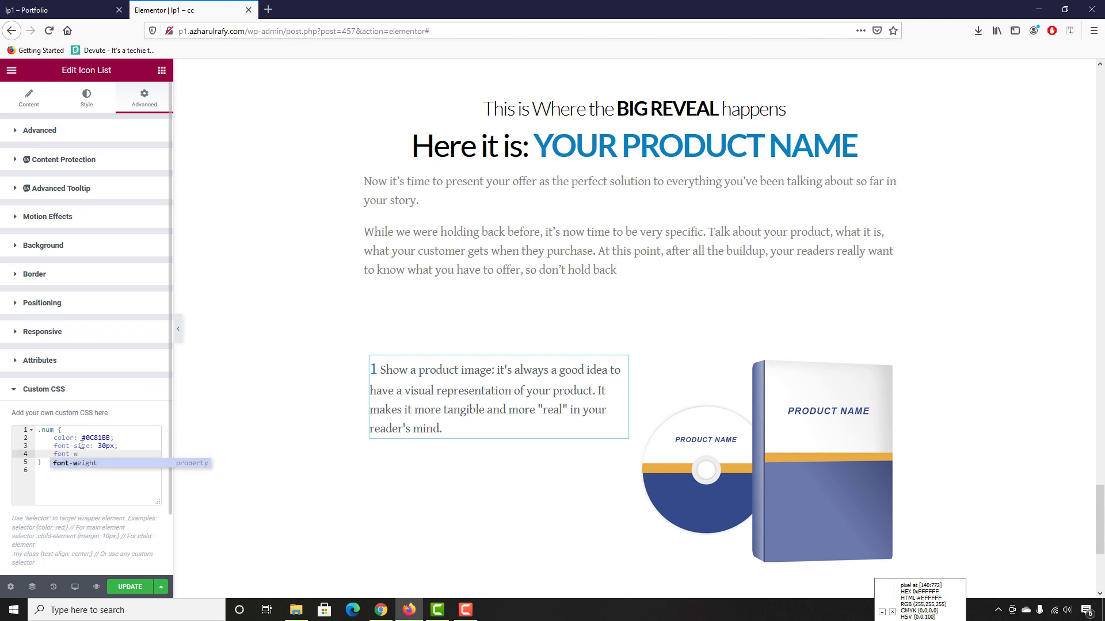
key("Return")
type("9")
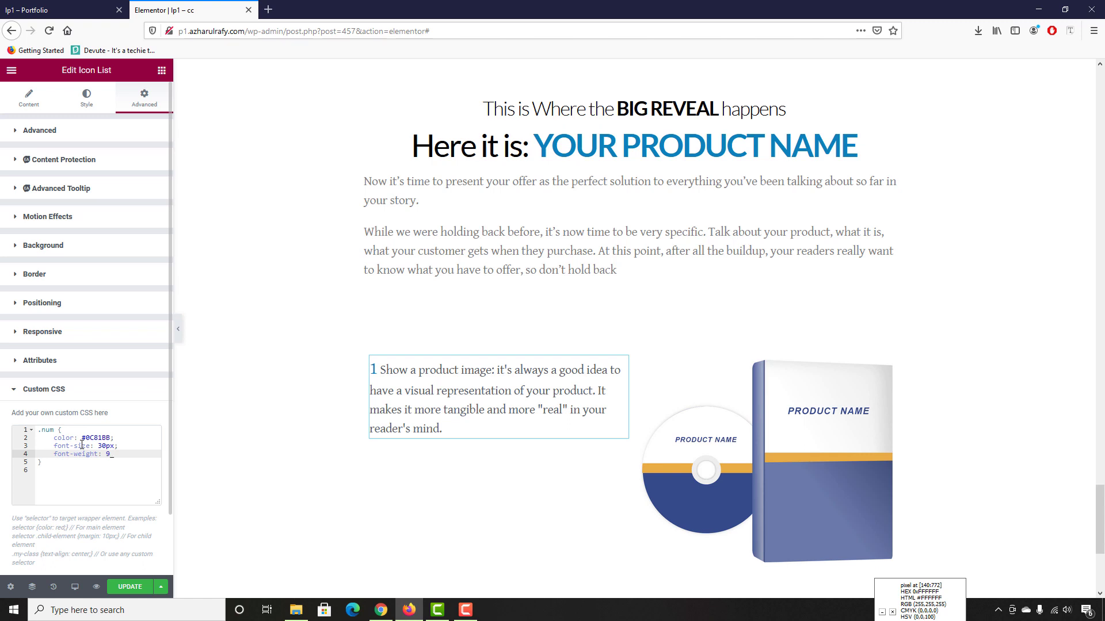
key("BackSpace")
type("700;")
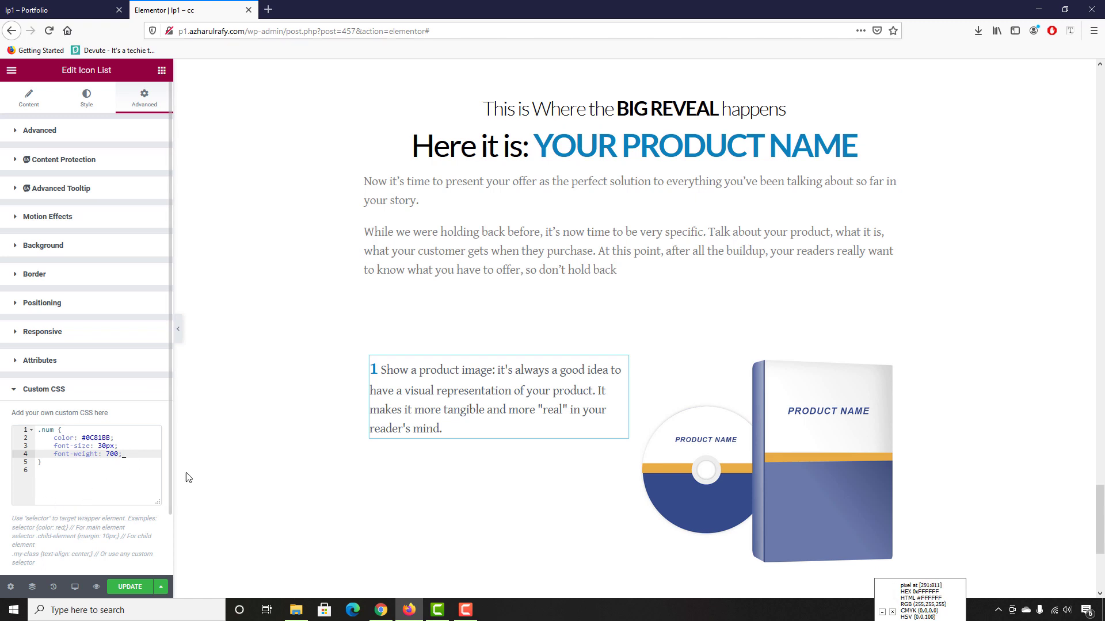
Check the divider beside the reference's number 1 and add border-right-style: 1px solid #0C81BB; to the .num rule
left_click(63, 7)
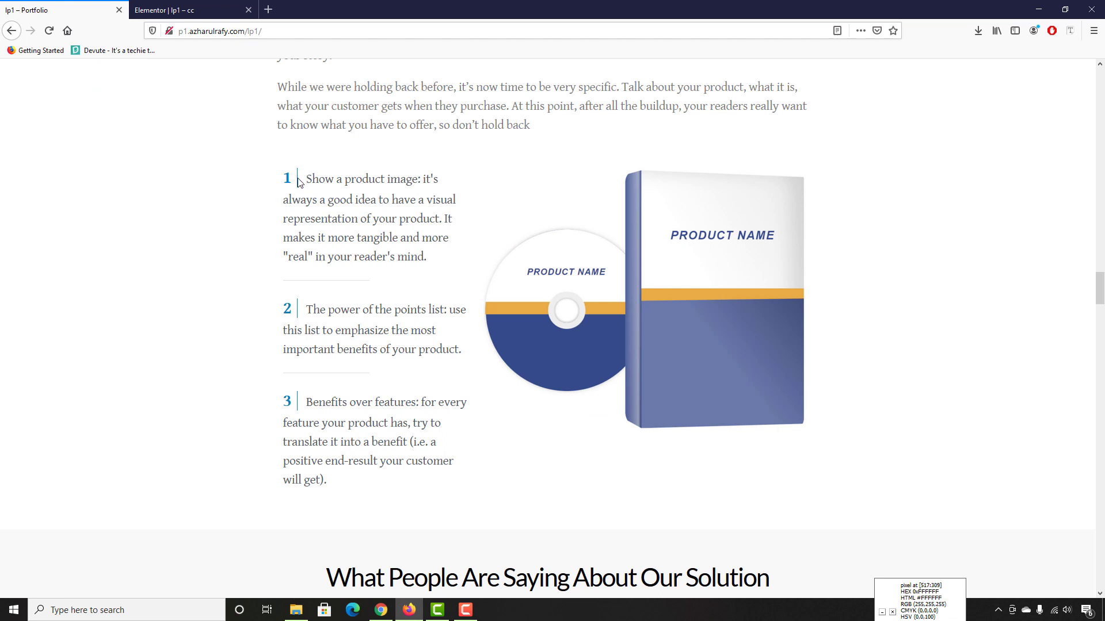
key("ctrl+Tab")
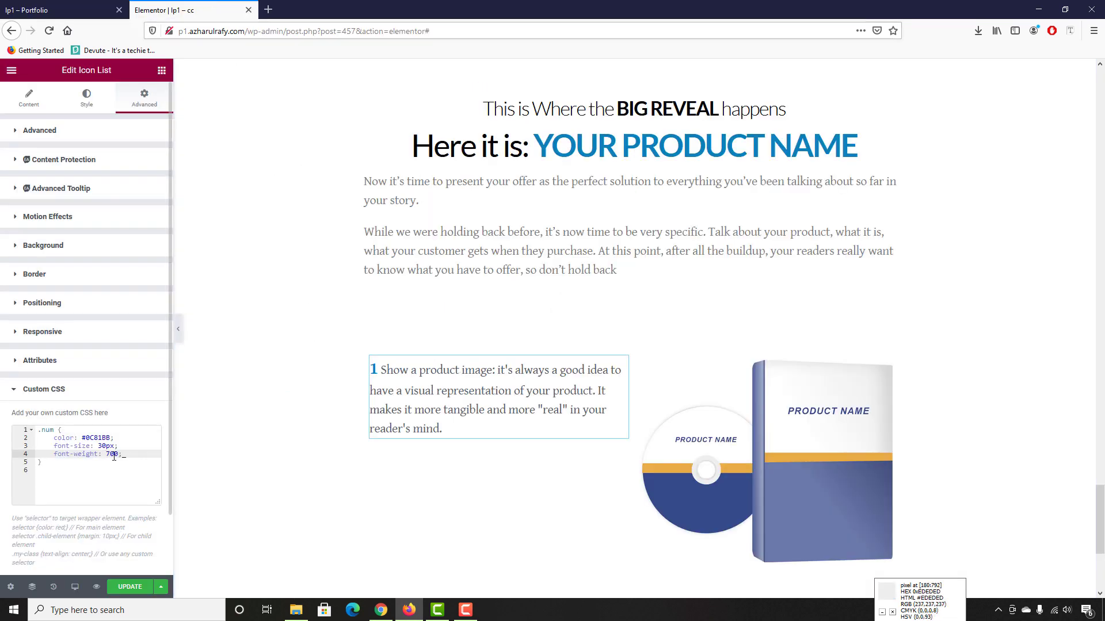
key("Return")
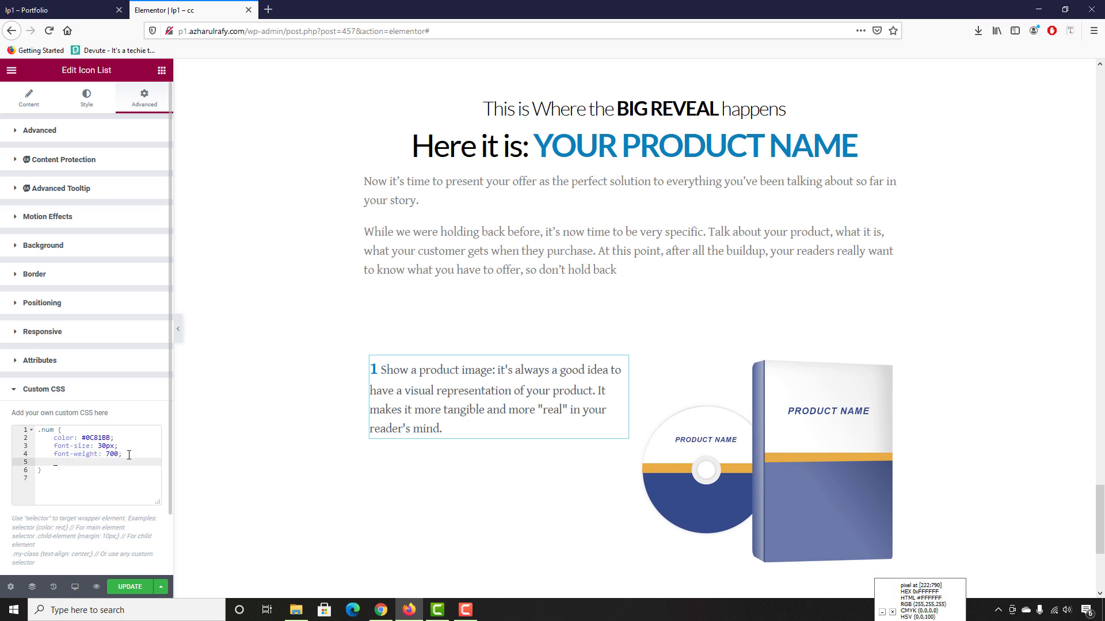
type("bord")
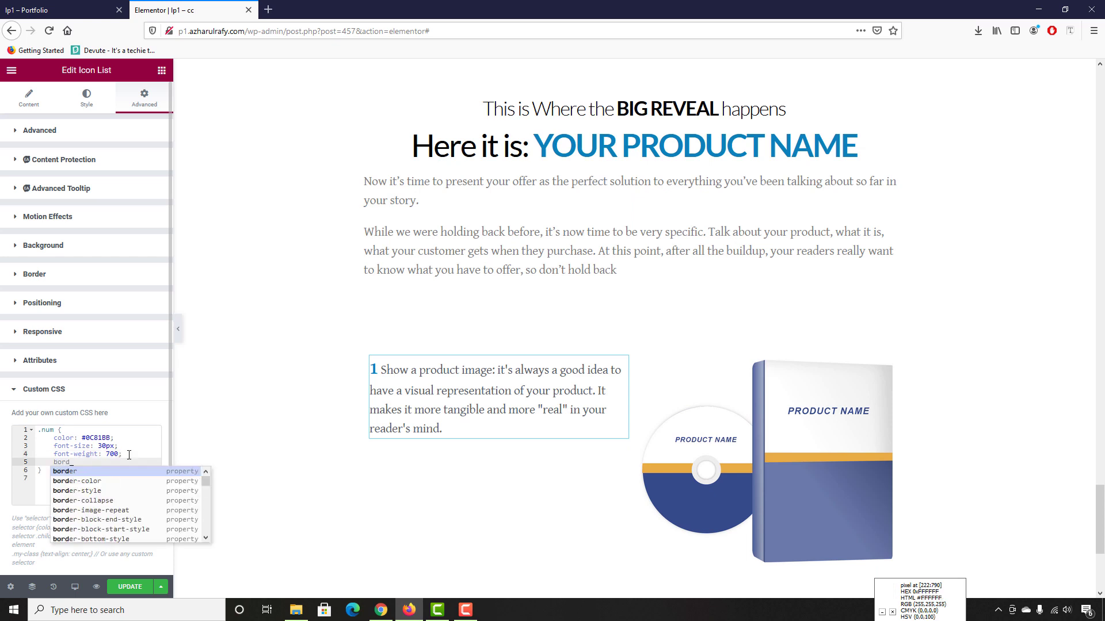
type("er-")
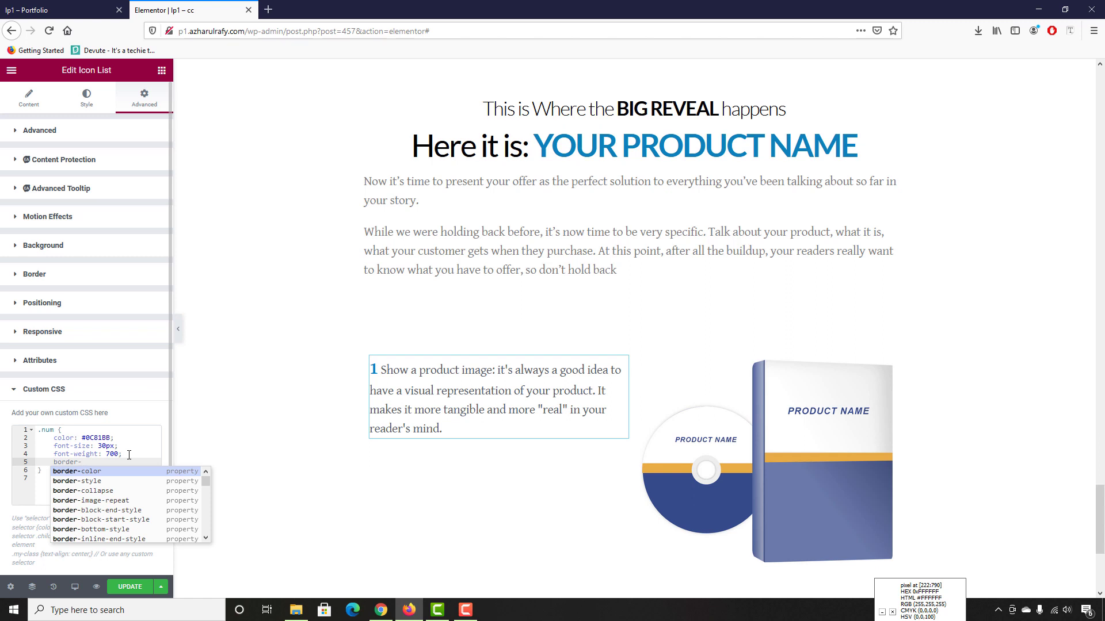
type("right")
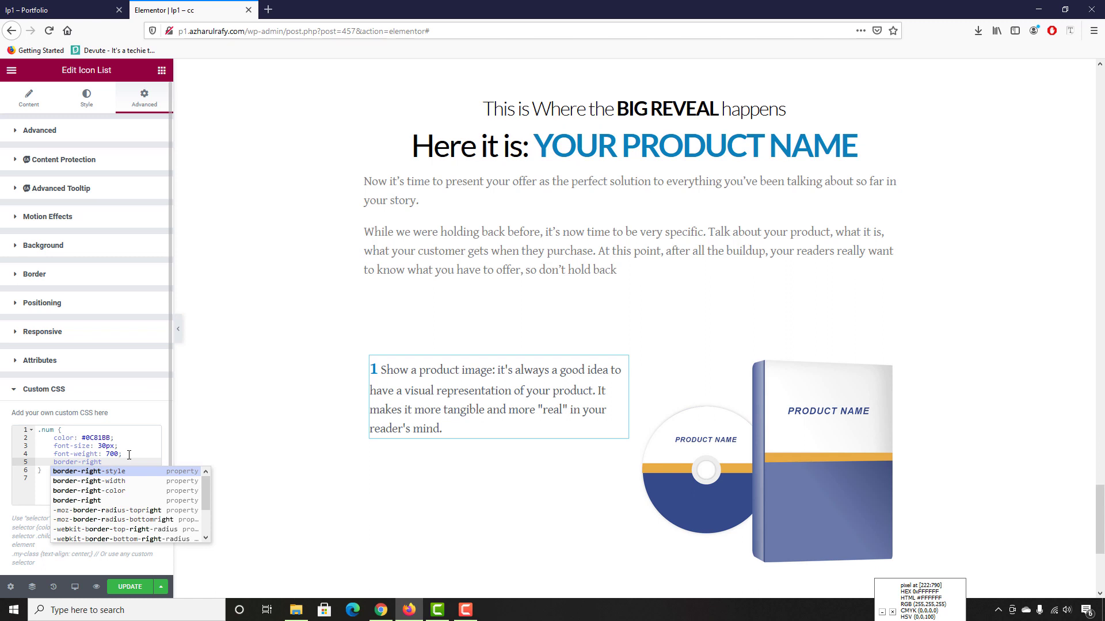
key("Return")
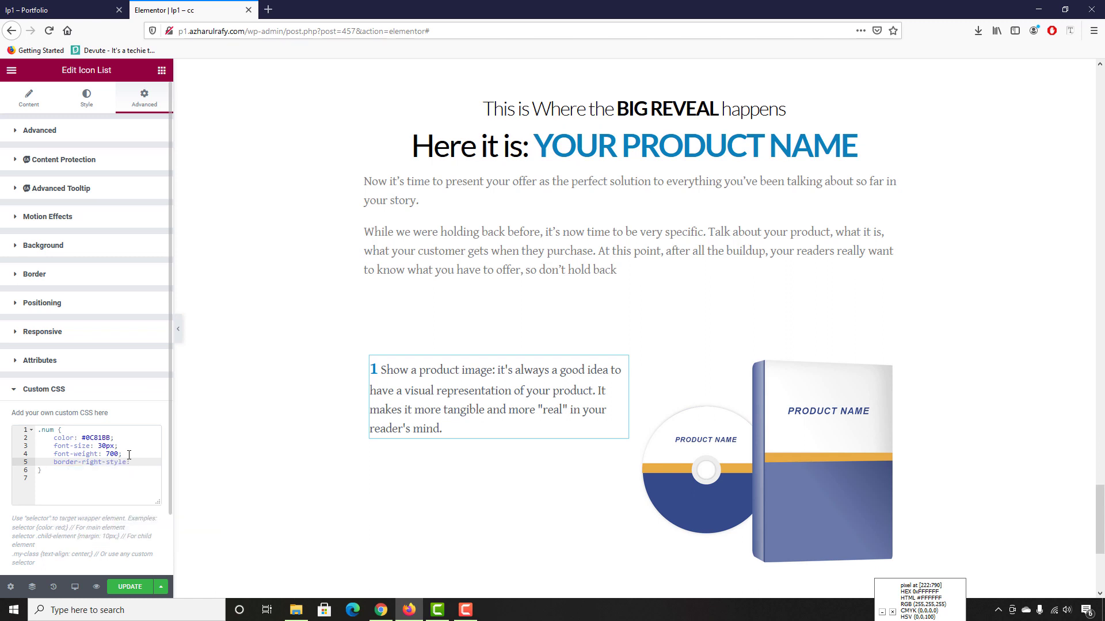
type("1px solid")
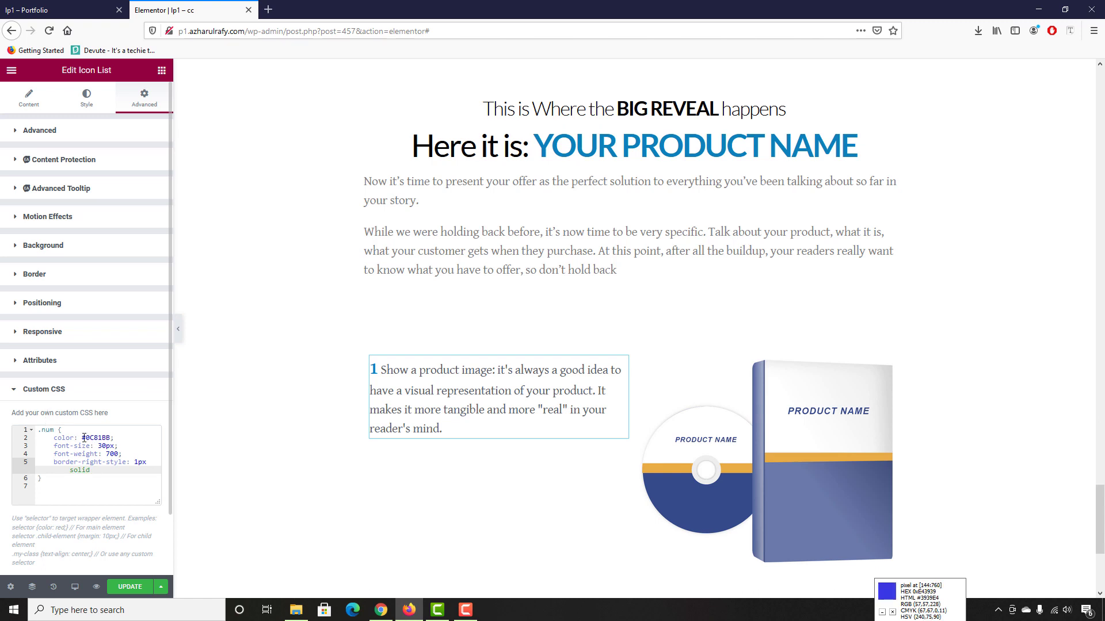
double_click(105, 439)
key("ctrl+c")
left_click(110, 470)
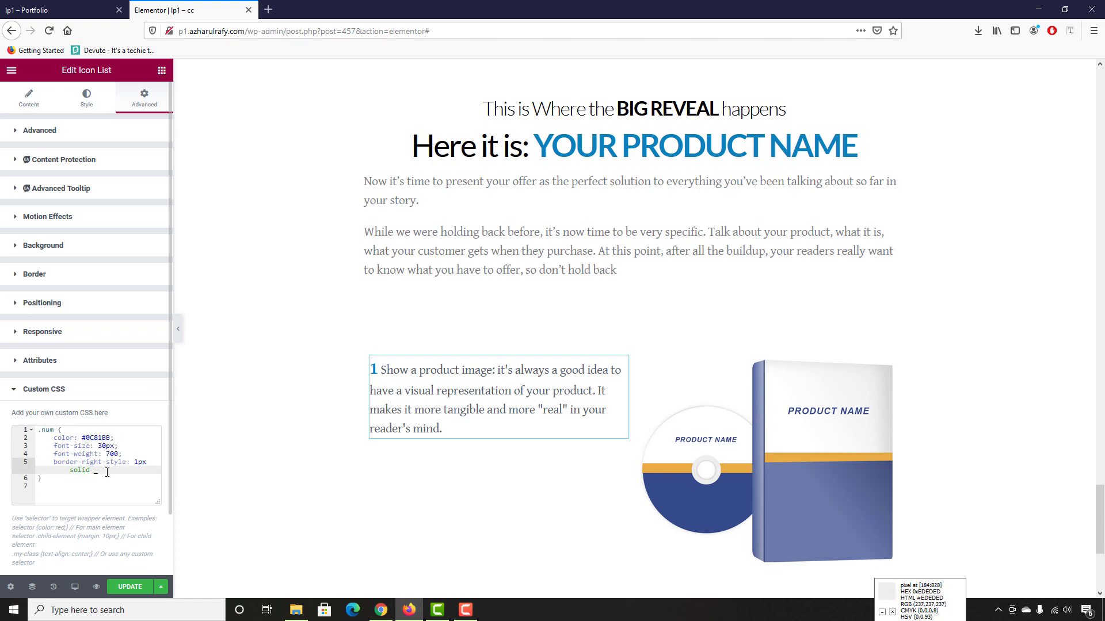
key("ctrl+v")
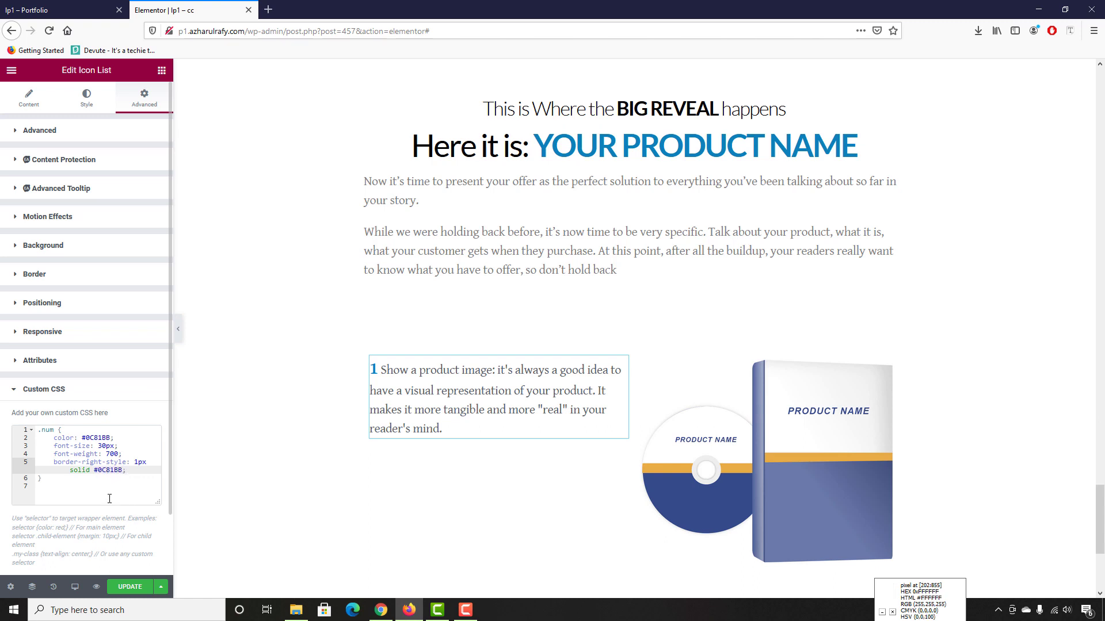
Shorten the border-right-style property name to border-right in the .num rule
double_click(115, 462)
key("BackSpace")
key("BackSpace")
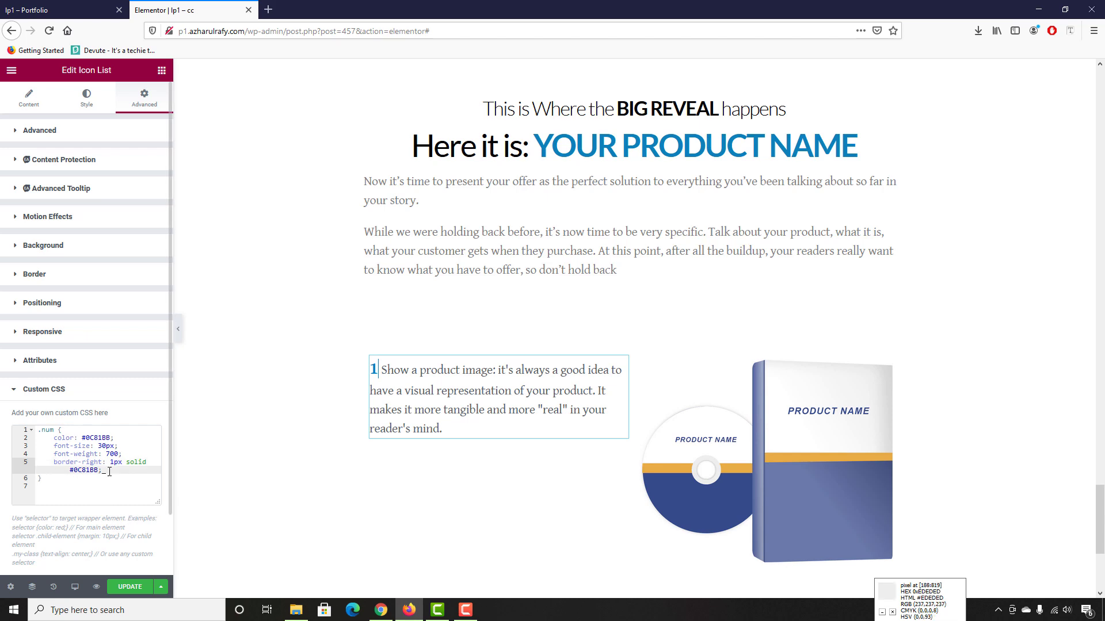
Compare the number's spacing with the reference page and add padding-right: 10px; to the .num rule
left_click(51, 10)
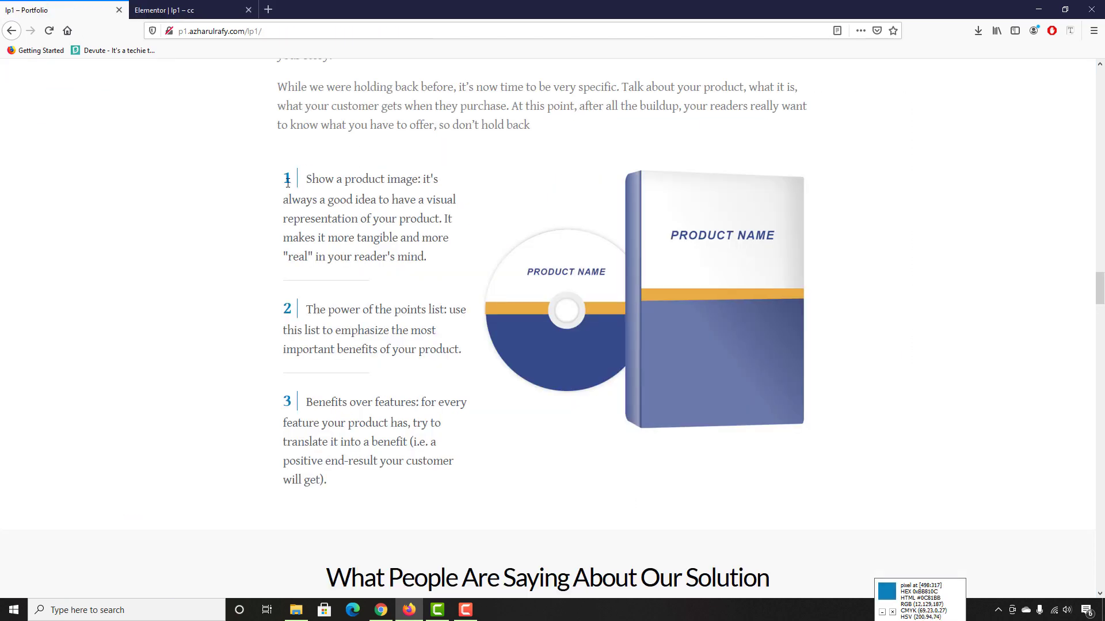
left_click(199, 3)
left_click(123, 469)
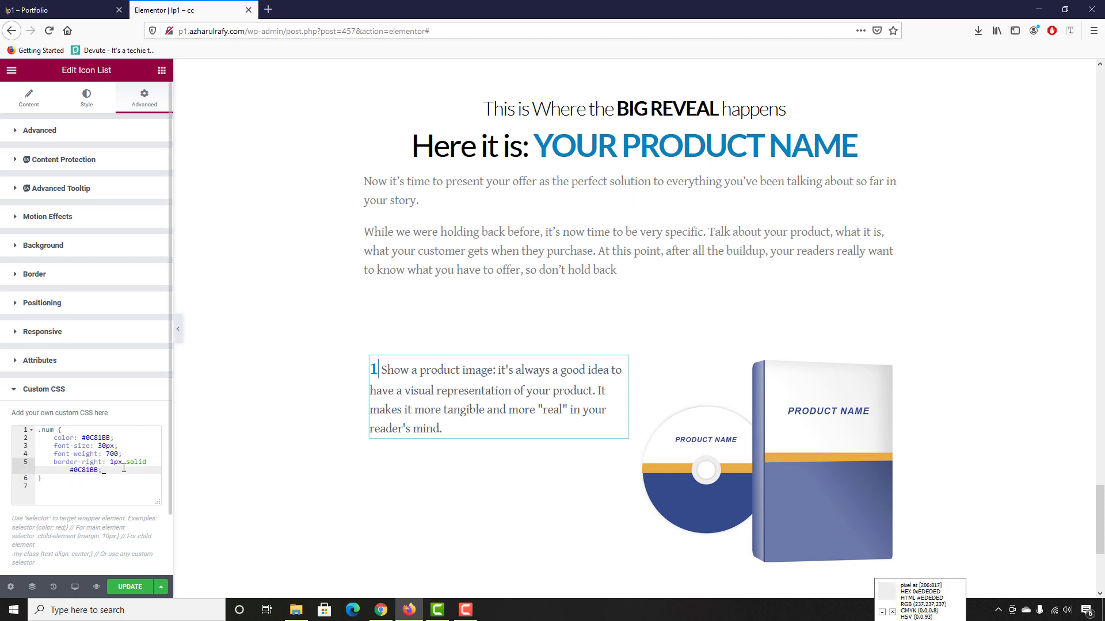
key("Return")
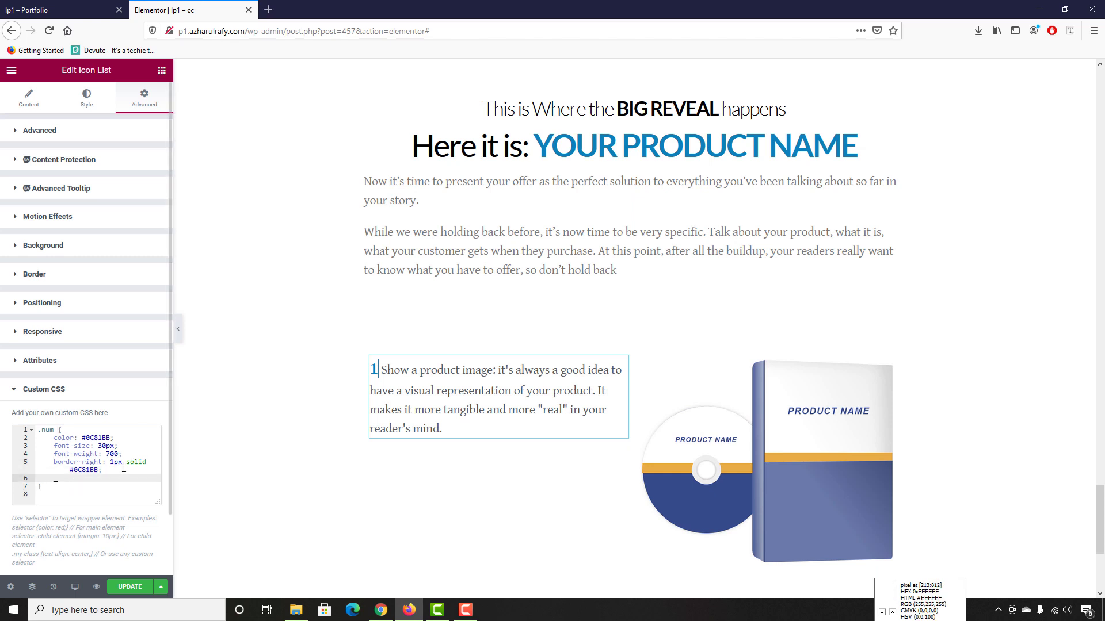
type("padding")
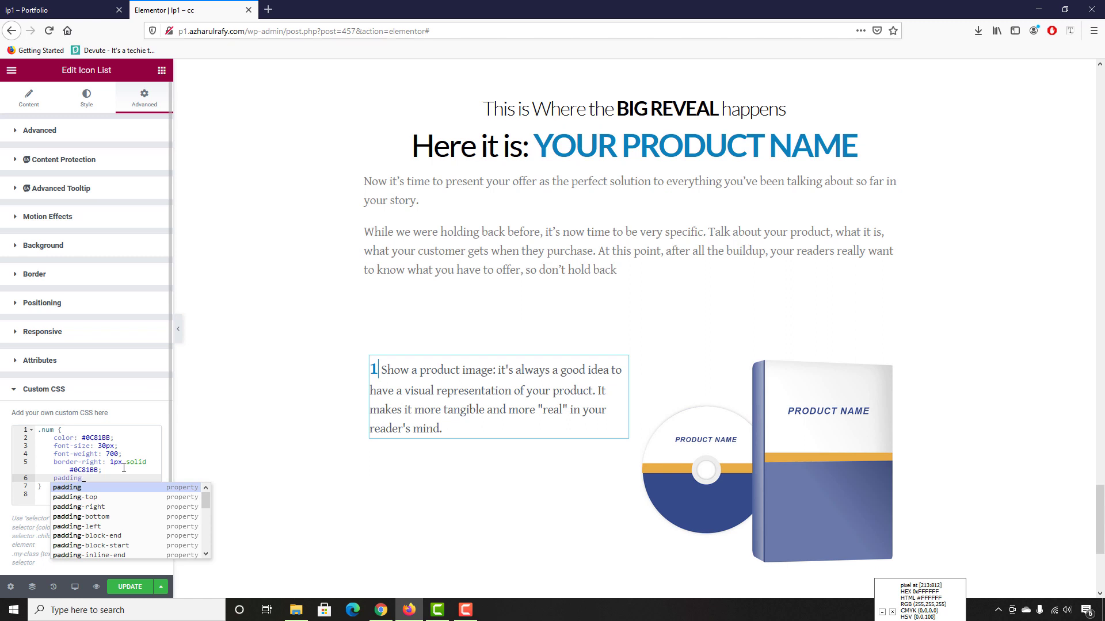
type("-ri")
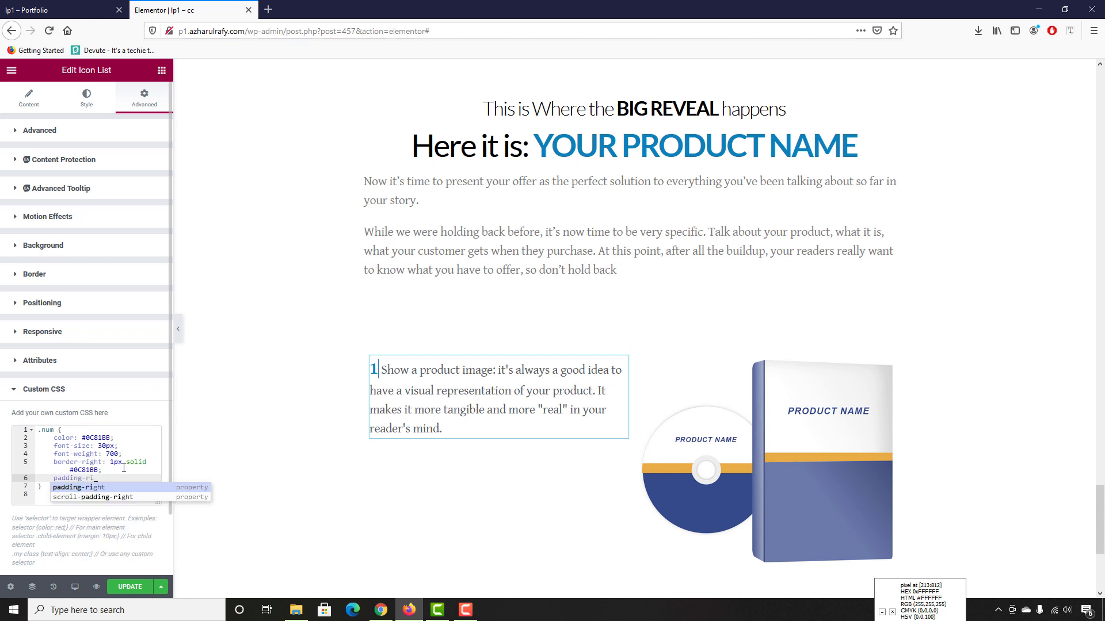
key("Return")
type("10")
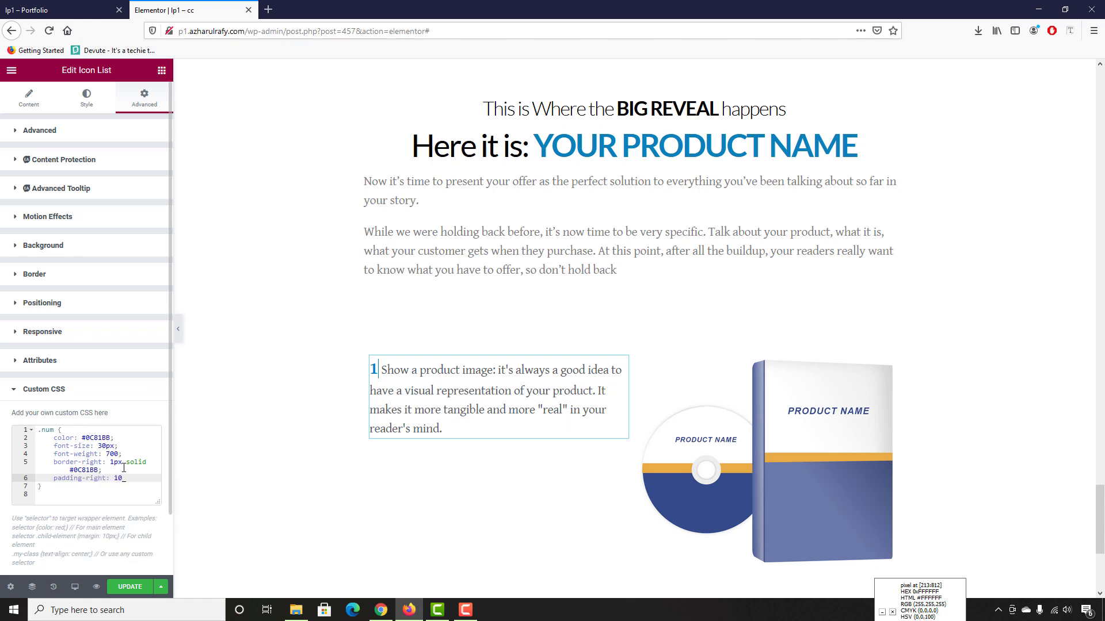
type("px;")
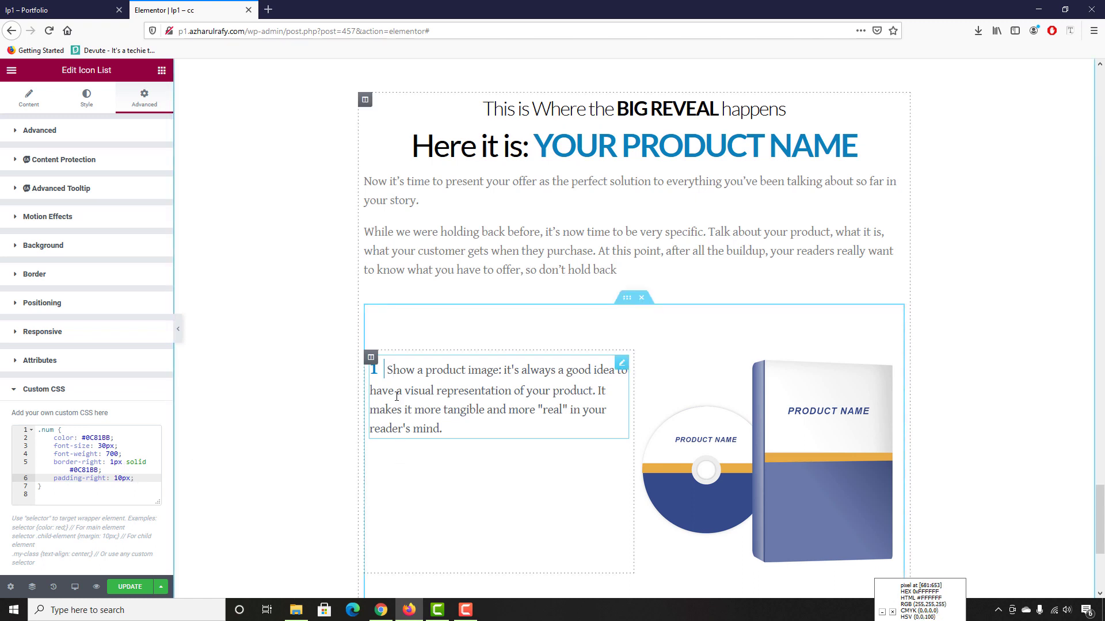
Wrap the first list item's text following the number span in its own <span></span> tags
left_click(30, 5)
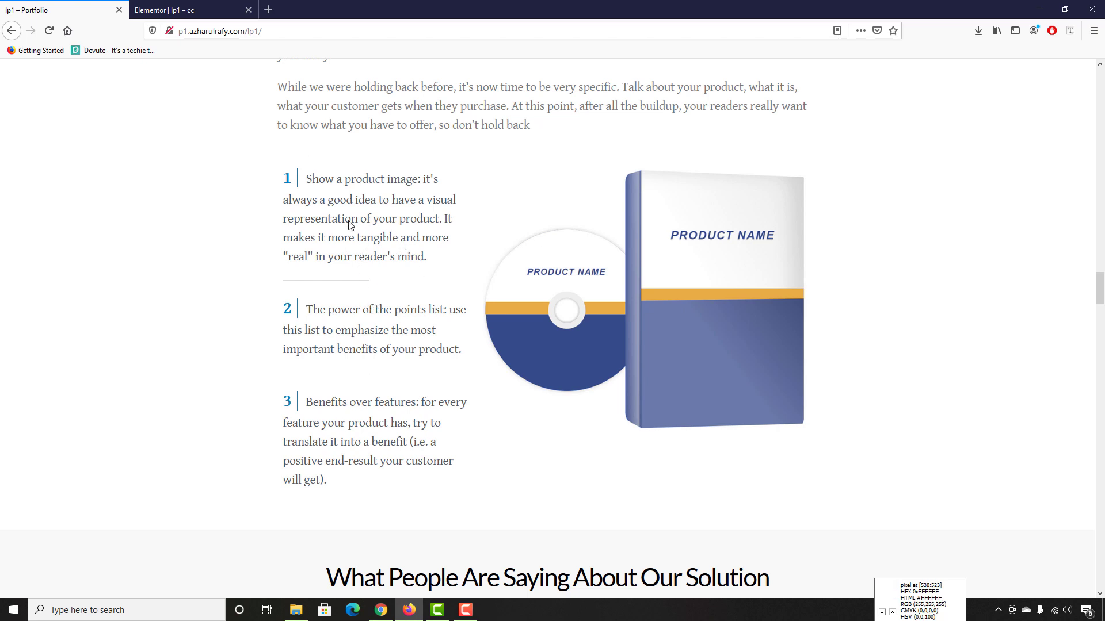
left_click(167, 9)
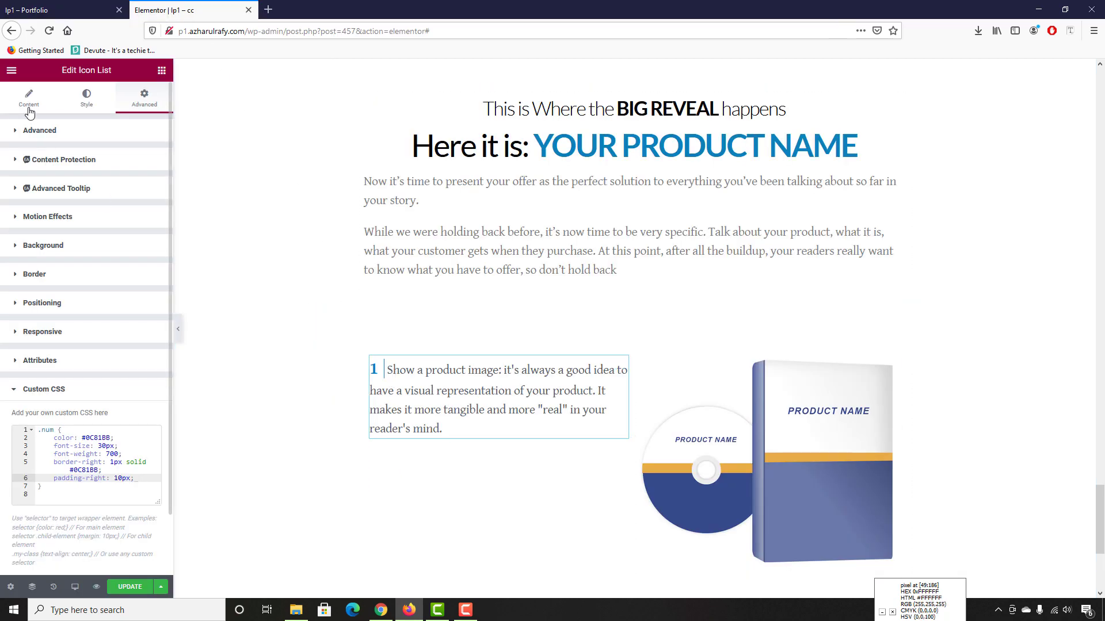
left_click(28, 98)
left_click(93, 206)
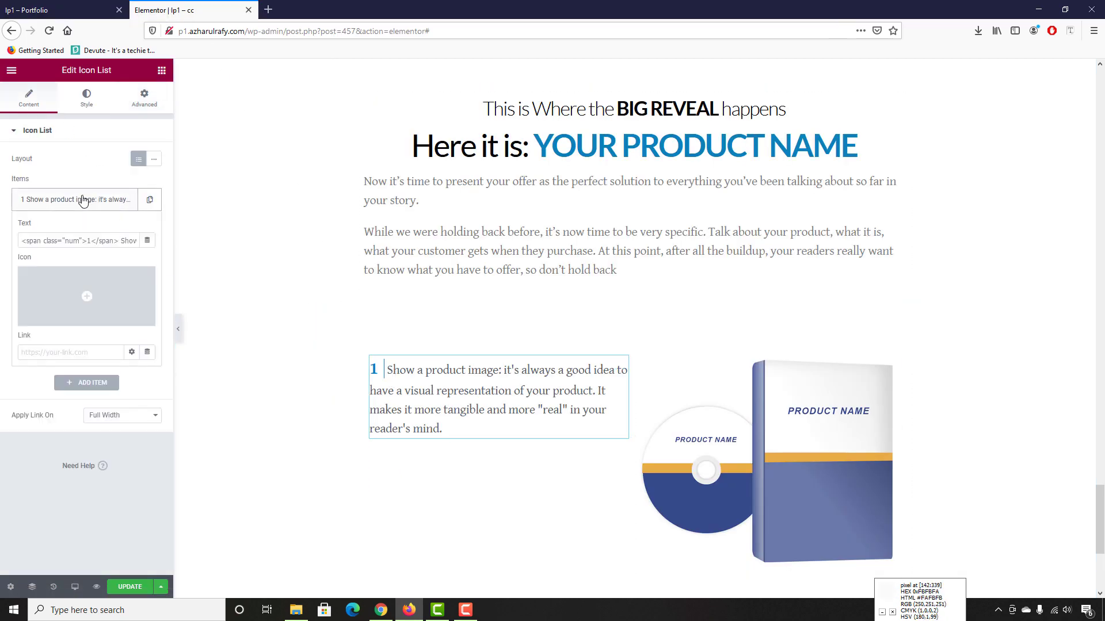
left_click(119, 245)
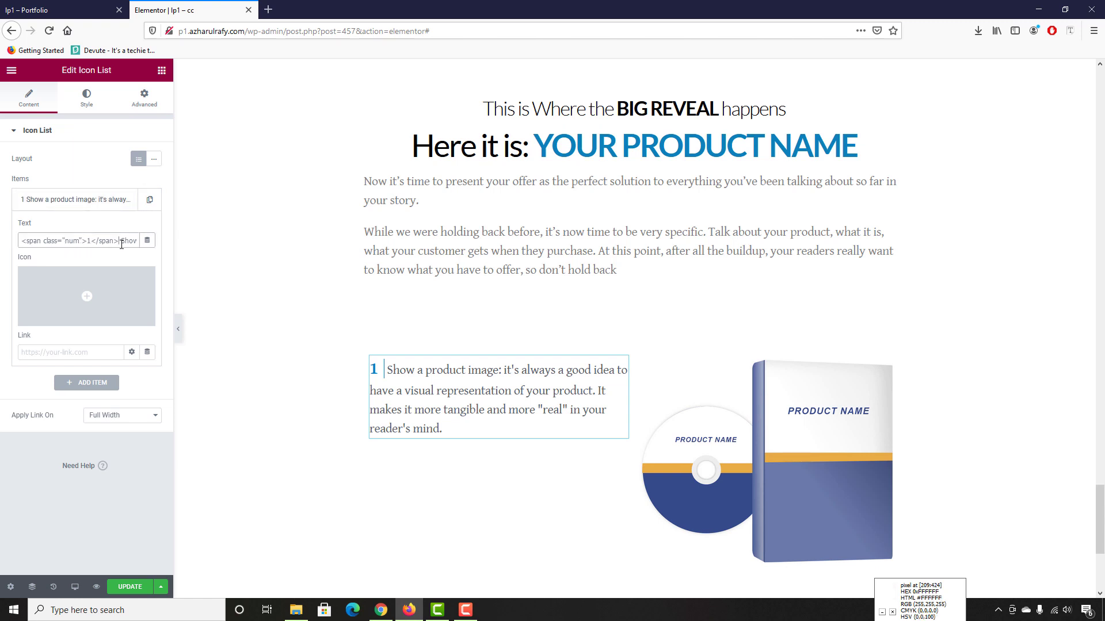
type("<span>")
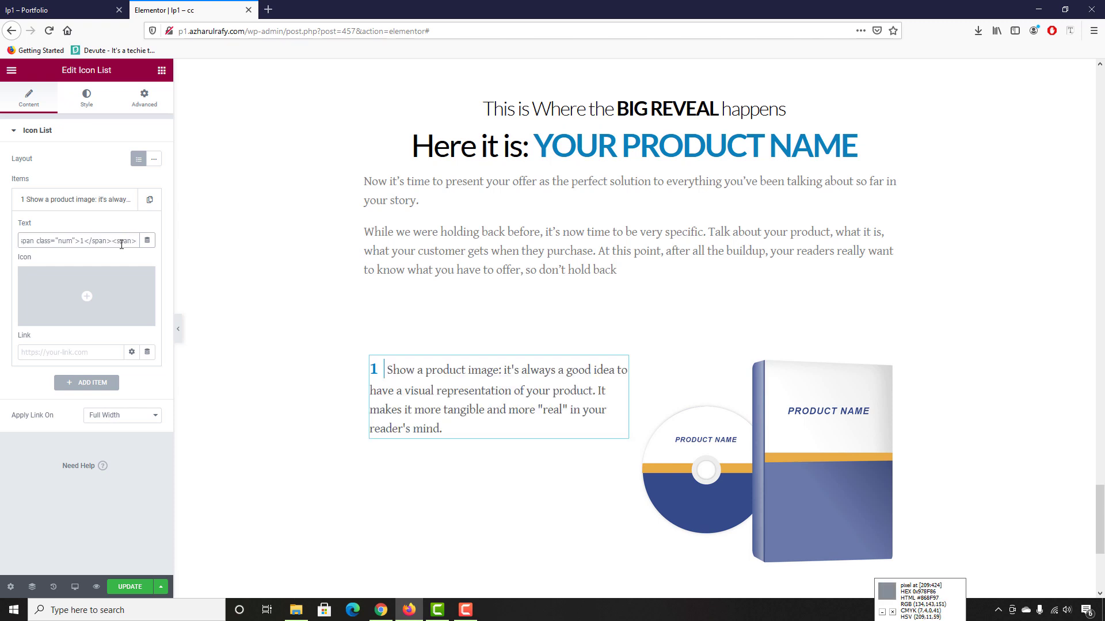
key("End")
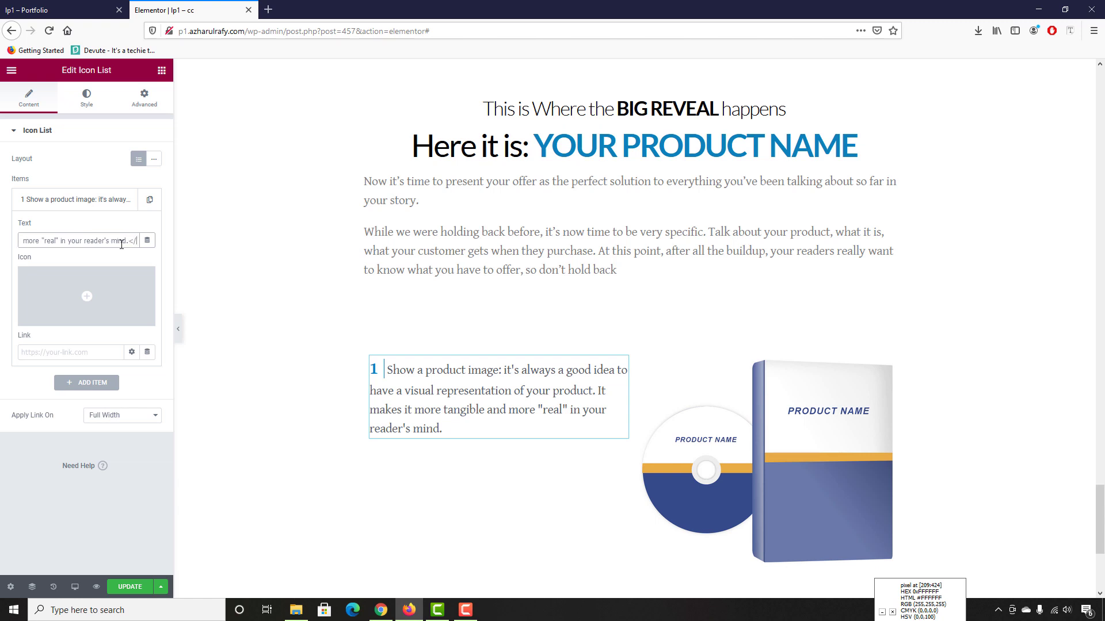
type("</span>")
Add class="pr" to the opening tag of the second span in the first list item's text
left_click_drag(98, 240, 1, 249)
left_click(107, 243)
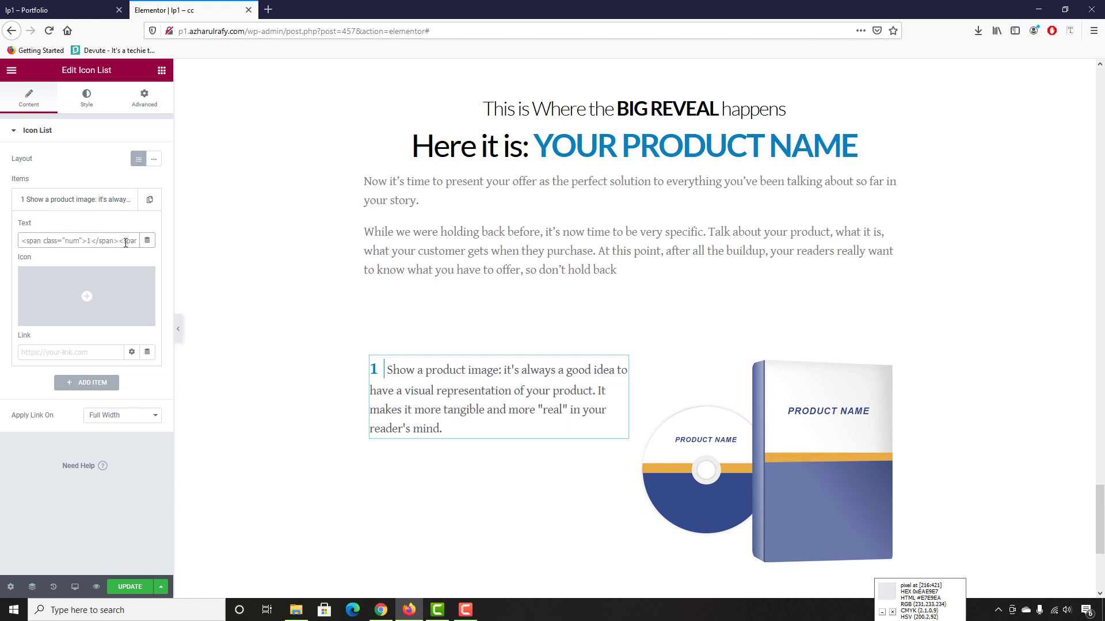
key("Right")
key("Right")
key("Right")
key("Right")
key("Right")
key("Right")
key("Right")
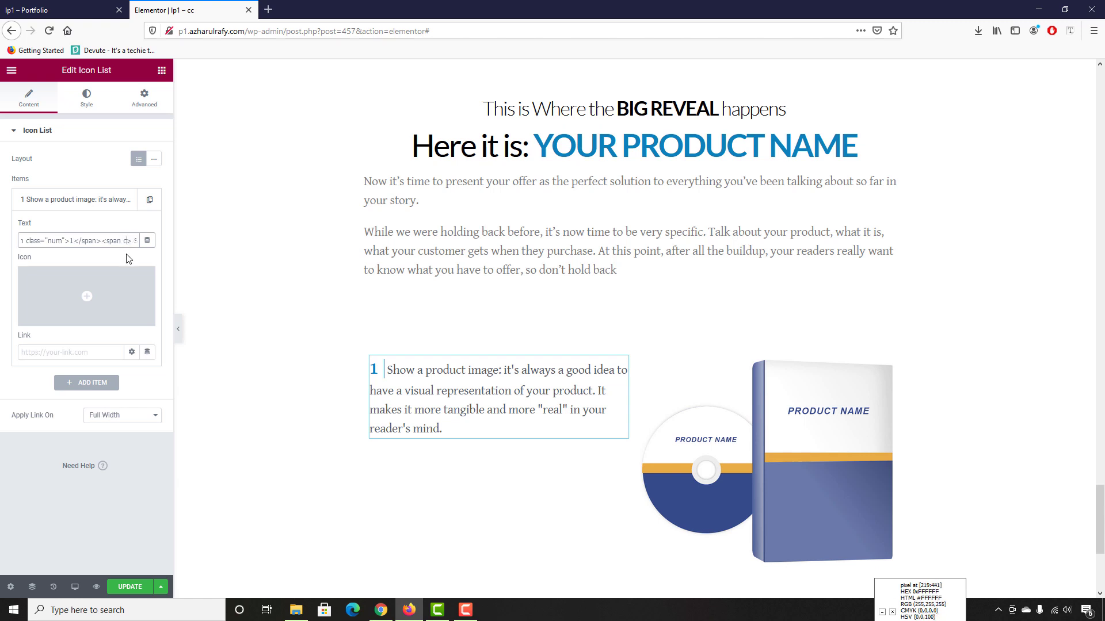
type("class")
type("=\"\"")
type("pr")
Add an empty .pr { } rule below the .num rule in the Icon List widget's custom CSS
left_click(161, 94)
scroll(111, 394, "down", 3)
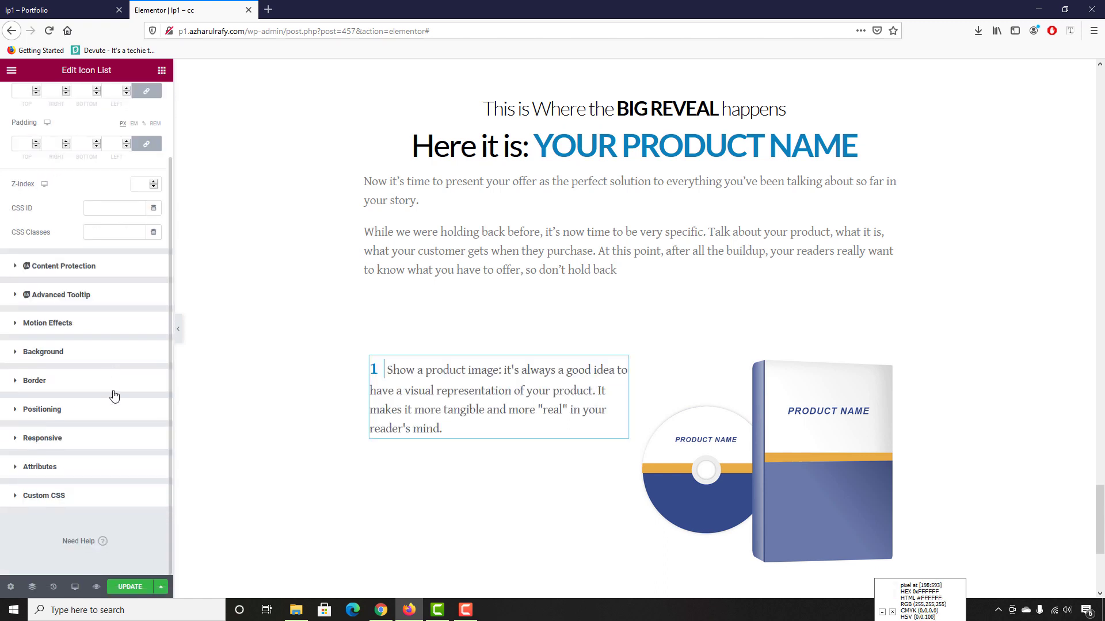
left_click(62, 496)
left_click(75, 494)
key("Return")
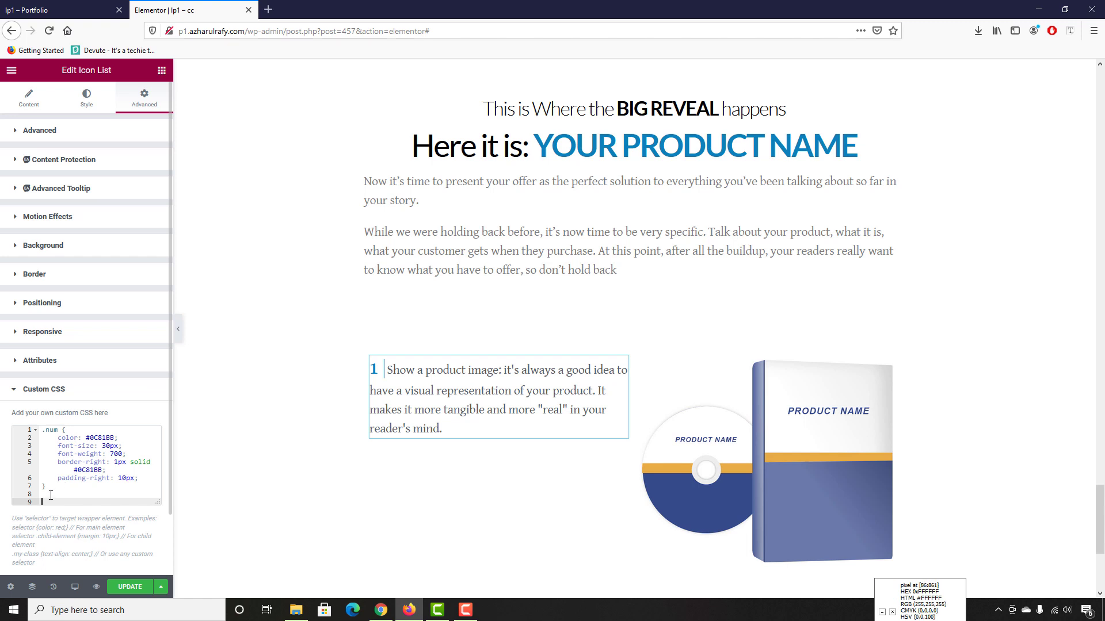
left_click_drag(43, 430, 64, 488)
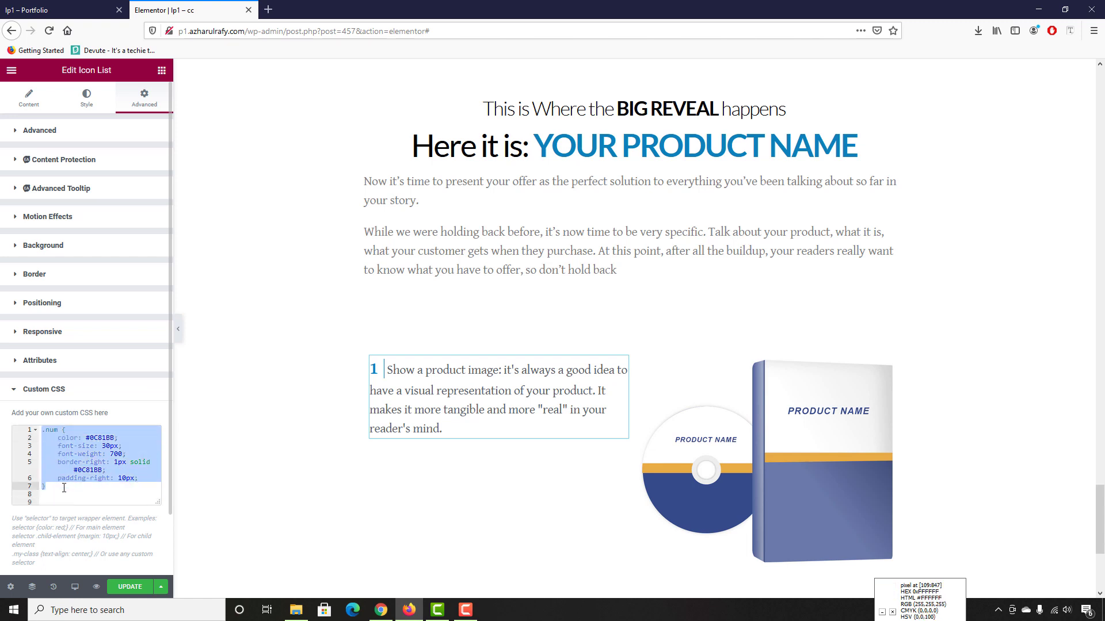
left_click(53, 498)
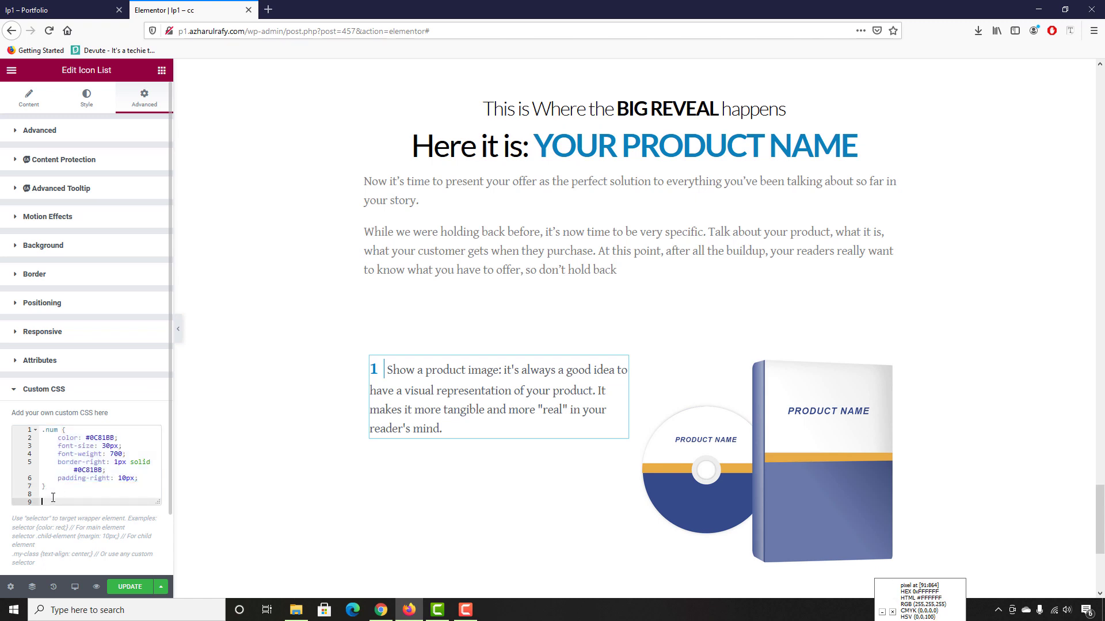
type(".")
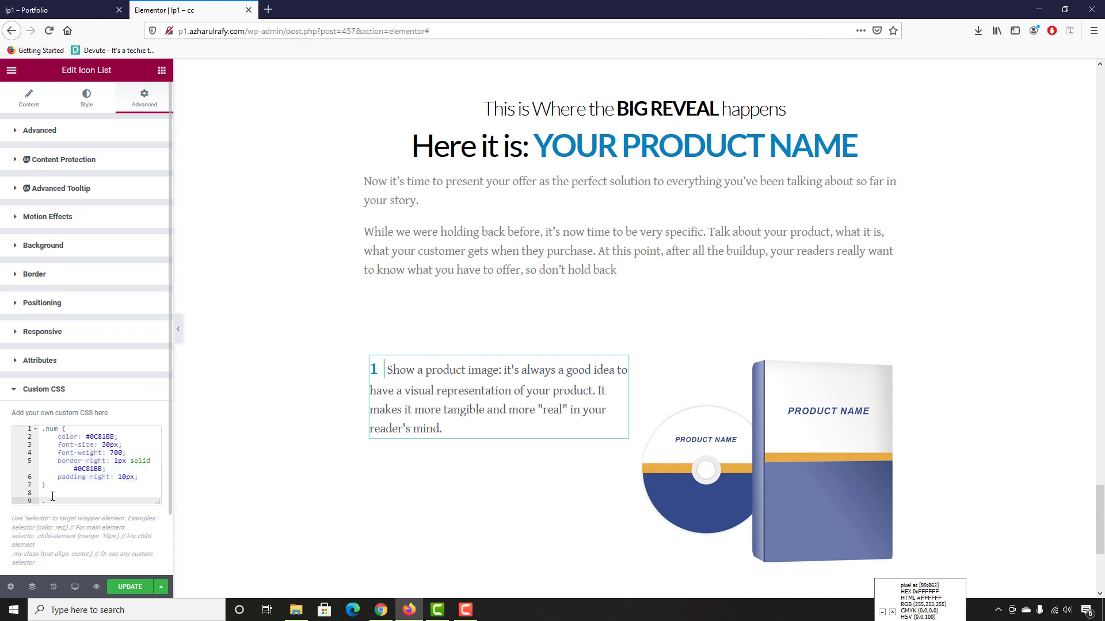
type("pr {")
key("Return")
scroll(81, 454, "down", 1)
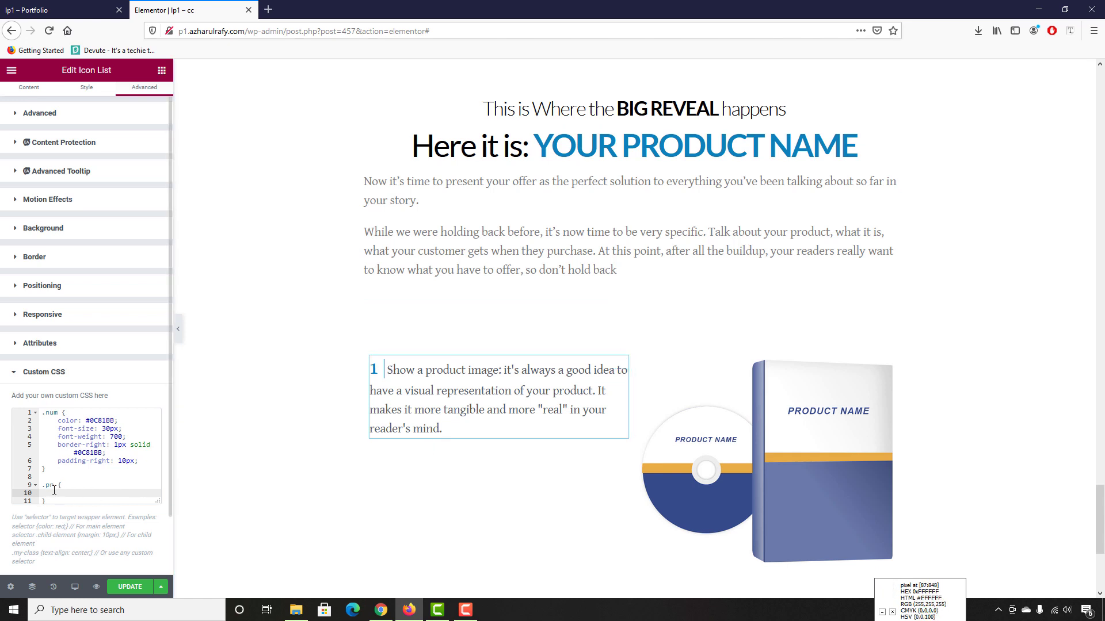
Add padding-left: 10px; to the .pr rule in the widget's custom CSS and update the page
type("paddin")
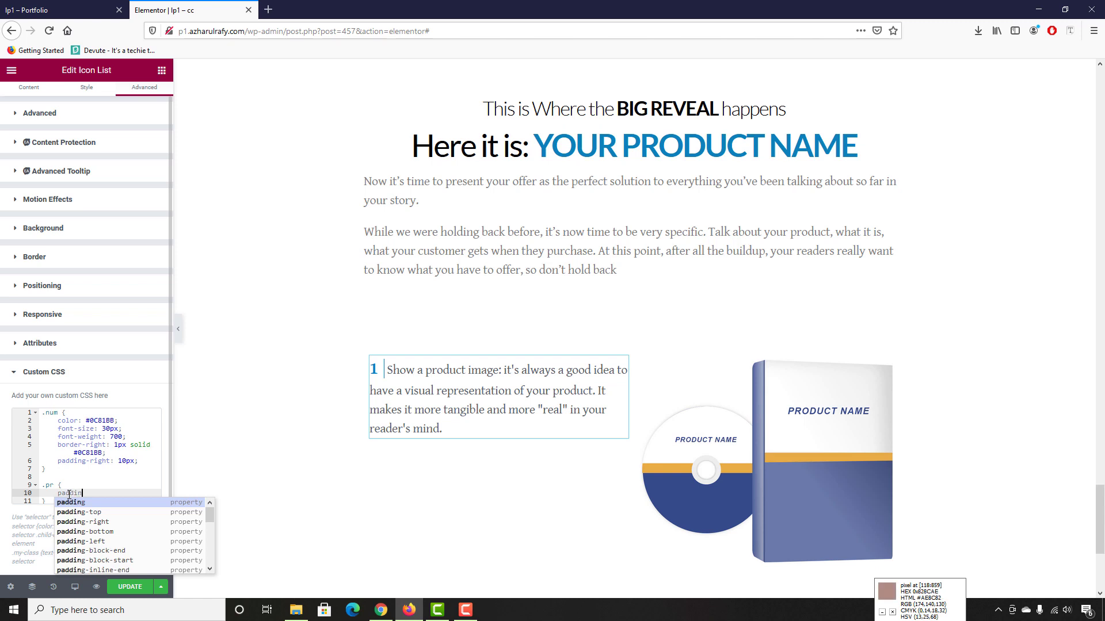
type("g-left")
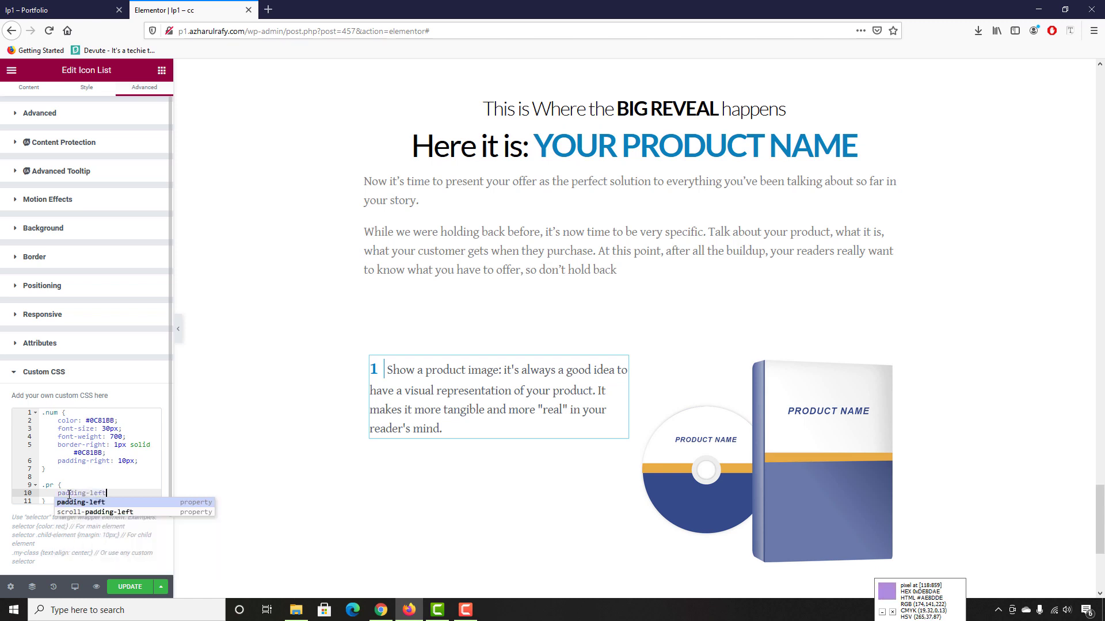
key("Return")
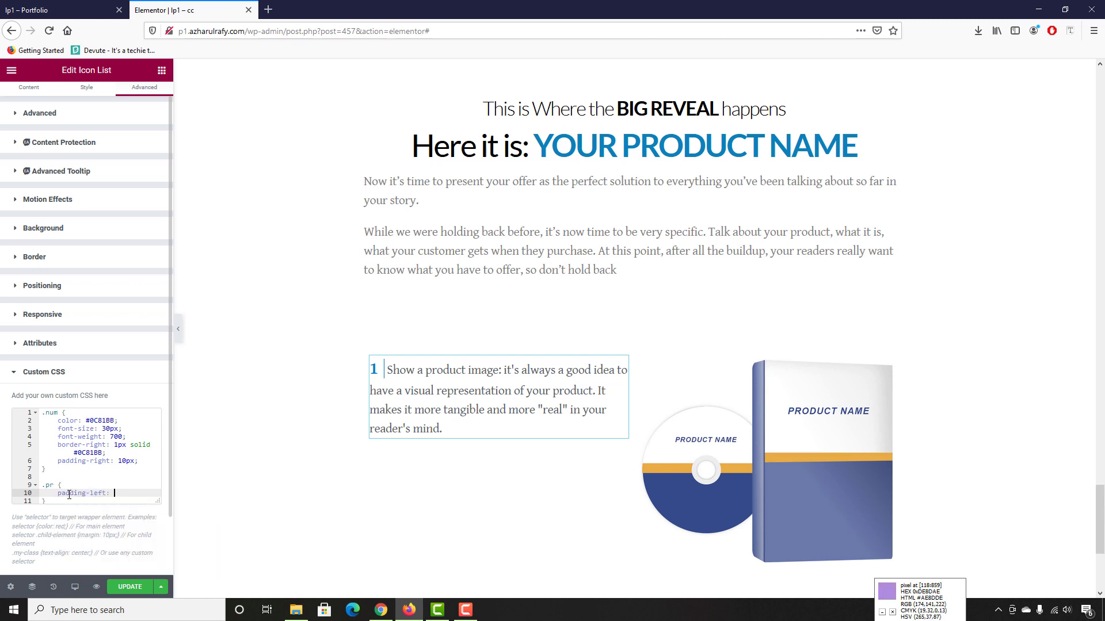
type("10")
key("Return")
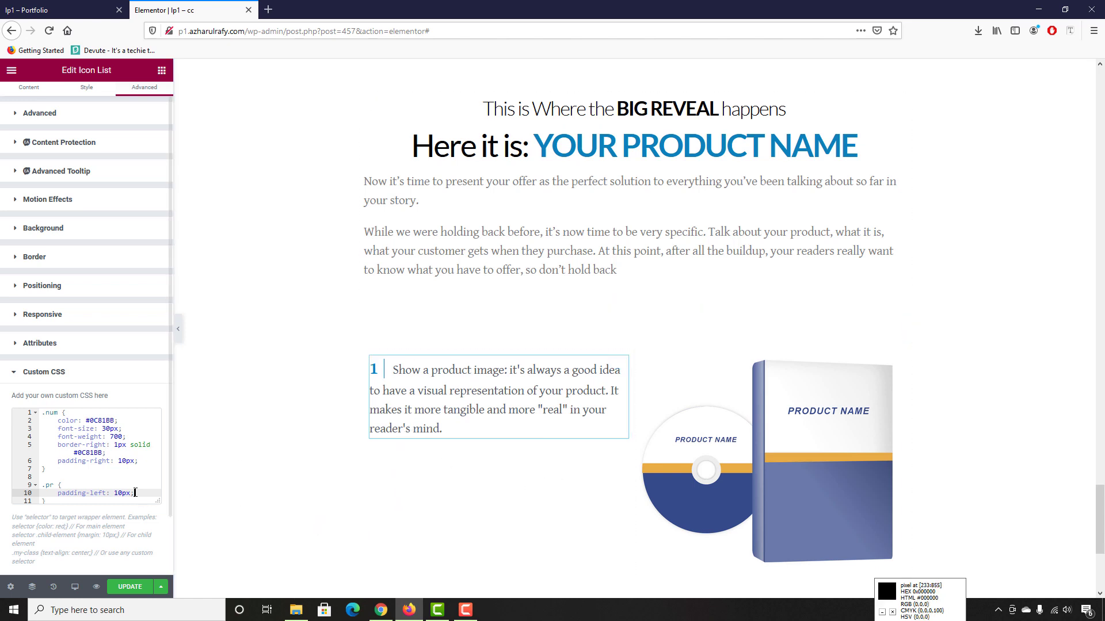
scroll(137, 482, "down", 1)
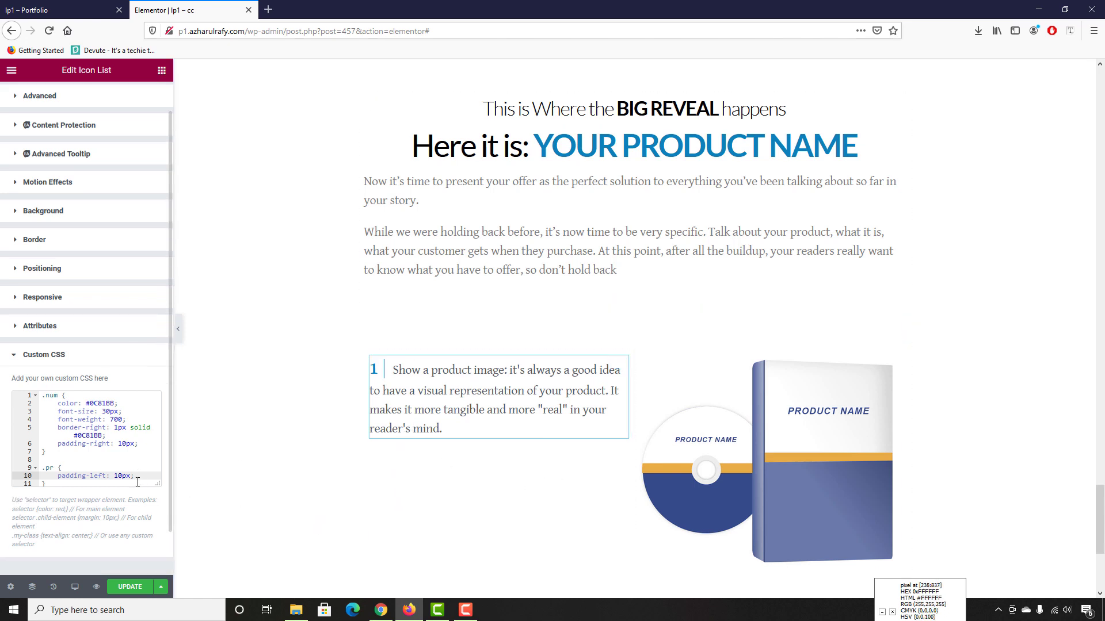
left_click(130, 593)
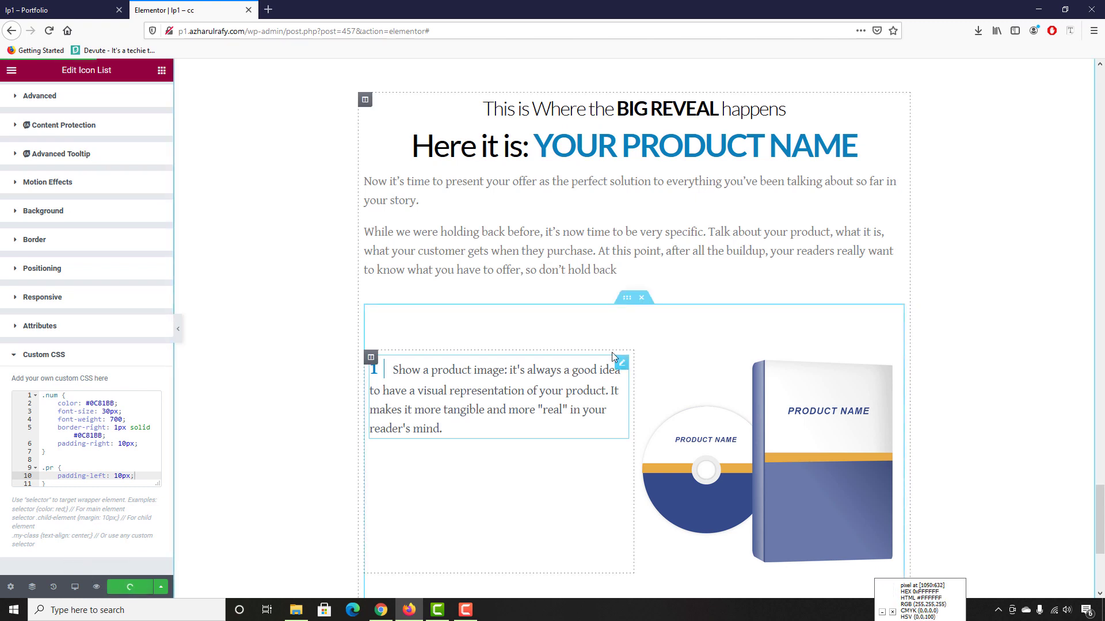
scroll(288, 374, "up", 1)
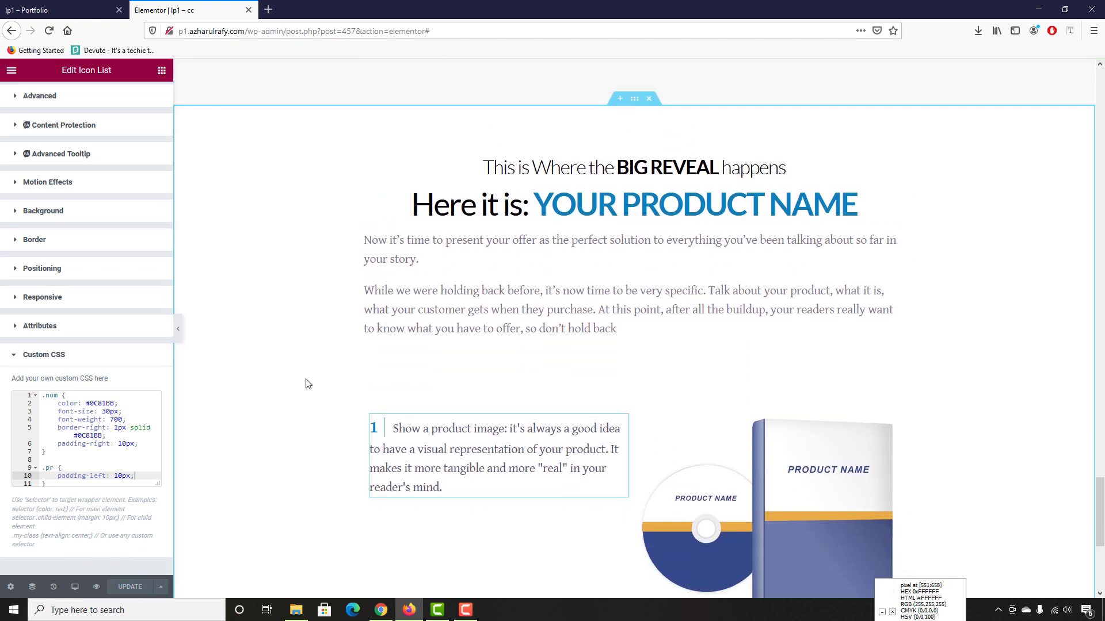
scroll(84, 241, "up", 1)
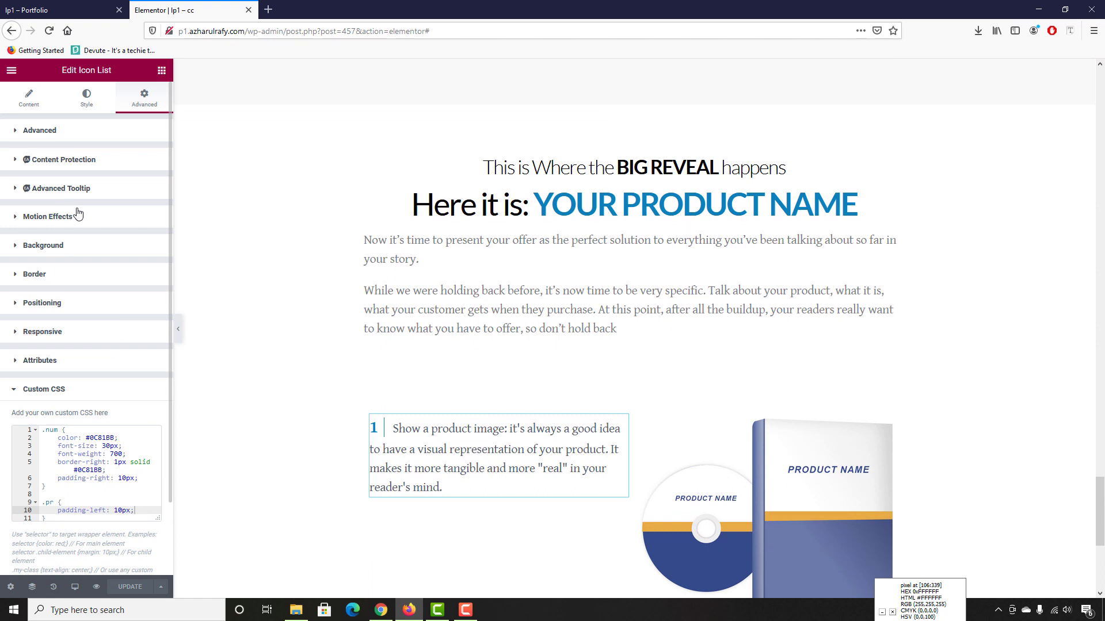
Check the item list on the reference page and duplicate the icon list's item twice to get three items
left_click(28, 99)
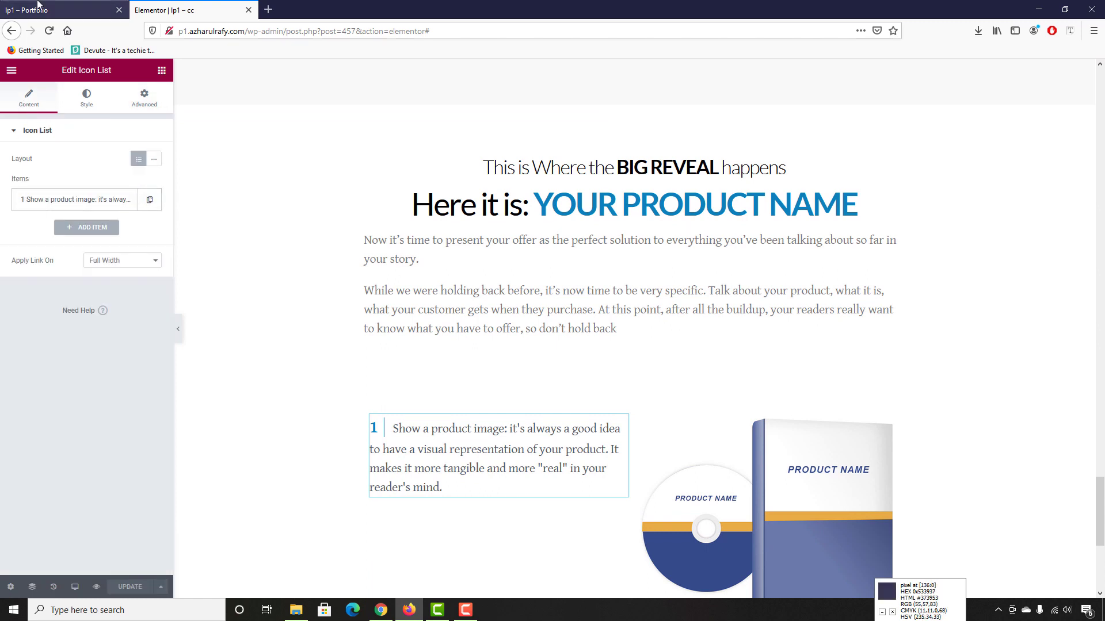
left_click(58, 10)
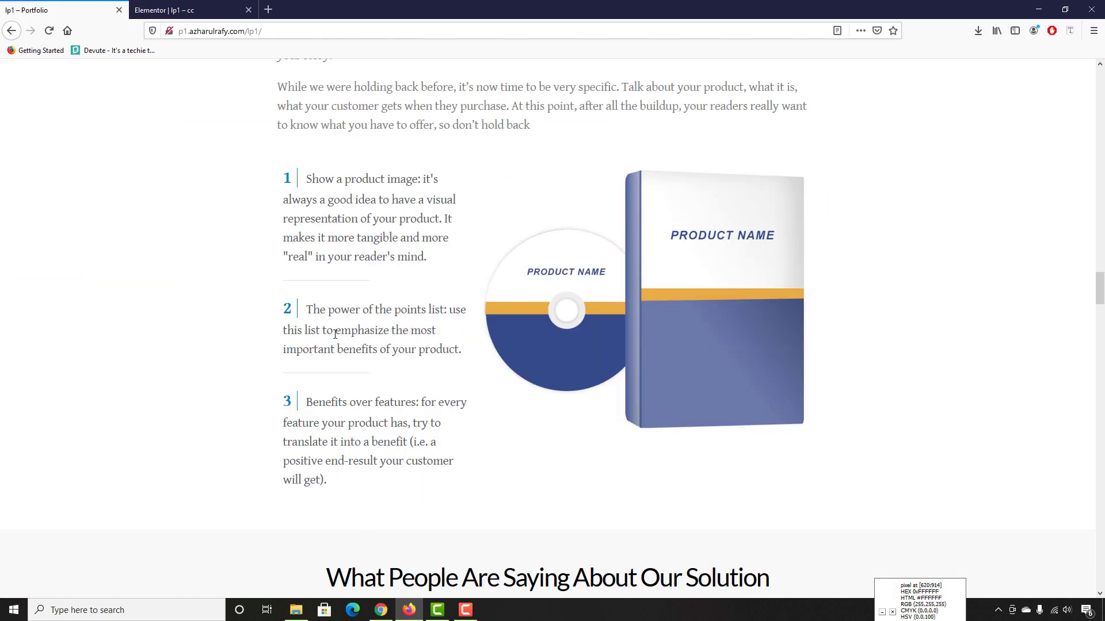
key("ctrl+Tab")
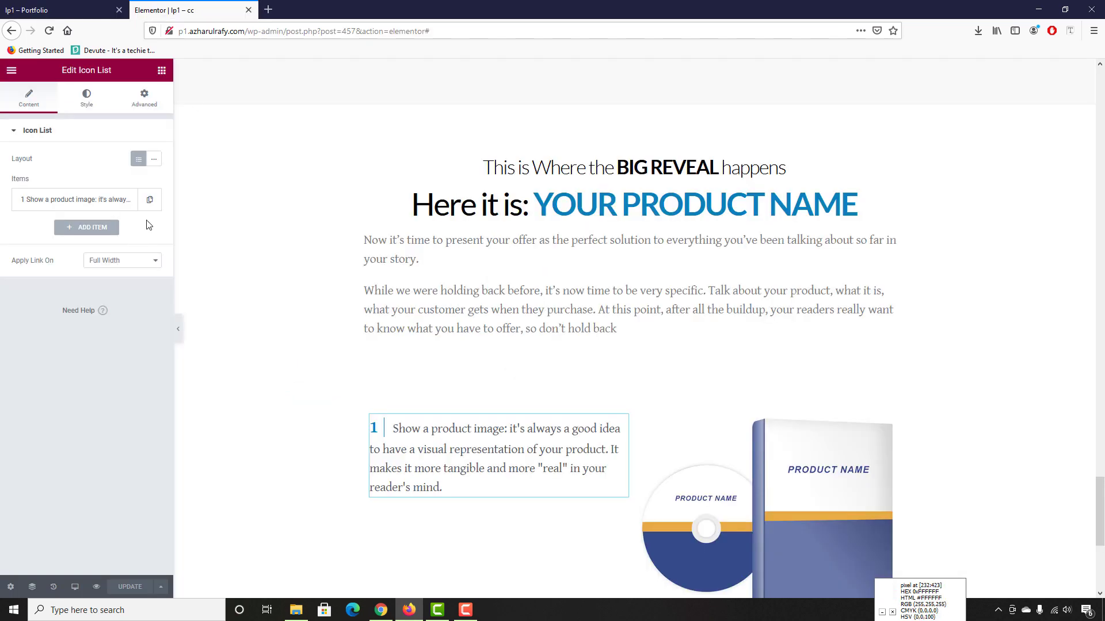
left_click(150, 199)
left_click(126, 228)
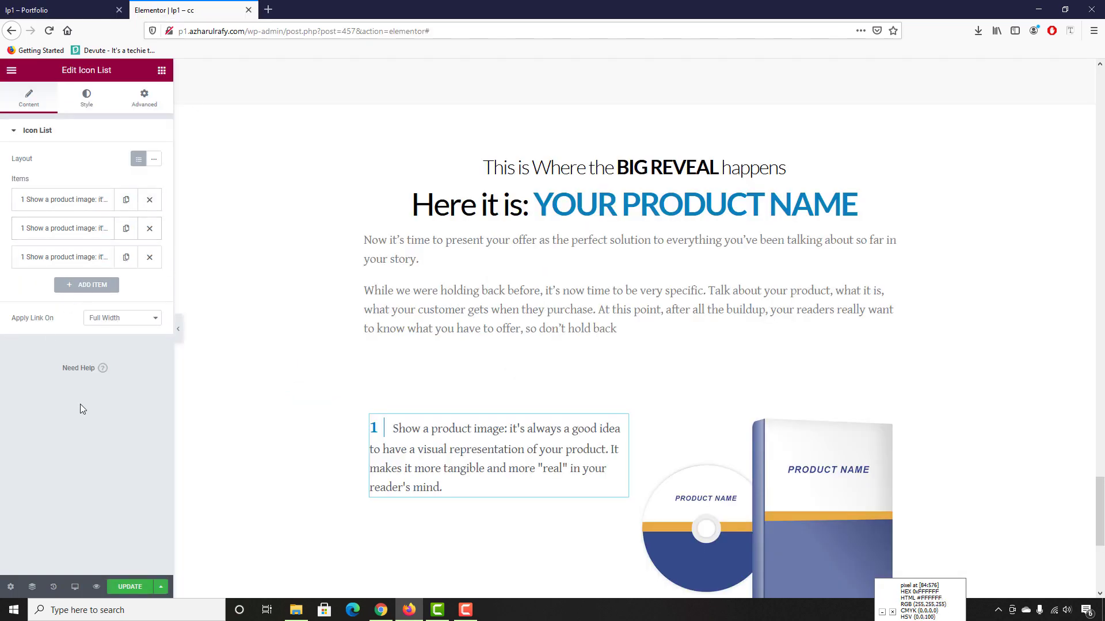
scroll(432, 387, "down", 2)
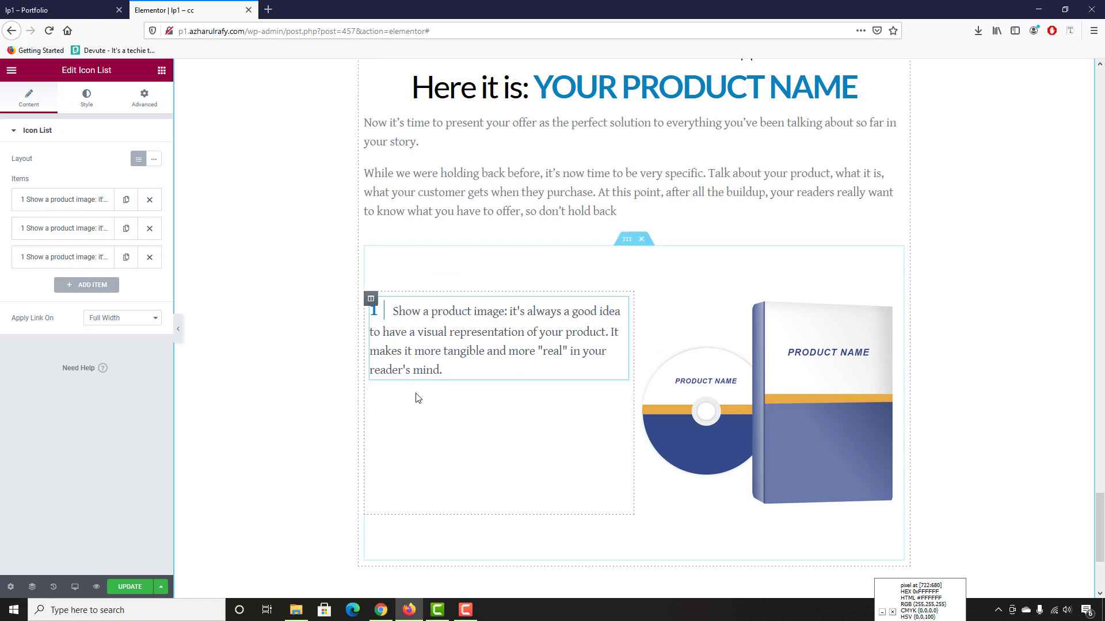
Copy the second benefit's text, "The power of the points list...", from the reference page
key("ctrl+Tab")
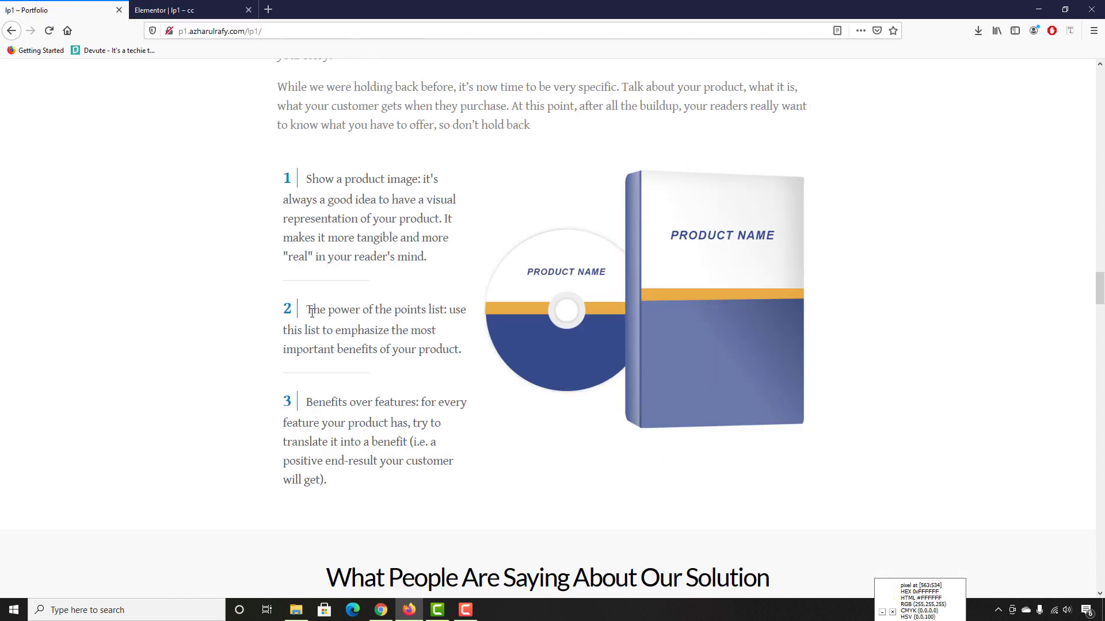
left_click_drag(311, 312, 460, 354)
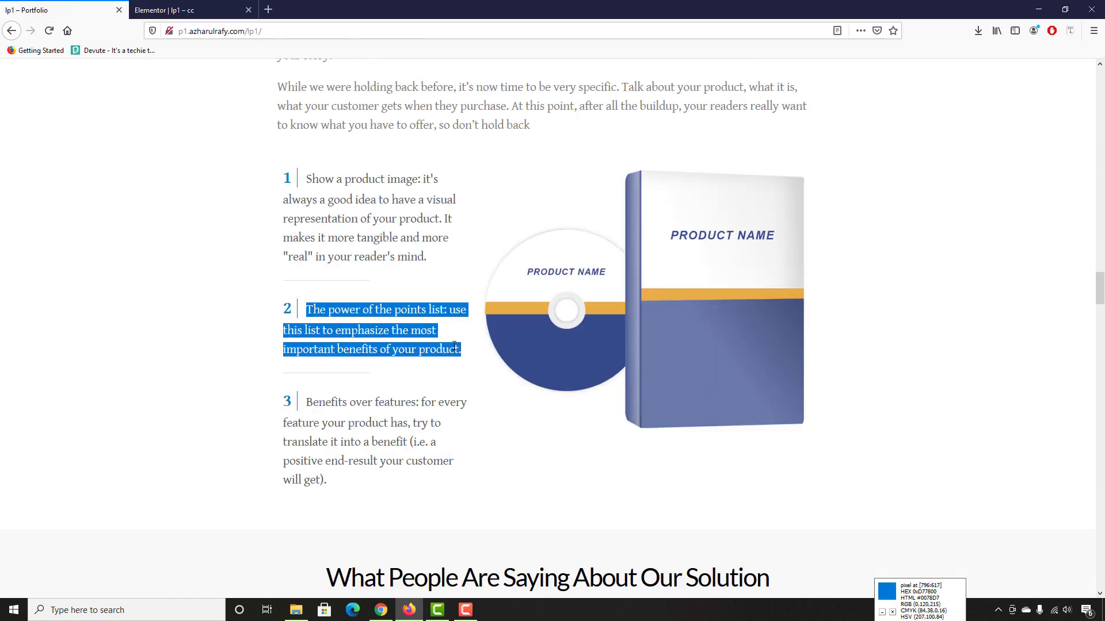
right_click(461, 344)
left_click(467, 350)
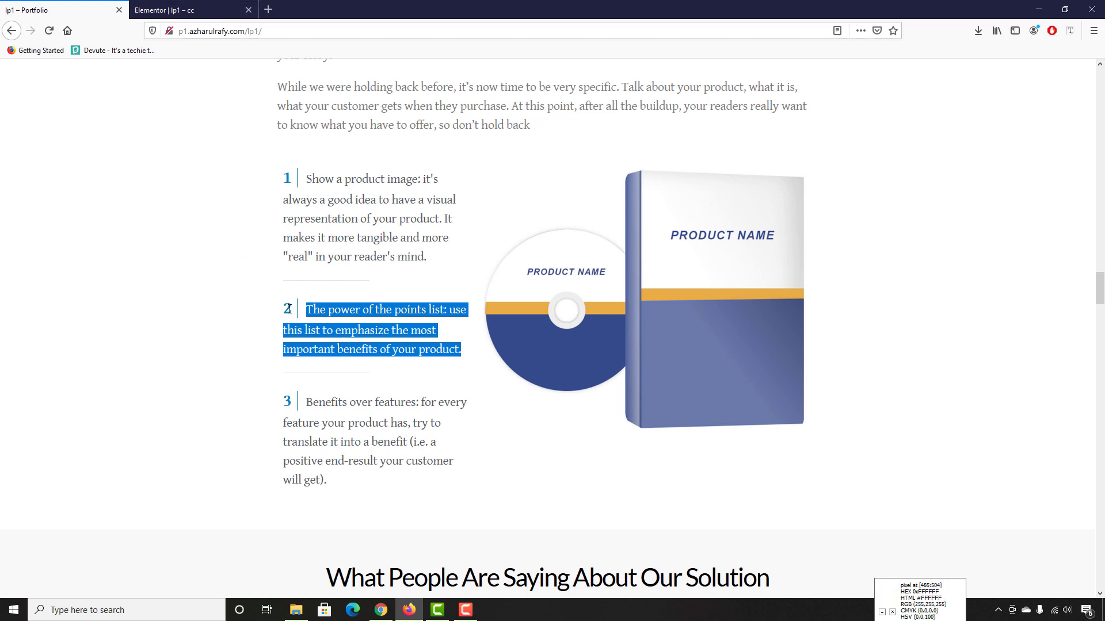
Back in the Elementor editor, change the number in the second list item's num span to 2
key("ctrl+Tab")
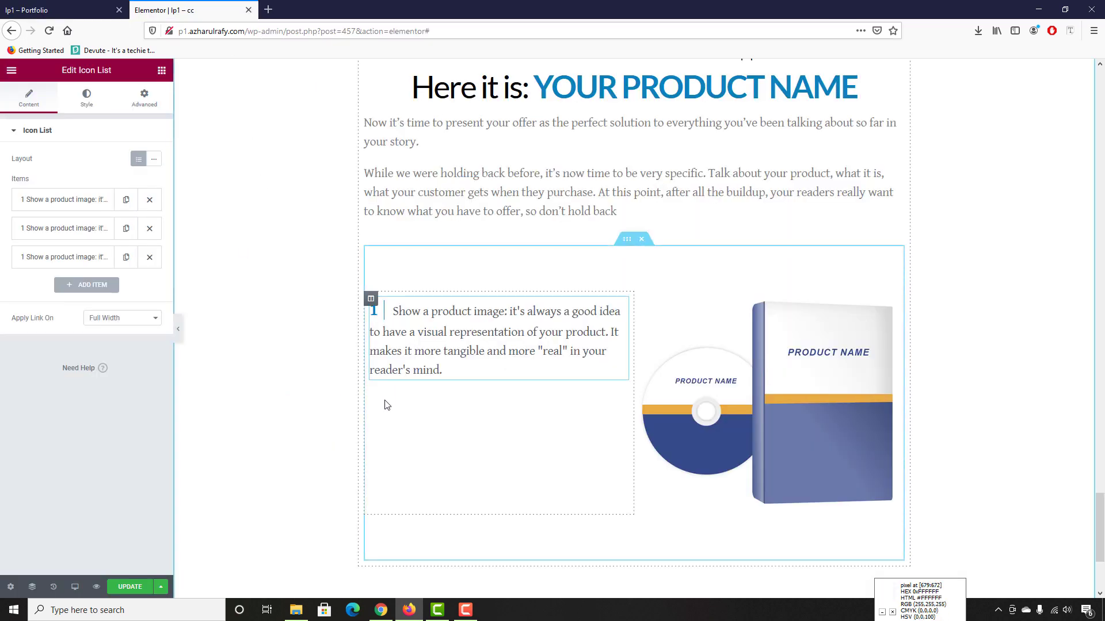
left_click(81, 235)
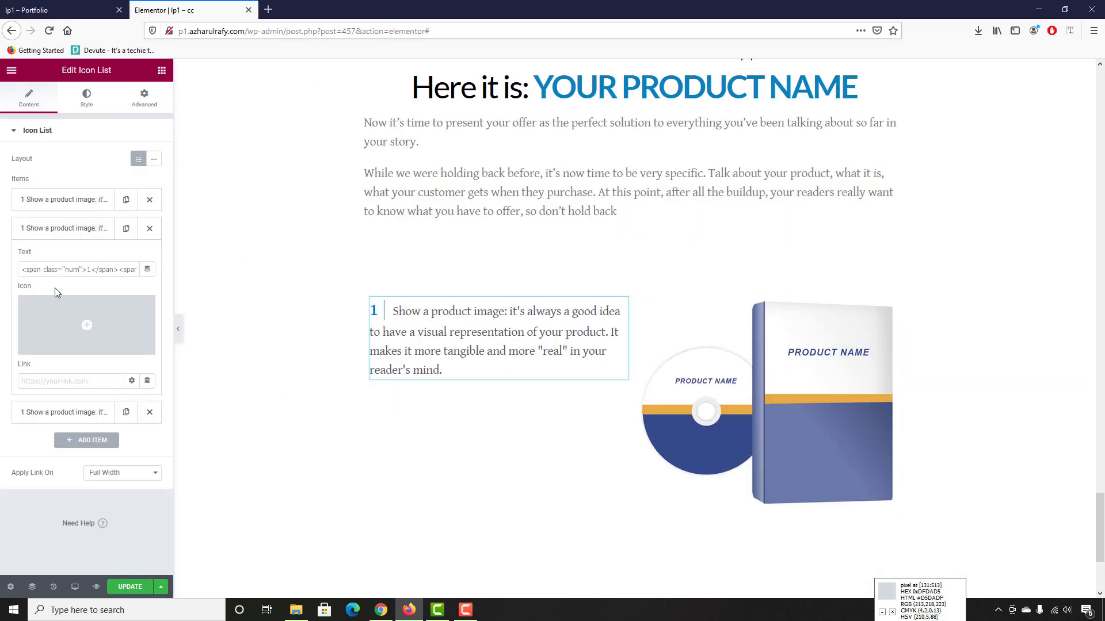
left_click(89, 271)
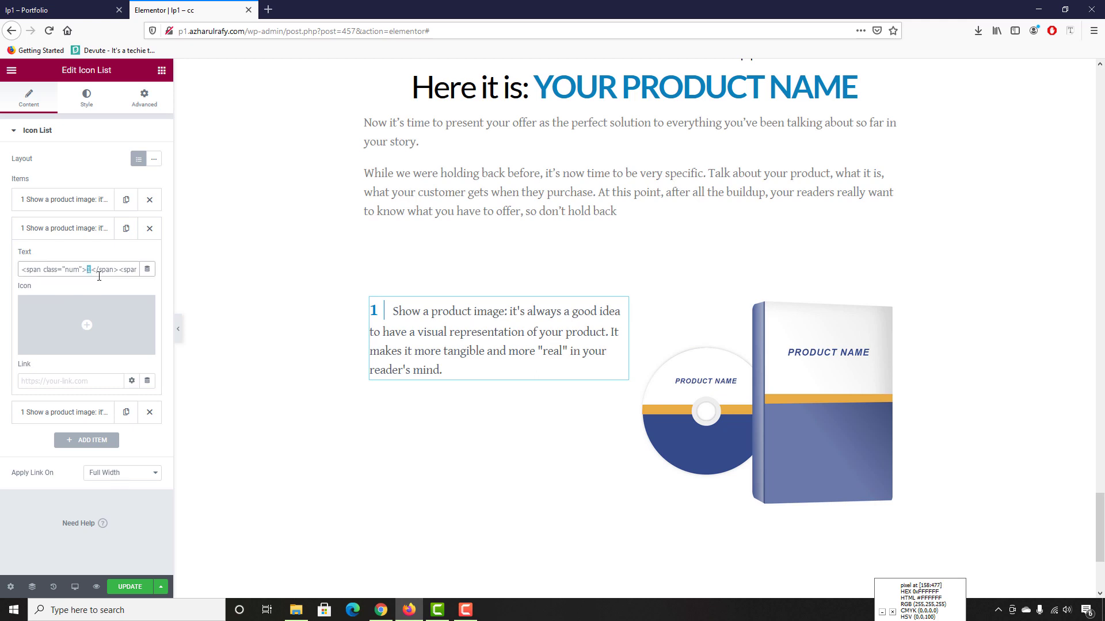
type("2")
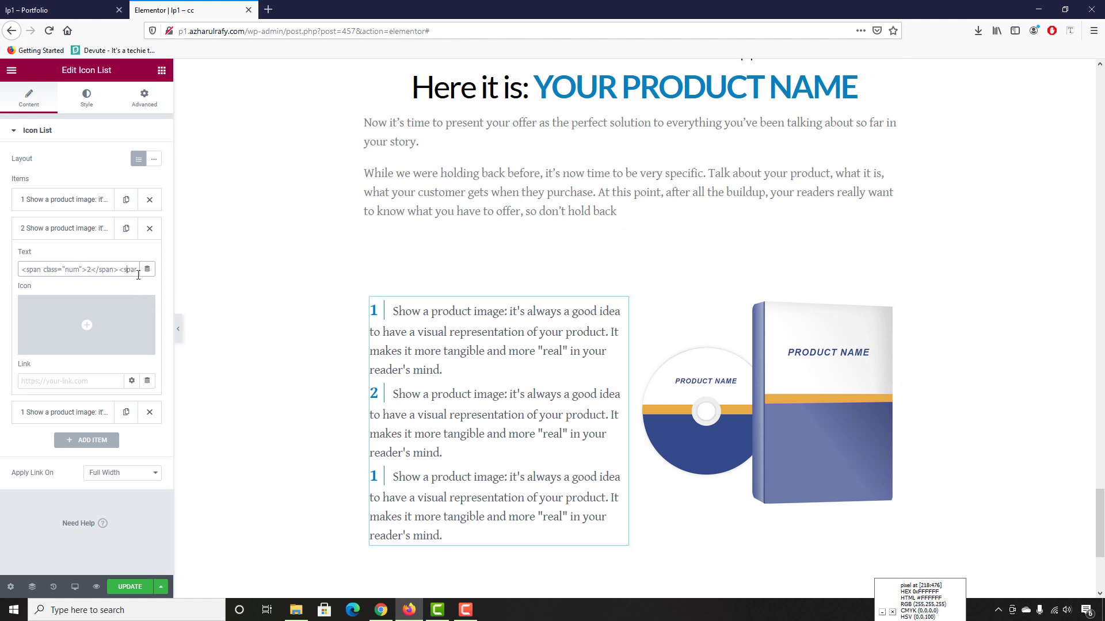
Replace the second item's sentence inside the pr span with the copied "The power of the points list..." text, keeping a single final period
left_click_drag(134, 270, 139, 278)
left_click(70, 266)
key("Left")
key("Left")
key("Left")
key("Left")
key("Left")
key("Left")
key("Left")
key("Left")
key("Left")
key("Left")
key("Left")
key("Left")
key("Left")
key("Left")
key("Left")
key("Left")
key("Left")
key("Left")
key("Left")
key("Left")
left_click_drag(86, 272, 252, 271)
left_click_drag(124, 283, 104, 267)
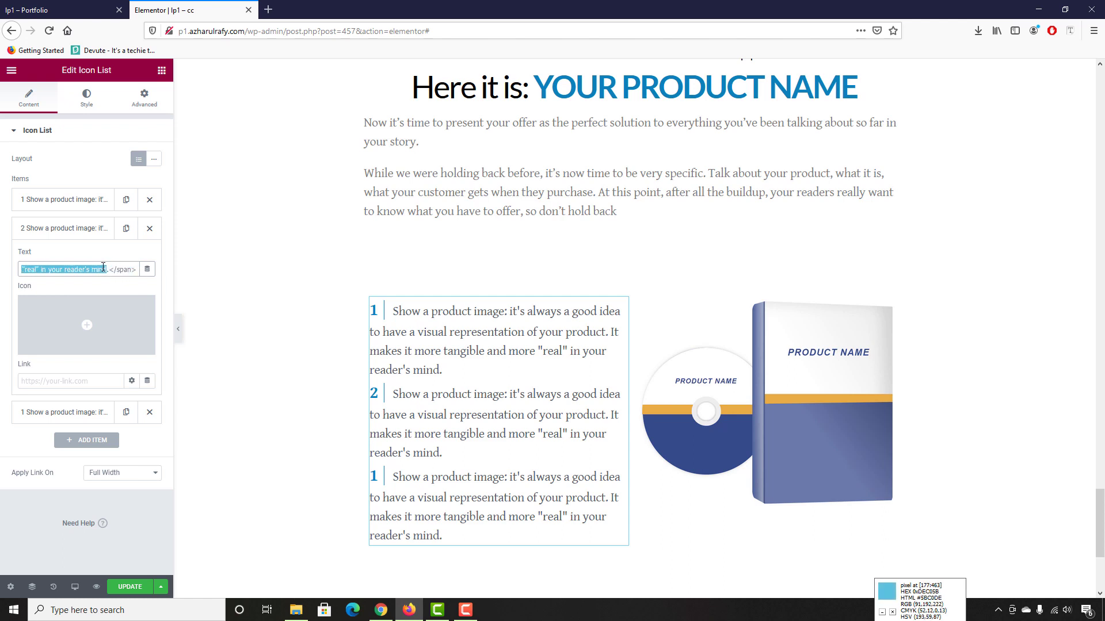
key("ctrl+v")
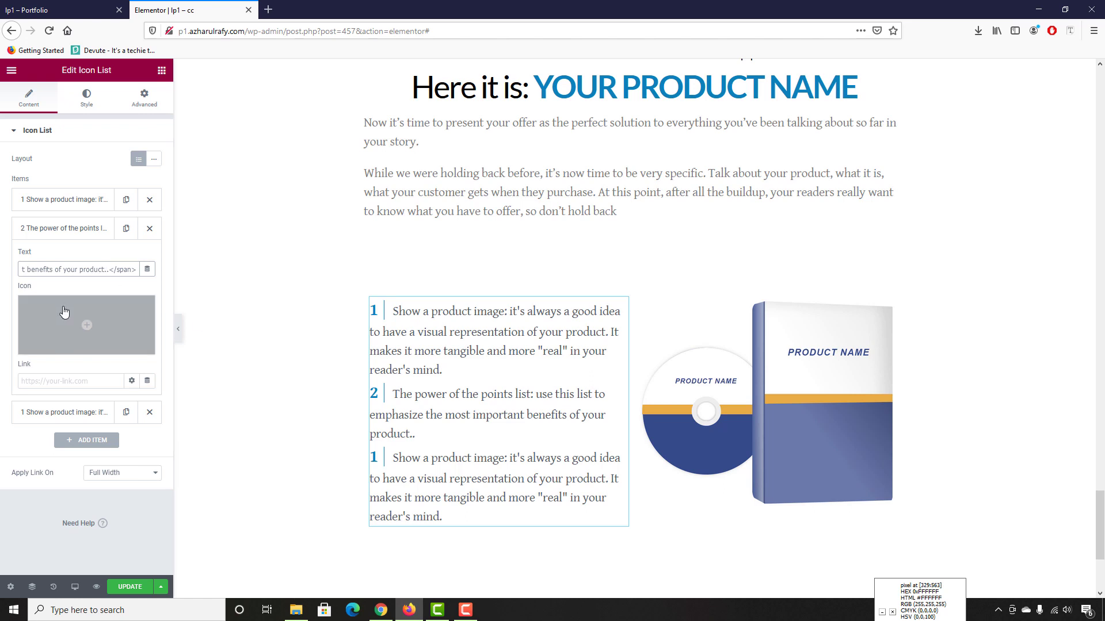
key("BackSpace")
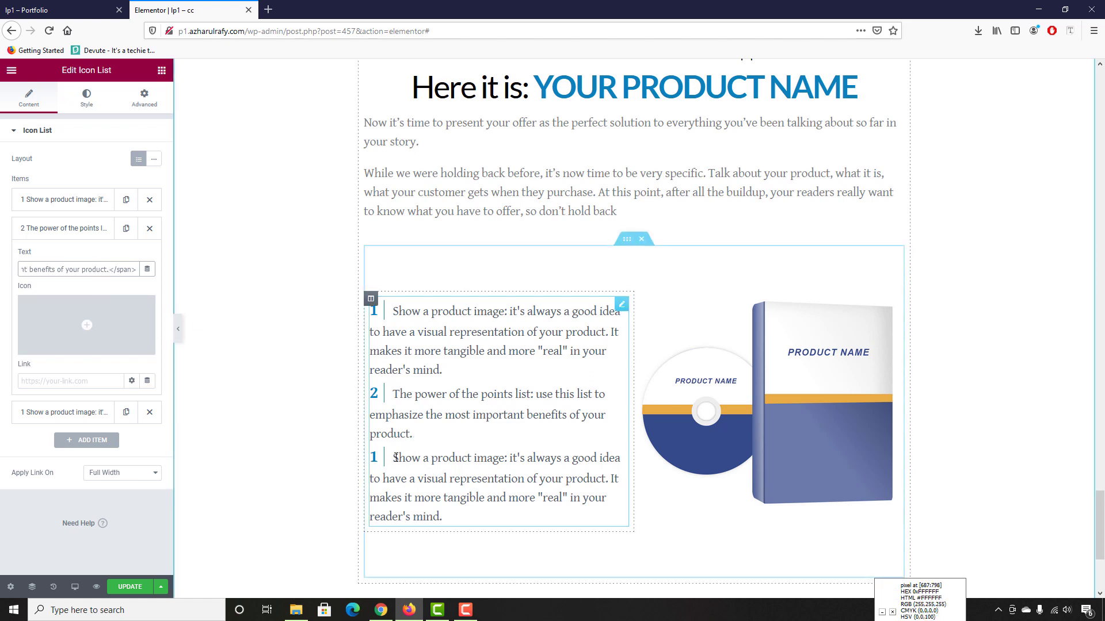
Copy the third benefit's text, "Benefits over features...", from the reference page and return to the Elementor editor
key("ctrl+Tab")
left_click_drag(307, 402, 365, 481)
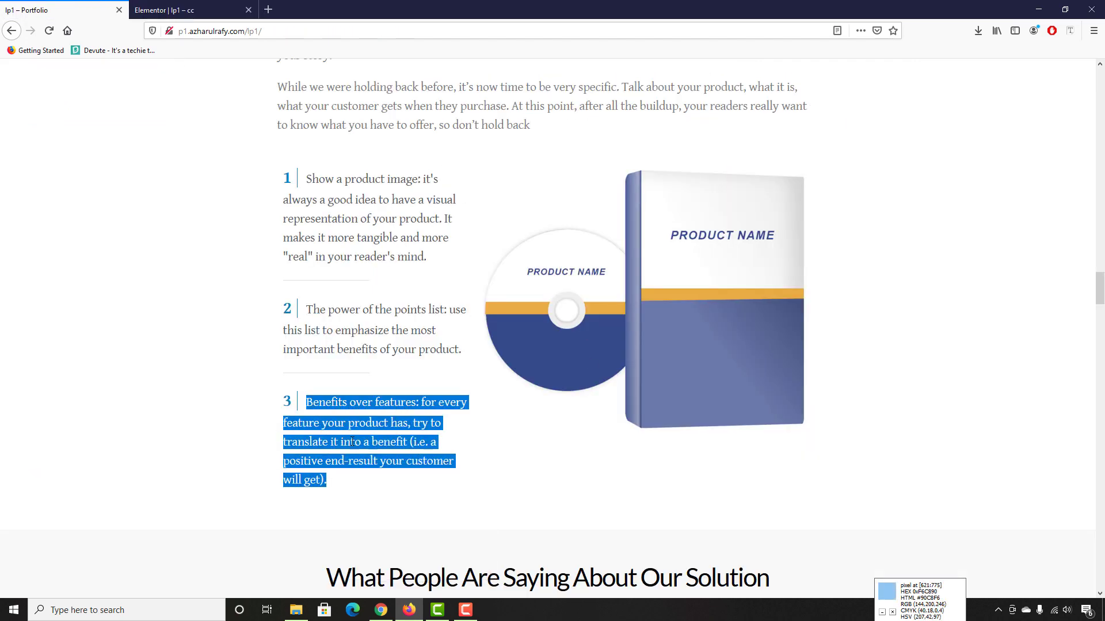
key("ctrl+Tab")
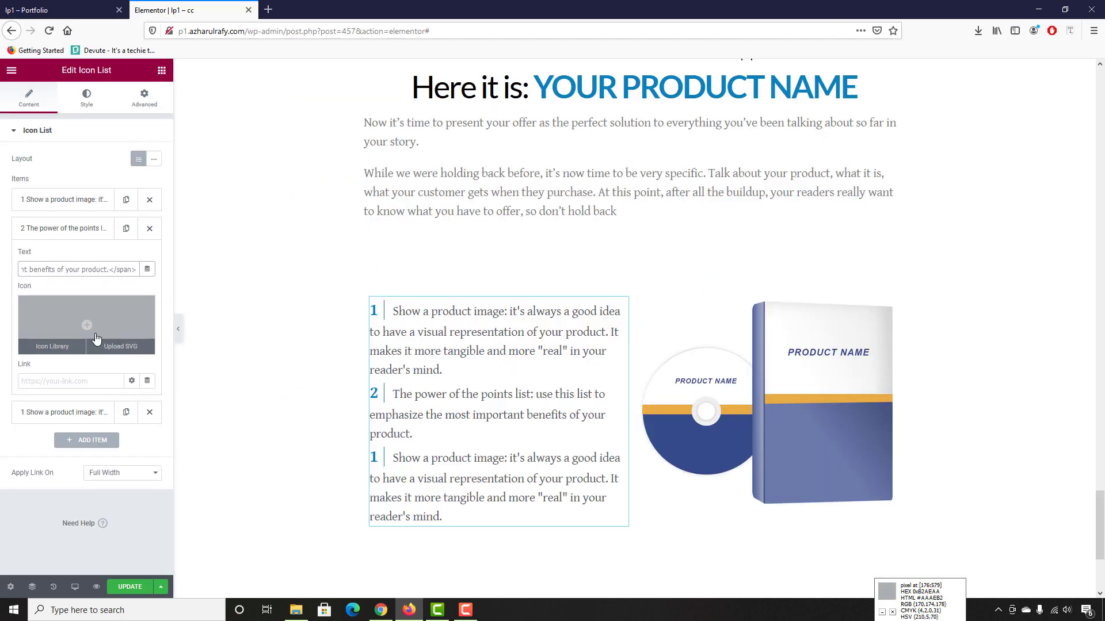
Change the number in the third list item's num span to 3
left_click(42, 236)
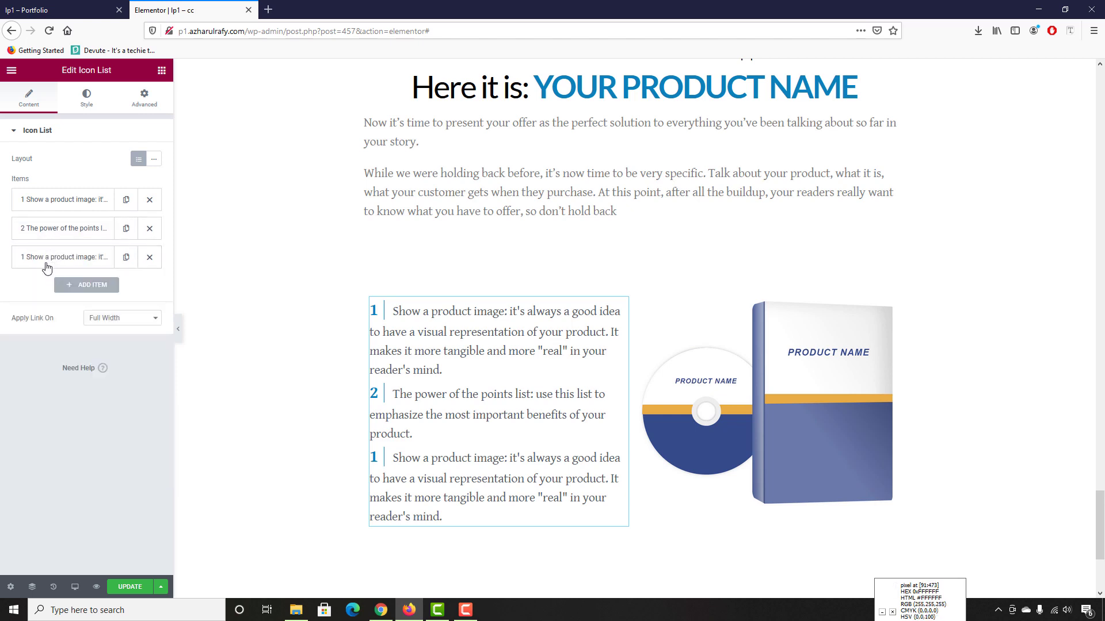
left_click(46, 258)
double_click(86, 299)
type("3")
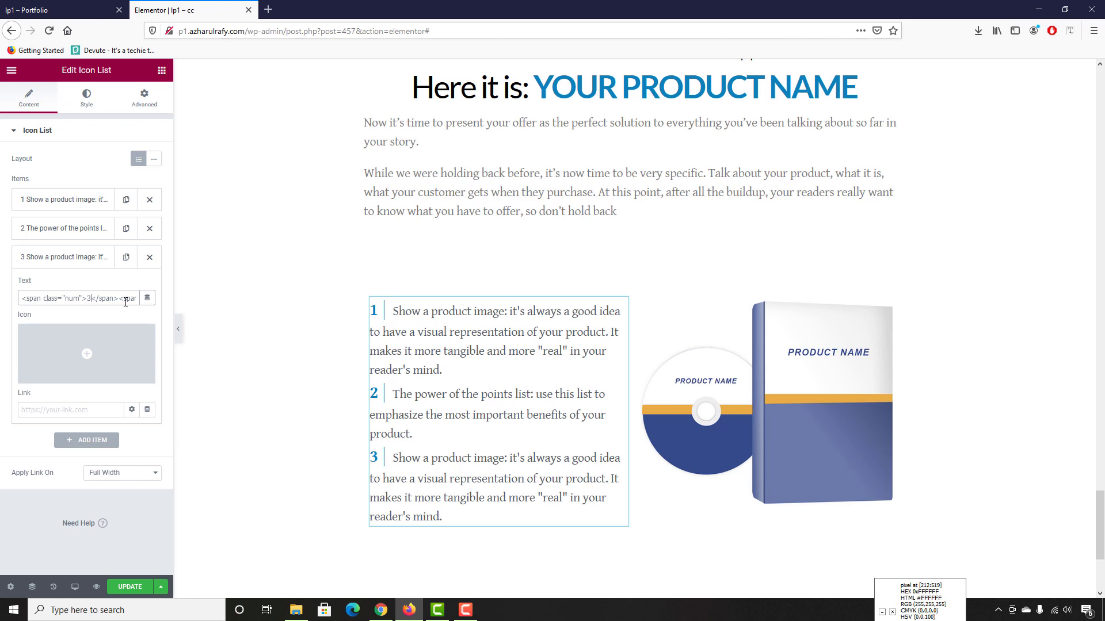
Replace the third item's sentence inside the pr span with the copied "Benefits over features..." text, keeping a single final period
key("Right")
key("Right")
key("Right")
key("Right")
key("Right")
key("Right")
key("Right")
key("Right")
key("Right")
key("Right")
key("Right")
key("Right")
key("Right")
key("Right")
key("Right")
key("Right")
key("Right")
left_click_drag(134, 302, 214, 307)
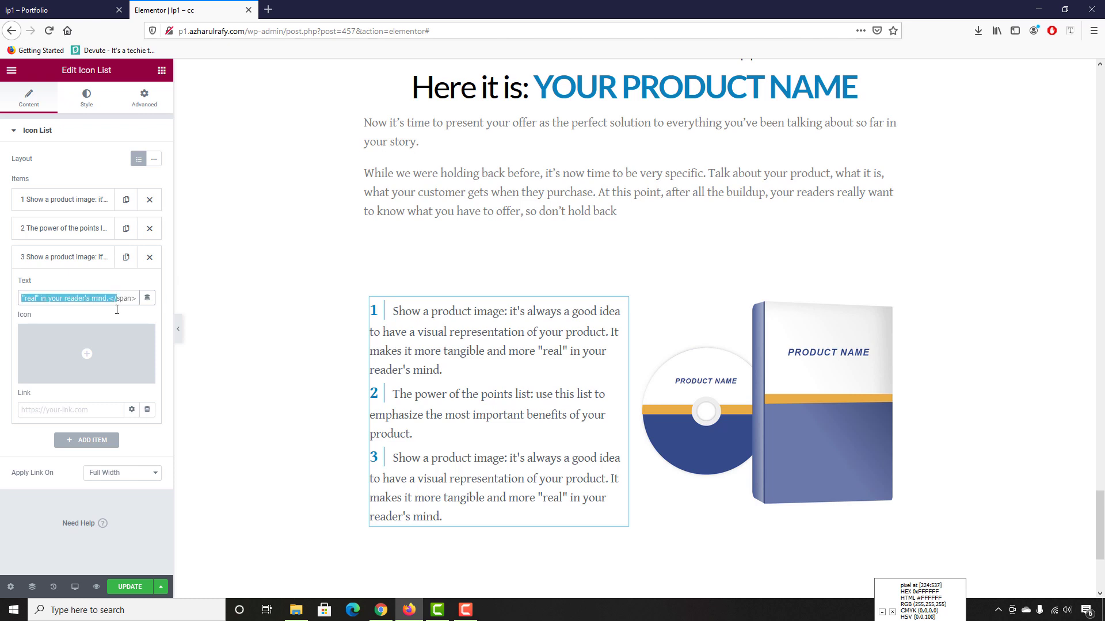
left_click_drag(117, 310, 110, 301)
key("ctrl+v")
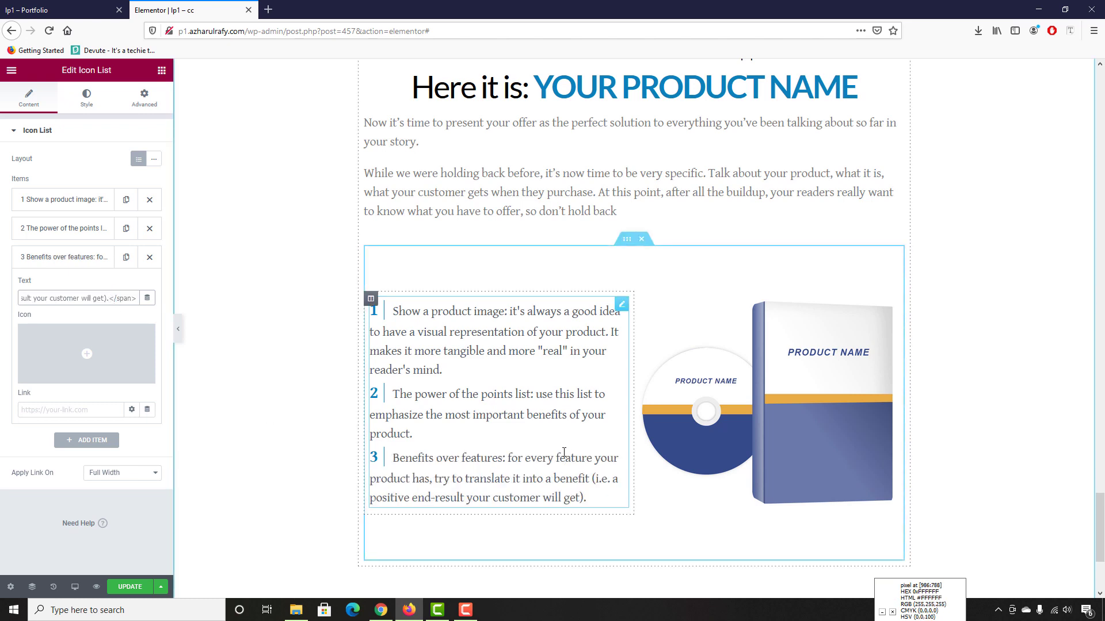
Check the separators between the benefits on the reference page and turn on the icon list's divider in its style settings
key("ctrl+Tab")
scroll(313, 334, "up", 1)
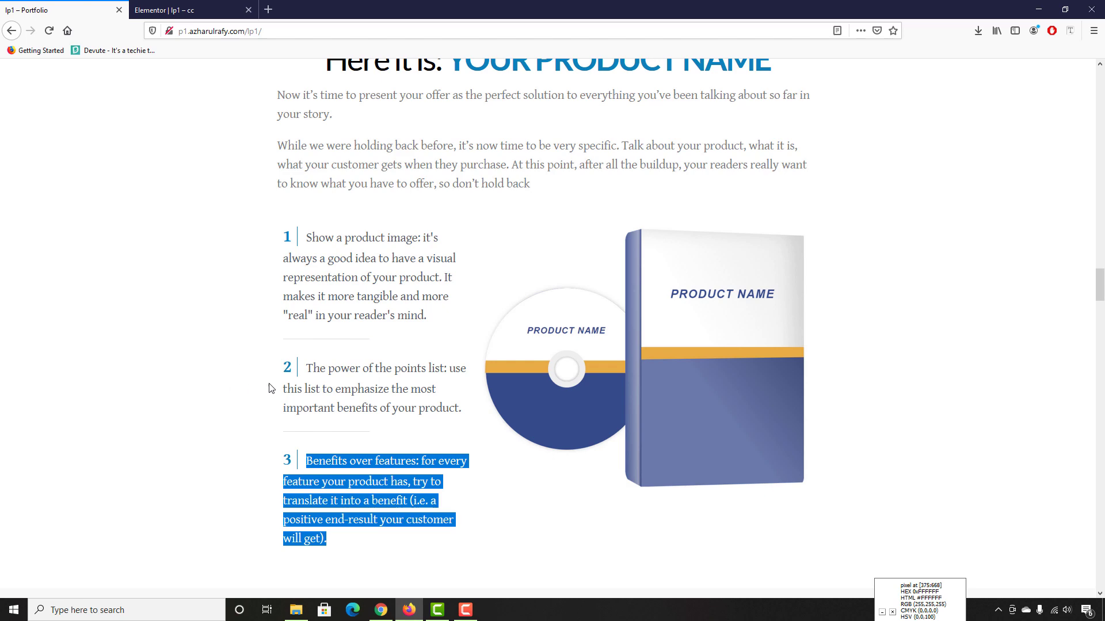
left_click(153, 7)
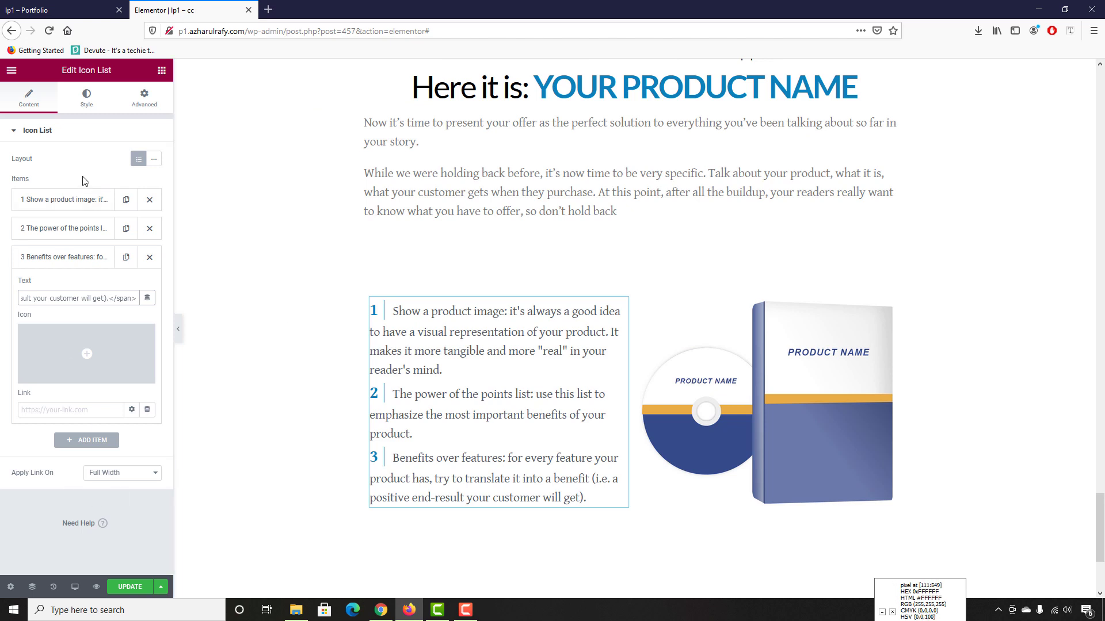
left_click(80, 103)
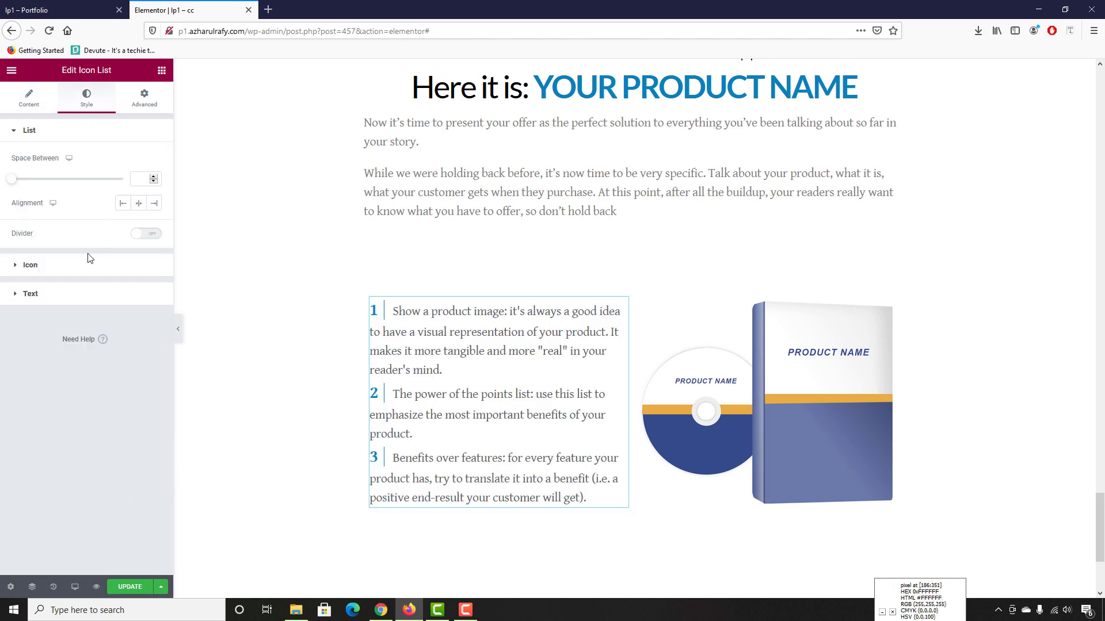
left_click(153, 236)
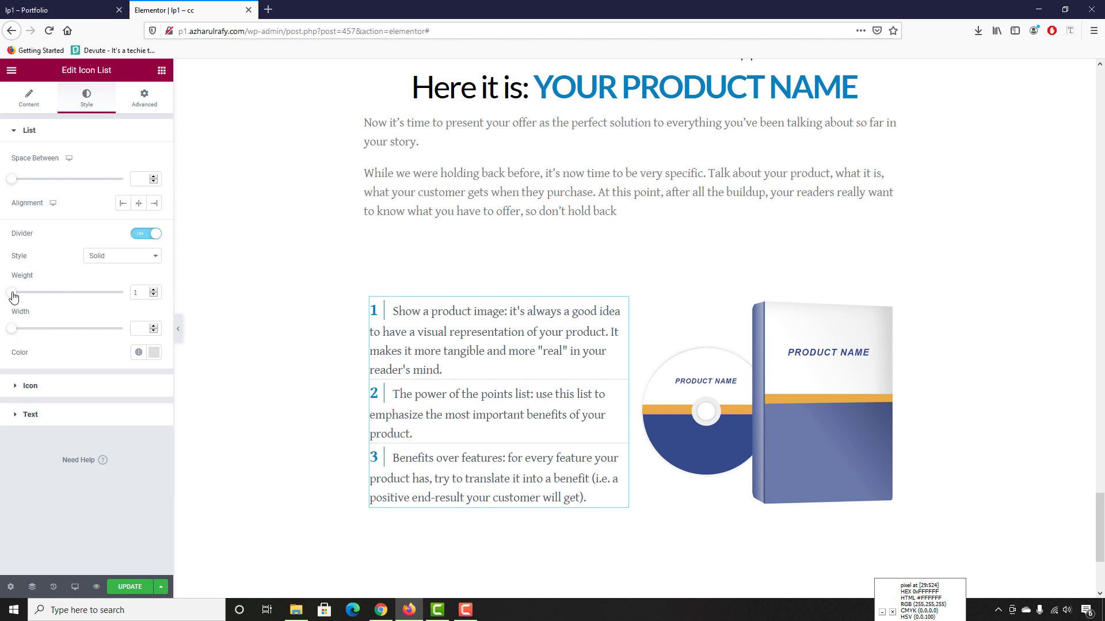
Set the width of the icon list's divider to 30
left_click_drag(18, 335, 38, 337)
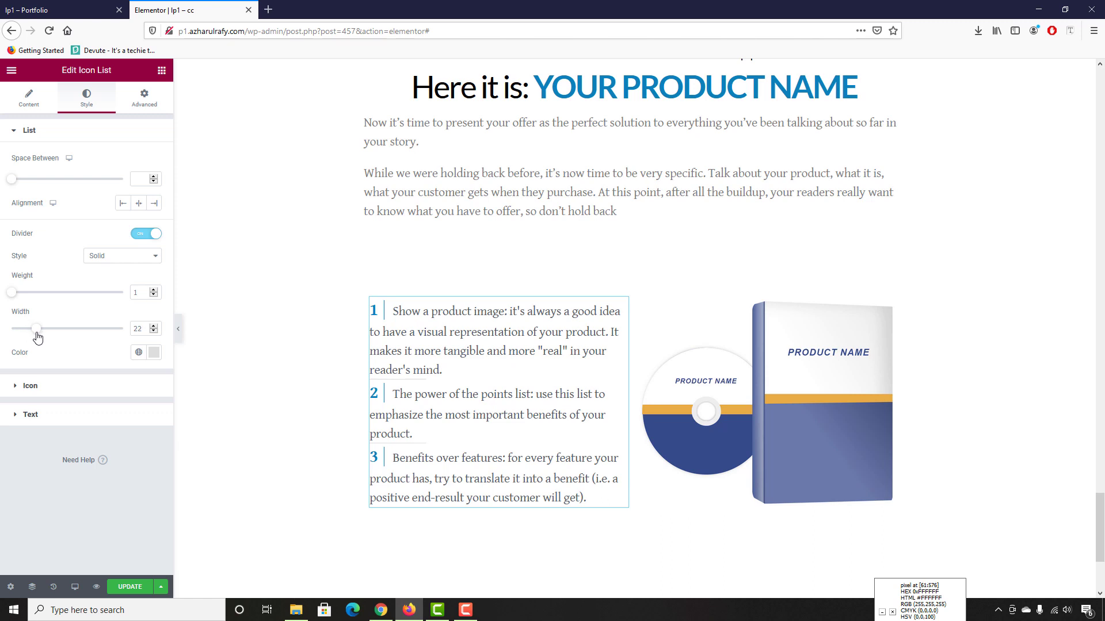
double_click(136, 329)
mouse_move(54, 335)
left_mouse_down()
mouse_move(134, 341)
mouse_move(74, 343)
left_mouse_up()
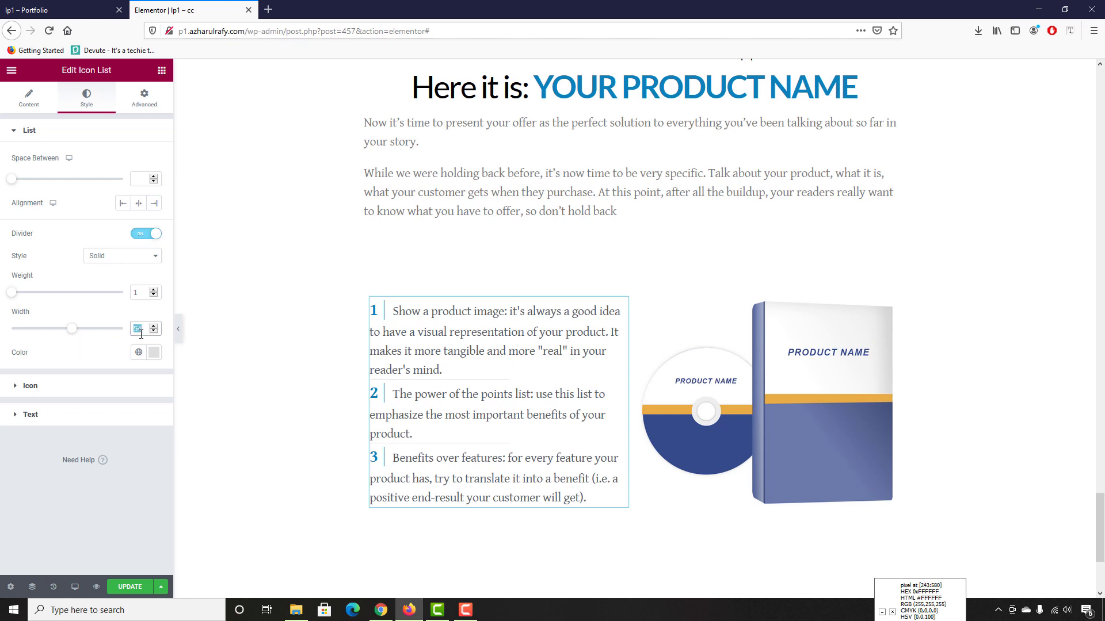
type("30")
Set the space between the benefits list items to 40
left_click_drag(14, 183, 77, 191)
double_click(141, 181)
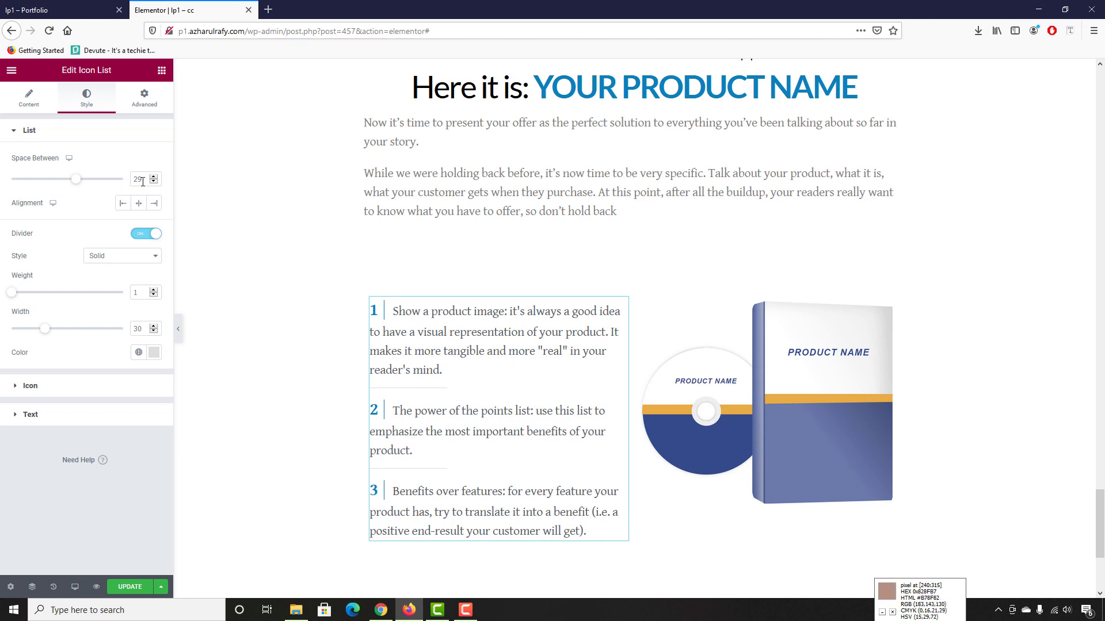
type("40")
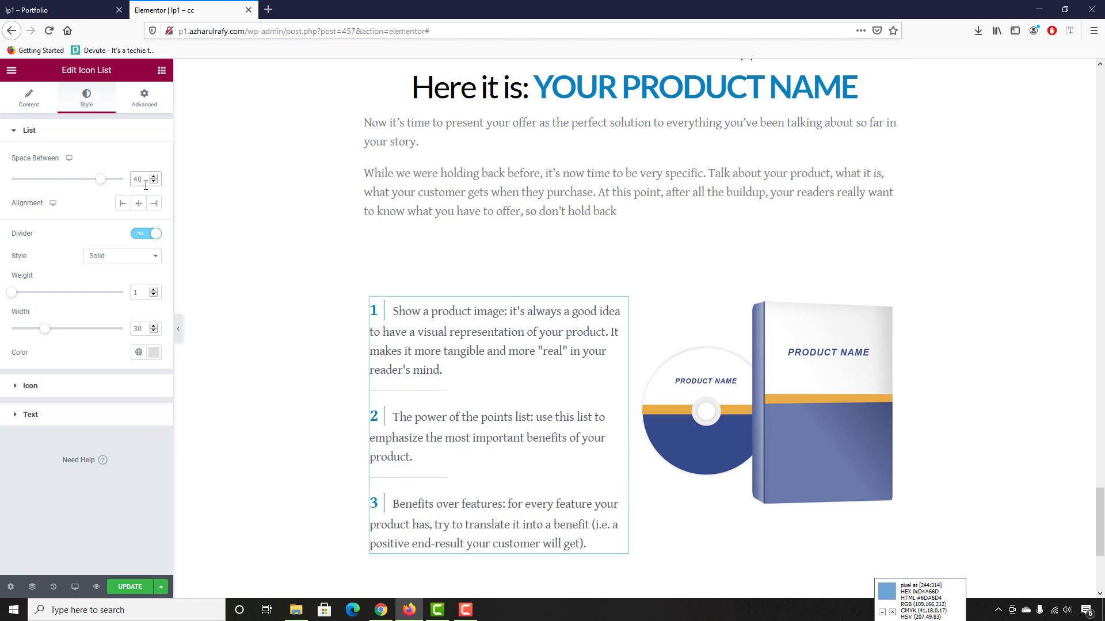
Try the center and right alignments on the benefits list and set its alignment to left
left_click(130, 206)
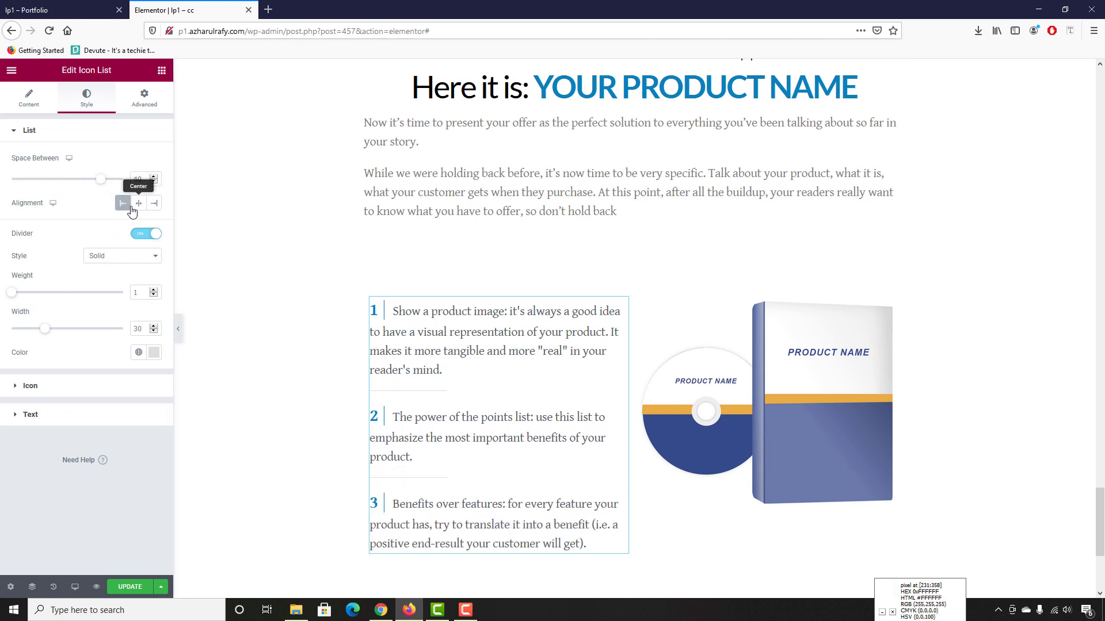
left_click(139, 204)
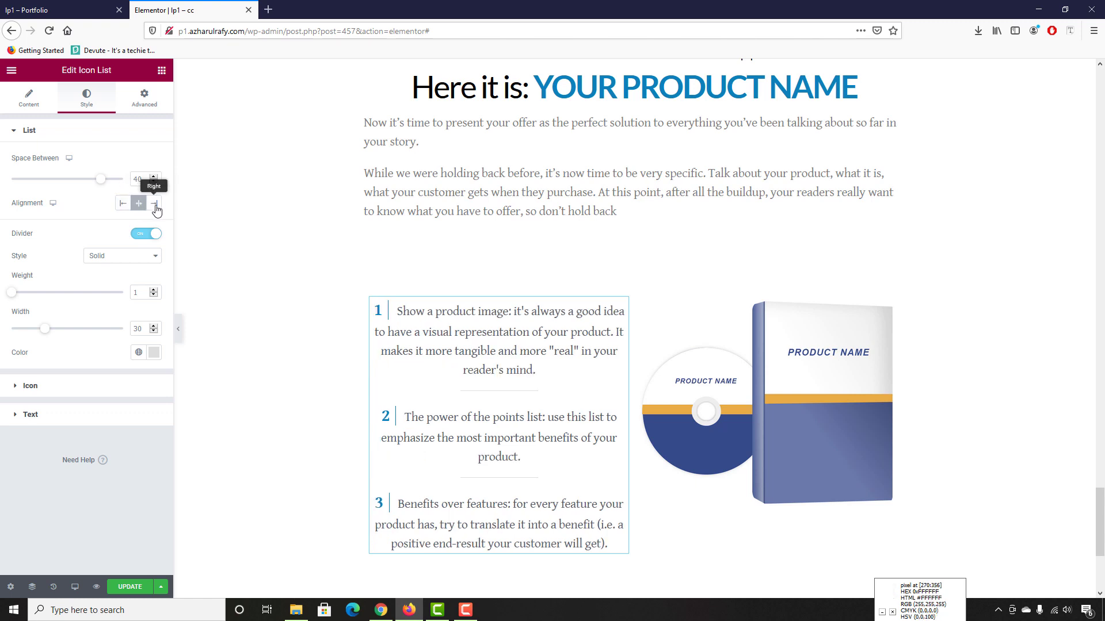
left_click(154, 206)
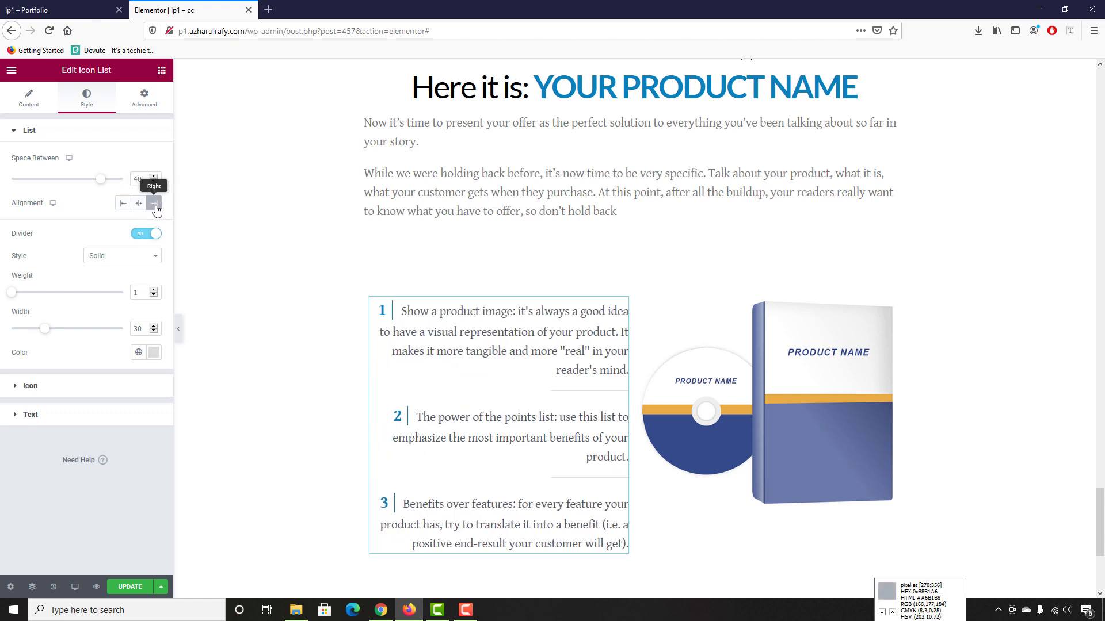
left_click(124, 206)
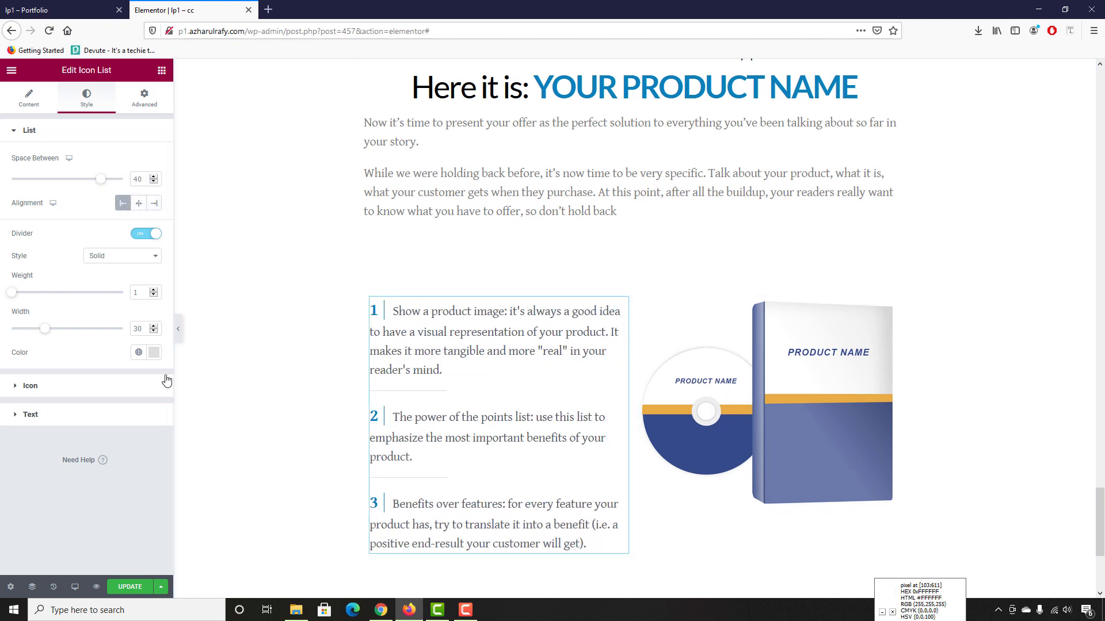
Compare the benefits list with the reference page and narrow its column to about 40.7% of the inner section
left_click(63, 9)
scroll(578, 345, "down", 2)
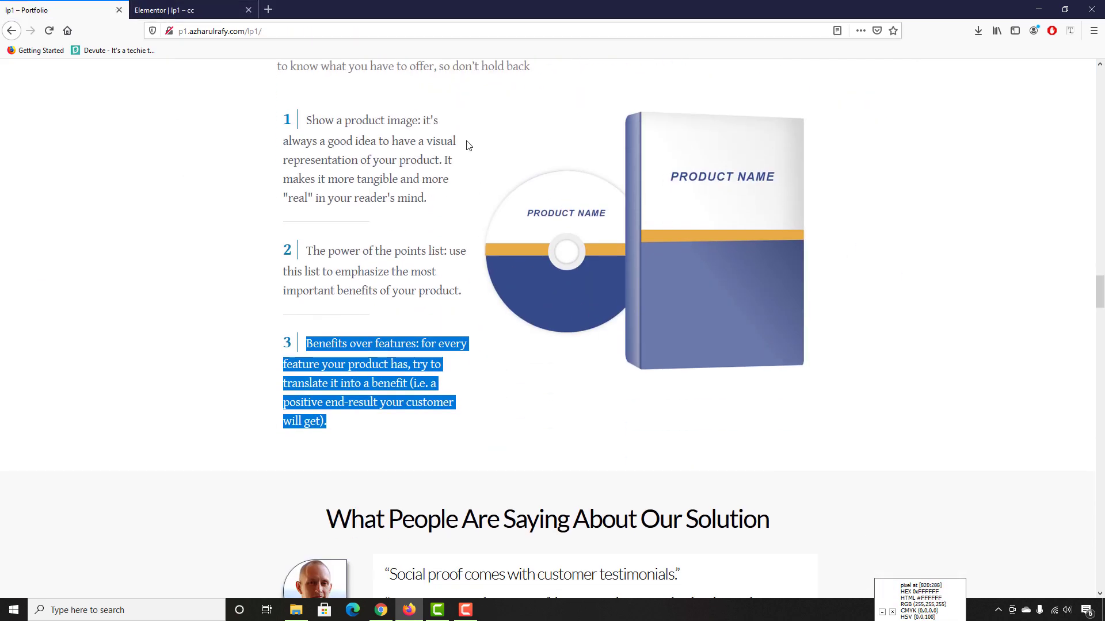
left_click(277, 241)
left_click(190, 9)
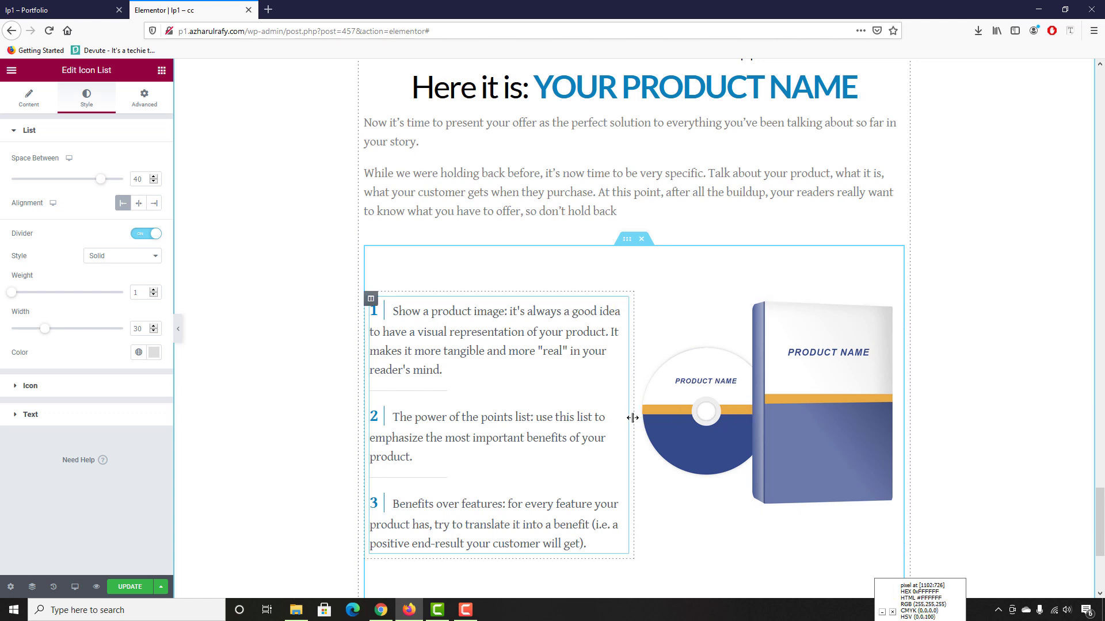
left_click_drag(635, 418, 588, 431)
scroll(823, 409, "down", 3)
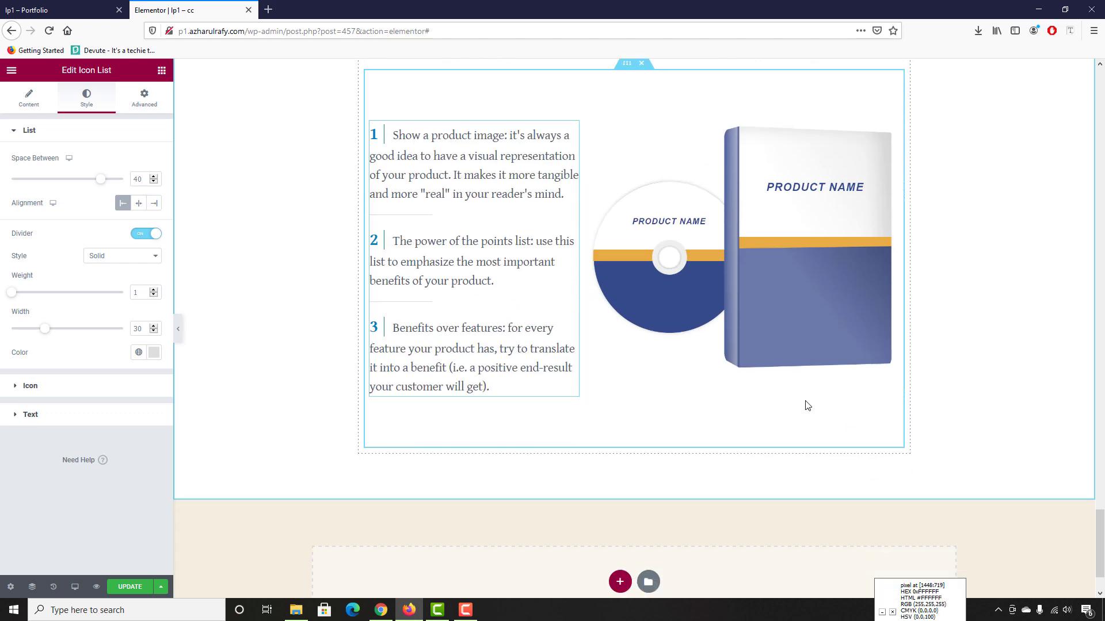
mouse_move(585, 269)
left_mouse_down()
mouse_move(565, 275)
mouse_move(576, 282)
left_mouse_up()
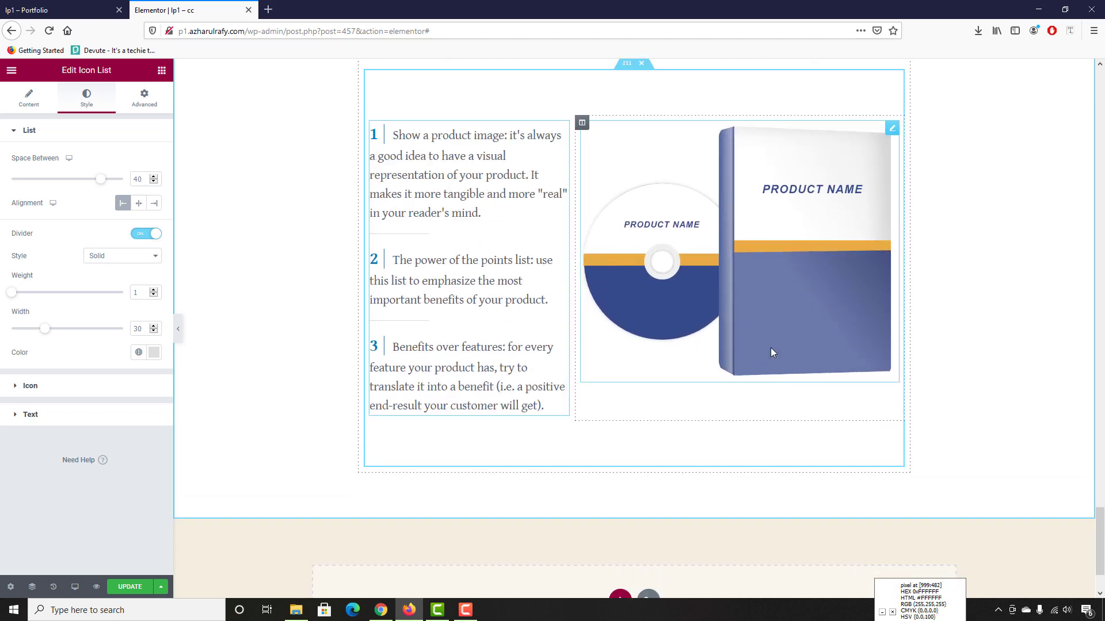
scroll(241, 449, "up", 2)
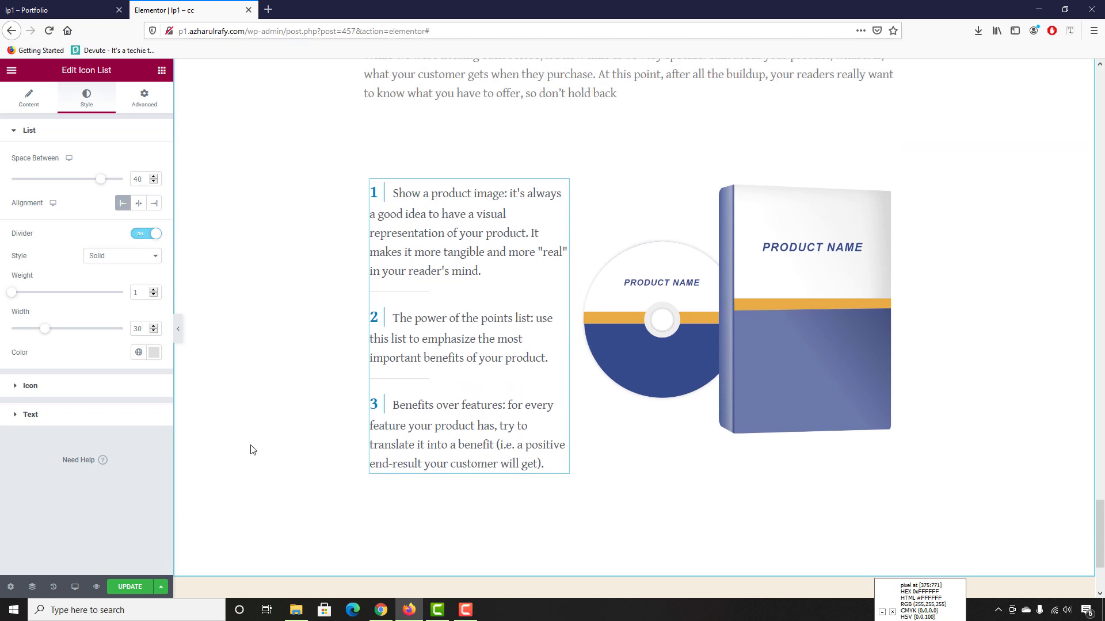
left_click_drag(579, 350, 585, 349)
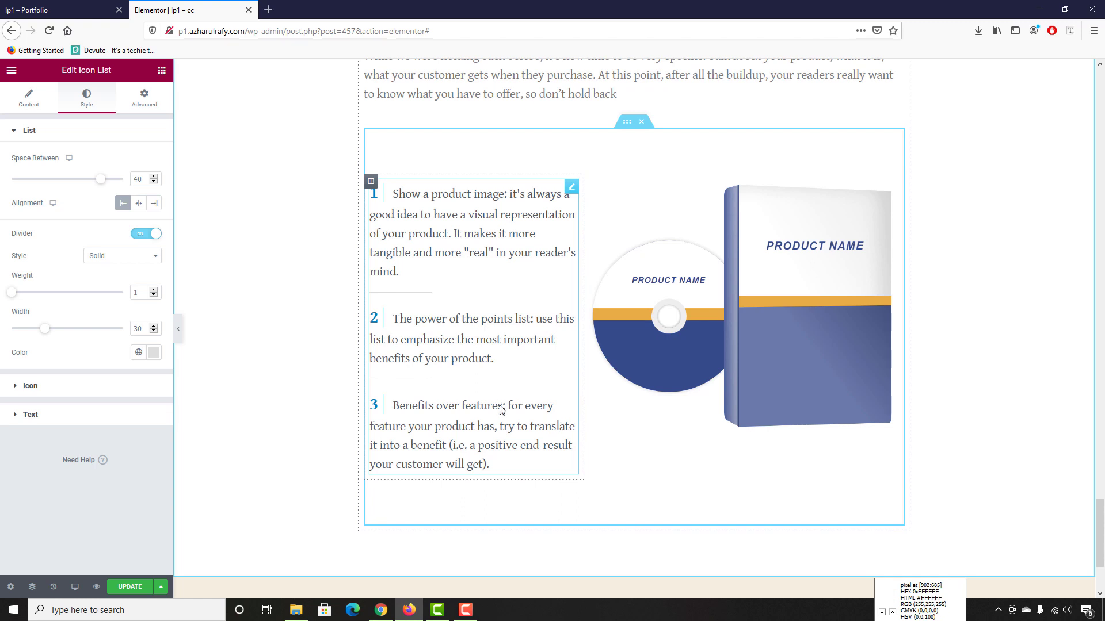
Set the vertical alignment of both the benefits list column and the product image column to Middle
left_click(371, 182)
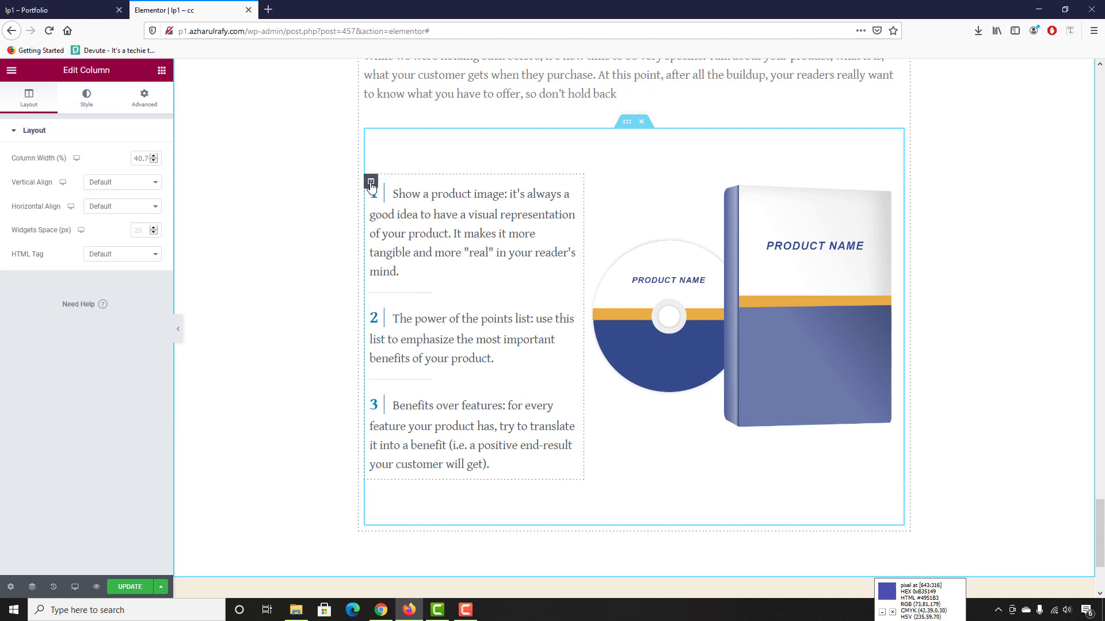
left_click(112, 183)
left_click(114, 222)
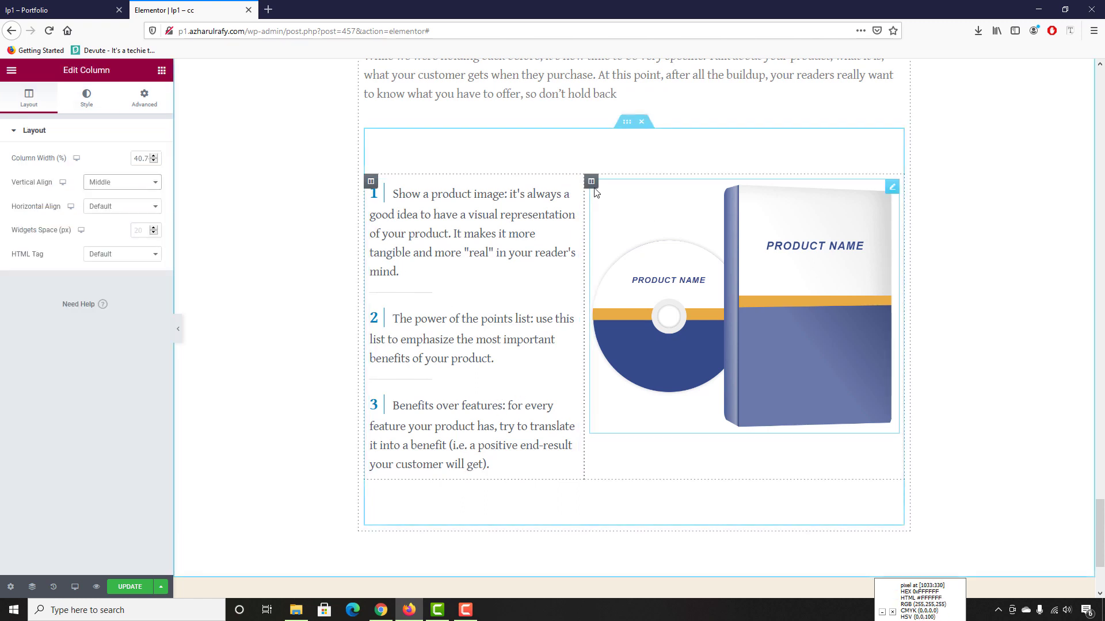
left_click(591, 182)
left_click(110, 187)
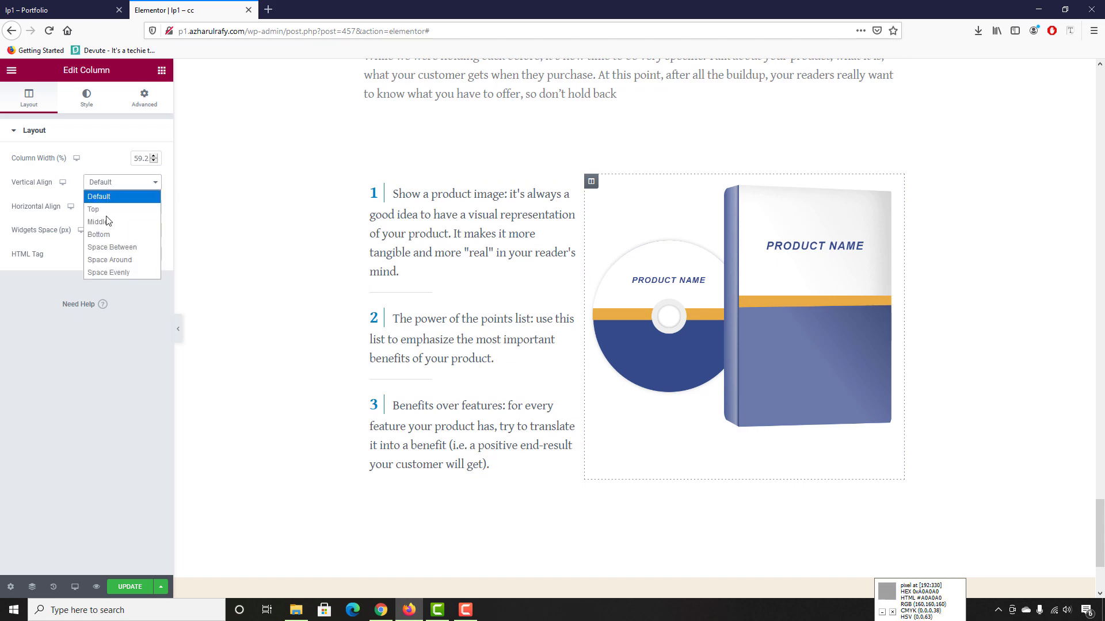
left_click(110, 222)
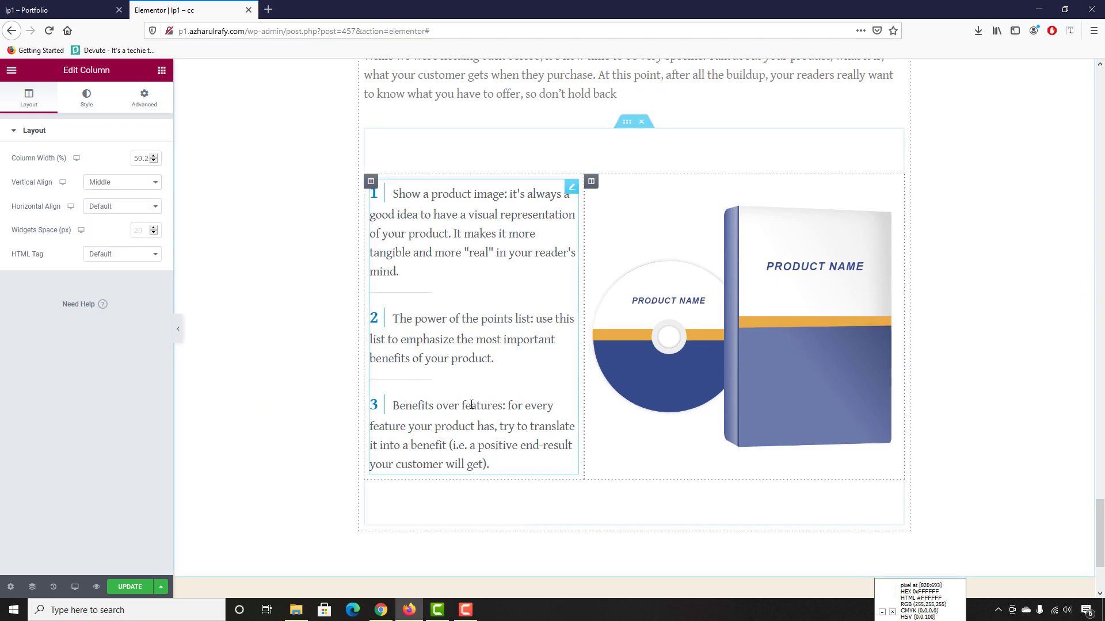
Narrow the list column further to match the reference page's line breaks, widening the product image column to about 62.6%
scroll(472, 404, "down", 4)
scroll(553, 254, "up", 3)
left_click_drag(585, 266, 571, 273)
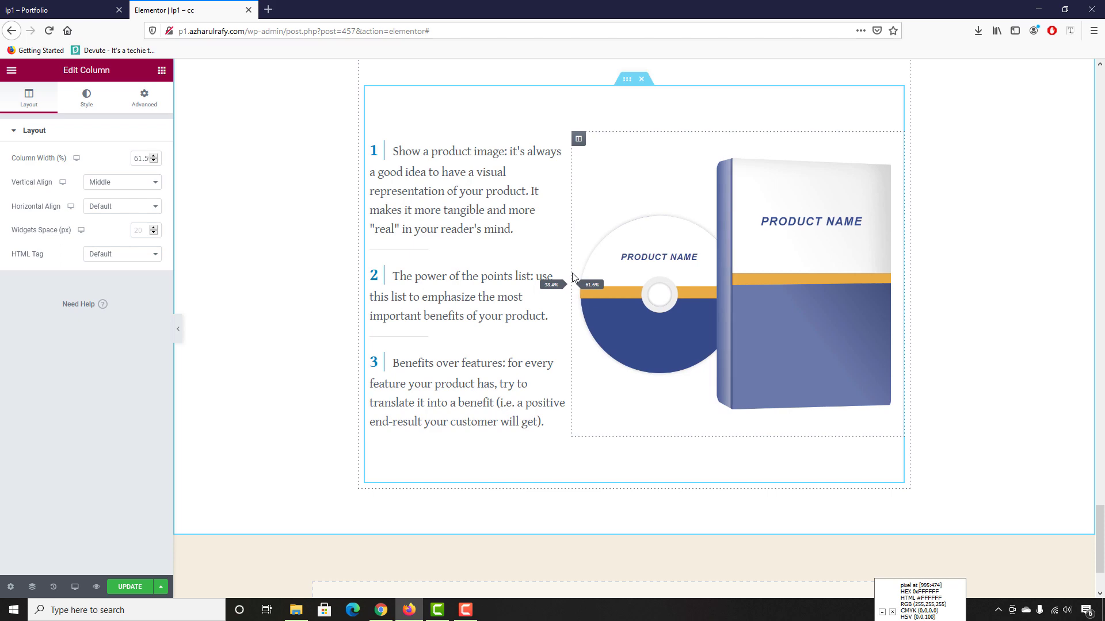
left_click(50, 4)
scroll(253, 377, "down", 2)
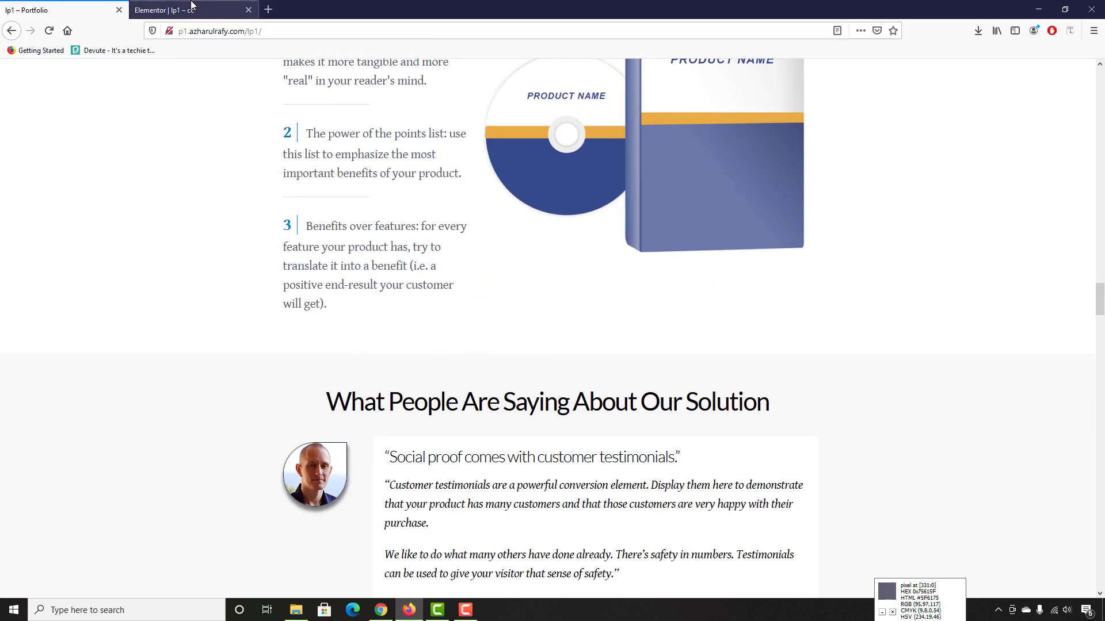
left_click(164, 10)
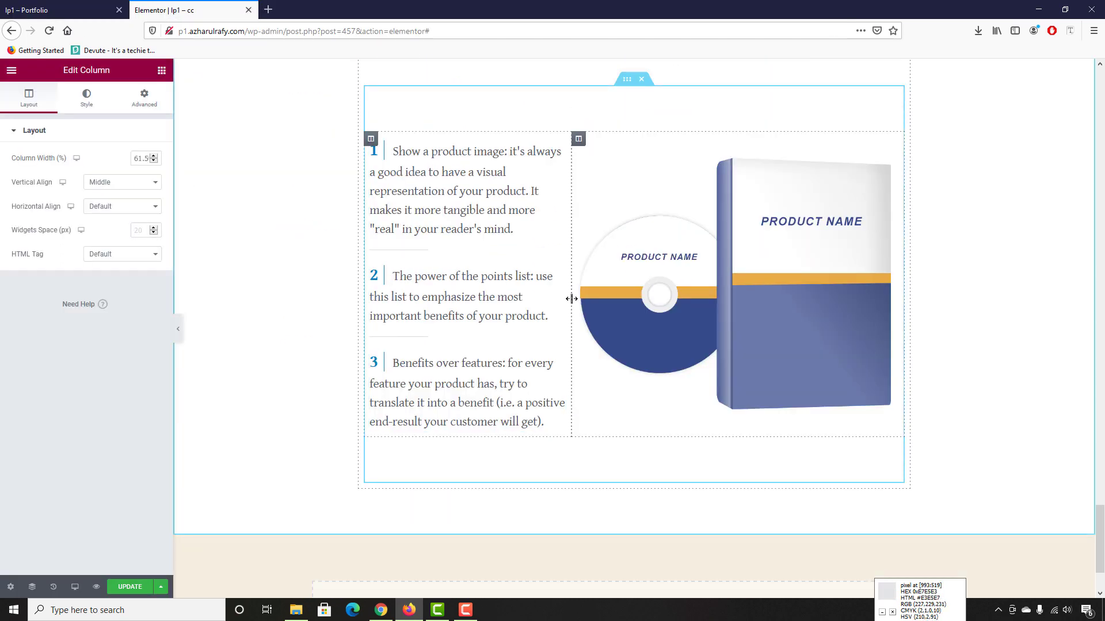
mouse_move(570, 298)
left_mouse_down()
mouse_move(567, 316)
mouse_move(566, 299)
left_mouse_up()
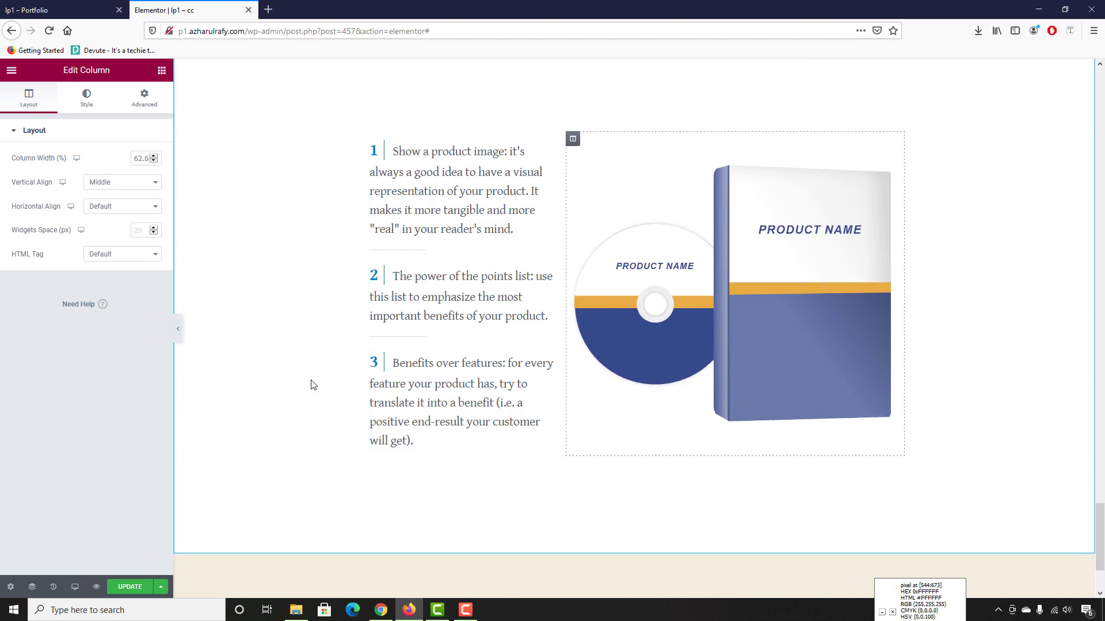
Look over the finished BIG REVEAL section and update the page to save the changes
scroll(311, 385, "up", 7)
scroll(291, 392, "down", 9)
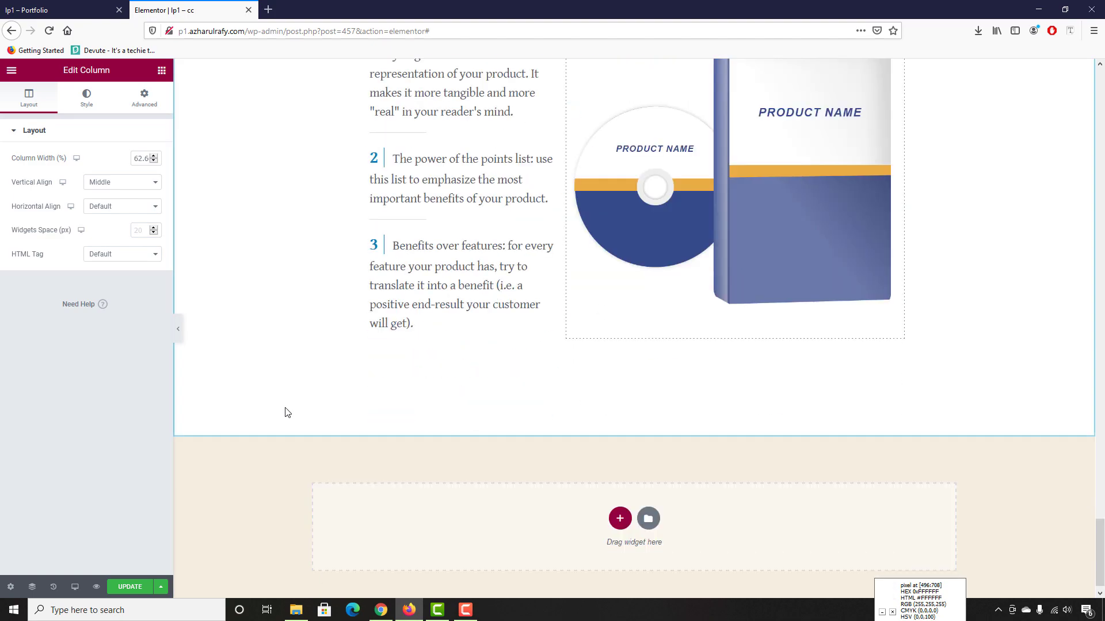
scroll(315, 407, "up", 2)
left_click(124, 591)
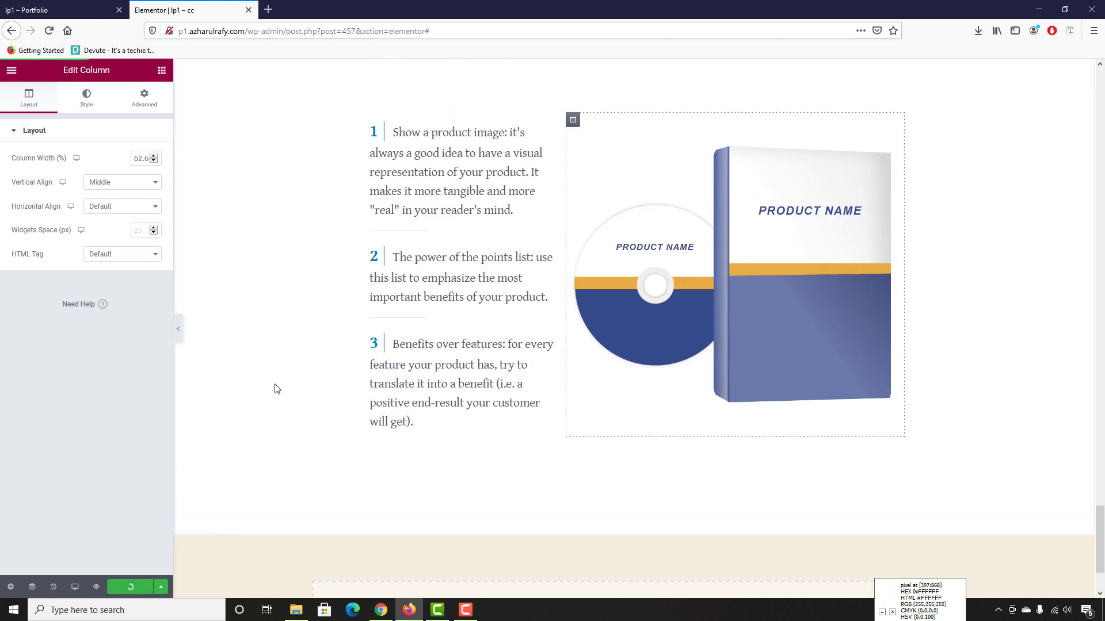
Look through the reference page's testimonials and other sections, and return to the Elementor editor
left_click(112, 11)
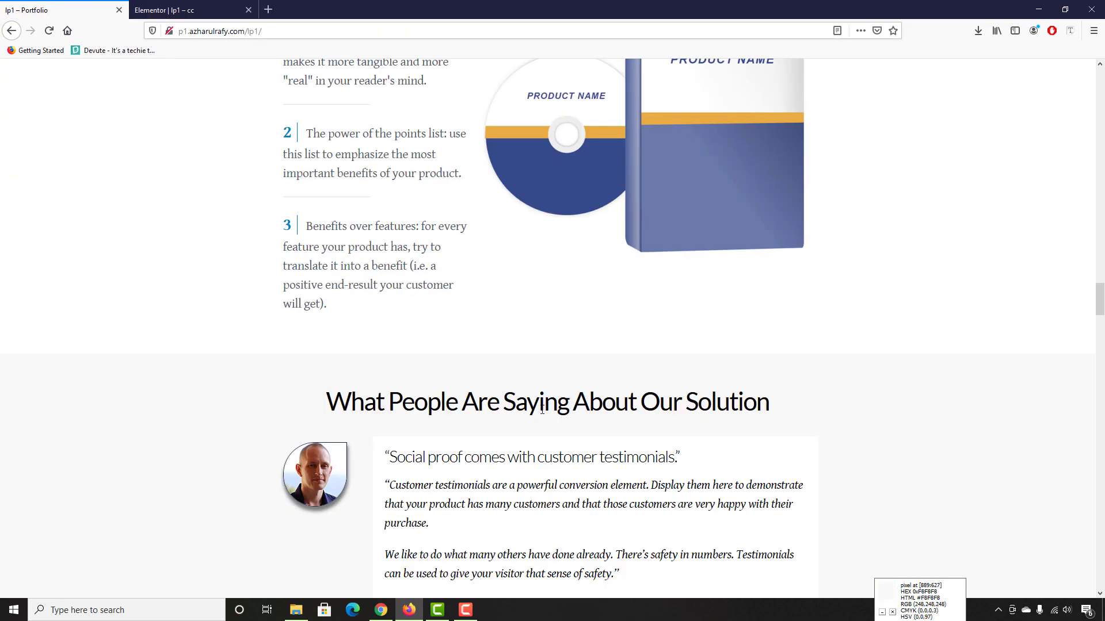
scroll(384, 449, "down", 10)
scroll(384, 448, "down", 15)
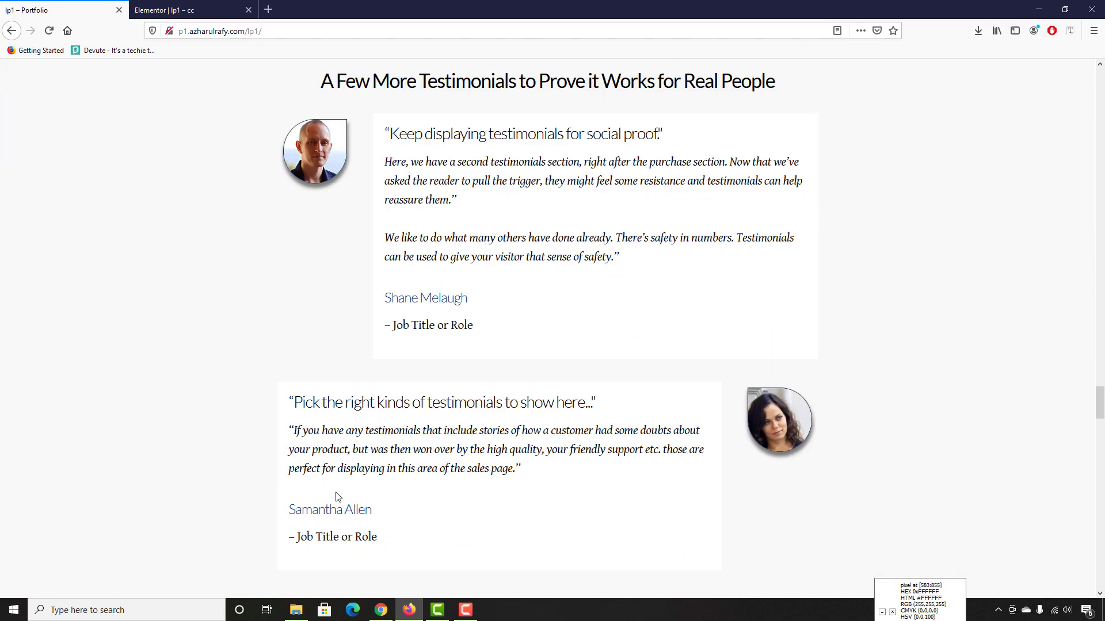
left_click_drag(1099, 411, 1086, 522)
scroll(1089, 526, "up", 20)
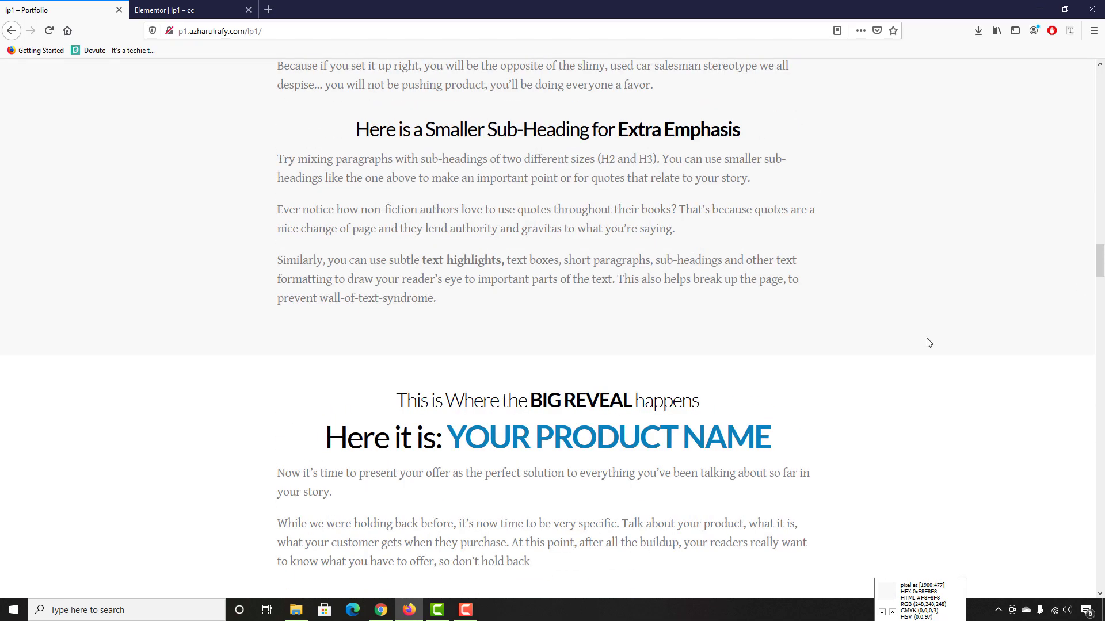
scroll(558, 496, "up", 6)
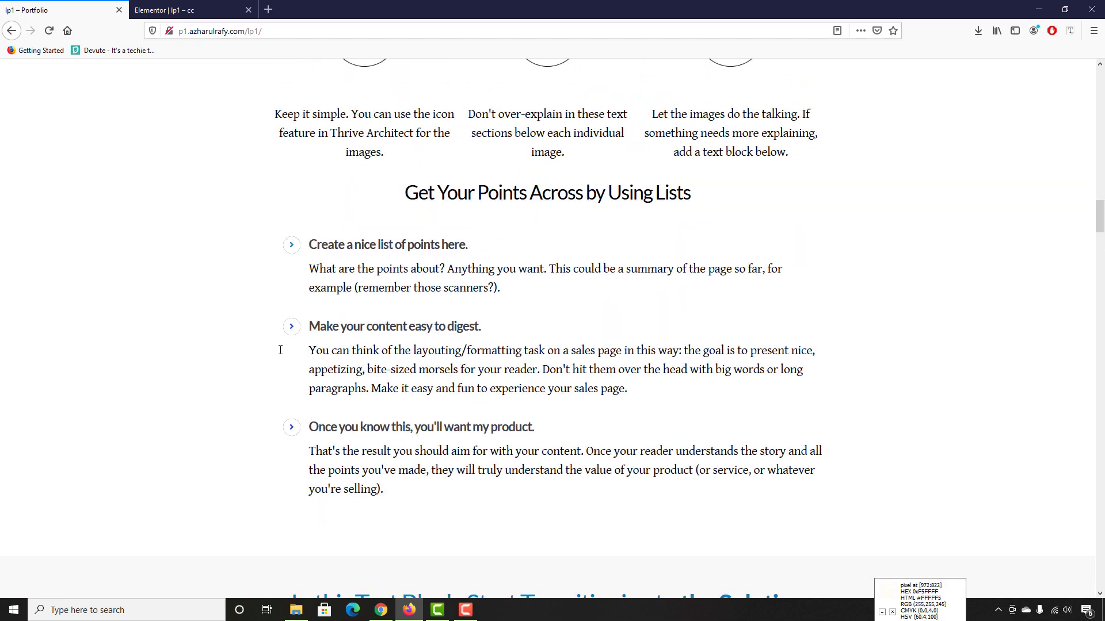
left_click(196, 11)
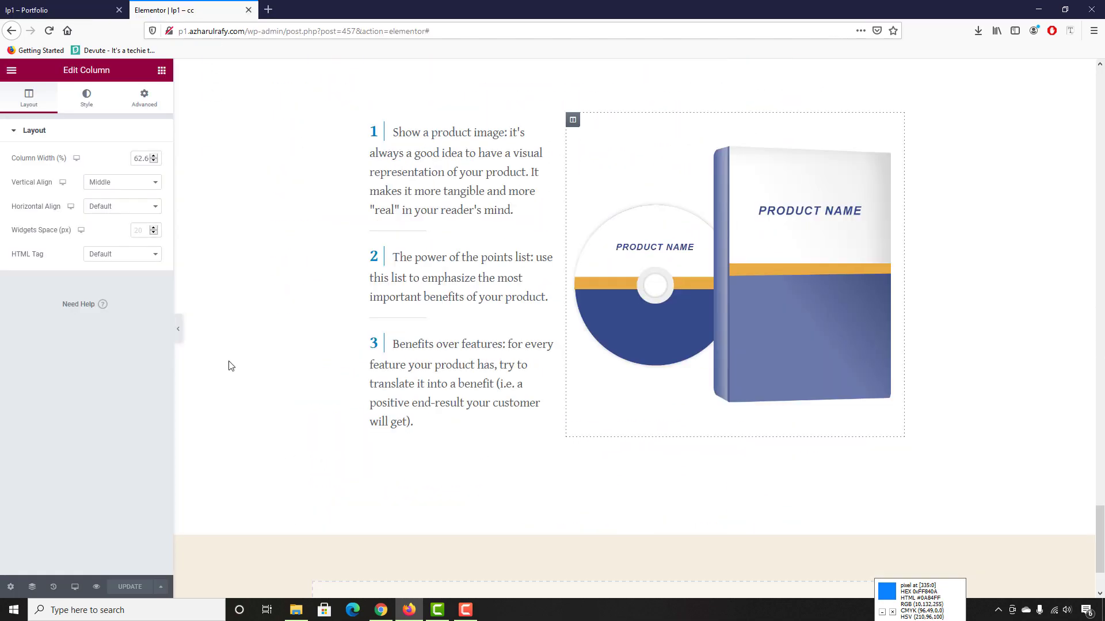
Preview the saved page and review its sections from the main headline down to the product benefits list
left_click(96, 586)
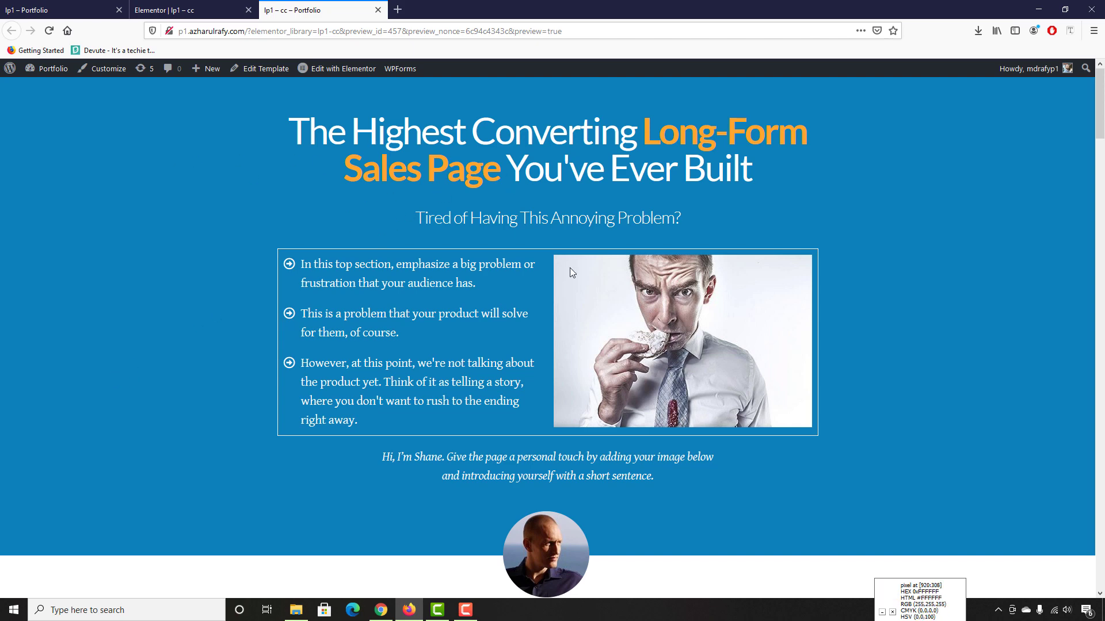
scroll(436, 187, "down", 2)
scroll(331, 213, "up", 2)
scroll(351, 219, "down", 2)
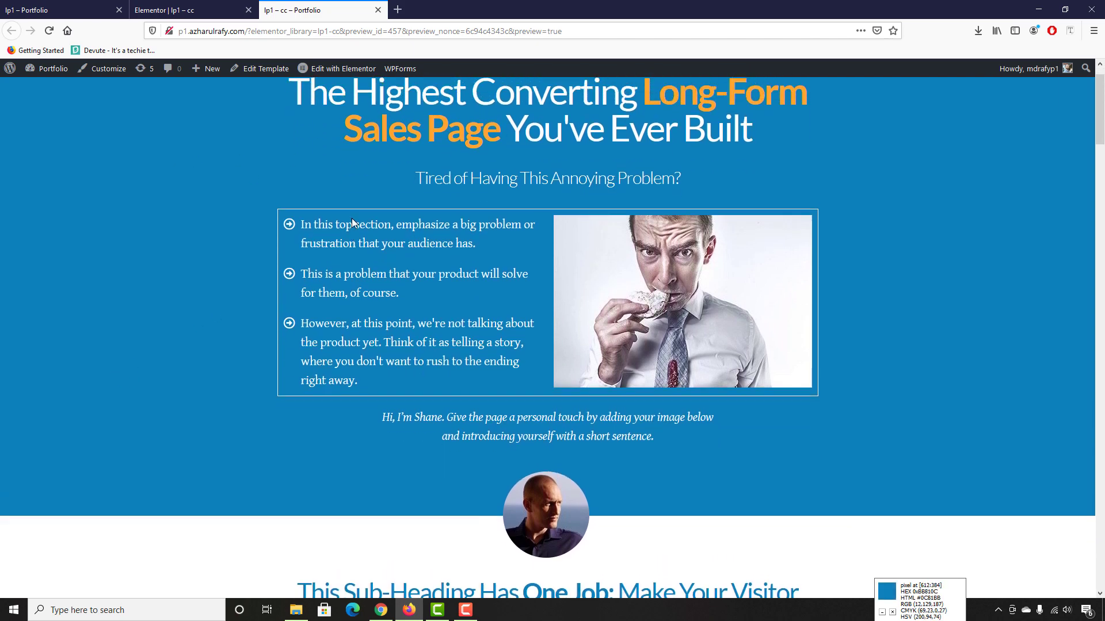
scroll(780, 284, "up", 2)
scroll(584, 300, "down", 10)
scroll(583, 300, "down", 10)
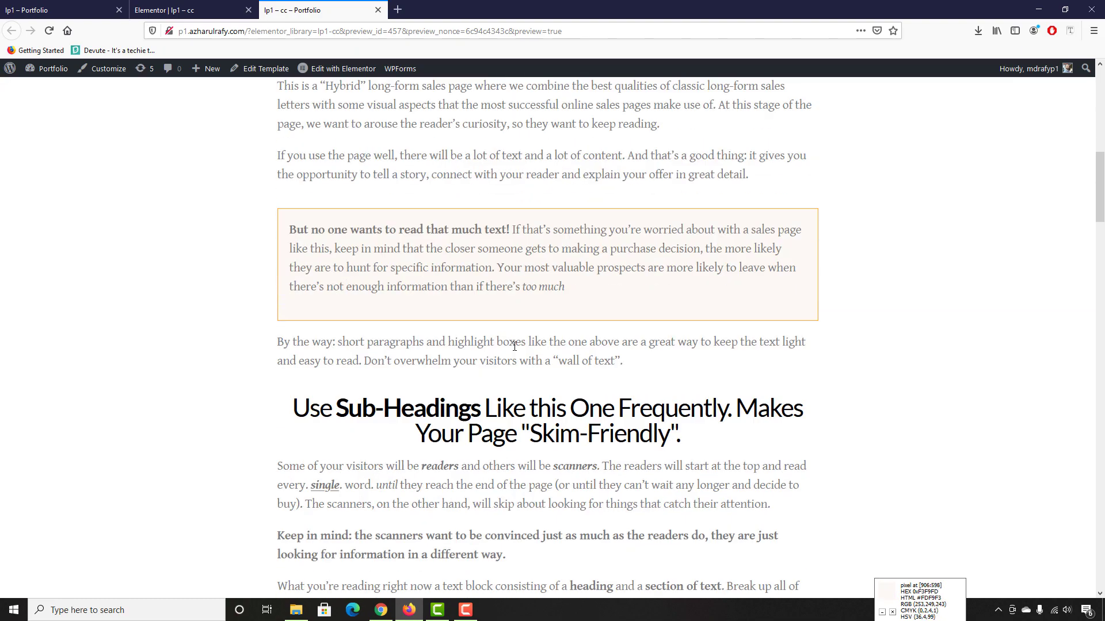
scroll(472, 421, "down", 12)
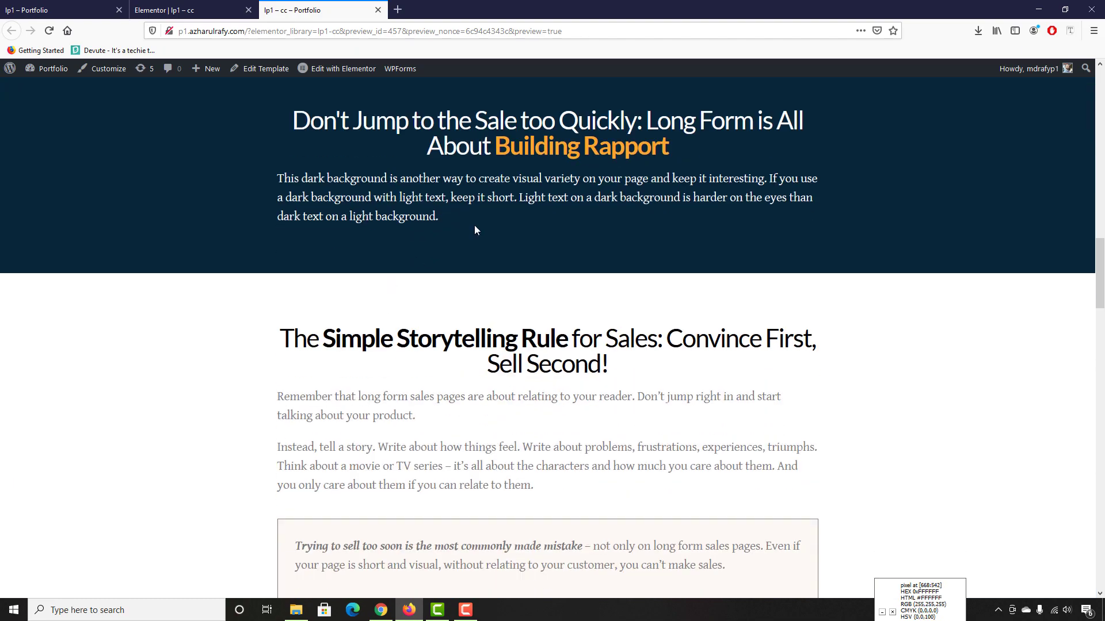
scroll(340, 454, "down", 12)
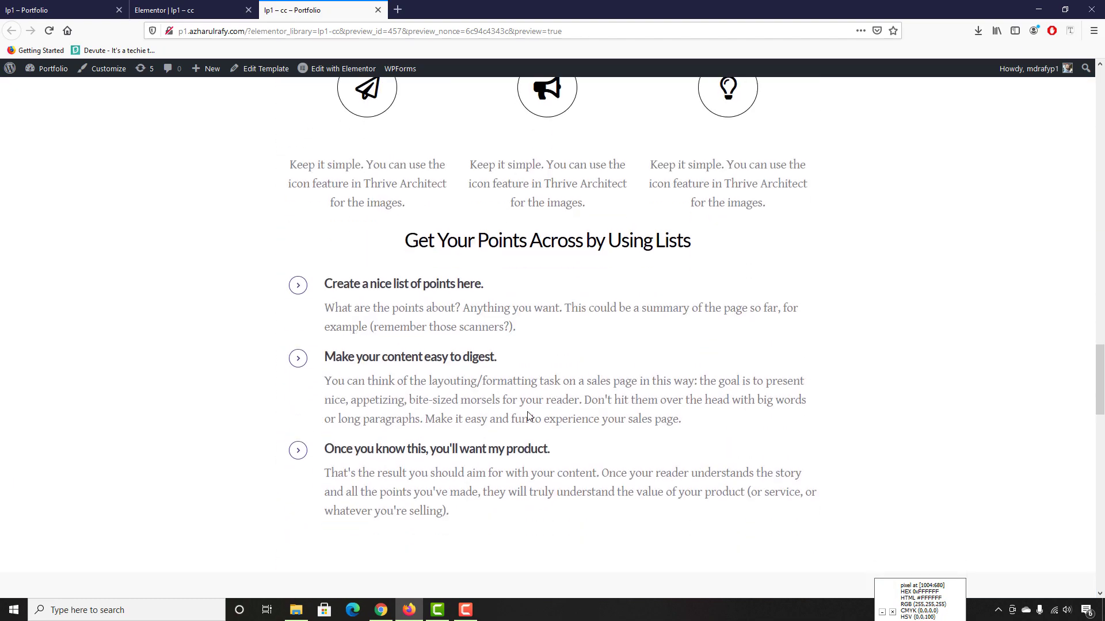
scroll(370, 430, "down", 9)
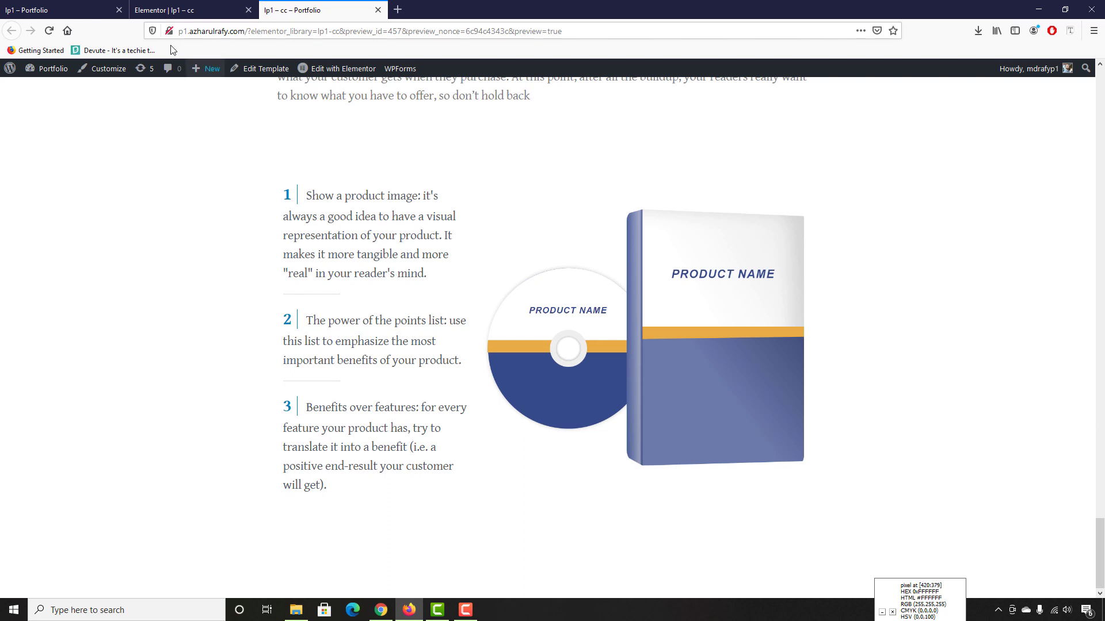
Exit the Elementor editor of lp1 - cc to the WordPress dashboard and open the list of saved templates
key("ctrl+shift+Tab")
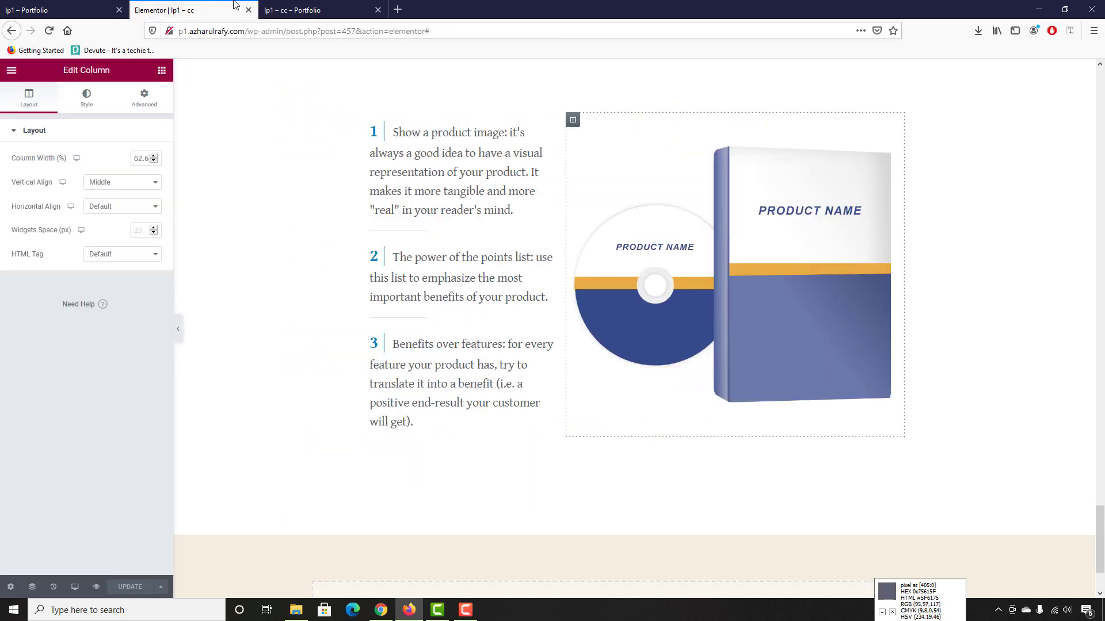
left_click(11, 71)
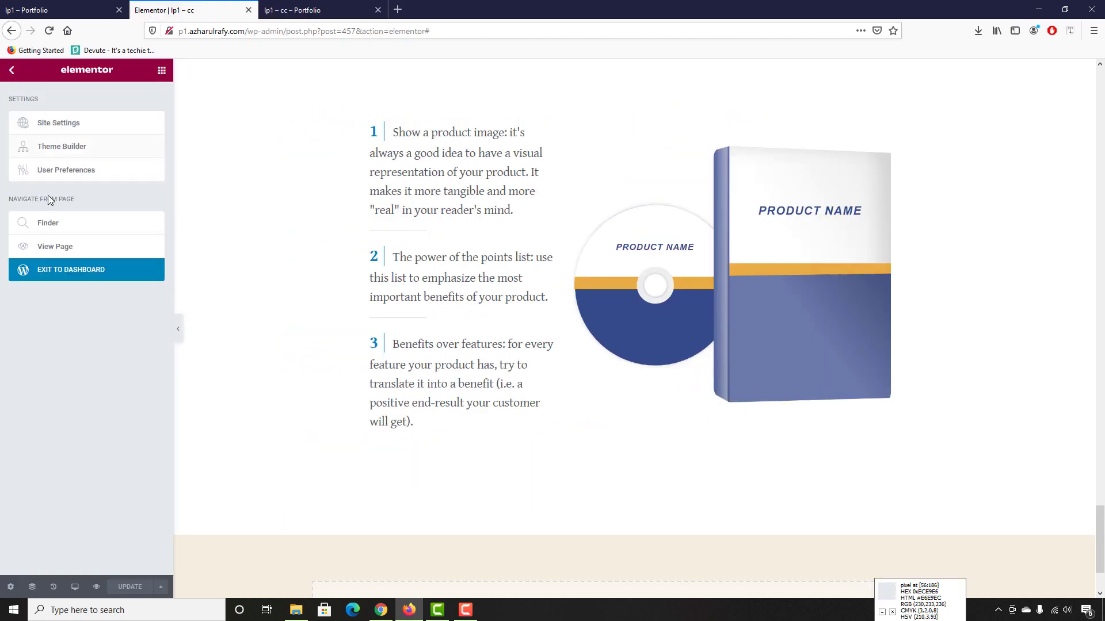
left_click(44, 273)
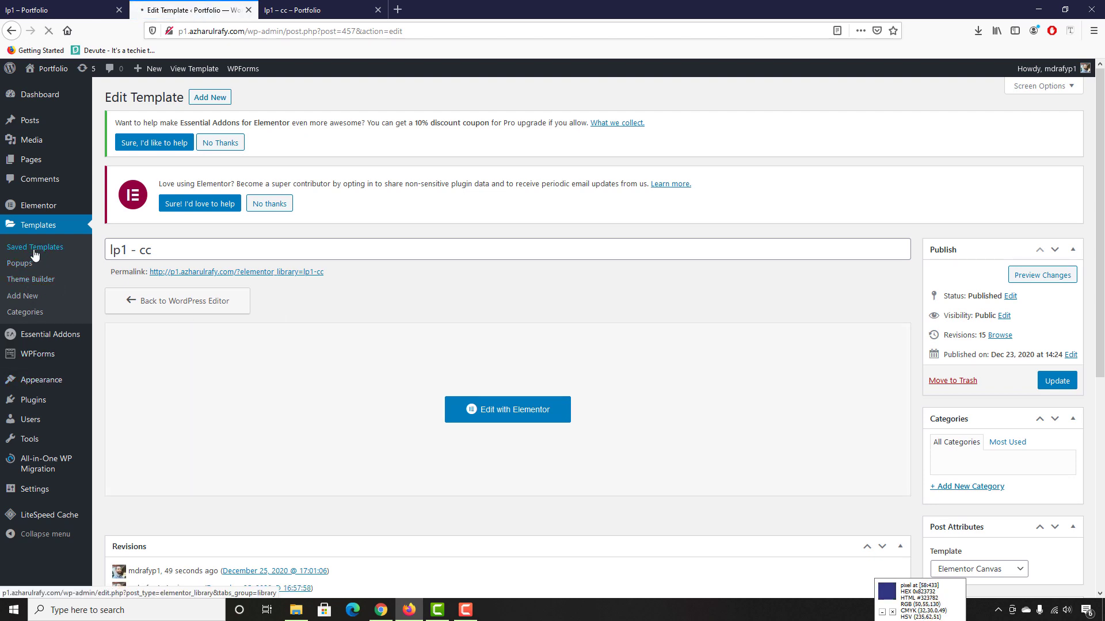
scroll(296, 267, "down", 3)
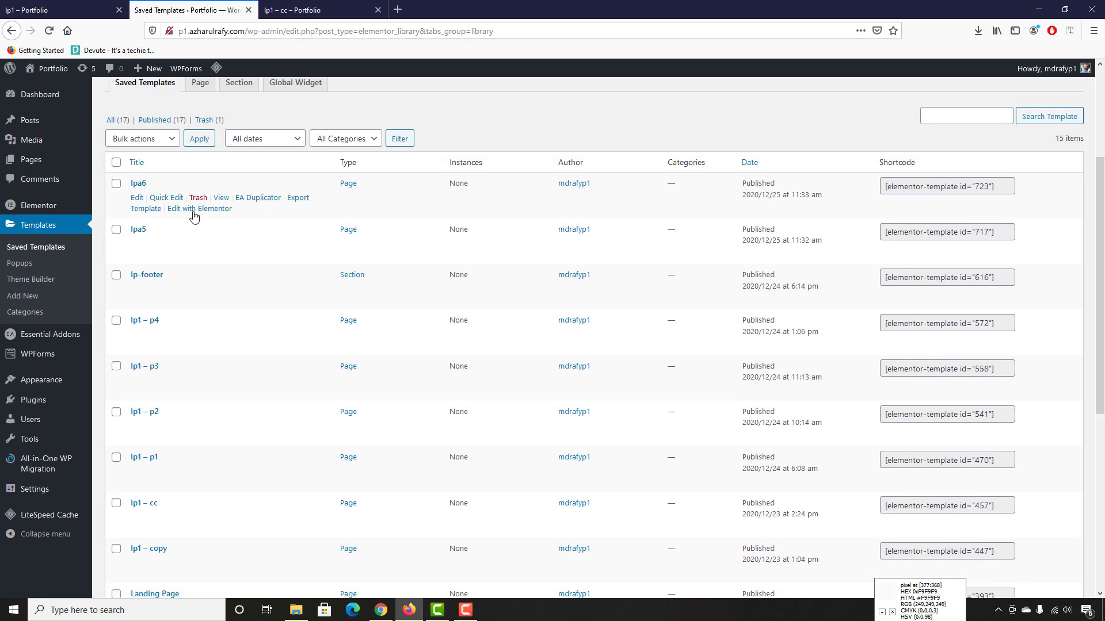
Open the live views of the lpa6, lpa5 and lp-footer templates, each in its own browser tab
right_click(221, 199)
left_click(253, 212)
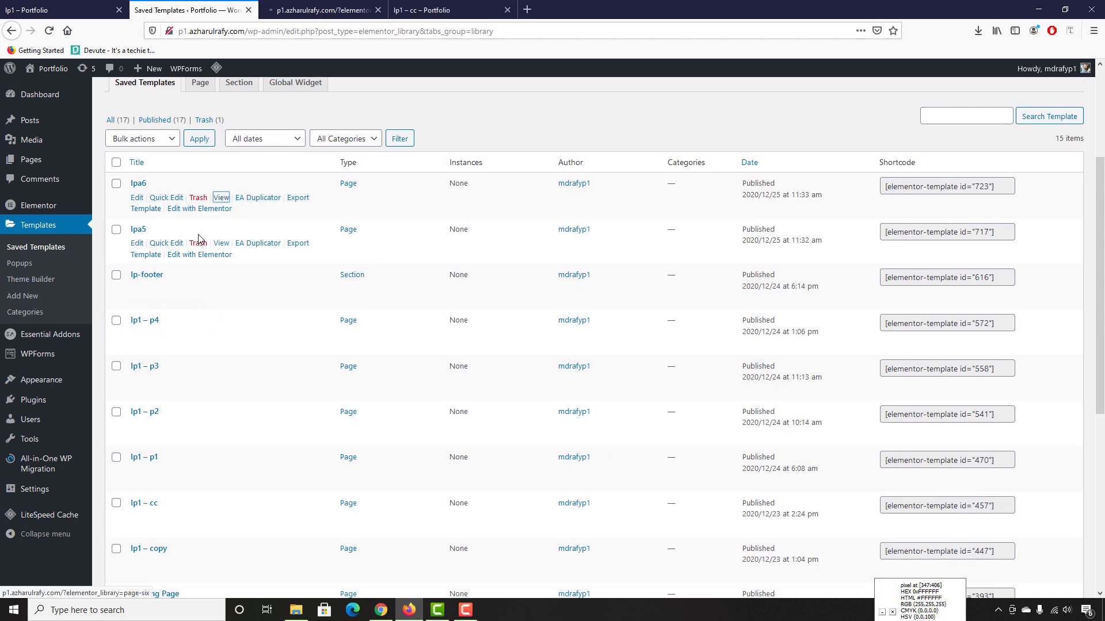
right_click(220, 242)
left_click(254, 257)
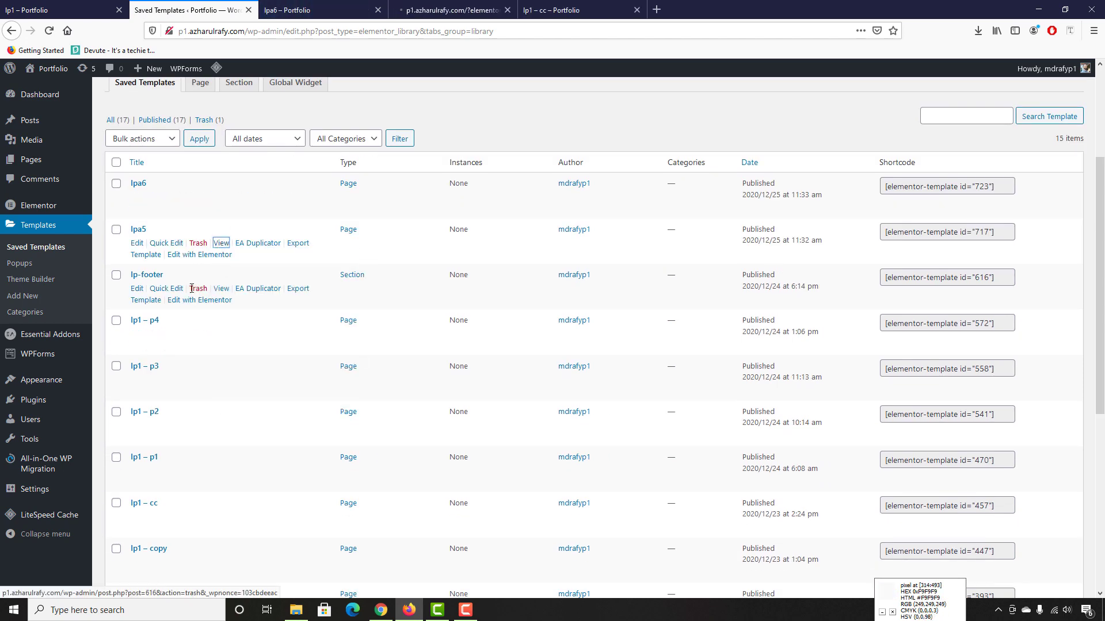
right_click(220, 292)
left_click(252, 301)
Look over the lpa6, lpa5 and lp-footer pages, and close the lp-footer page
left_click(288, 10)
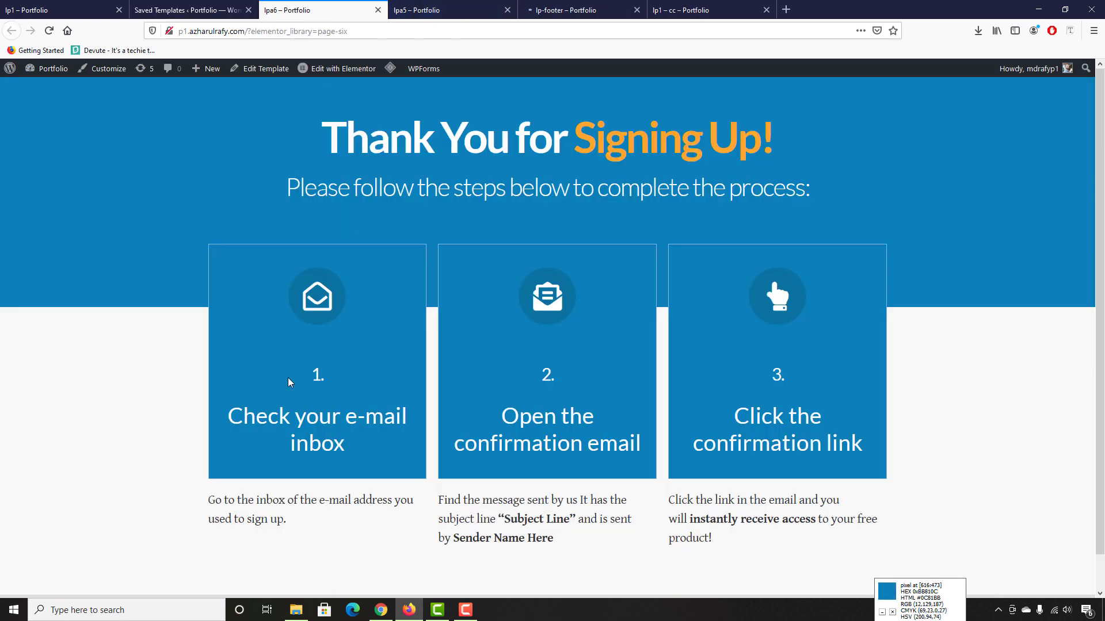
left_click(443, 10)
scroll(402, 305, "down", 2)
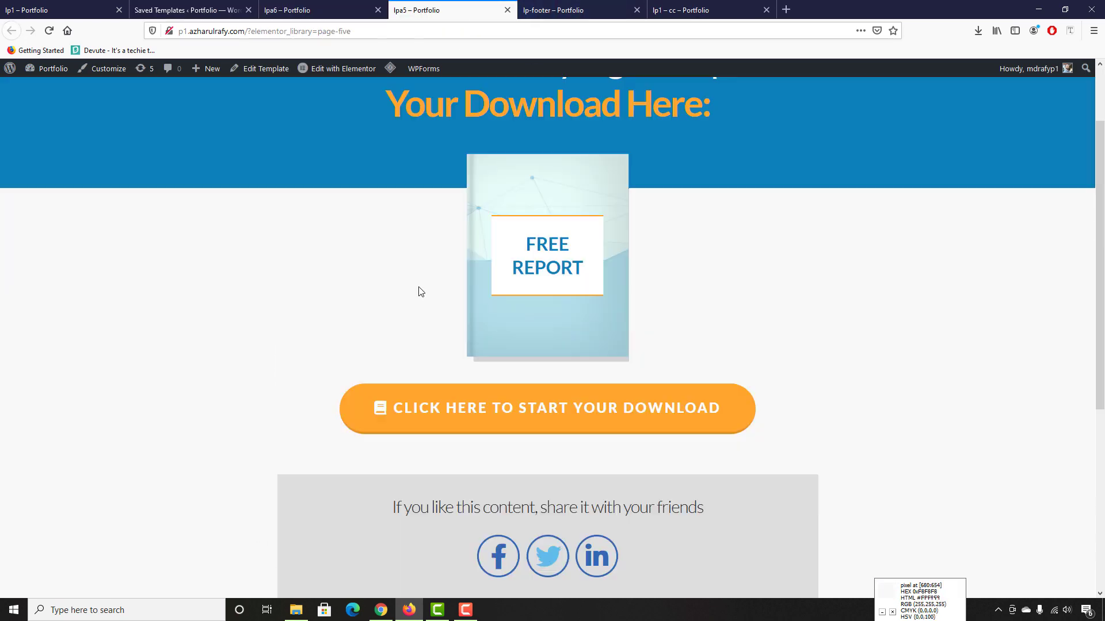
left_click(556, 11)
scroll(389, 386, "down", 5)
scroll(451, 285, "up", 5)
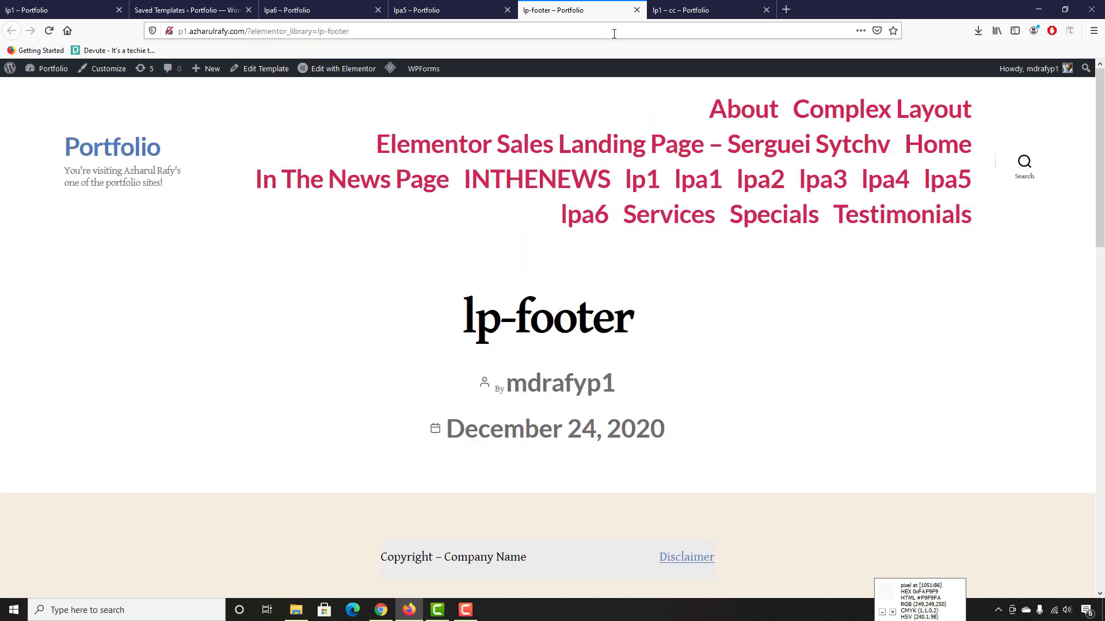
left_click(636, 12)
From the saved templates list, open the live views of lp1 – p4, p3, p2 and p1 in separate browser tabs
left_click(230, 10)
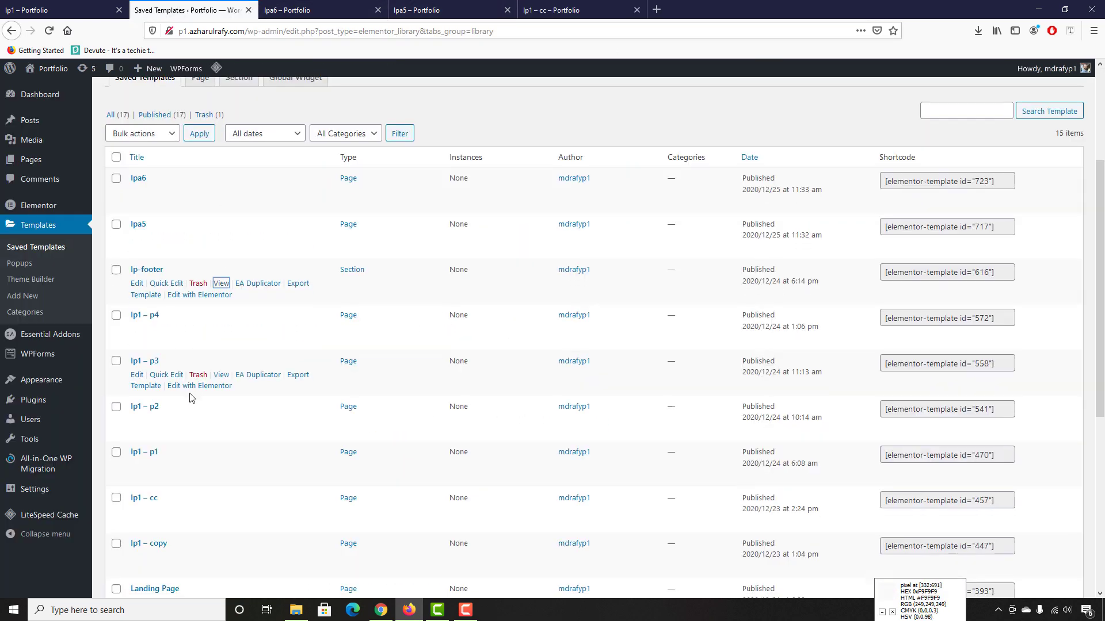
scroll(157, 305, "down", 2)
right_click(217, 280)
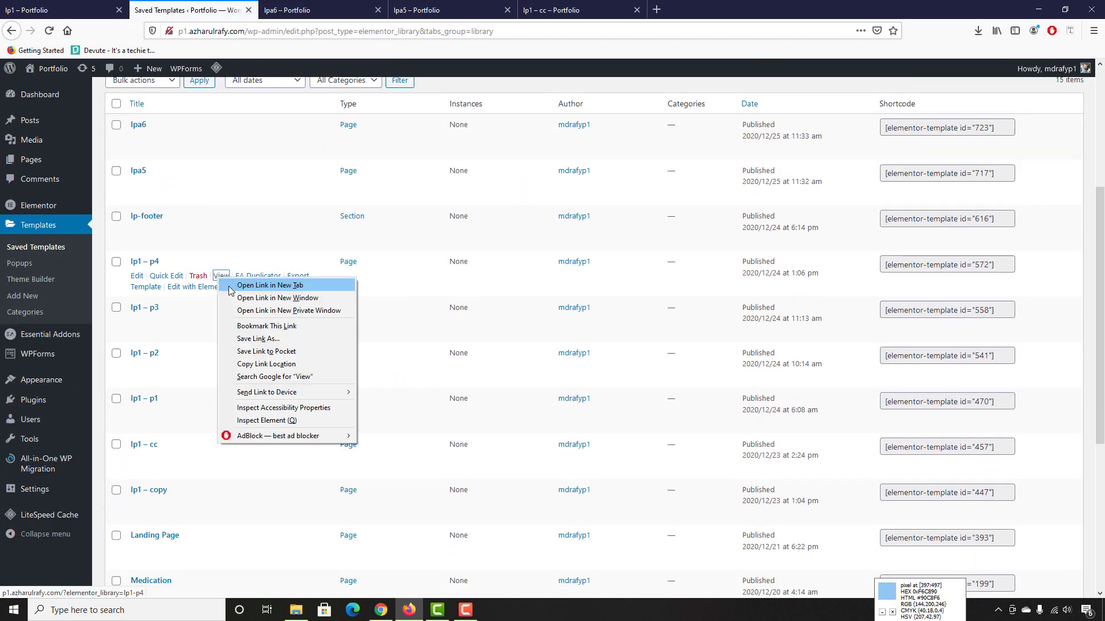
left_click(259, 286)
scroll(202, 316, "down", 2)
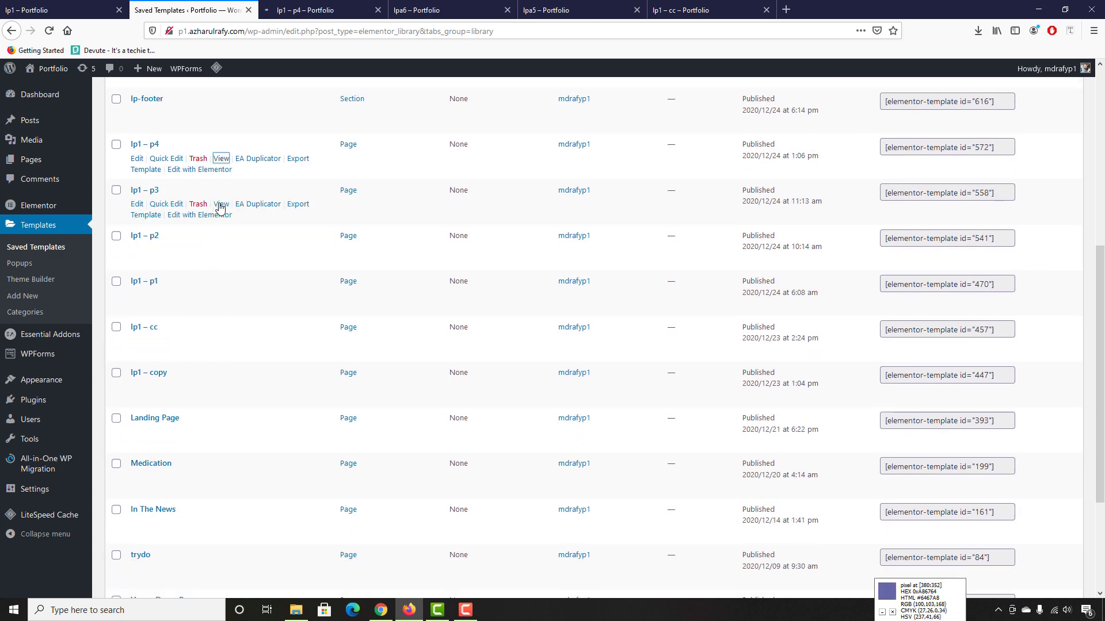
right_click(219, 207)
left_click(250, 215)
right_click(221, 249)
left_click(252, 257)
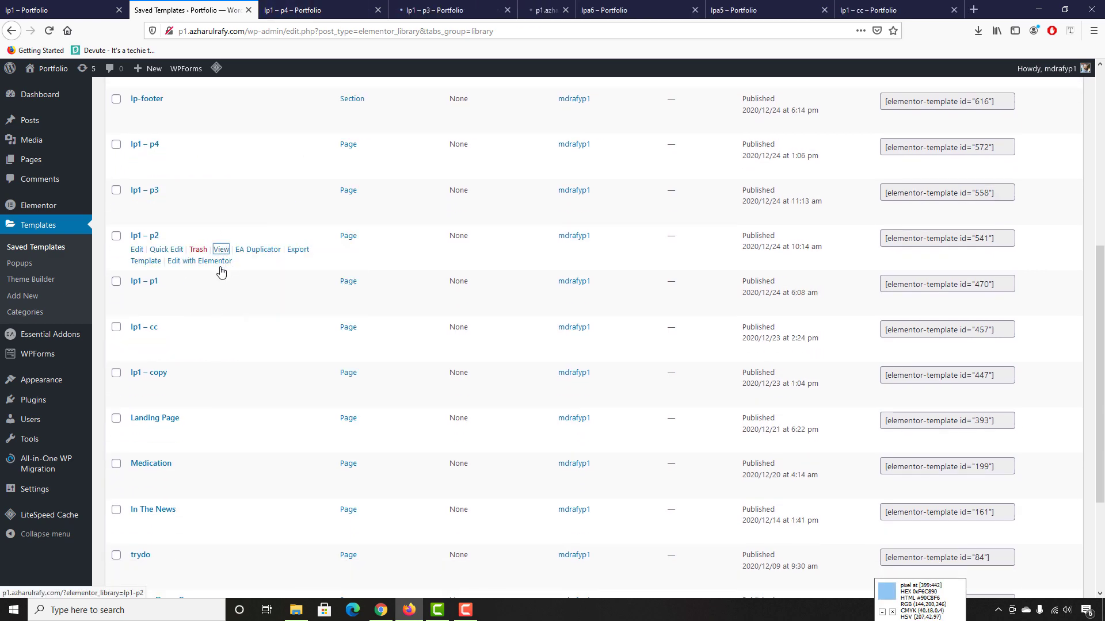
right_click(221, 297)
left_click(230, 303)
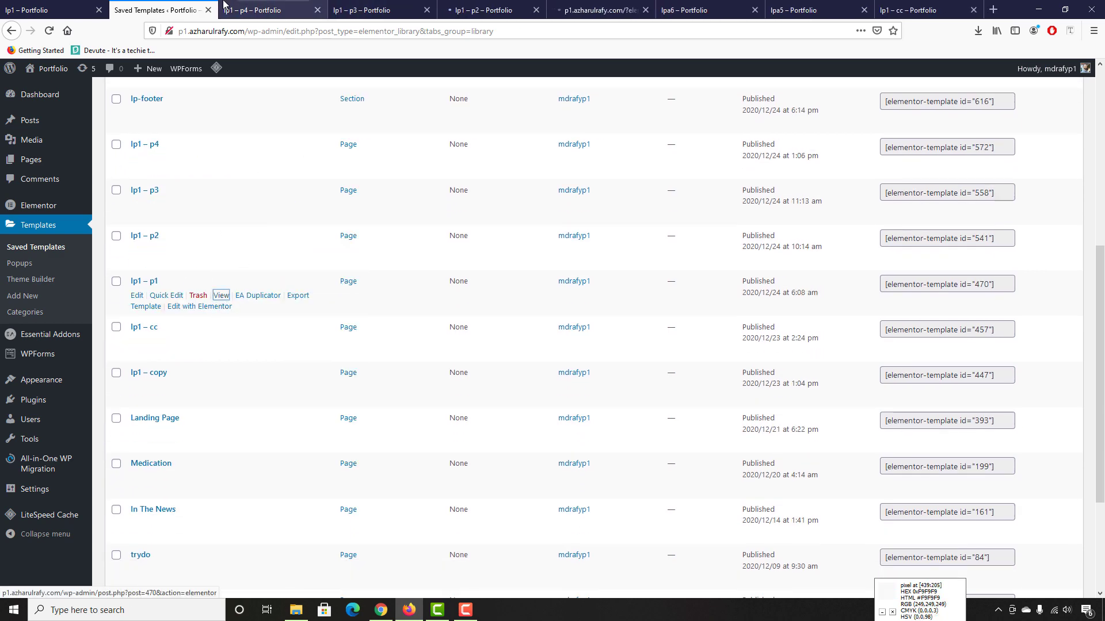
Look through the lp1 – p4, lp1 – p3 and lp1 – p2 landing pages one after another
left_click(225, 5)
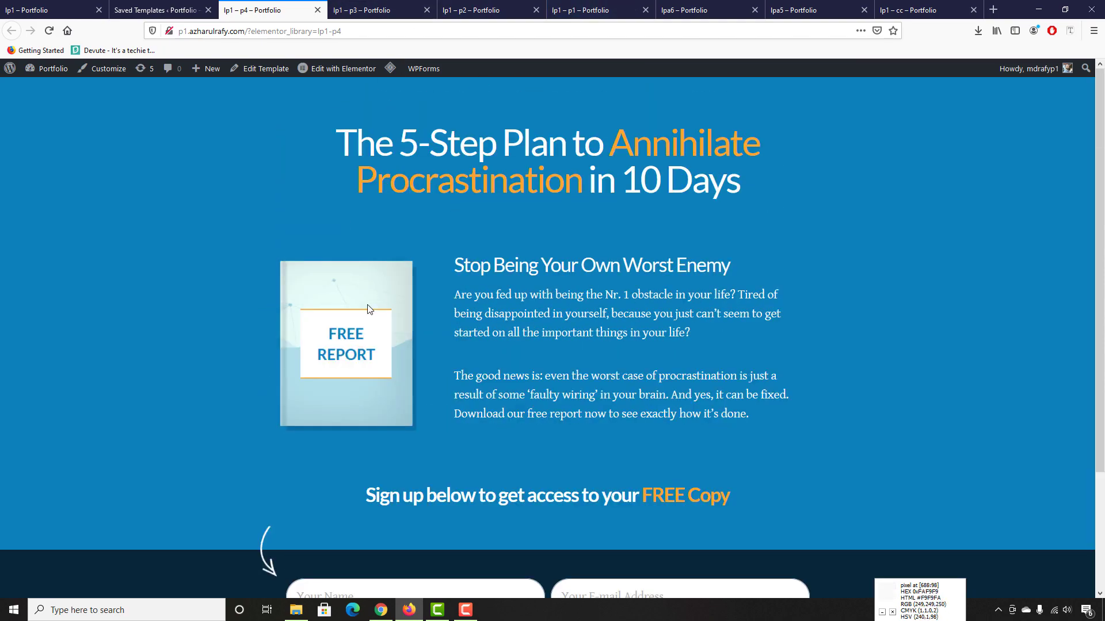
scroll(368, 309, "down", 3)
left_click(374, 10)
scroll(543, 175, "down", 3)
left_click(504, 5)
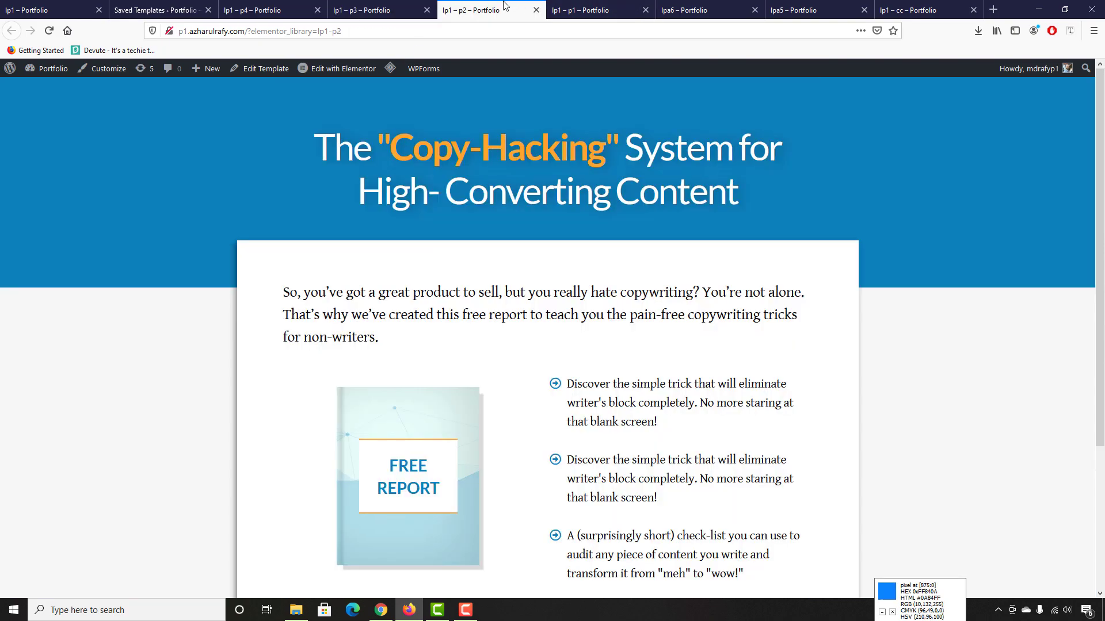
scroll(546, 345, "down", 3)
Review the lp1 – p1 page down to its footer, check the free report button's sign-up popup, and return to the headline
left_click(616, 6)
scroll(353, 467, "down", 10)
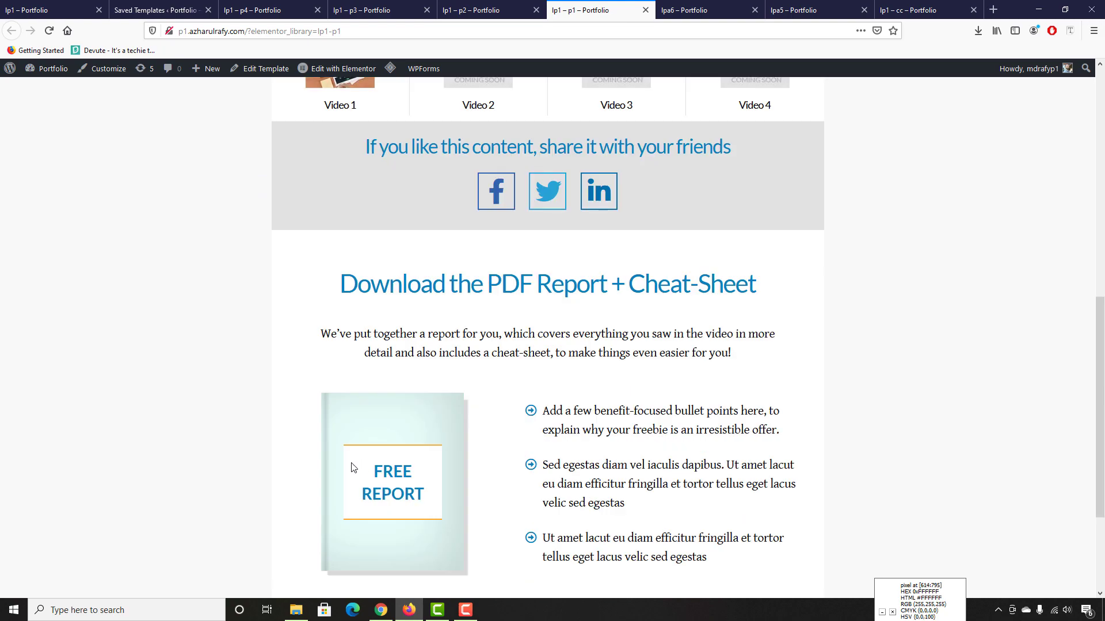
scroll(353, 468, "down", 3)
scroll(316, 476, "up", 5)
scroll(316, 476, "down", 5)
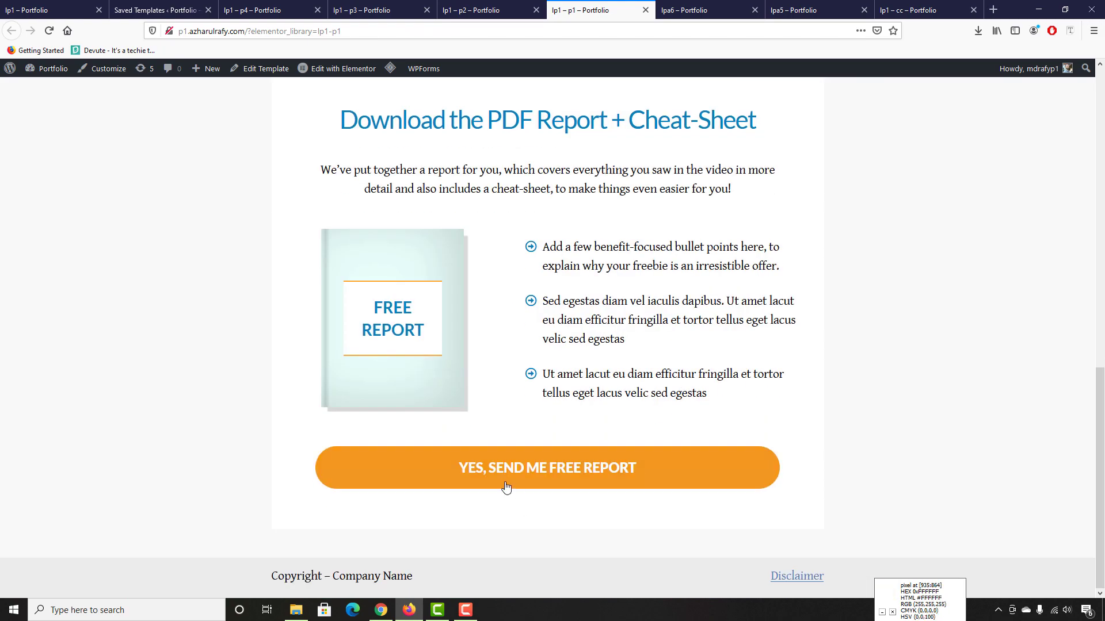
left_click(506, 487)
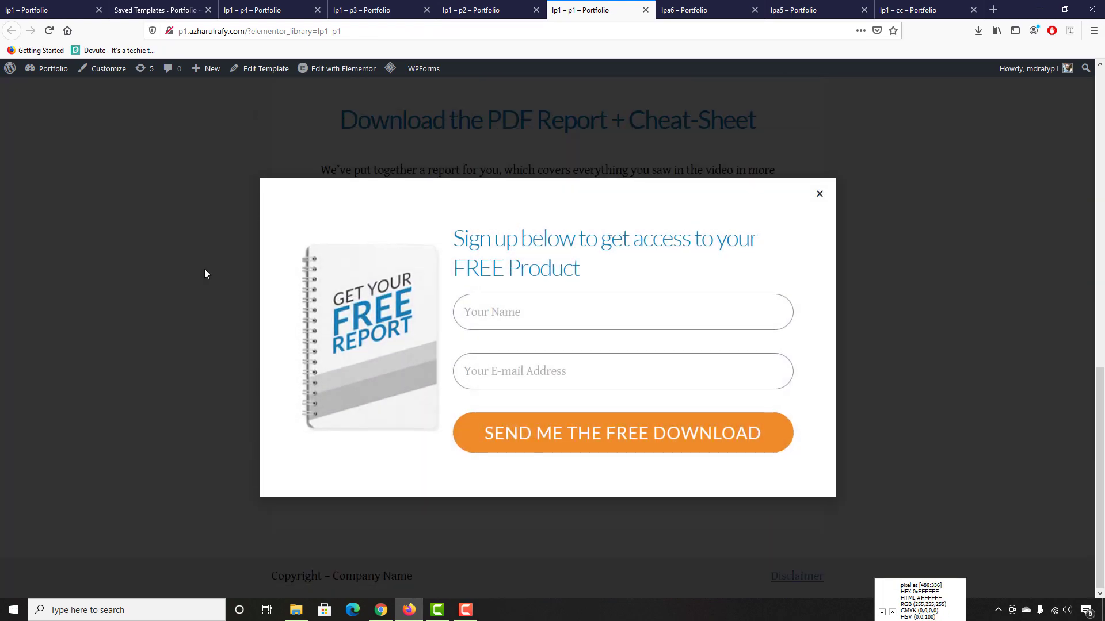
left_click(820, 195)
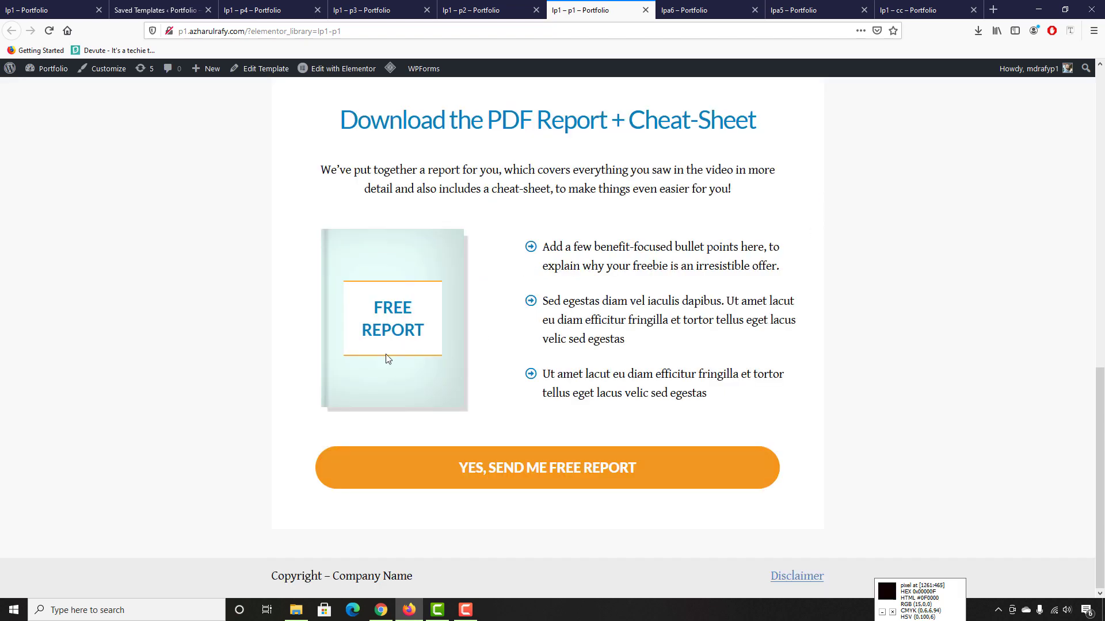
scroll(180, 455, "up", 10)
scroll(179, 466, "up", 2)
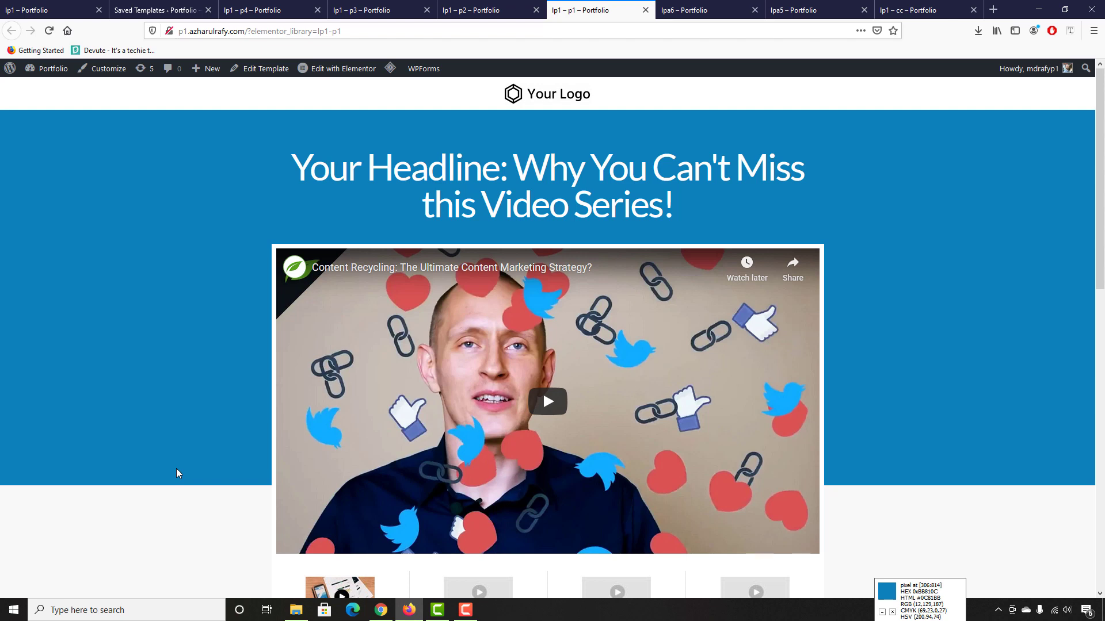
left_click(466, 610)
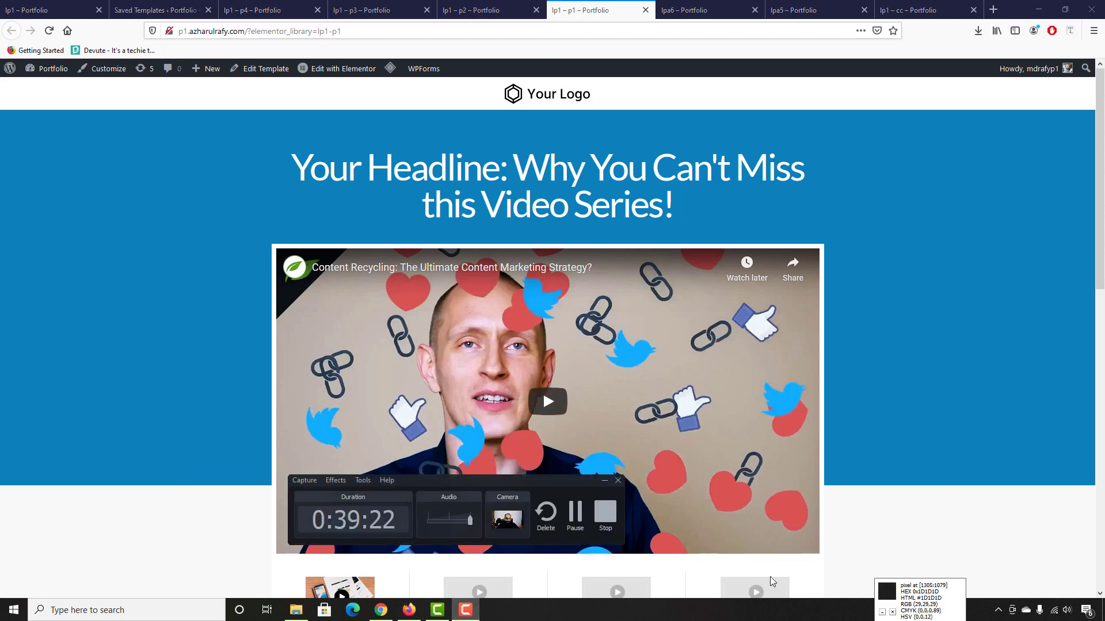